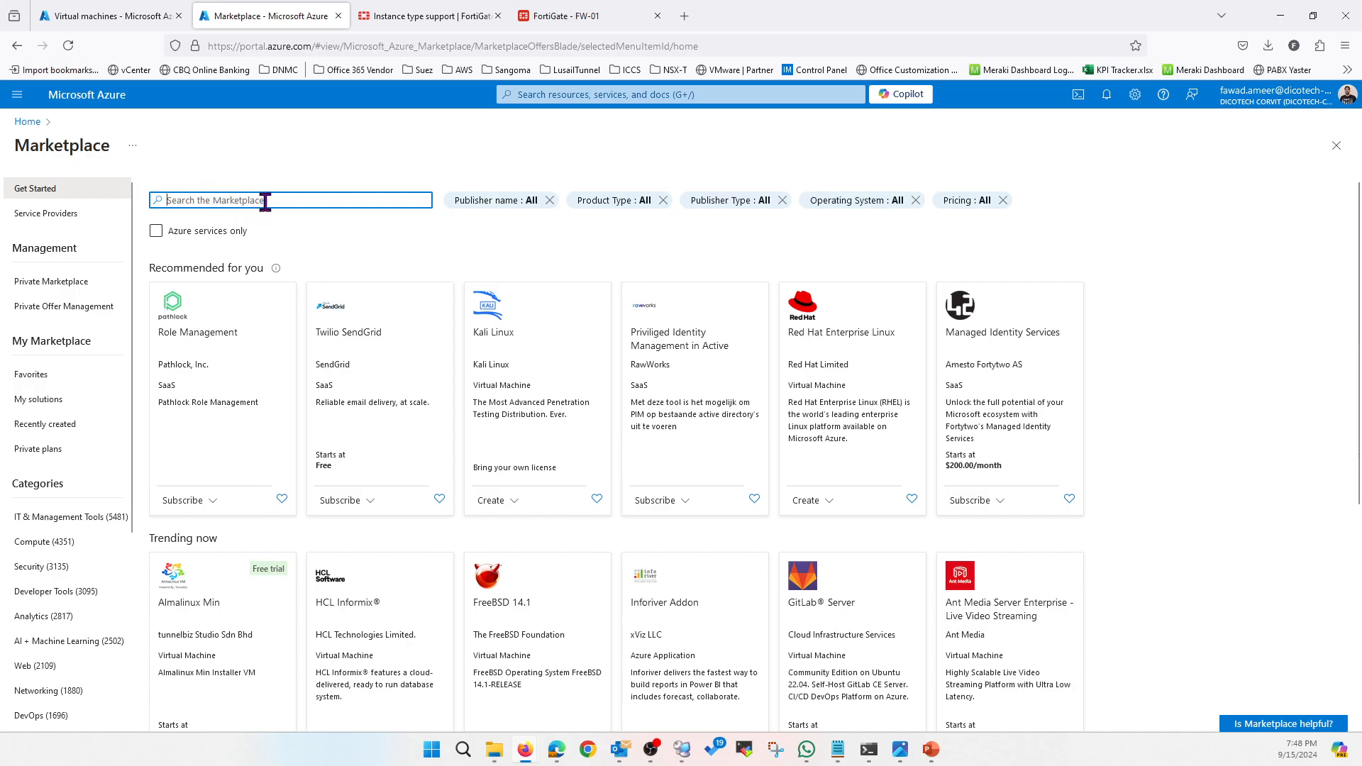
Find Fortinet FortiGate Next-Generation Firewall in the Marketplace and start a Single VM deployment
{"action": "type", "text": "fortinet f"}
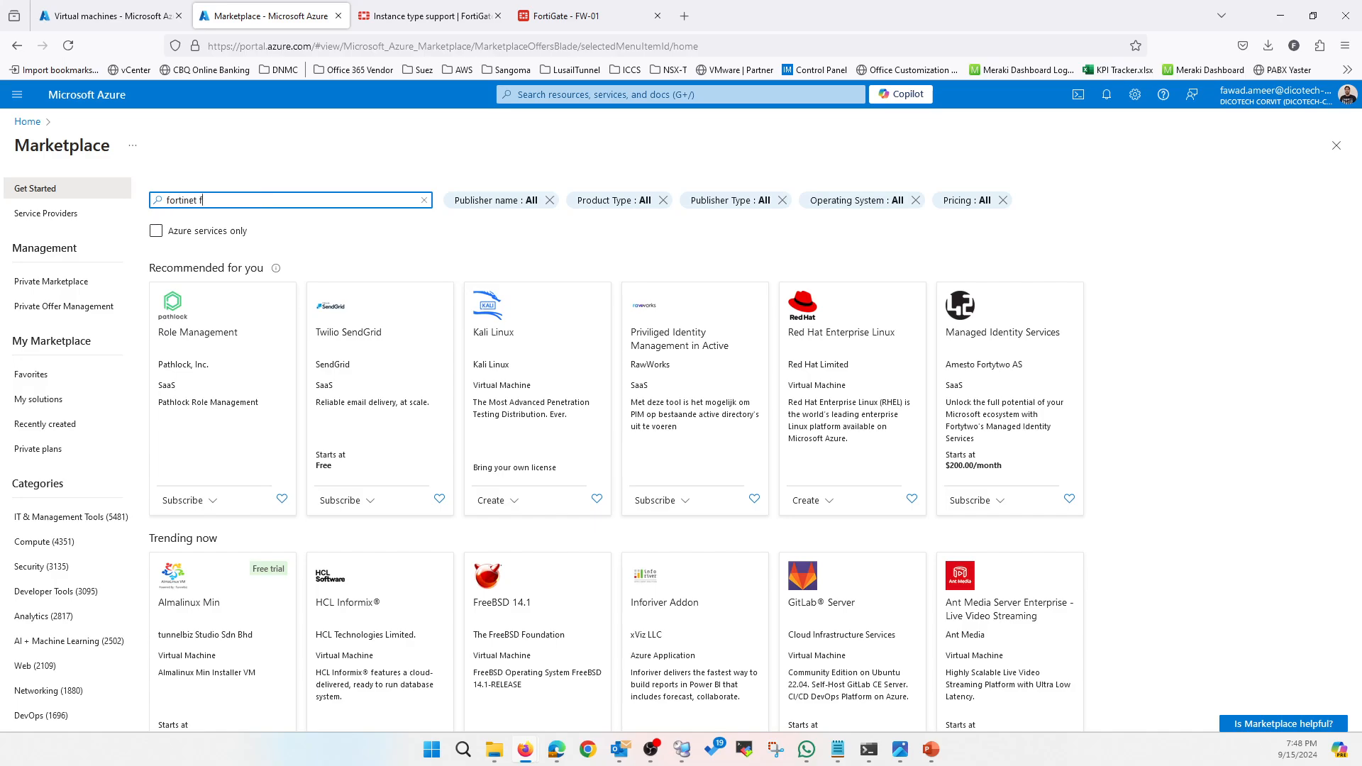
{"action": "type", "text": "ire"}
{"action": "key", "text": "Return"}
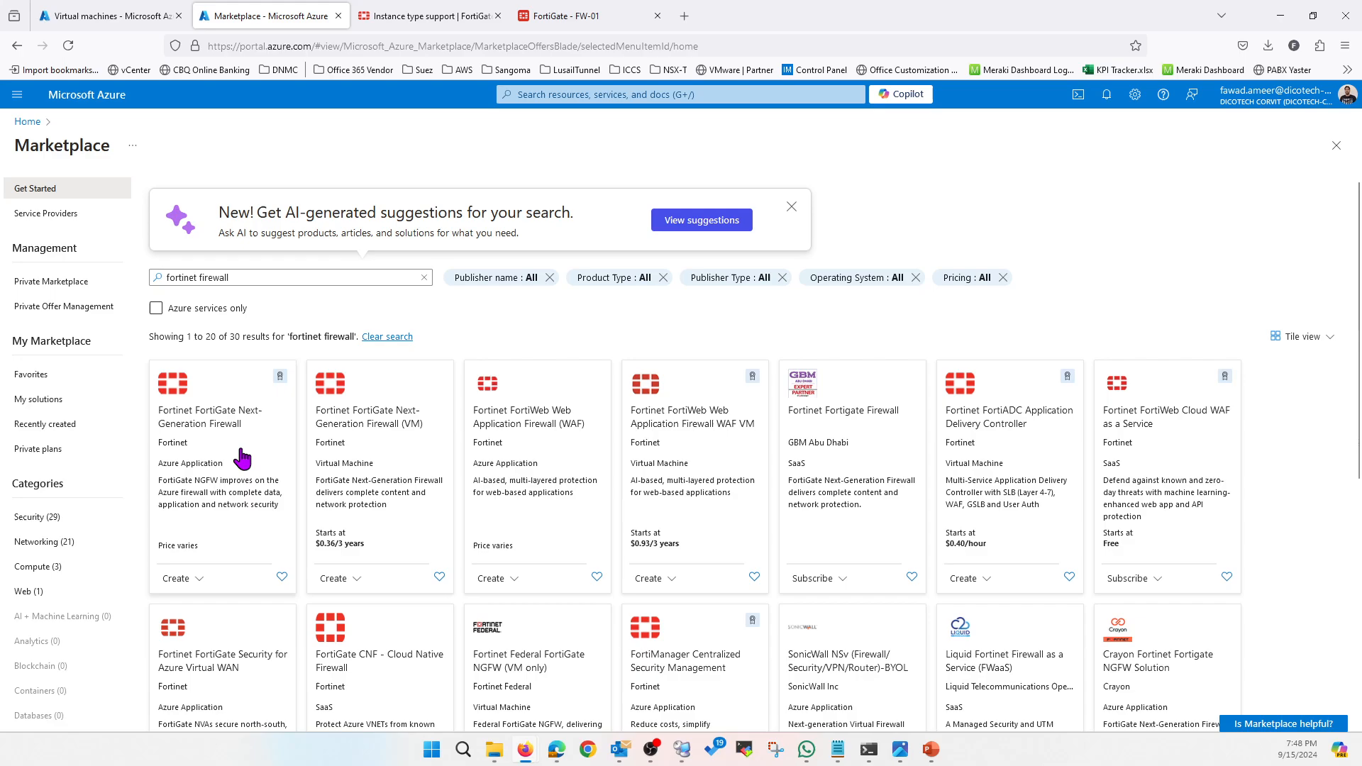
{"action": "left_click", "coordinate": [240, 456]}
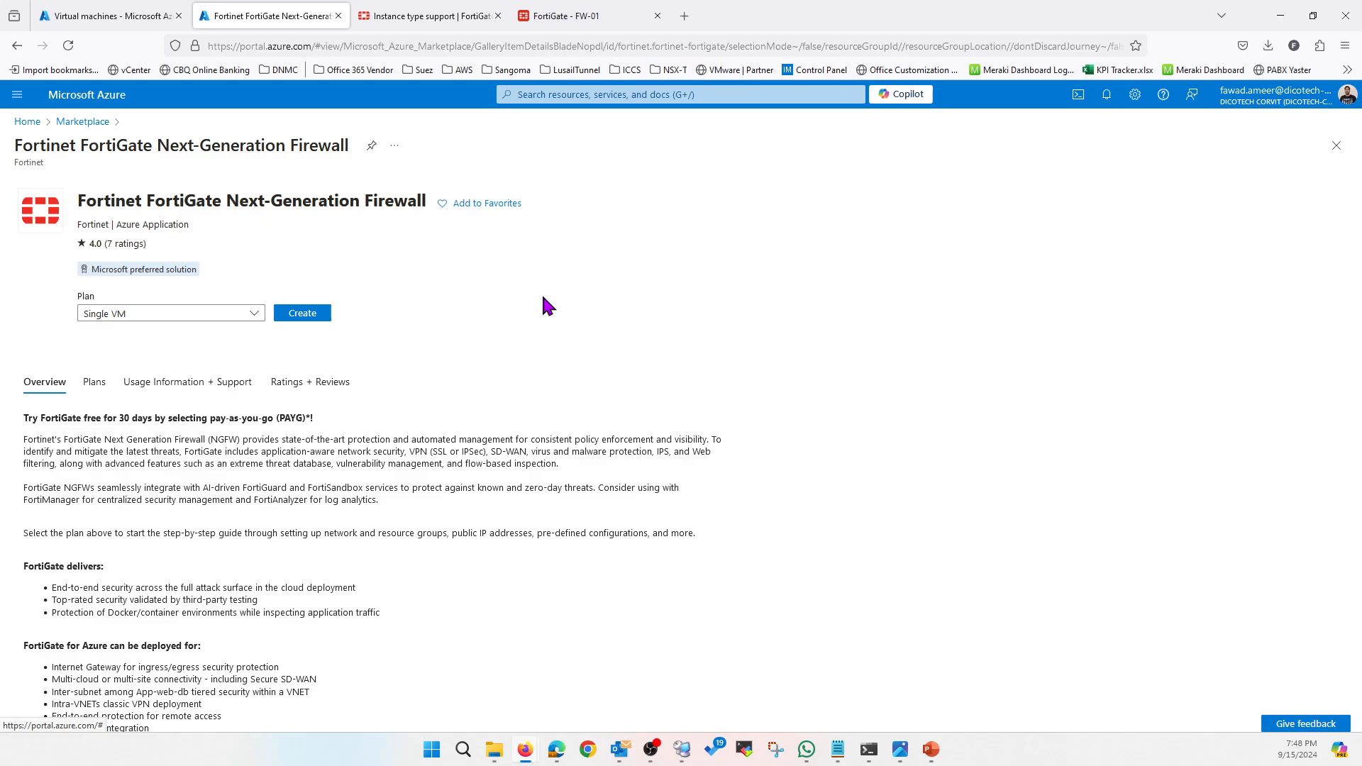
{"action": "left_click", "coordinate": [304, 317]}
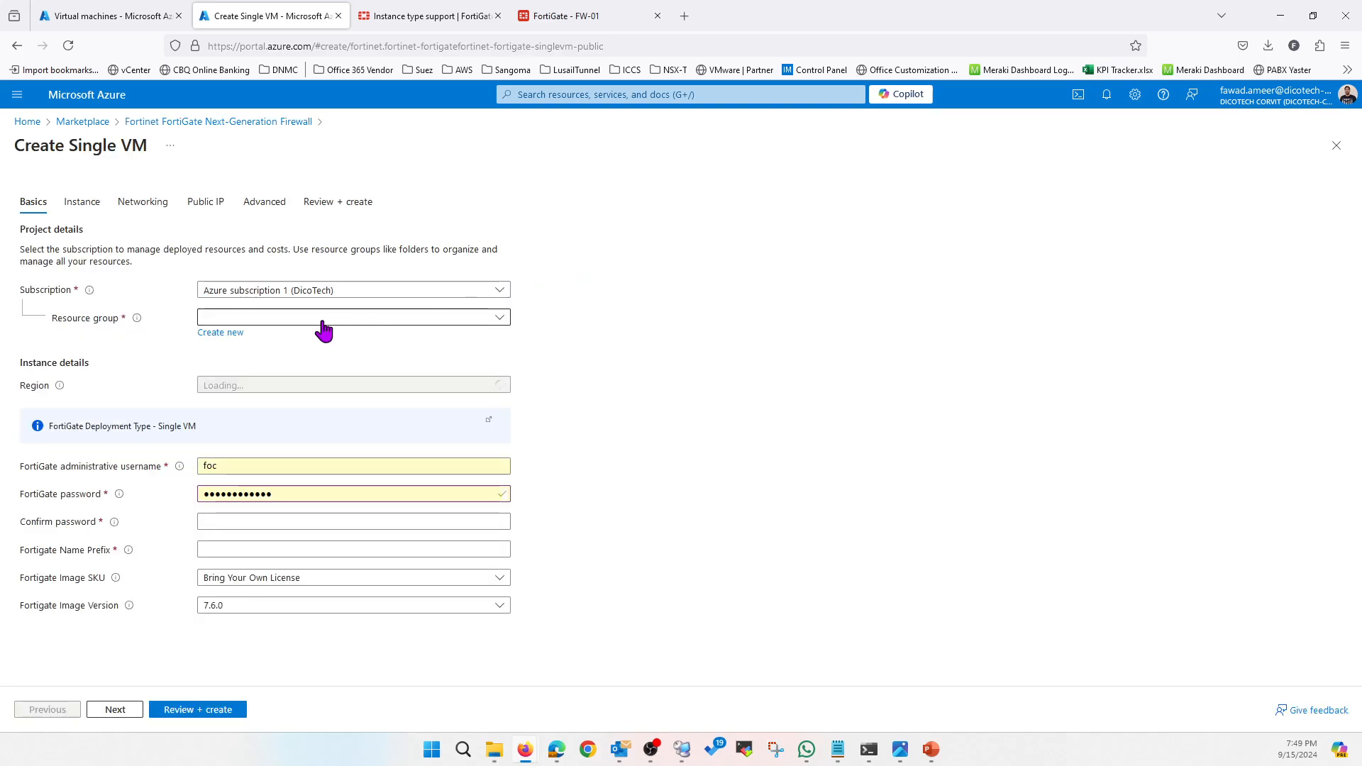
Use resource group FutureOnCloud and region Qatar Central, and set the administrator username and password
{"action": "left_click", "coordinate": [307, 318]}
{"action": "left_click", "coordinate": [266, 362]}
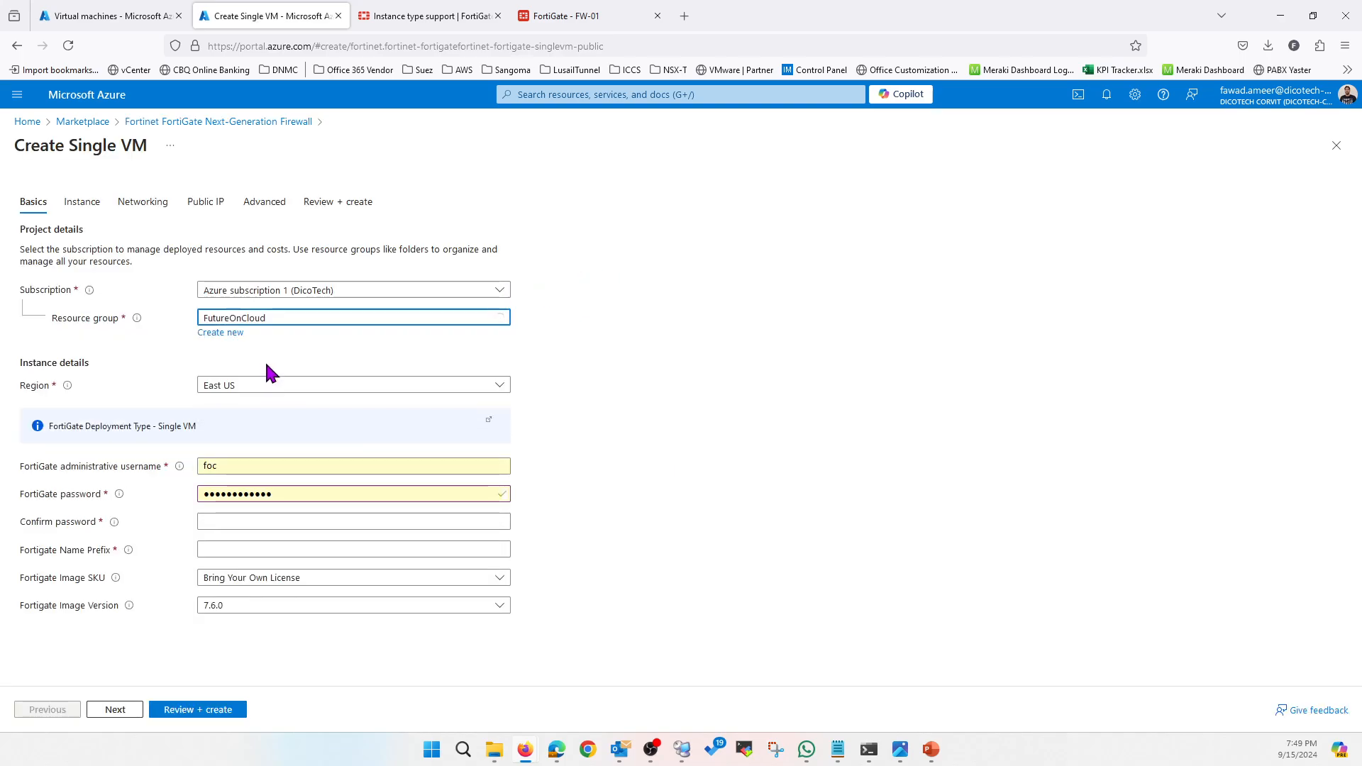
{"action": "left_click", "coordinate": [278, 388]}
{"action": "type", "text": "qatar"}
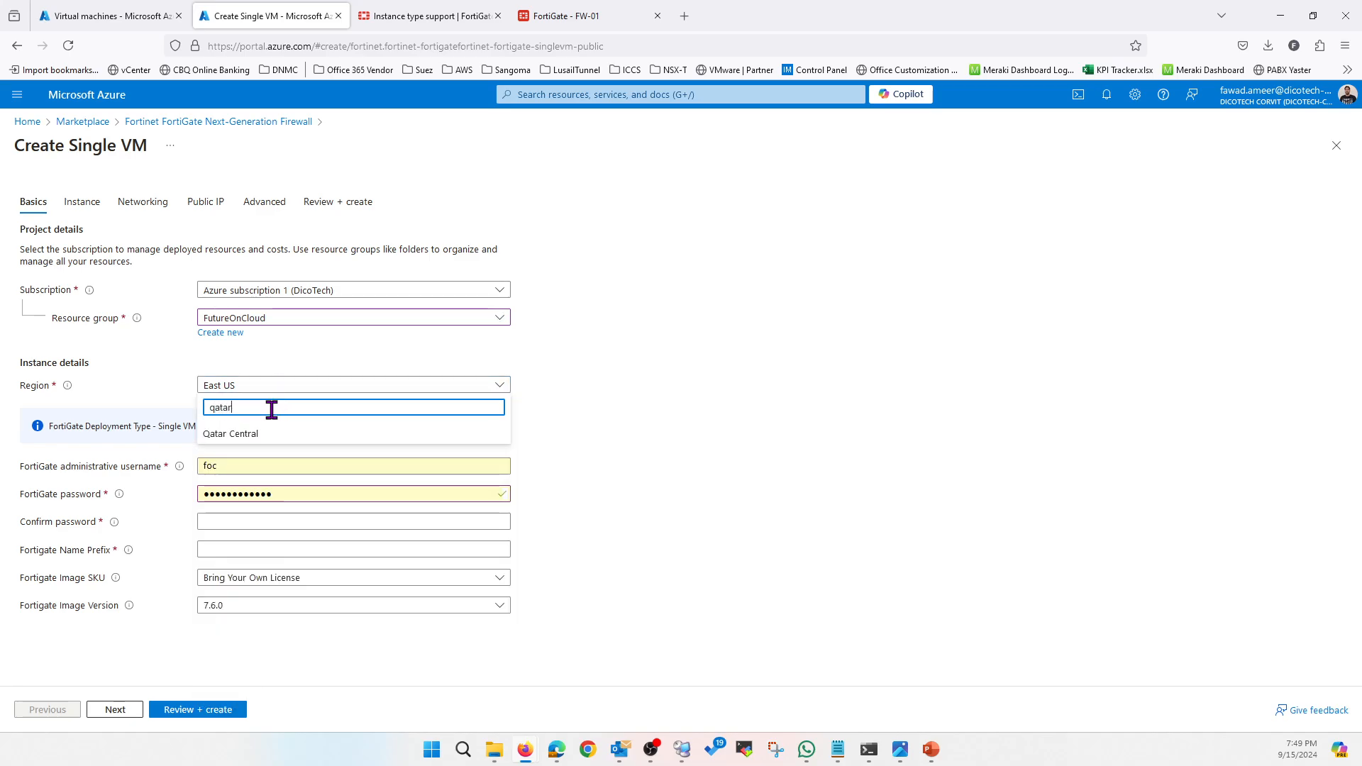
{"action": "left_click", "coordinate": [261, 440]}
{"action": "left_click_drag", "start_coordinate": [249, 462], "coordinate": [176, 462]}
{"action": "mouse_move", "coordinate": [182, 462]}
{"action": "key", "text": "Tab"}
{"action": "type", "text": "•••"}
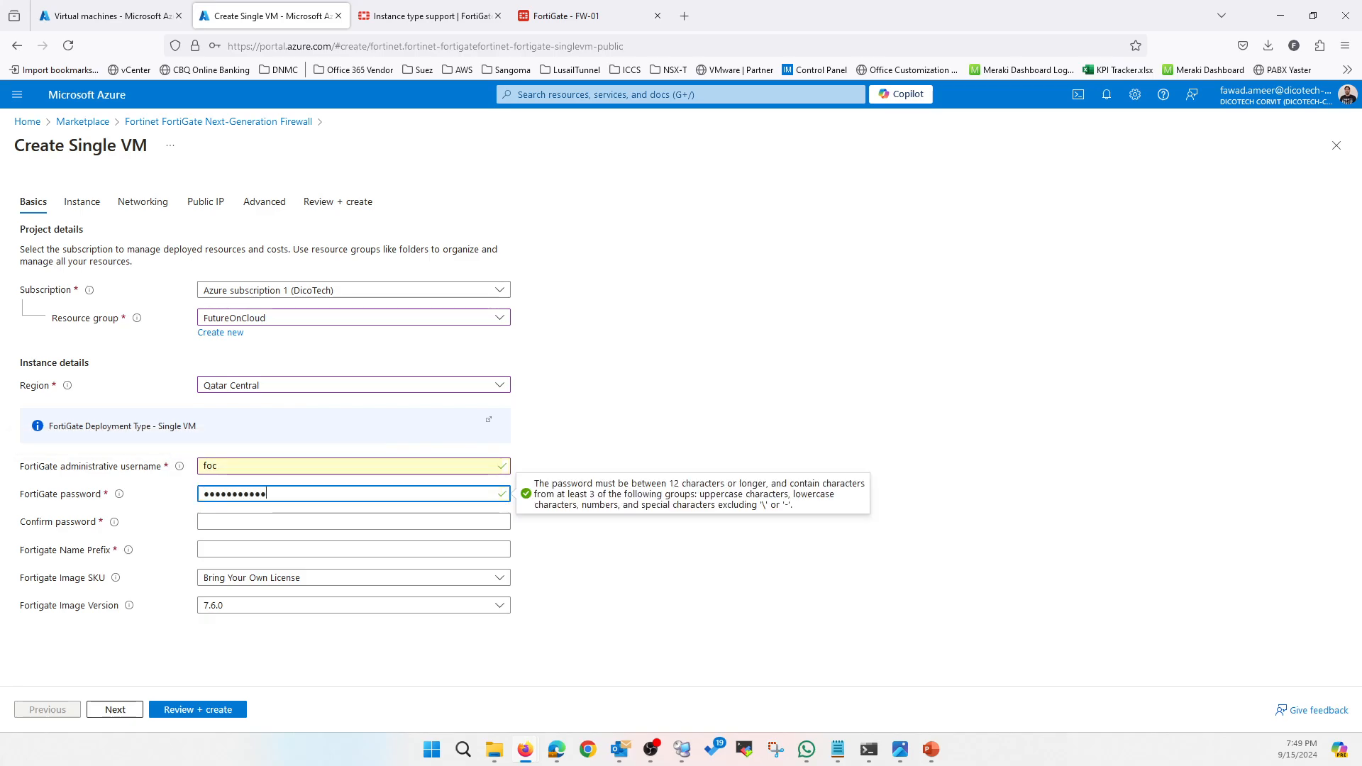
{"action": "key", "text": "Tab"}
{"action": "type", "text": "••"}
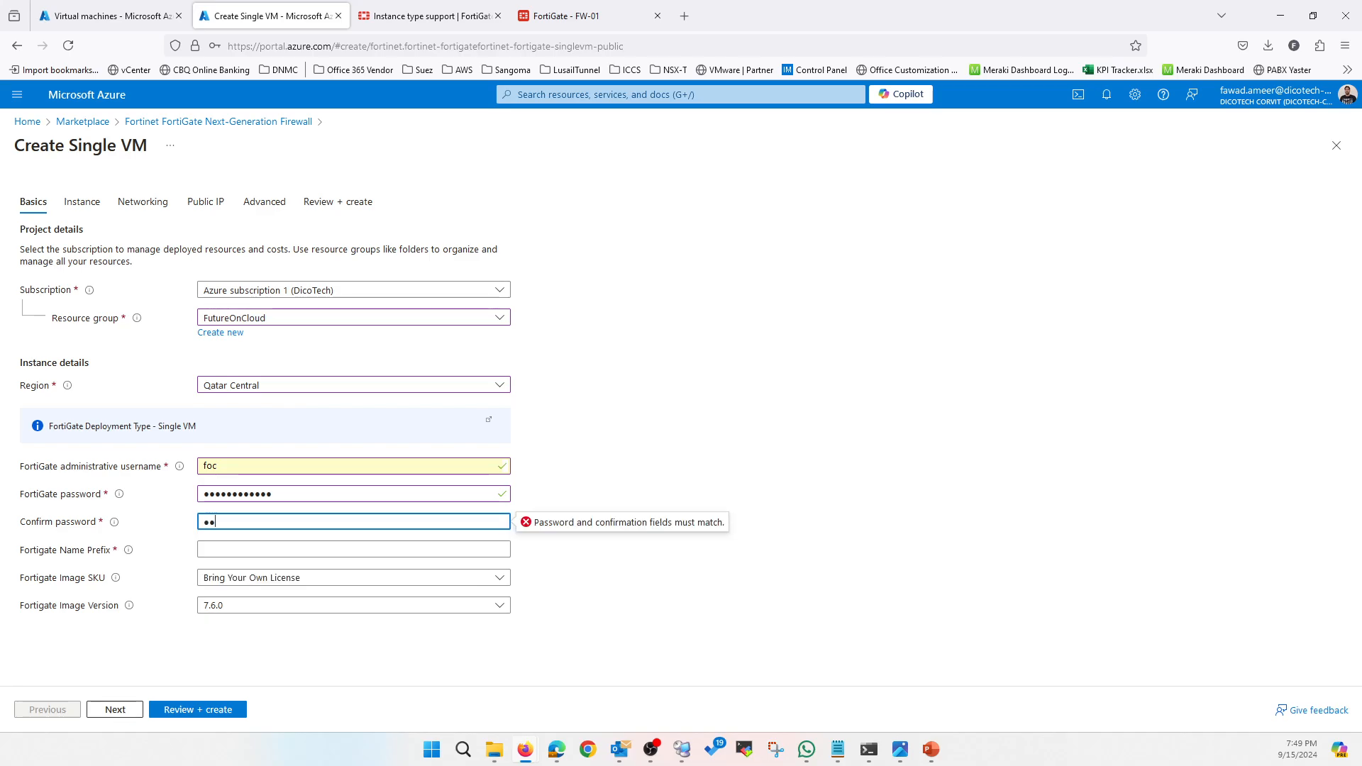
{"action": "type", "text": "••••••••••"}
Set the name prefix FW and FortiGate image version 7.2.8, then move to instance settings
{"action": "left_click", "coordinate": [256, 550]}
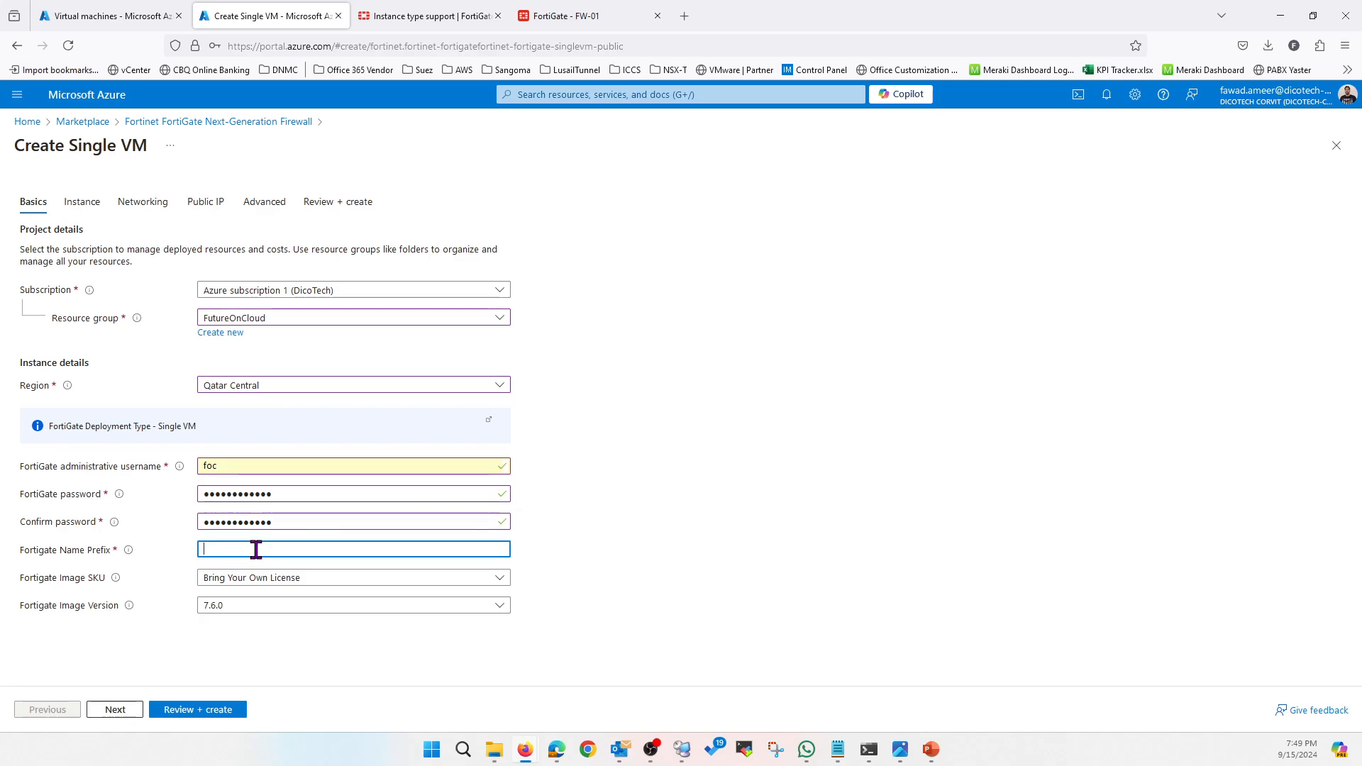
{"action": "left_click", "coordinate": [237, 606]}
{"action": "left_click", "coordinate": [226, 497]}
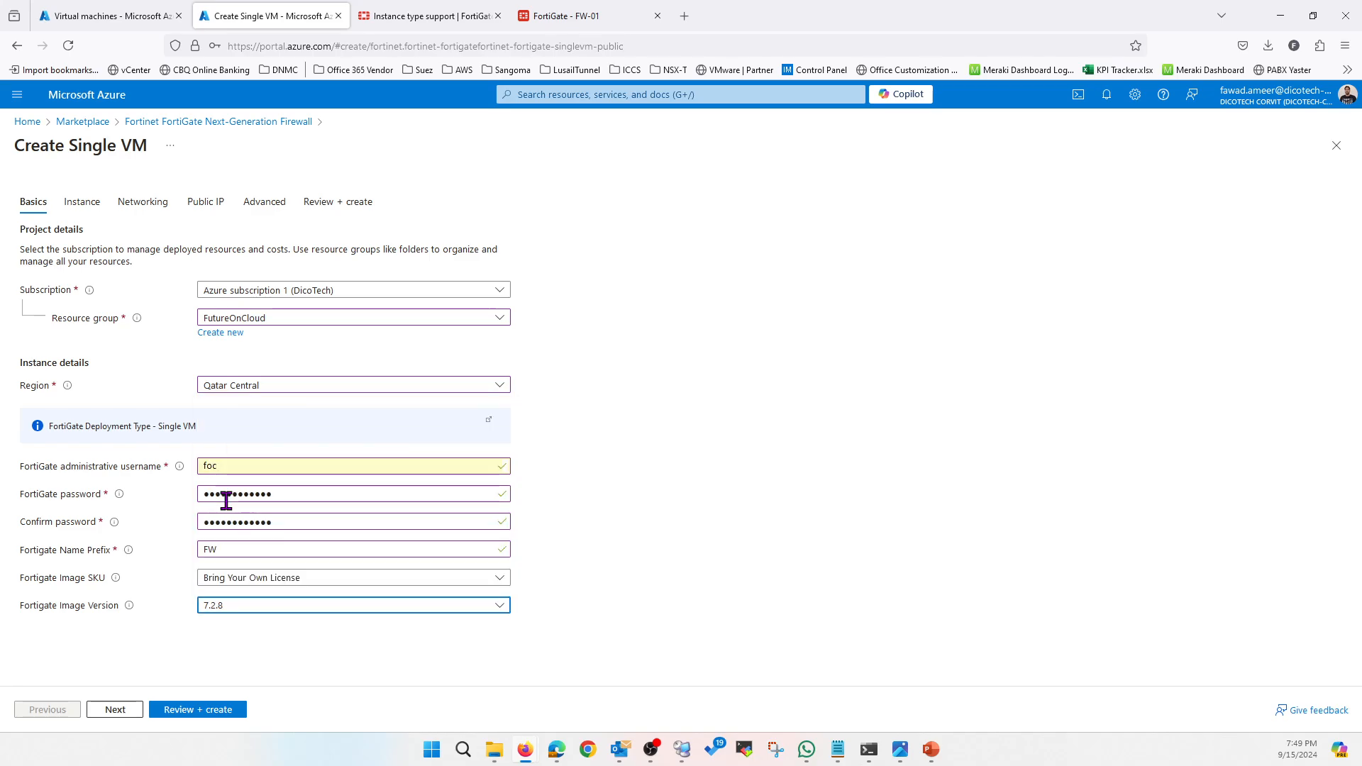
{"action": "left_click", "coordinate": [116, 710]}
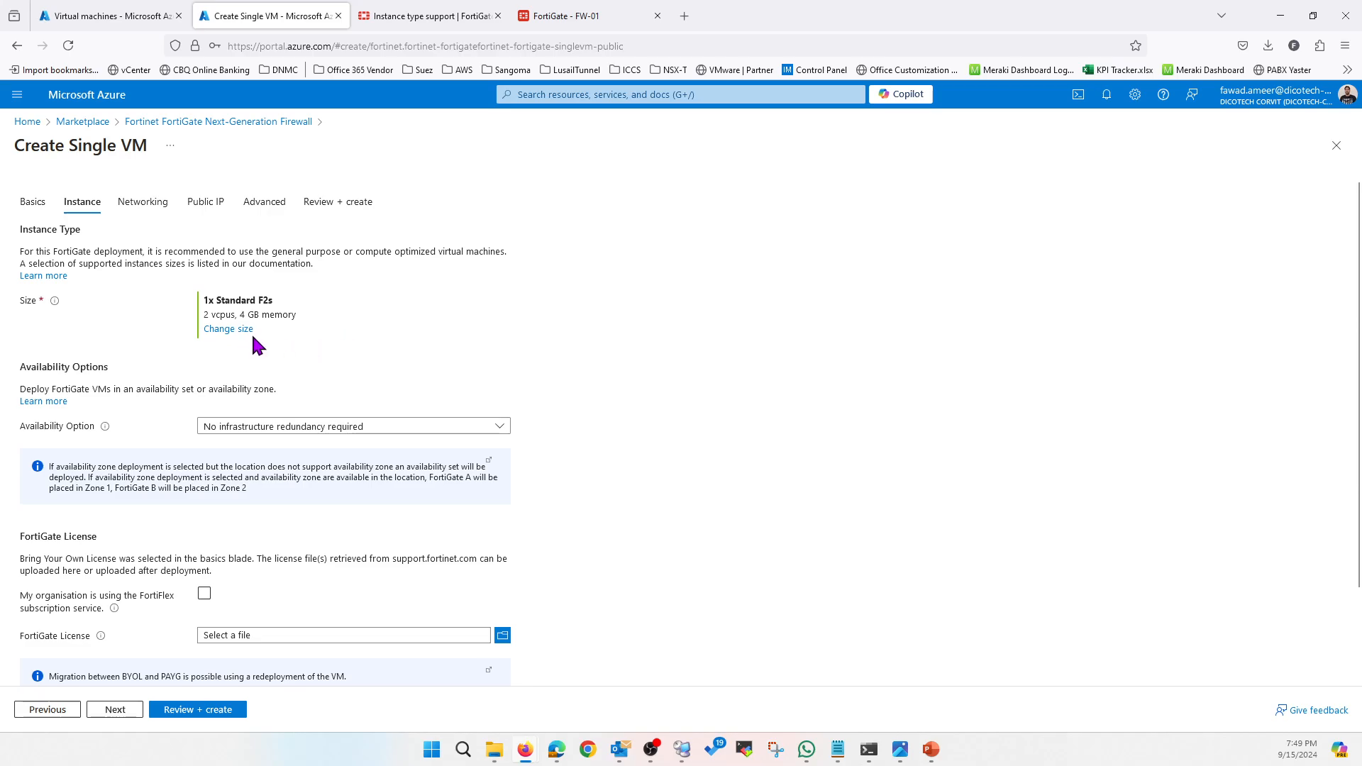
Browse the available VM sizes and consult Fortinet's instance type documentation
{"action": "left_click", "coordinate": [228, 330]}
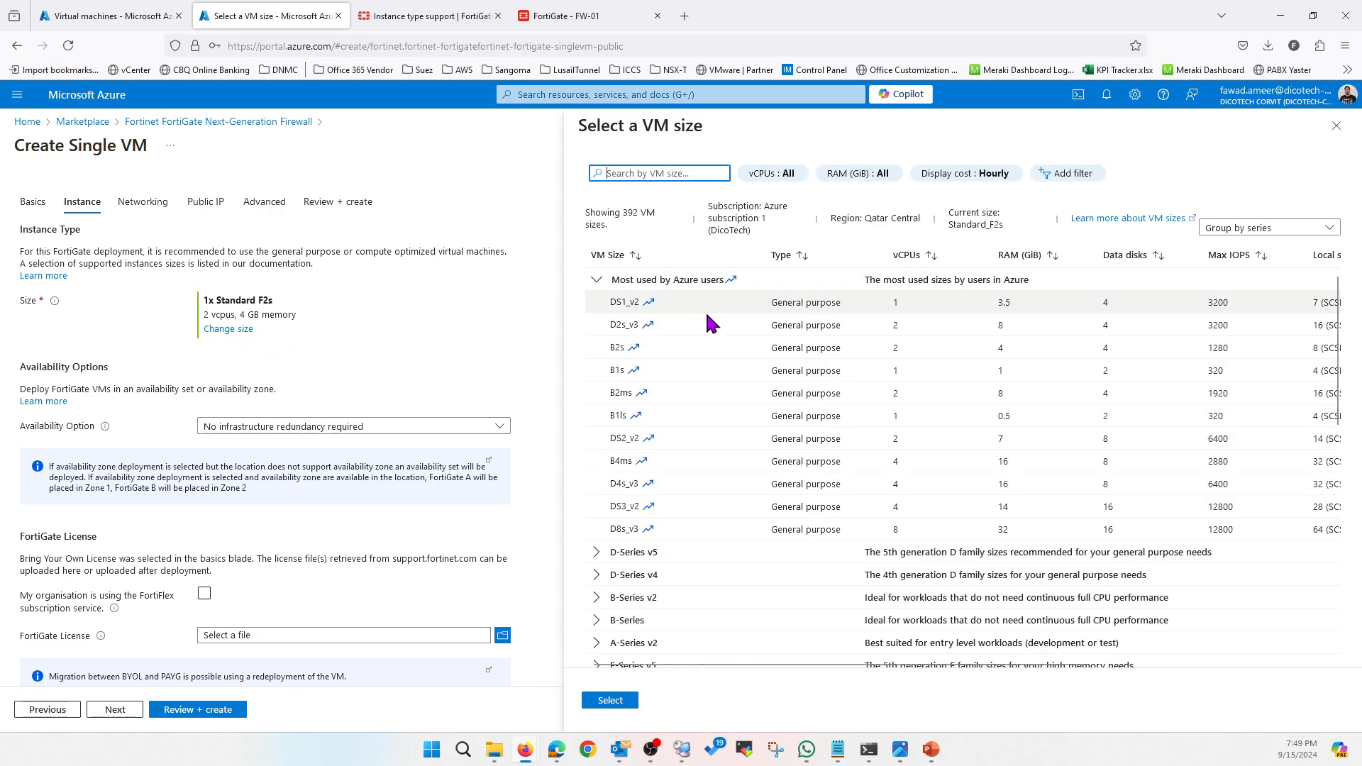
{"action": "scroll", "coordinate": [666, 479], "scroll_direction": "down", "scroll_amount": 2}
{"action": "scroll", "coordinate": [667, 488], "scroll_direction": "down", "scroll_amount": 1}
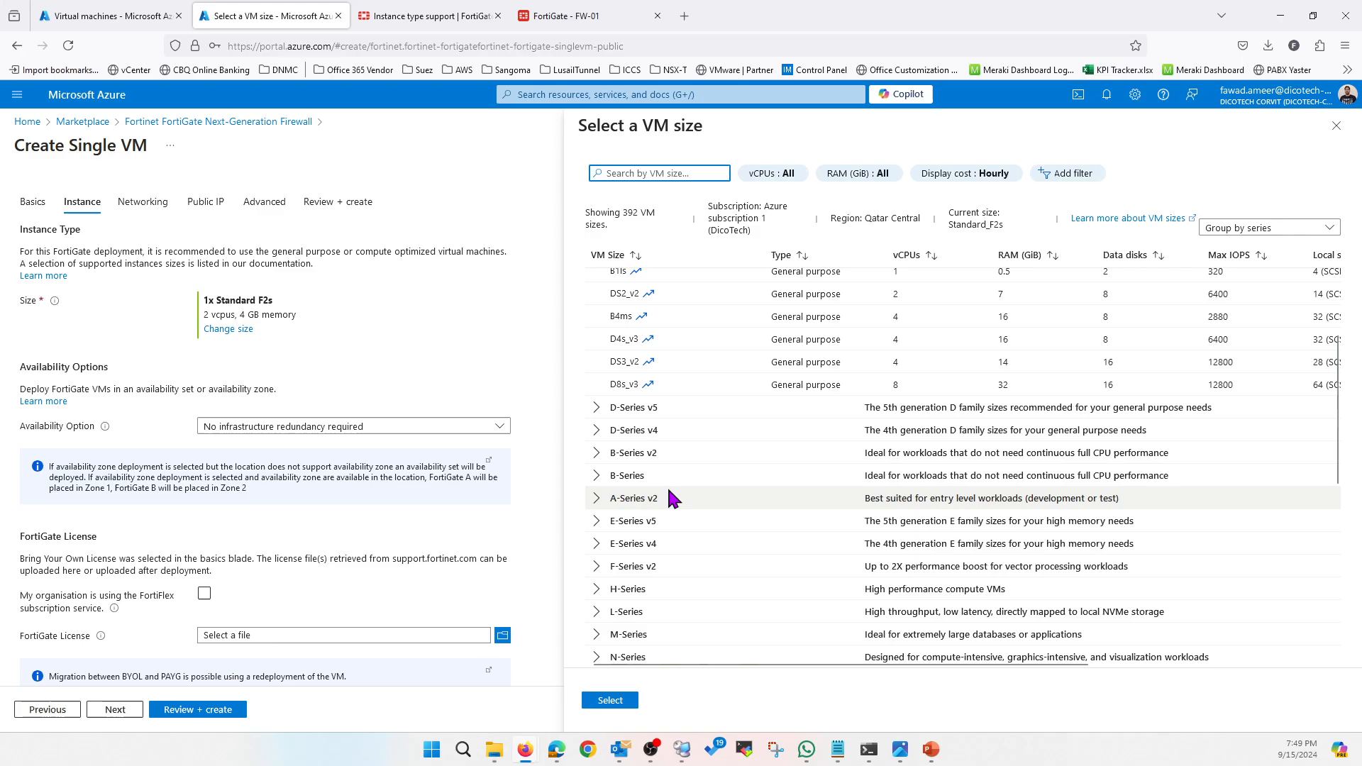
{"action": "left_click", "coordinate": [431, 22]}
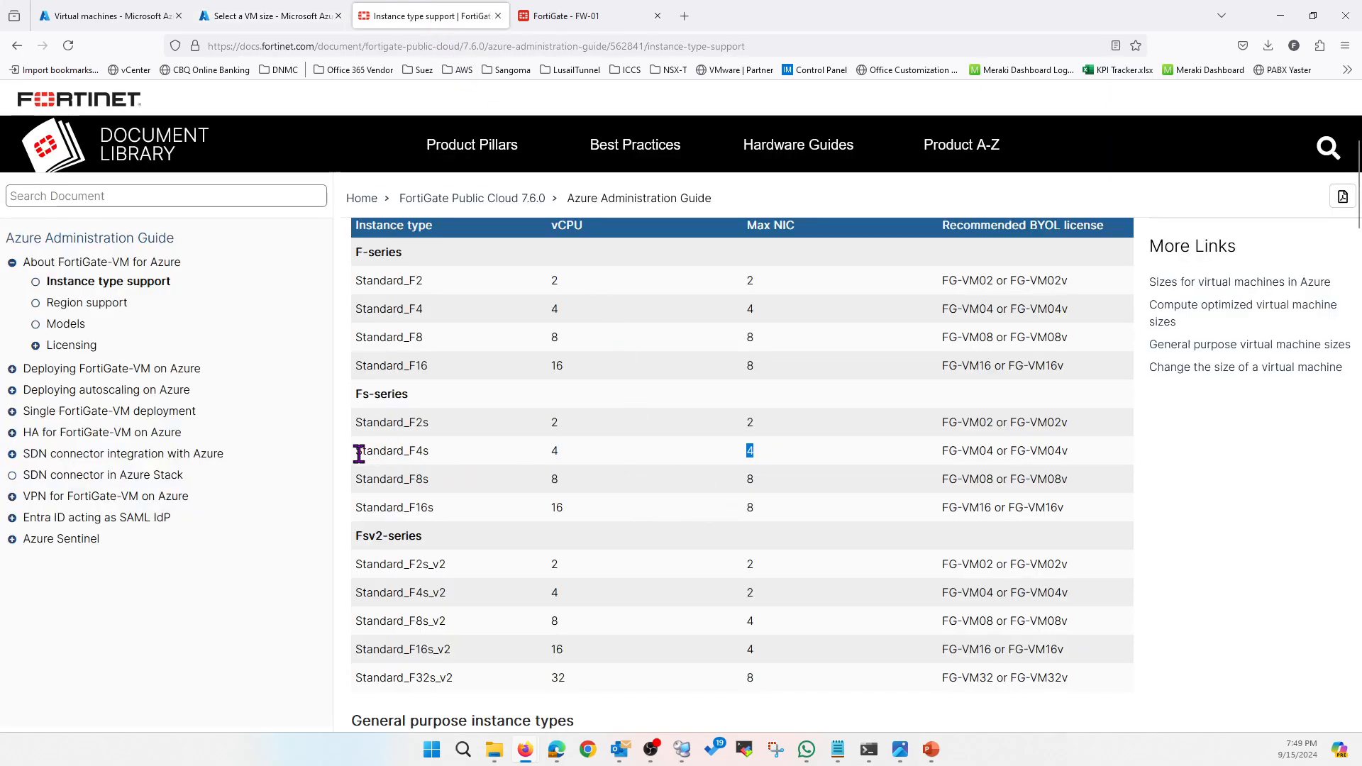
Confirm in the instance support table that Standard_F4s offers 4 vCPUs and 4 max NICs
{"action": "left_click_drag", "start_coordinate": [359, 454], "coordinate": [724, 461]}
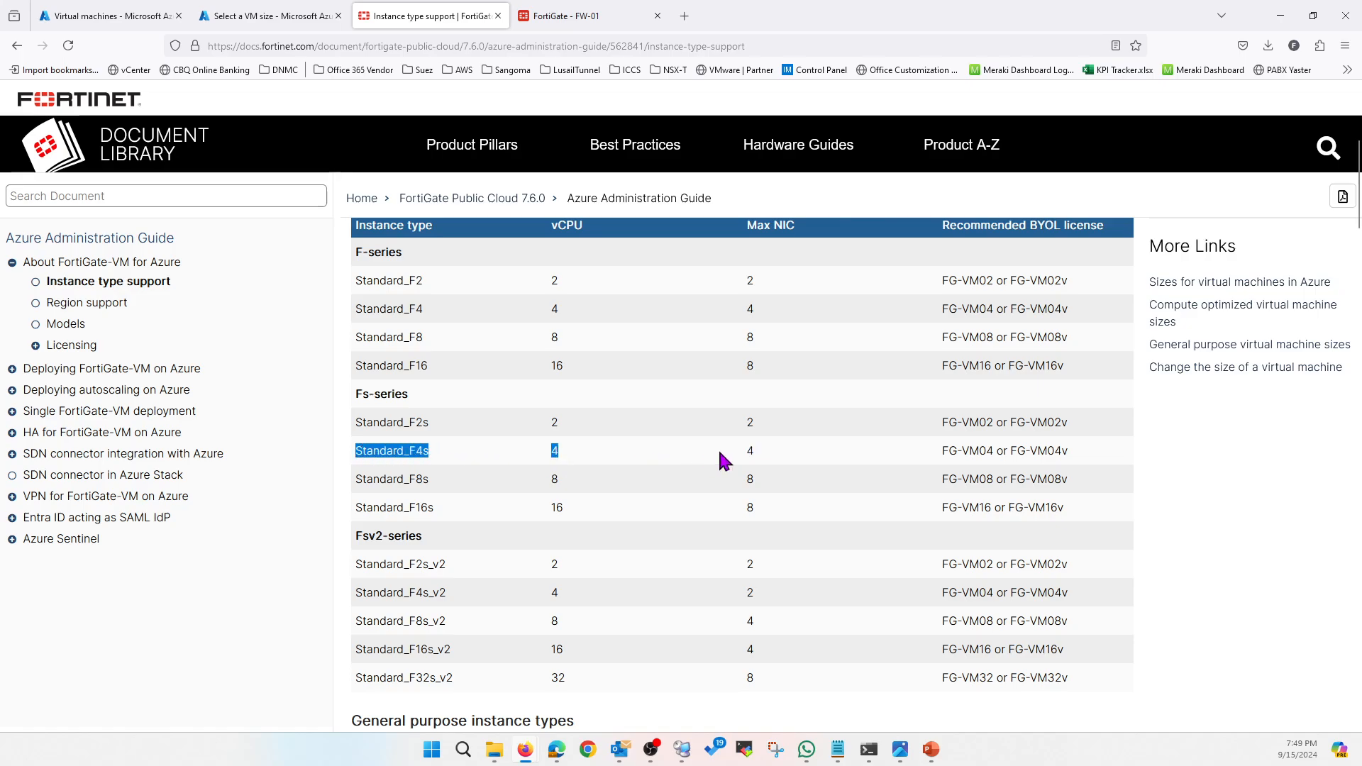
{"action": "left_click", "coordinate": [759, 449]}
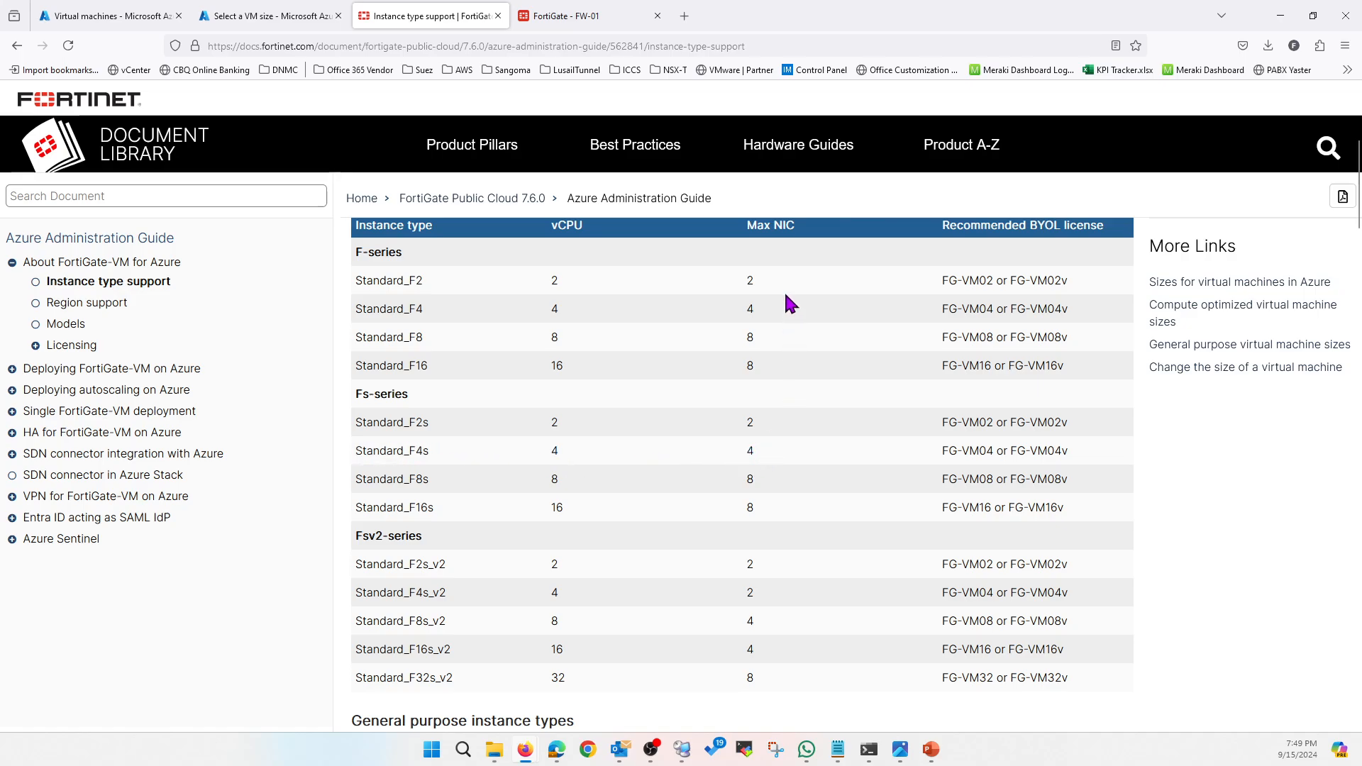
{"action": "double_click", "coordinate": [750, 451]}
{"action": "left_click_drag", "start_coordinate": [431, 452], "coordinate": [373, 457]}
{"action": "left_click", "coordinate": [251, 17]}
Choose Standard F4s as the FortiGate VM size
{"action": "scroll", "coordinate": [688, 468], "scroll_direction": "down", "scroll_amount": 3}
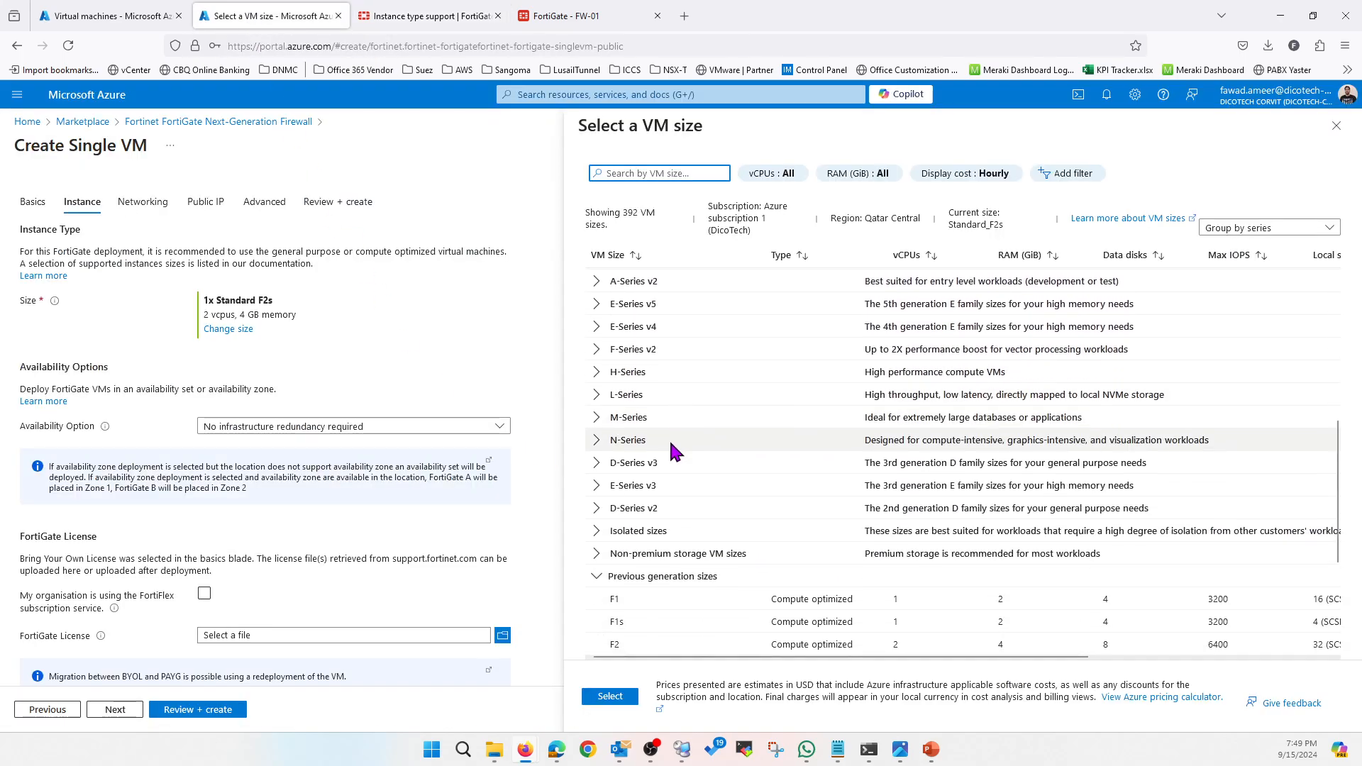
{"action": "scroll", "coordinate": [677, 454], "scroll_direction": "down", "scroll_amount": 2}
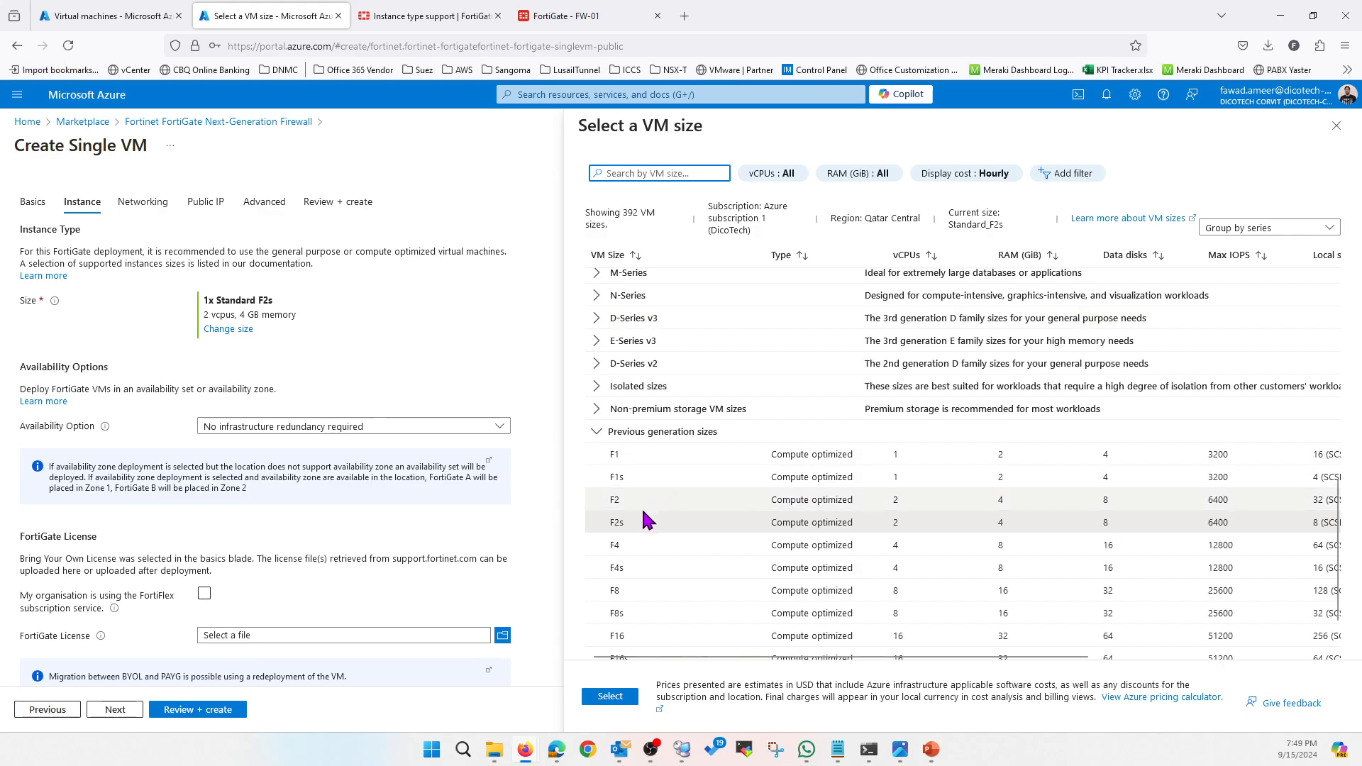
{"action": "left_click", "coordinate": [629, 568]}
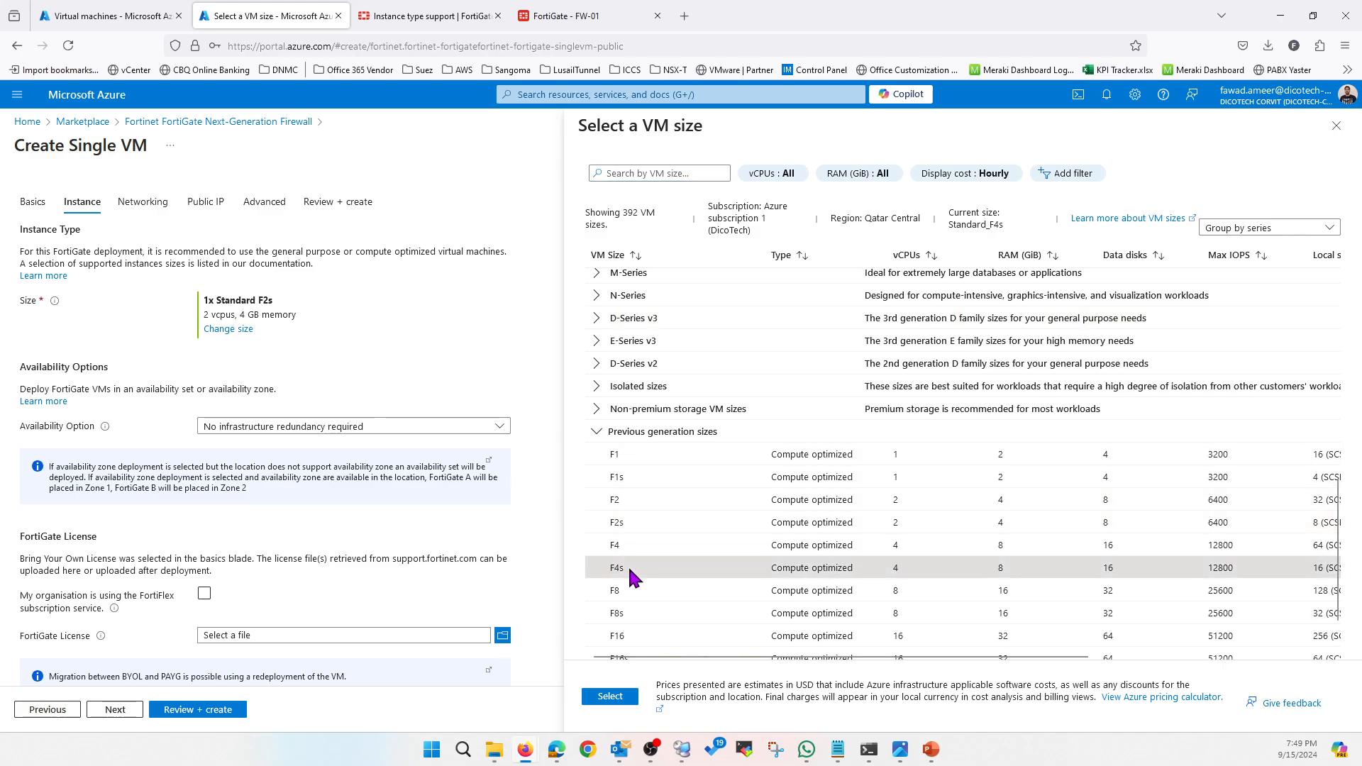
{"action": "left_click", "coordinate": [613, 698]}
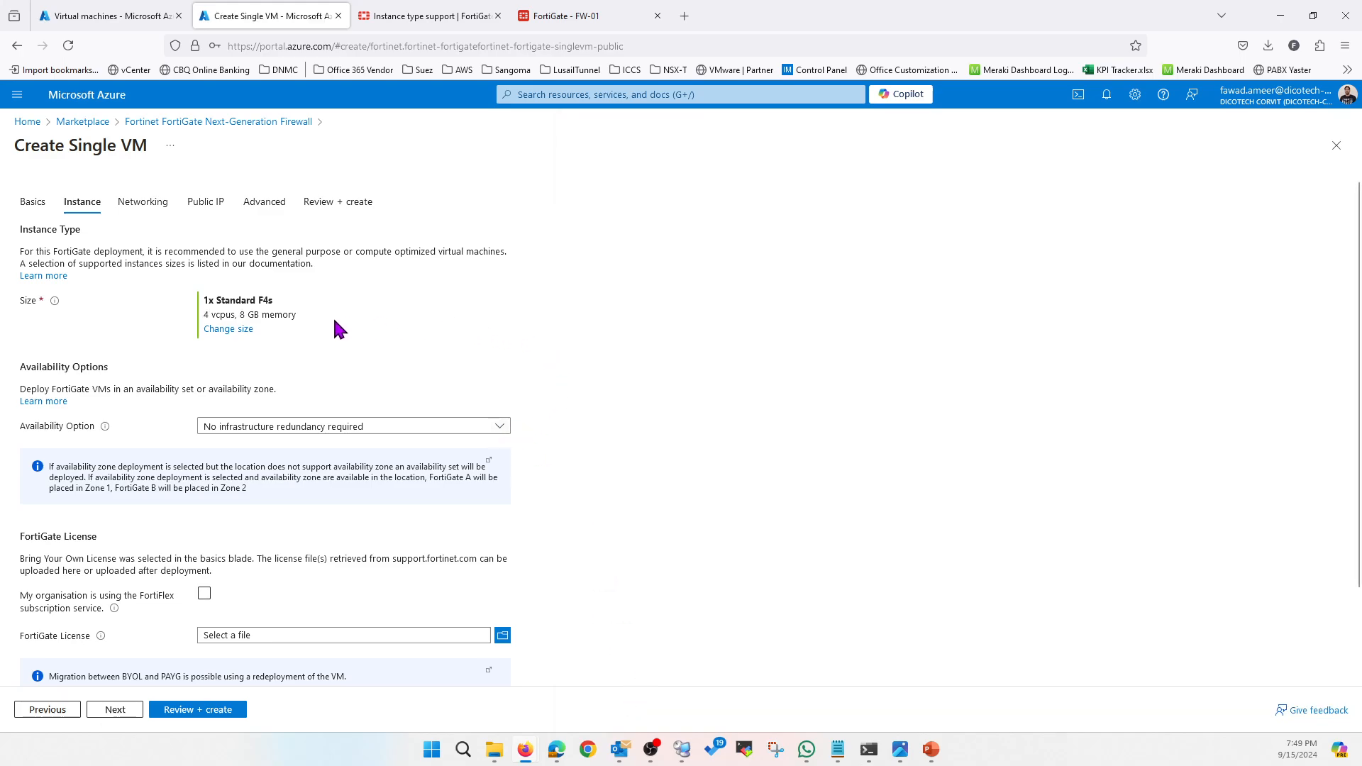
Rename the FortiGate VM to FW-02 and move on to Networking
{"action": "scroll", "coordinate": [593, 440], "scroll_direction": "down", "scroll_amount": 2}
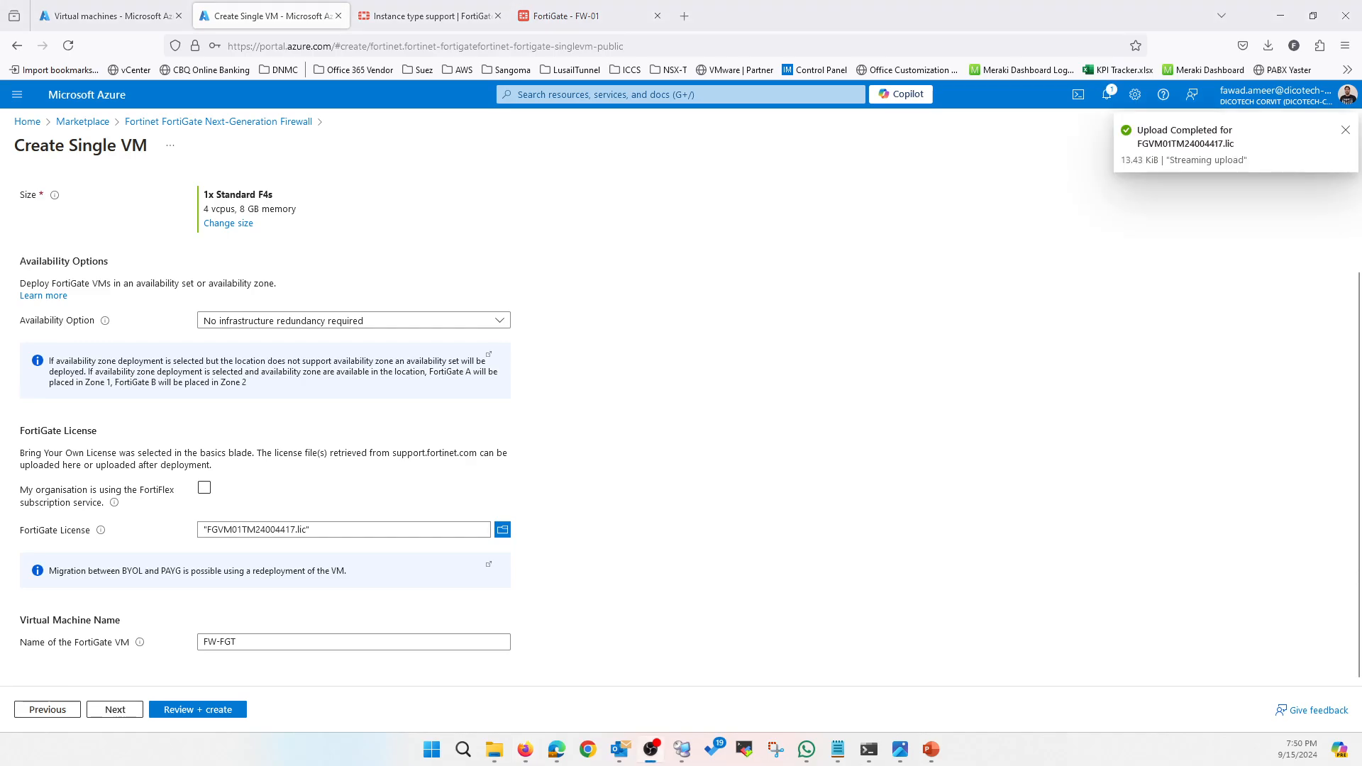
{"action": "left_click", "coordinate": [277, 642]}
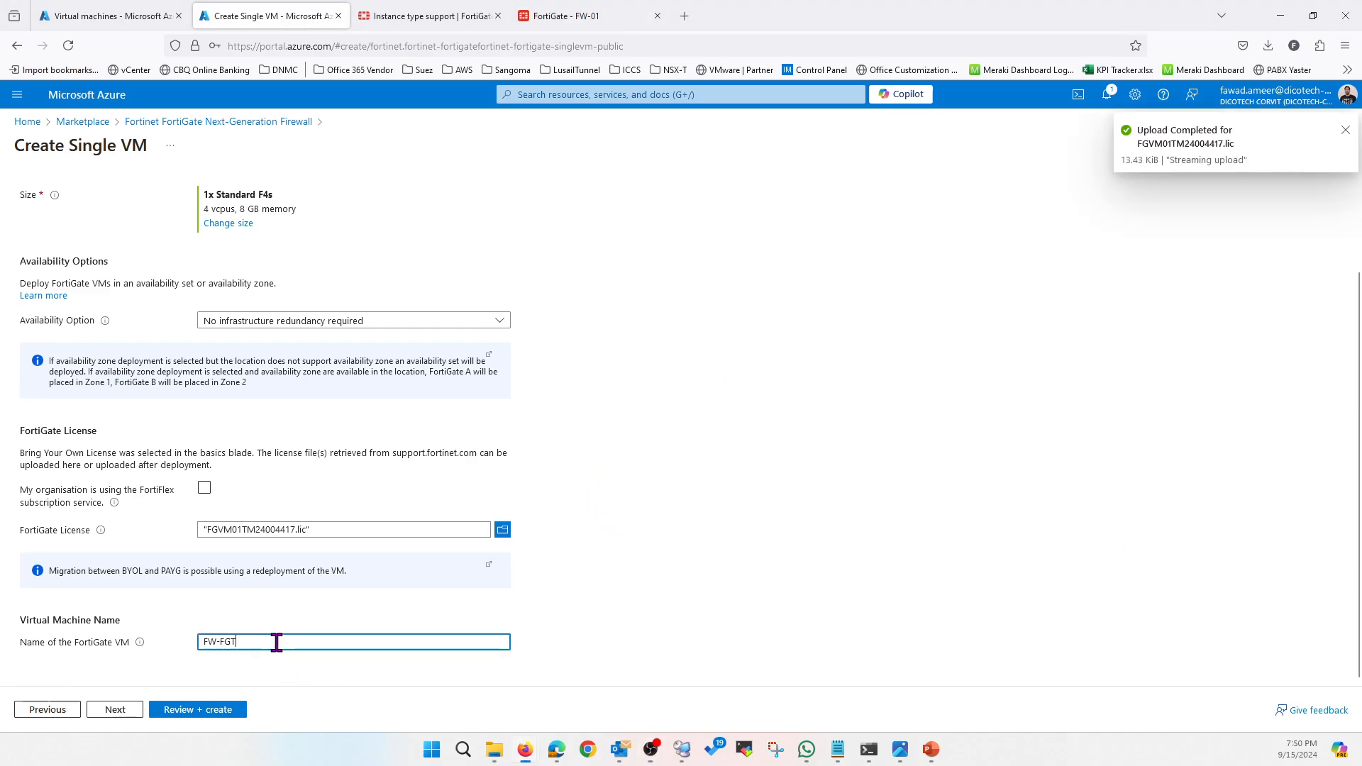
{"action": "key", "text": "BackSpace"}
{"action": "key", "text": "BackSpace"}
{"action": "type", "text": "02"}
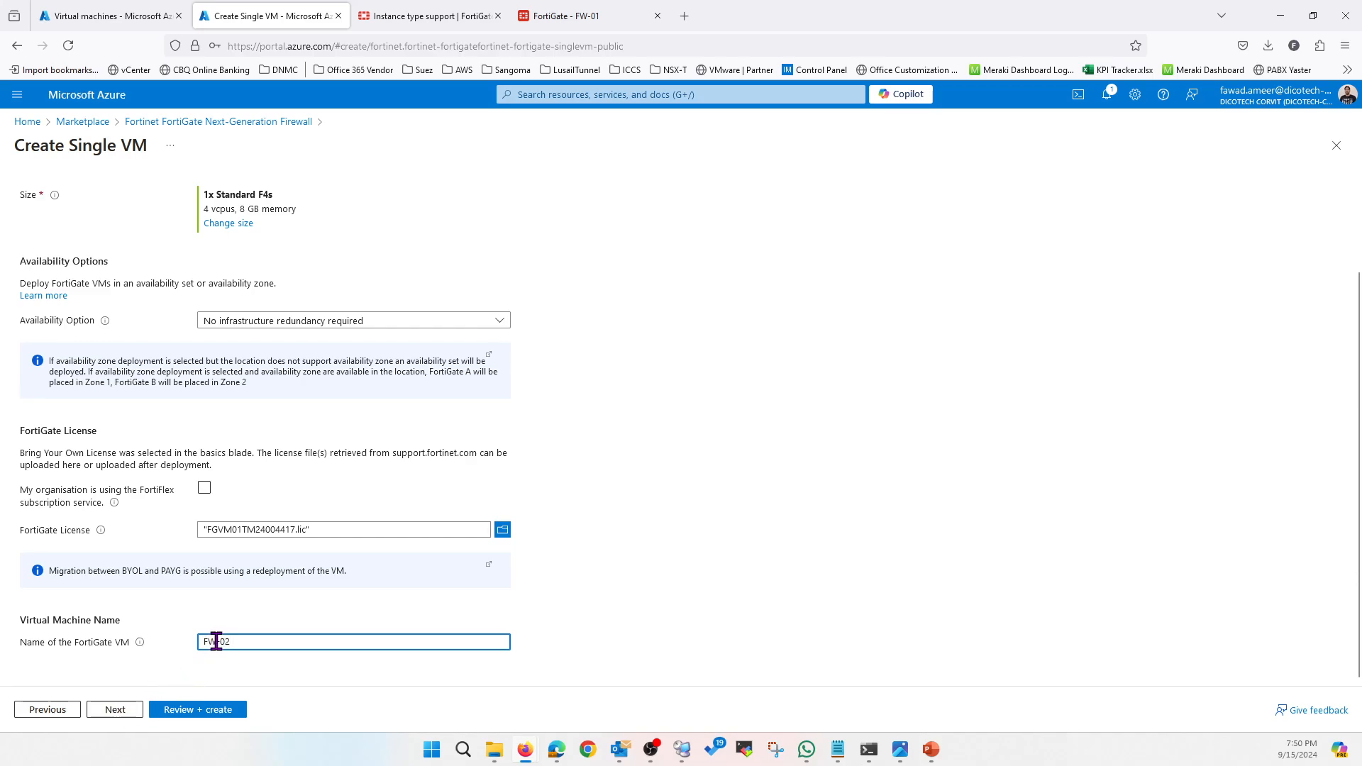
{"action": "left_click", "coordinate": [118, 709]}
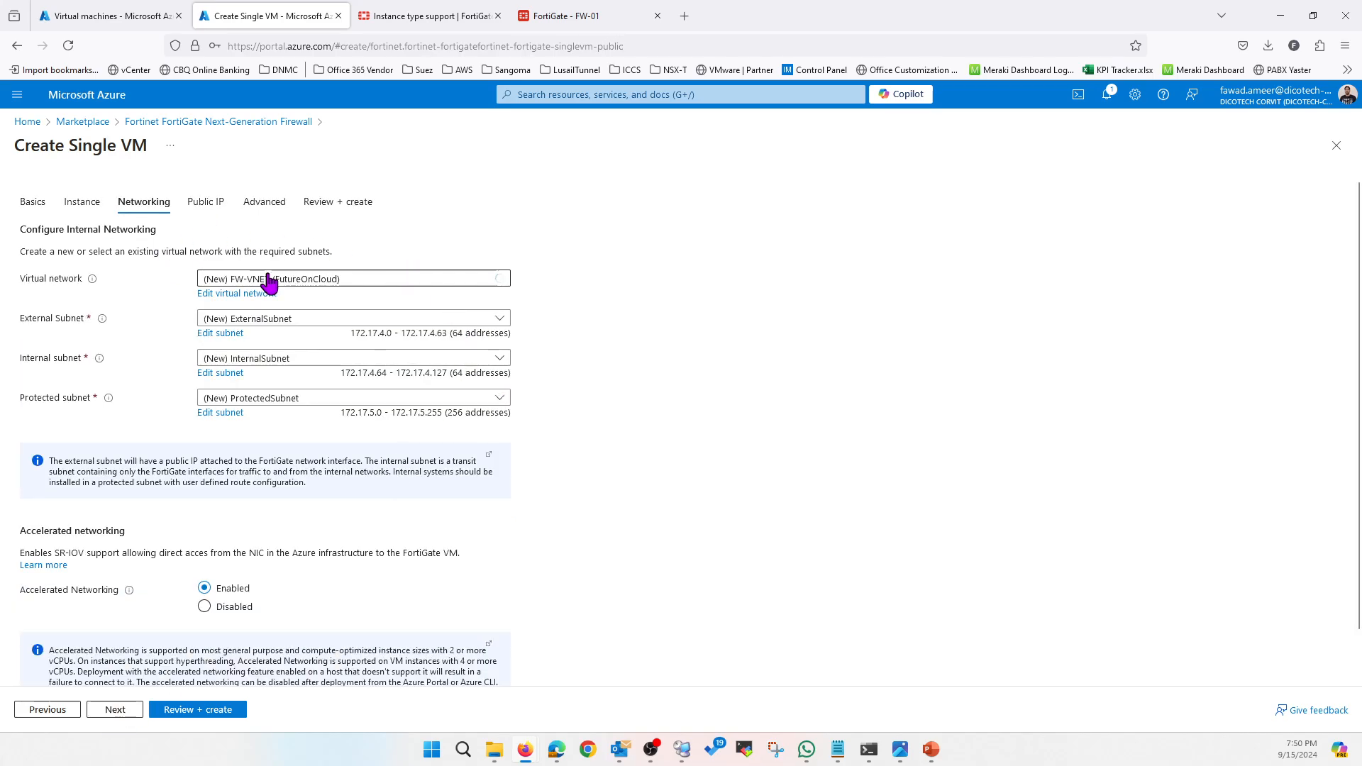
Select virtual network FOC-vNet and the existing External subnet
{"action": "left_click", "coordinate": [269, 280]}
{"action": "left_click", "coordinate": [295, 351]}
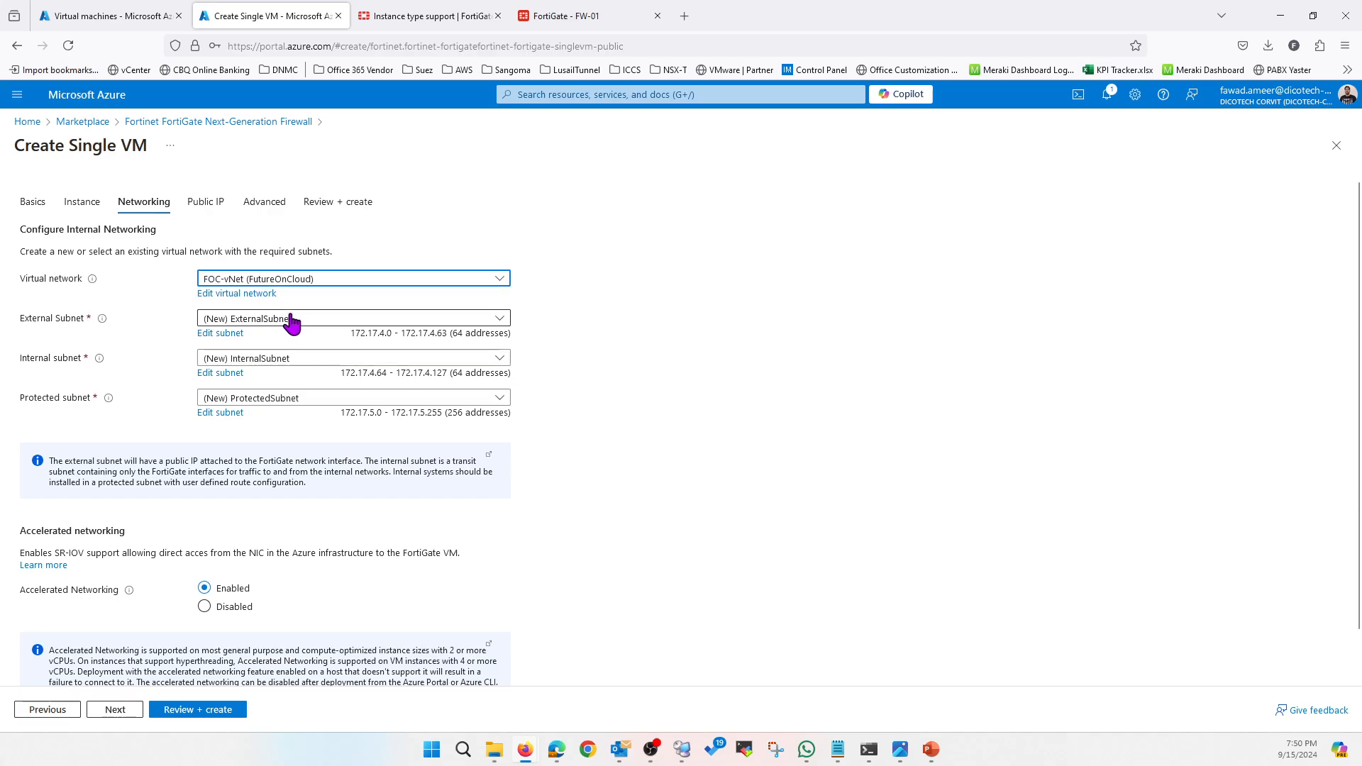
{"action": "left_click", "coordinate": [307, 325]}
{"action": "type", "text": "ex"}
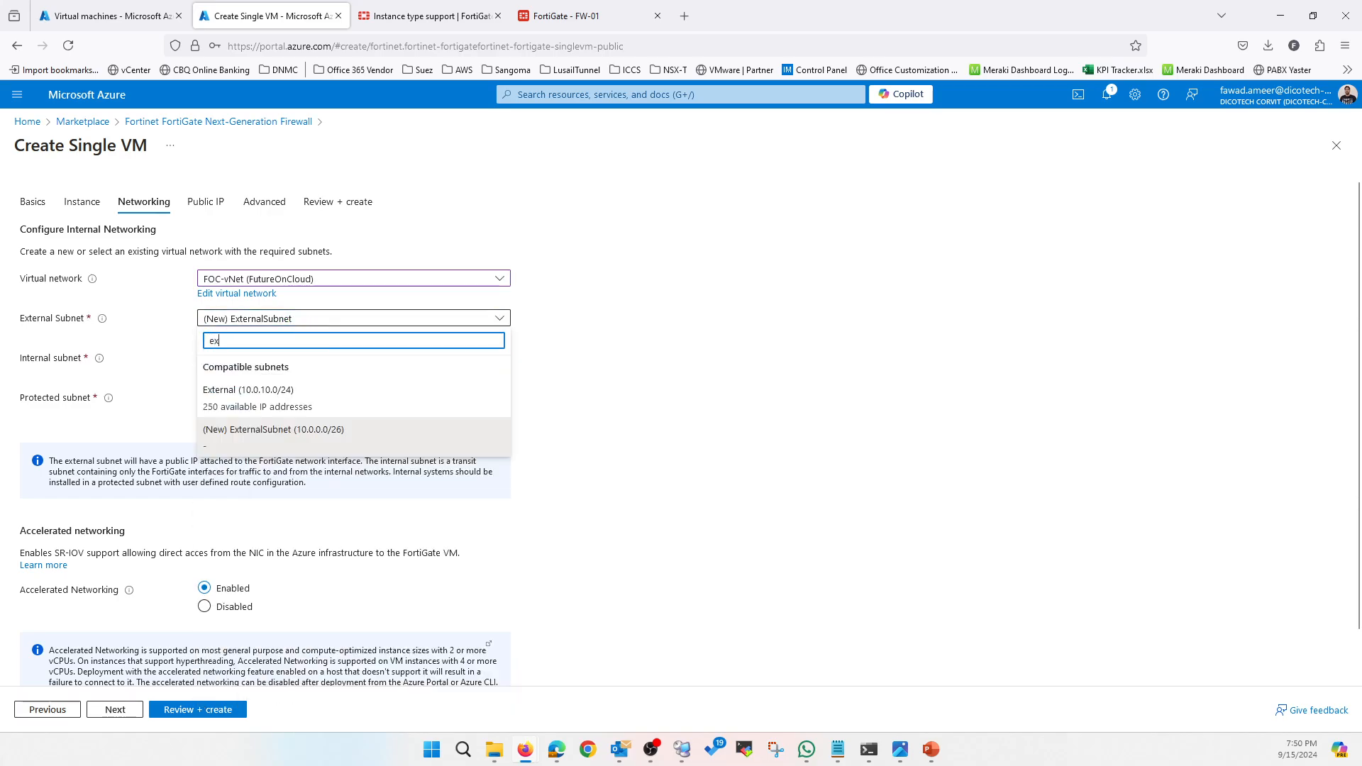
{"action": "left_click", "coordinate": [270, 397]}
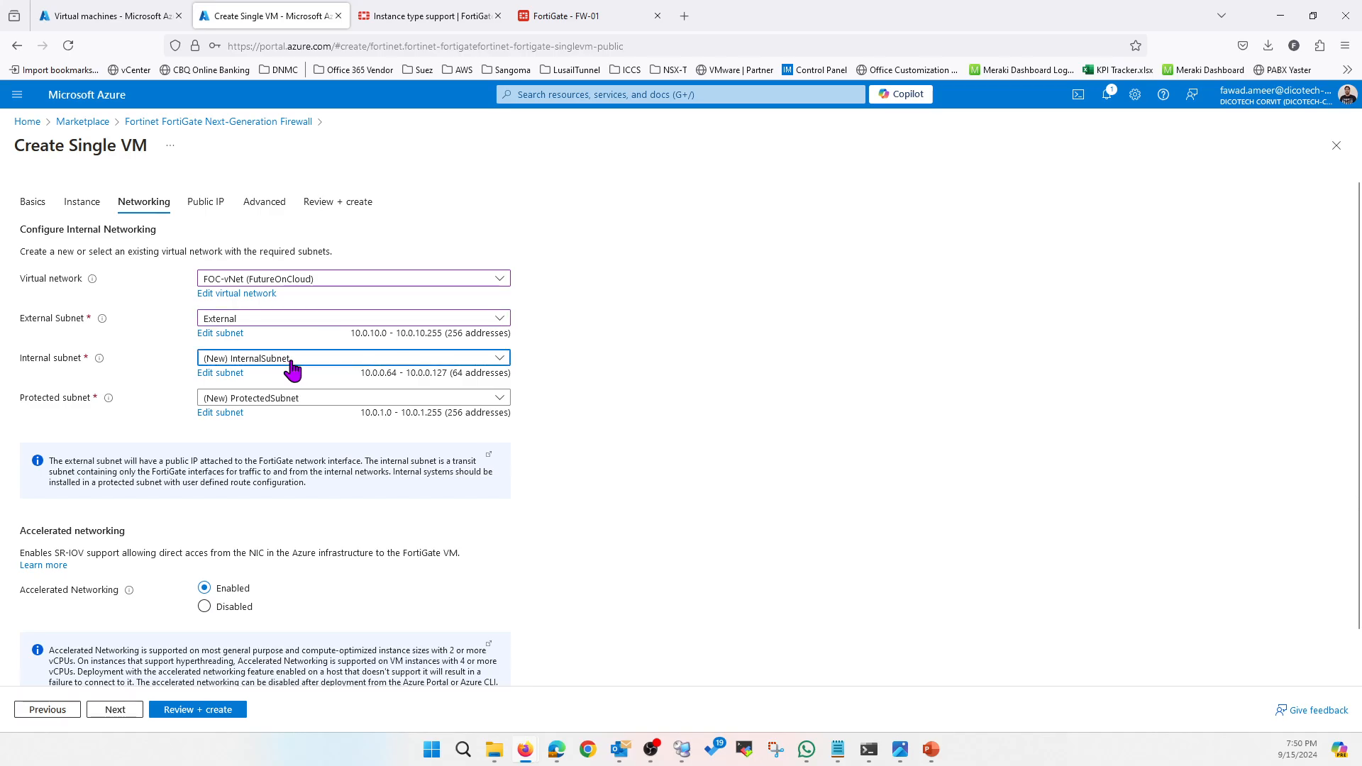
Use Internal as the internal subnet and ProdVM as the protected subnet
{"action": "left_click", "coordinate": [295, 360]}
{"action": "type", "text": "in"}
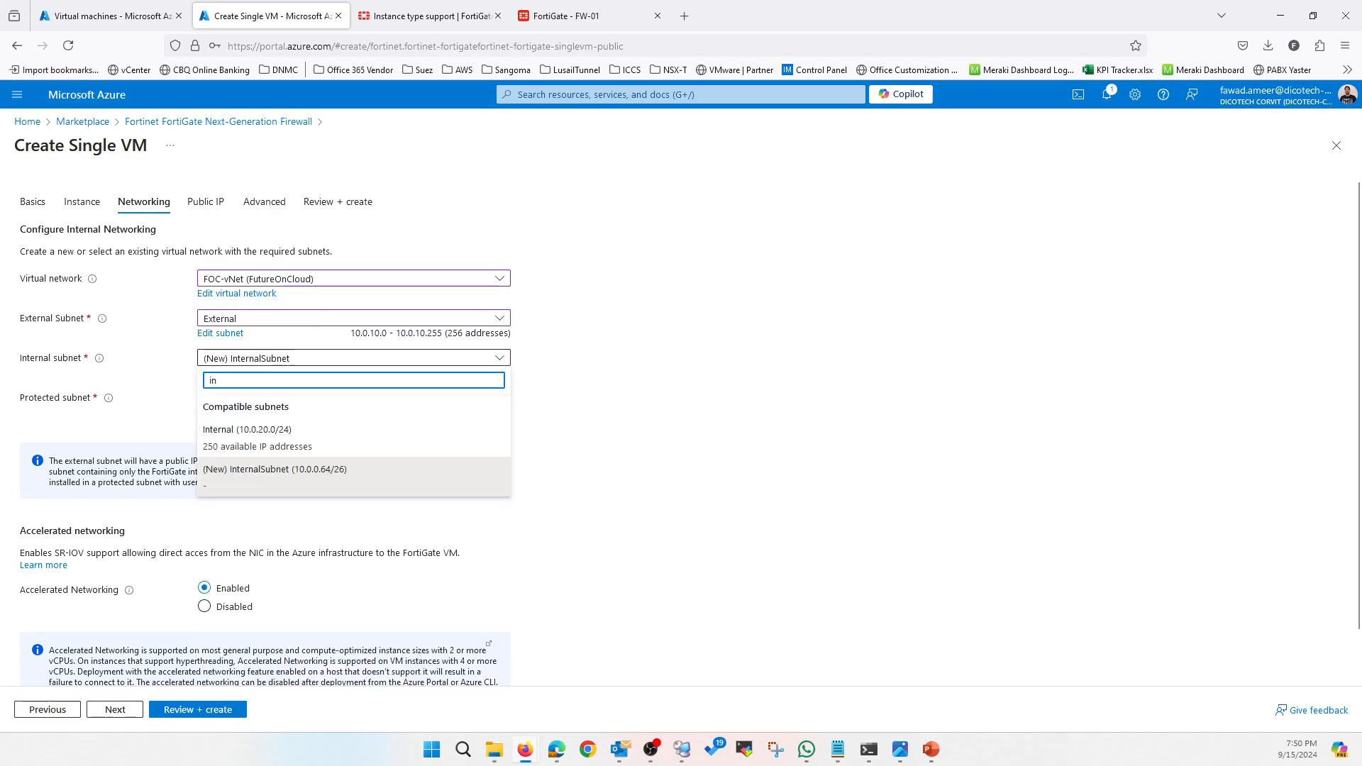
{"action": "left_click", "coordinate": [313, 433]}
{"action": "left_click", "coordinate": [323, 398]}
{"action": "type", "text": "pr"}
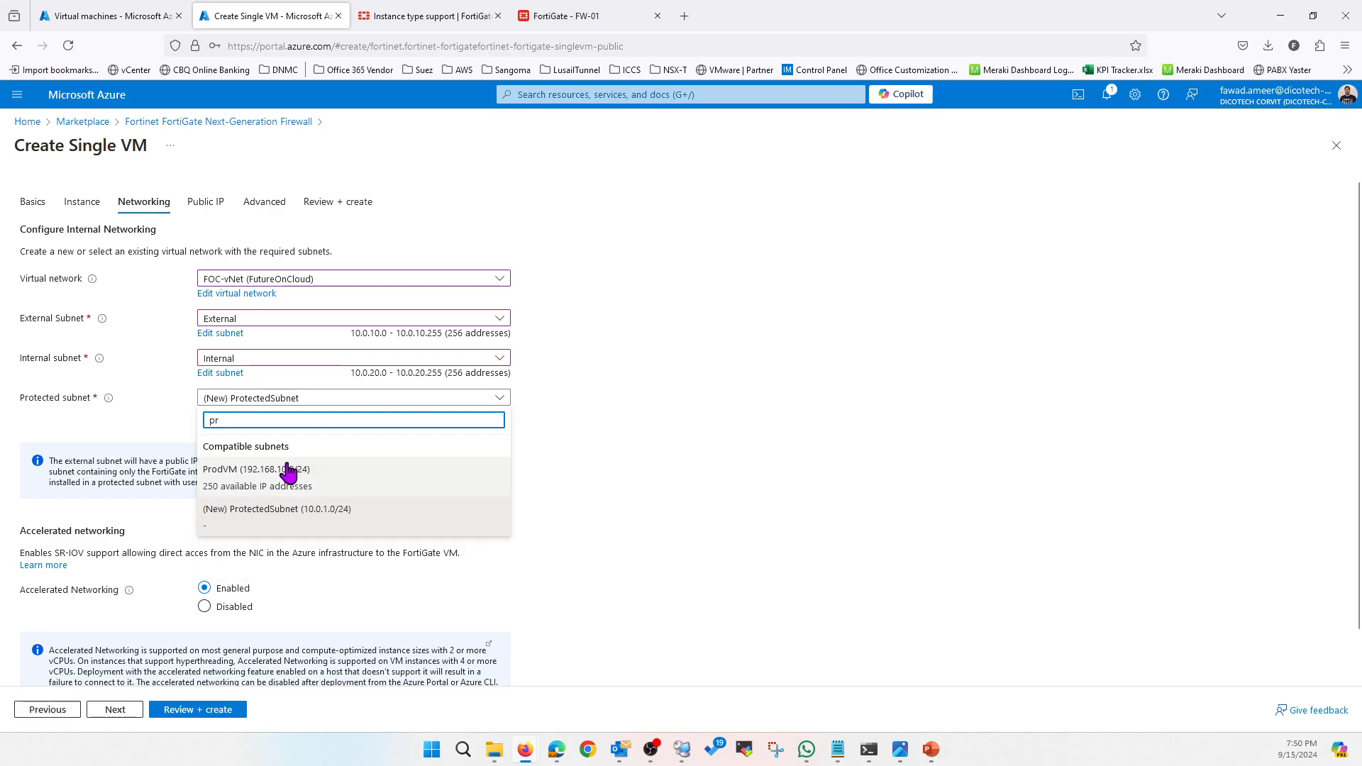
{"action": "left_click", "coordinate": [287, 471]}
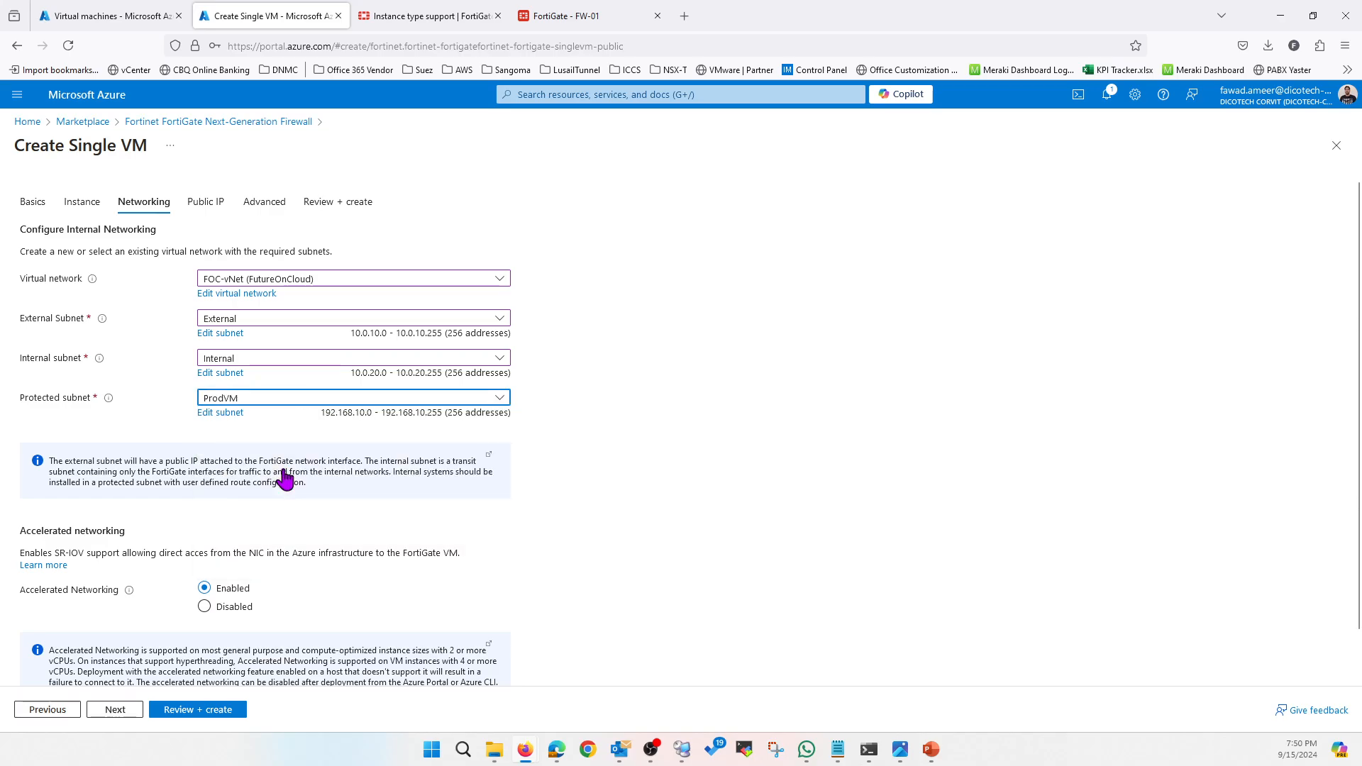
{"action": "scroll", "coordinate": [576, 486], "scroll_direction": "down", "scroll_amount": 1}
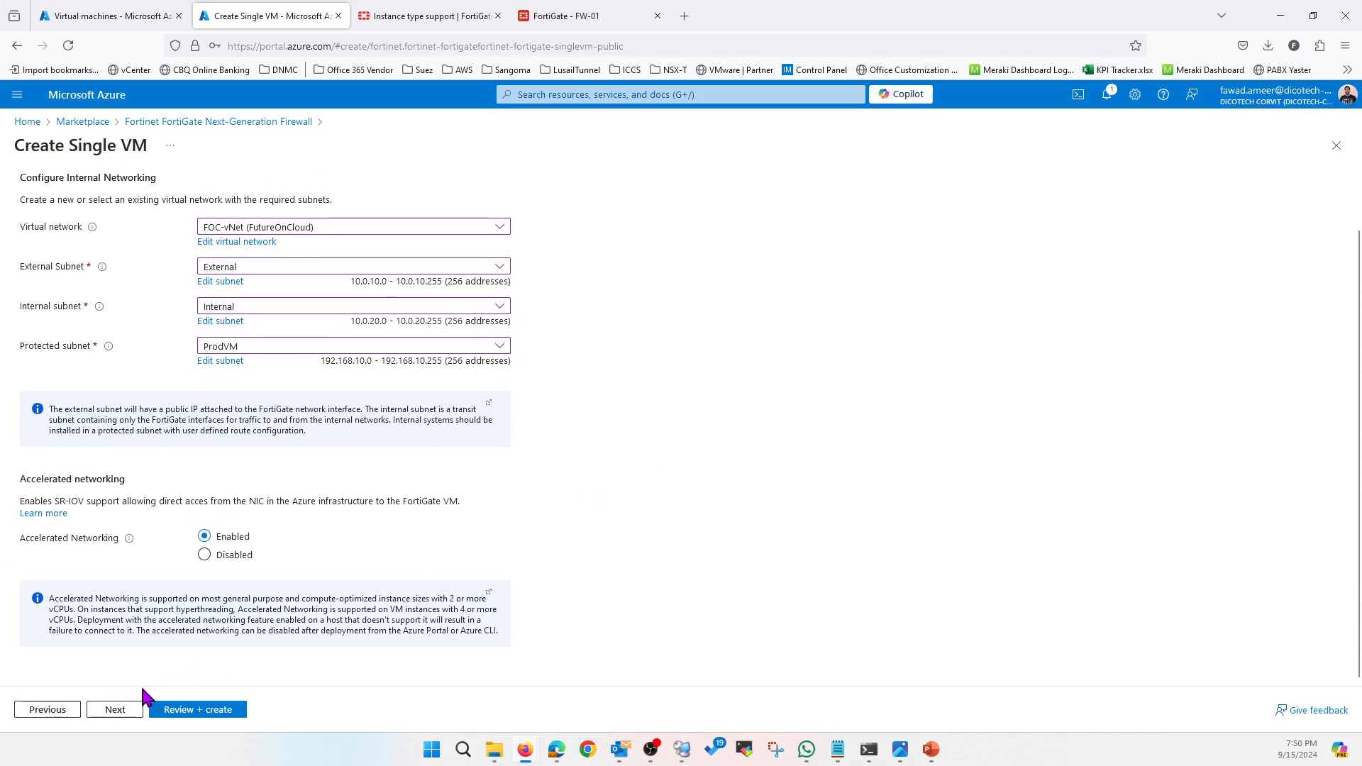
{"action": "left_click", "coordinate": [114, 711]}
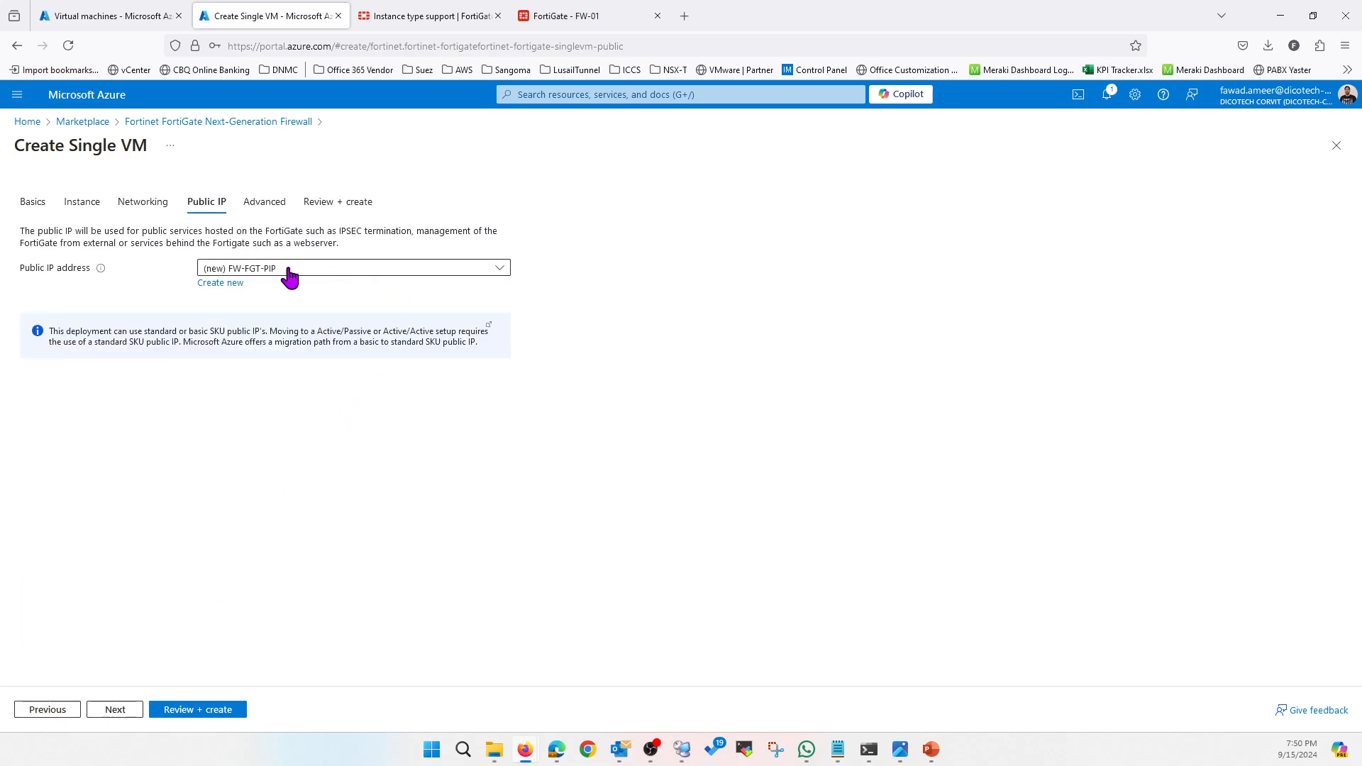
Create public IP FW-02-PIP with Standard SKU and proceed to Review + create
{"action": "left_click", "coordinate": [220, 283]}
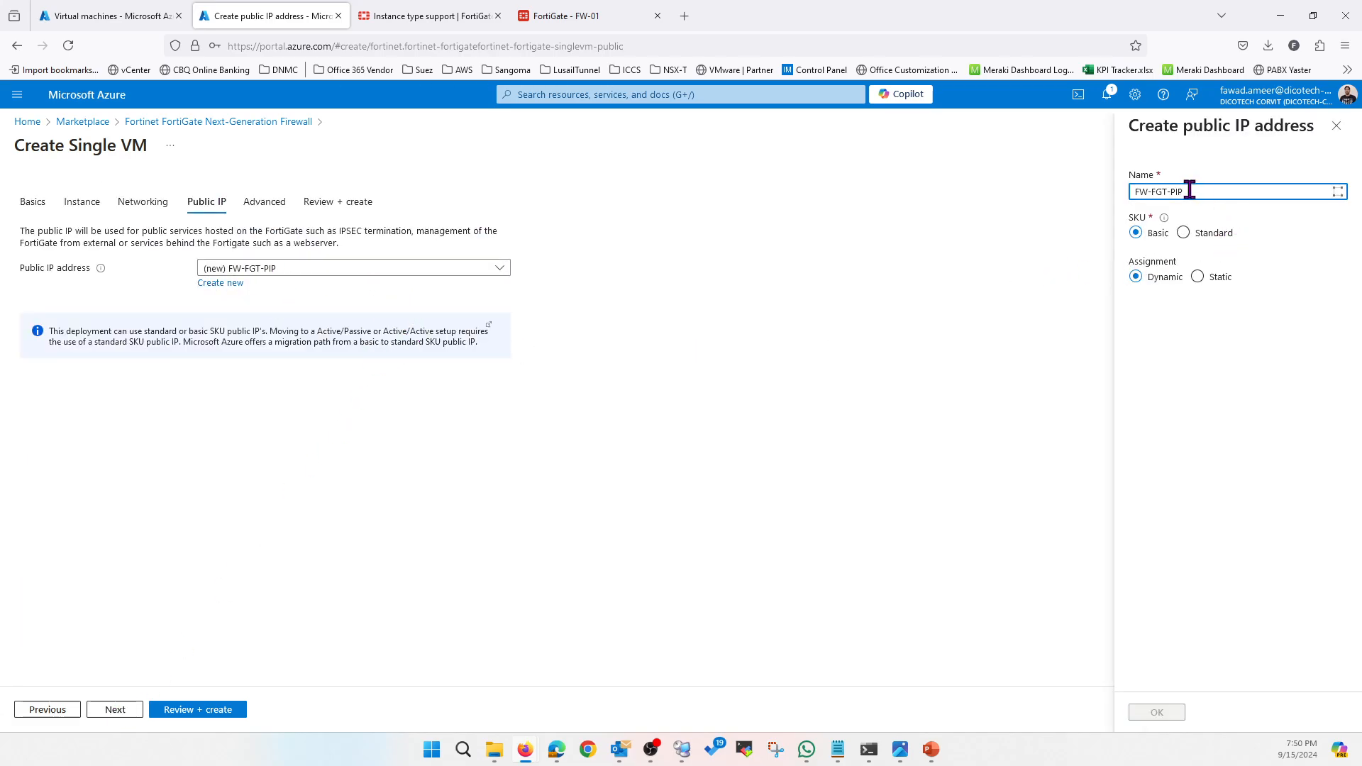
{"action": "key", "text": "BackSpace"}
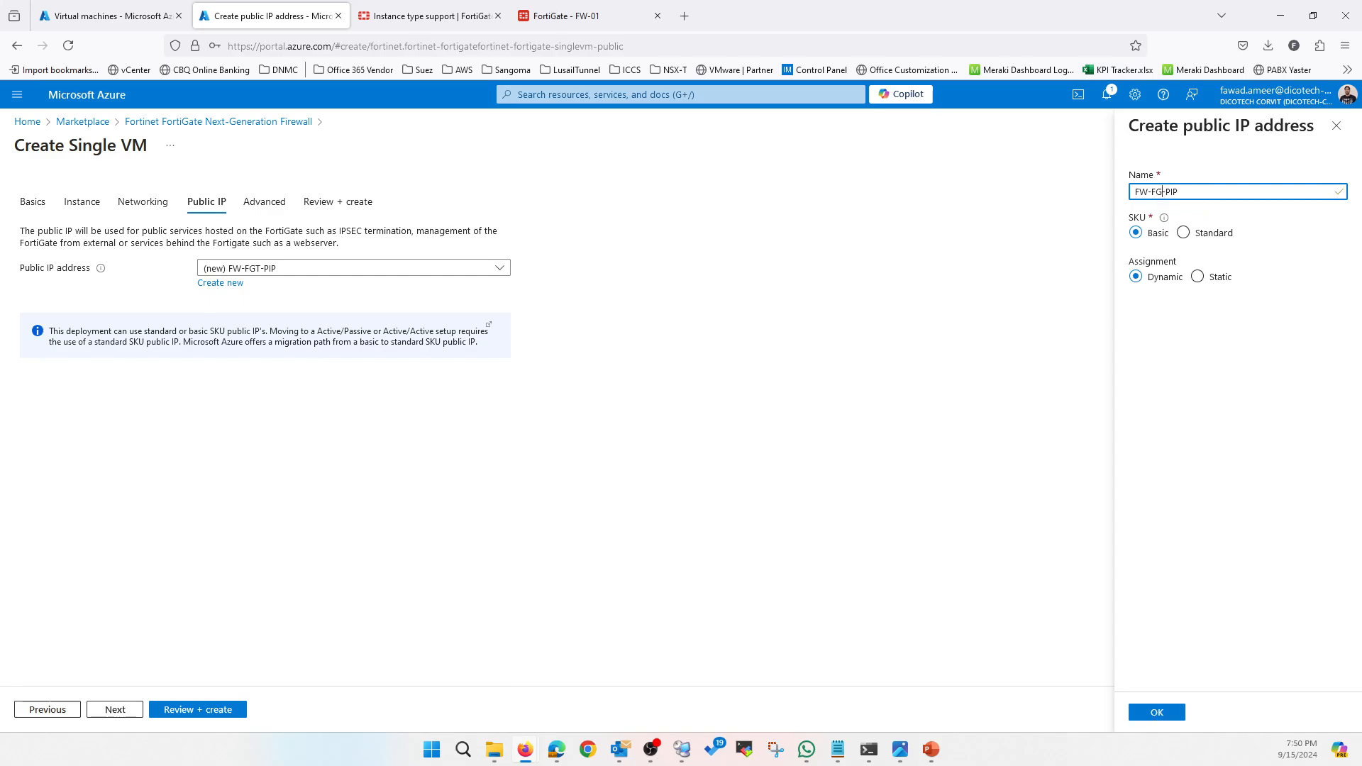
{"action": "type", "text": "02"}
{"action": "left_click", "coordinate": [1183, 233]}
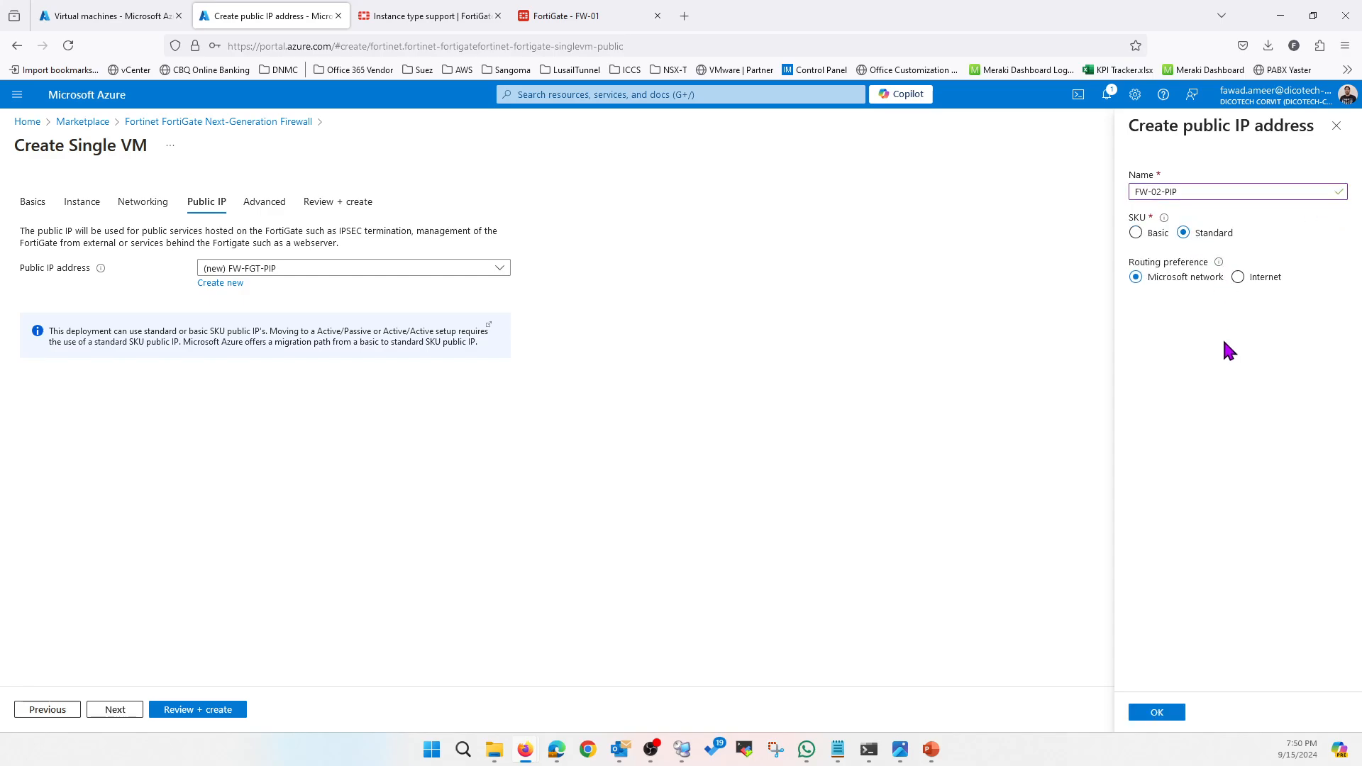
{"action": "left_click", "coordinate": [1158, 713]}
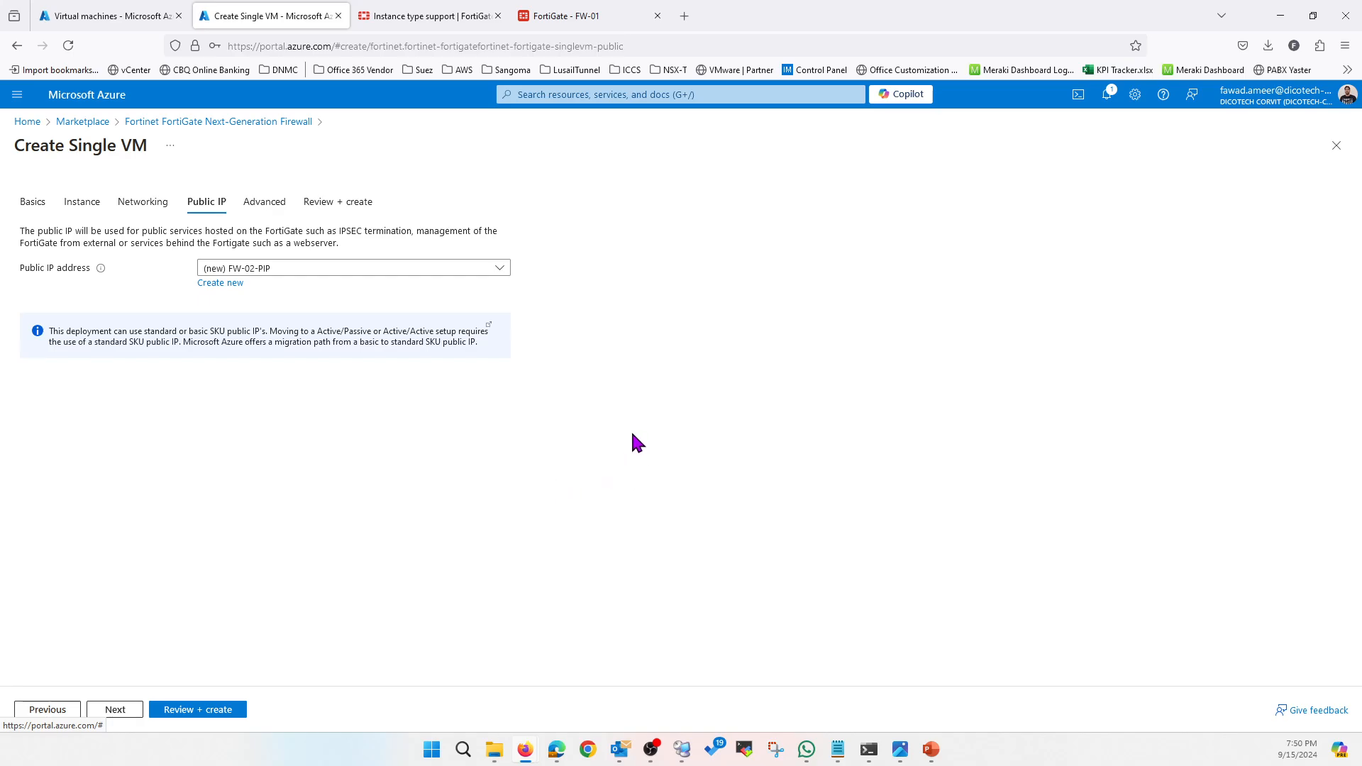
{"action": "left_click", "coordinate": [116, 711]}
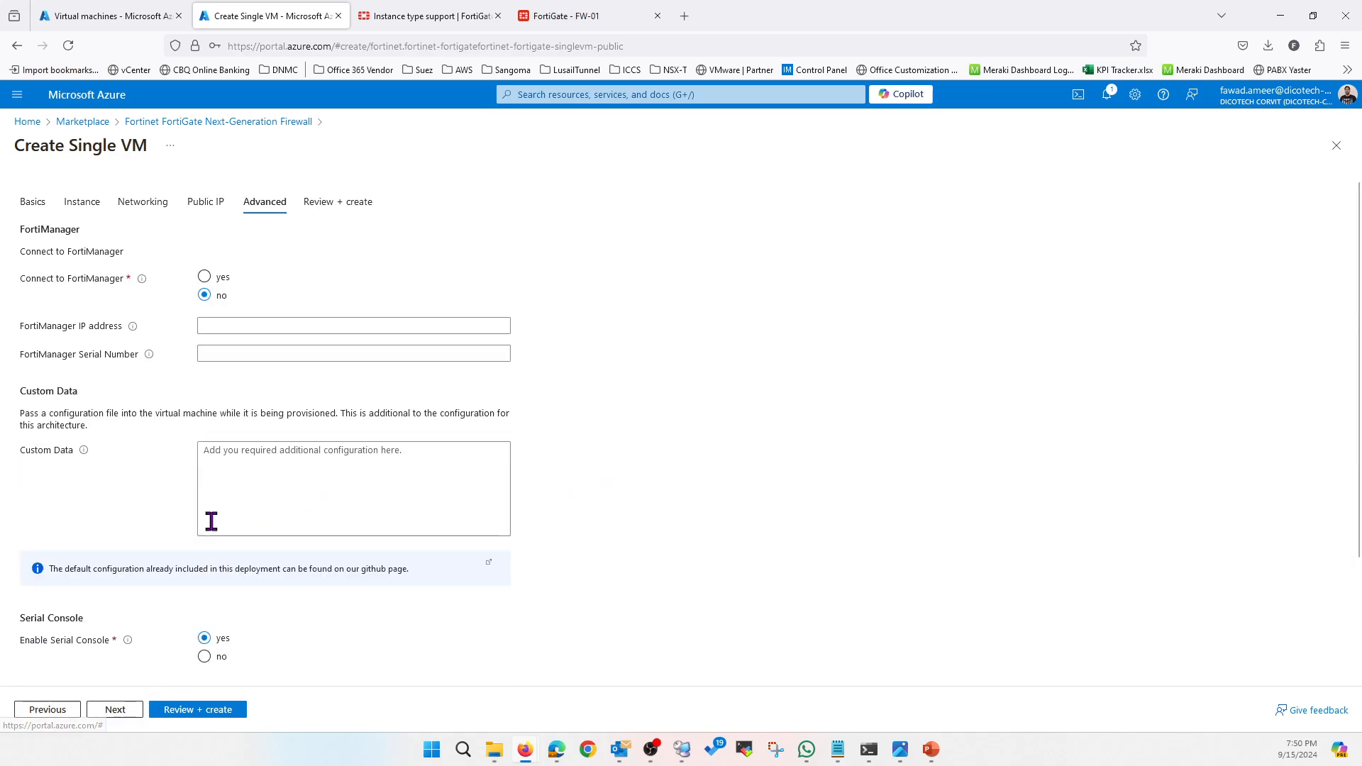
{"action": "left_click", "coordinate": [197, 713]}
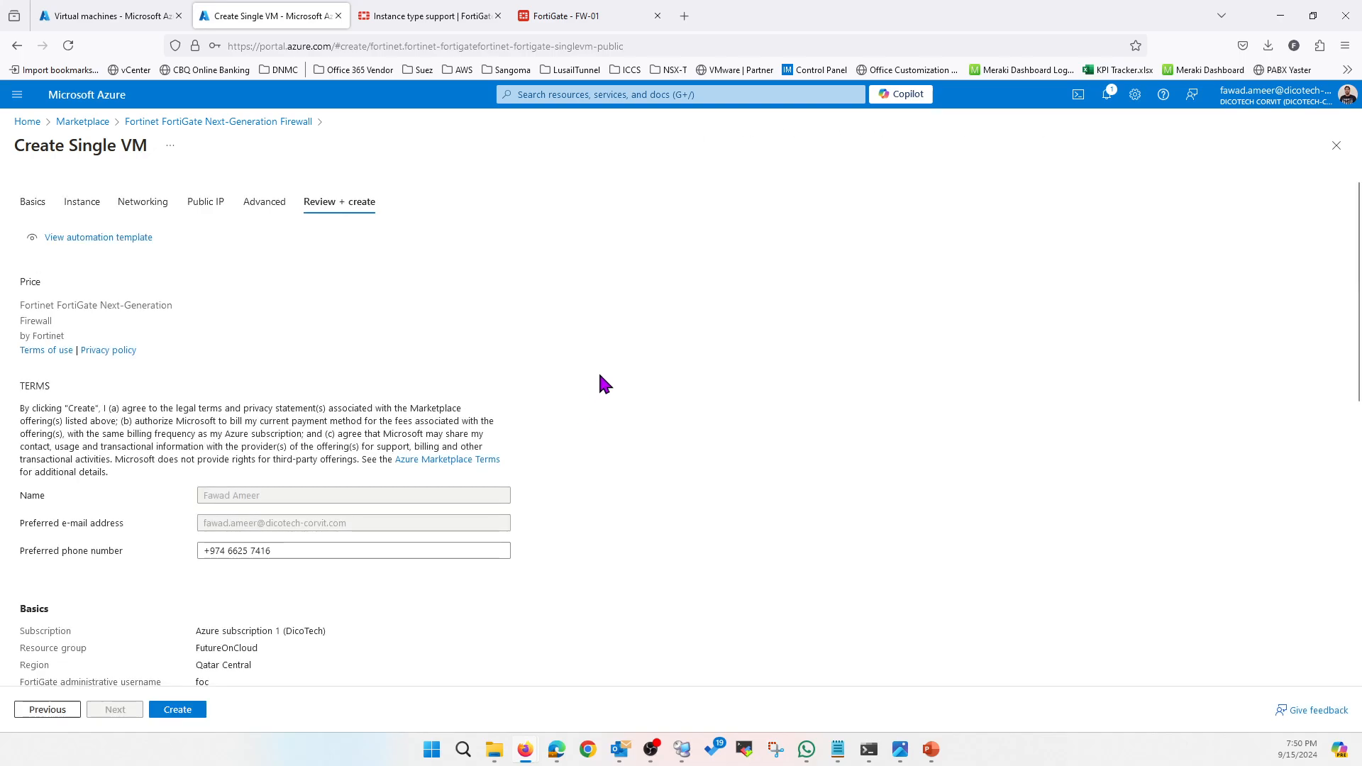
Check the summary (Standard_F4s, FW-02, address prefixes) and launch the FW-02 deployment
{"action": "scroll", "coordinate": [605, 385], "scroll_direction": "down", "scroll_amount": 5}
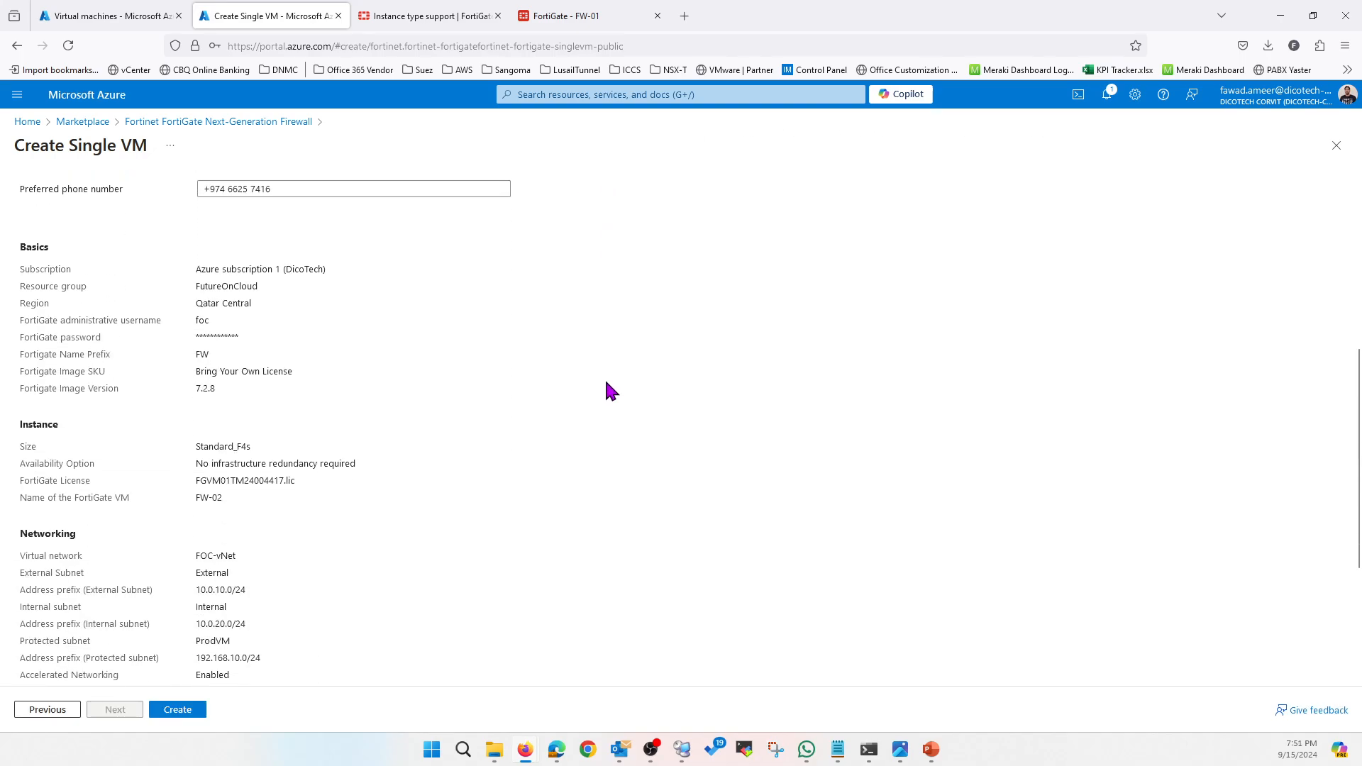
{"action": "scroll", "coordinate": [289, 534], "scroll_direction": "down", "scroll_amount": 1}
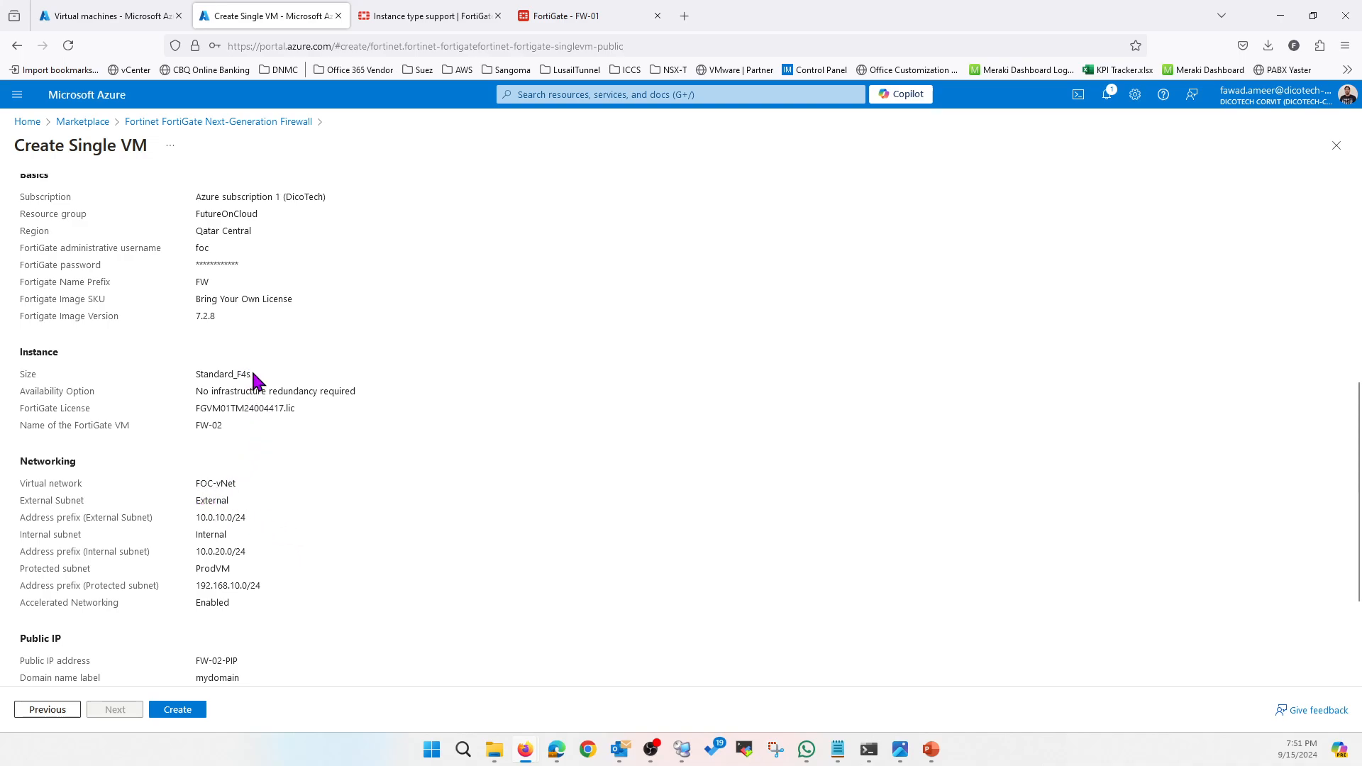
{"action": "left_click_drag", "start_coordinate": [254, 381], "coordinate": [198, 380]}
{"action": "left_click", "coordinate": [228, 428]}
{"action": "left_click_drag", "start_coordinate": [228, 425], "coordinate": [197, 426]}
{"action": "left_click_drag", "start_coordinate": [252, 517], "coordinate": [205, 587]}
{"action": "left_click", "coordinate": [177, 710]}
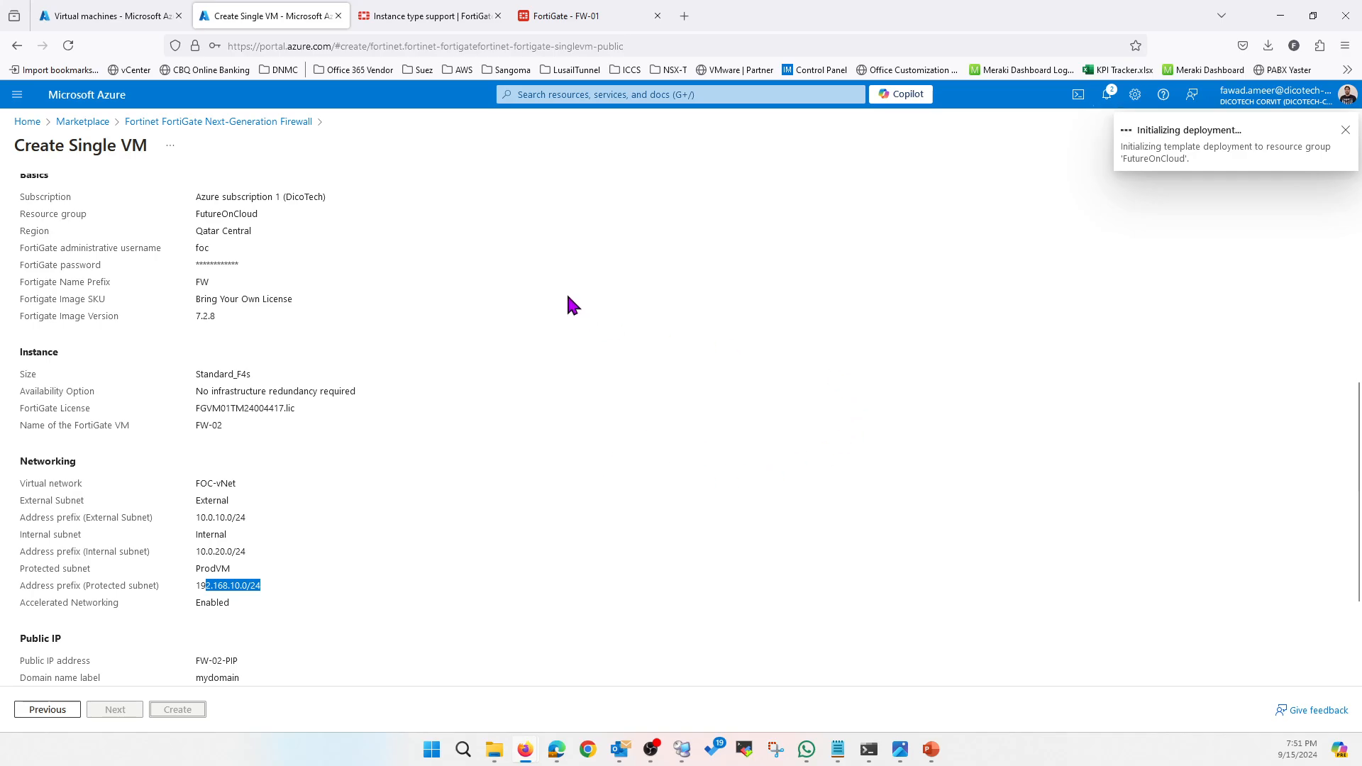
Shut down the FW-01 FortiGate from its admin menu
{"action": "left_click", "coordinate": [582, 16]}
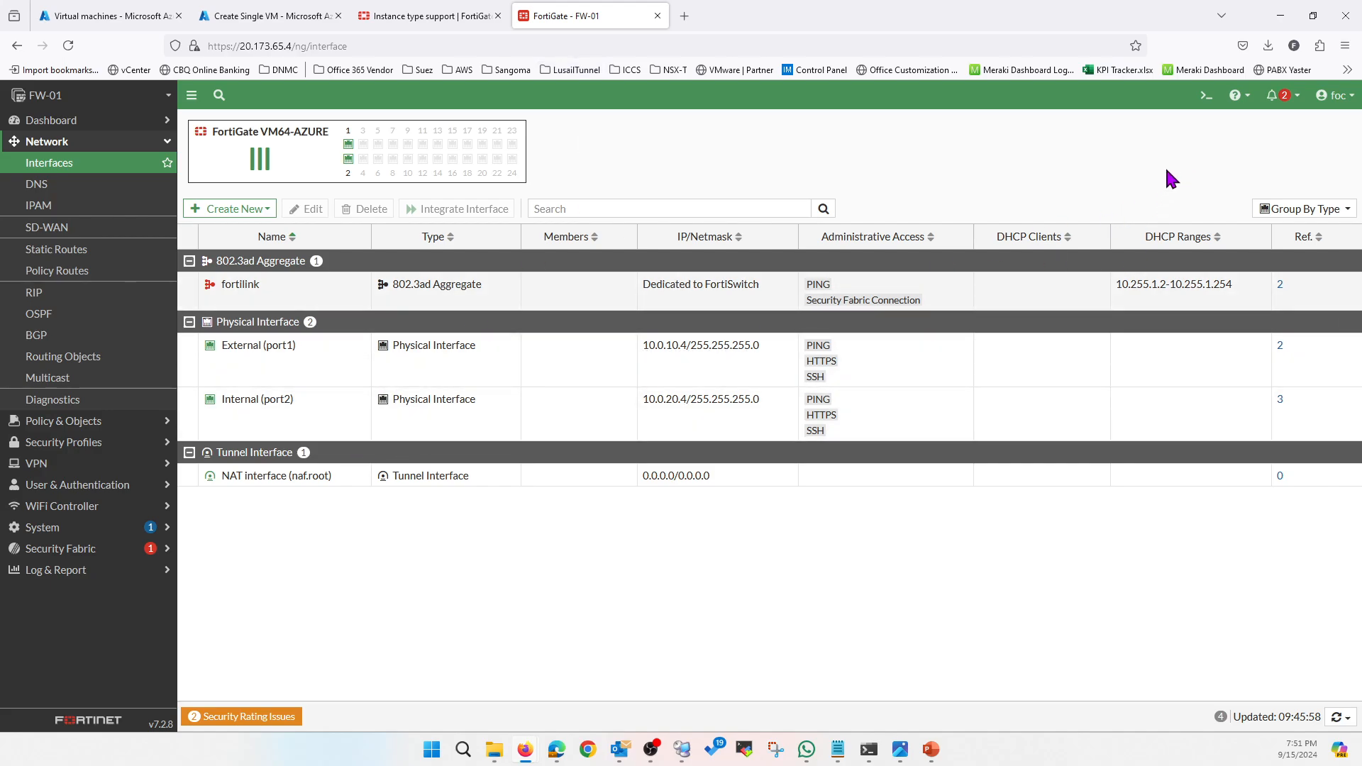
{"action": "left_click", "coordinate": [1332, 97]}
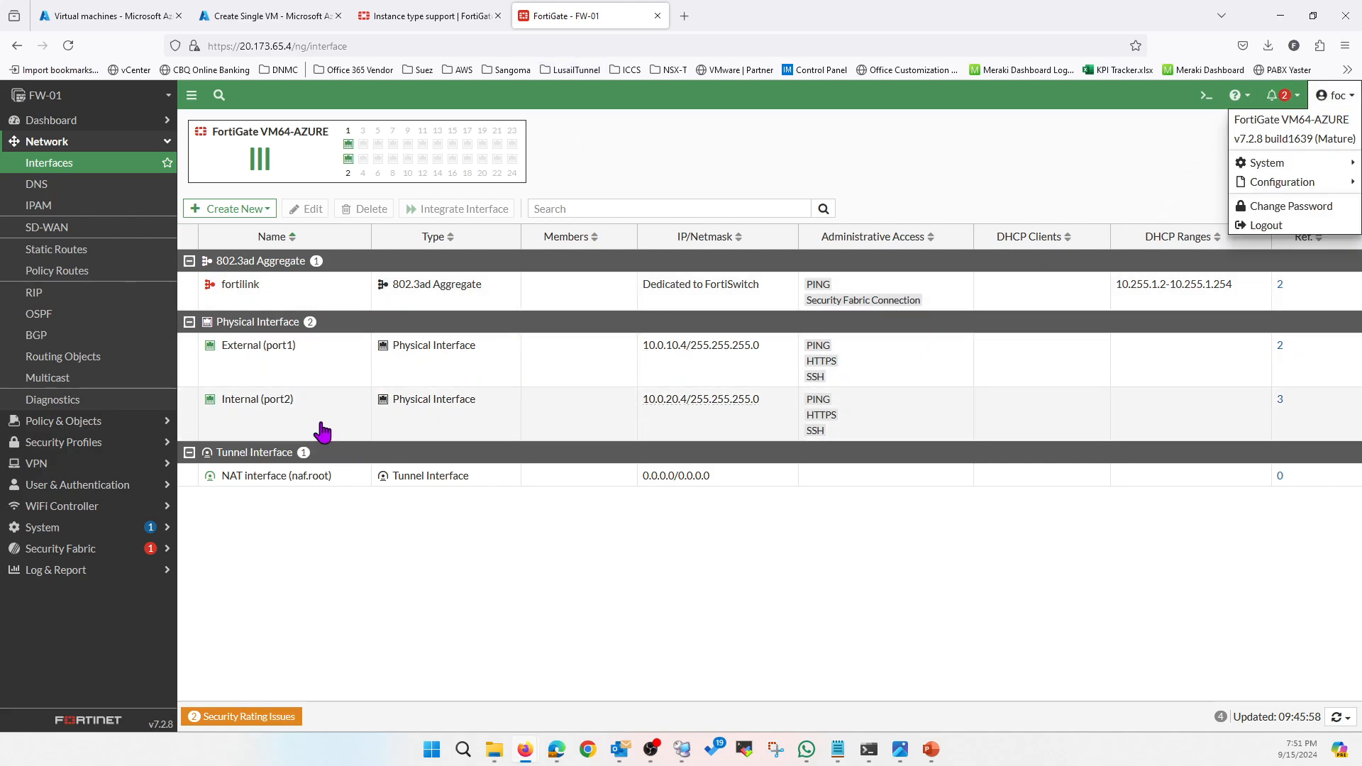
{"action": "mouse_move", "coordinate": [1266, 162]}
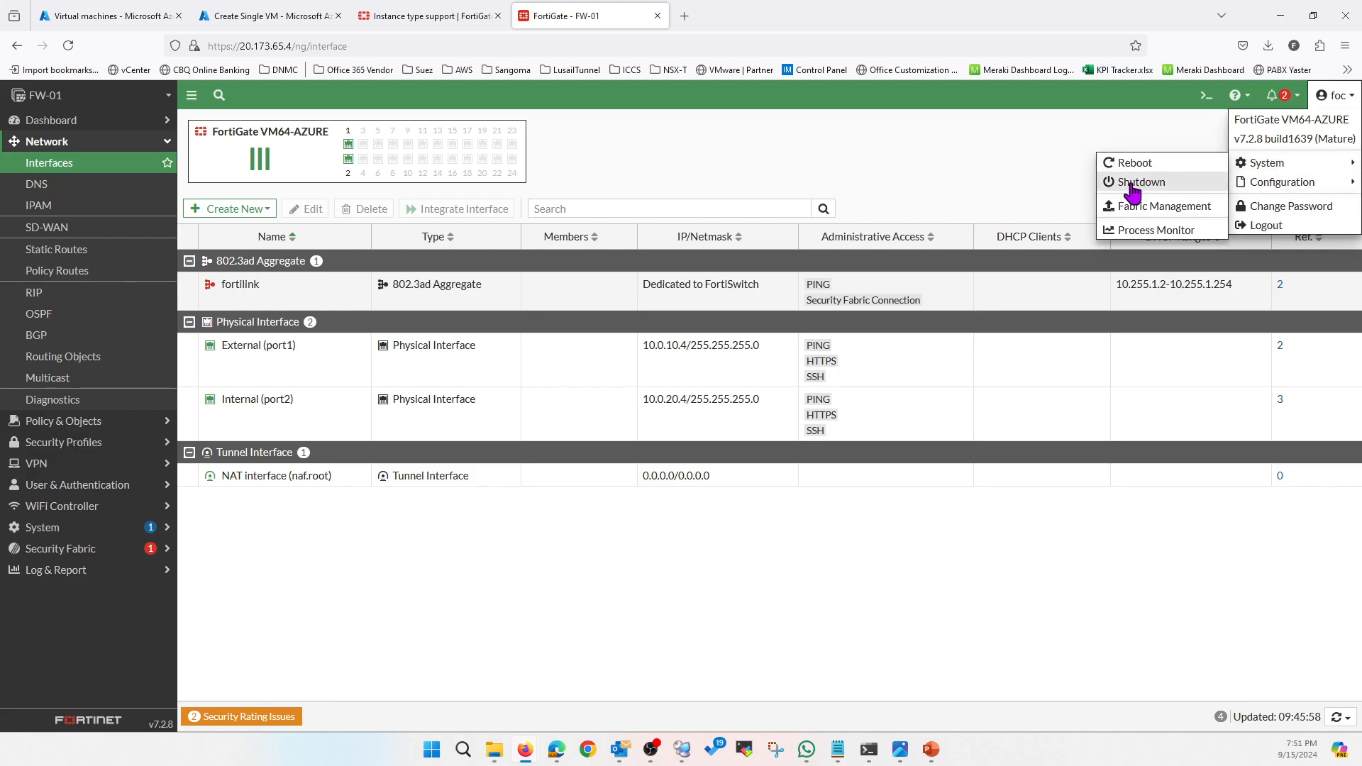
{"action": "left_click", "coordinate": [1167, 183]}
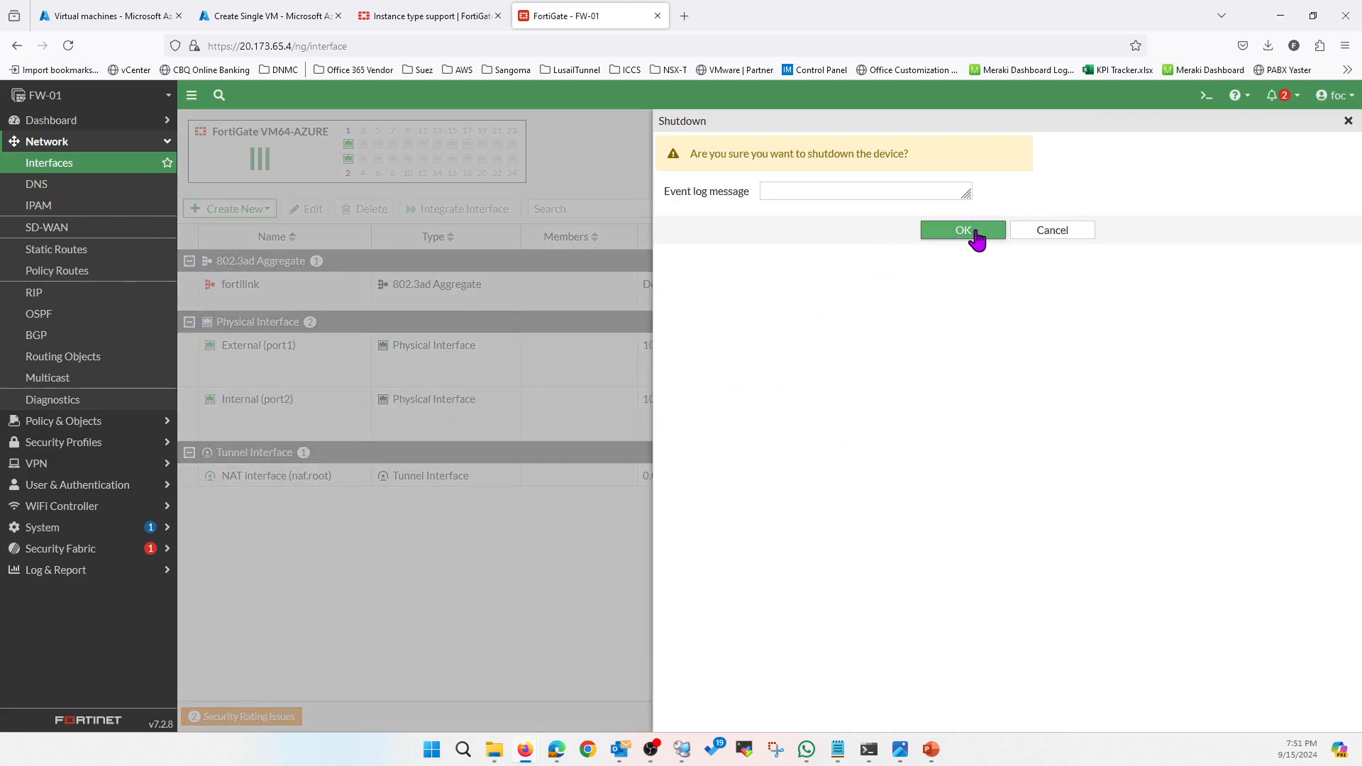
{"action": "left_click", "coordinate": [976, 233]}
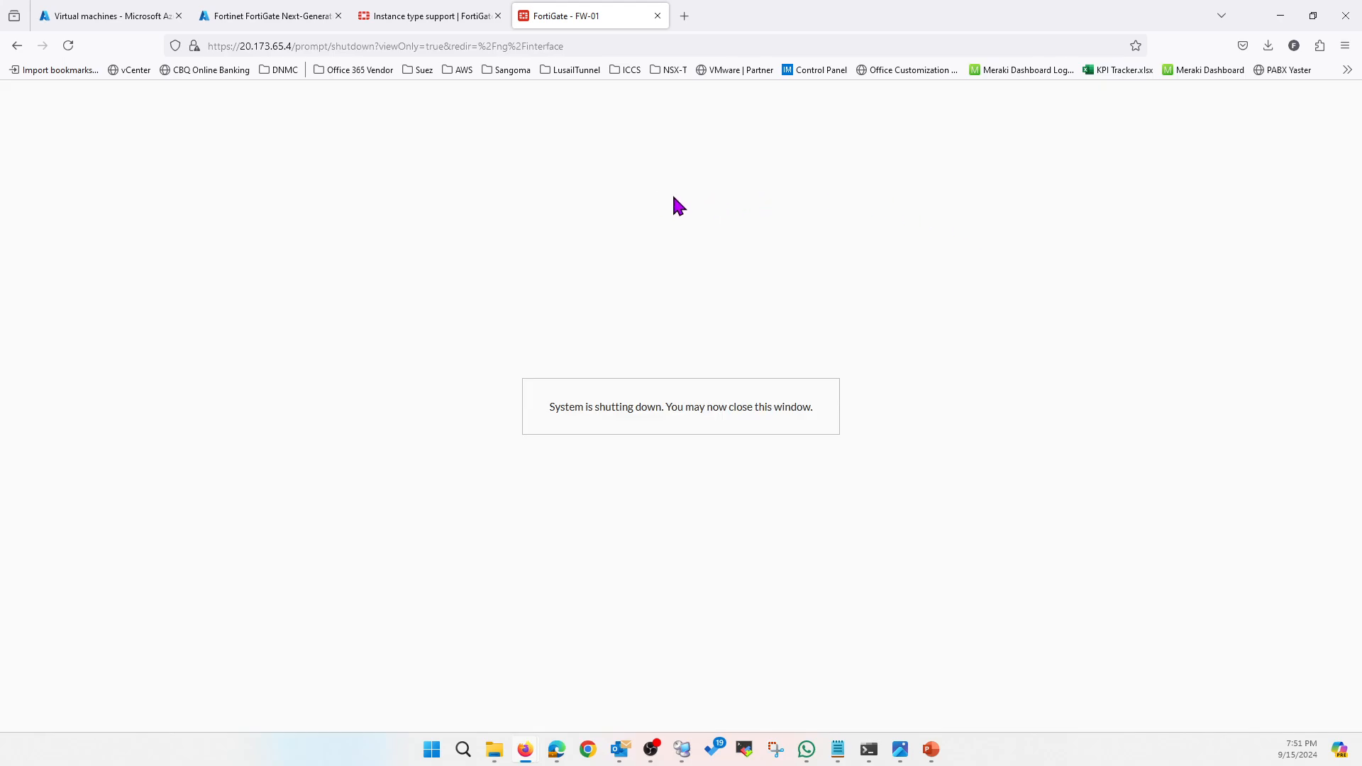
{"action": "left_click", "coordinate": [131, 17]}
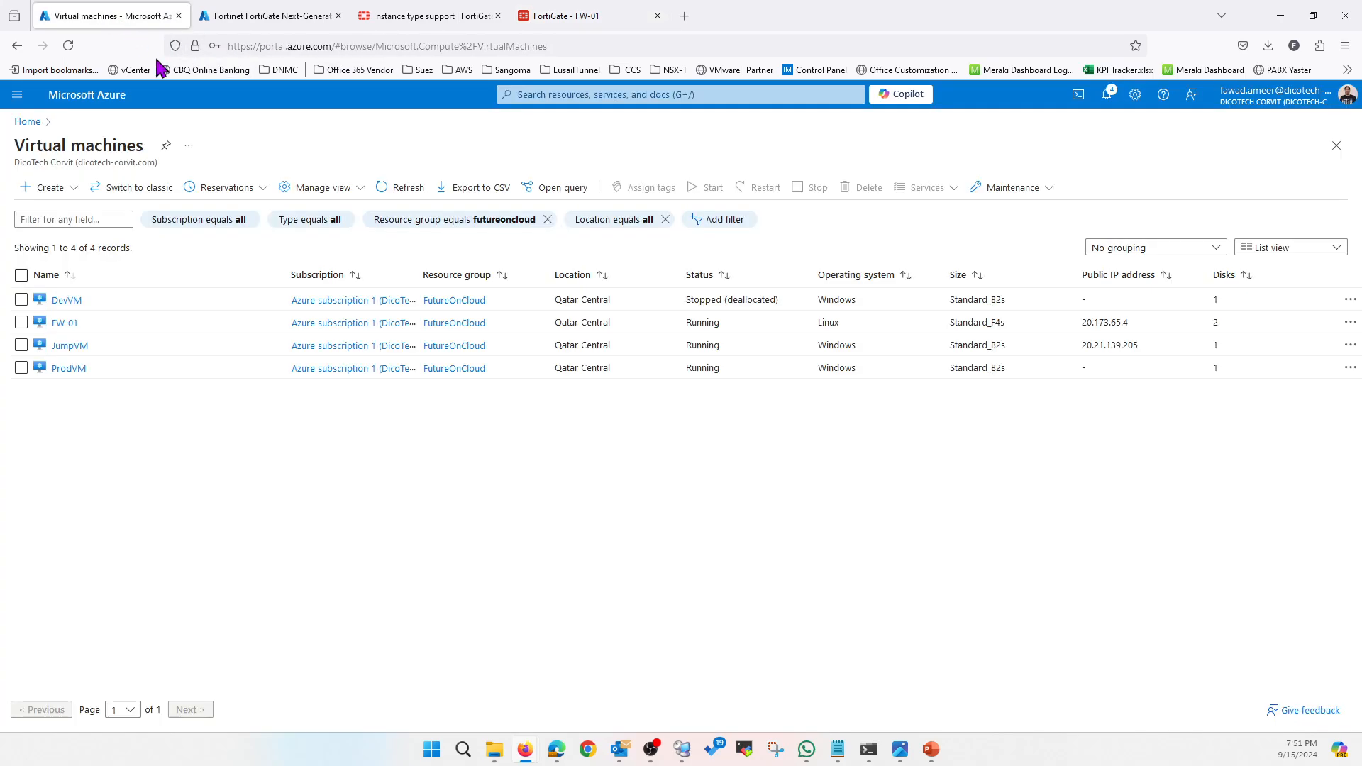
Check FW-01's serial console, refresh until it reports Stopped, and open its network settings
{"action": "left_click", "coordinate": [65, 324]}
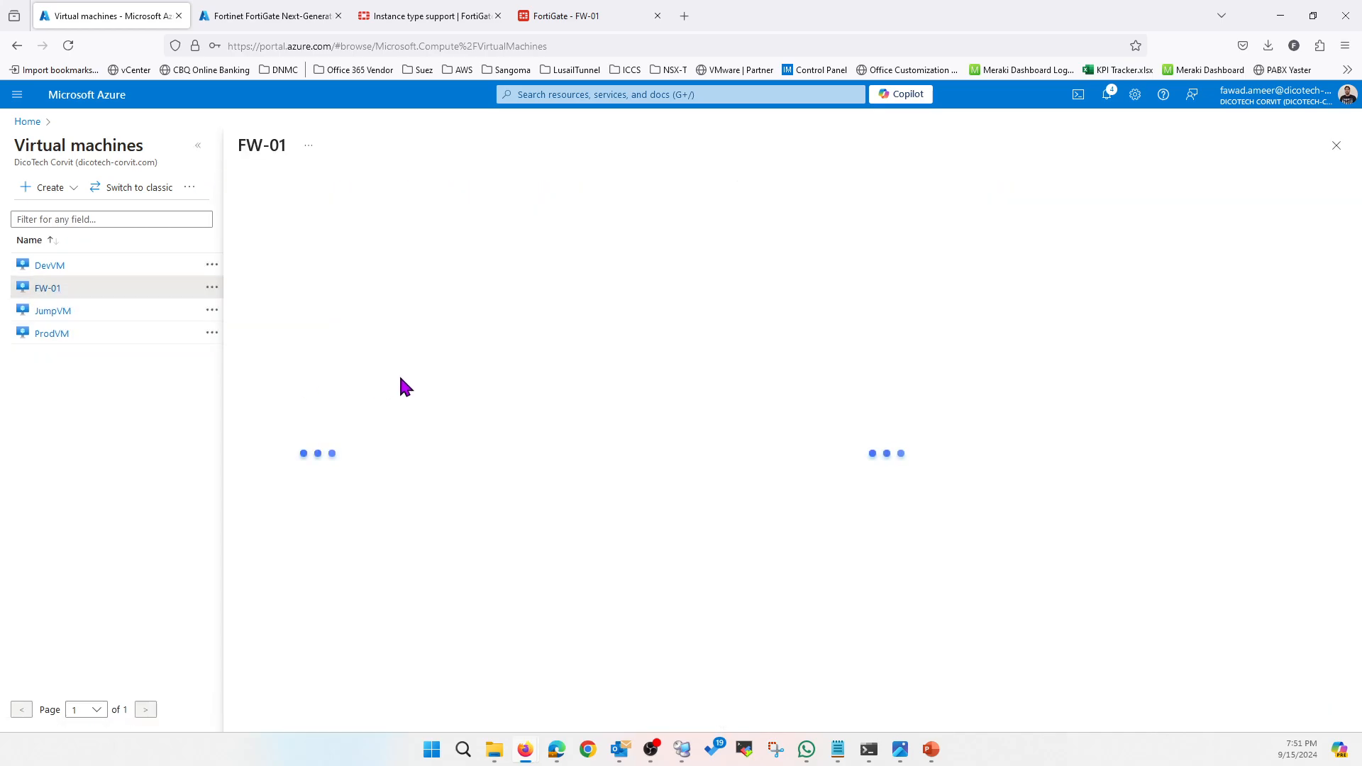
{"action": "scroll", "coordinate": [305, 523], "scroll_direction": "down", "scroll_amount": 10}
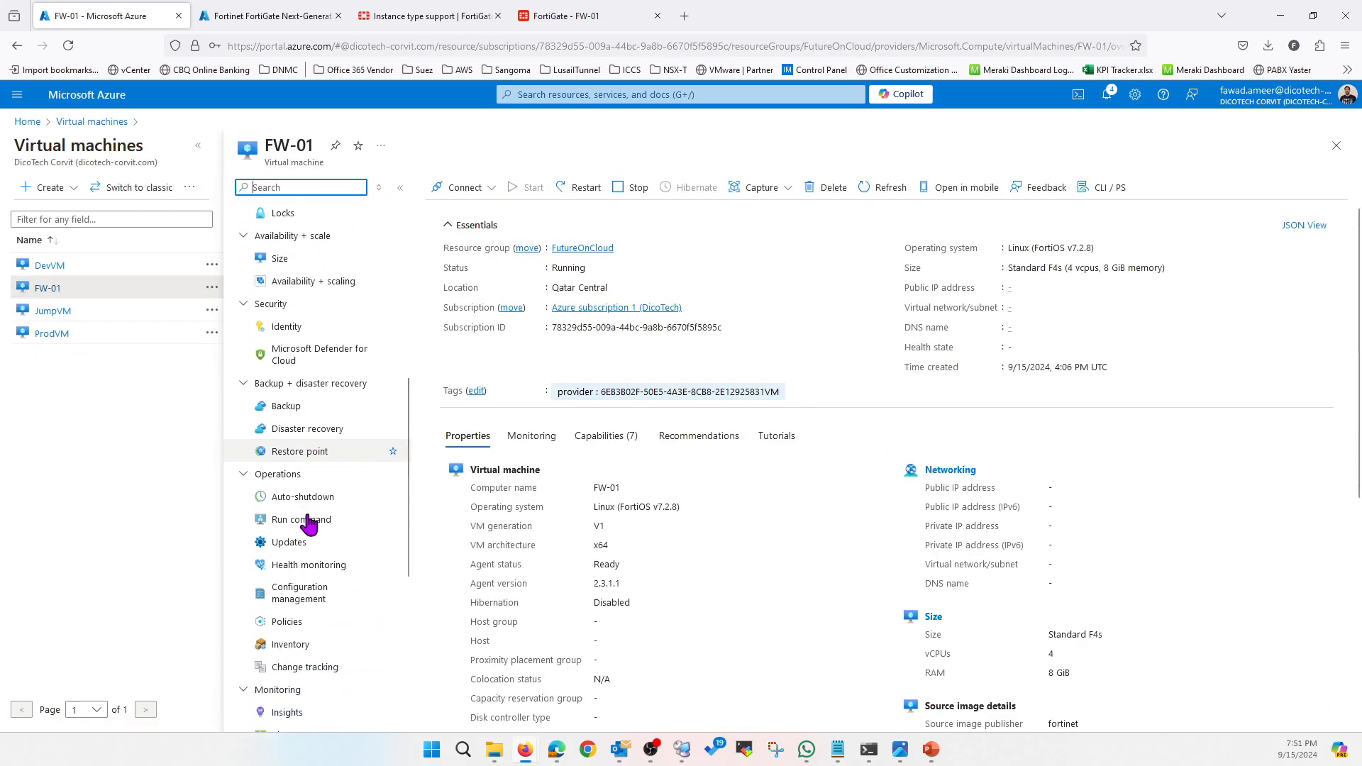
{"action": "left_click", "coordinate": [312, 636]}
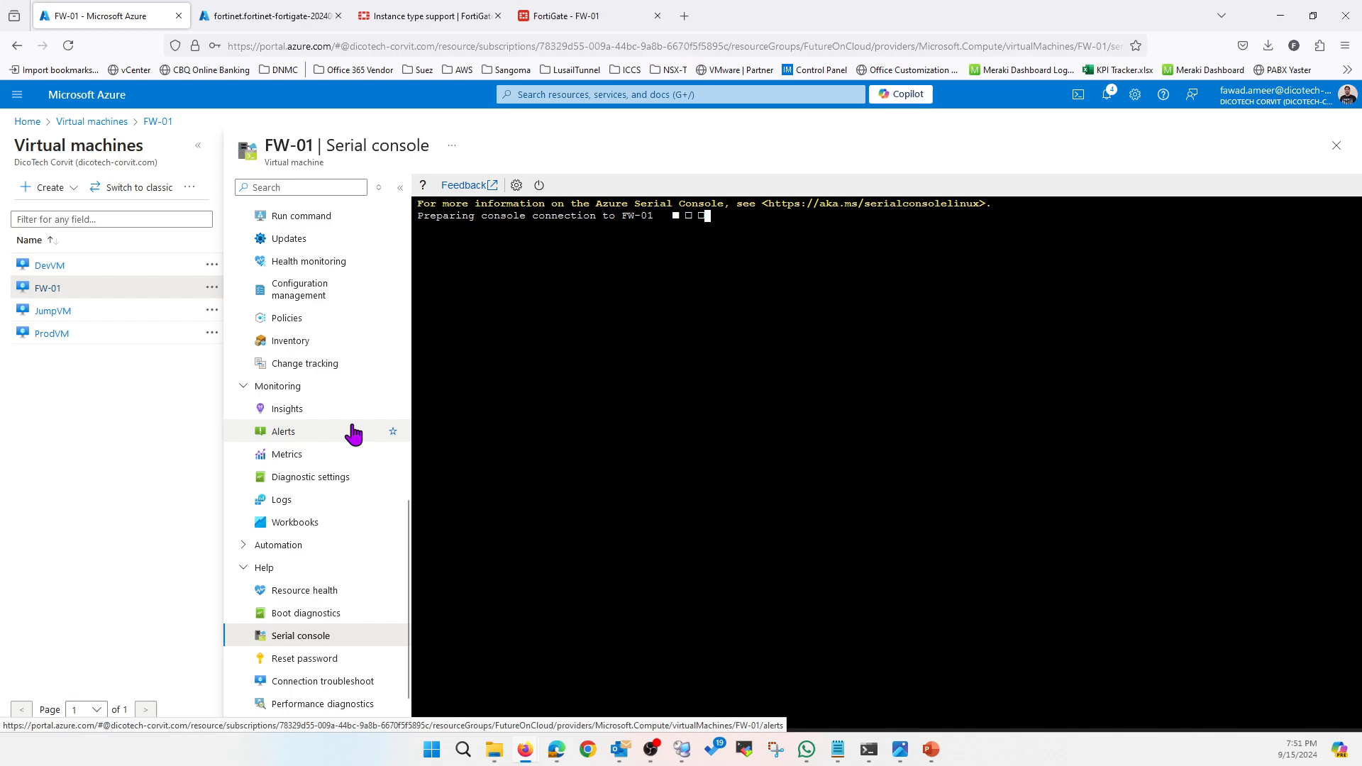
{"action": "scroll", "coordinate": [353, 434], "scroll_direction": "up", "scroll_amount": 10}
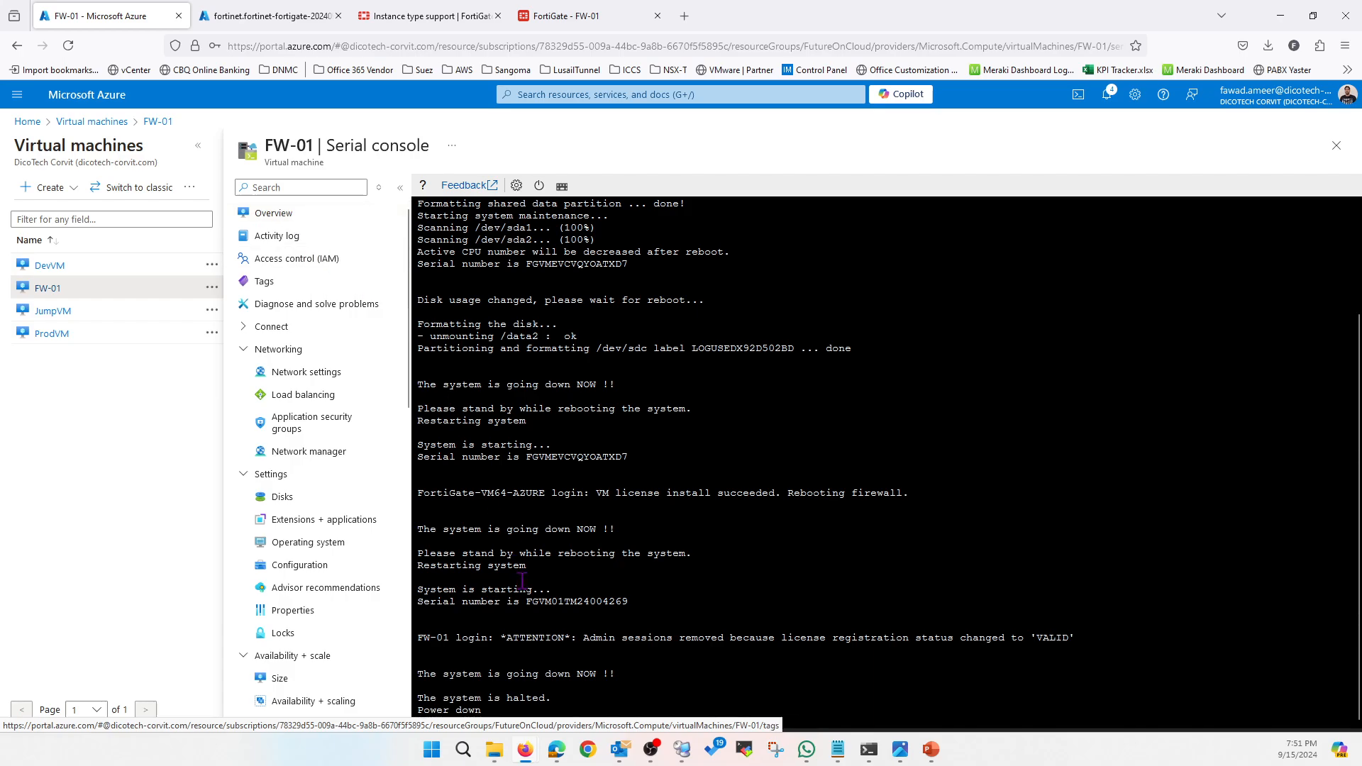
{"action": "left_click", "coordinate": [282, 216]}
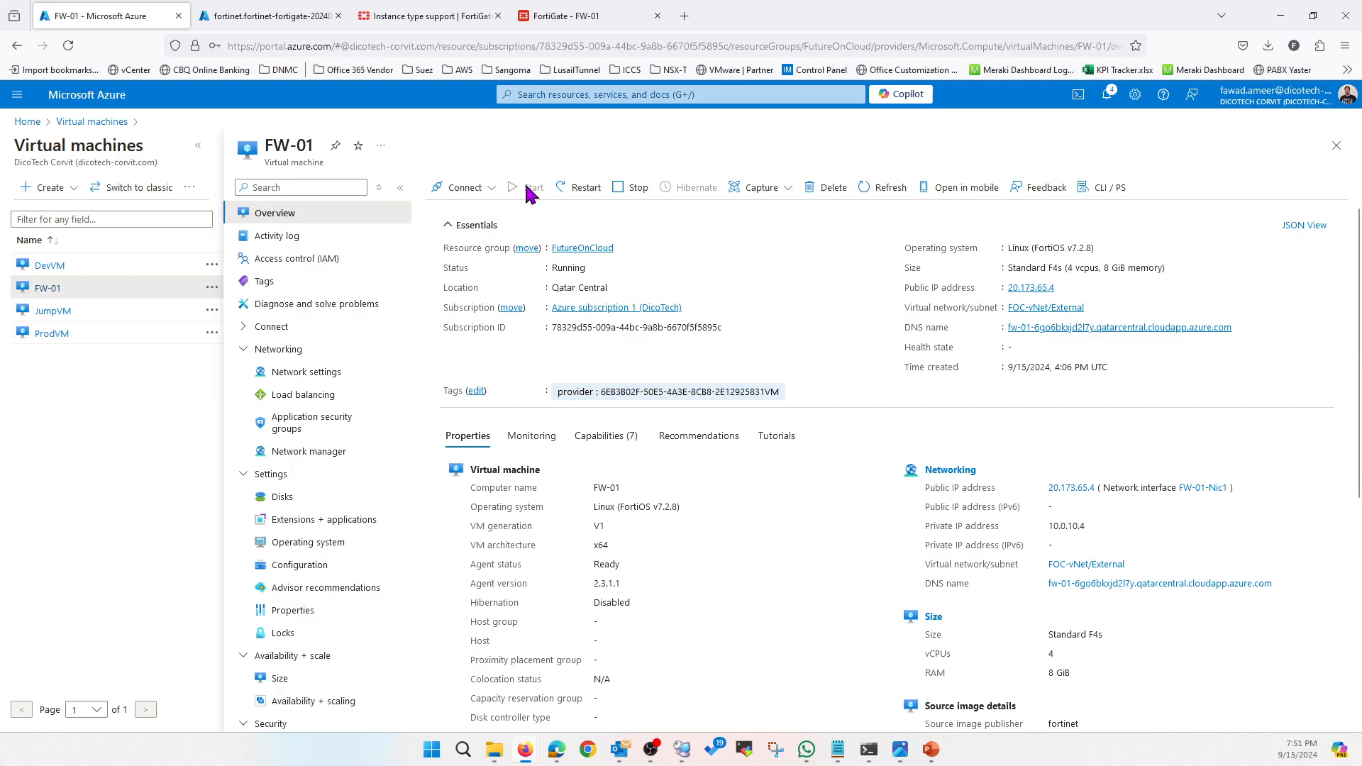
{"action": "left_click", "coordinate": [884, 189]}
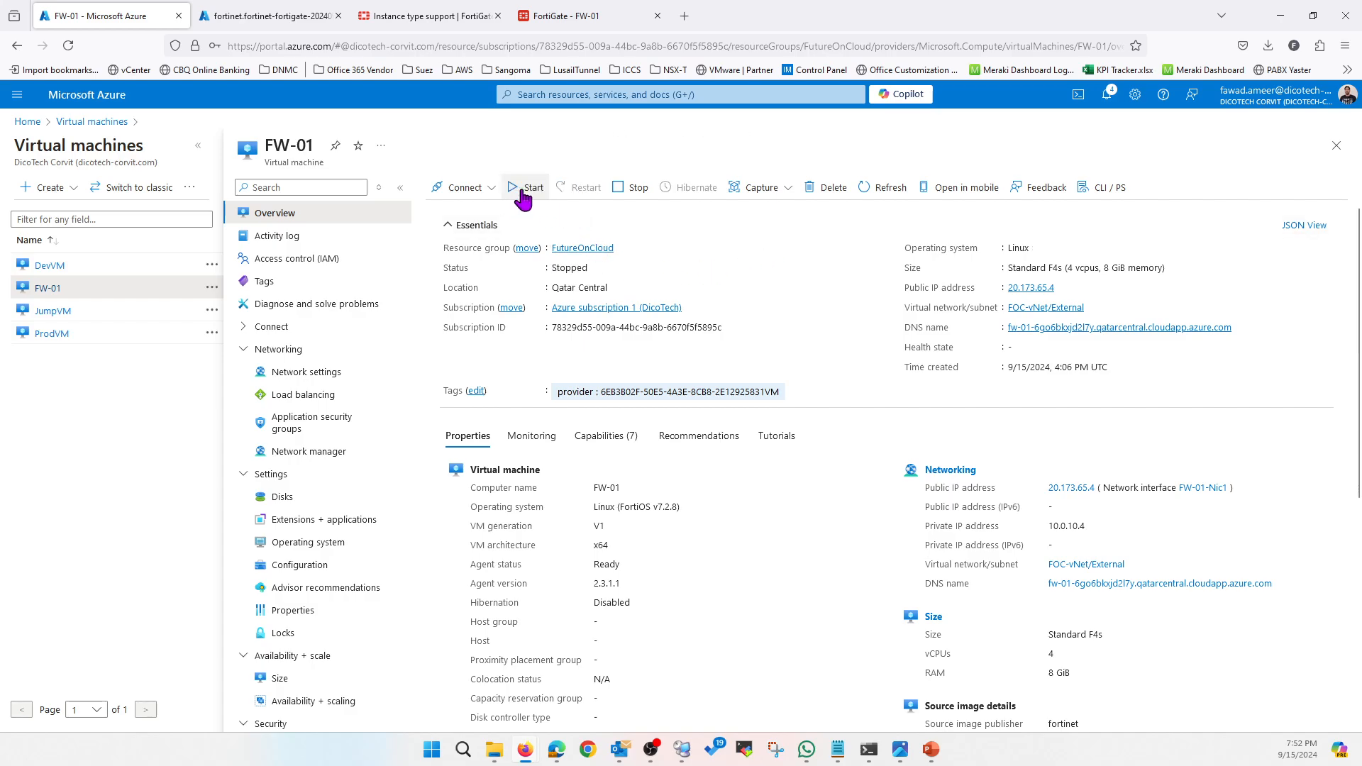
{"action": "left_click", "coordinate": [319, 378]}
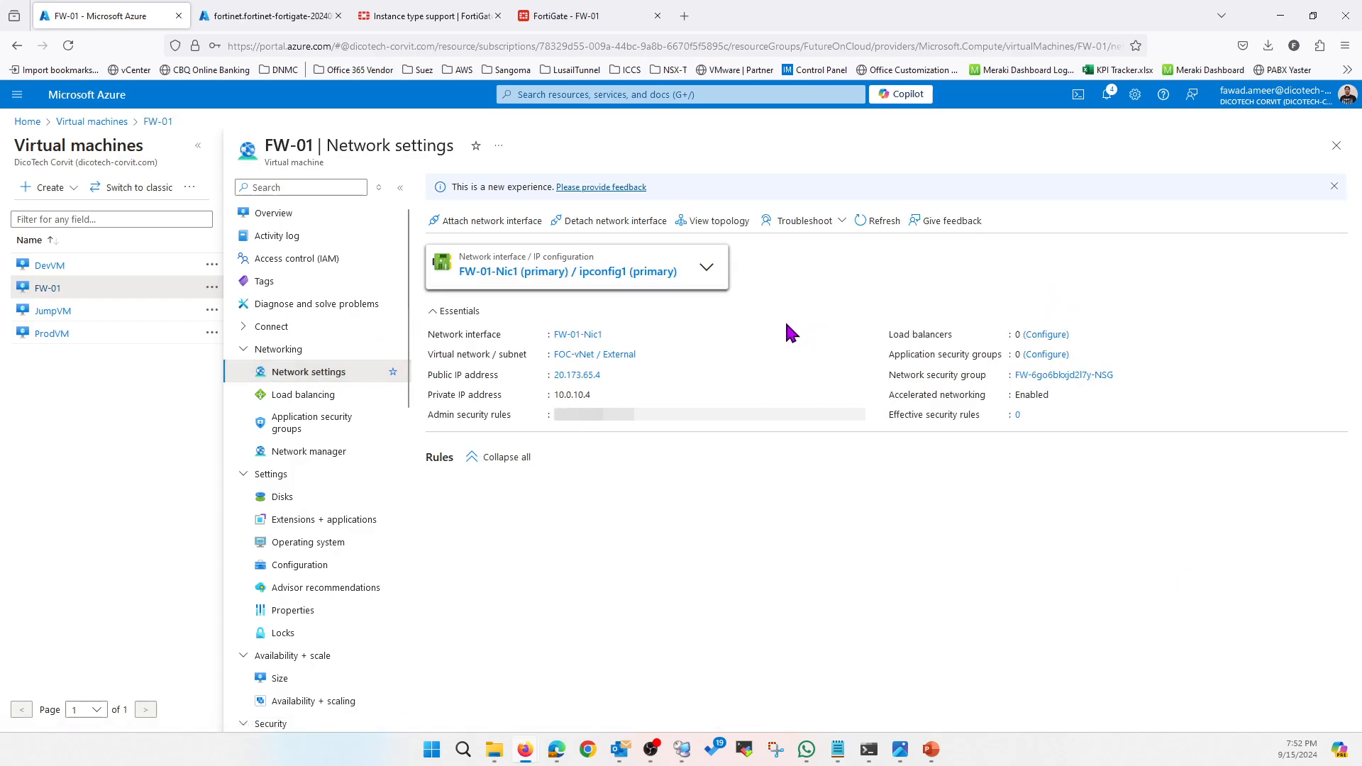
Create and attach interface Mgmt-FW-01 on the Mgmt subnet (10.0.30.0/24) to FW-01
{"action": "left_click", "coordinate": [489, 223]}
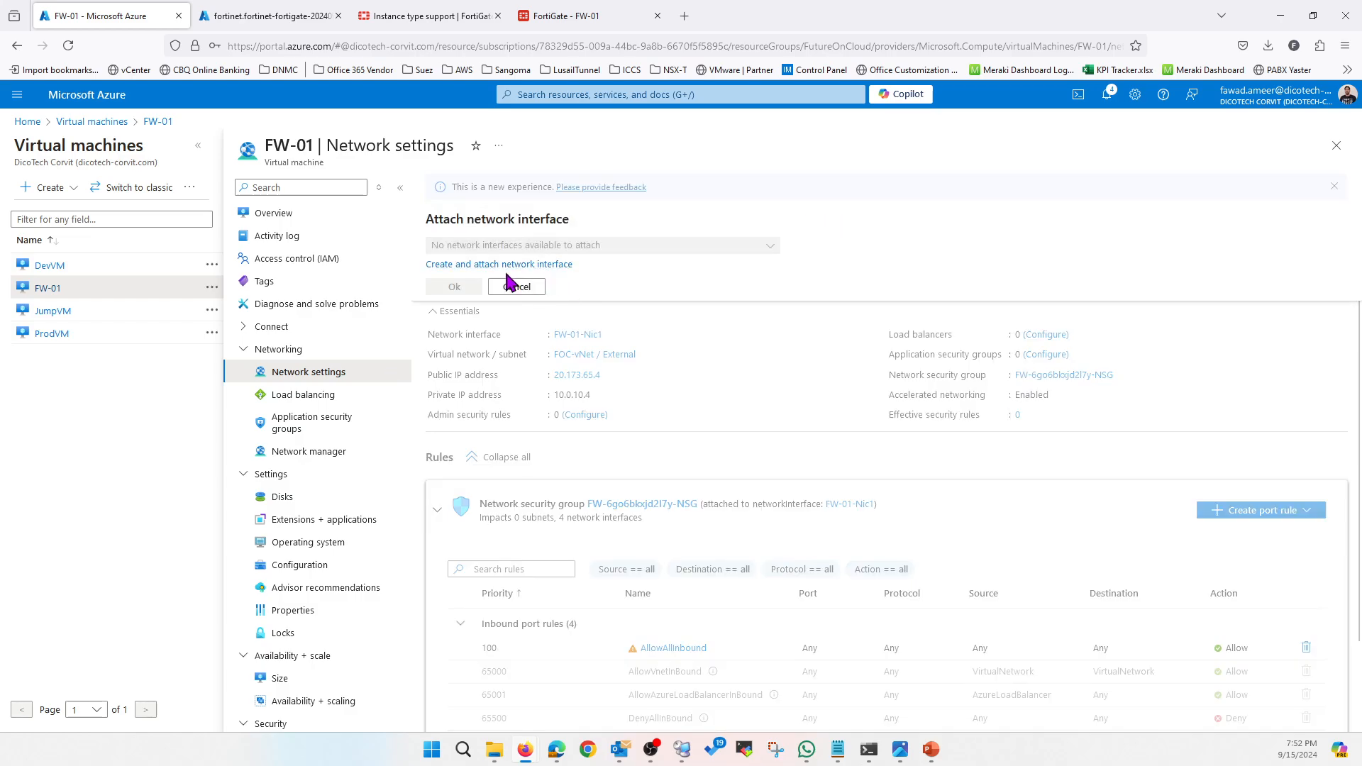
{"action": "left_click", "coordinate": [545, 265]}
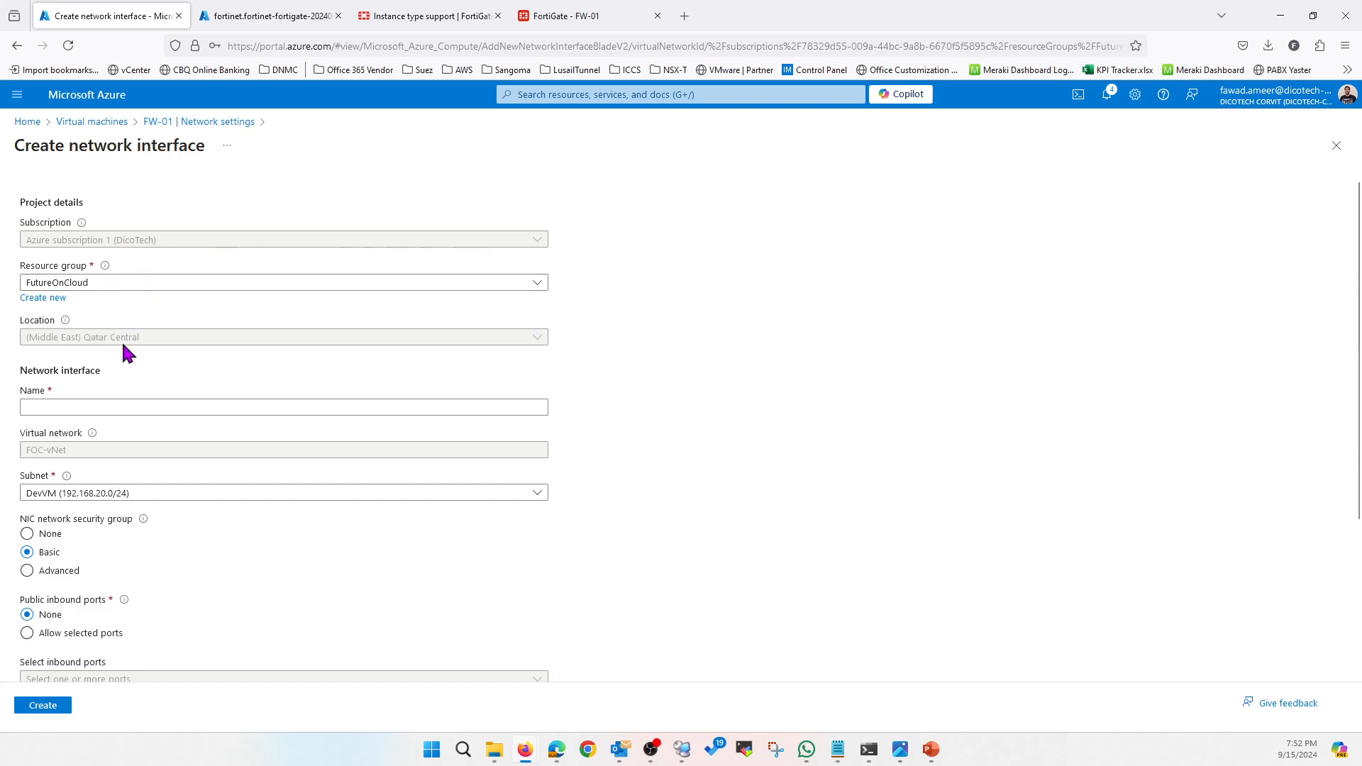
{"action": "left_click", "coordinate": [121, 408]}
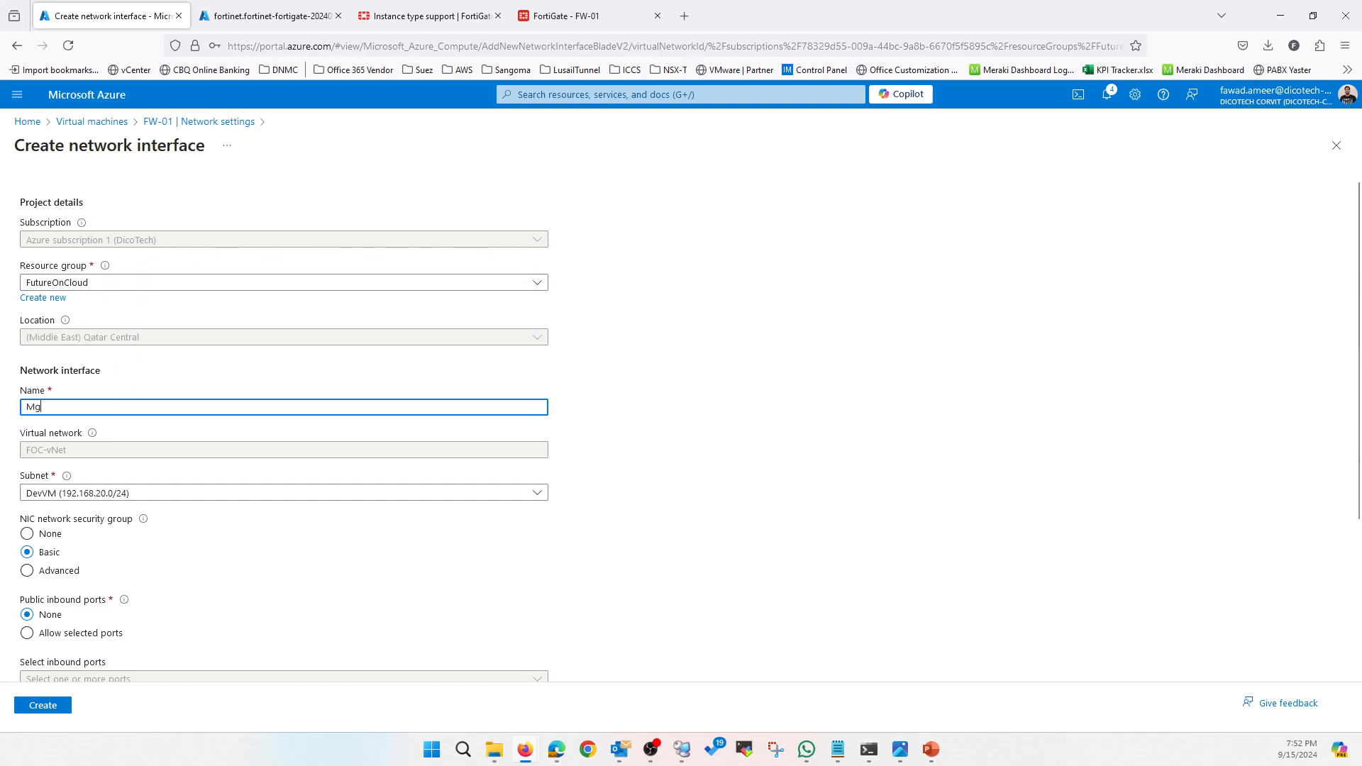
{"action": "type", "text": "Mgmt-FW-01"}
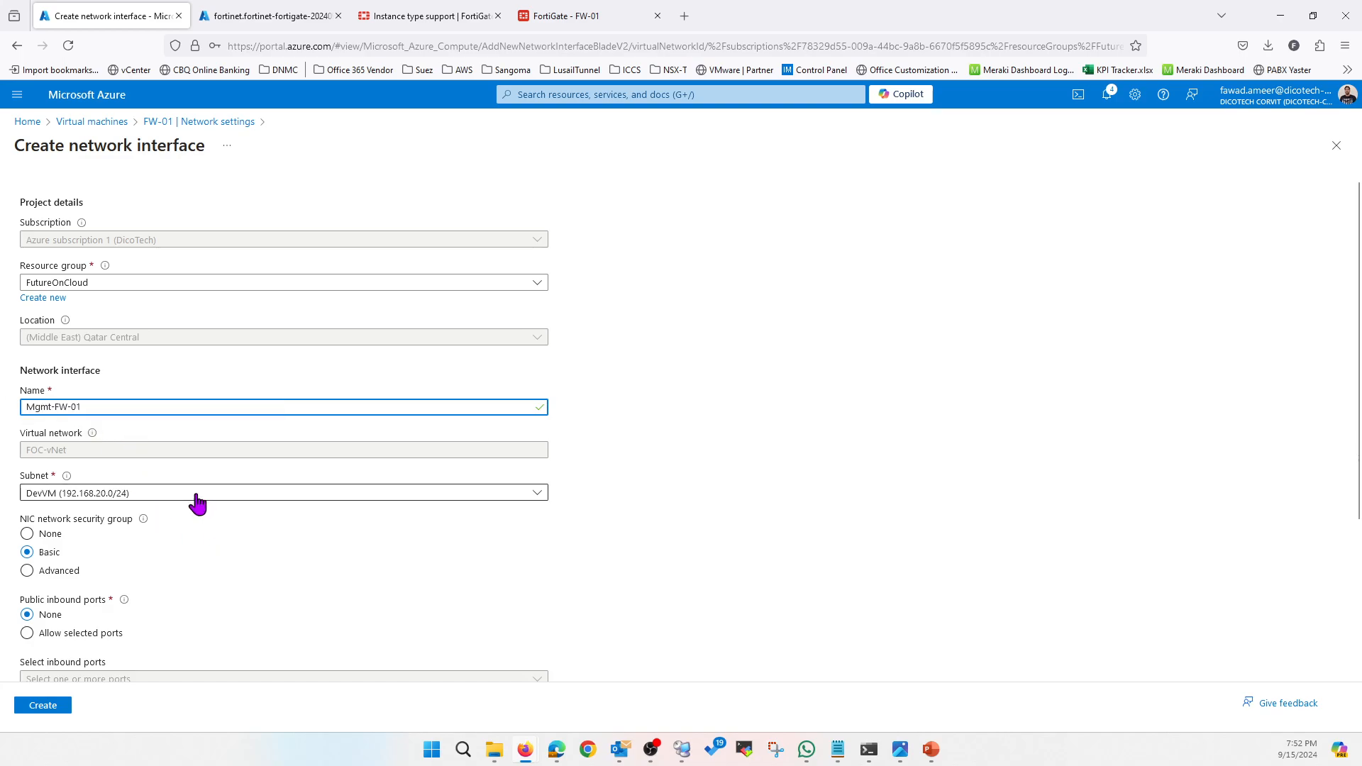
{"action": "left_click", "coordinate": [198, 494]}
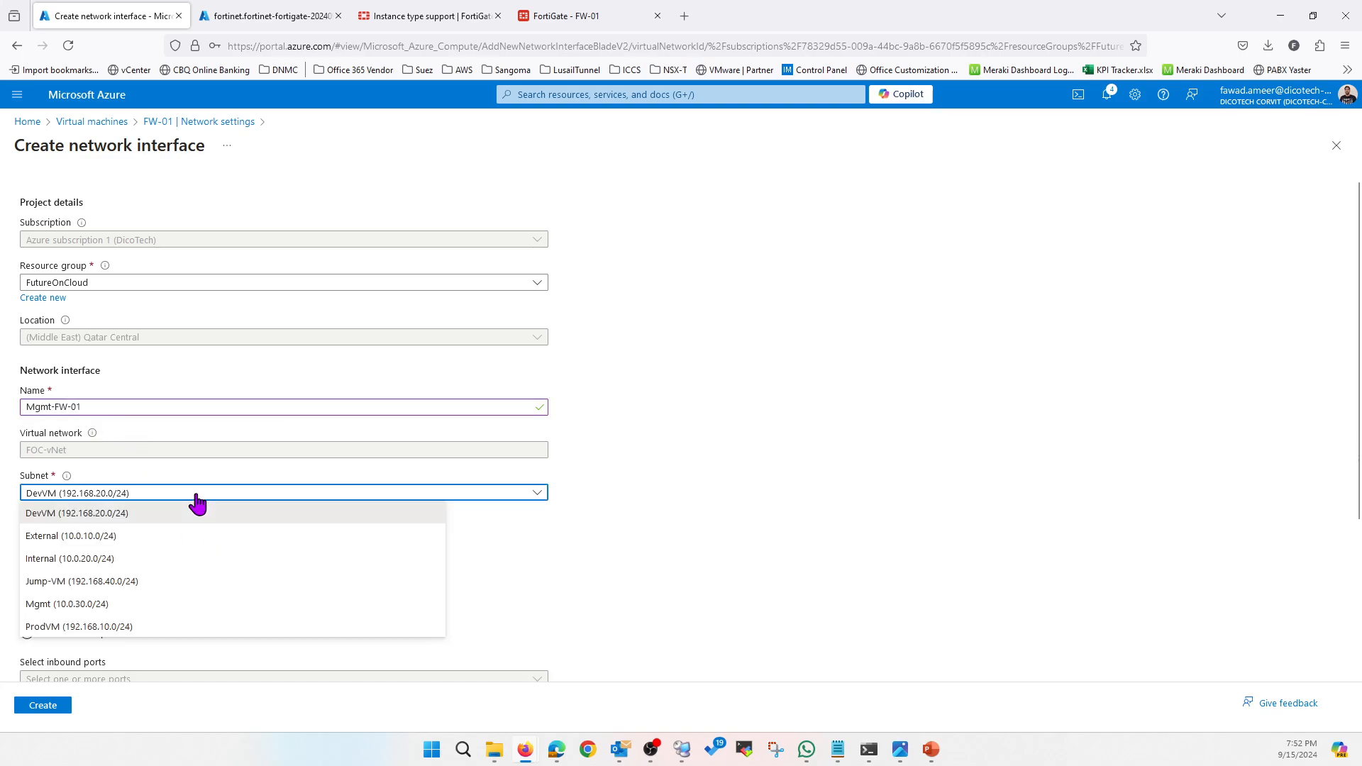
{"action": "left_click", "coordinate": [122, 607]}
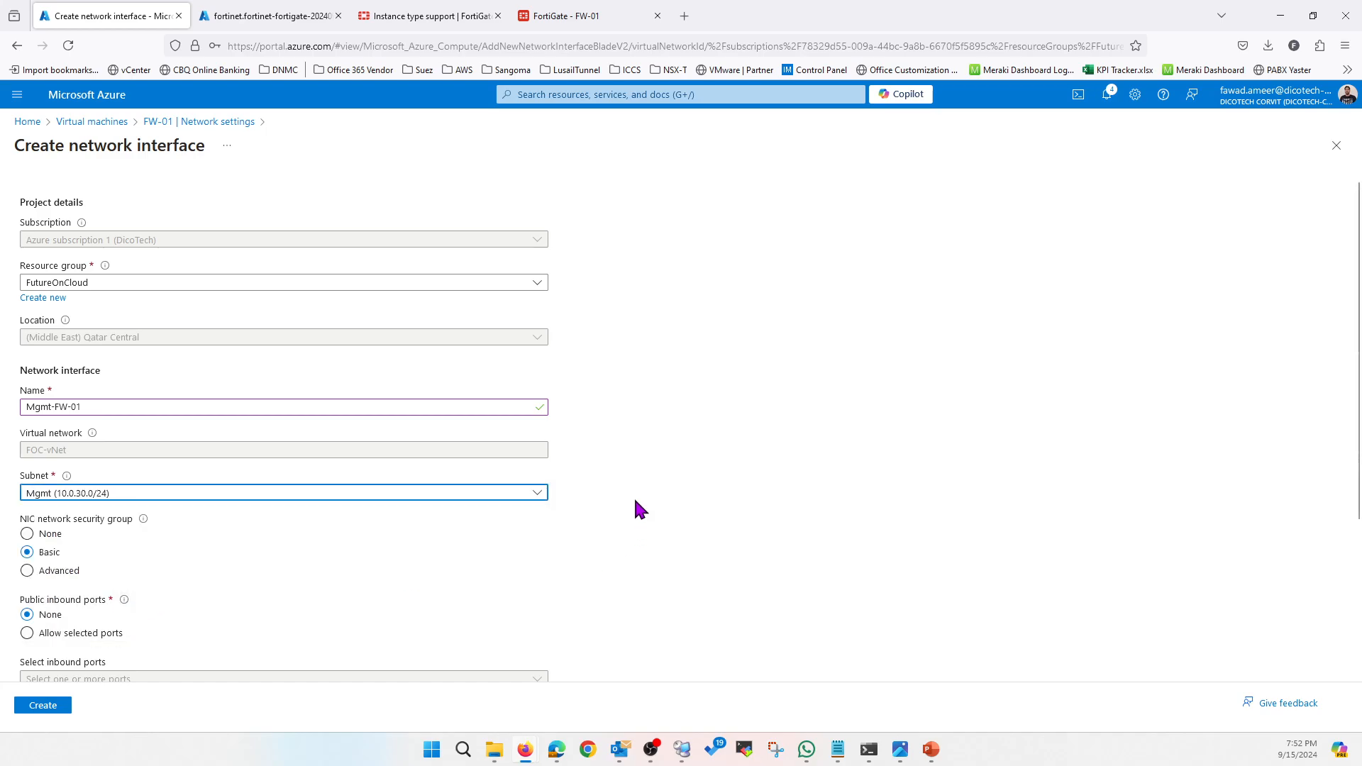
{"action": "scroll", "coordinate": [301, 553], "scroll_direction": "down", "scroll_amount": 2}
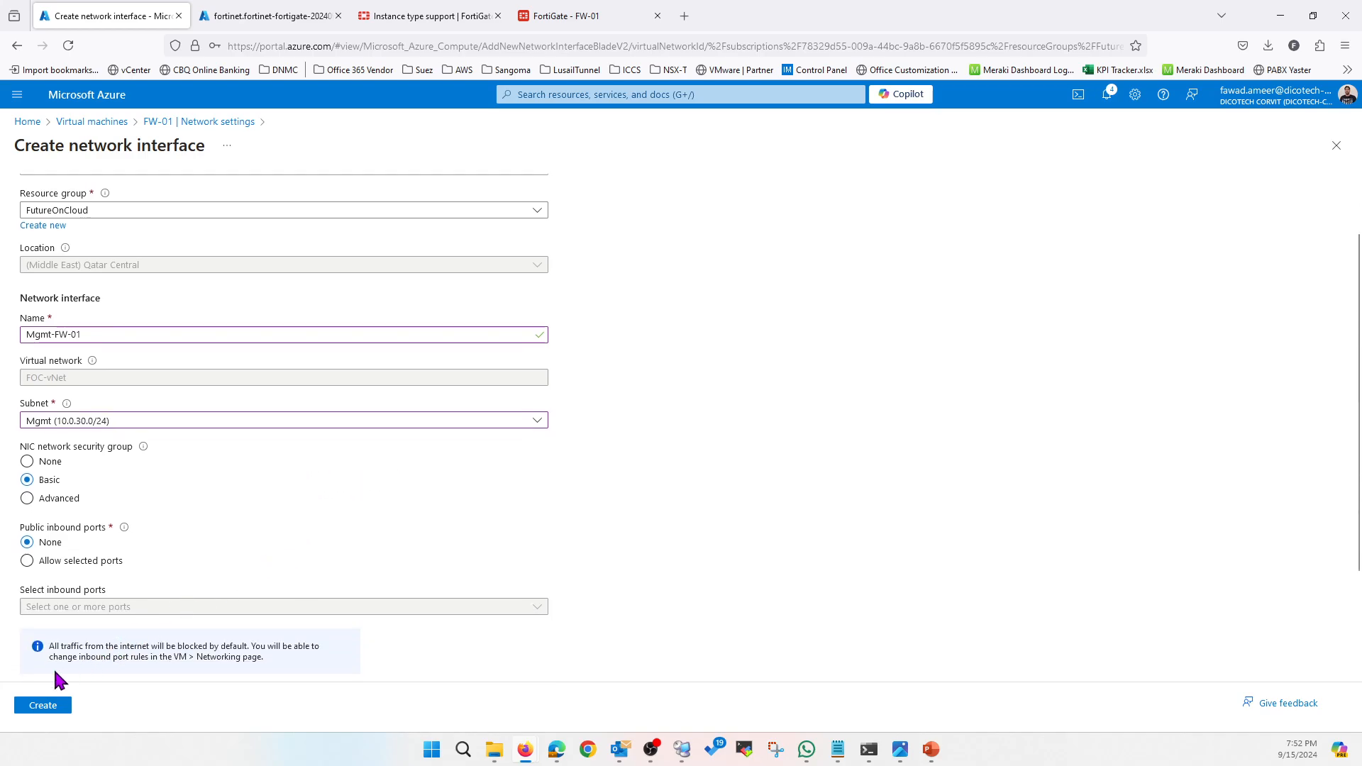
{"action": "left_click", "coordinate": [48, 708]}
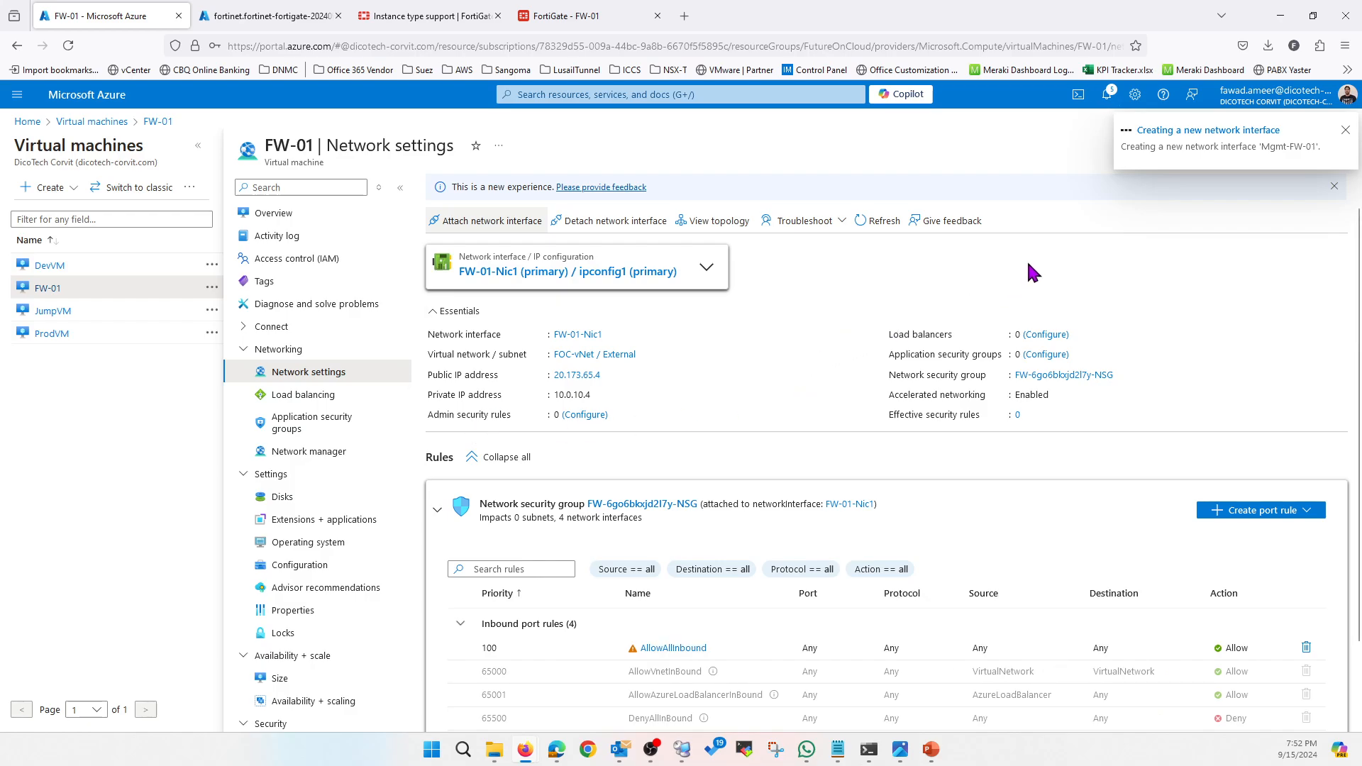
{"action": "left_click", "coordinate": [1107, 94]}
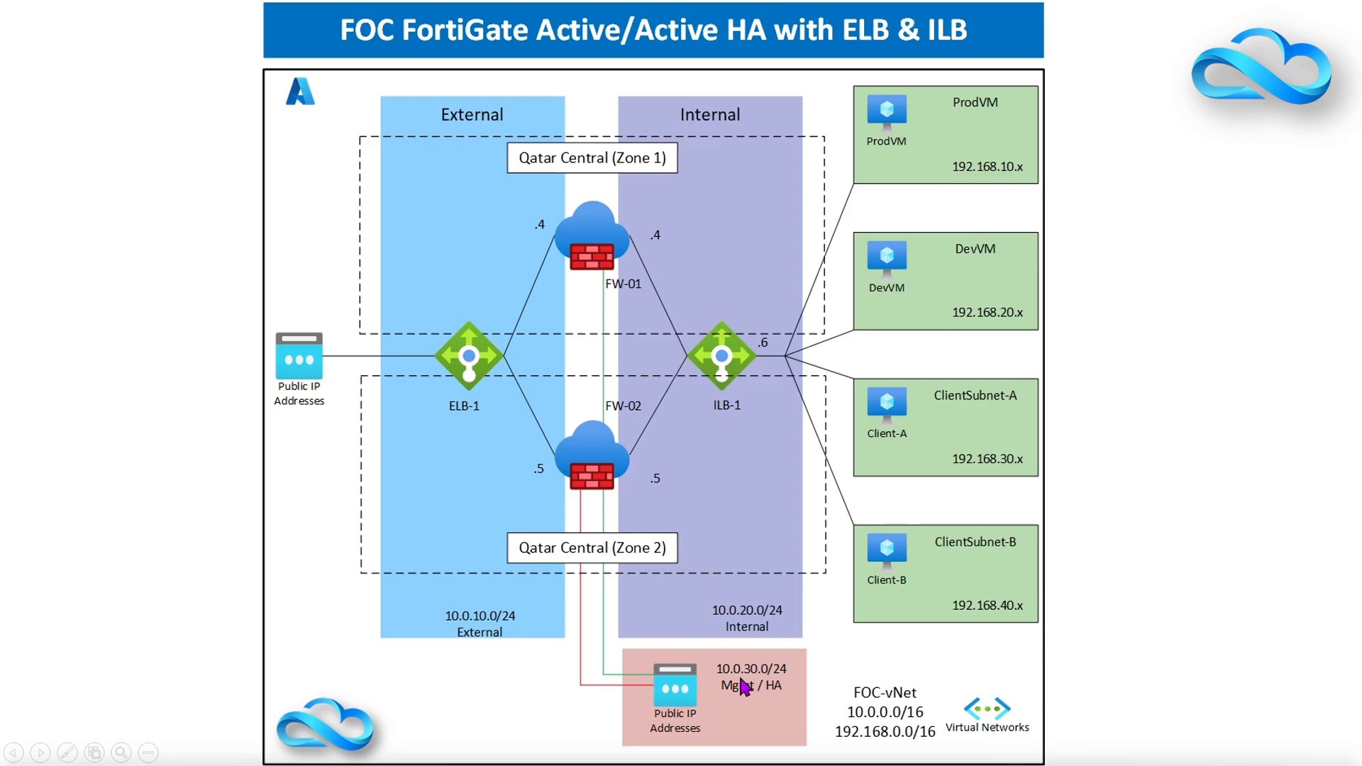
Leave the slide show and review the failed Mgmt-FW-01 attachment notification
{"action": "key", "text": "alt+Tab"}
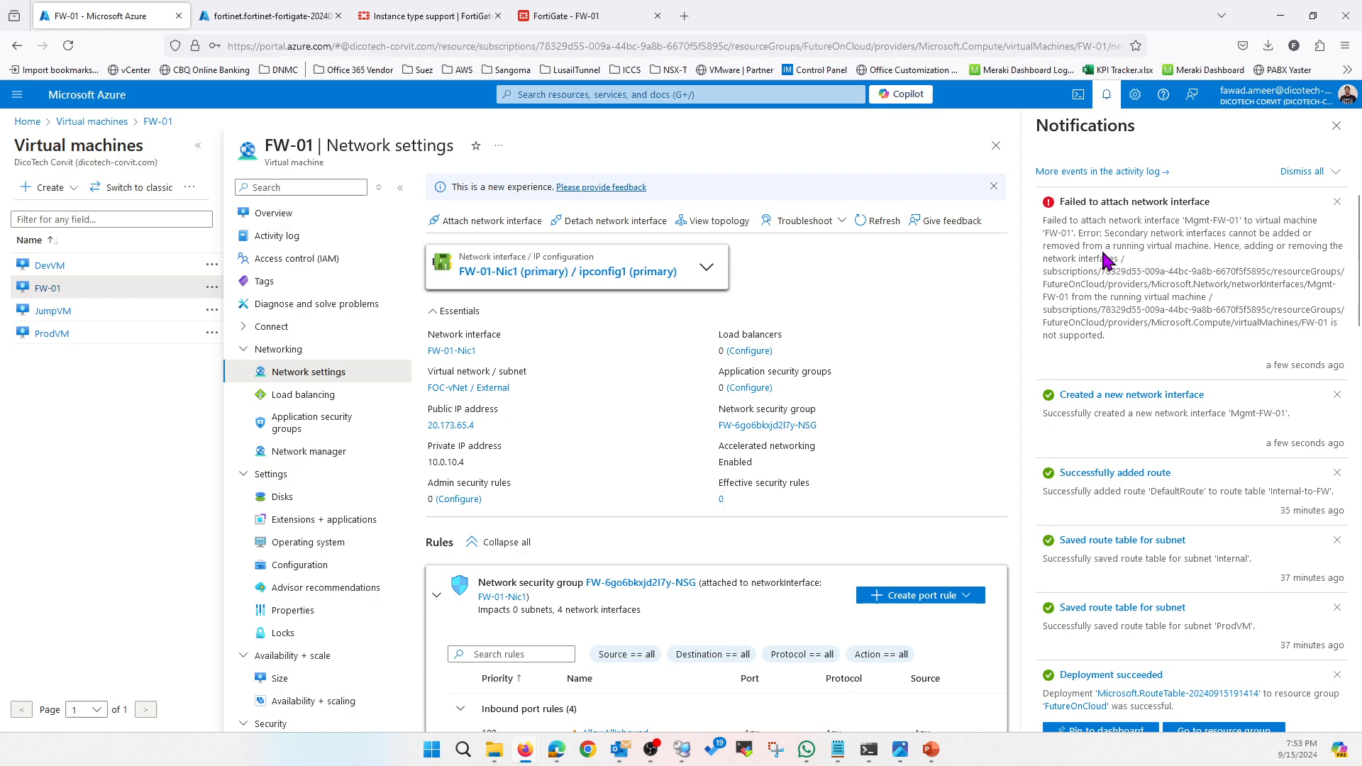
Review the failed-attach error, then stop FW-01 from its Overview and confirm
{"action": "left_click_drag", "start_coordinate": [1104, 233], "coordinate": [1309, 241]}
{"action": "left_click", "coordinate": [1214, 262]}
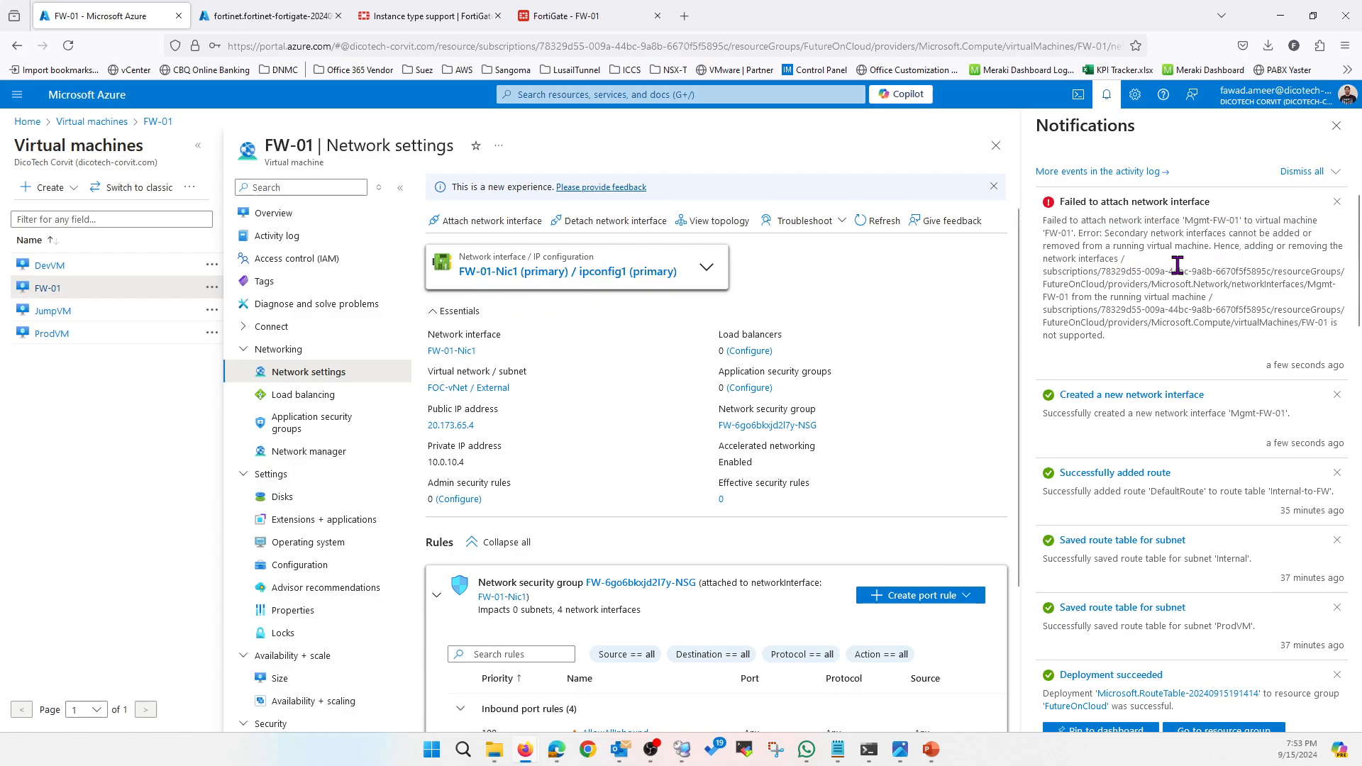
{"action": "left_click", "coordinate": [298, 216]}
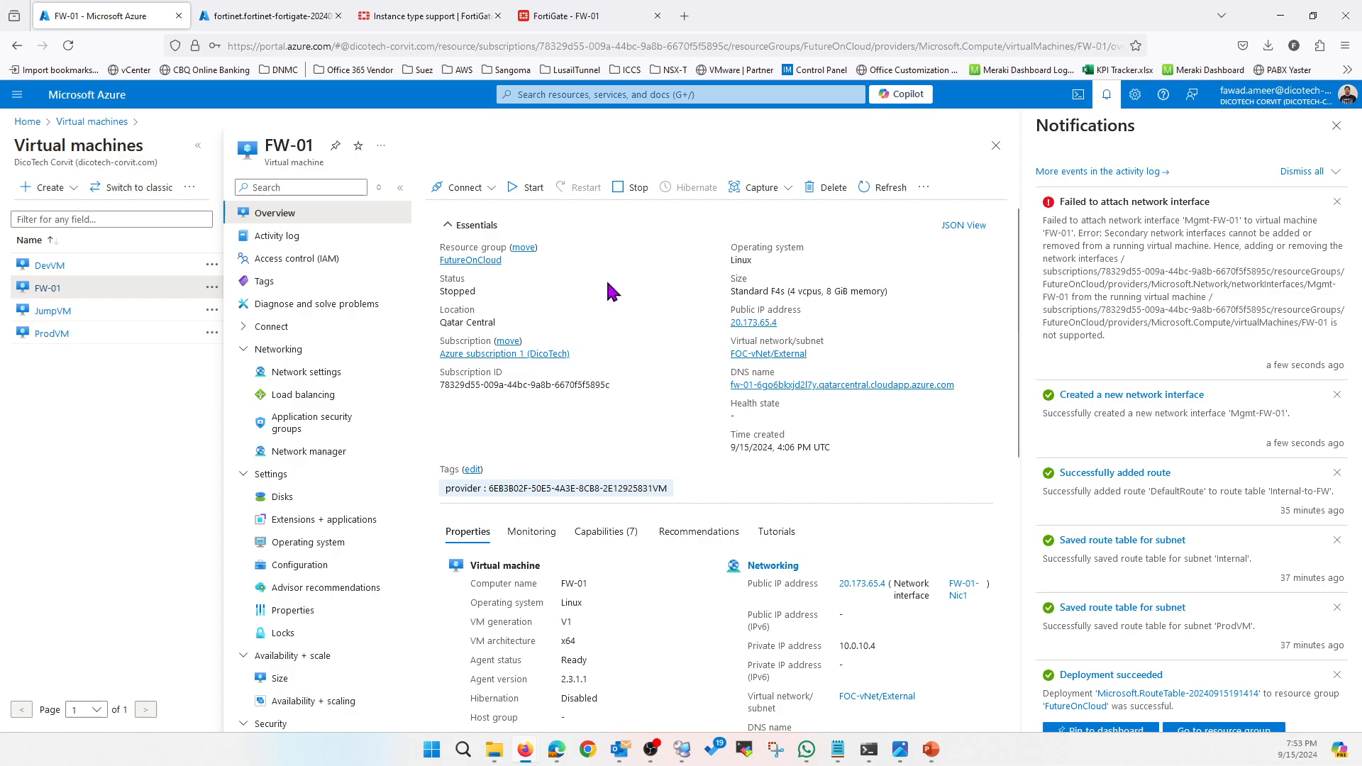
{"action": "left_click", "coordinate": [624, 193]}
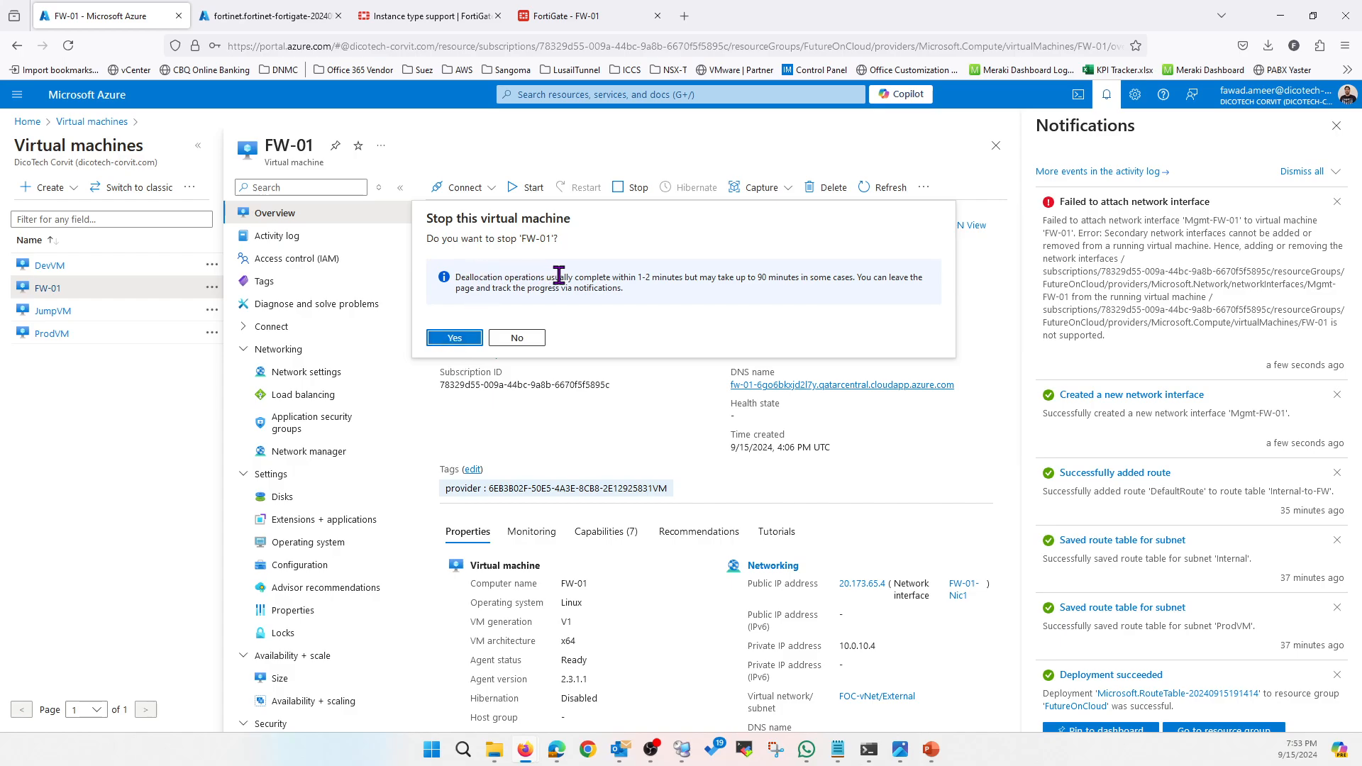
{"action": "left_click", "coordinate": [452, 338]}
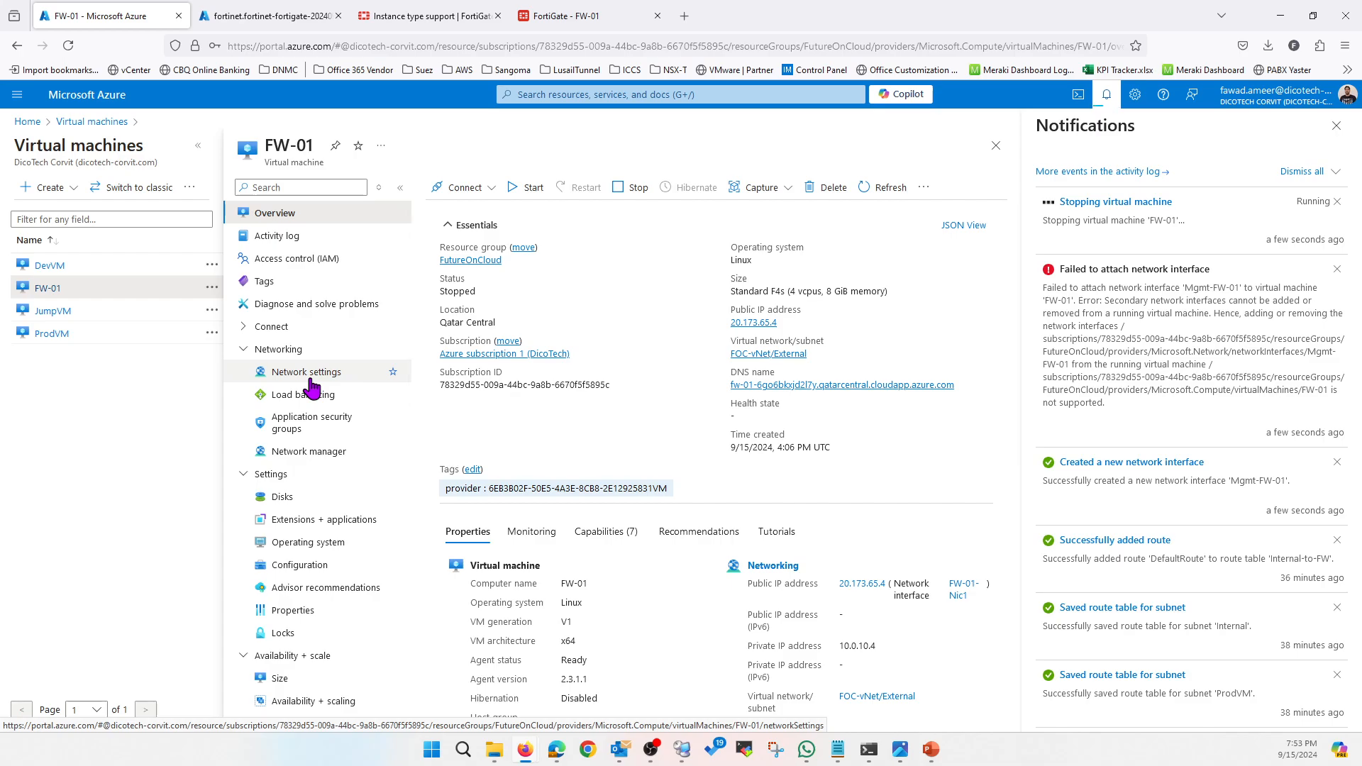
Dismiss the running-VM notification and go to FW-01's Network settings
{"action": "left_click_drag", "start_coordinate": [1306, 347], "coordinate": [1206, 363]}
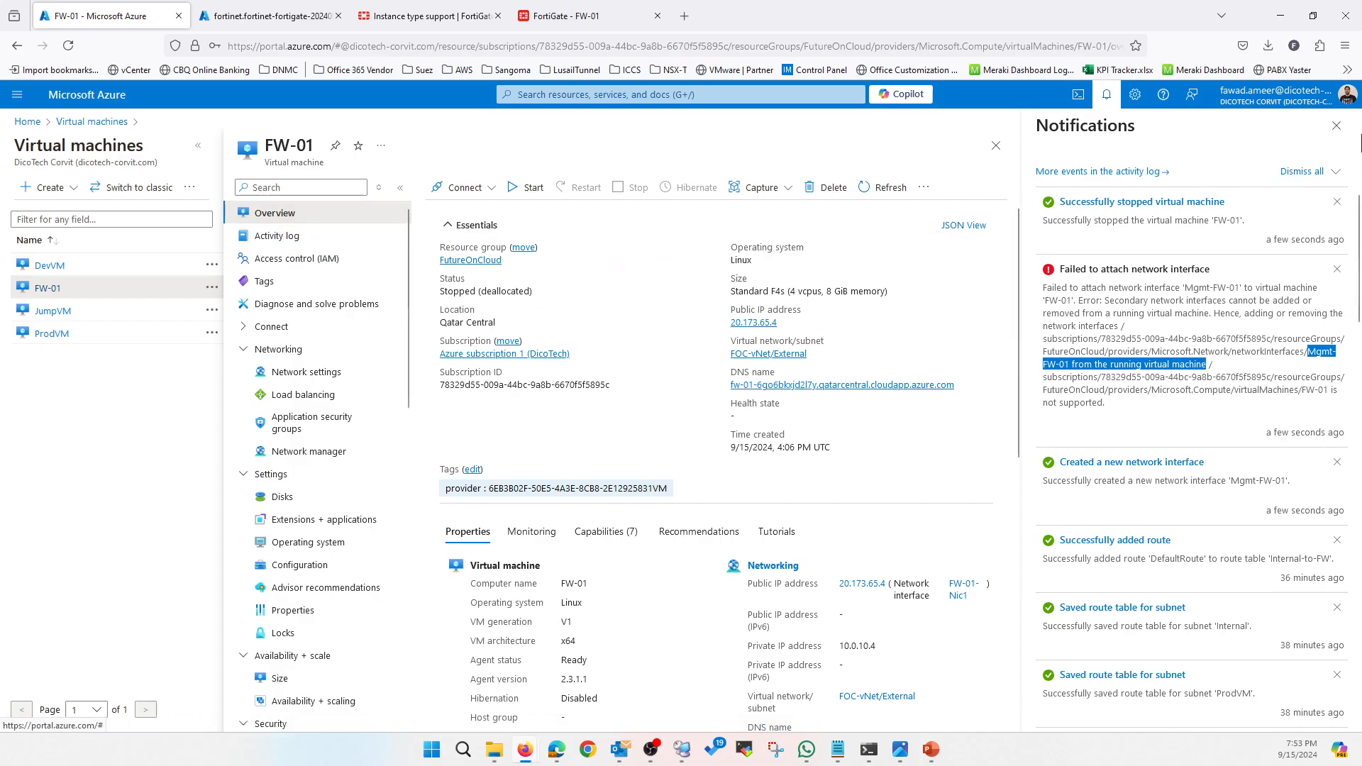
{"action": "left_click", "coordinate": [1336, 125]}
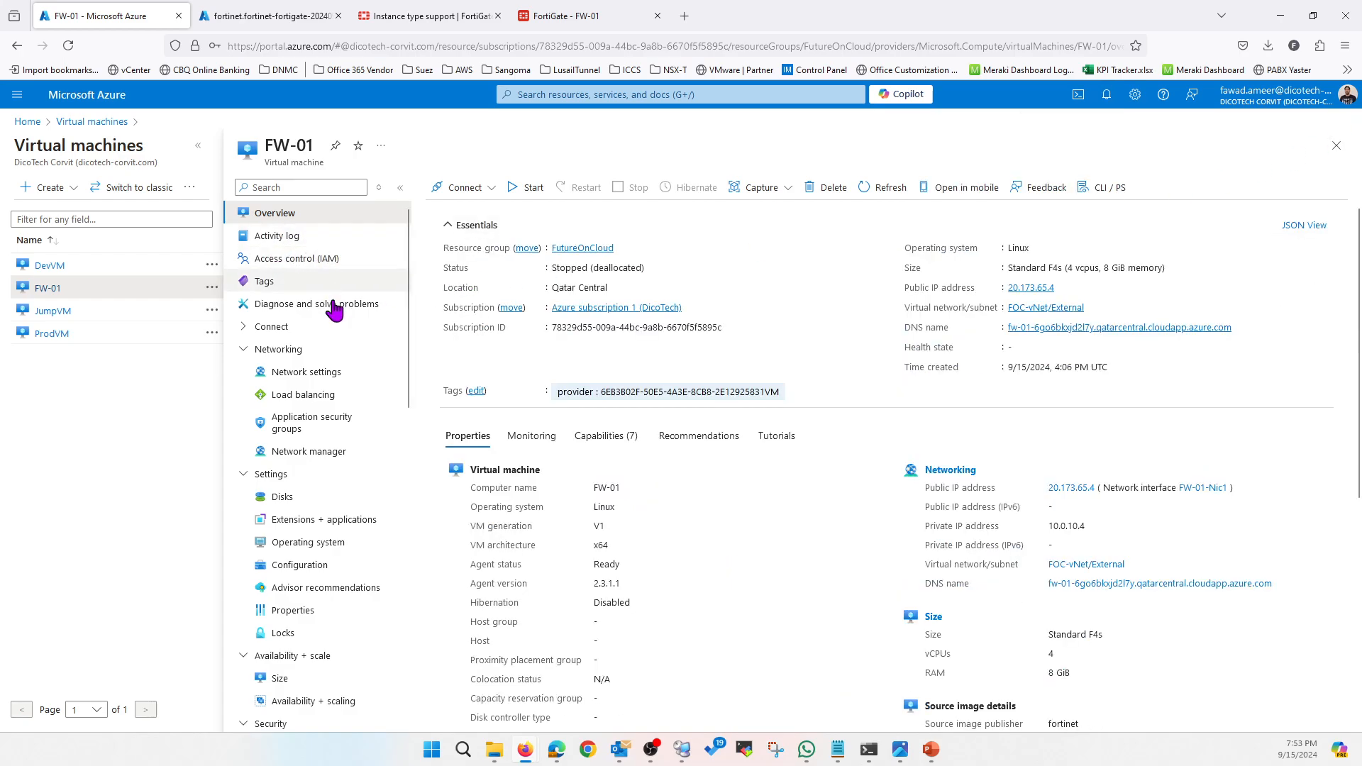
{"action": "left_click", "coordinate": [305, 373]}
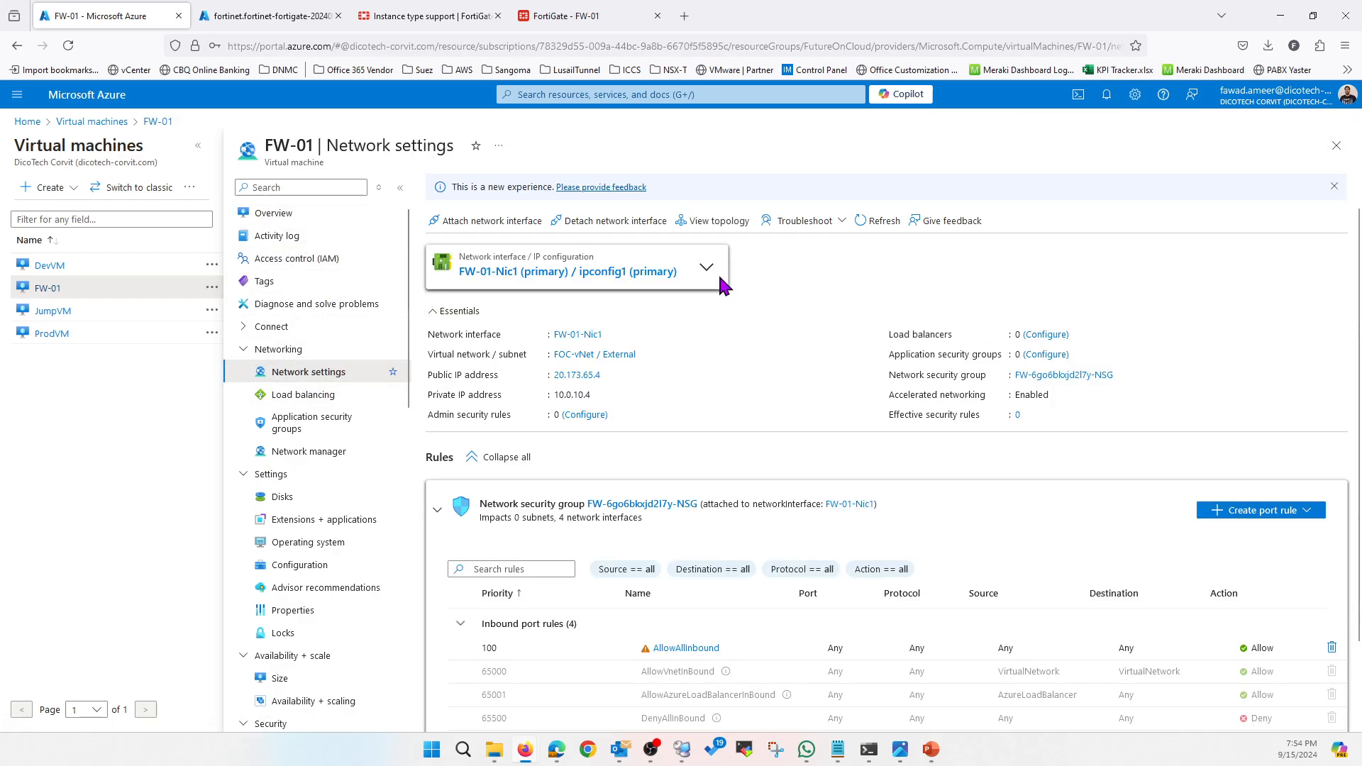
Attach the existing Mgmt-FW-01 network interface to FW-01
{"action": "left_click", "coordinate": [492, 220]}
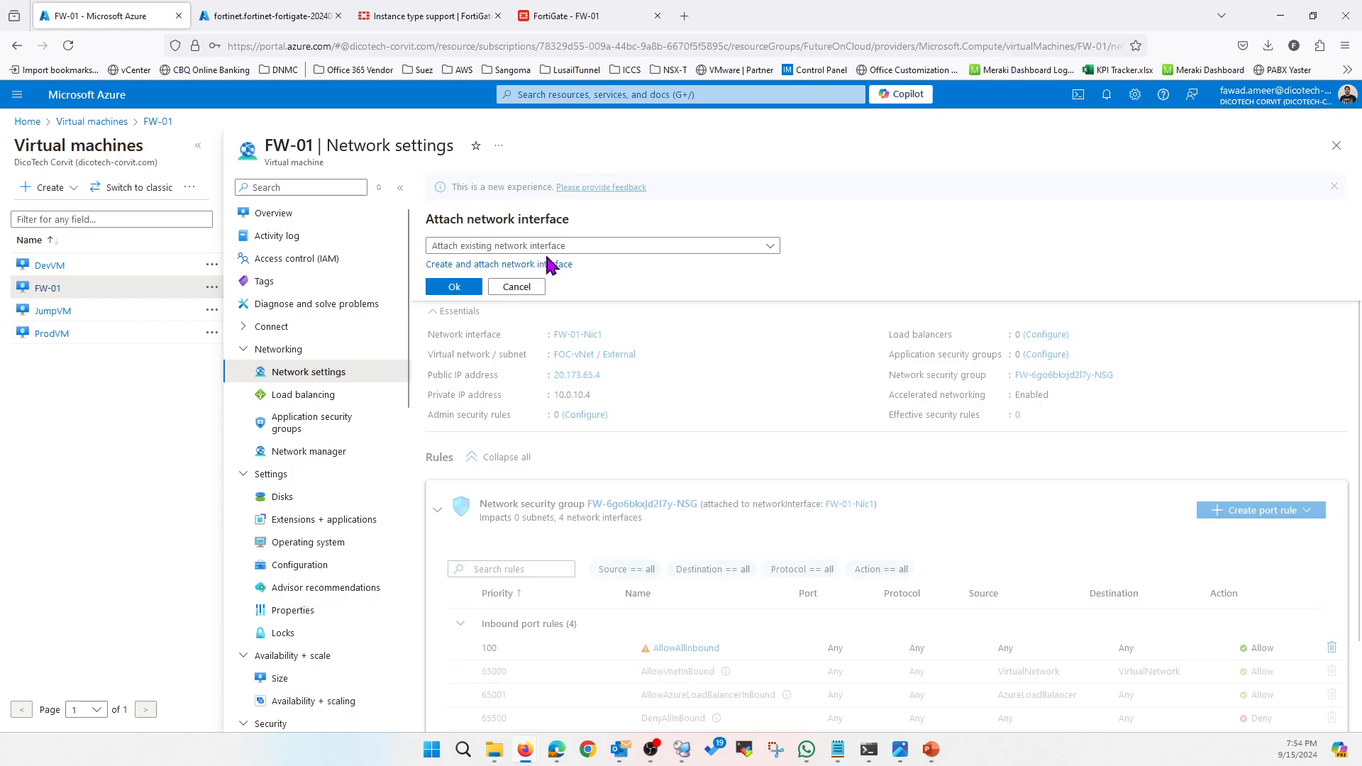
{"action": "left_click", "coordinate": [572, 248]}
{"action": "left_click", "coordinate": [485, 296]}
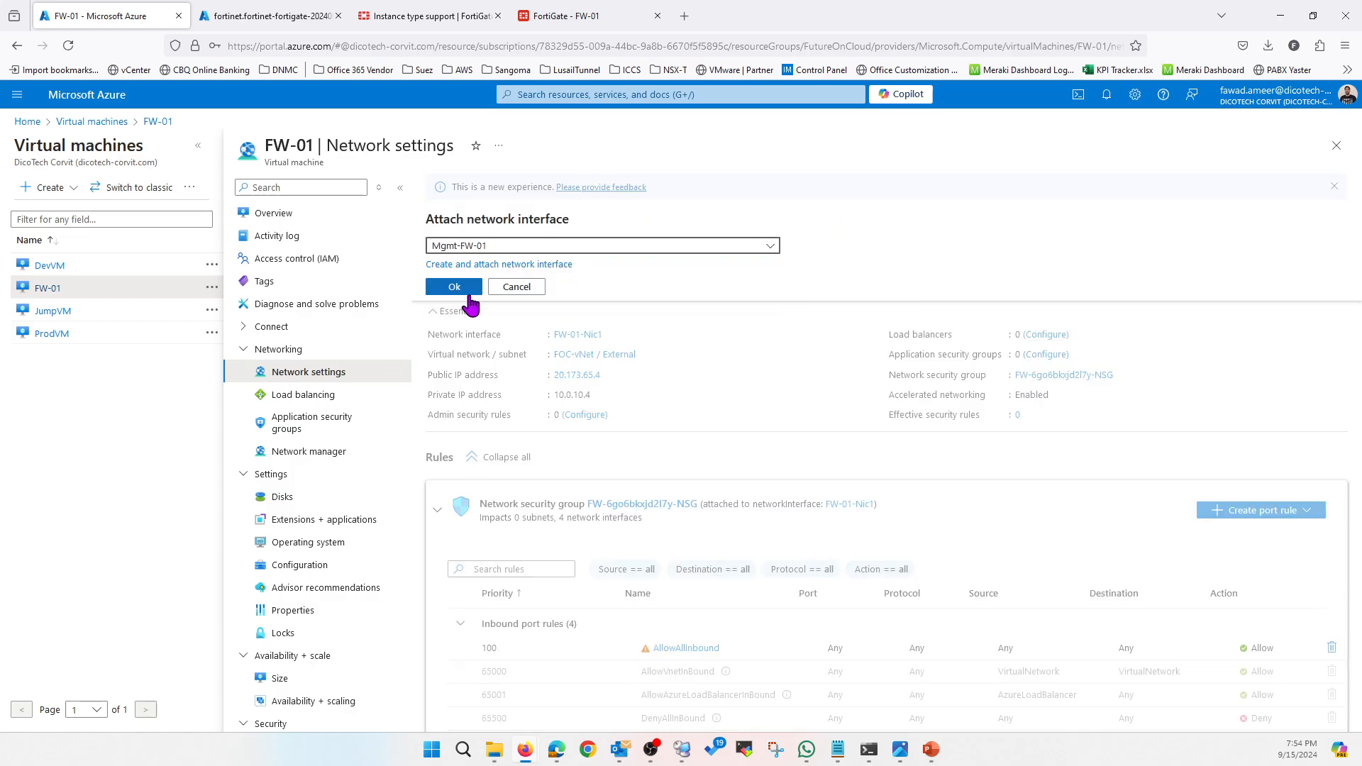
{"action": "left_click", "coordinate": [451, 289]}
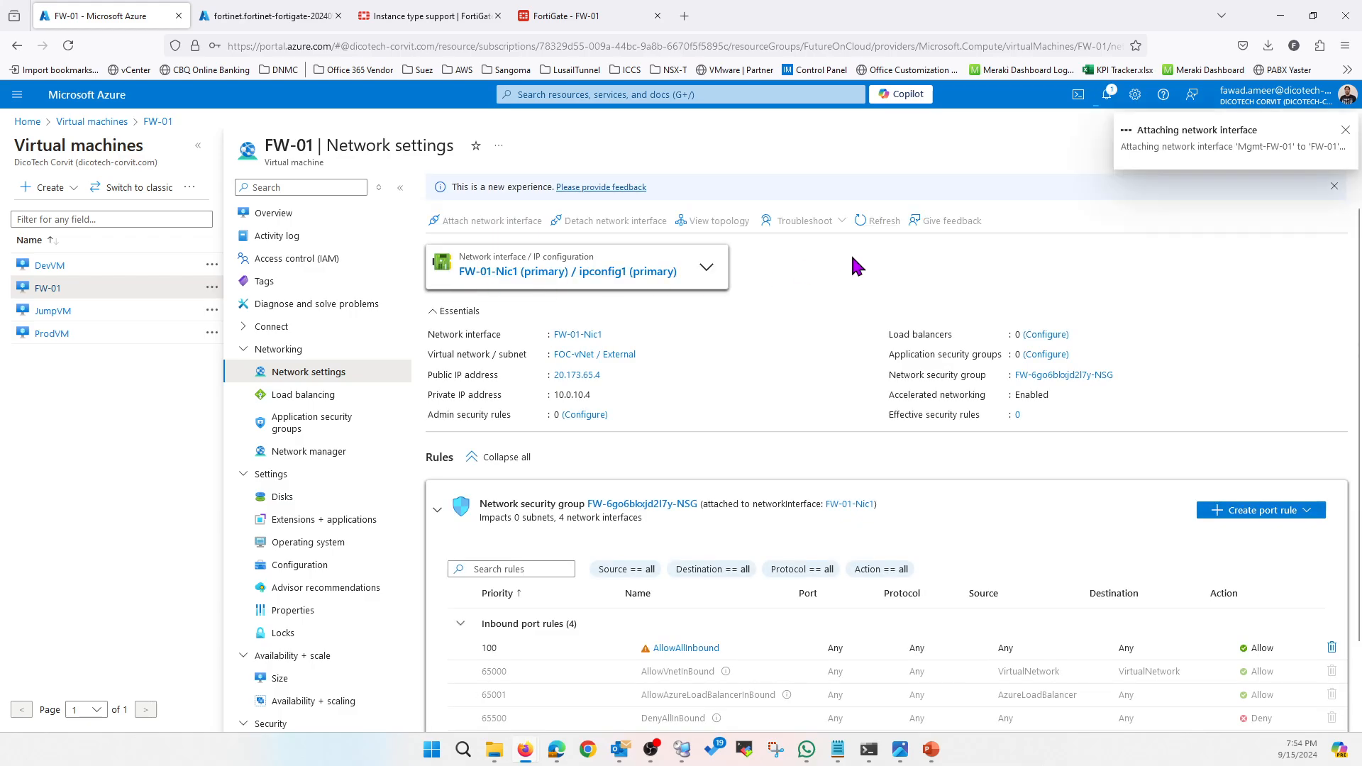
Verify Mgmt-FW-01 is attached with private IP 10.0.30.4, then show the HA diagram slide show
{"action": "left_click", "coordinate": [1107, 95]}
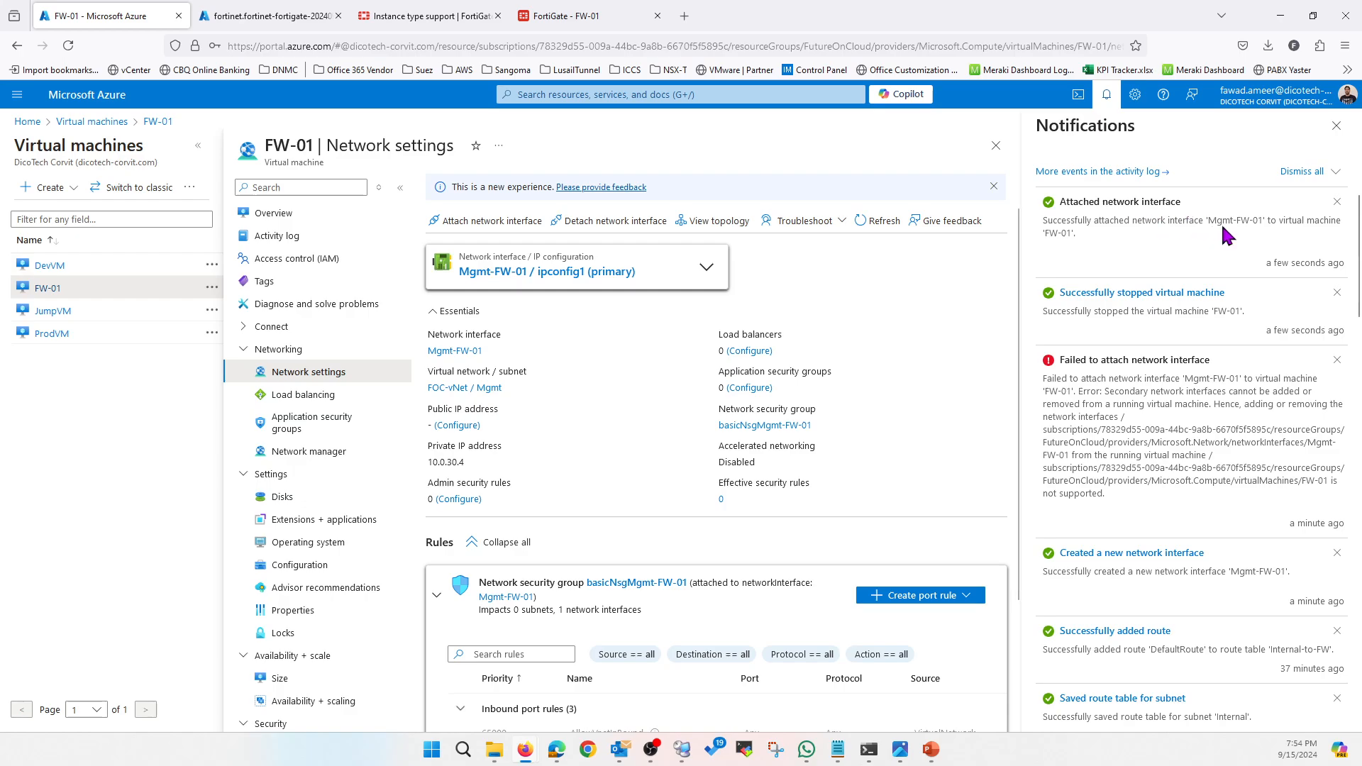
{"action": "left_click", "coordinate": [716, 279]}
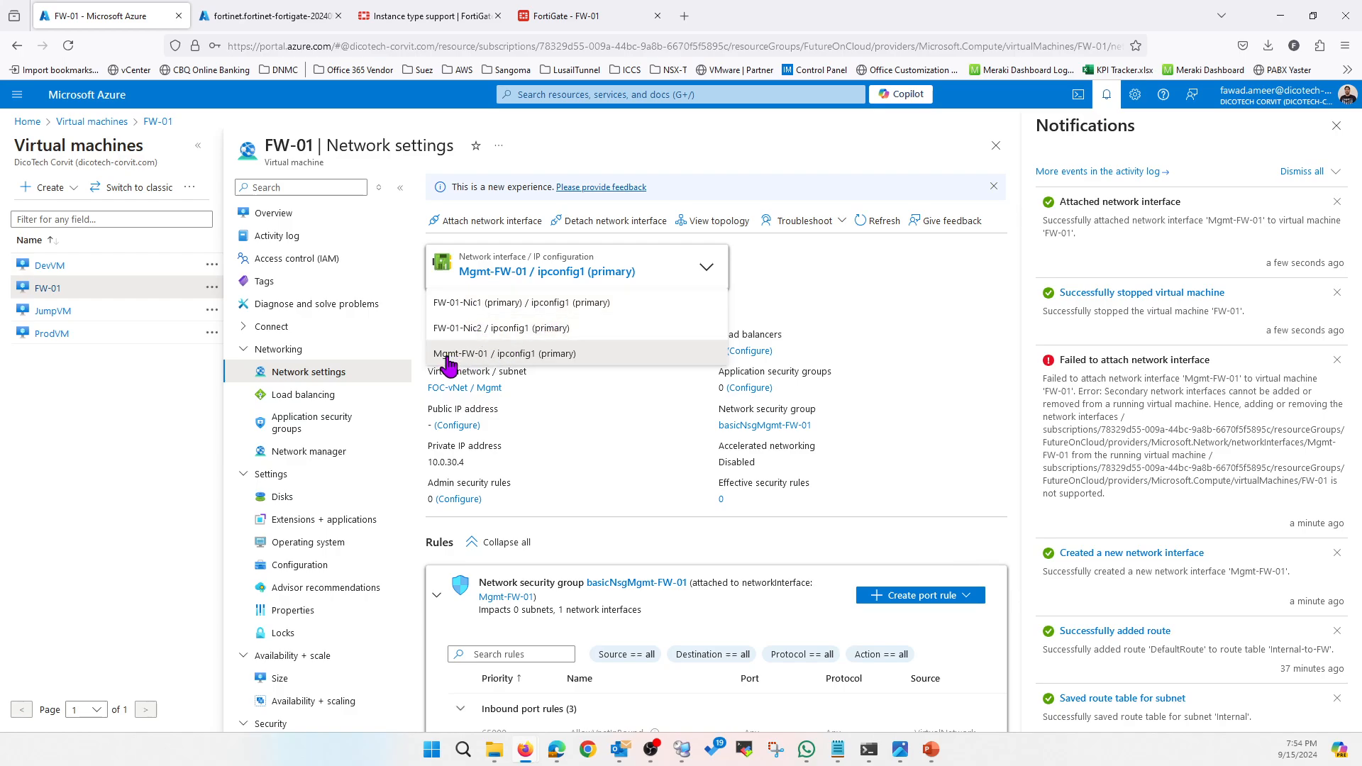
{"action": "left_click", "coordinate": [766, 262]}
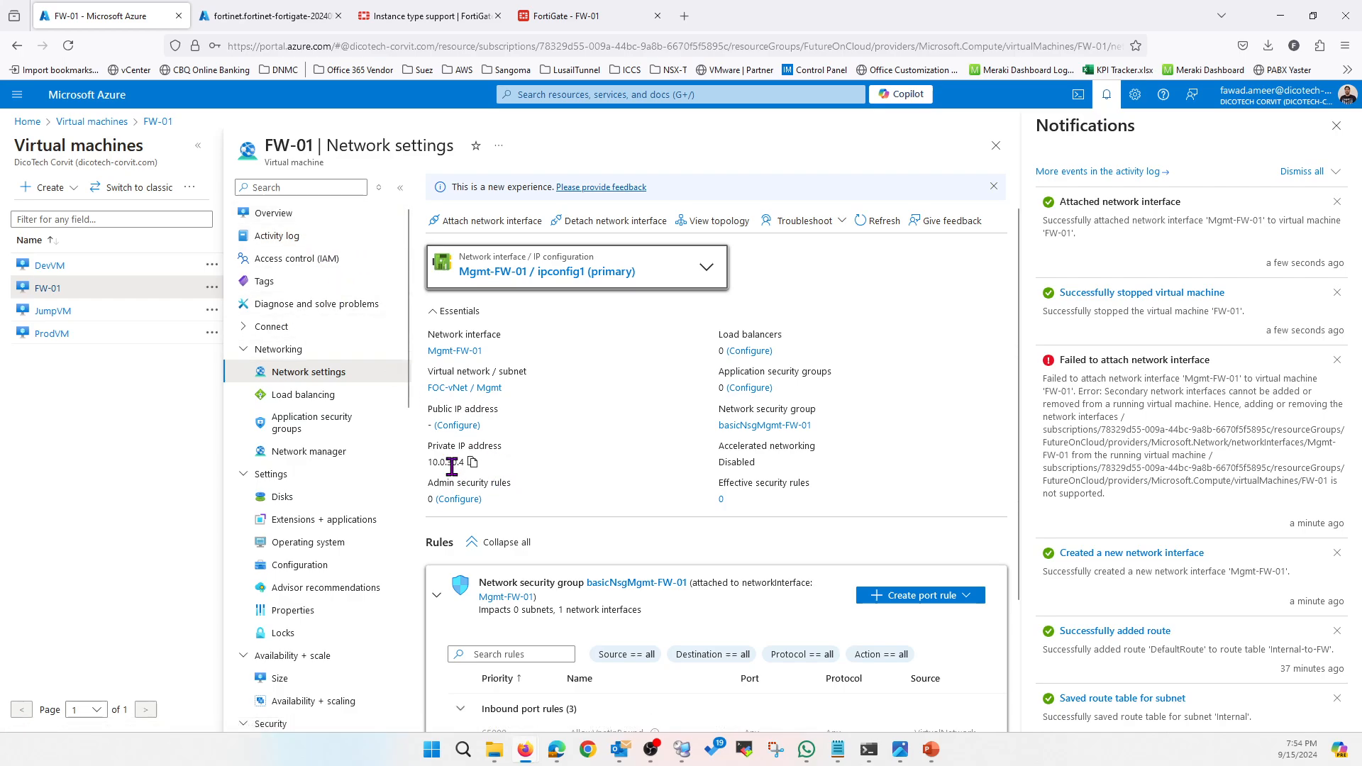
{"action": "left_click_drag", "start_coordinate": [448, 462], "coordinate": [479, 468]}
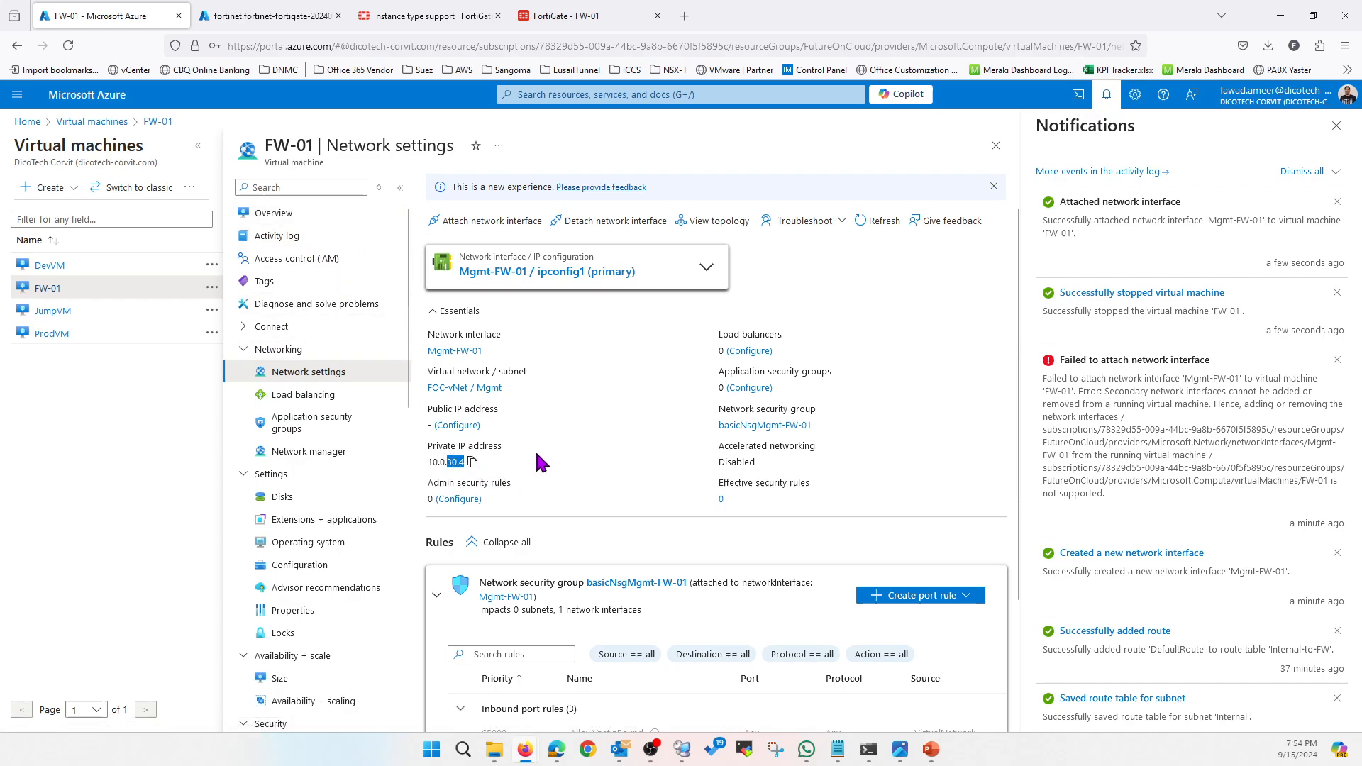
{"action": "left_click", "coordinate": [942, 749]}
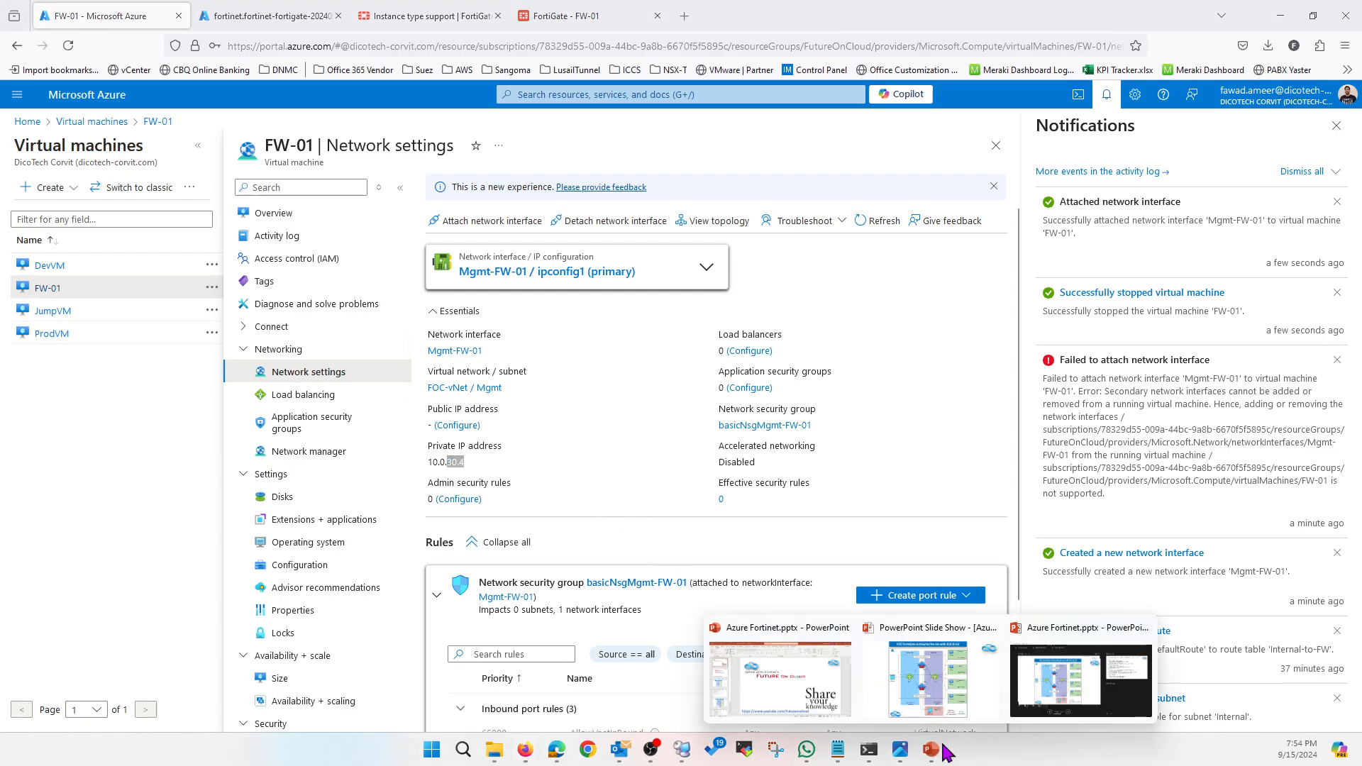
{"action": "left_click", "coordinate": [928, 677]}
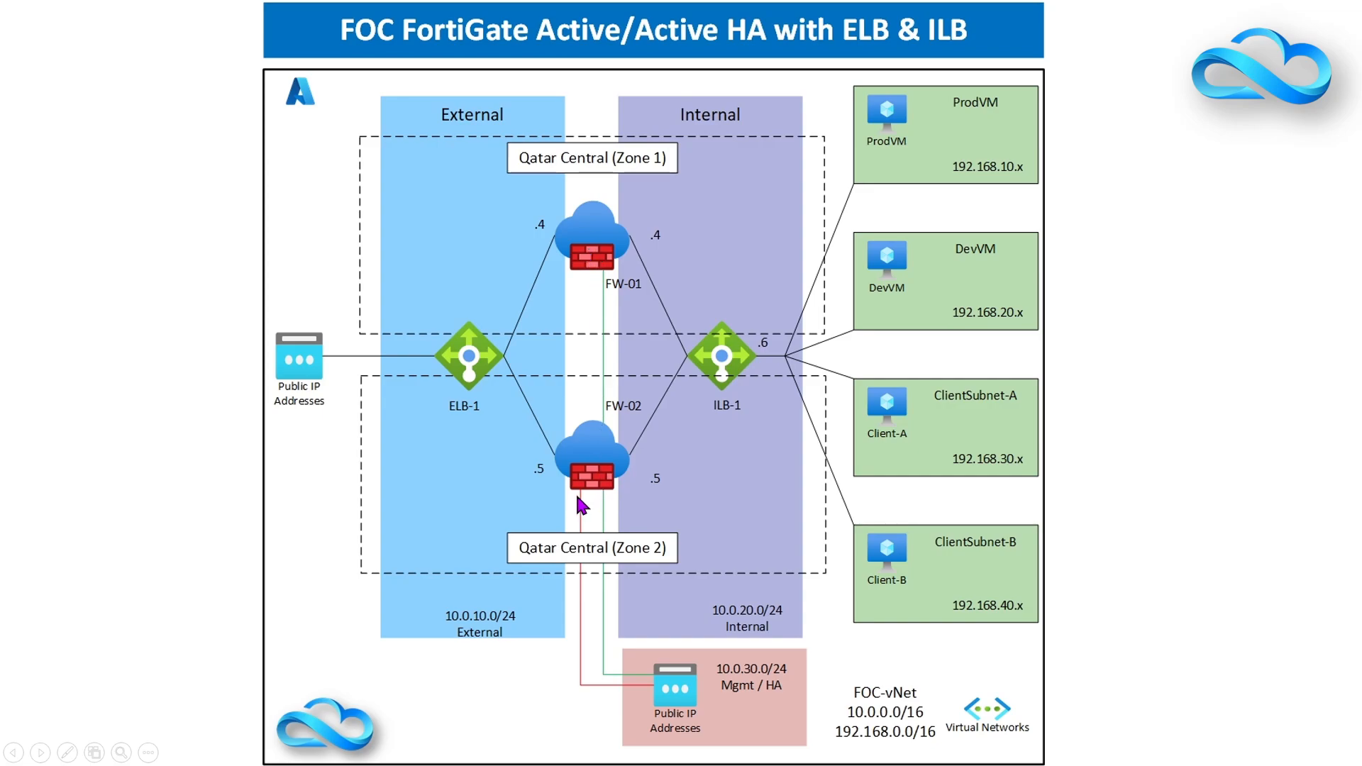
Leave the HA diagram slide show and return to FW-01's network settings in the portal
{"action": "key", "text": "alt+Tab"}
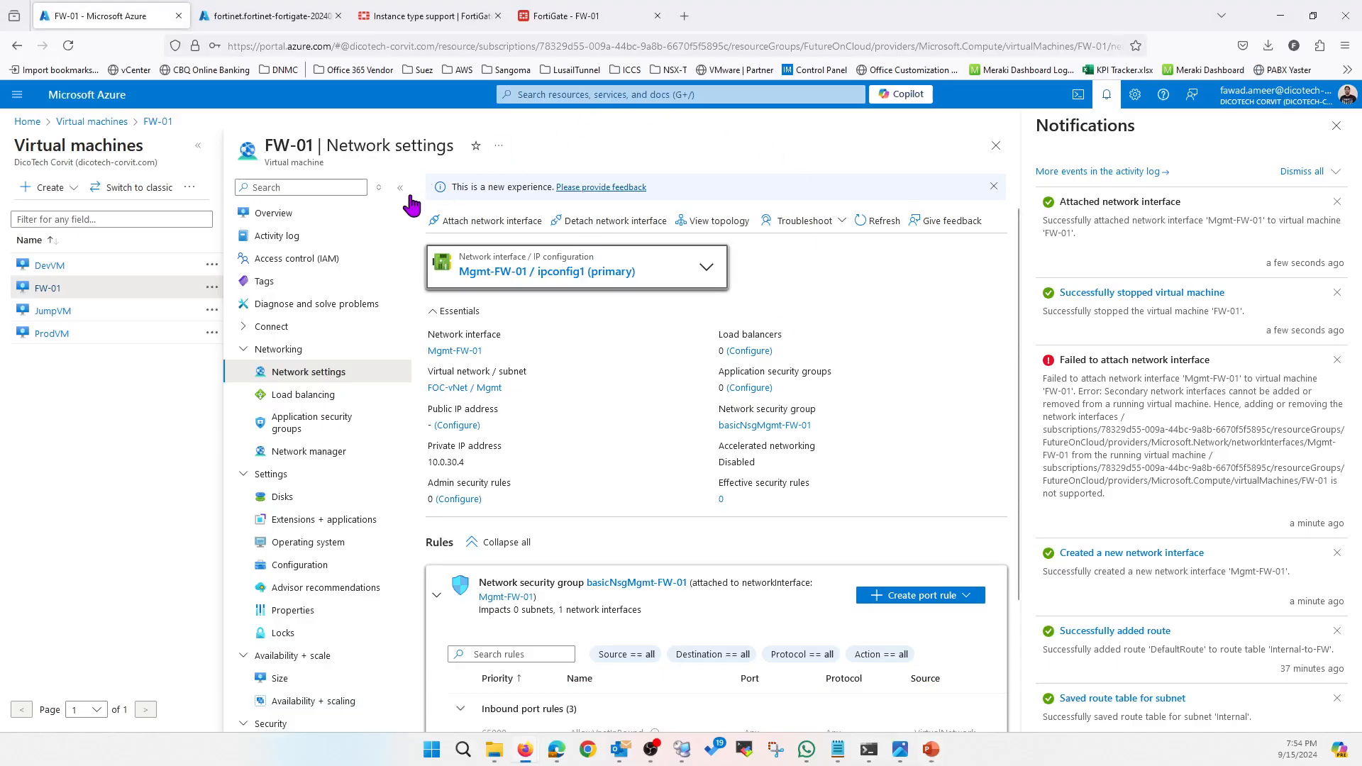
Start FW-01 again, confirm the FW-02 deployment succeeded, and return to the Azure home page
{"action": "left_click", "coordinate": [291, 214]}
{"action": "left_click", "coordinate": [528, 190]}
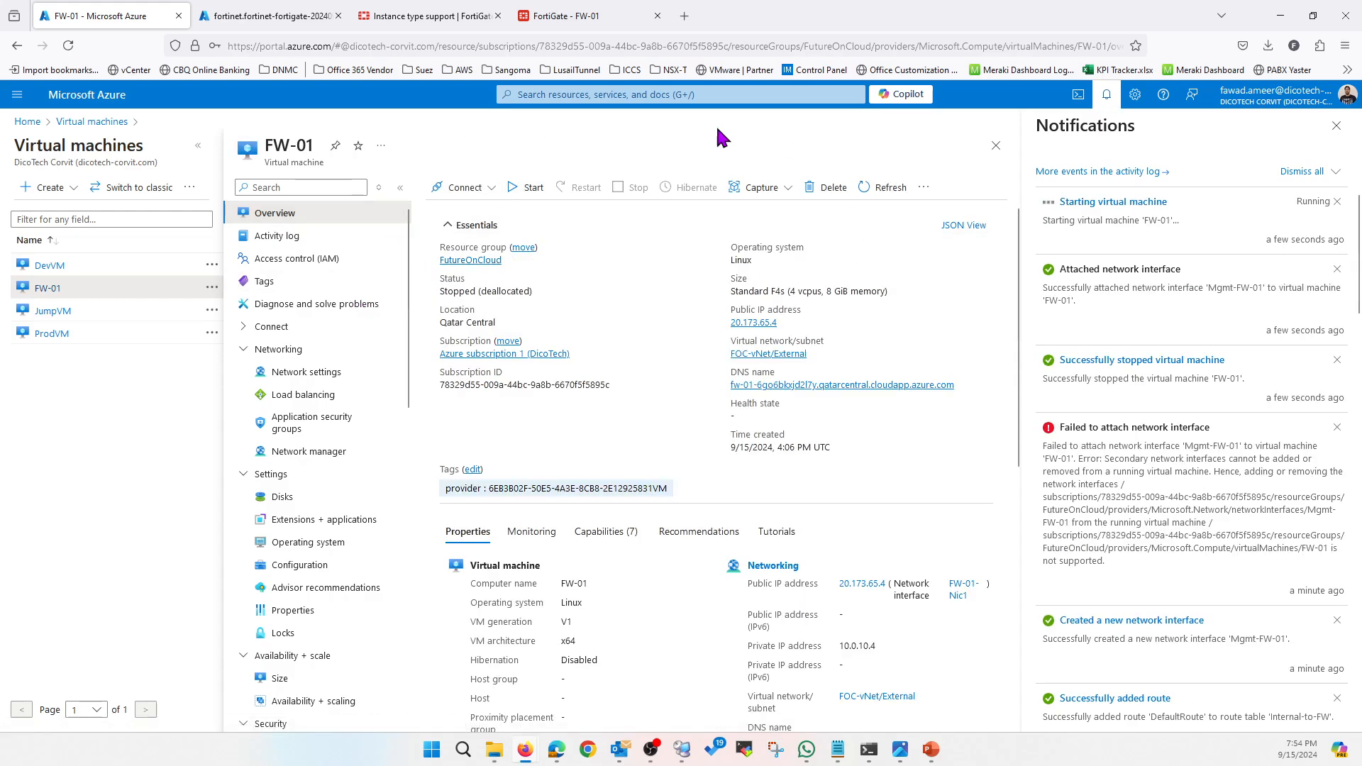
{"action": "left_click", "coordinate": [294, 17]}
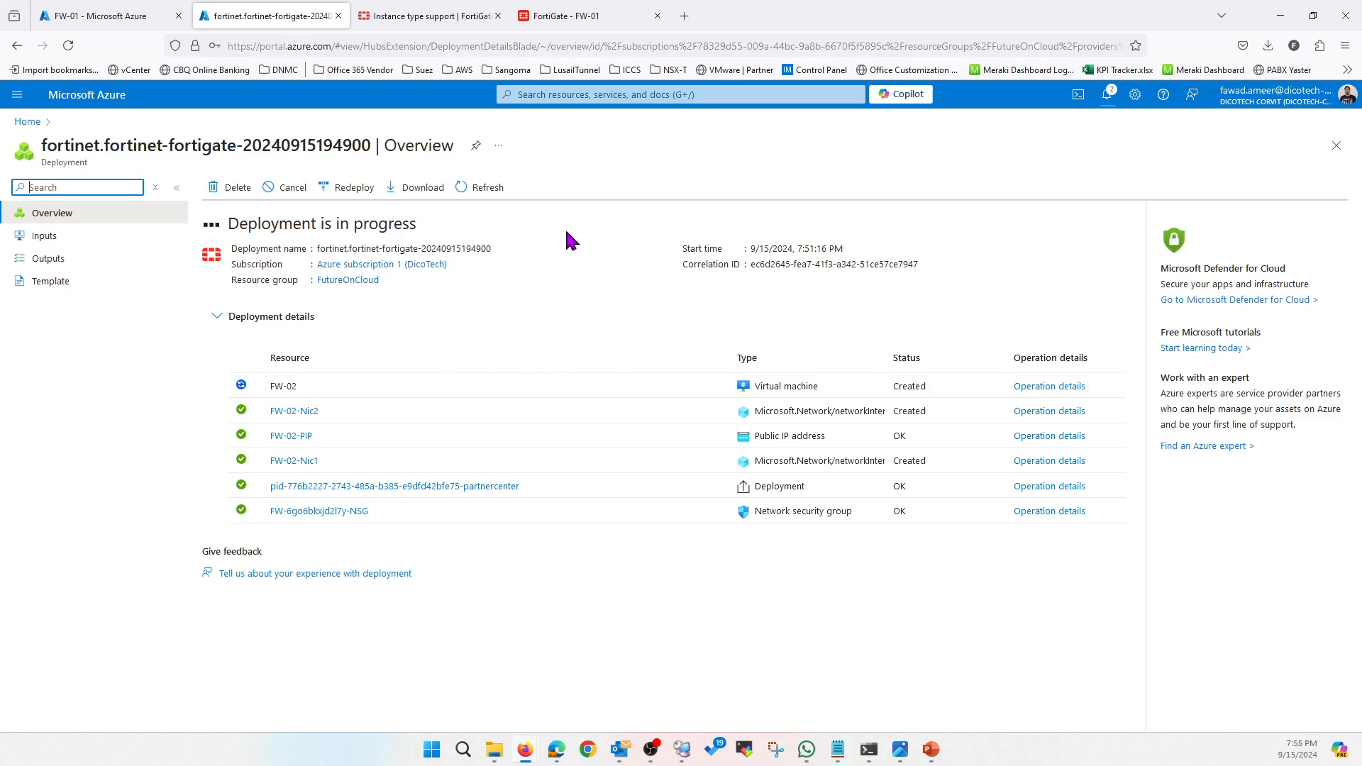
{"action": "left_click", "coordinate": [1106, 96]}
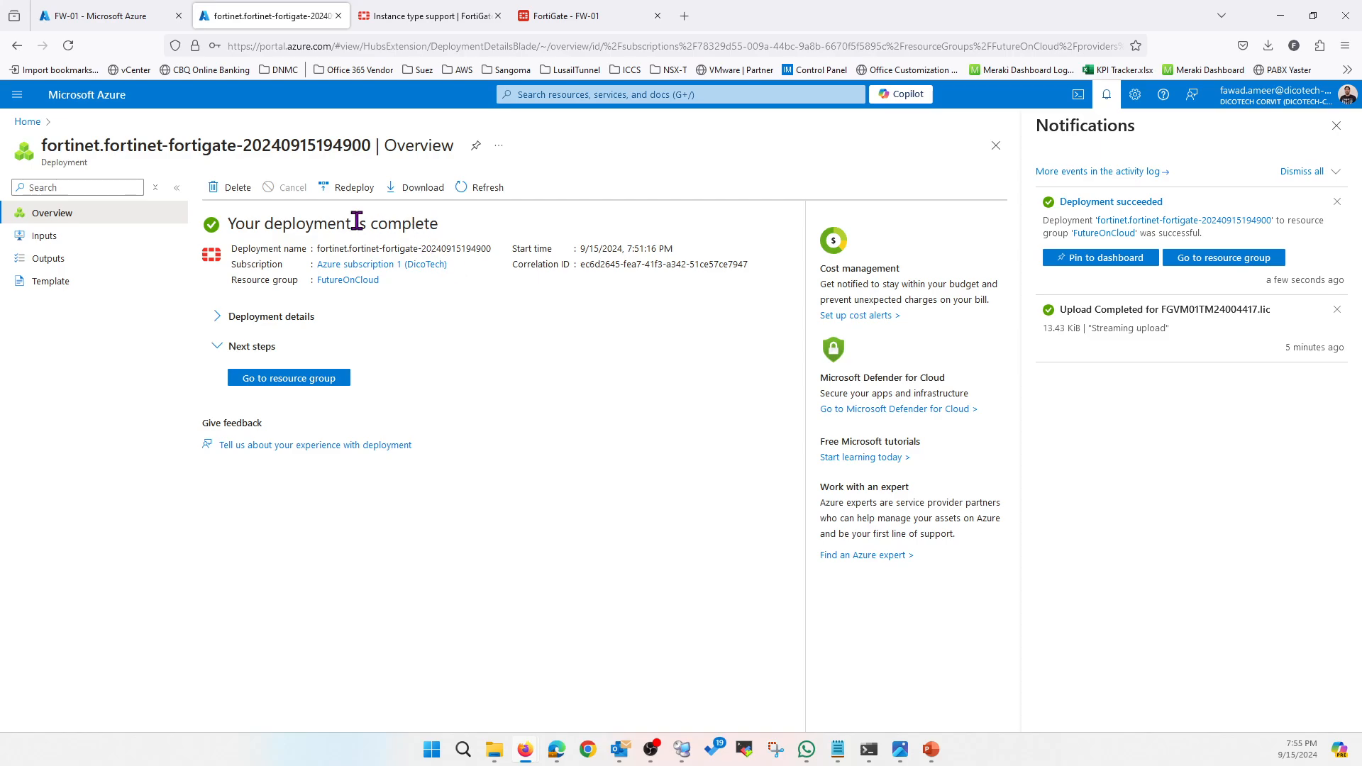
{"action": "left_click", "coordinate": [26, 122]}
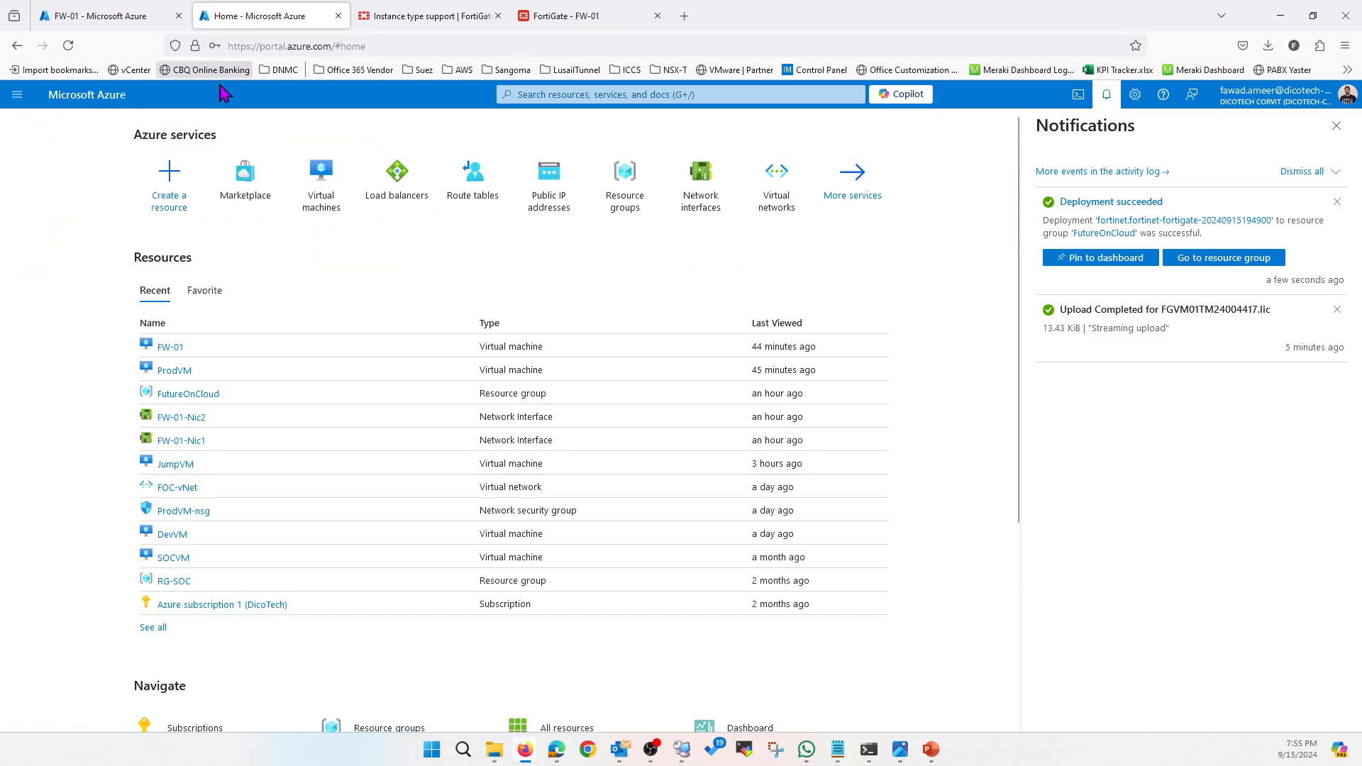
Refresh the VM list, copy FW-02's public IP 20.173.79.42, and reload the FW-01 FortiGate tab
{"action": "left_click", "coordinate": [101, 15]}
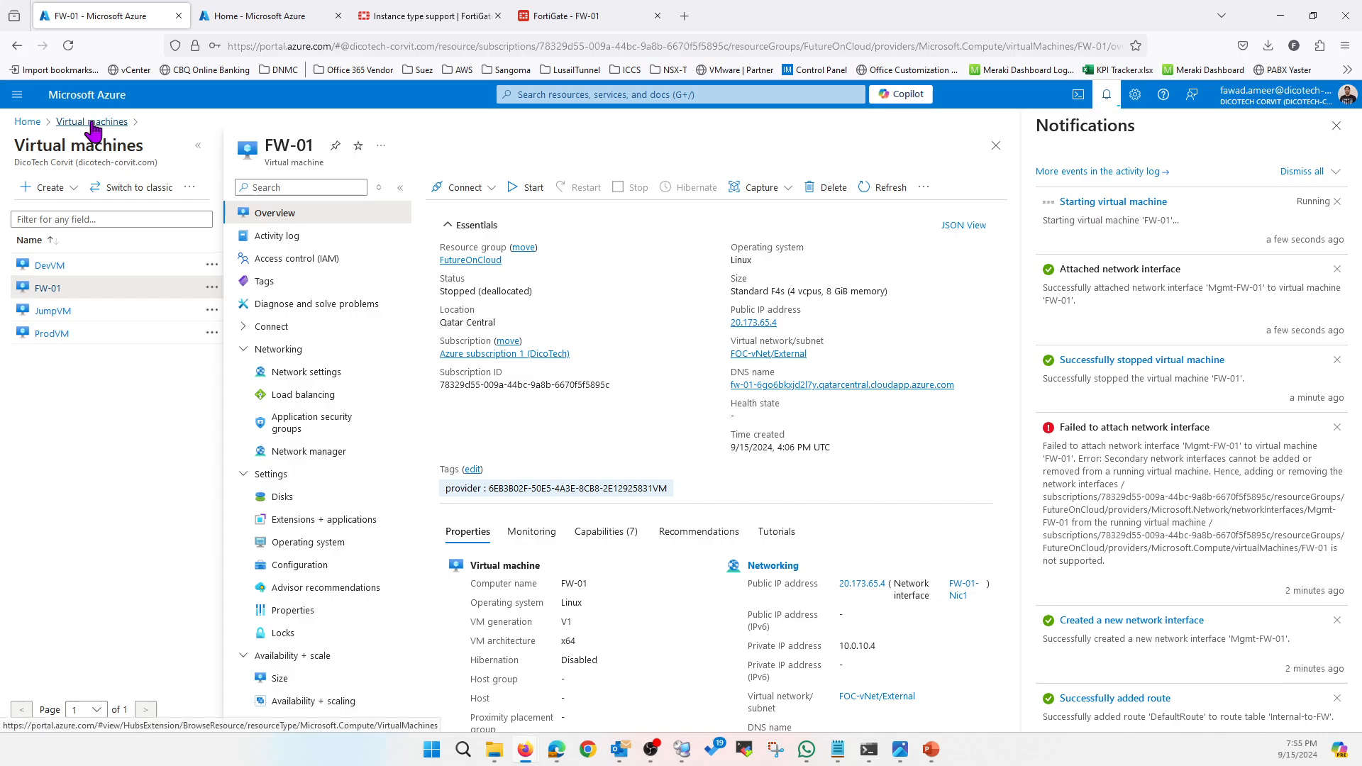
{"action": "left_click", "coordinate": [996, 147]}
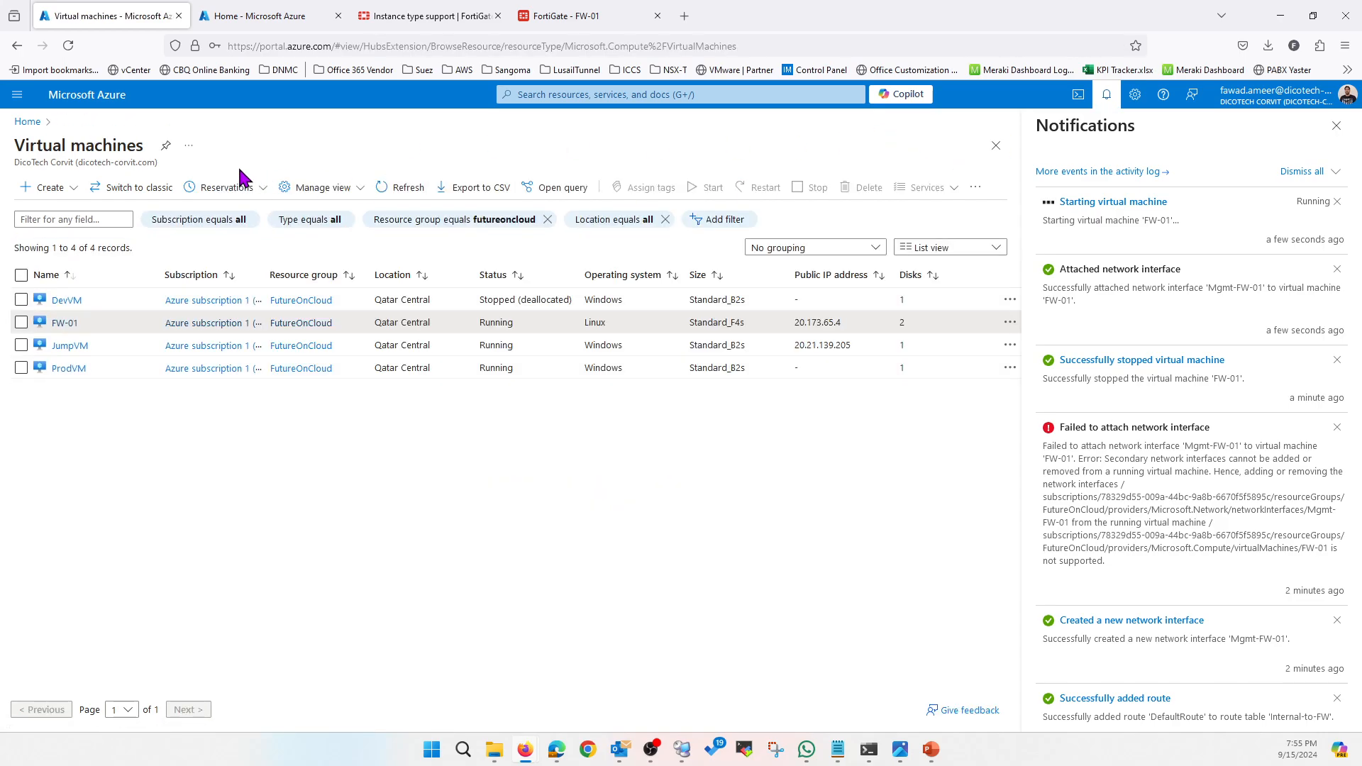
{"action": "left_click", "coordinate": [410, 188]}
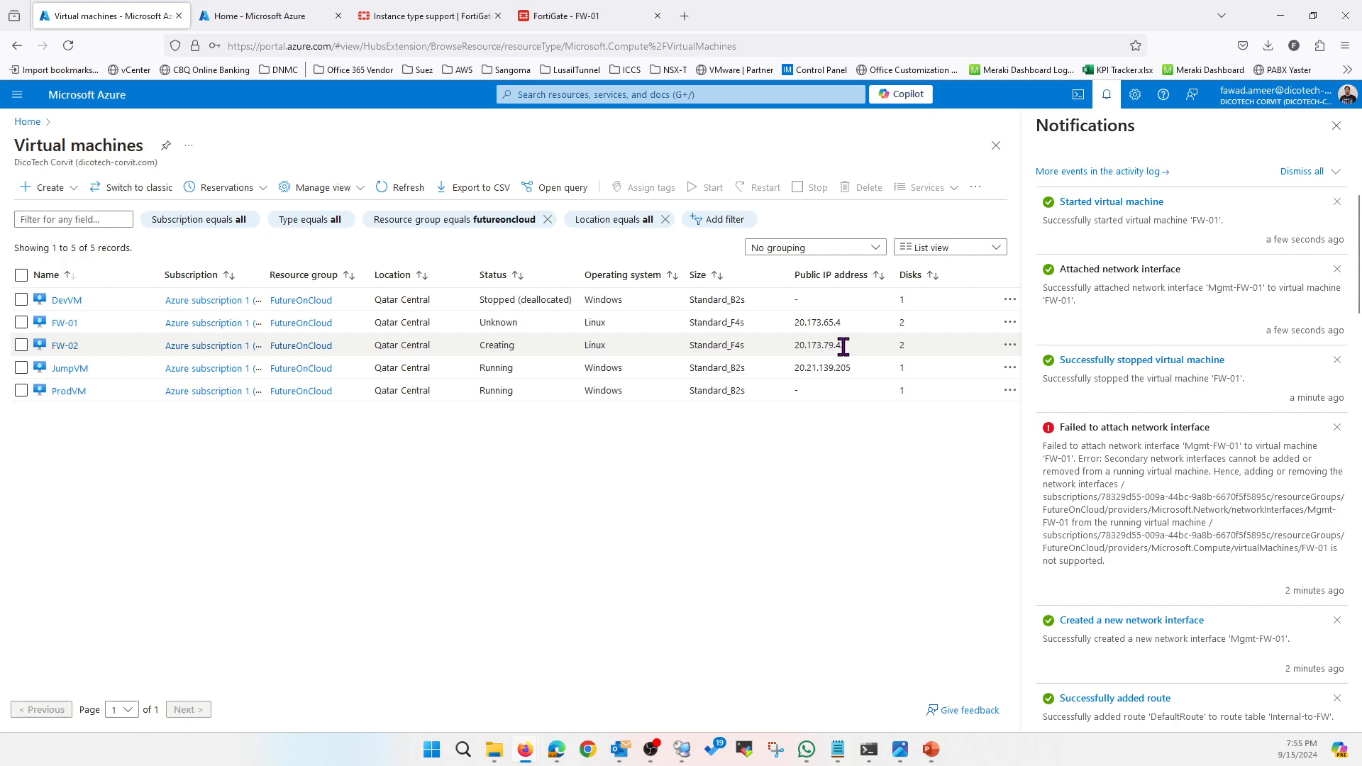
{"action": "left_click_drag", "start_coordinate": [848, 347], "coordinate": [794, 348]}
{"action": "key", "text": "ctrl+c"}
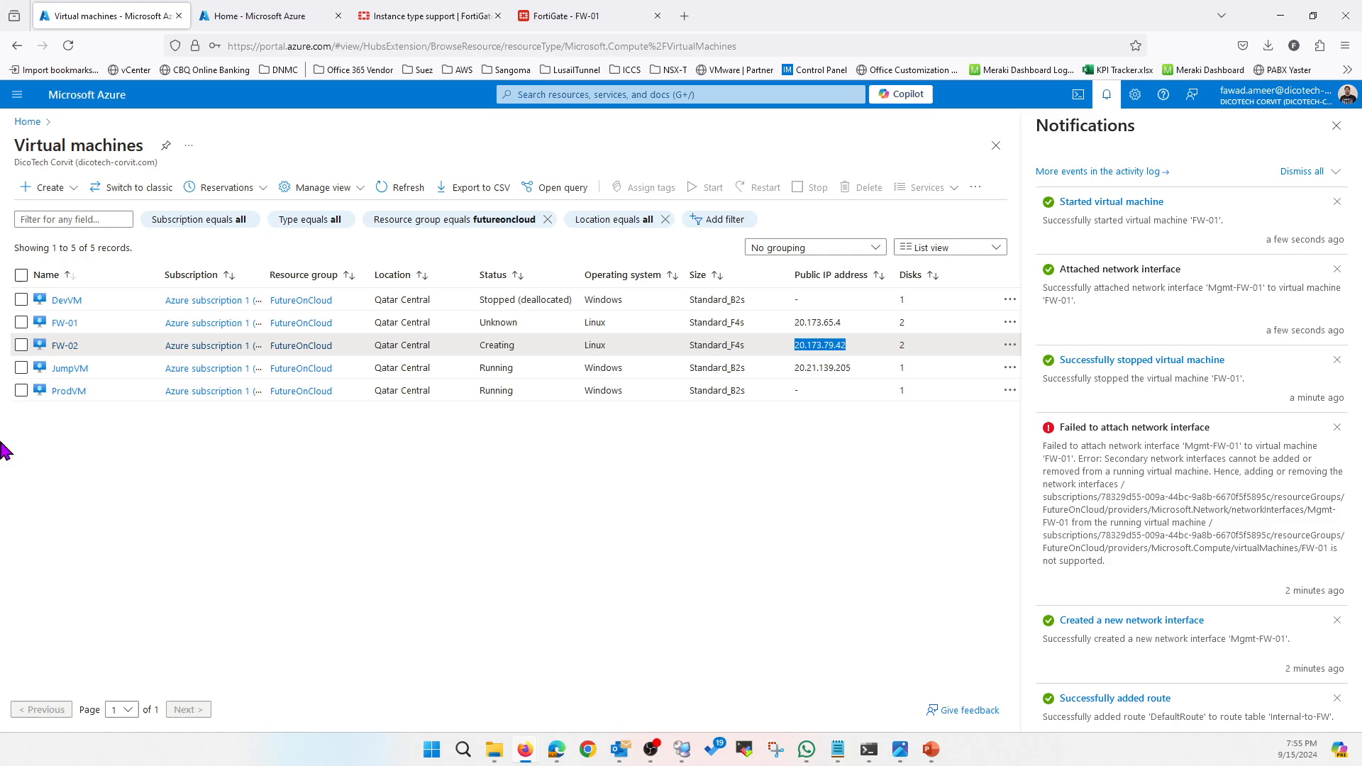
{"action": "left_click", "coordinate": [598, 15]}
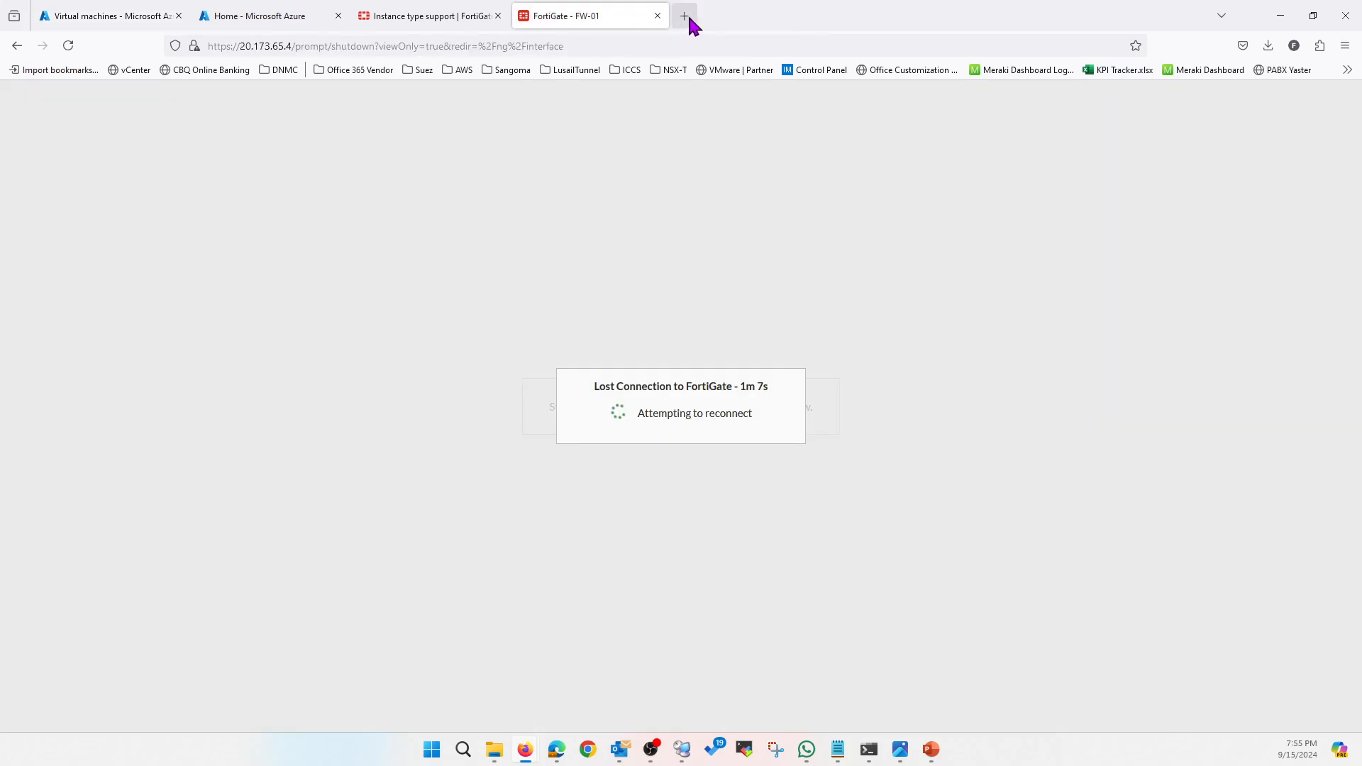
{"action": "left_click", "coordinate": [68, 45]}
{"action": "left_click", "coordinate": [684, 15]}
{"action": "left_click", "coordinate": [699, 47]}
{"action": "key", "text": "ctrl+v"}
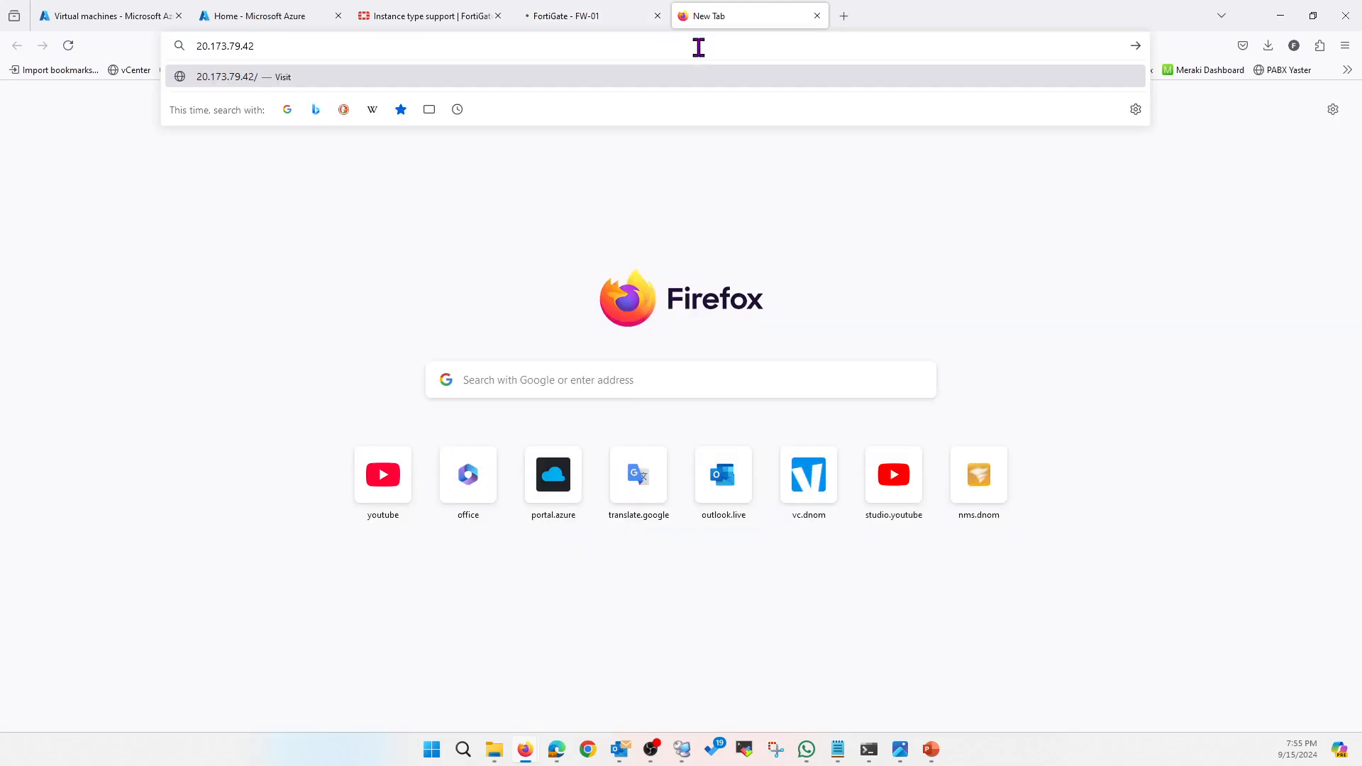
{"action": "key", "text": "Home"}
{"action": "type", "text": "https://"}
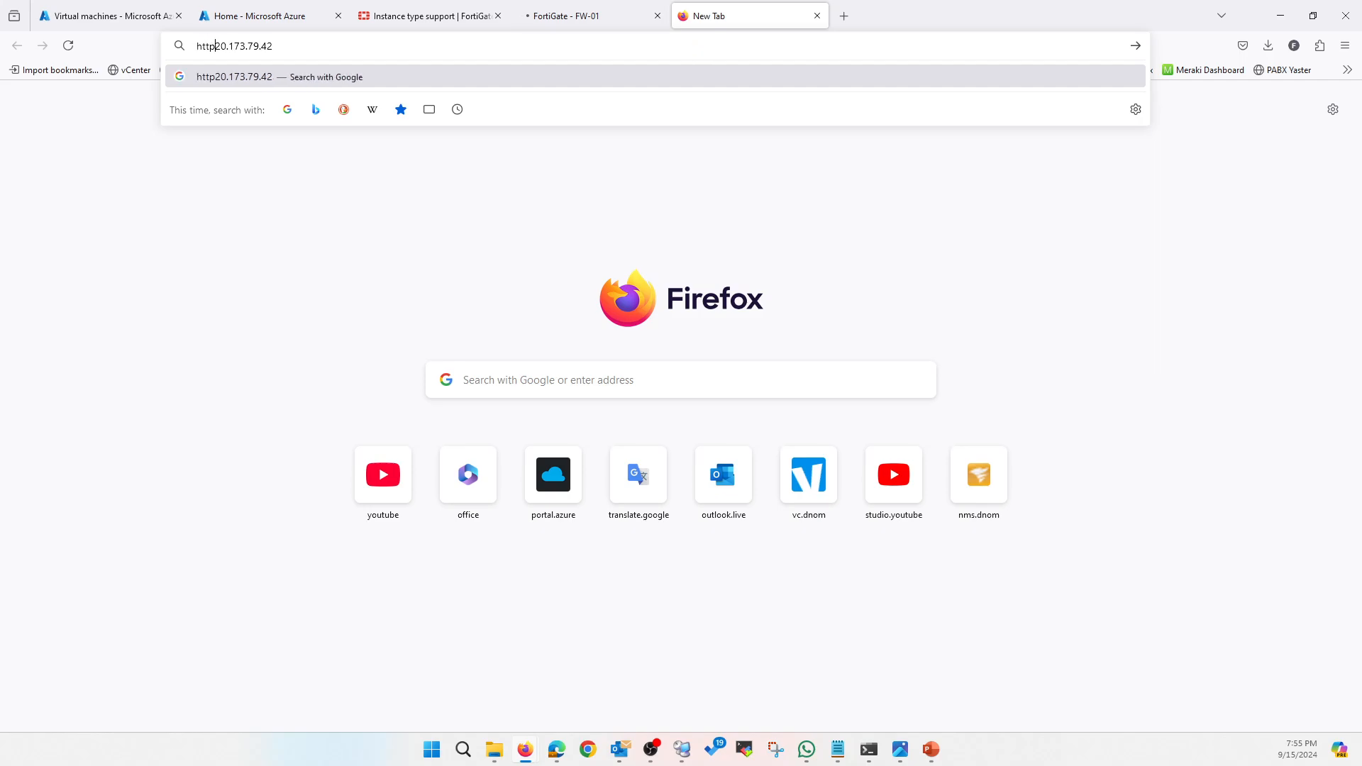
{"action": "key", "text": "Return"}
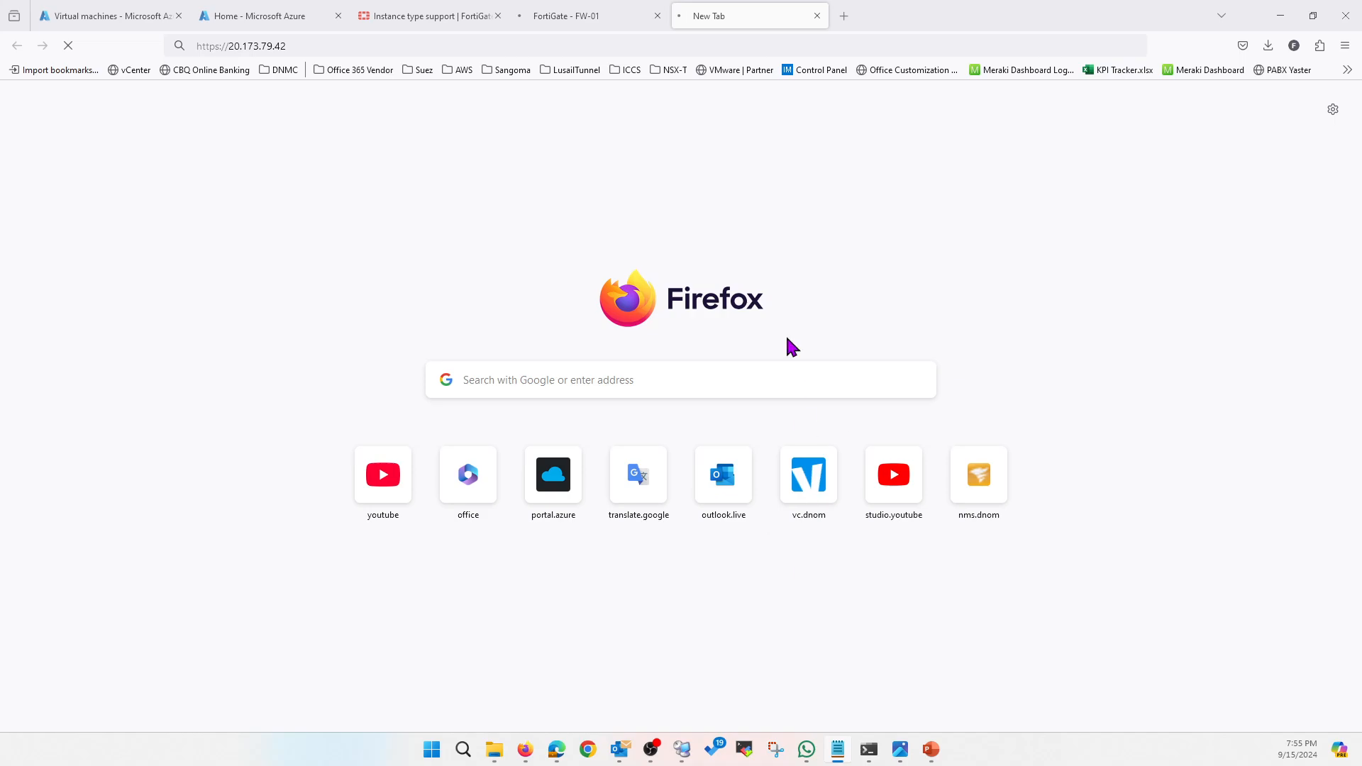
Open the Serial console of the FW-02 virtual machine
{"action": "left_click", "coordinate": [135, 19]}
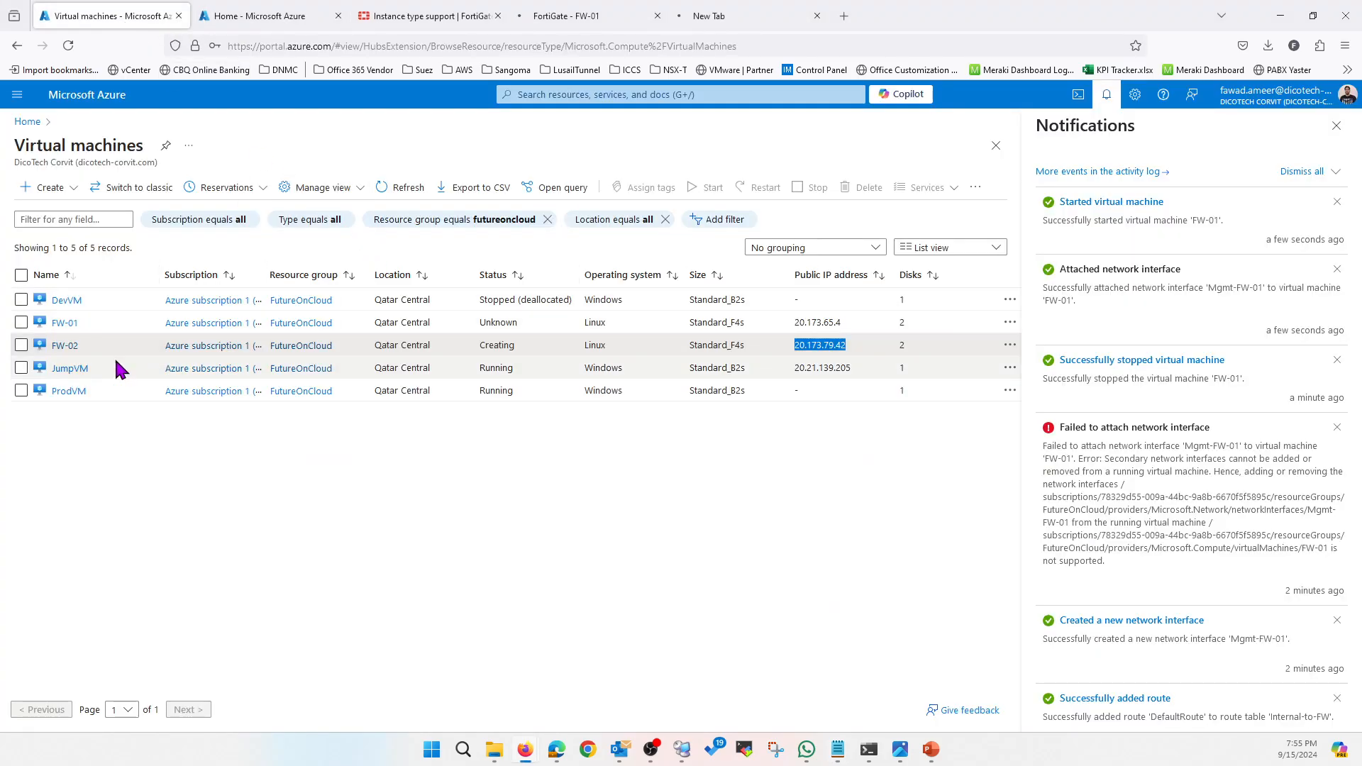
{"action": "left_click", "coordinate": [63, 347]}
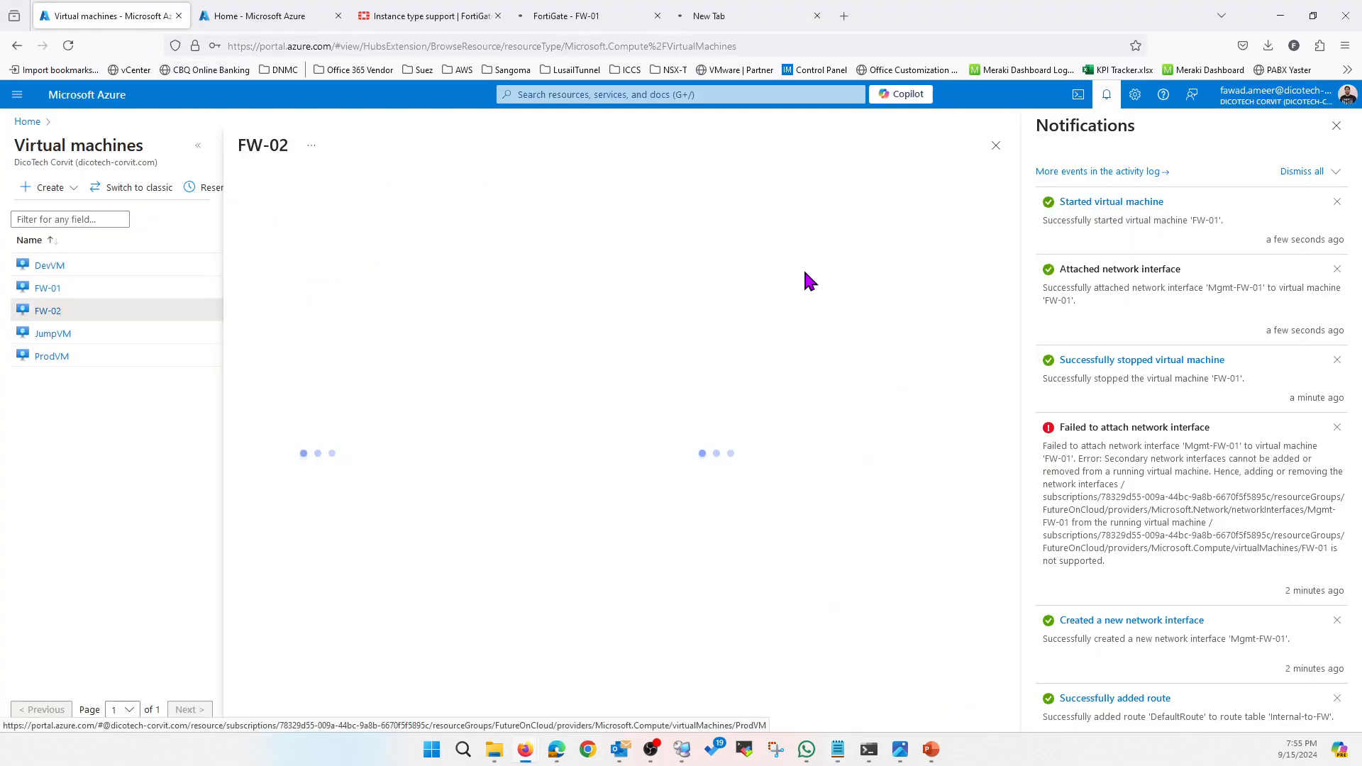
{"action": "scroll", "coordinate": [363, 385], "scroll_direction": "down", "scroll_amount": 7}
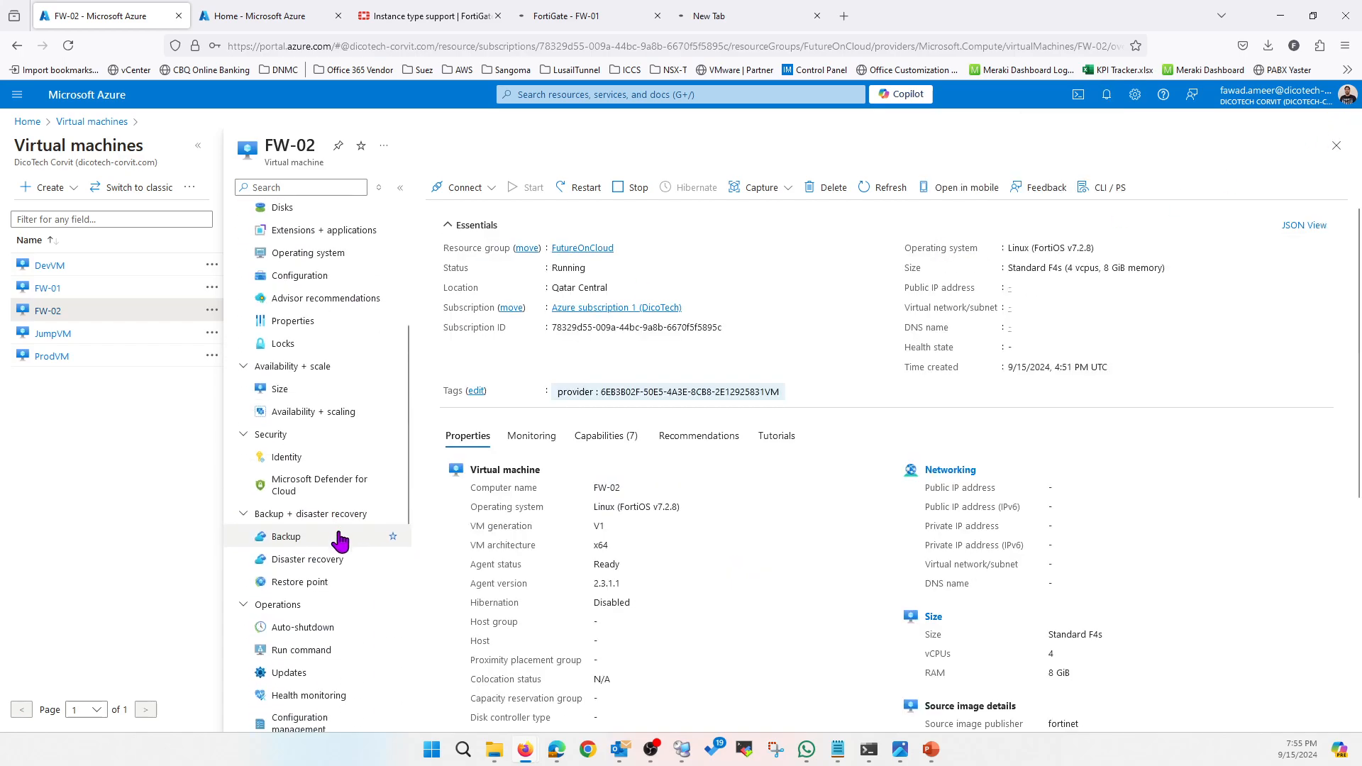
{"action": "scroll", "coordinate": [313, 580], "scroll_direction": "down", "scroll_amount": 4}
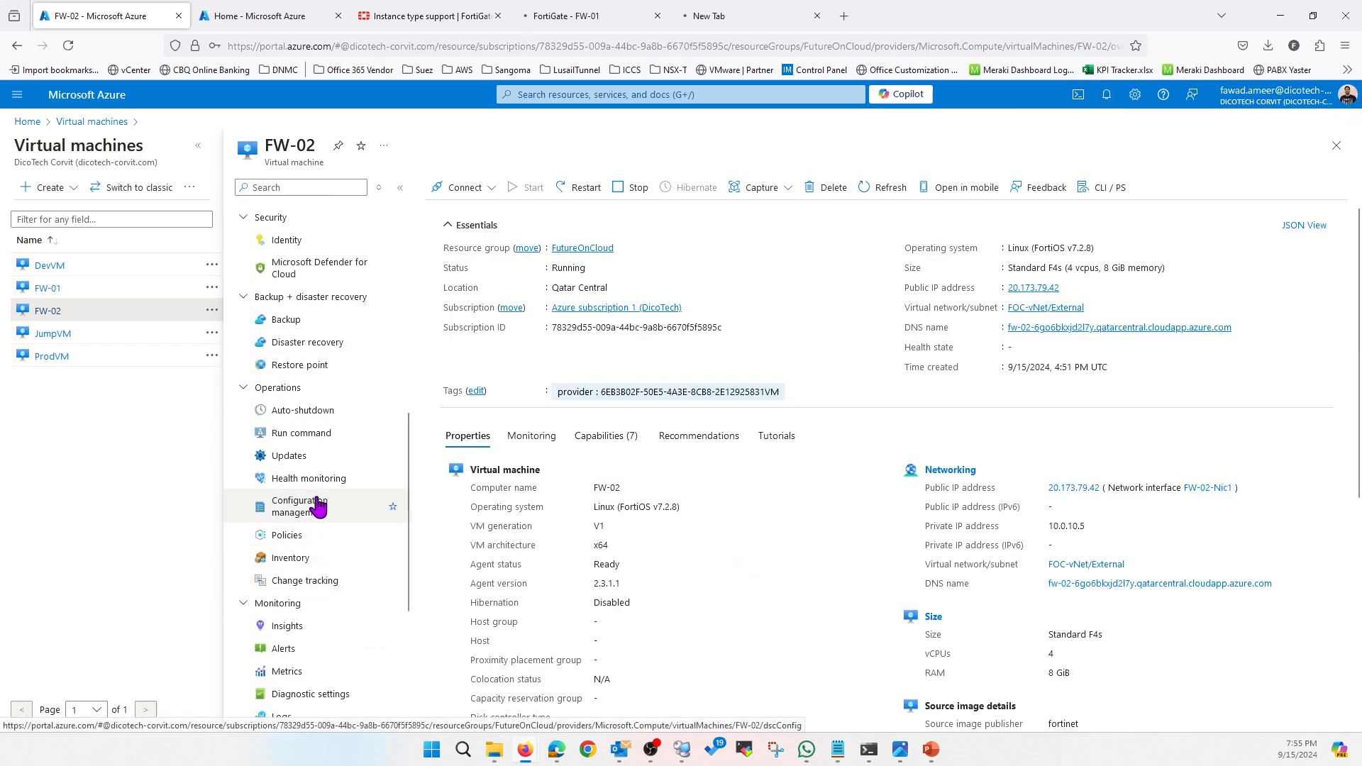
{"action": "left_click", "coordinate": [314, 576]}
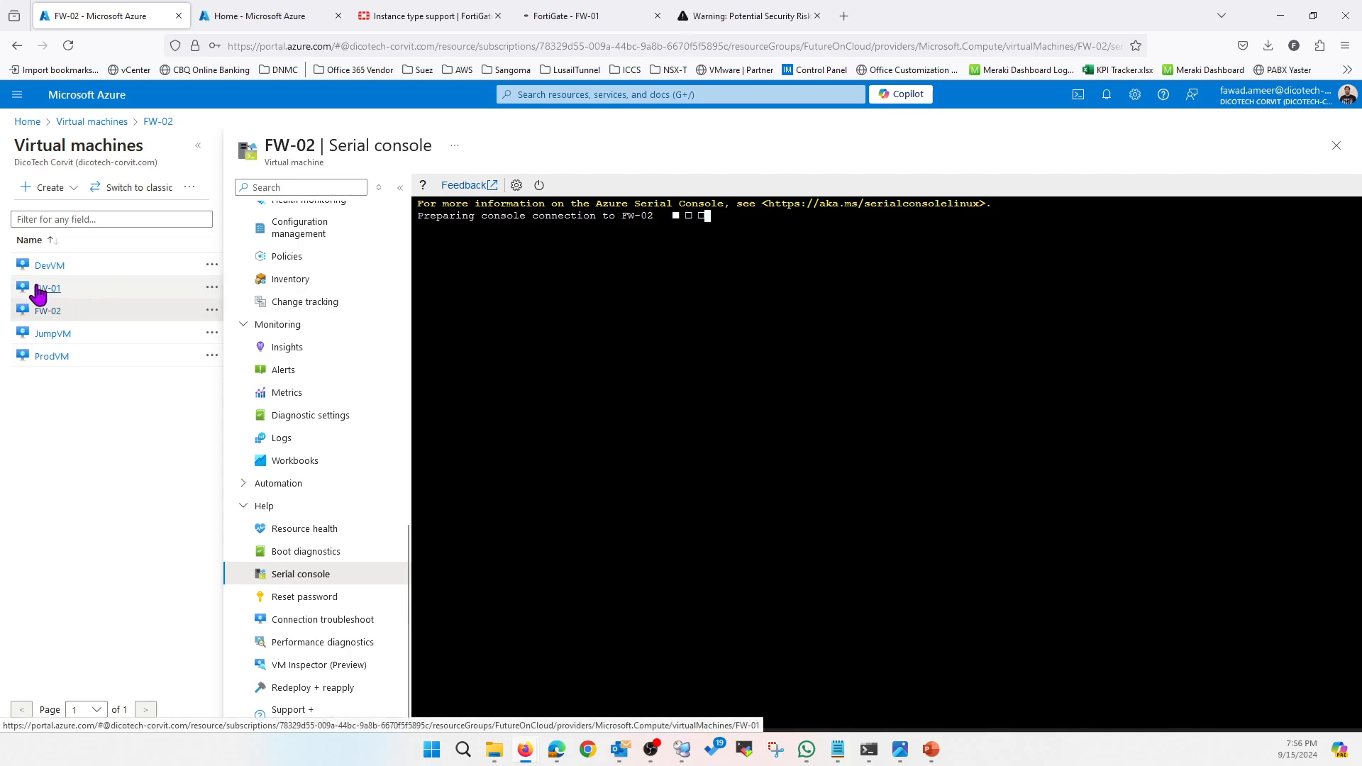
Accept FW-02's certificate warning, log in with the admin credentials, and save the password
{"action": "left_click", "coordinate": [754, 19]}
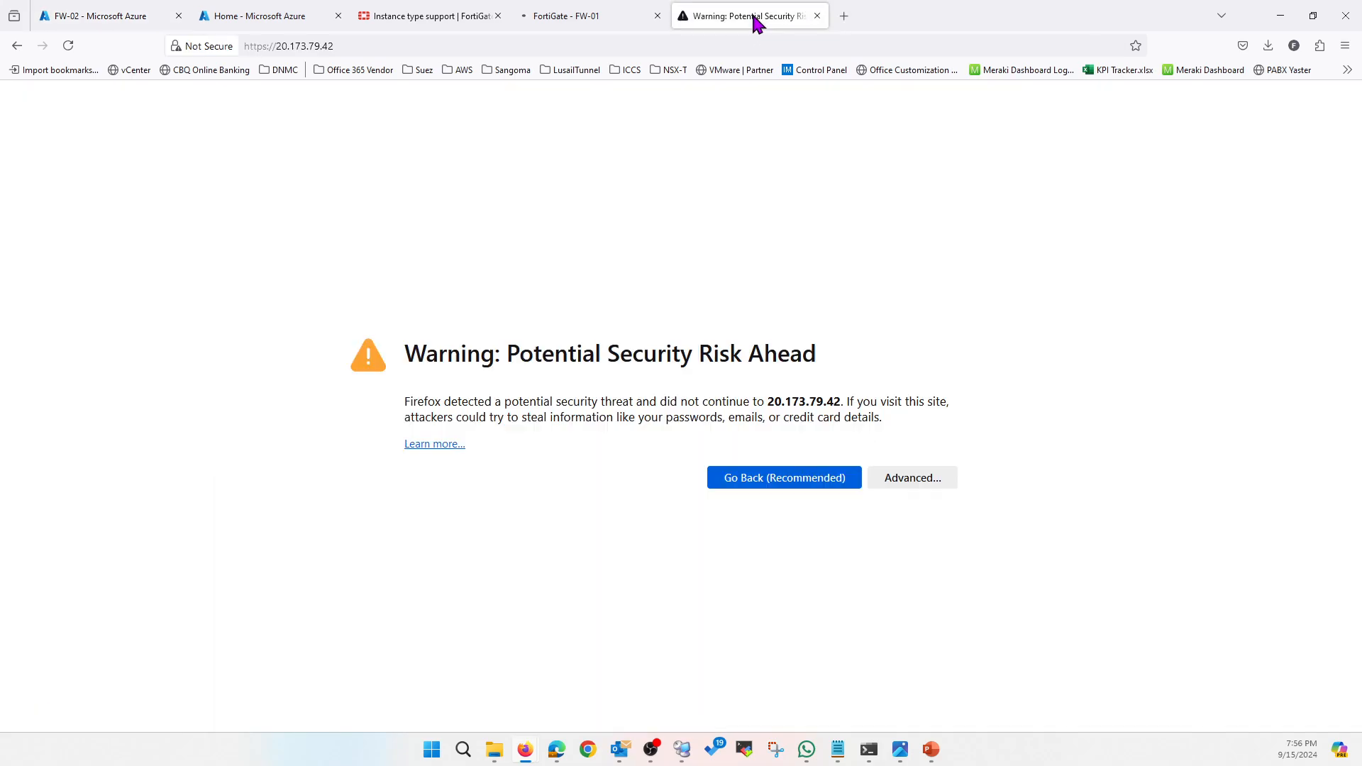
{"action": "left_click", "coordinate": [930, 484]}
{"action": "scroll", "coordinate": [851, 639], "scroll_direction": "down", "scroll_amount": 1}
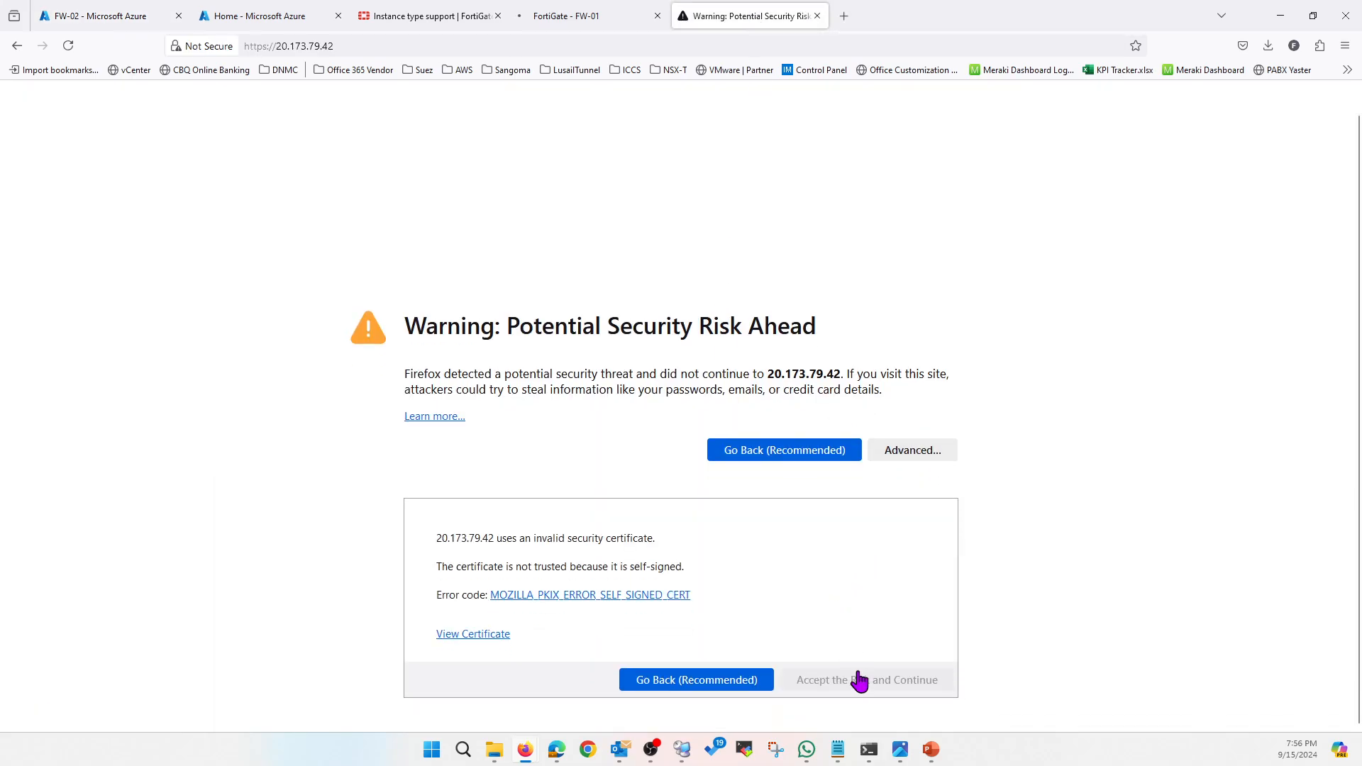
{"action": "left_click", "coordinate": [861, 681]}
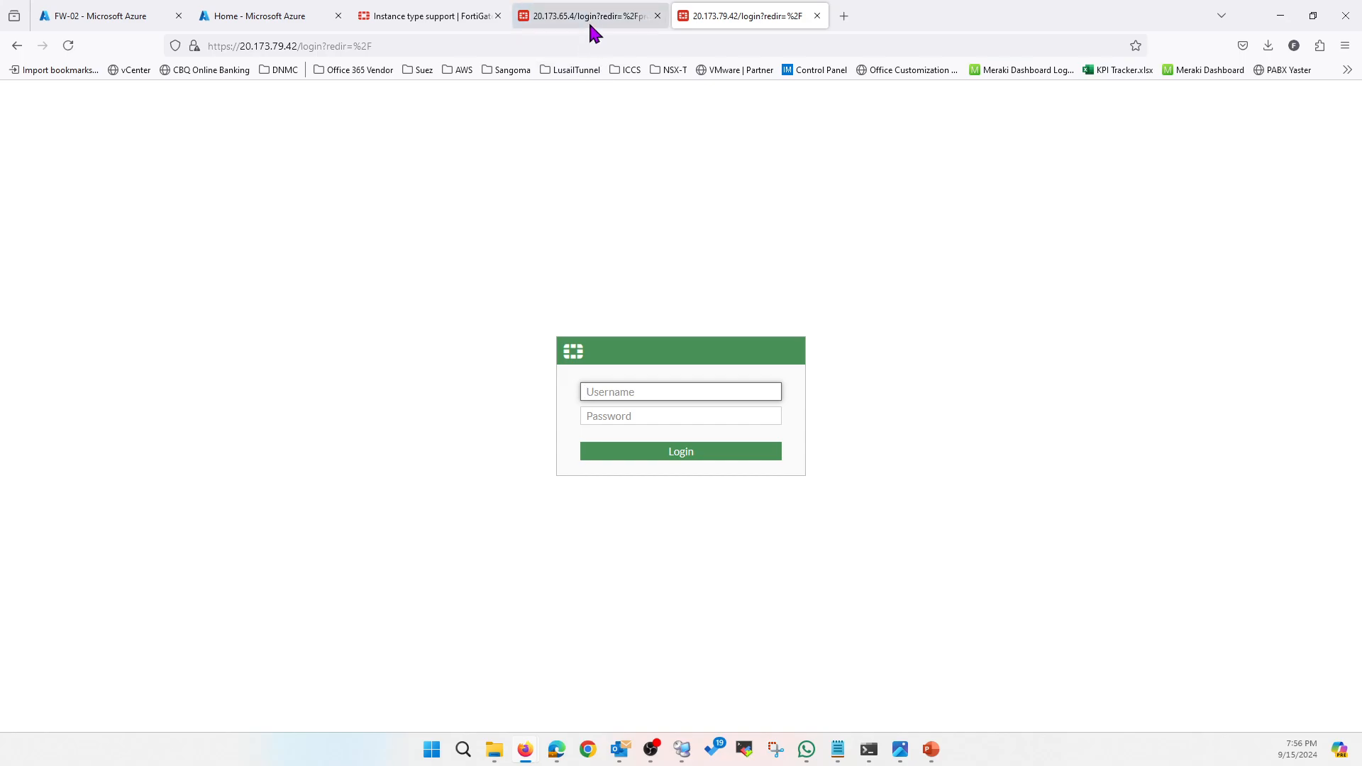
{"action": "type", "text": "foc"}
{"action": "key", "text": "Tab"}
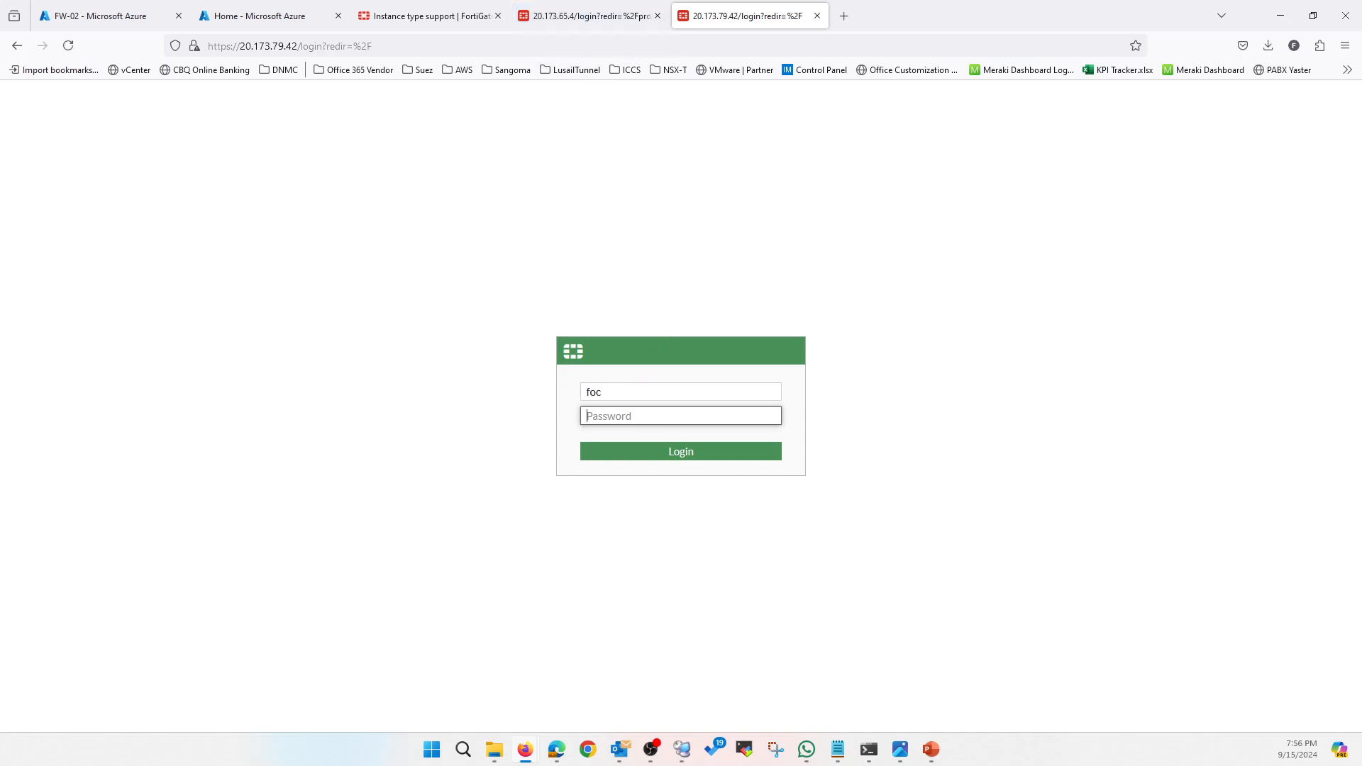
{"action": "type", "text": "•"}
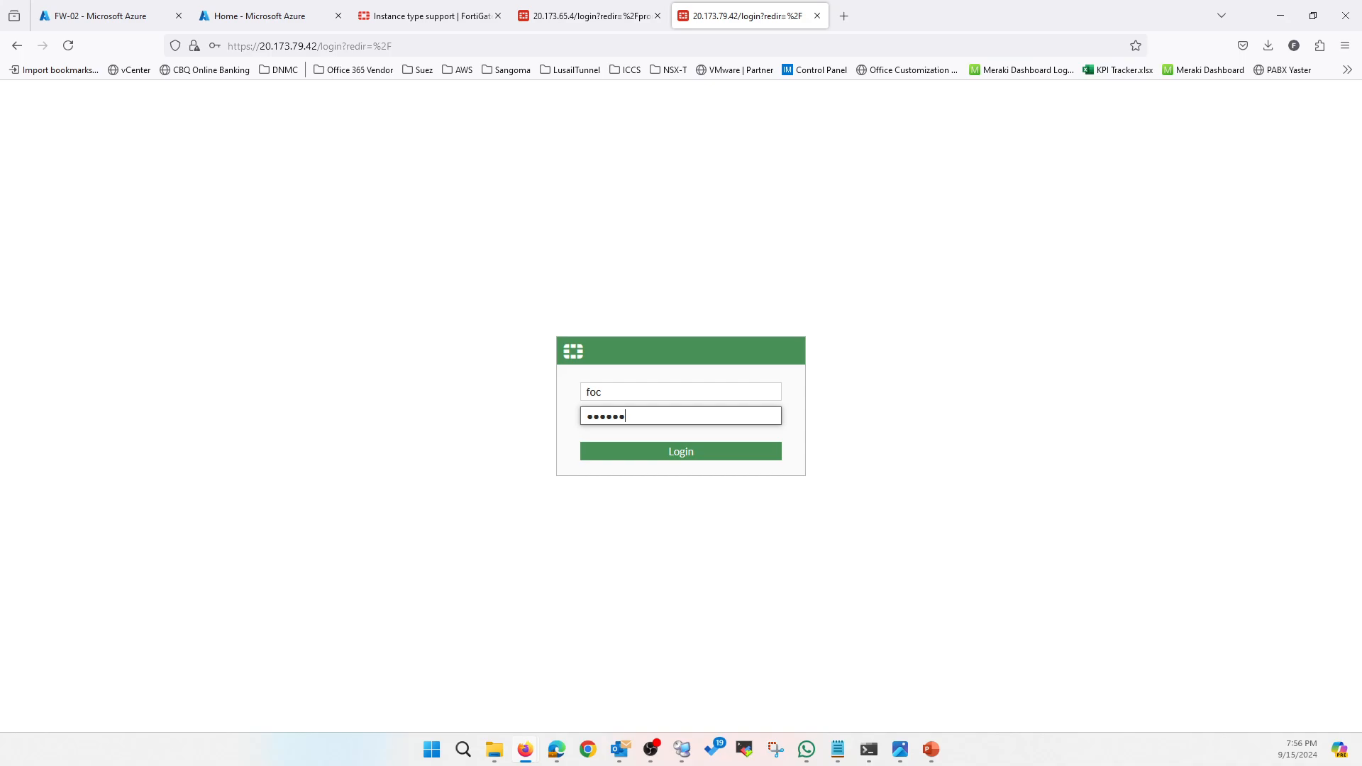
{"action": "key", "text": "Return"}
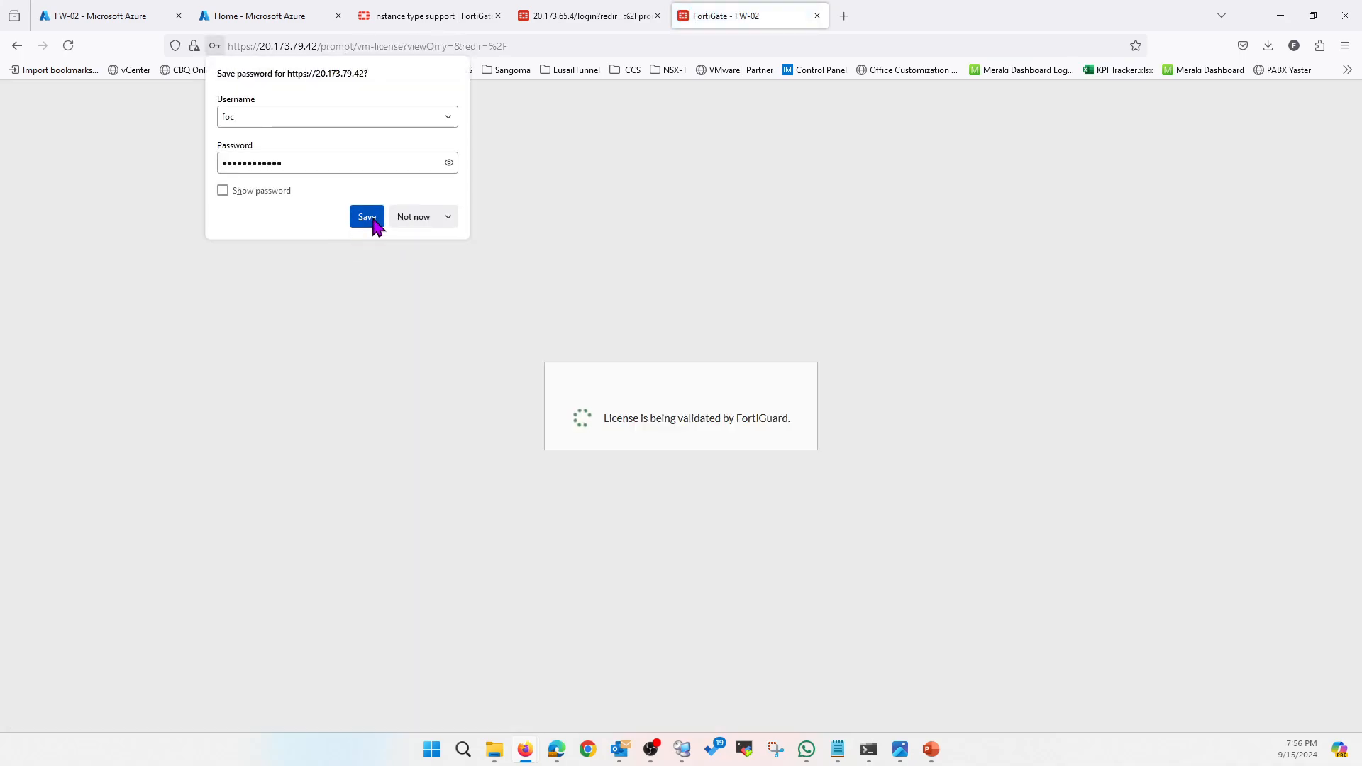
{"action": "left_click", "coordinate": [367, 218]}
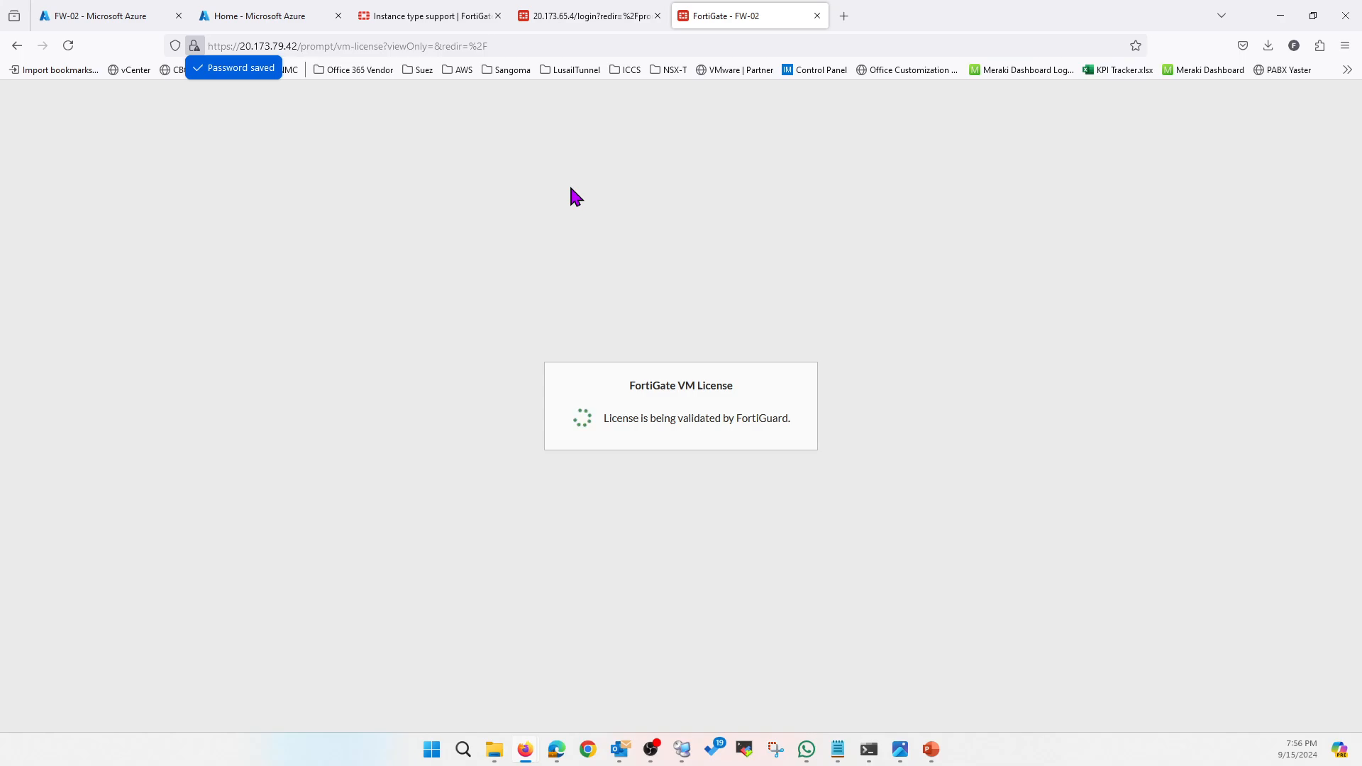
Set the Bookmarks Toolbar to Never Show and sign back in to FW-01
{"action": "right_click", "coordinate": [1206, 52]}
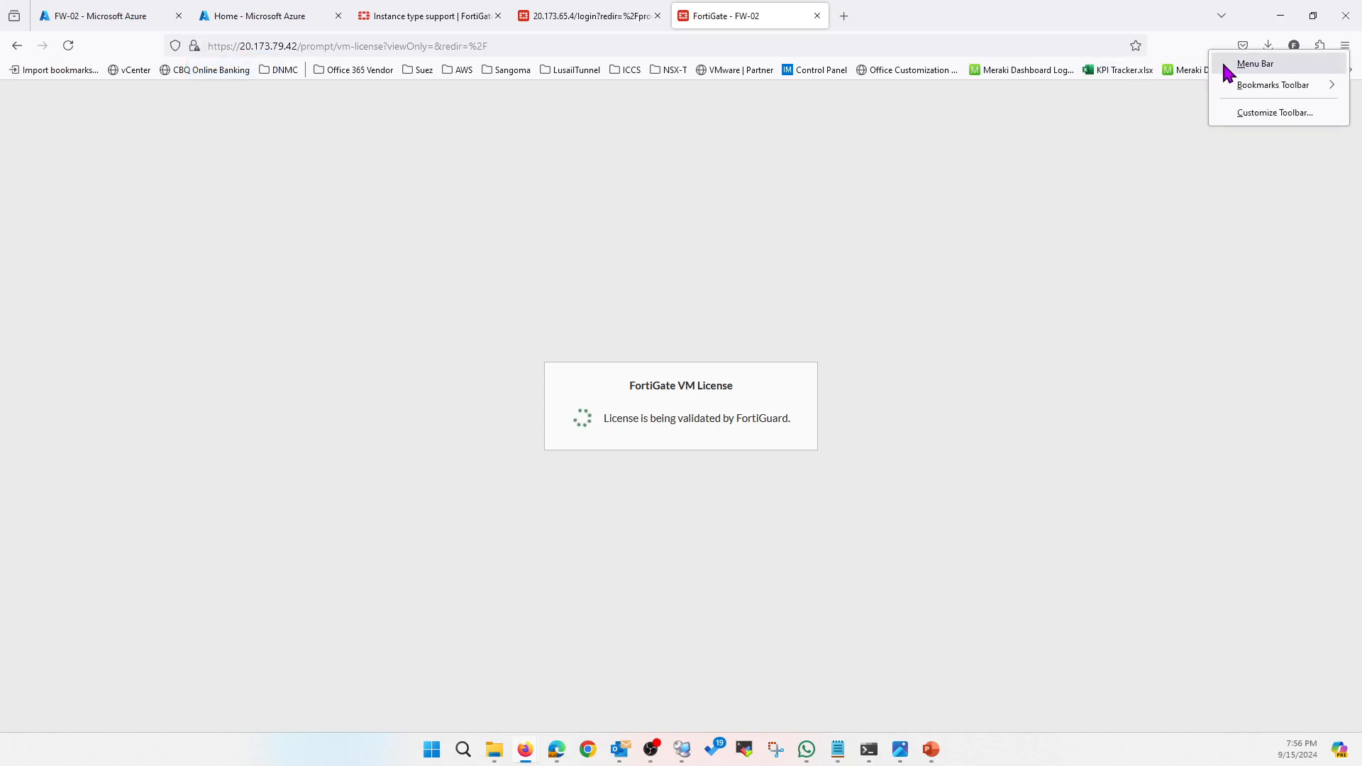
{"action": "mouse_move", "coordinate": [1220, 86]}
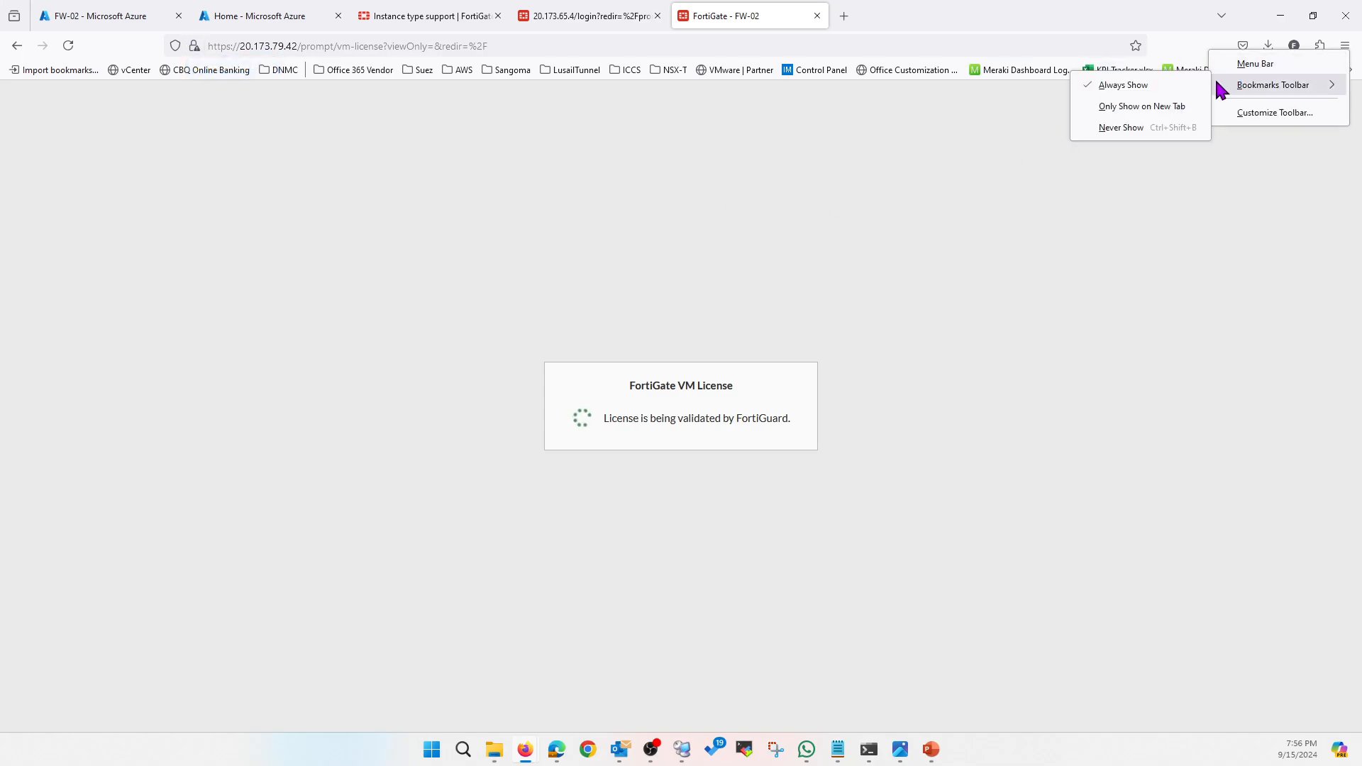
{"action": "left_click", "coordinate": [1126, 129]}
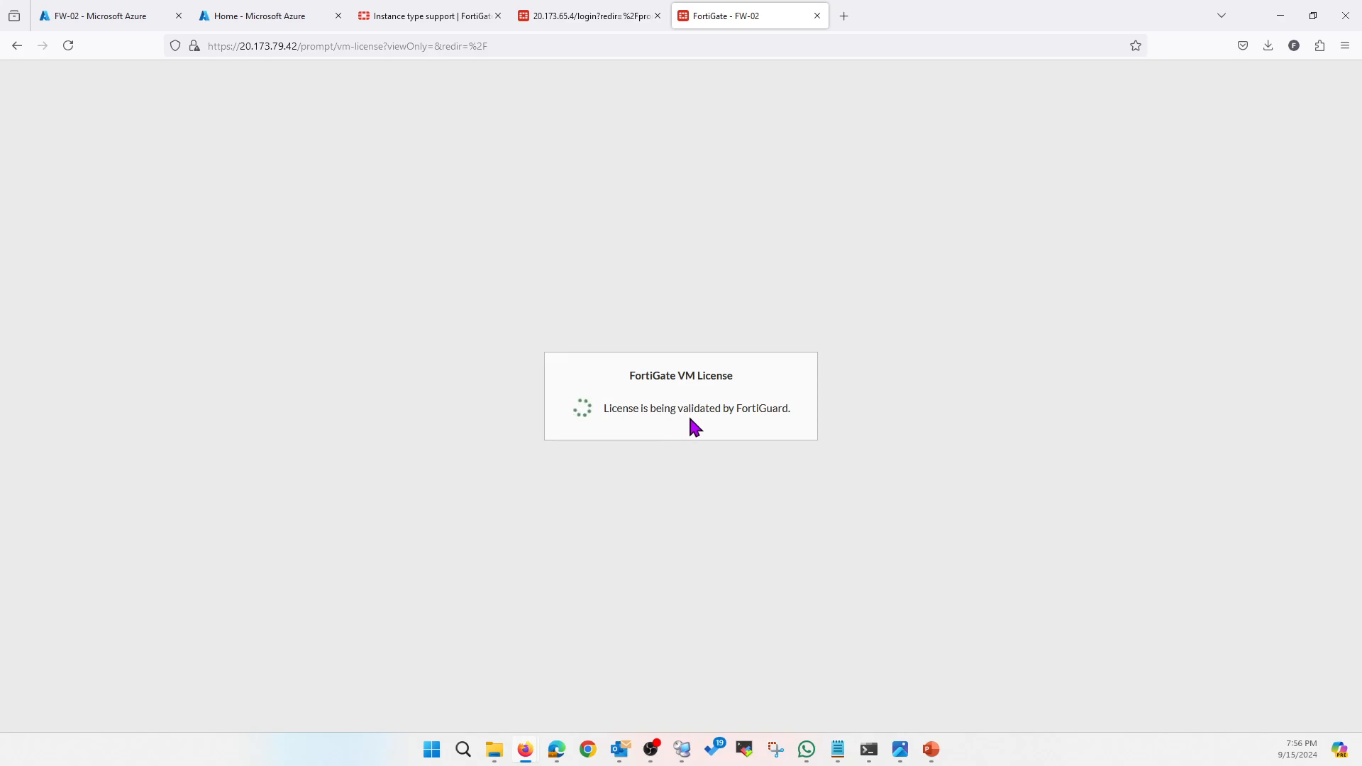
{"action": "left_click", "coordinate": [558, 20]}
{"action": "left_click", "coordinate": [656, 444]}
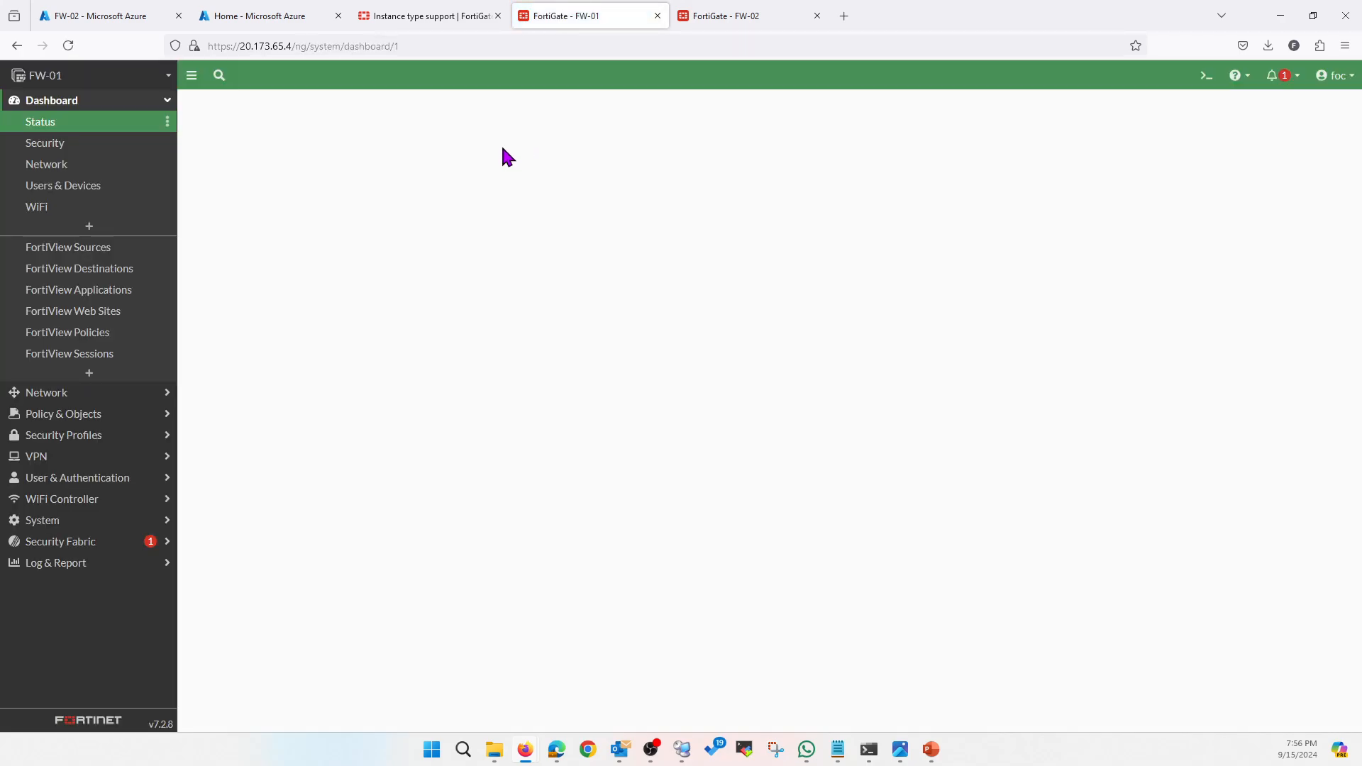
Check FW-01's interfaces list, refresh its Status dashboard, then return to FW-02's re-login page
{"action": "left_click", "coordinate": [72, 392]}
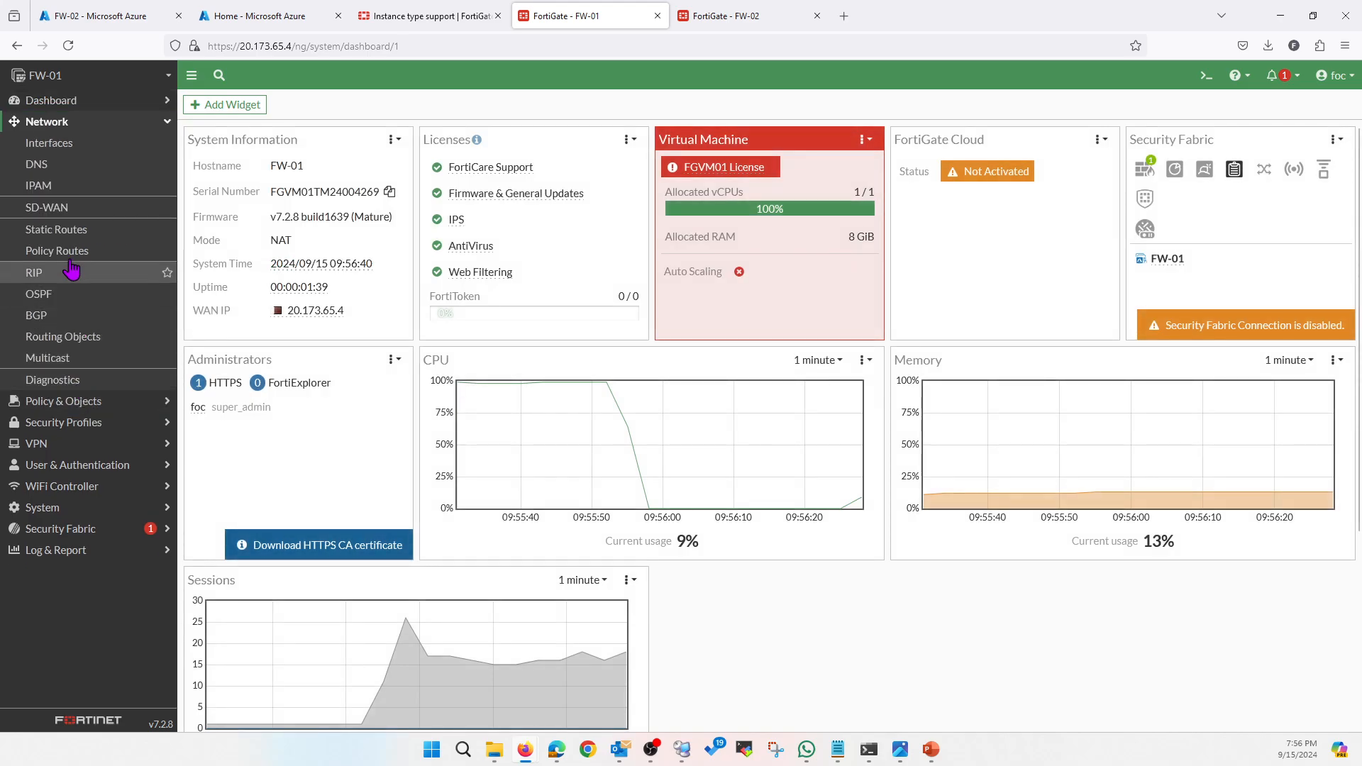
{"action": "left_click", "coordinate": [80, 147]}
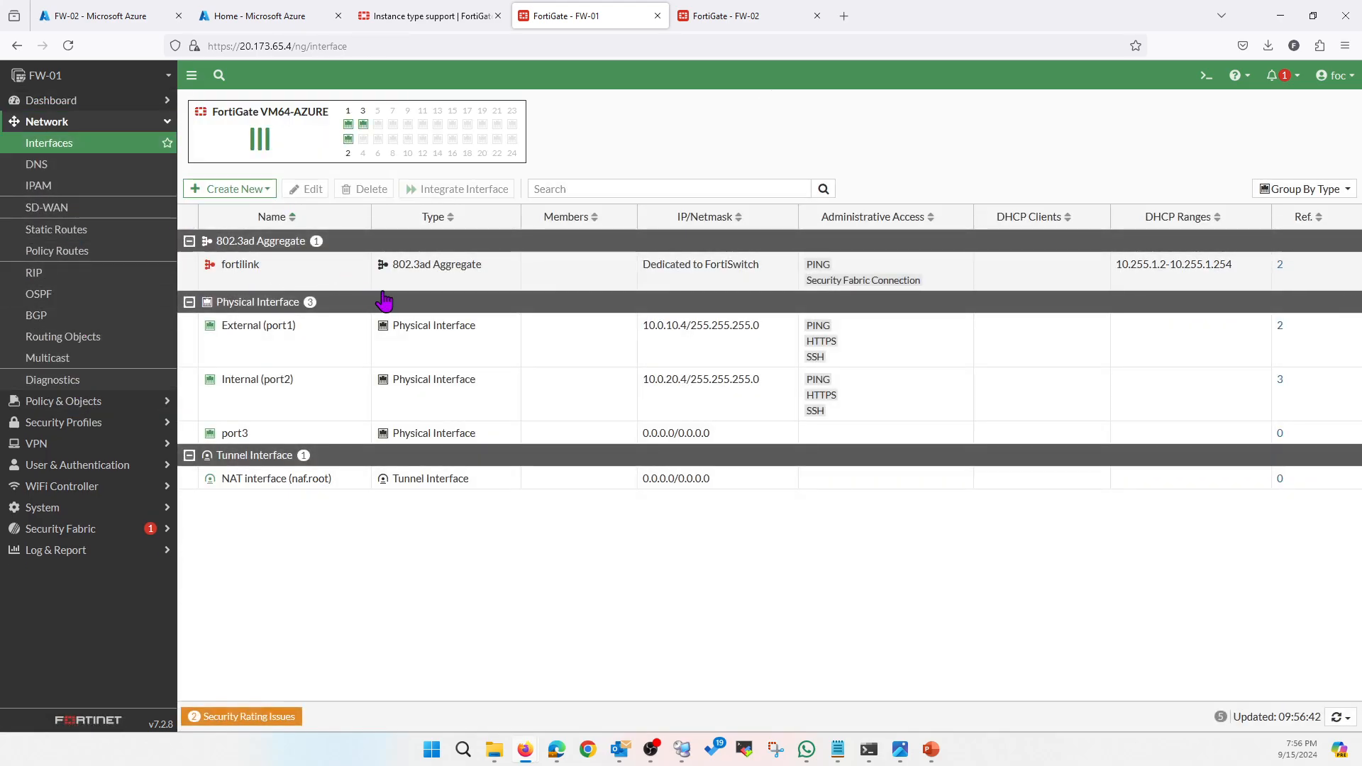
{"action": "left_click", "coordinate": [60, 102]}
{"action": "left_click", "coordinate": [65, 124]}
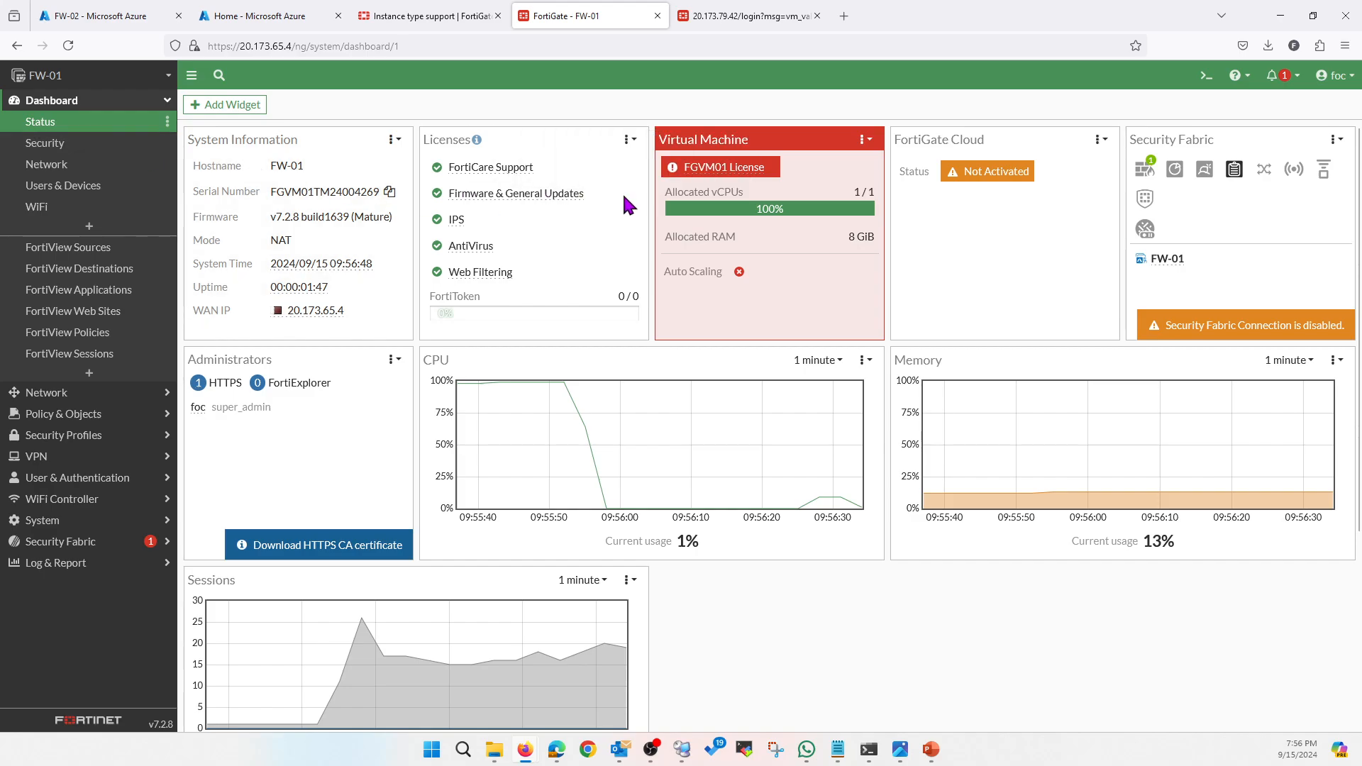
{"action": "mouse_move", "coordinate": [740, 172]}
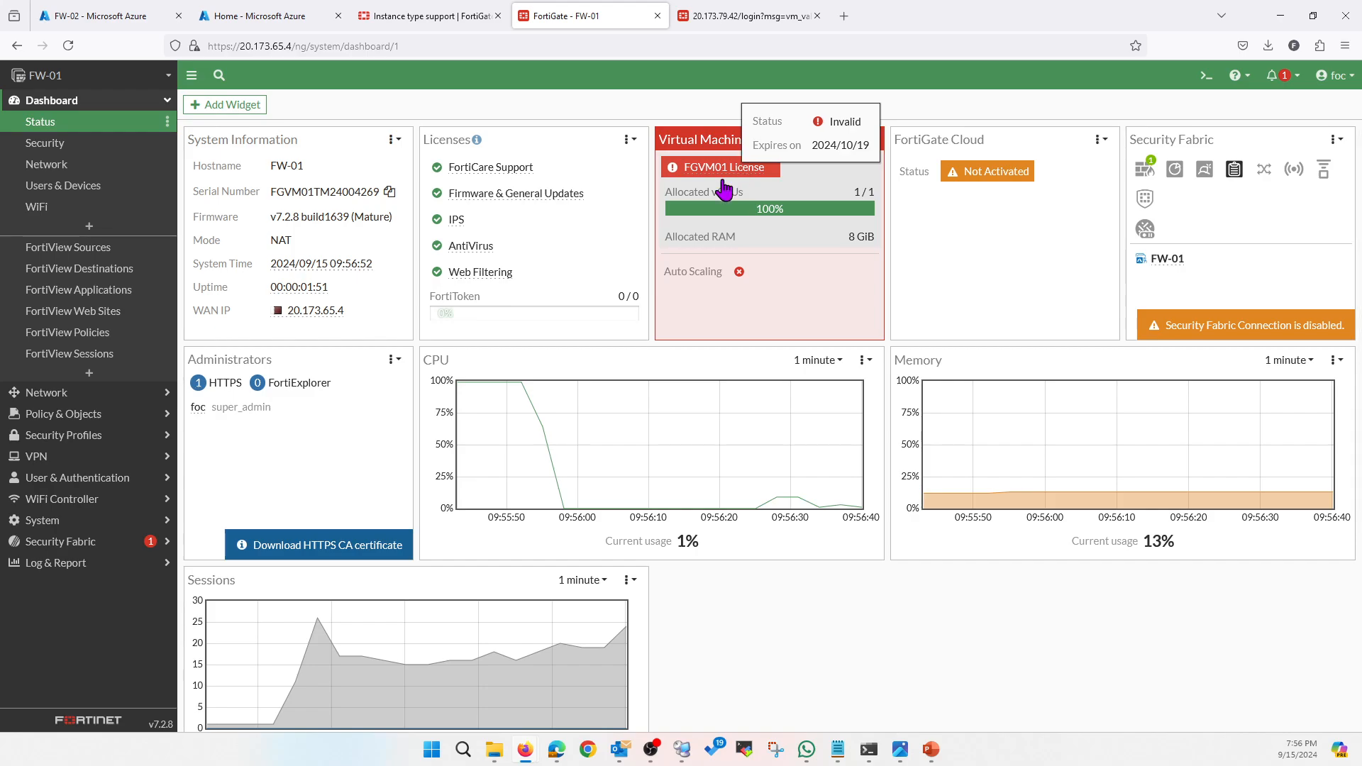
{"action": "left_click", "coordinate": [68, 47]}
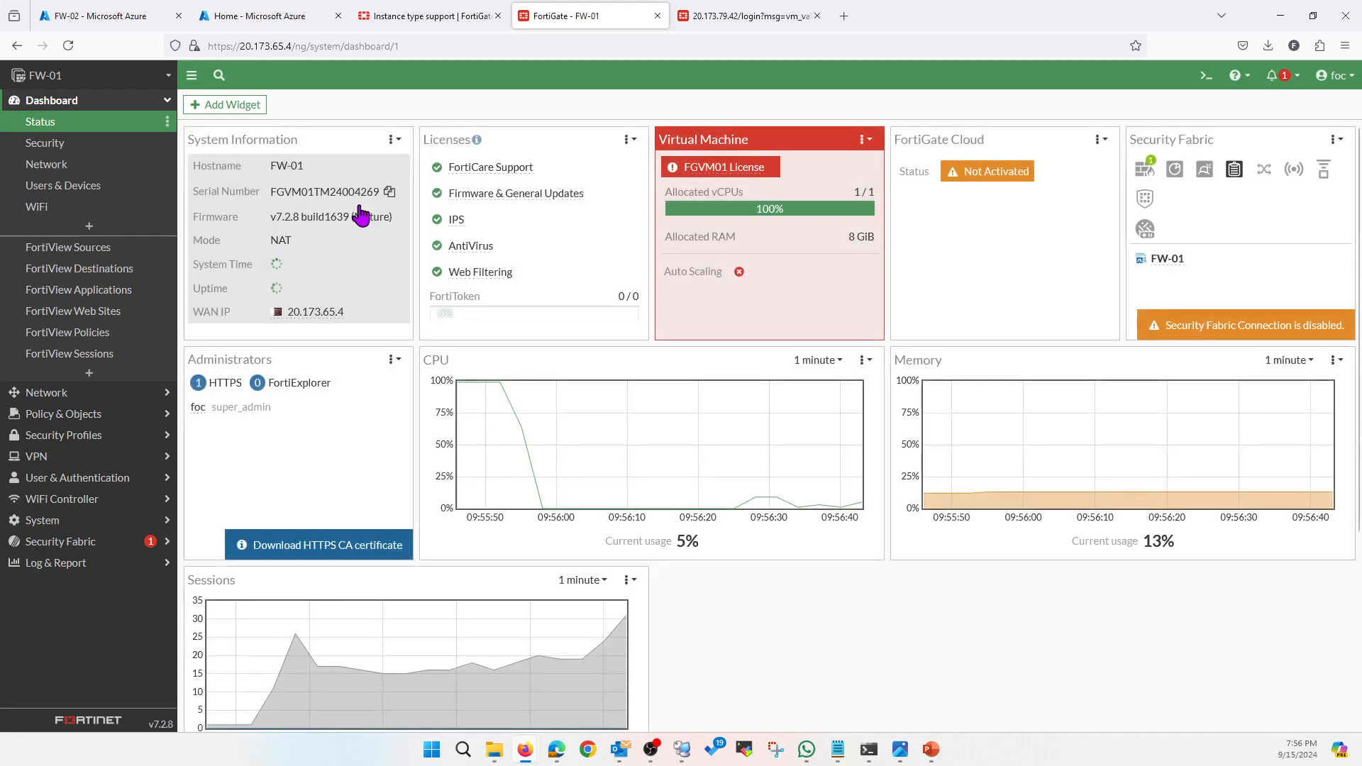
{"action": "mouse_move", "coordinate": [735, 177]}
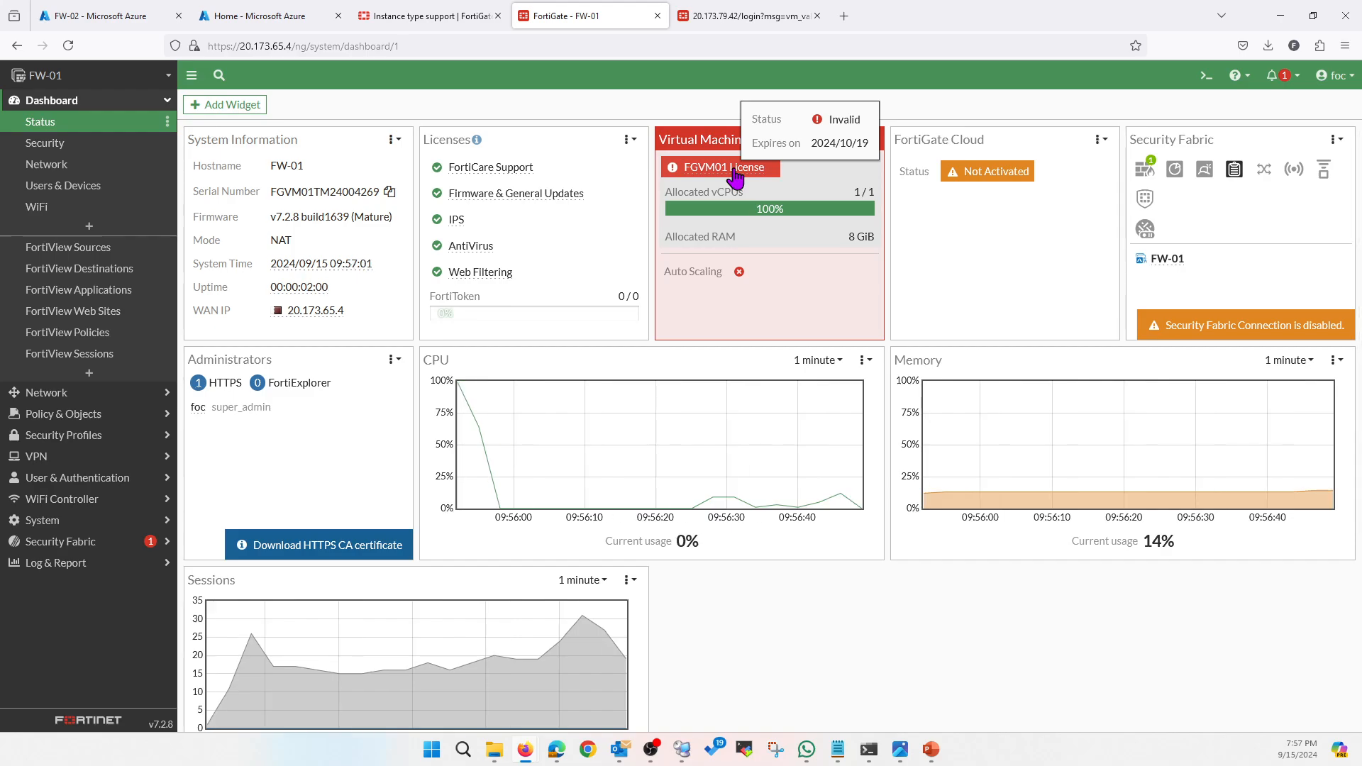
{"action": "left_click", "coordinate": [727, 17]}
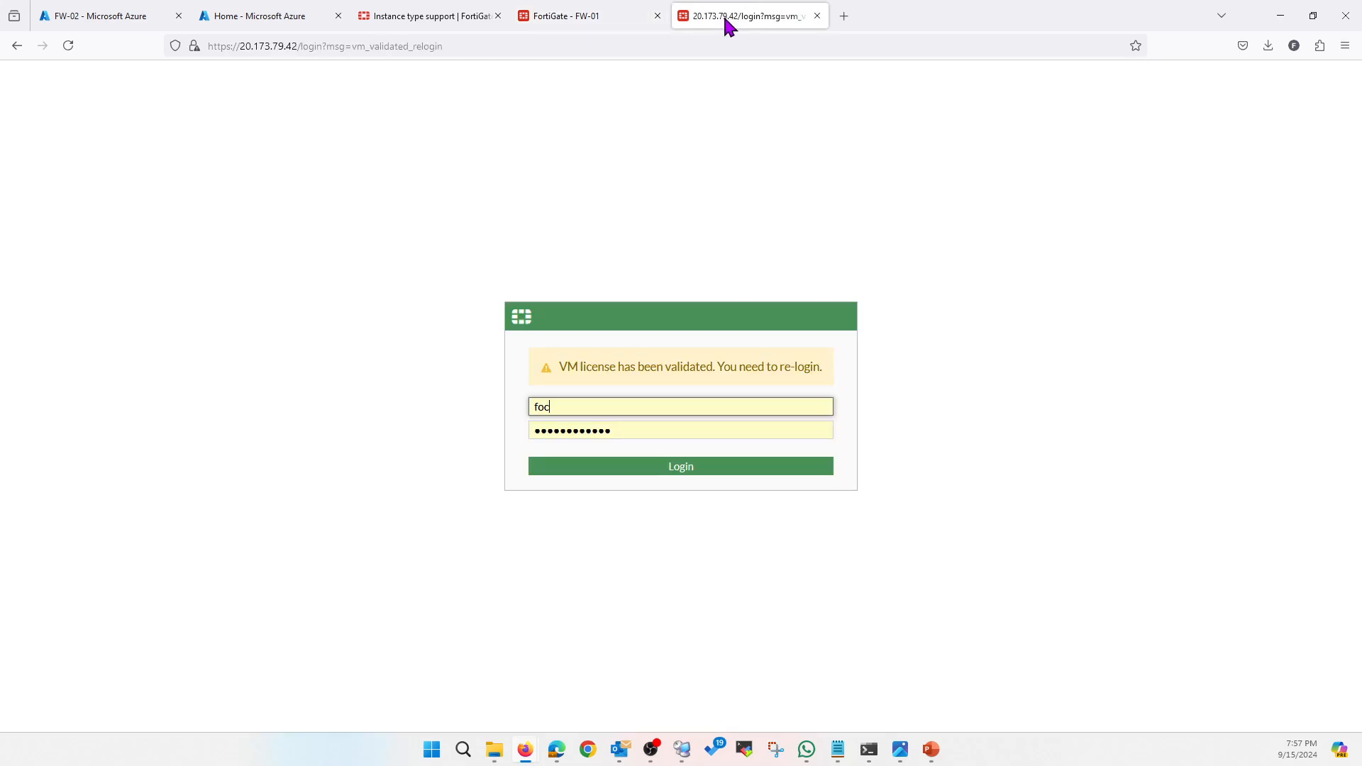
Log back in to FW-02 and disable automatic patch upgrades, acknowledging the warning
{"action": "left_click", "coordinate": [690, 465]}
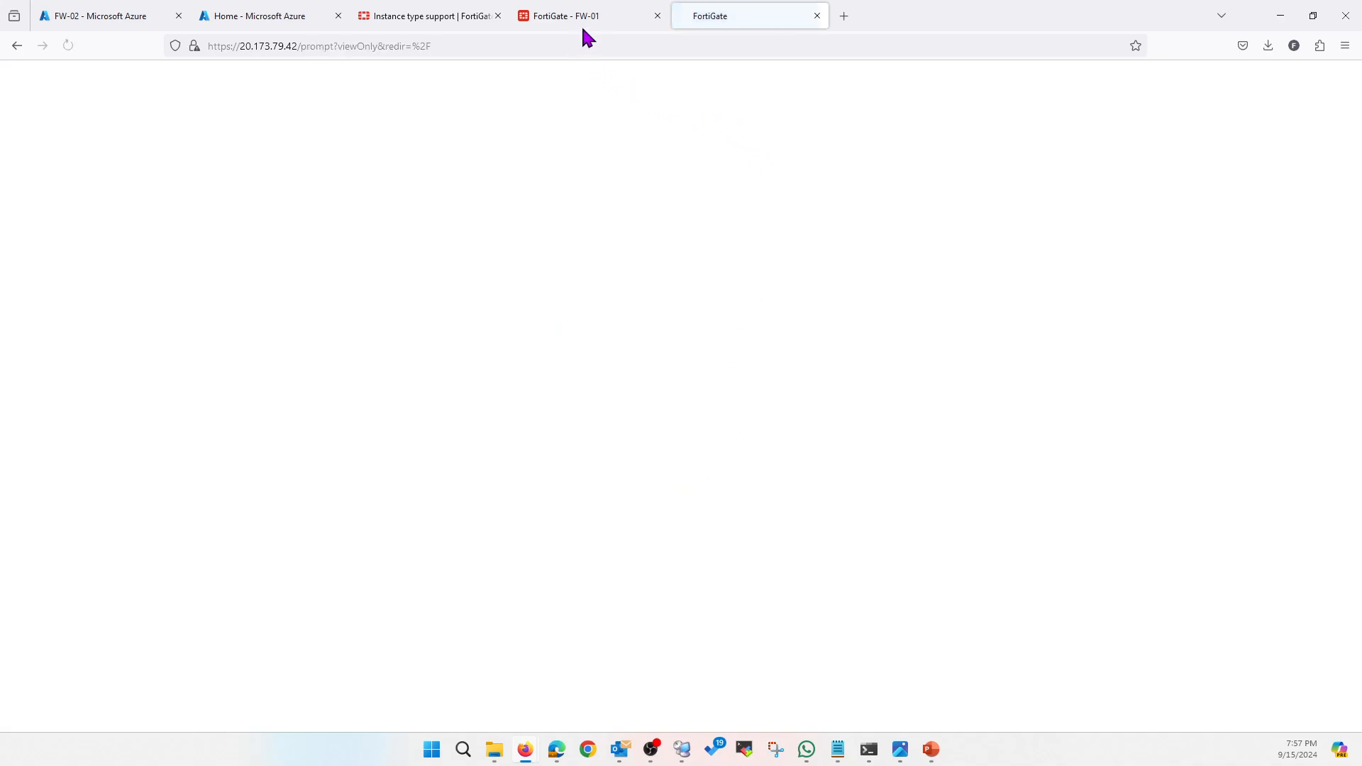
{"action": "left_click", "coordinate": [692, 472]}
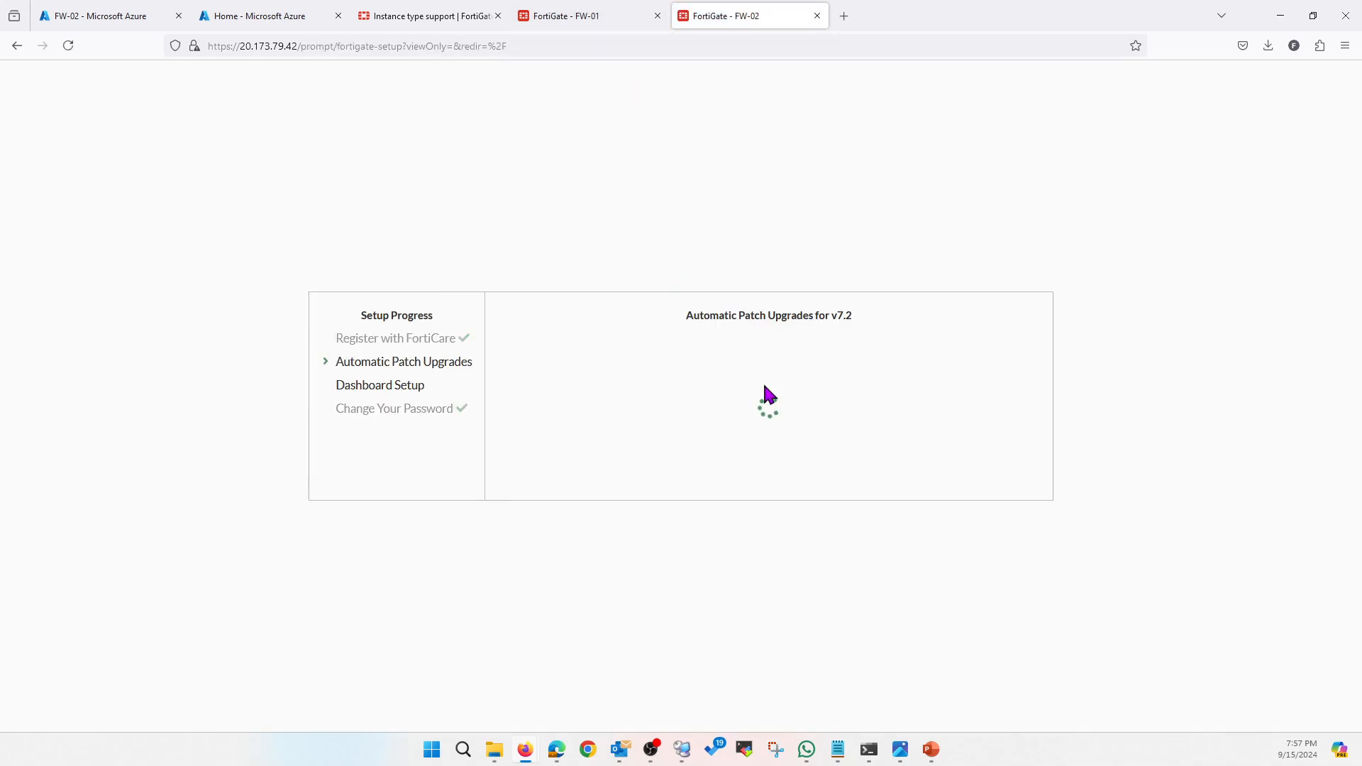
{"action": "left_click", "coordinate": [769, 476]}
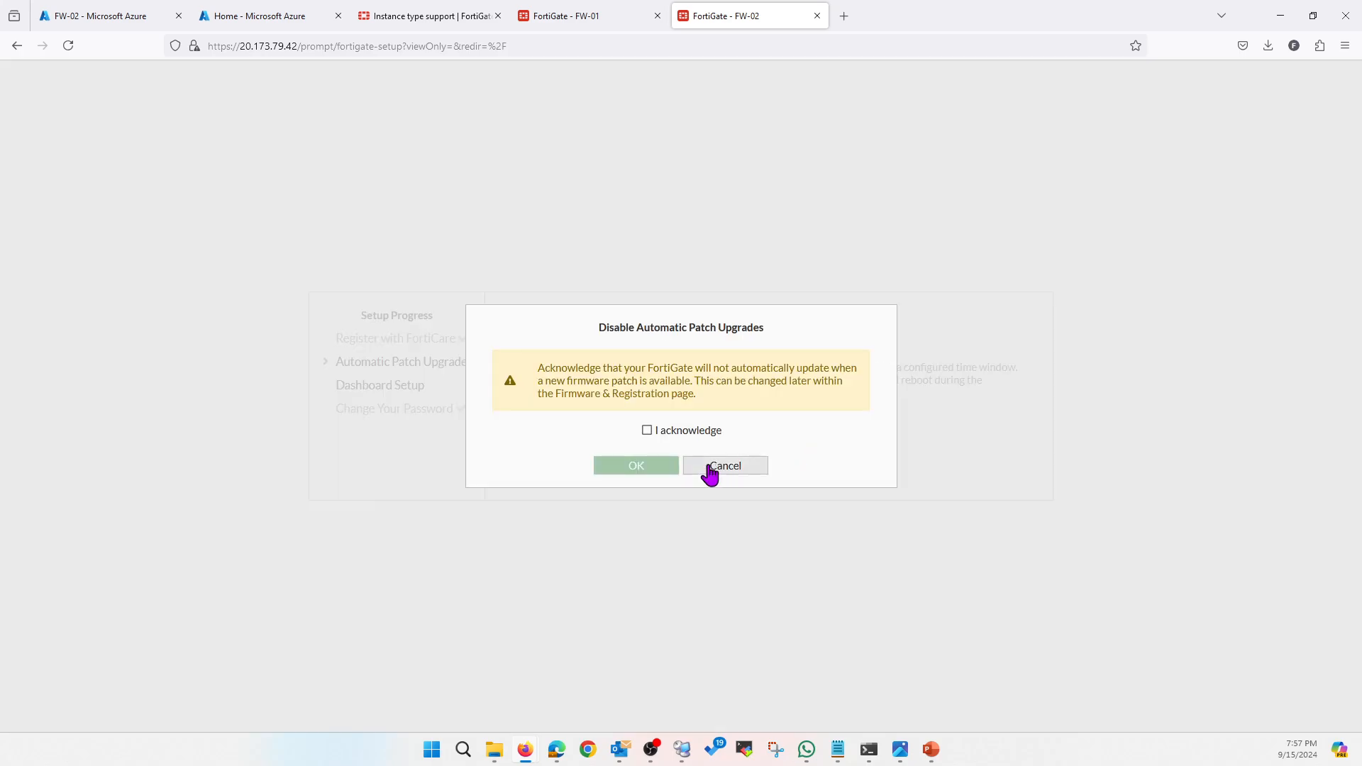
{"action": "left_click", "coordinate": [647, 430]}
{"action": "left_click", "coordinate": [638, 469]}
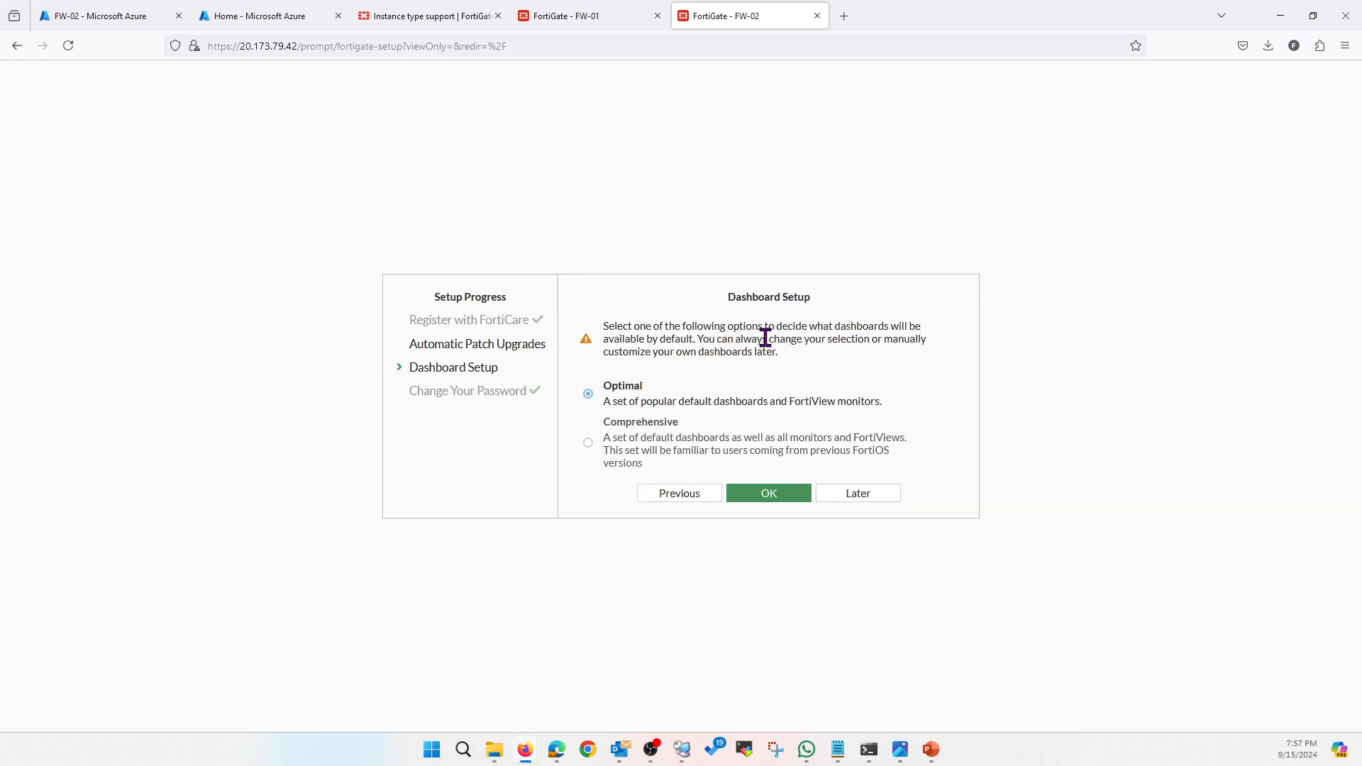
Keep the Optimal dashboard setup, dismiss the FortiOS 7.2.0 overview, and return to FW-01's dashboard
{"action": "left_click", "coordinate": [753, 497]}
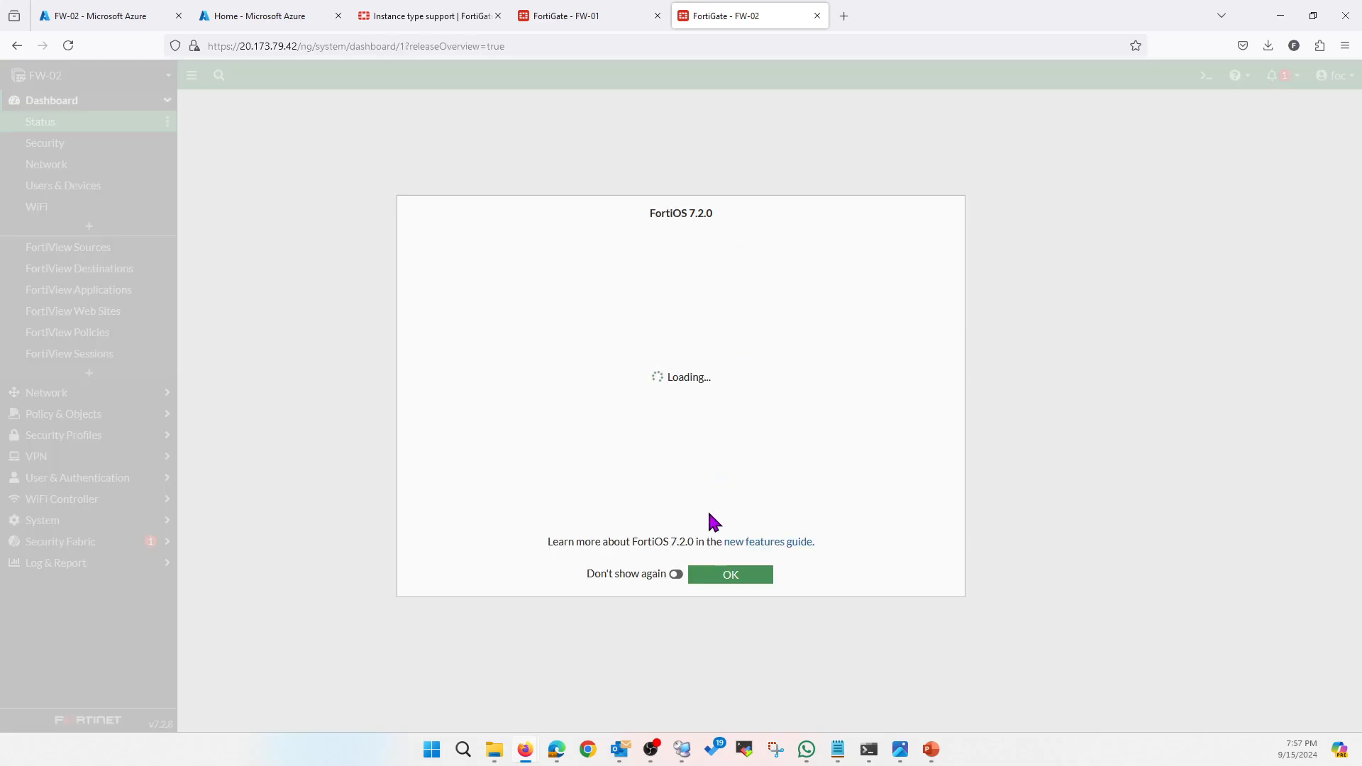
{"action": "left_click", "coordinate": [676, 573]}
{"action": "left_click", "coordinate": [718, 576]}
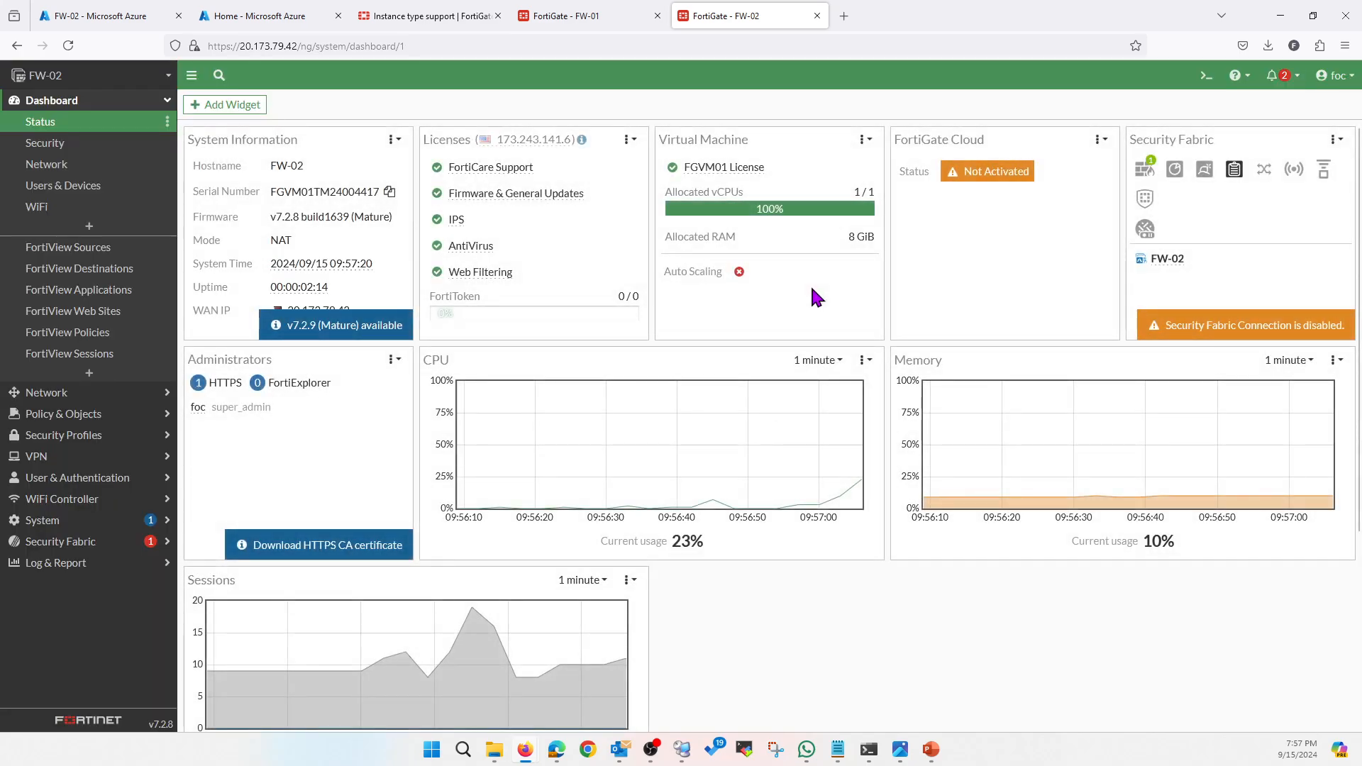
{"action": "mouse_move", "coordinate": [741, 182]}
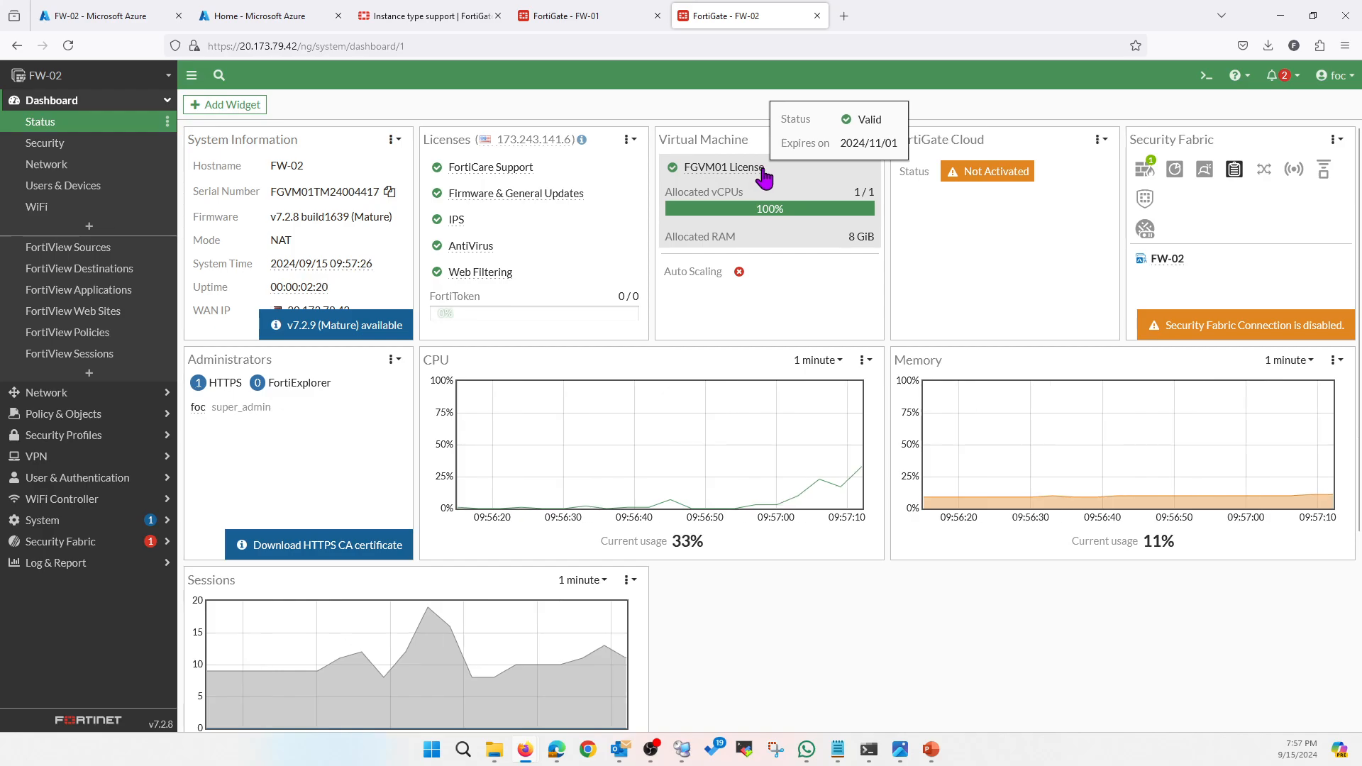
{"action": "left_click", "coordinate": [592, 32]}
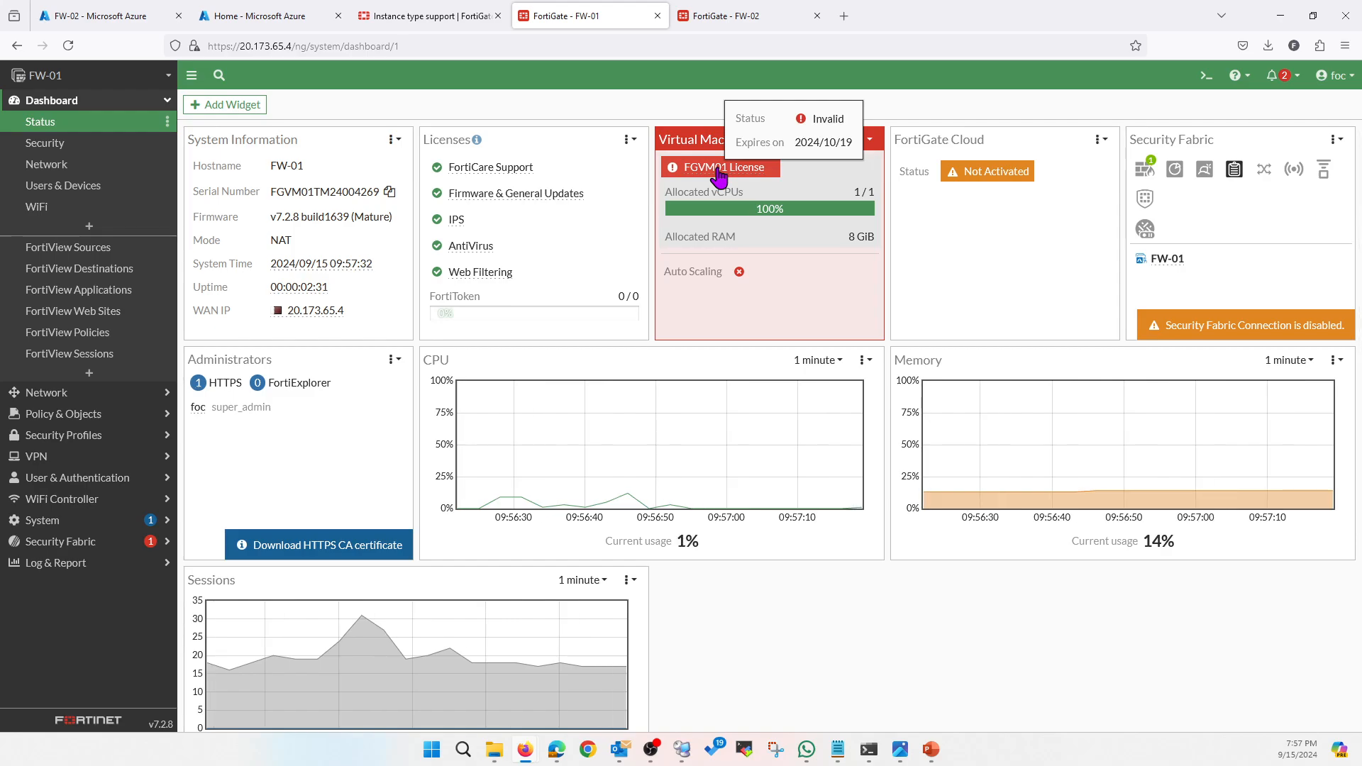
Open FW-01's Network > Interfaces list, where port3 still shows 0.0.0.0/0.0.0.0
{"action": "left_click", "coordinate": [737, 21]}
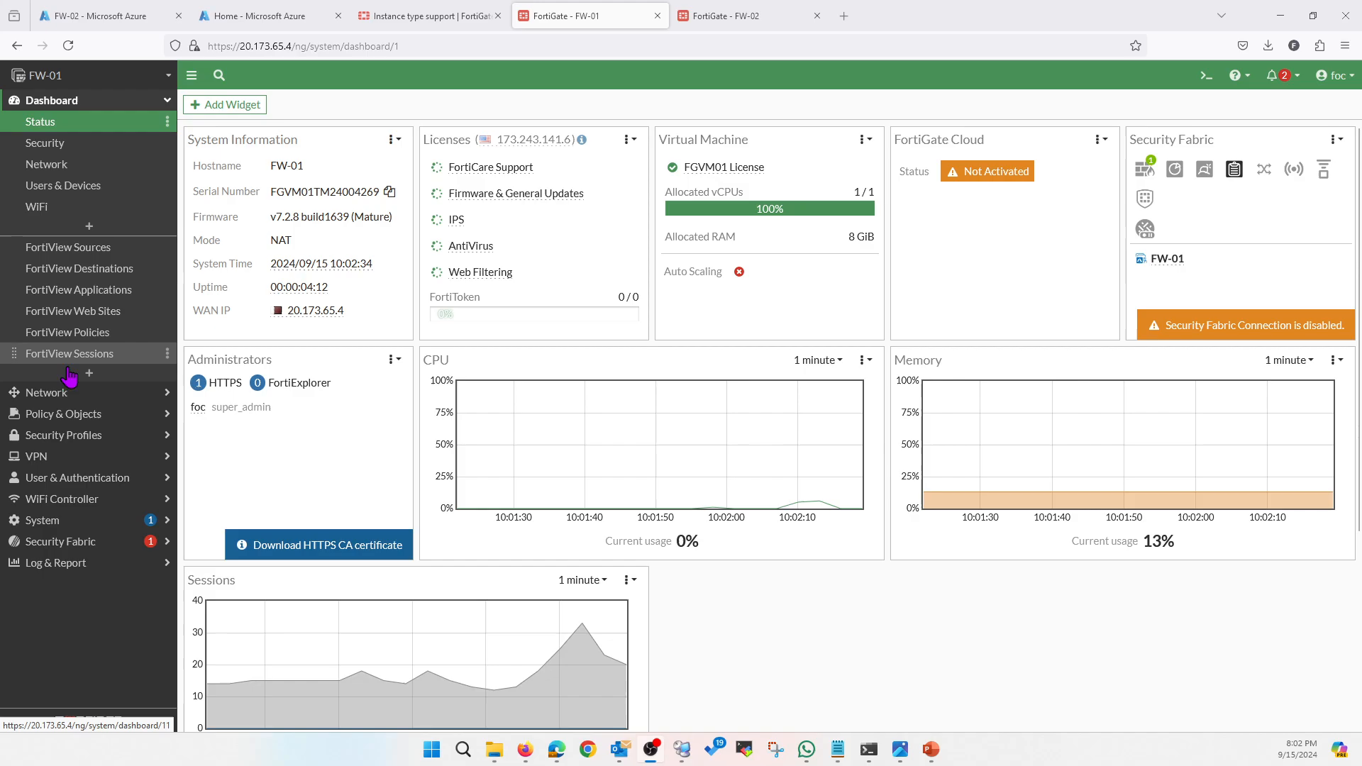
{"action": "left_click", "coordinate": [65, 392]}
{"action": "left_click", "coordinate": [87, 145]}
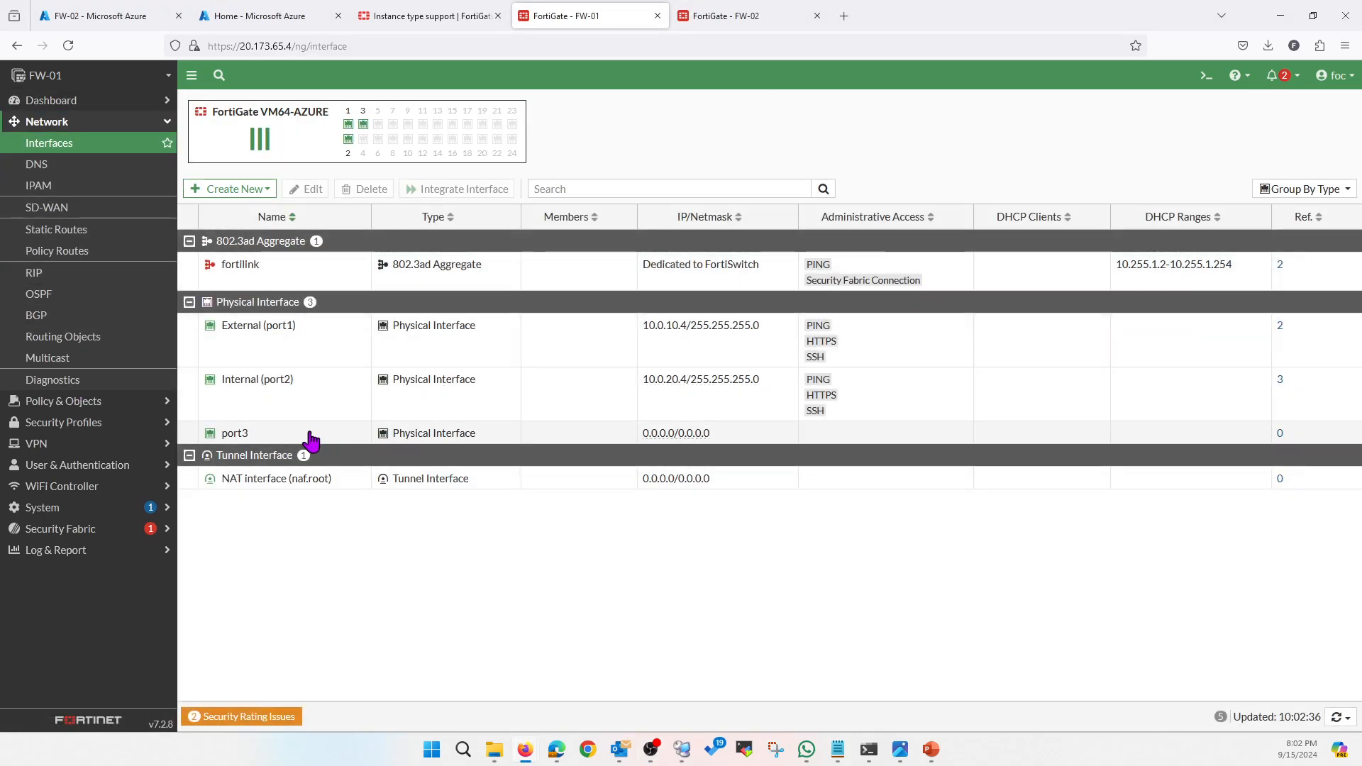
Set port3 to obtain its address by DHCP without a default gateway, save, and refresh the interfaces list
{"action": "double_click", "coordinate": [310, 440]}
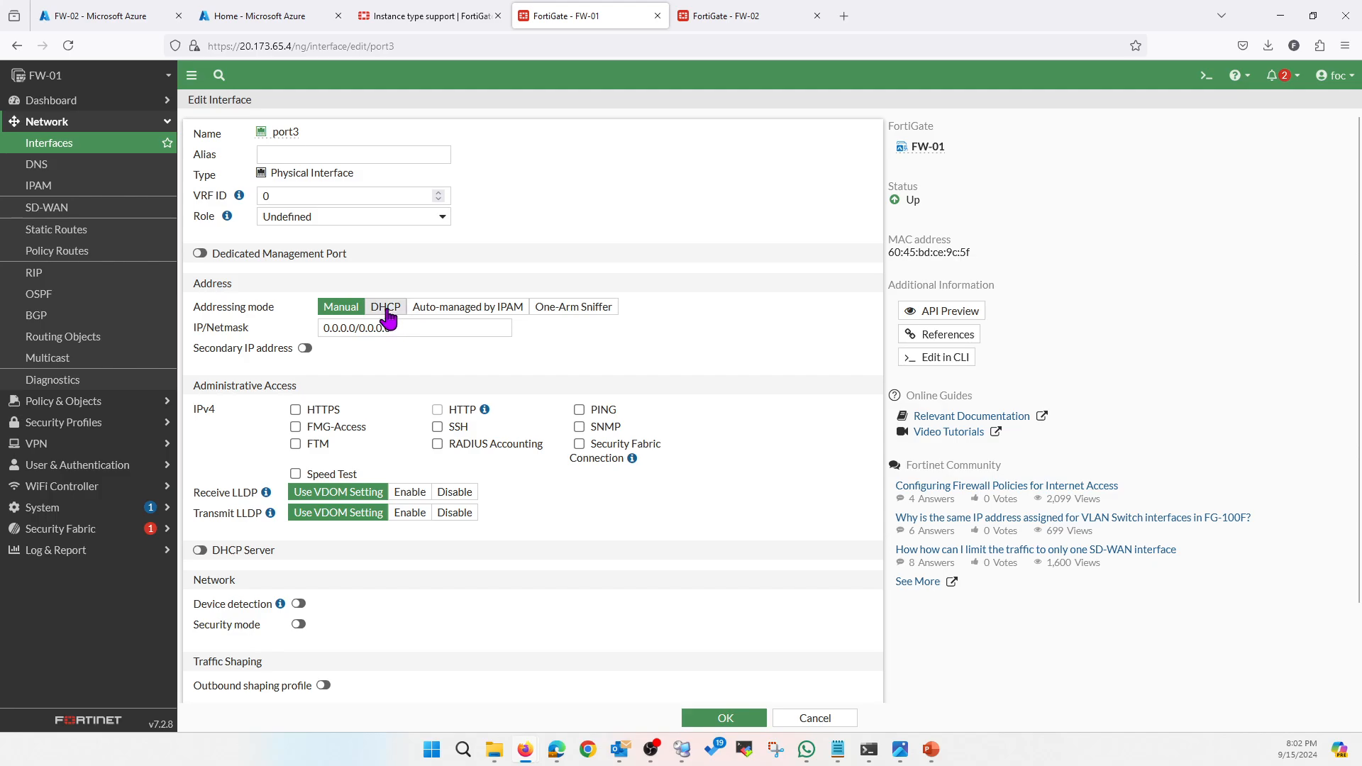
{"action": "left_click", "coordinate": [387, 308]}
{"action": "left_click", "coordinate": [412, 315]}
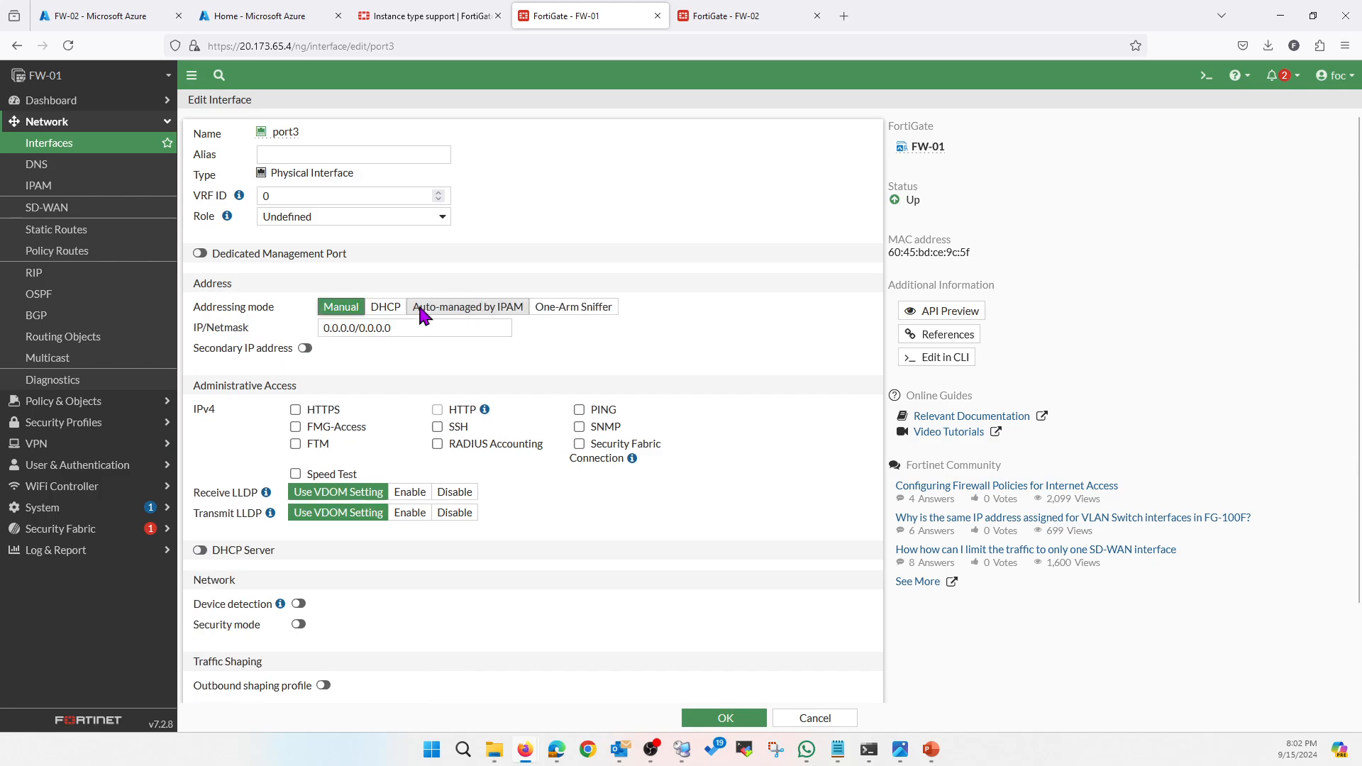
{"action": "left_click", "coordinate": [414, 328]}
{"action": "left_click_drag", "start_coordinate": [414, 327], "coordinate": [318, 332]}
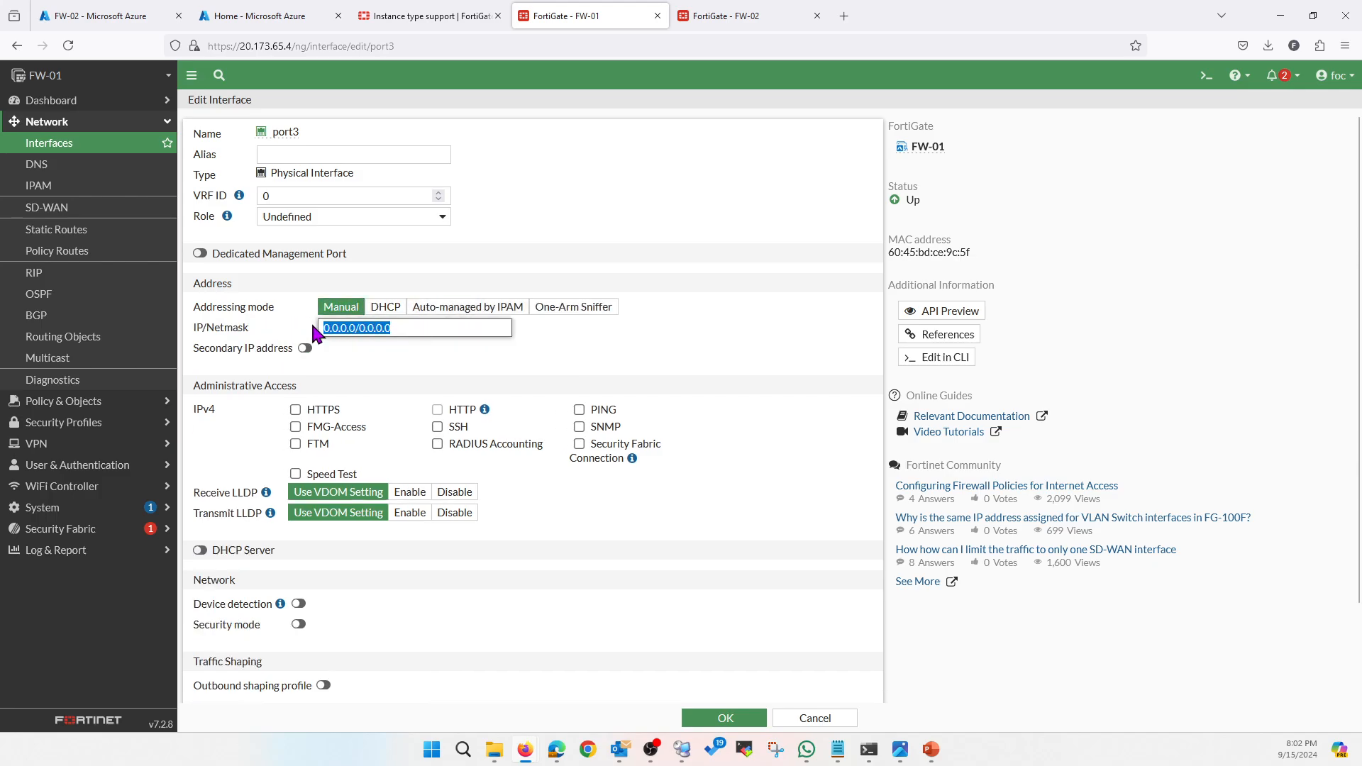
{"action": "left_click", "coordinate": [388, 309]}
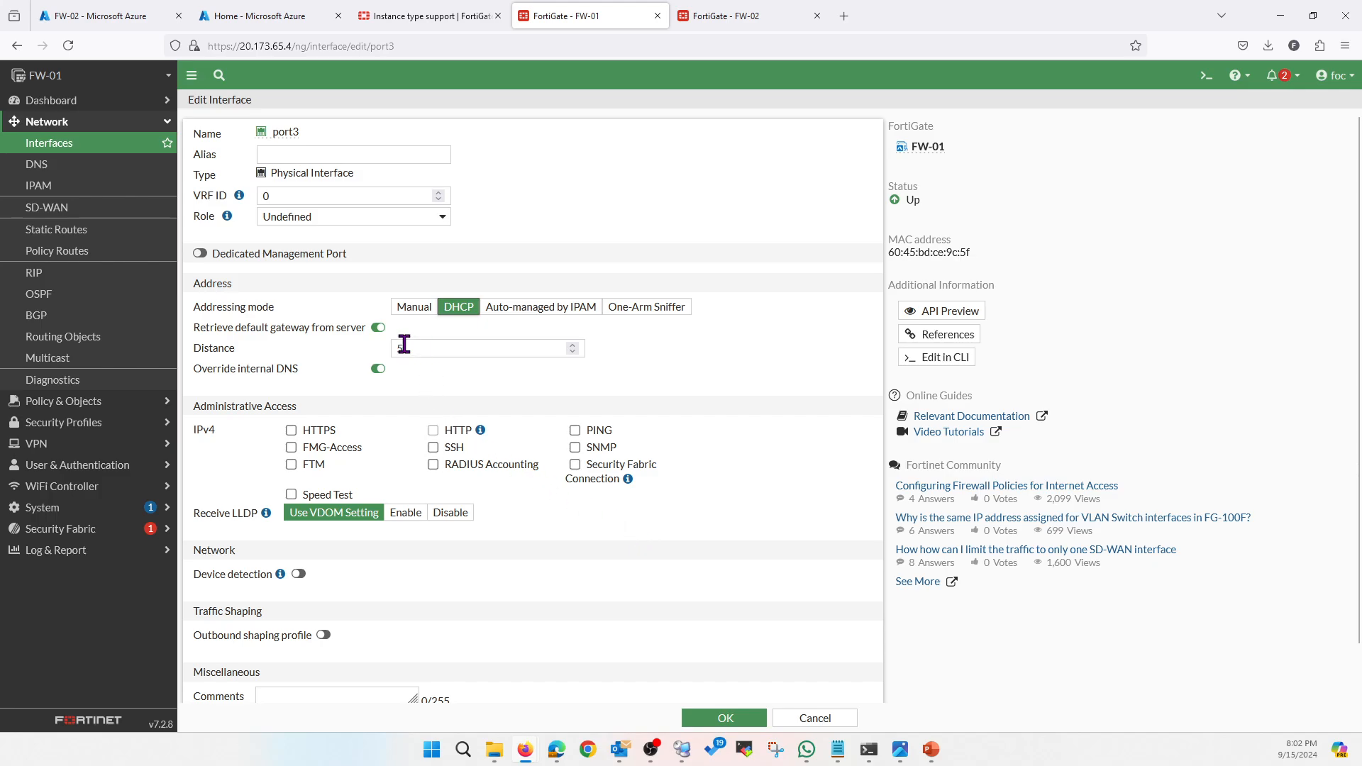
{"action": "left_click", "coordinate": [378, 327]}
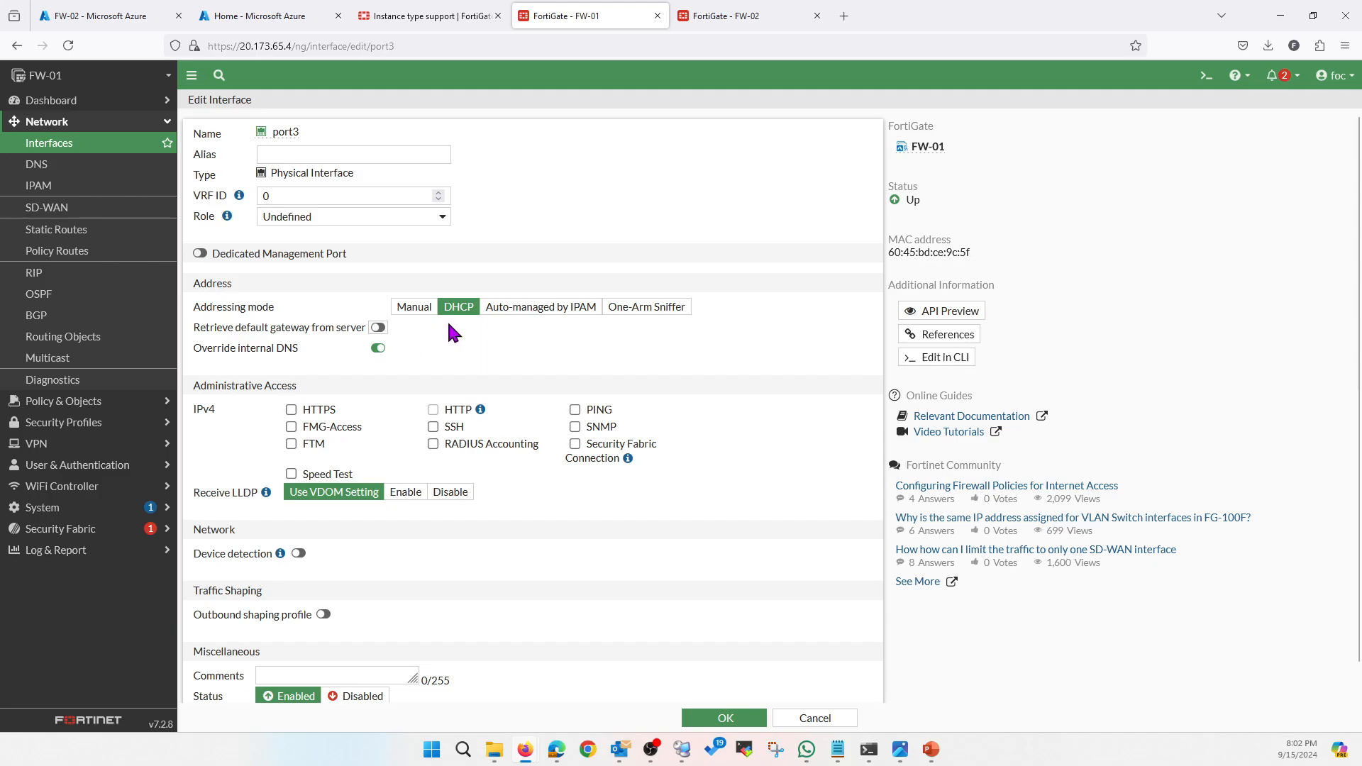
{"action": "left_click", "coordinate": [732, 726]}
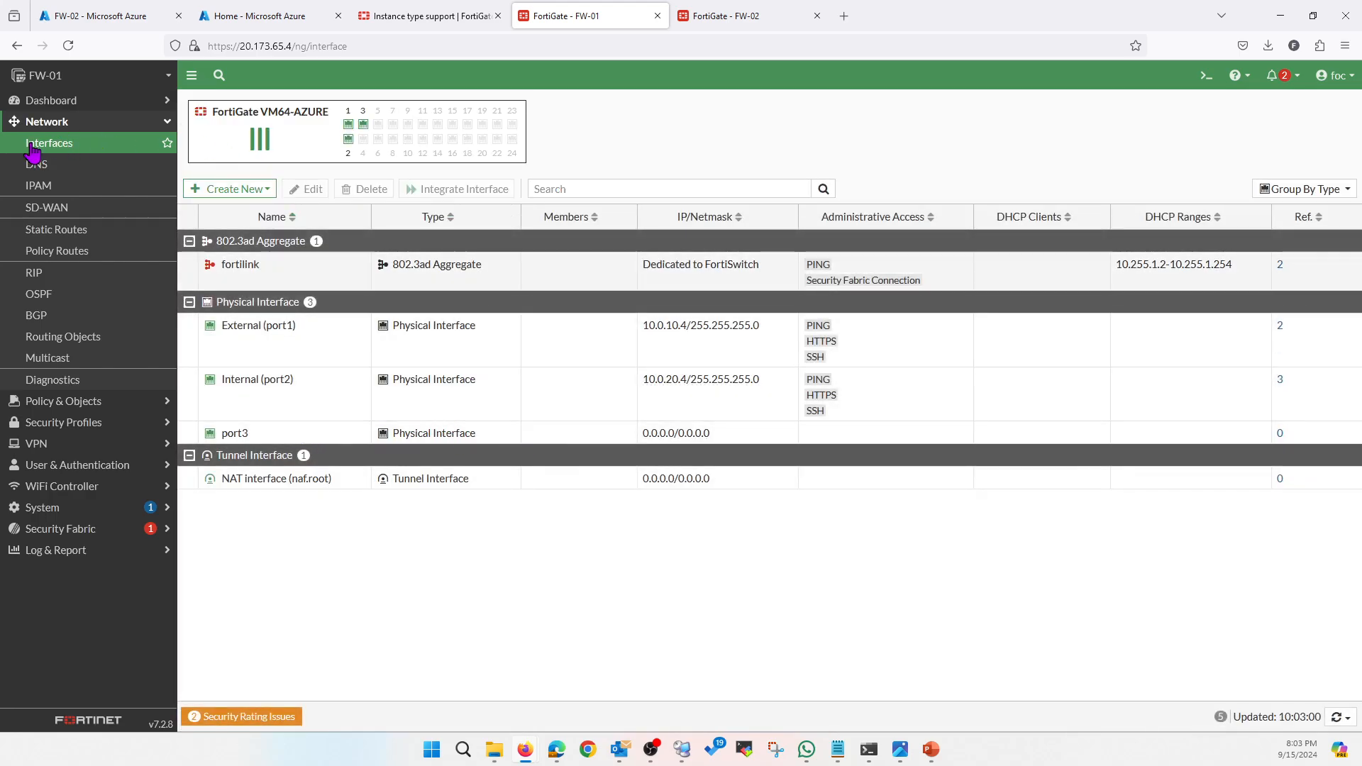
{"action": "left_click", "coordinate": [69, 47]}
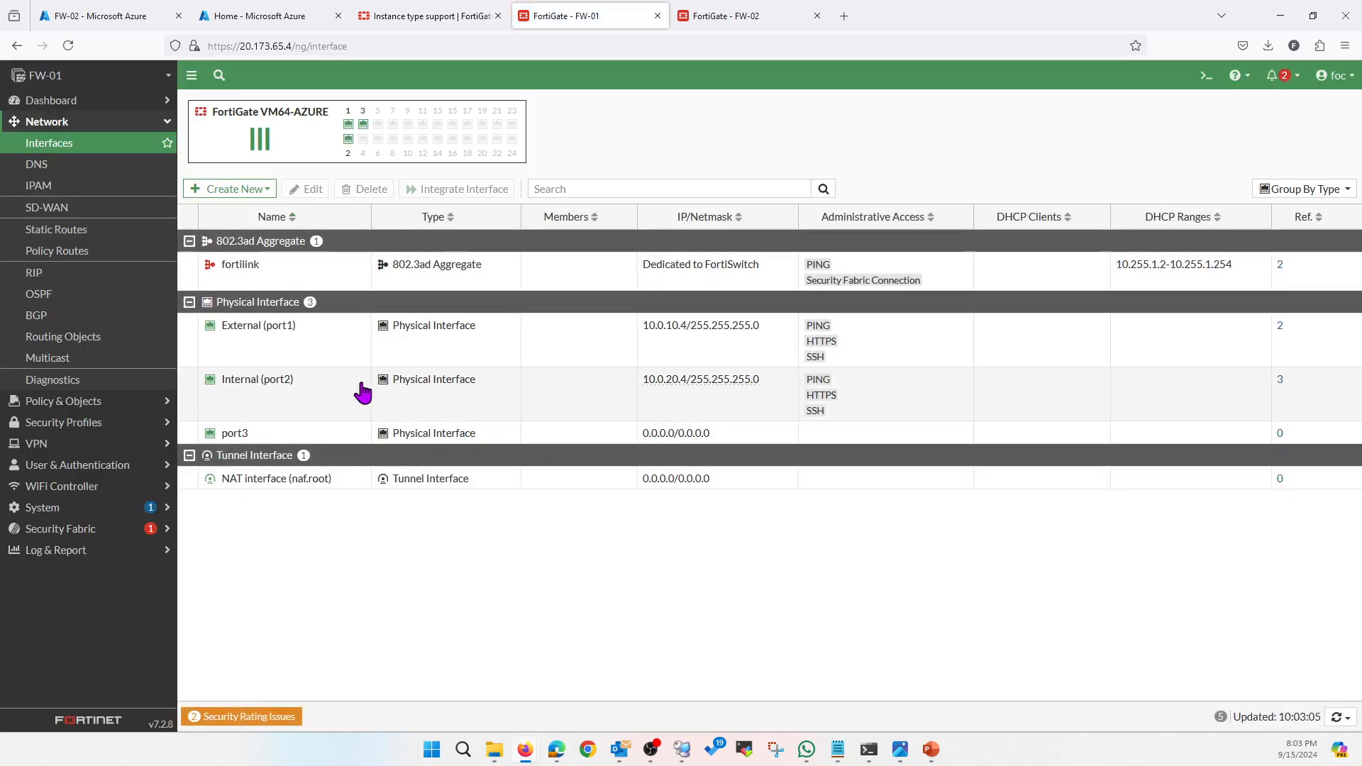
{"action": "left_click", "coordinate": [51, 166]}
{"action": "left_click", "coordinate": [54, 150]}
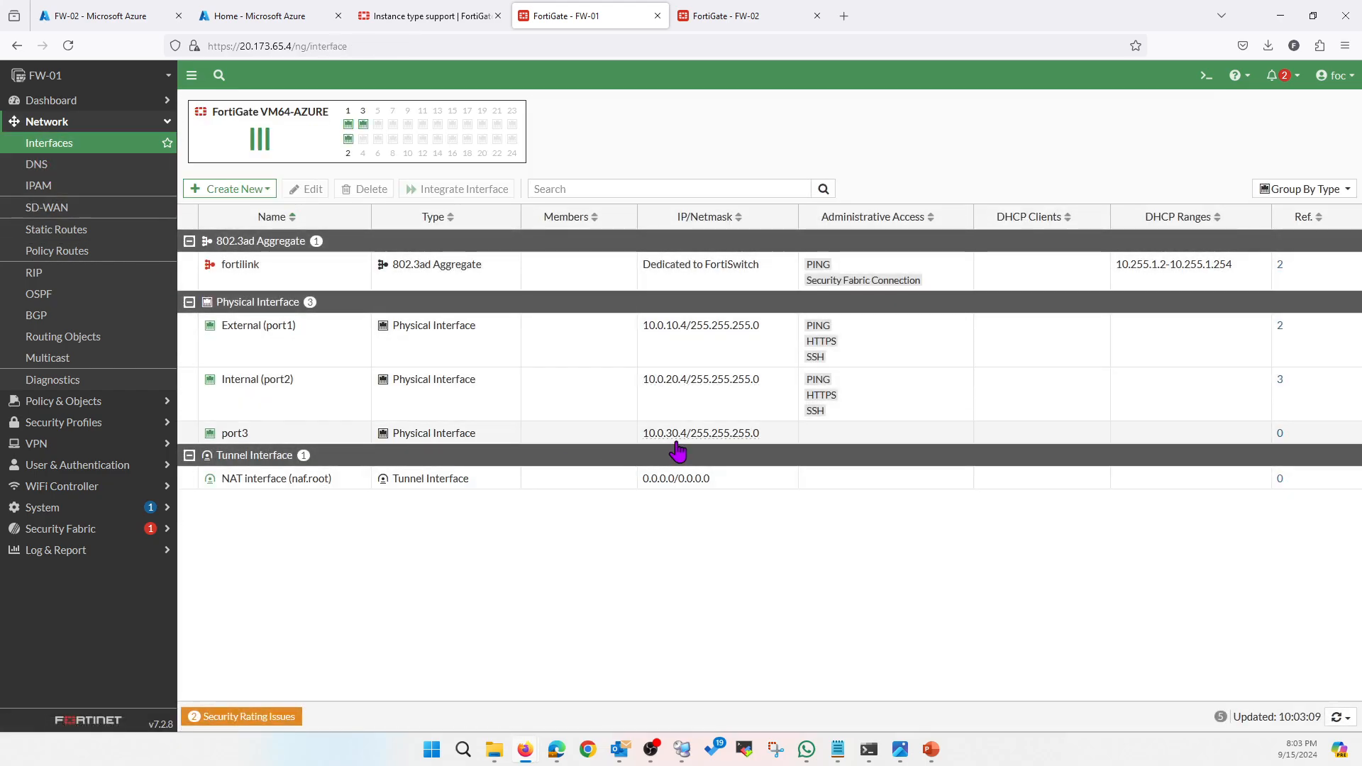
Make port3's 10.0.30.4 address static, alias it Mgmt, and allow PING, HTTPS, HTTP and SSH
{"action": "double_click", "coordinate": [283, 434]}
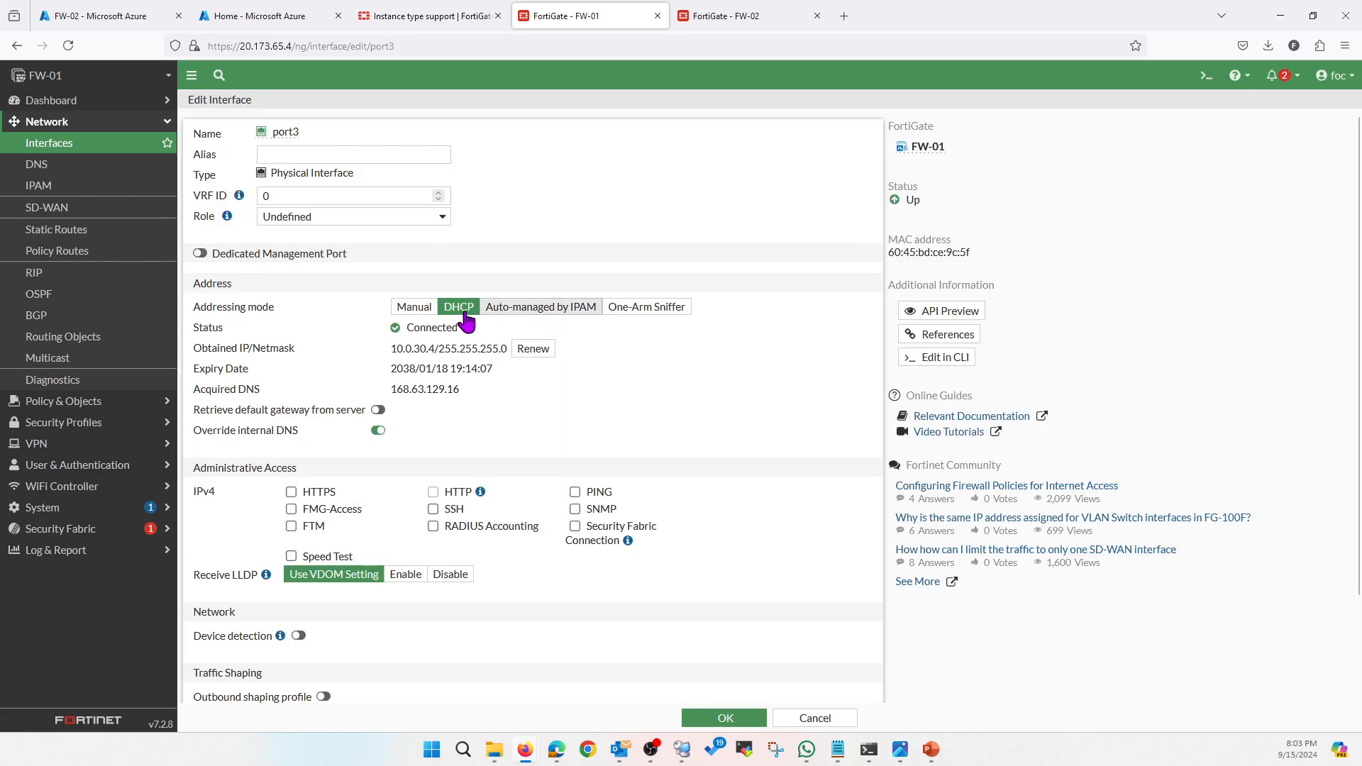
{"action": "left_click", "coordinate": [415, 306]}
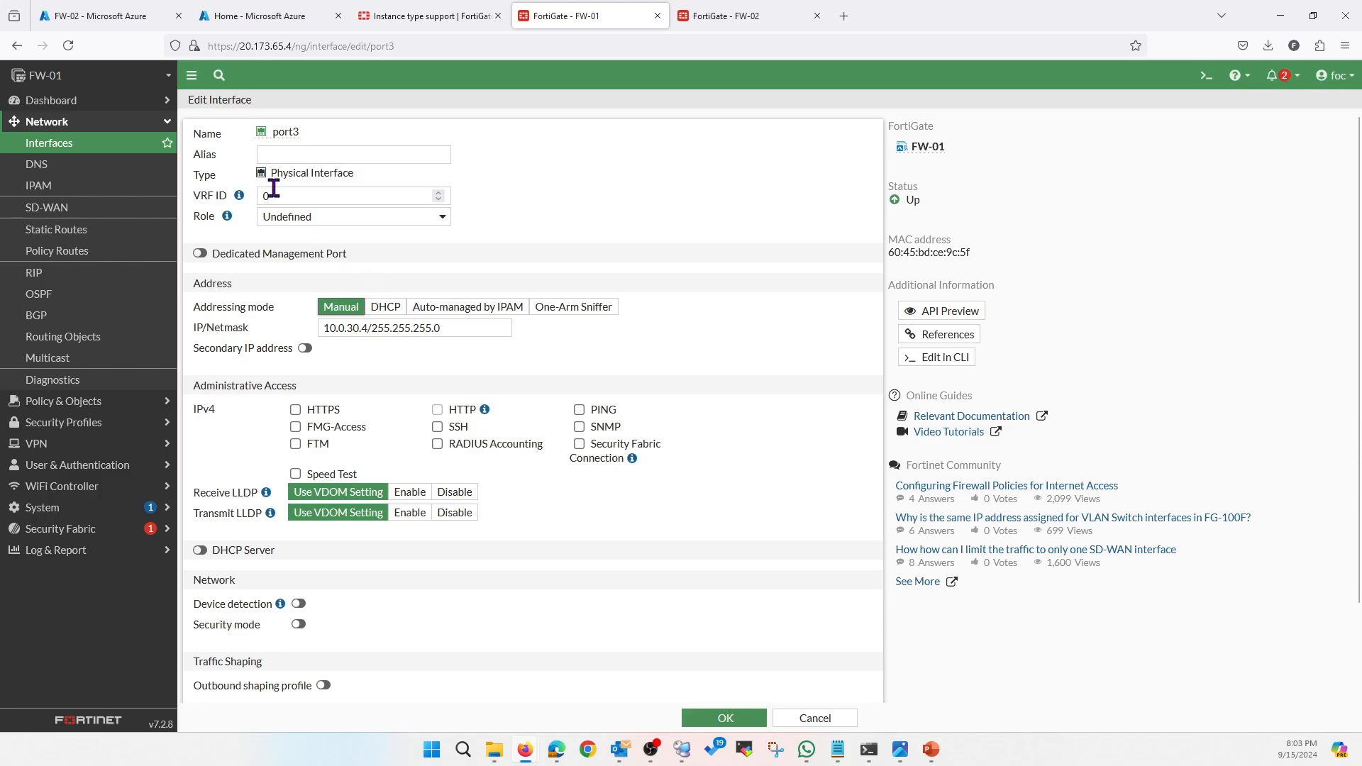
{"action": "left_click", "coordinate": [296, 156]}
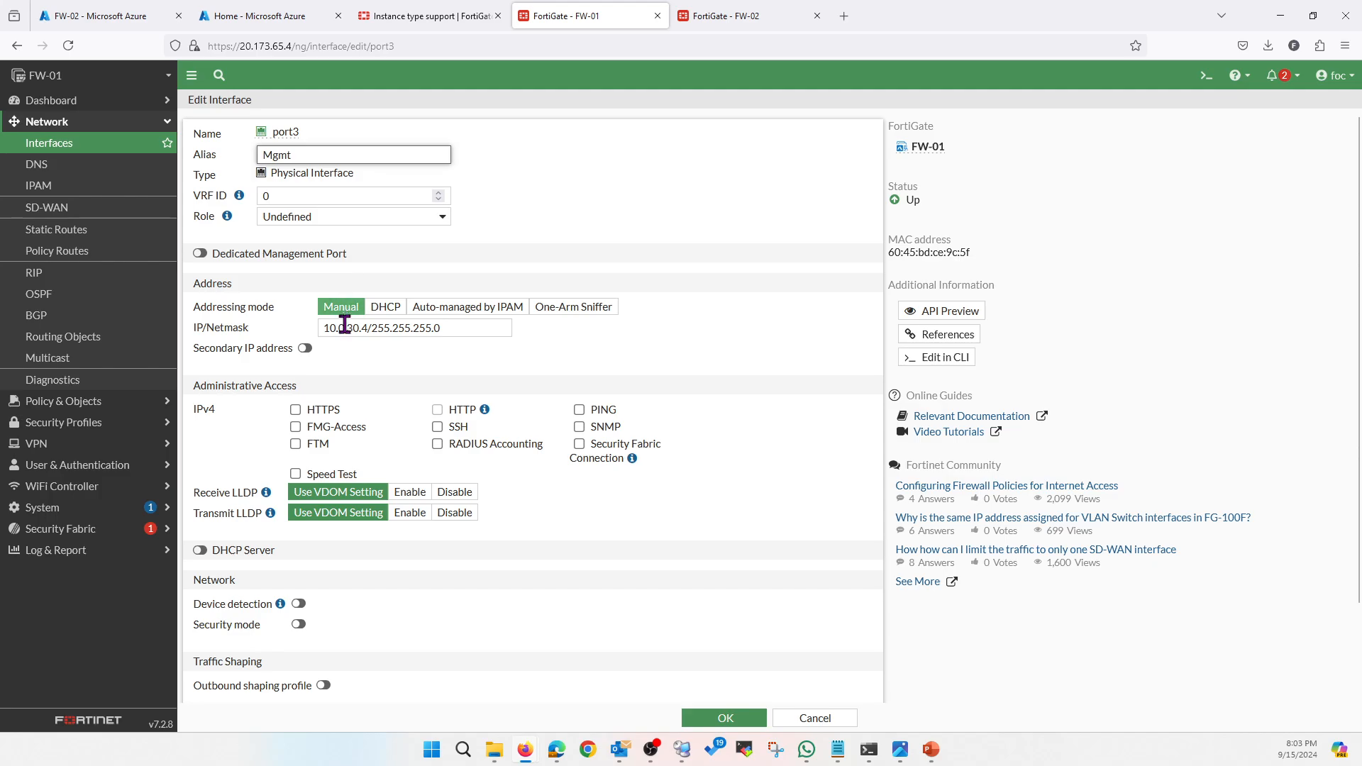
{"action": "left_click", "coordinate": [579, 410]}
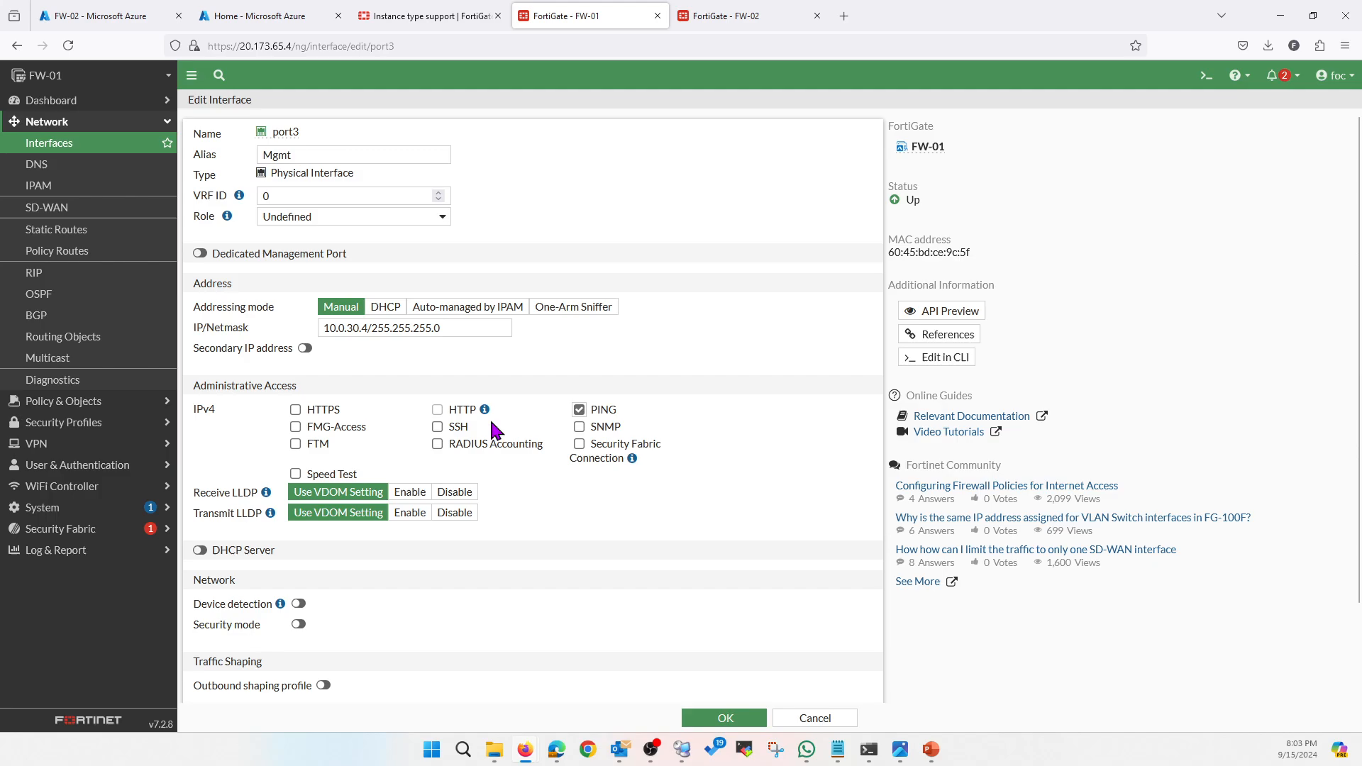
{"action": "left_click", "coordinate": [296, 410]}
{"action": "left_click", "coordinate": [438, 427]}
{"action": "left_click", "coordinate": [721, 718]}
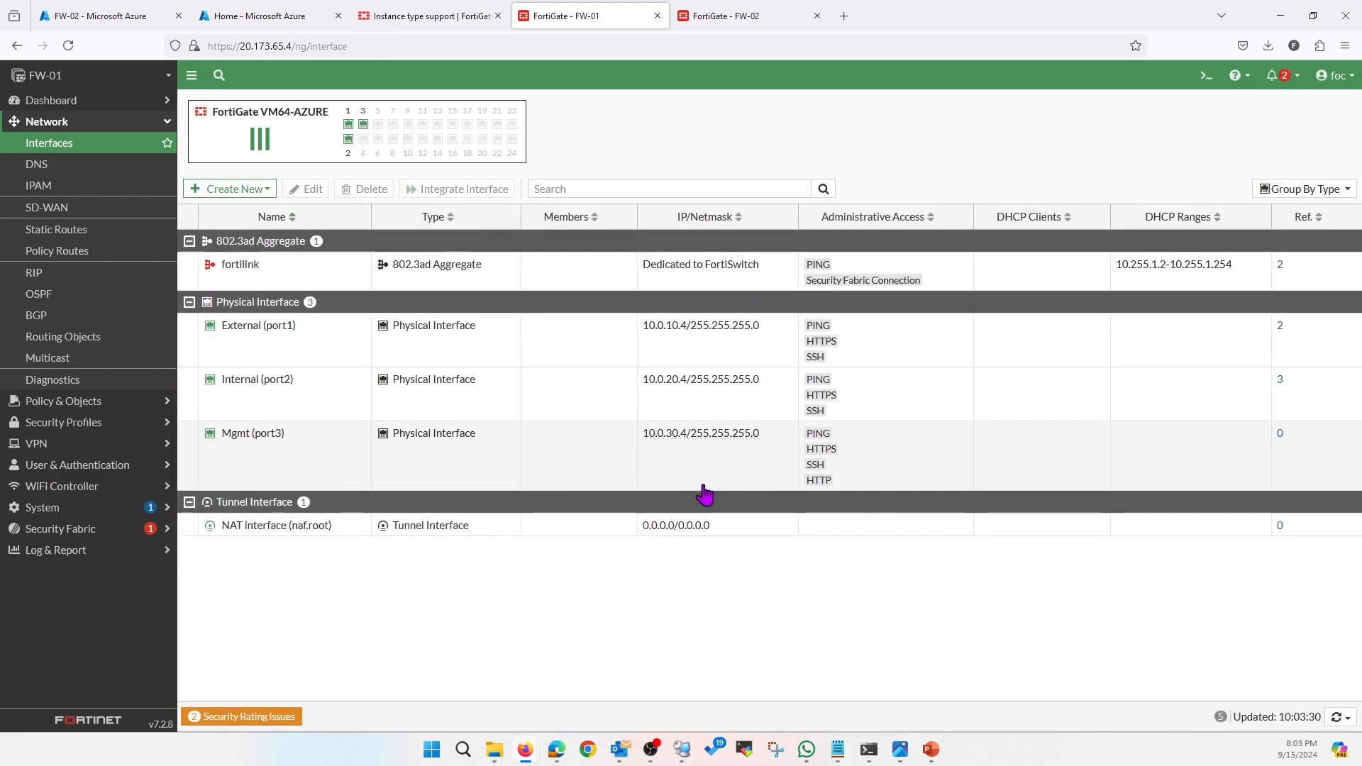
Open FW-02's Network > Interfaces list
{"action": "left_click", "coordinate": [724, 16]}
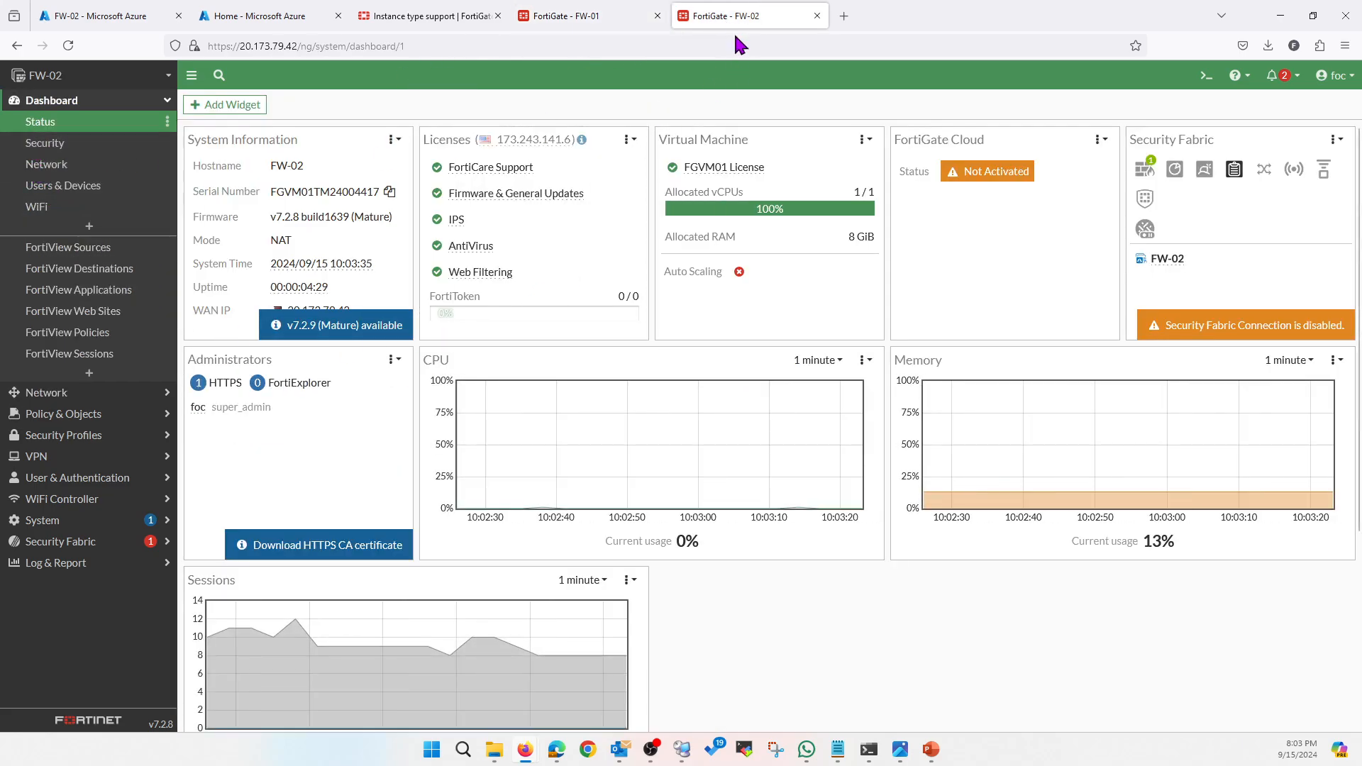
{"action": "left_click", "coordinate": [88, 396]}
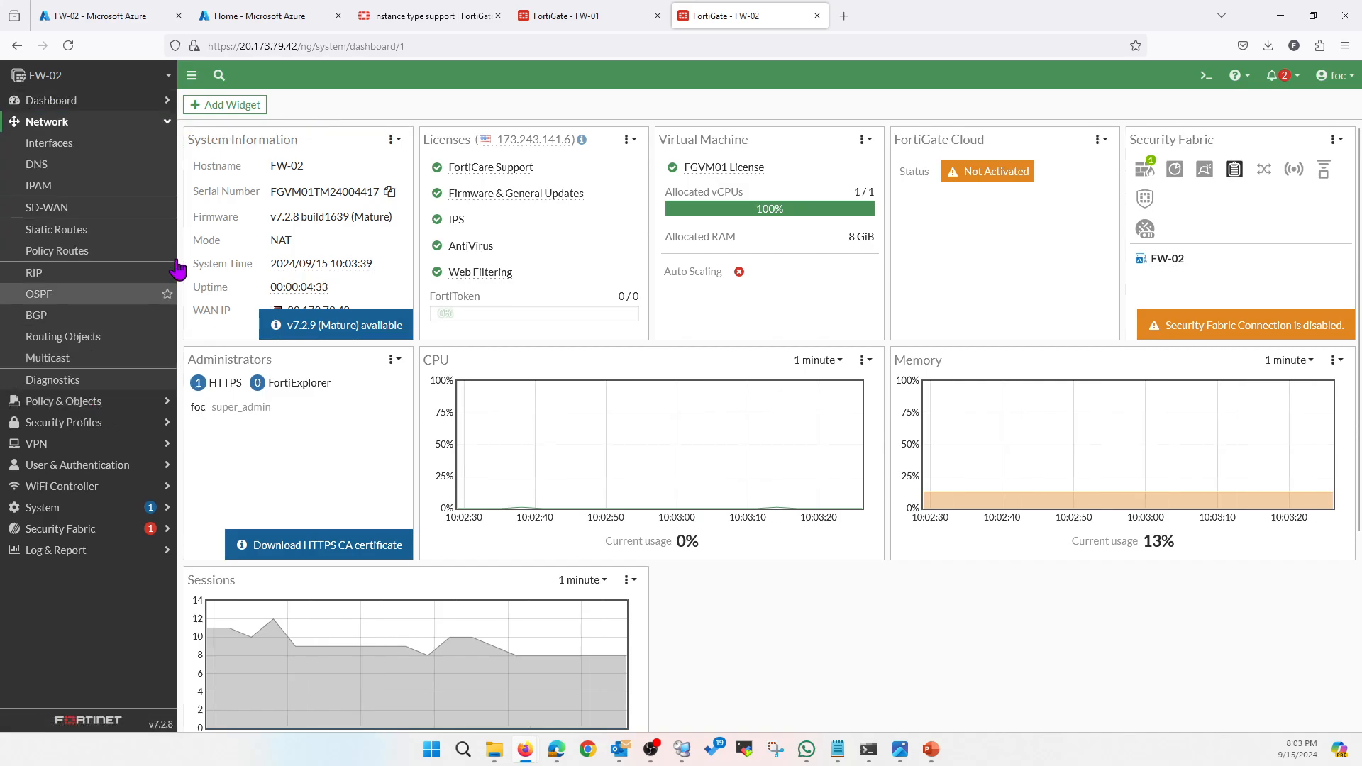
{"action": "left_click", "coordinate": [89, 145]}
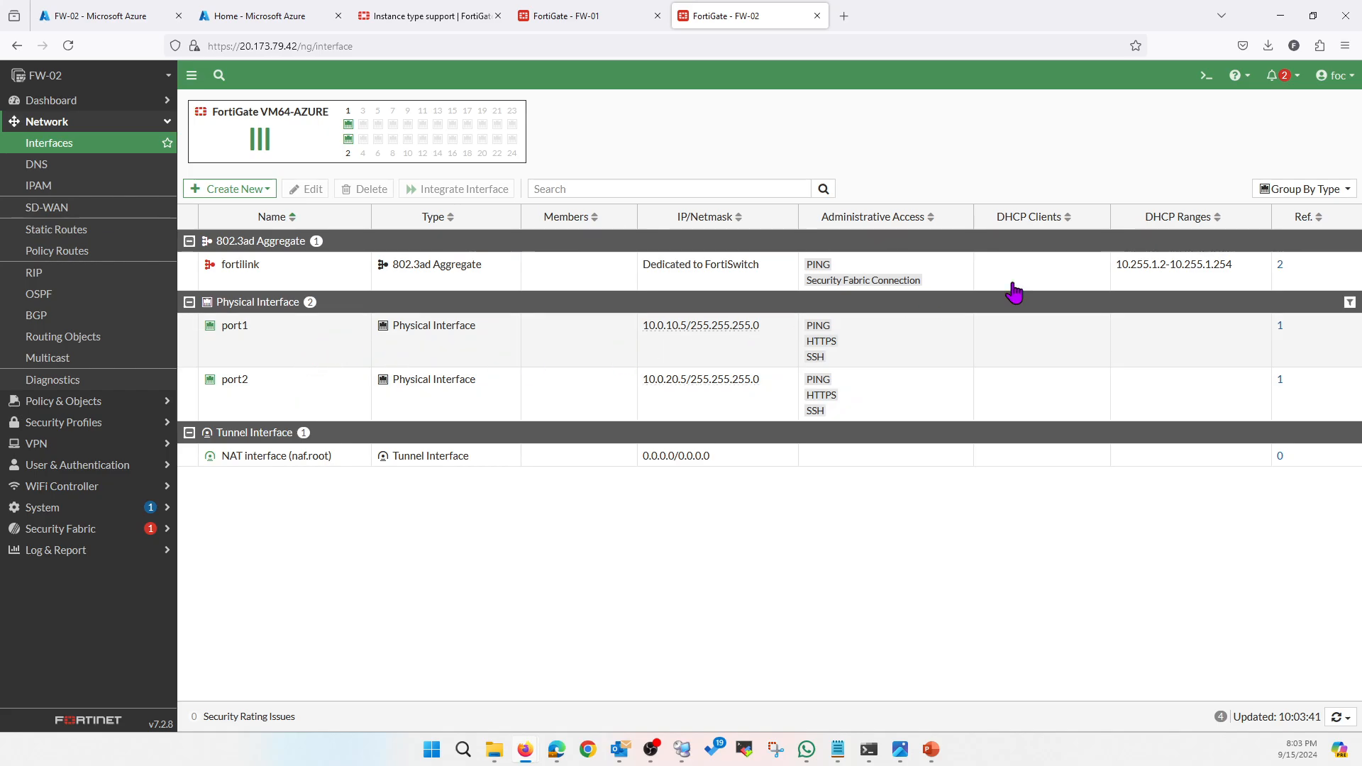
Shut down the FW-02 firewall from the admin menu and confirm
{"action": "left_click", "coordinate": [1331, 76]}
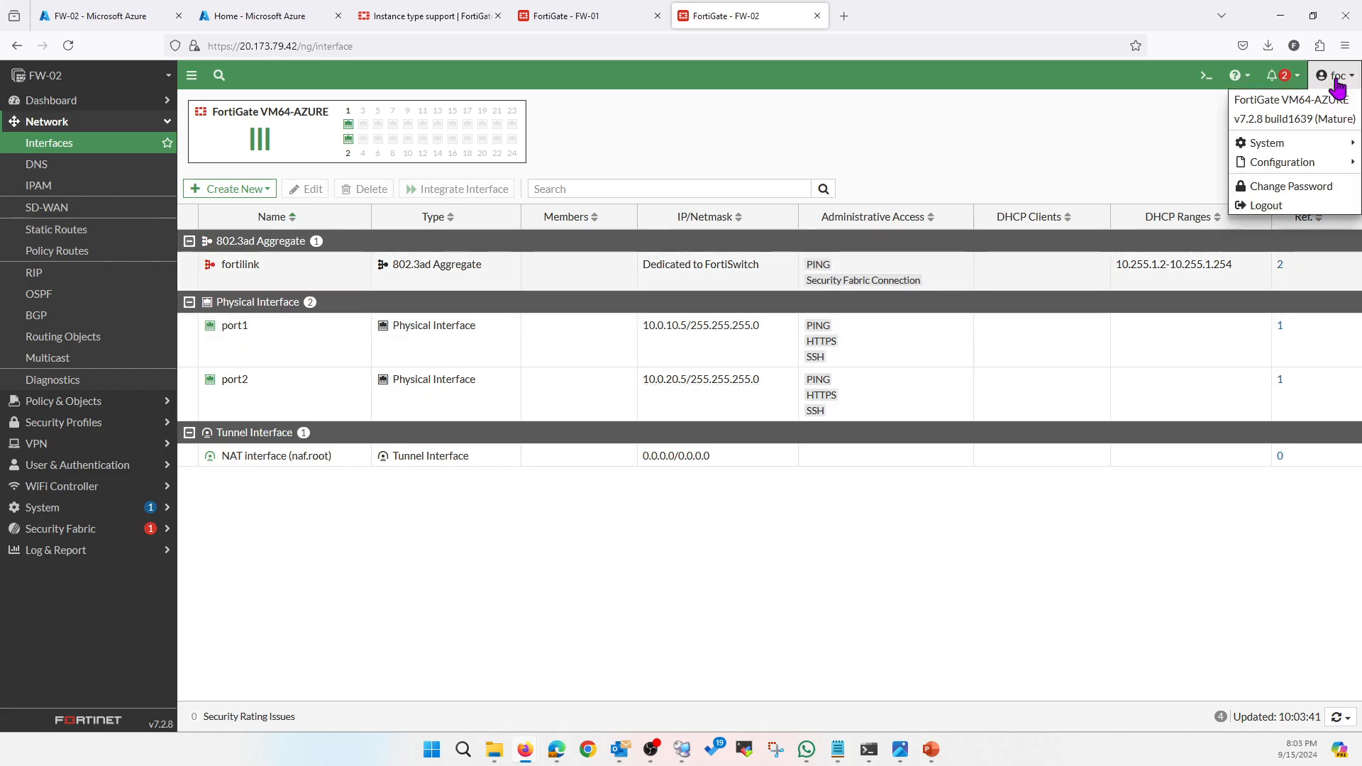
{"action": "mouse_move", "coordinate": [1270, 144]}
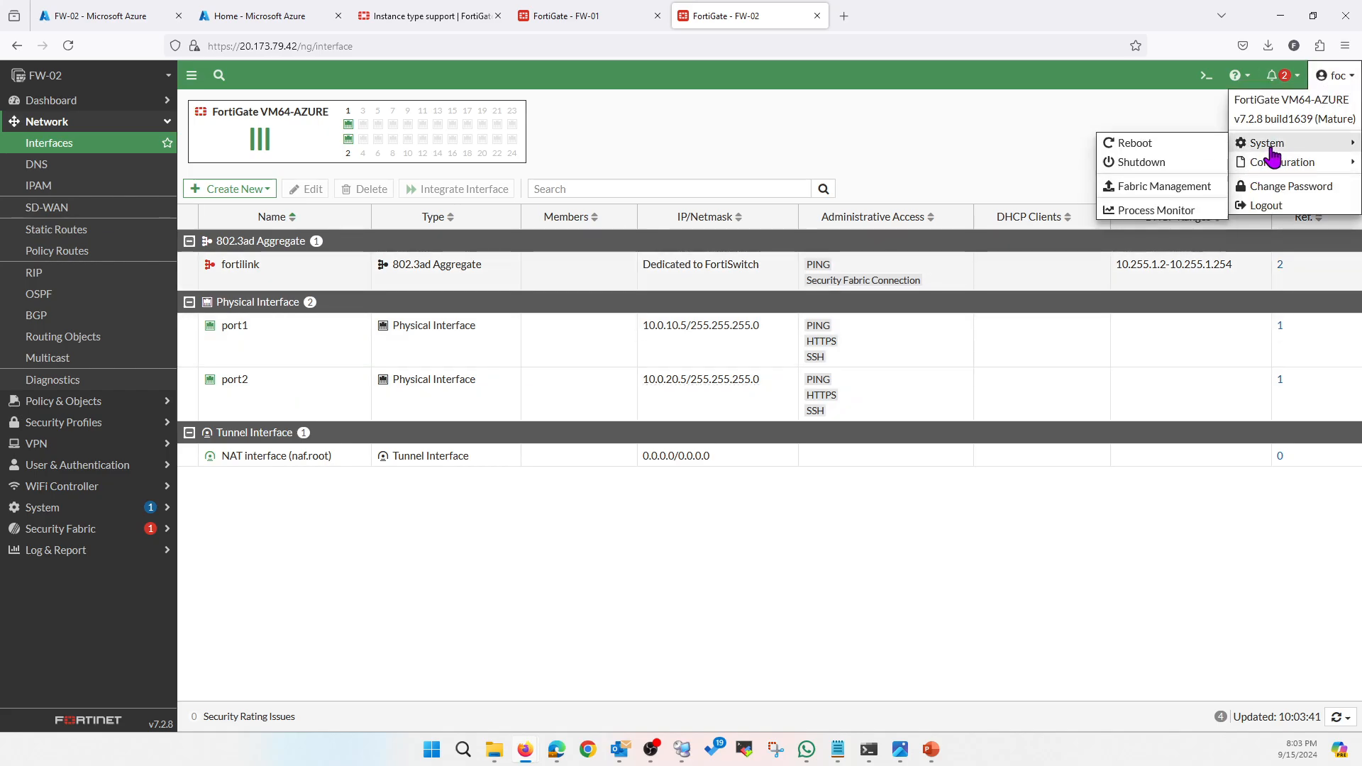
{"action": "left_click", "coordinate": [1127, 161]}
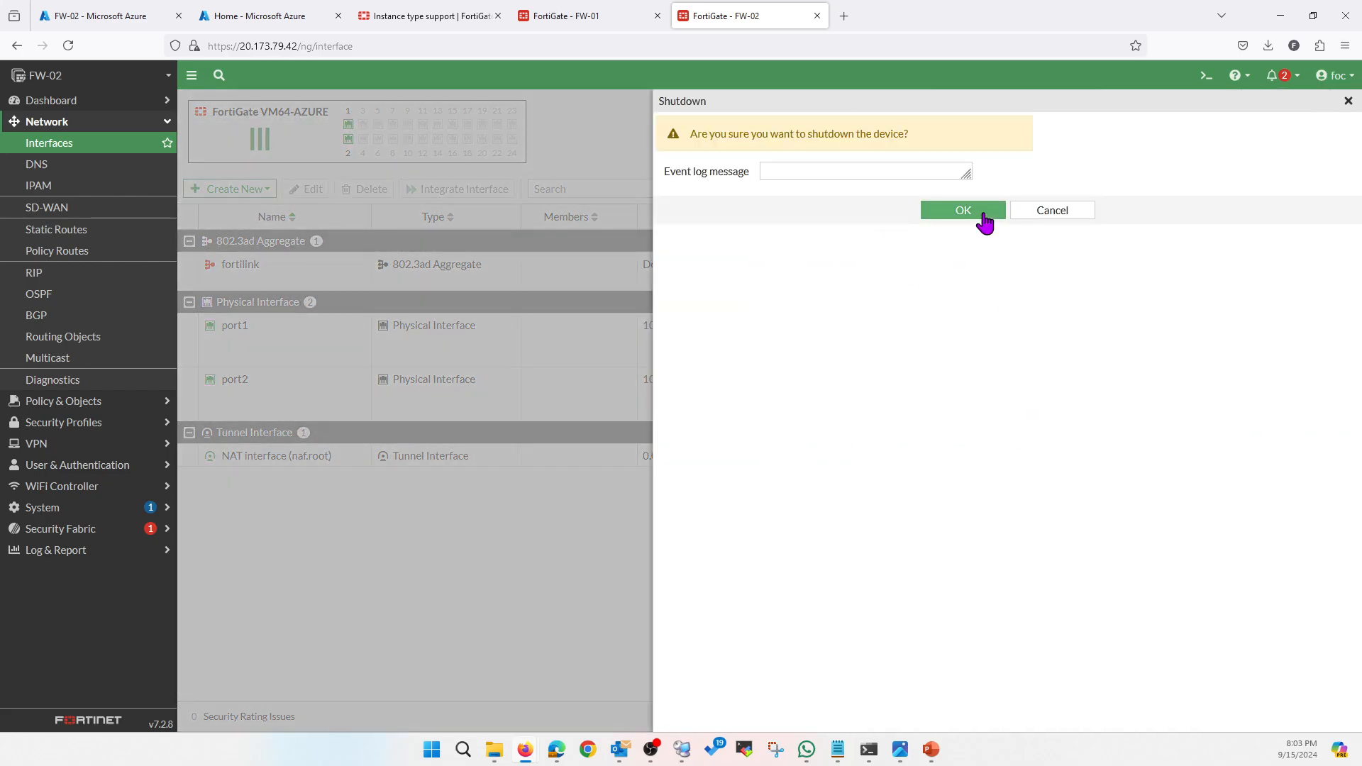
{"action": "left_click", "coordinate": [1021, 211]}
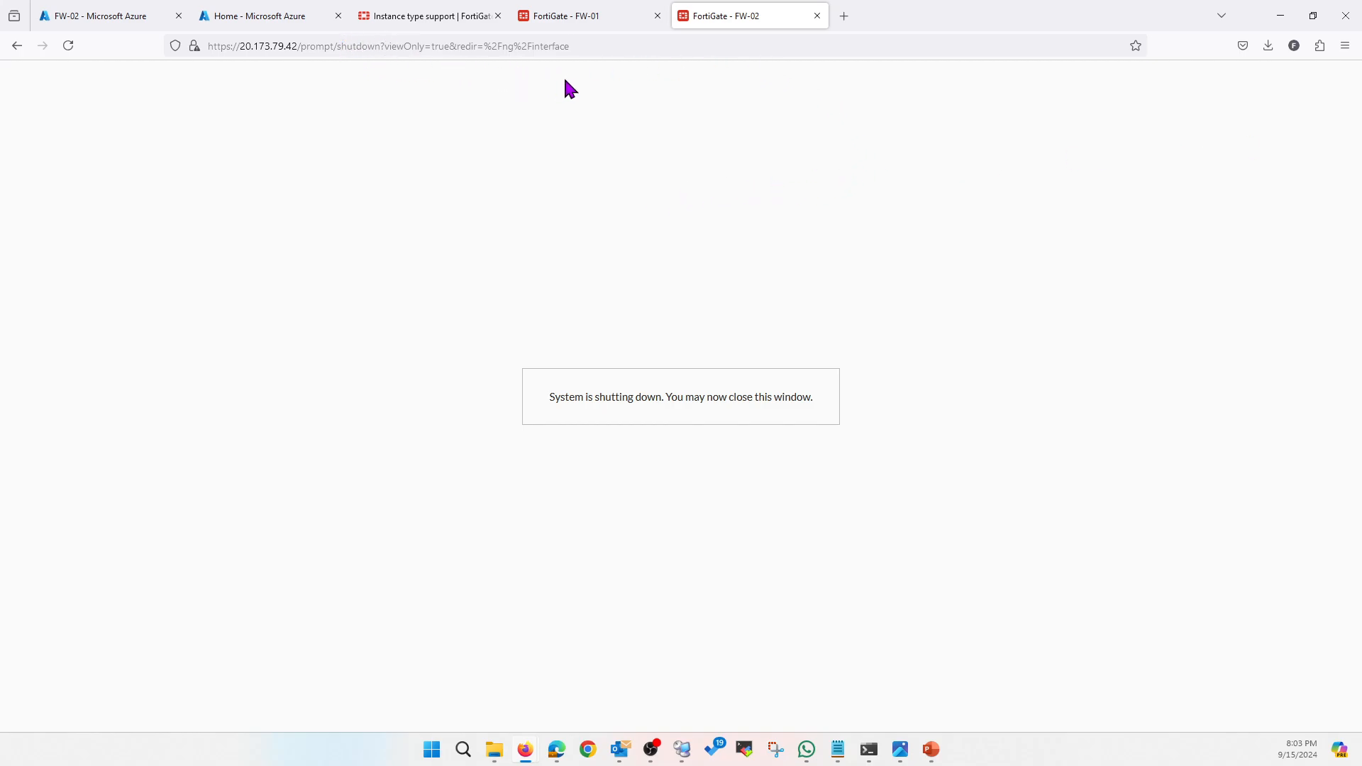
{"action": "left_click", "coordinate": [95, 17]}
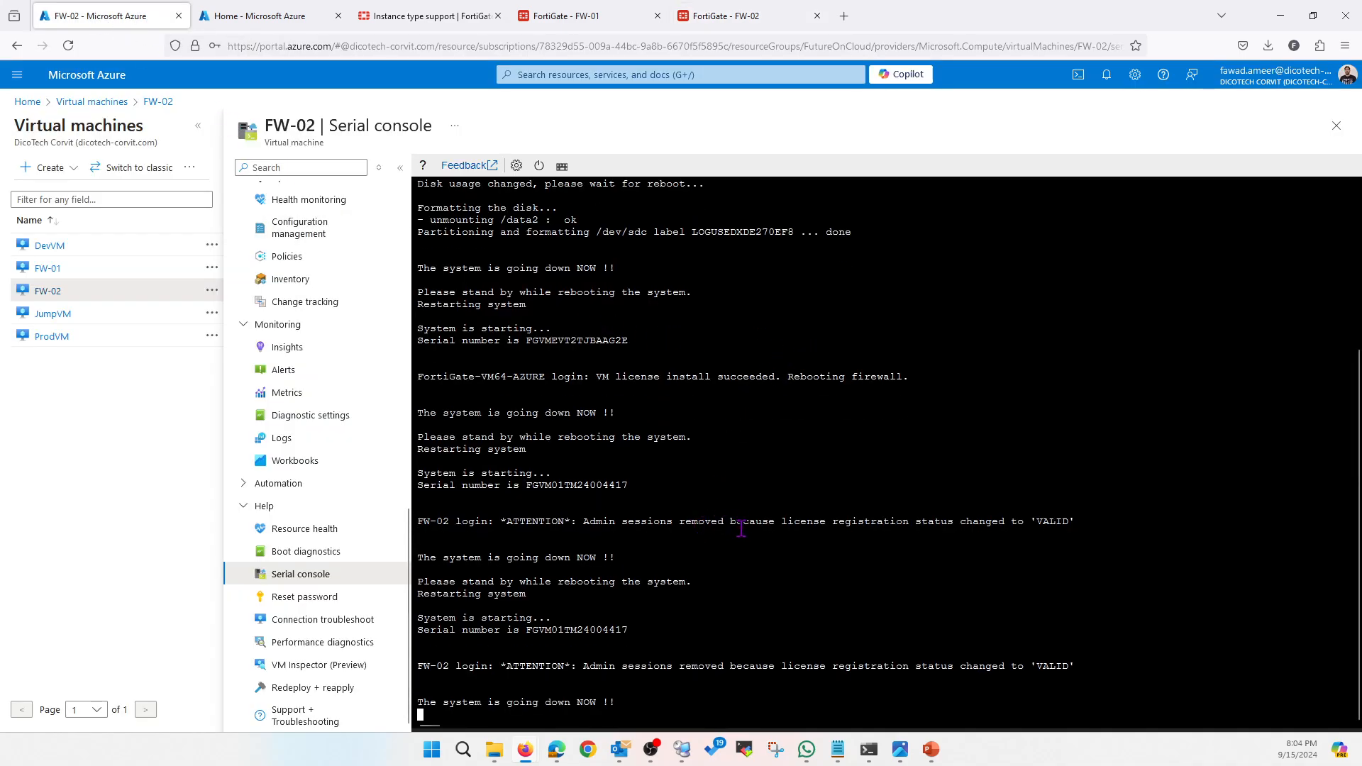
Stop and deallocate the FW-02 virtual machine, then view its Network settings page
{"action": "scroll", "coordinate": [330, 312], "scroll_direction": "up", "scroll_amount": 10}
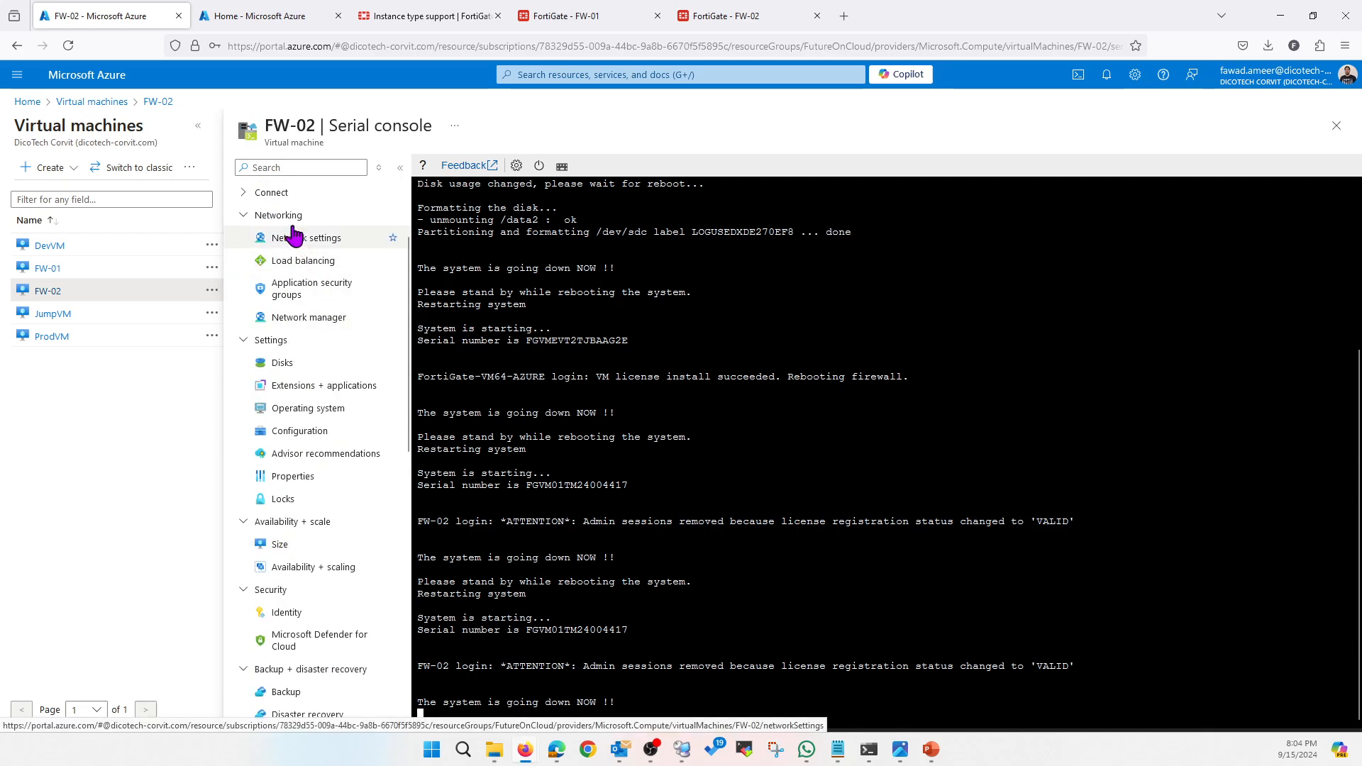
{"action": "scroll", "coordinate": [296, 220], "scroll_direction": "up", "scroll_amount": 3}
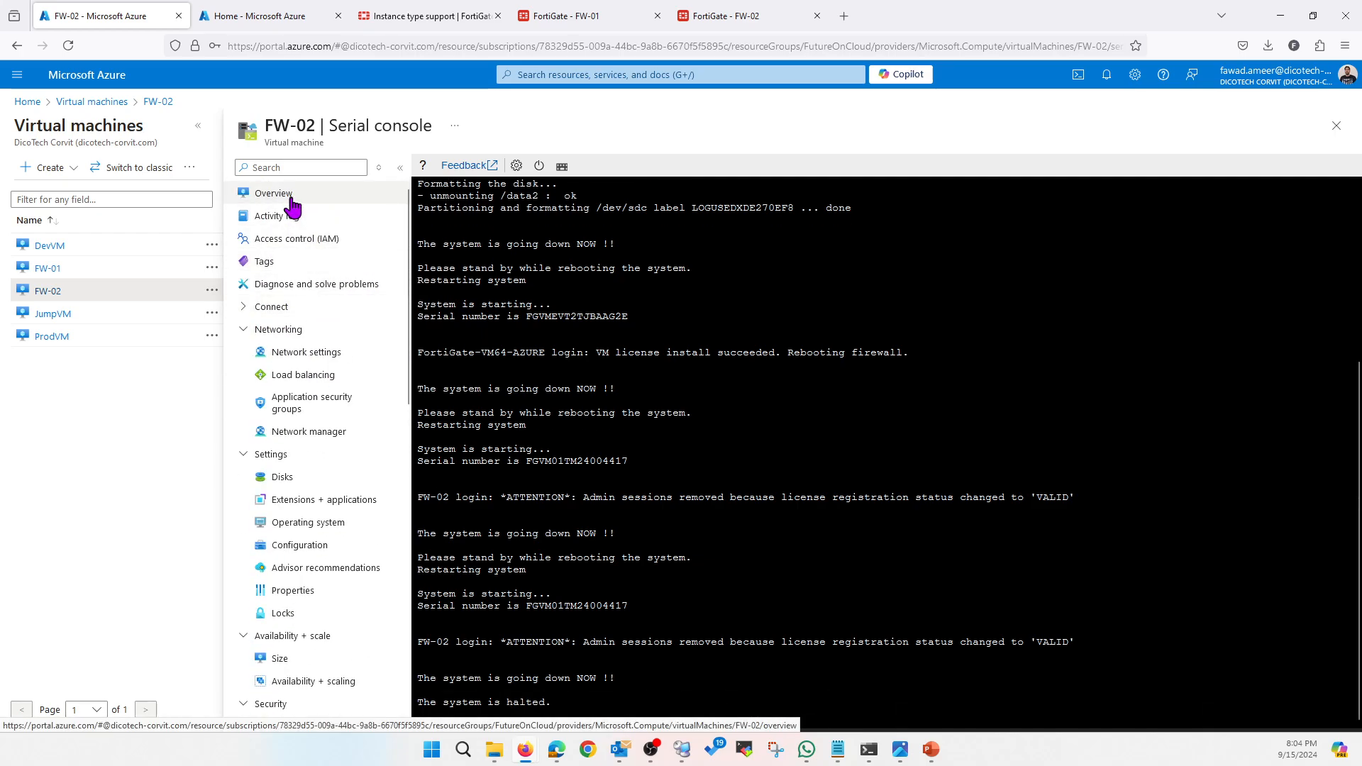
{"action": "left_click", "coordinate": [291, 202]}
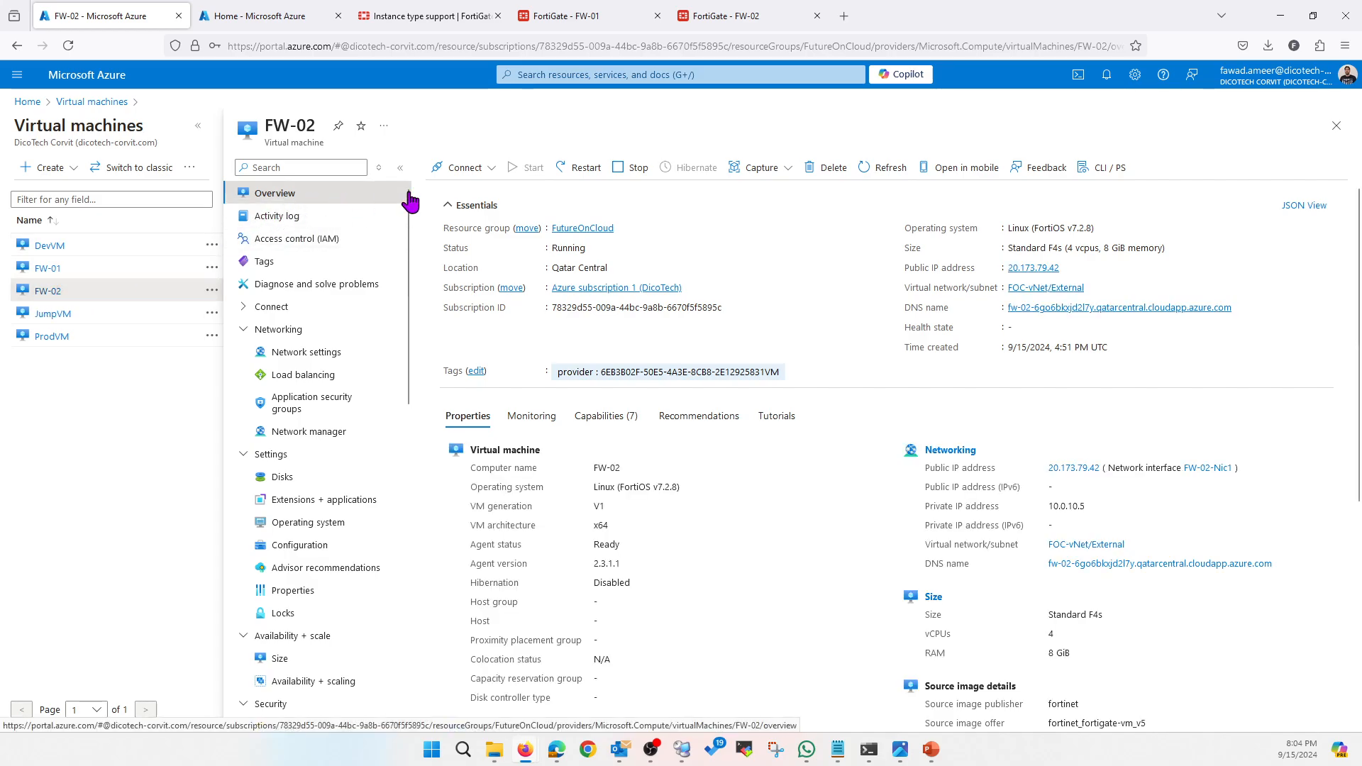
{"action": "left_click", "coordinate": [638, 171]}
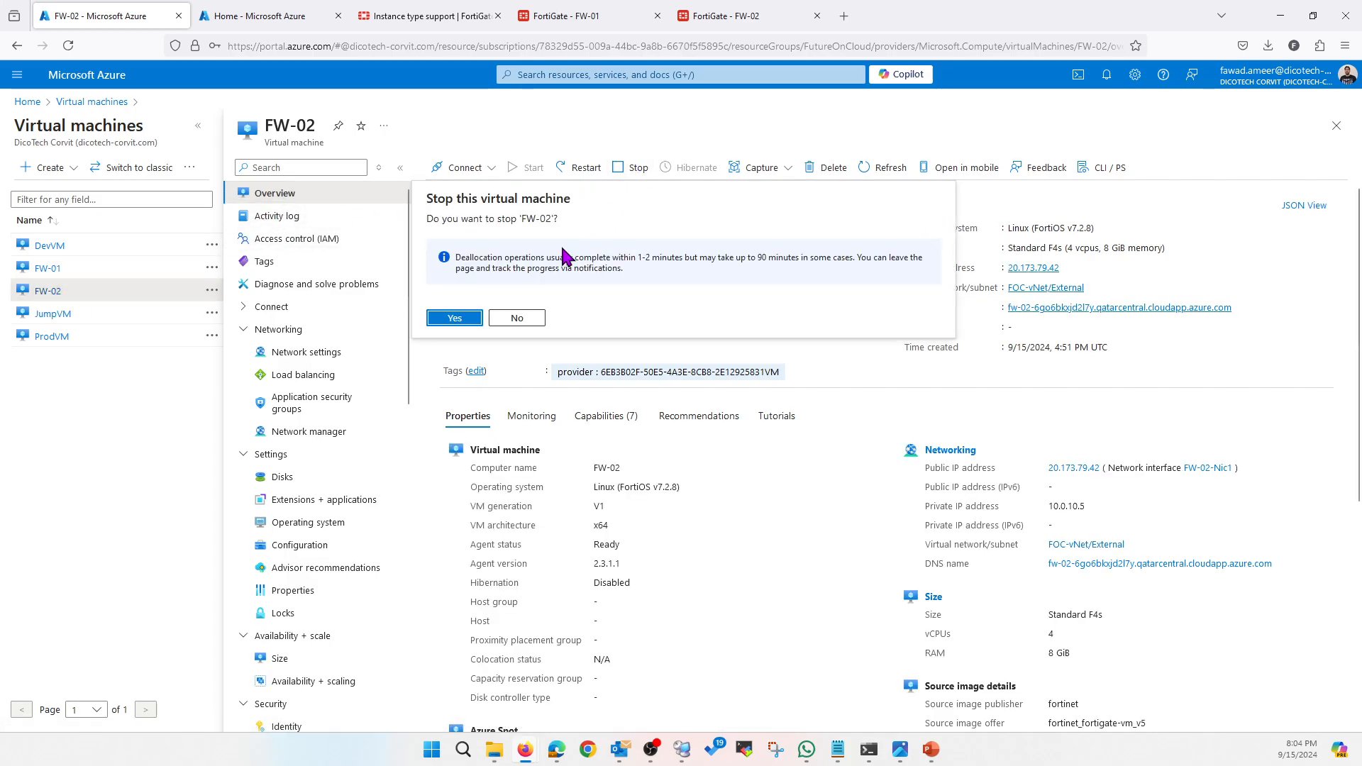
{"action": "left_click", "coordinate": [458, 319]}
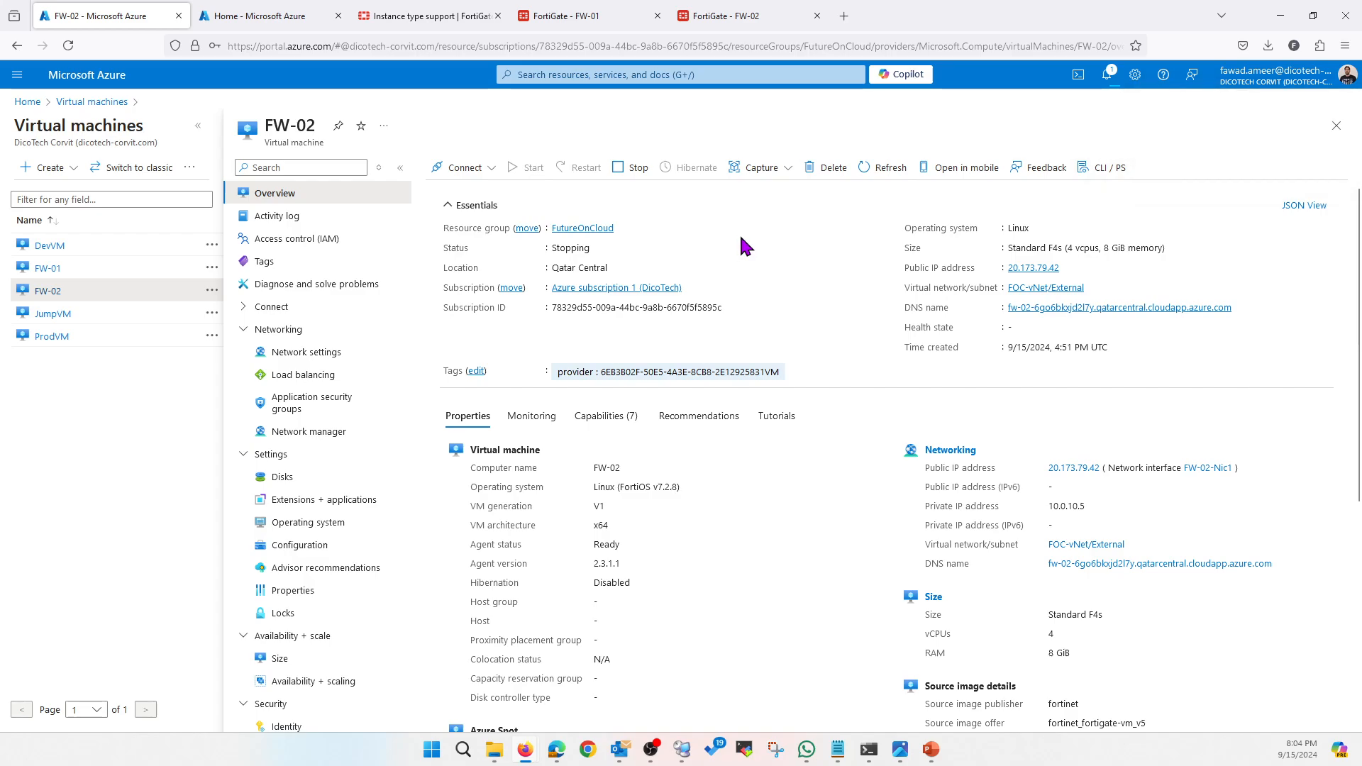
{"action": "left_click", "coordinate": [1108, 91]}
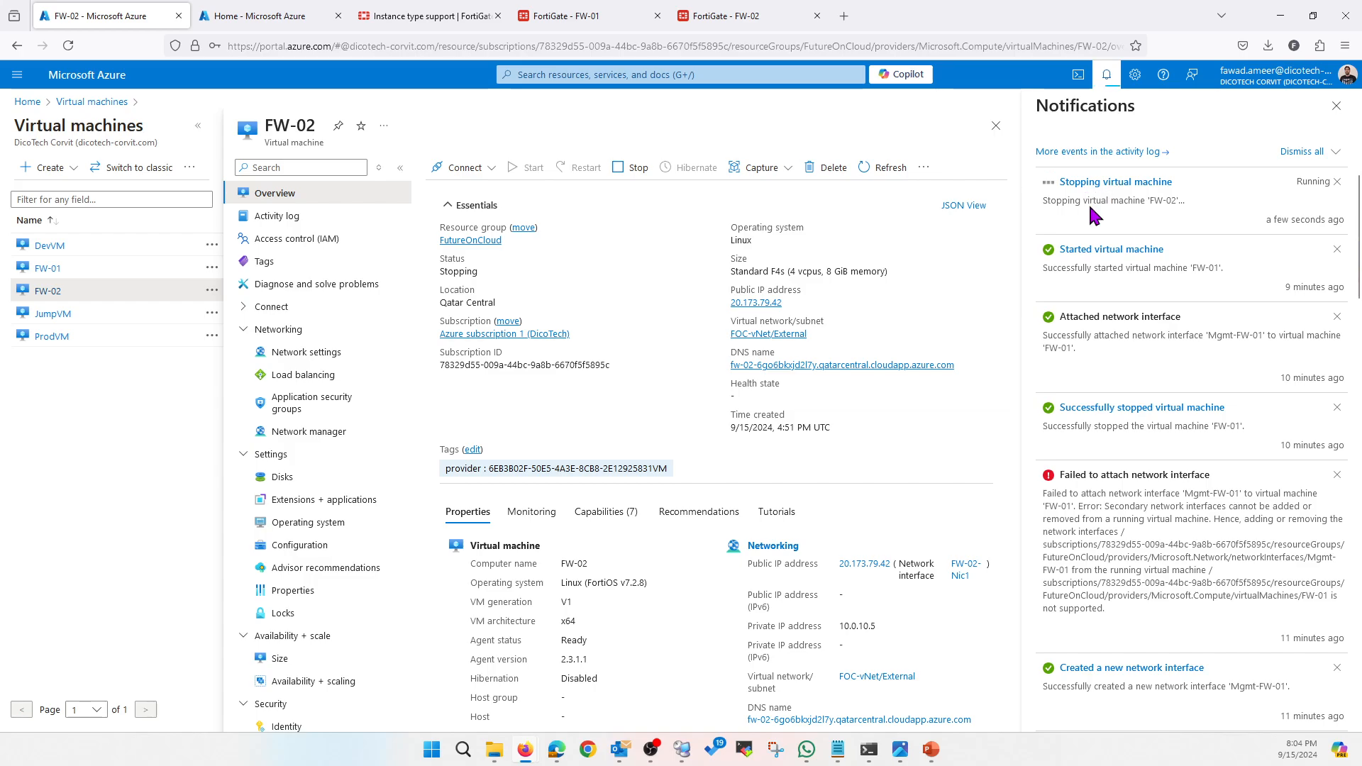
{"action": "left_click", "coordinate": [316, 352]}
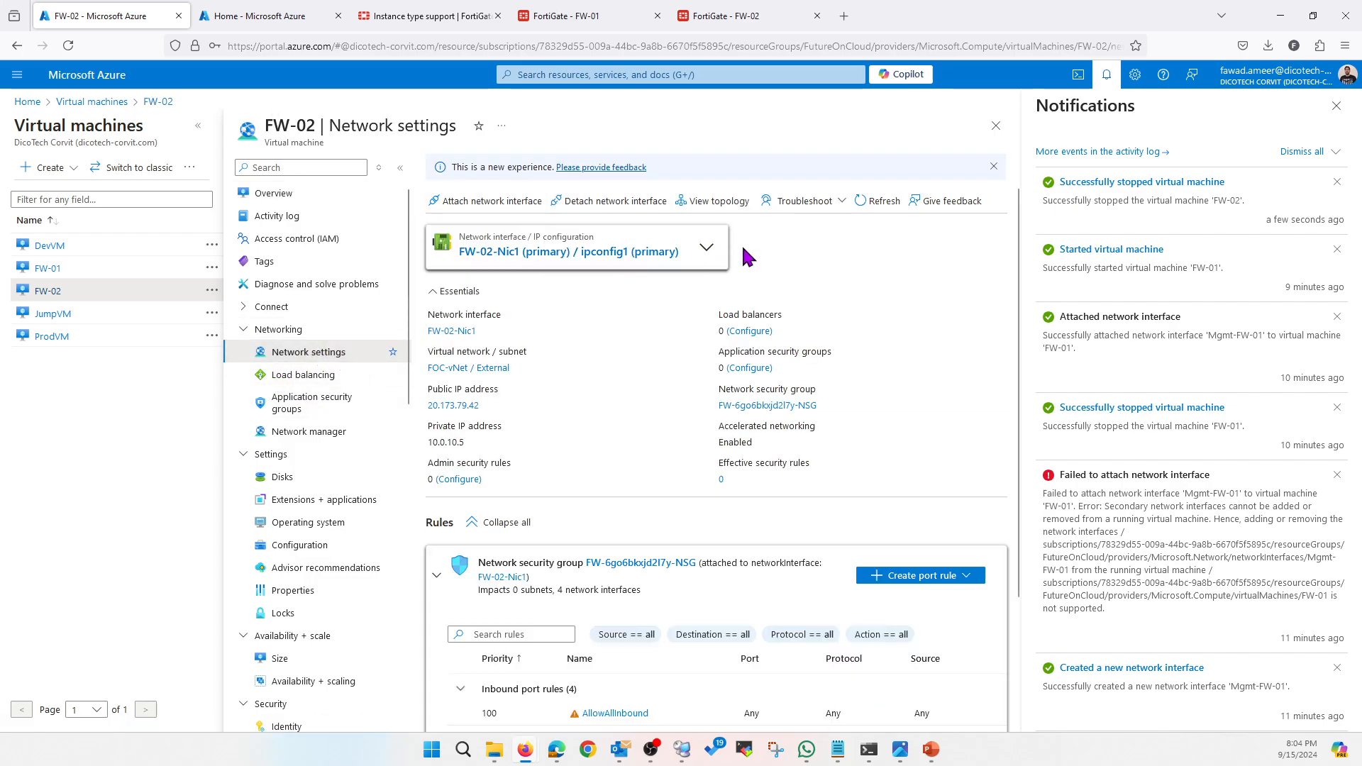
Begin creating a new network interface to attach to FW-02, entering the name Mgmt-FW0
{"action": "left_click", "coordinate": [707, 248]}
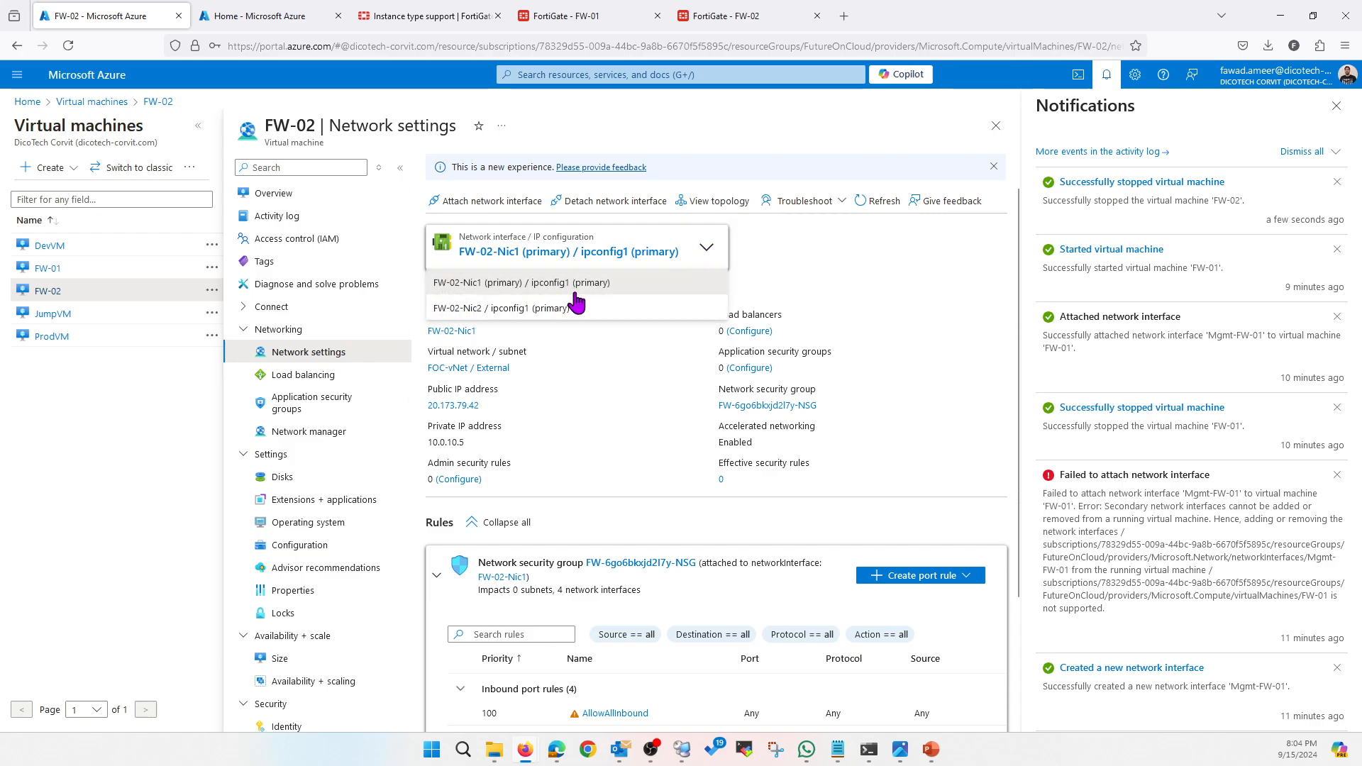
{"action": "left_click", "coordinate": [521, 283]}
{"action": "left_click", "coordinate": [489, 202]}
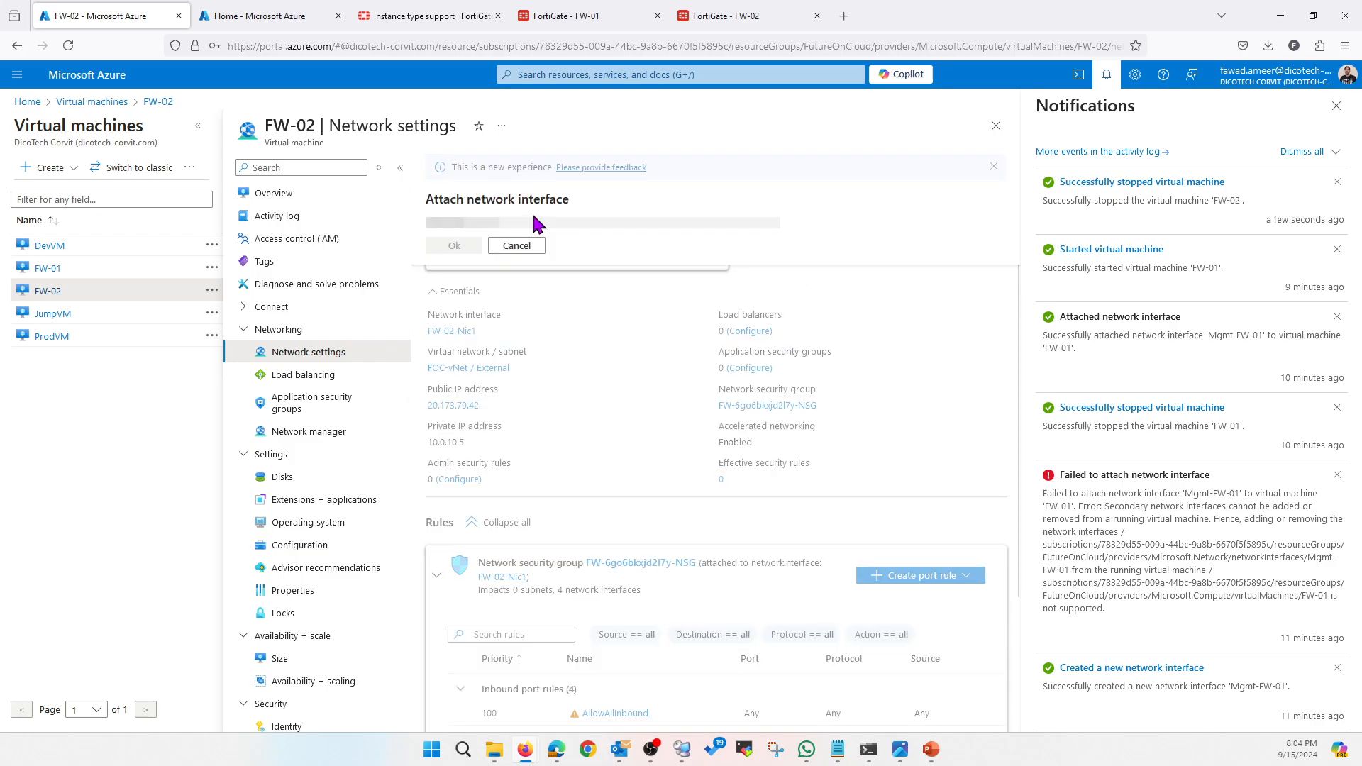
{"action": "left_click", "coordinate": [529, 245]}
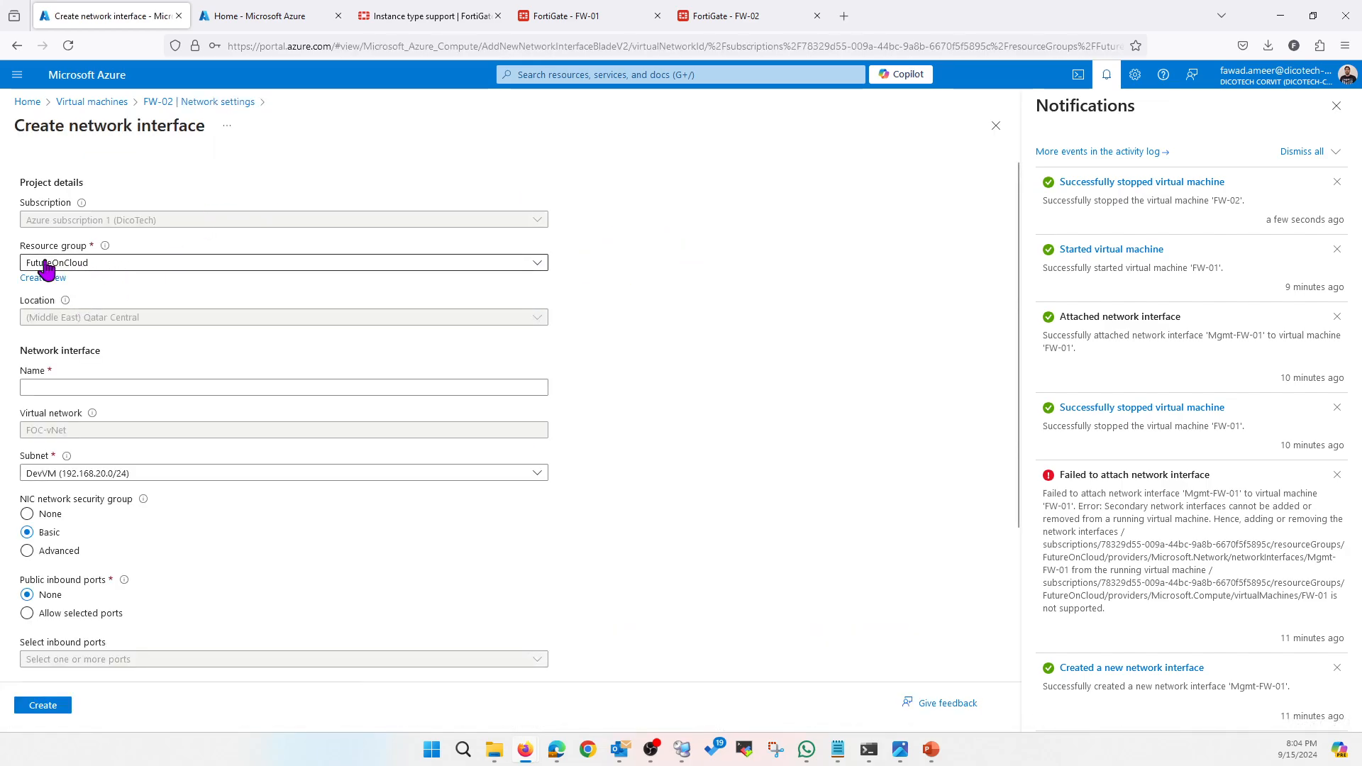
{"action": "left_click", "coordinate": [142, 390]}
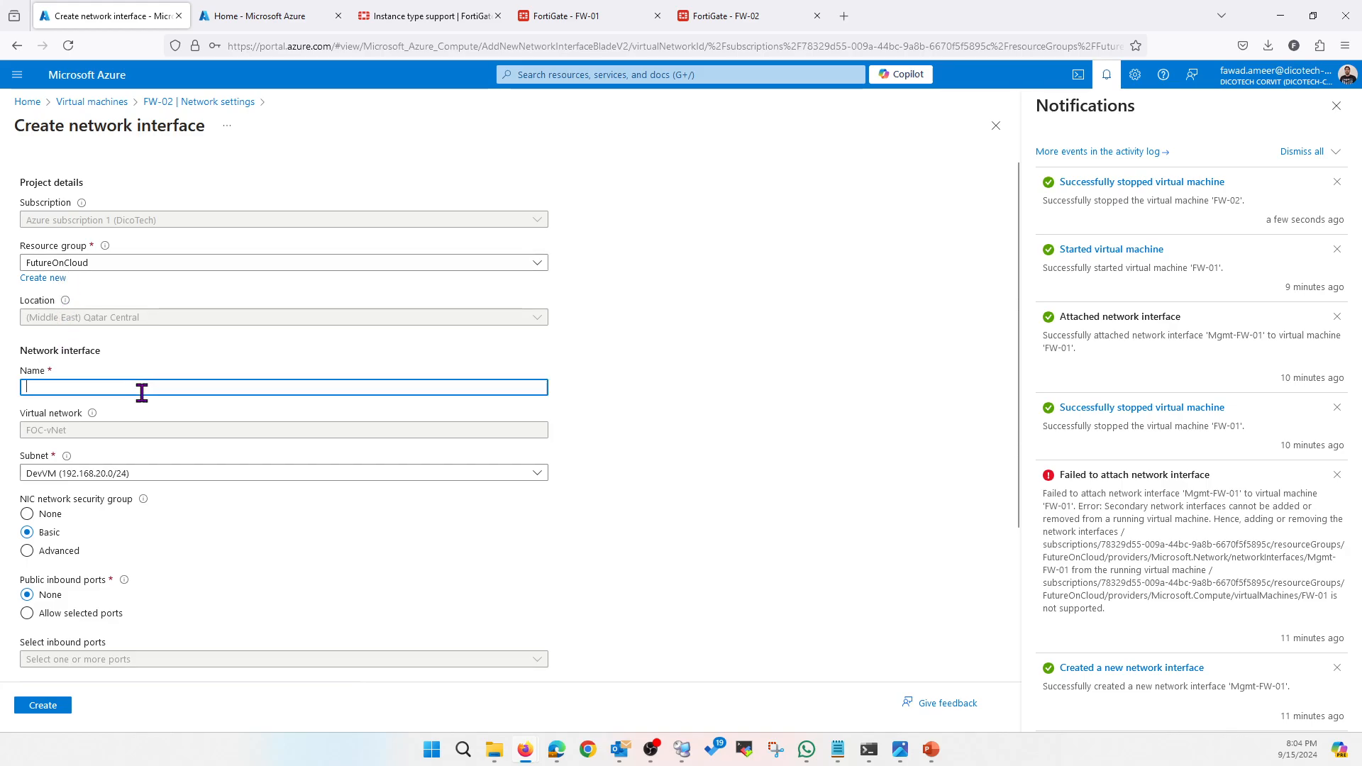
{"action": "type", "text": "Mgmt-FW02"}
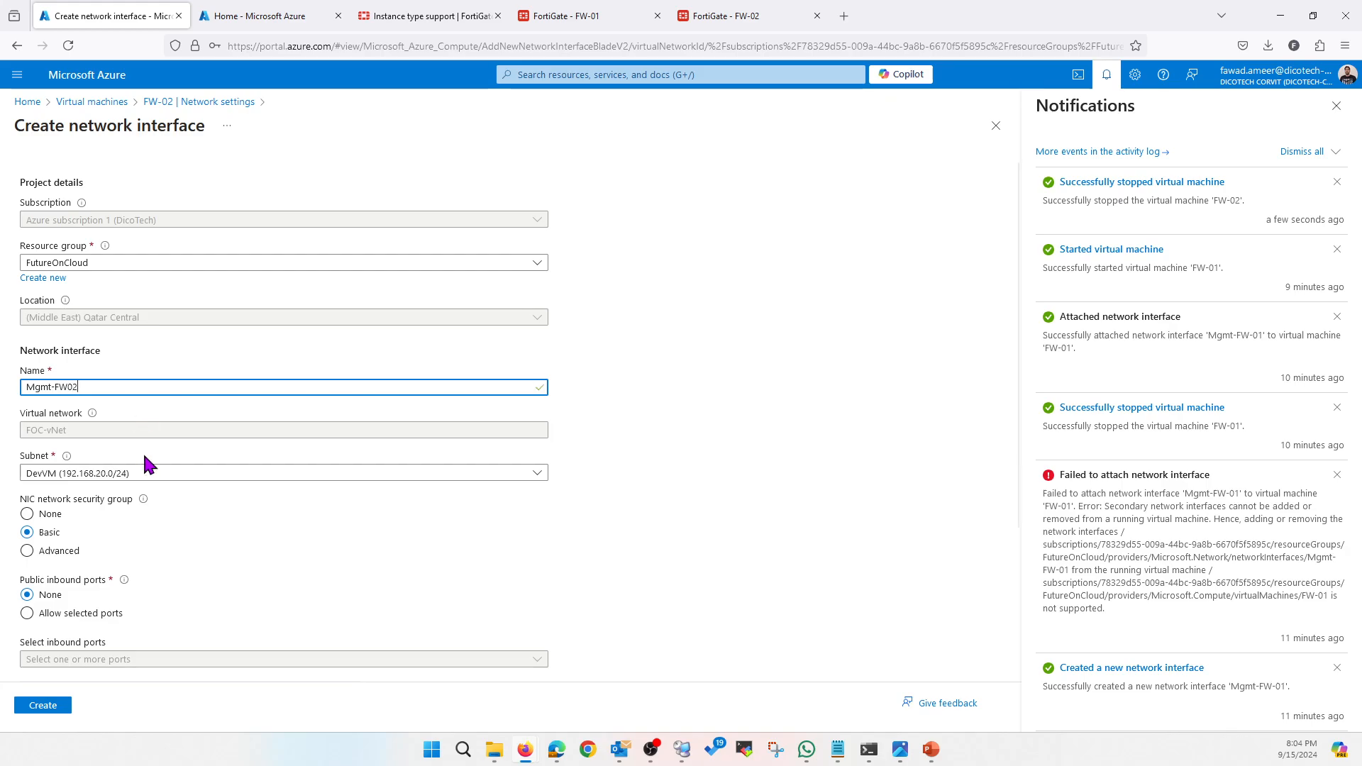
Check how FW-01's management network interface is named in Azure for reference
{"action": "left_click", "coordinate": [597, 20]}
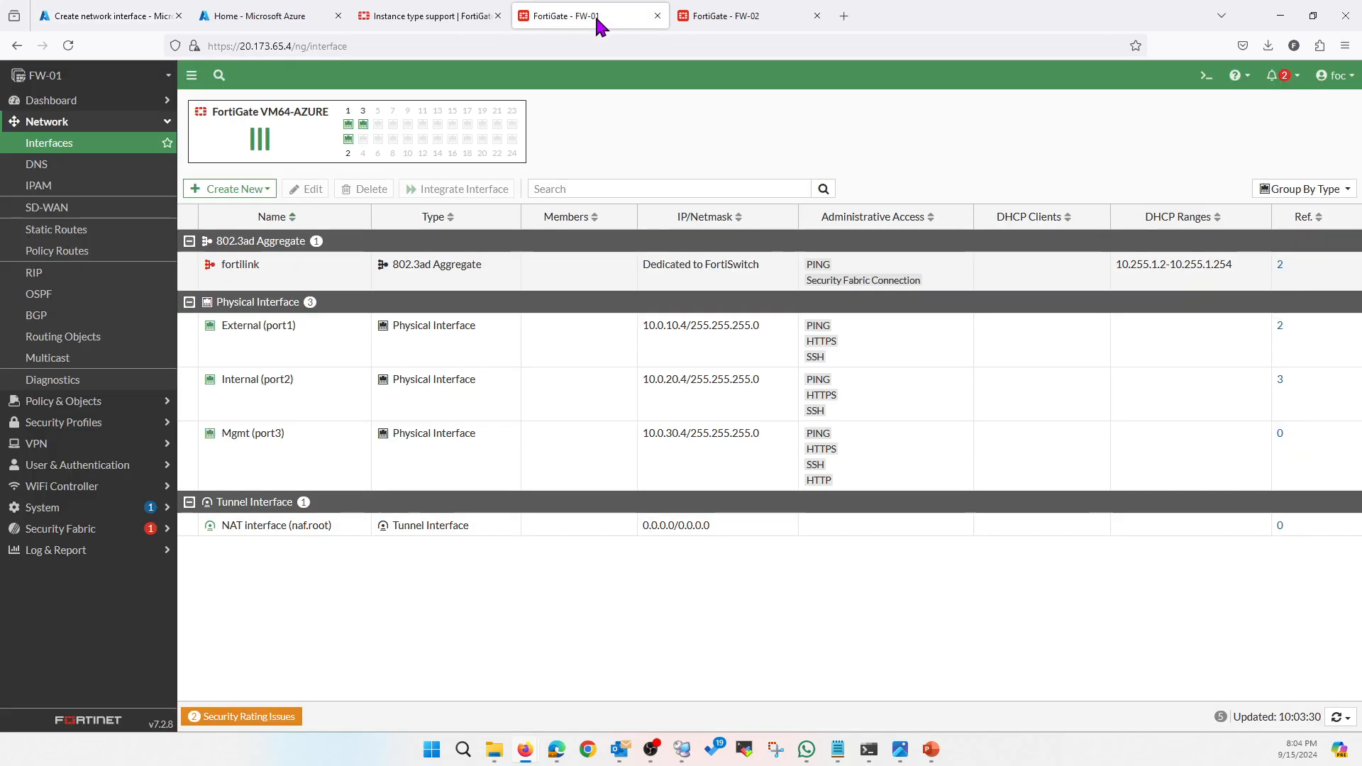
{"action": "left_click", "coordinate": [98, 18]}
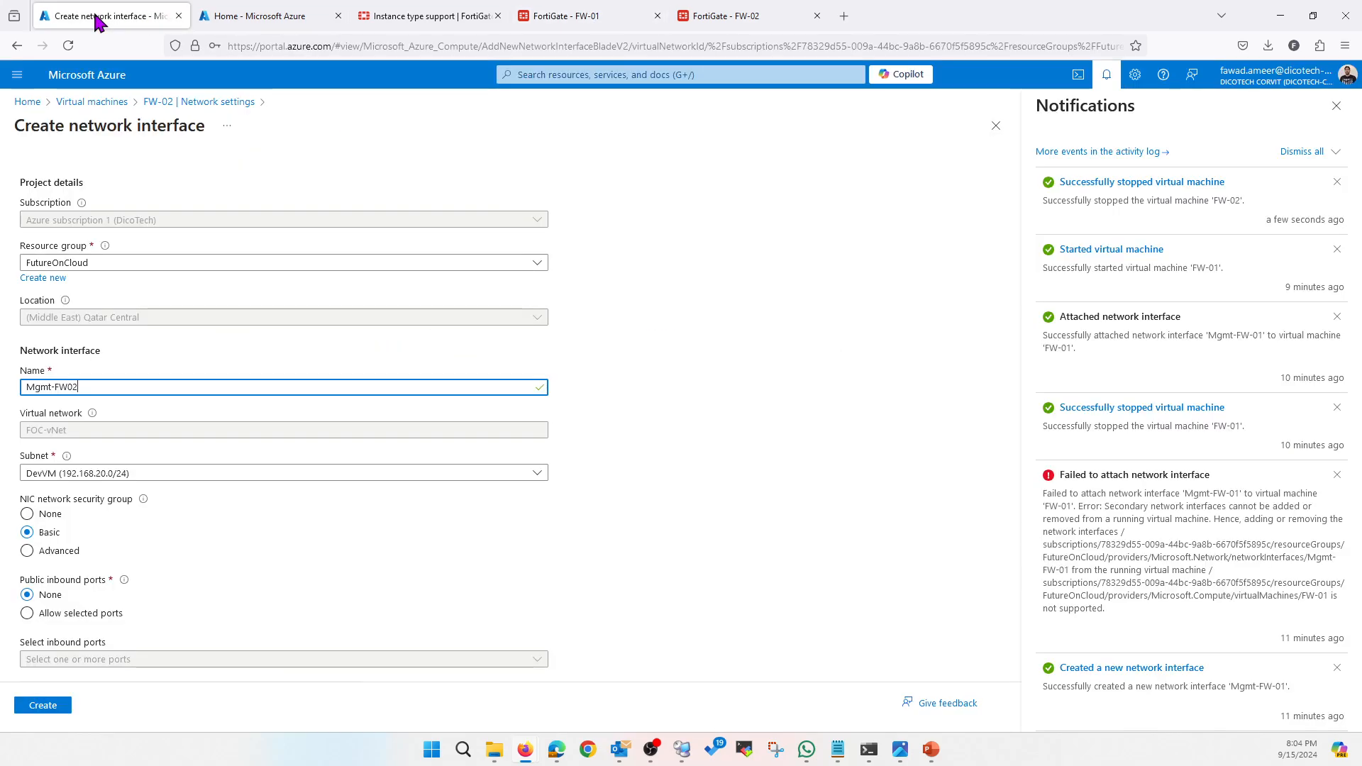
{"action": "left_click", "coordinate": [287, 17]}
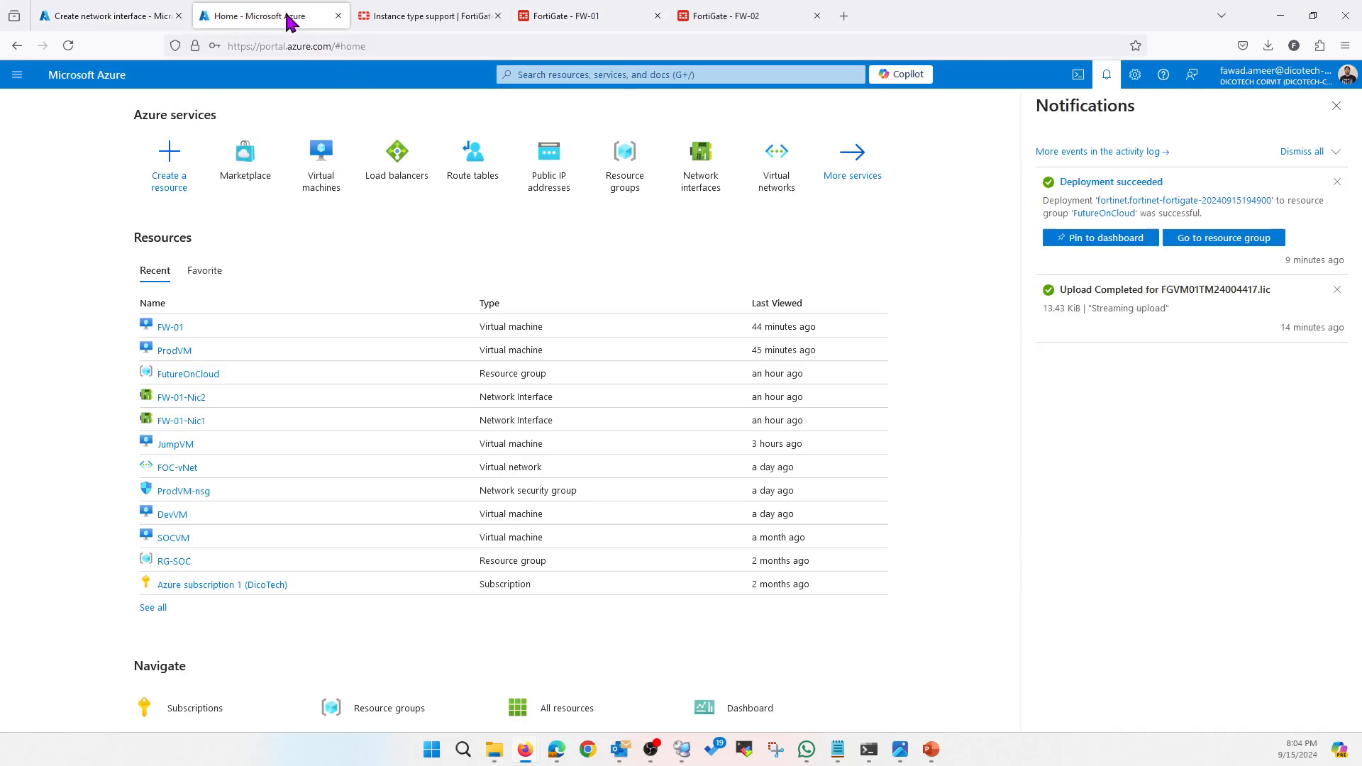
{"action": "left_click", "coordinate": [171, 330]}
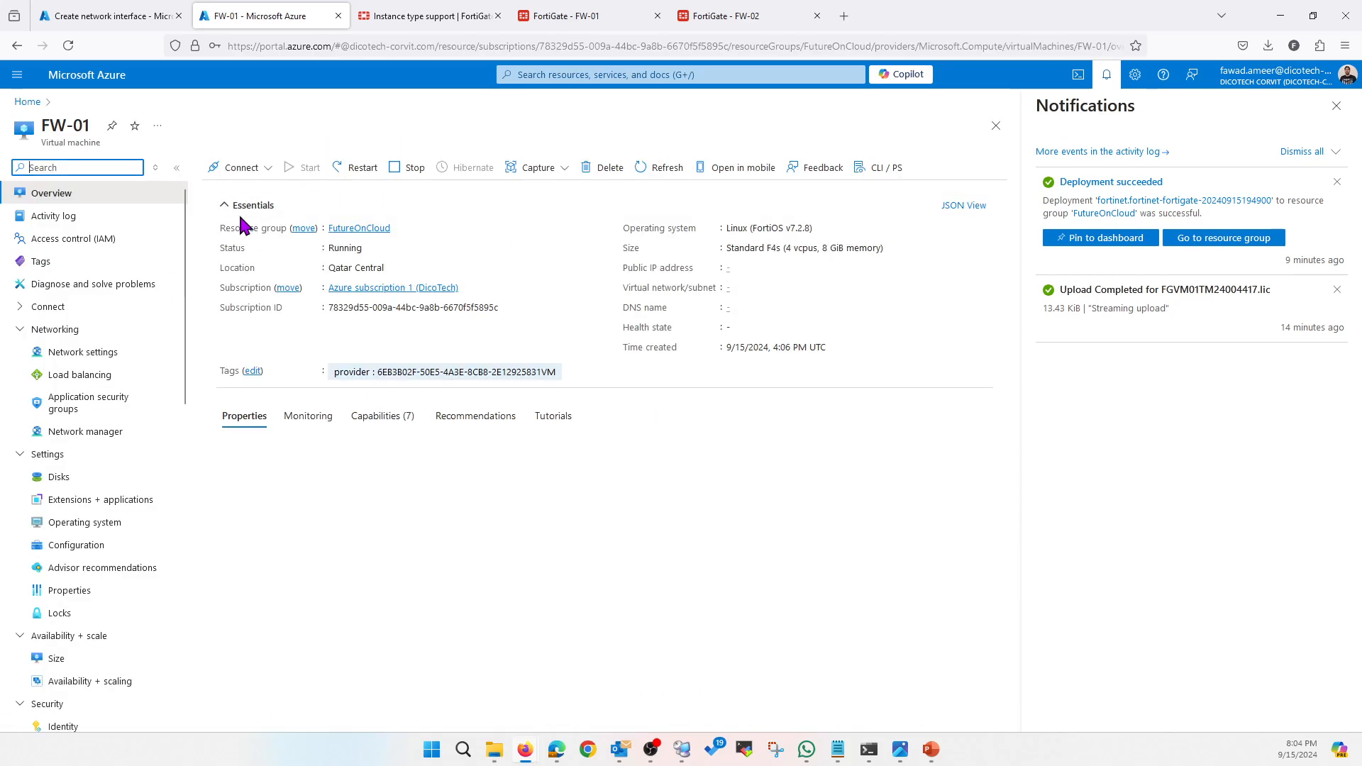
{"action": "left_click", "coordinate": [82, 352]}
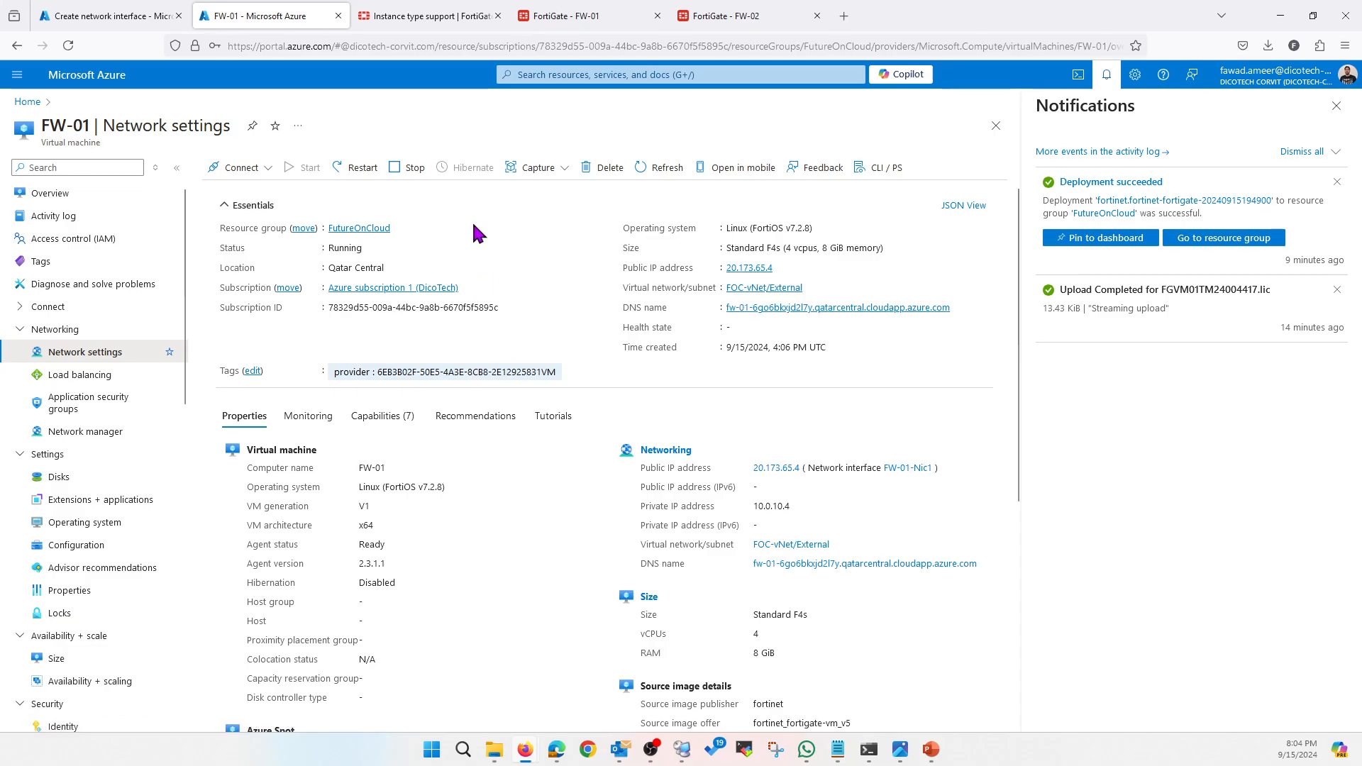
{"action": "left_click", "coordinate": [482, 247]}
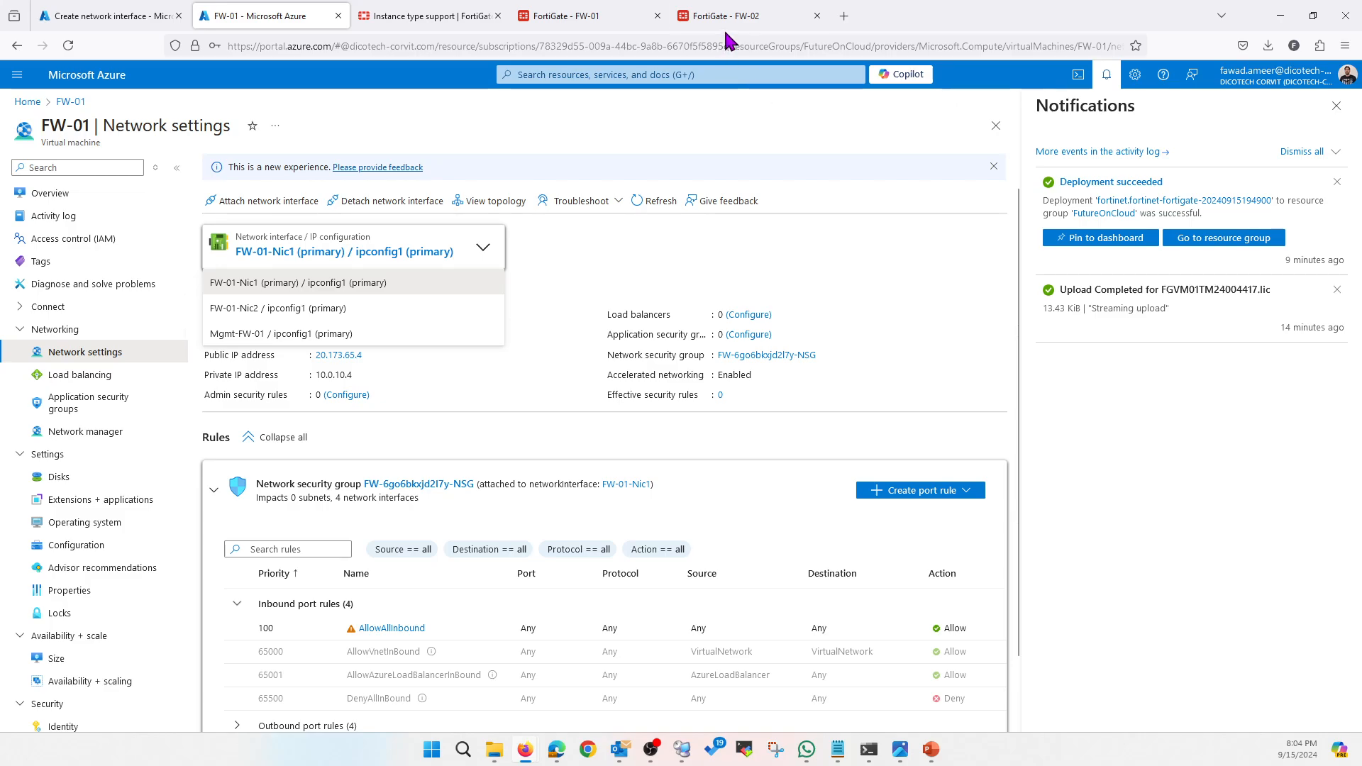
{"action": "left_click", "coordinate": [117, 17]}
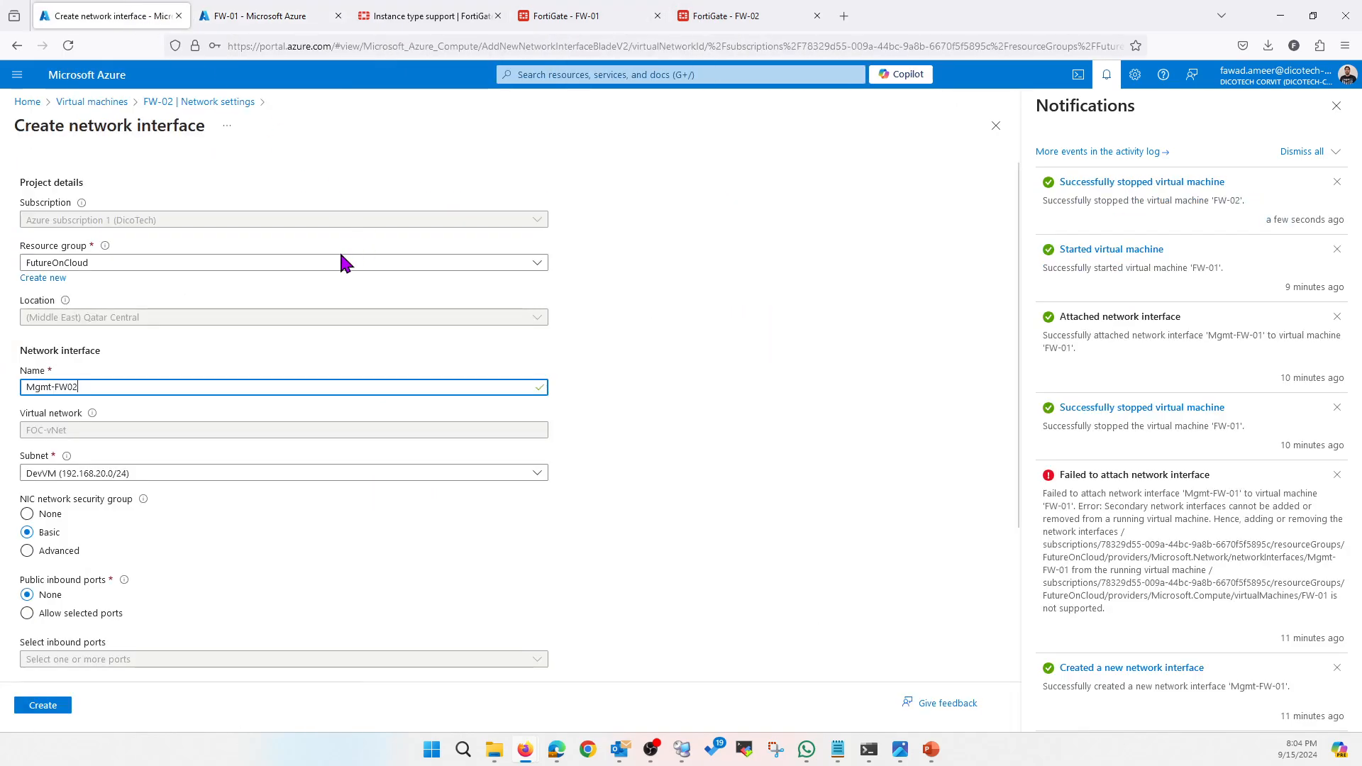
Correct the name to Mgmt-FW-02, choose the Mgmt subnet, and create the interface
{"action": "key", "text": "Left"}
{"action": "key", "text": "Left"}
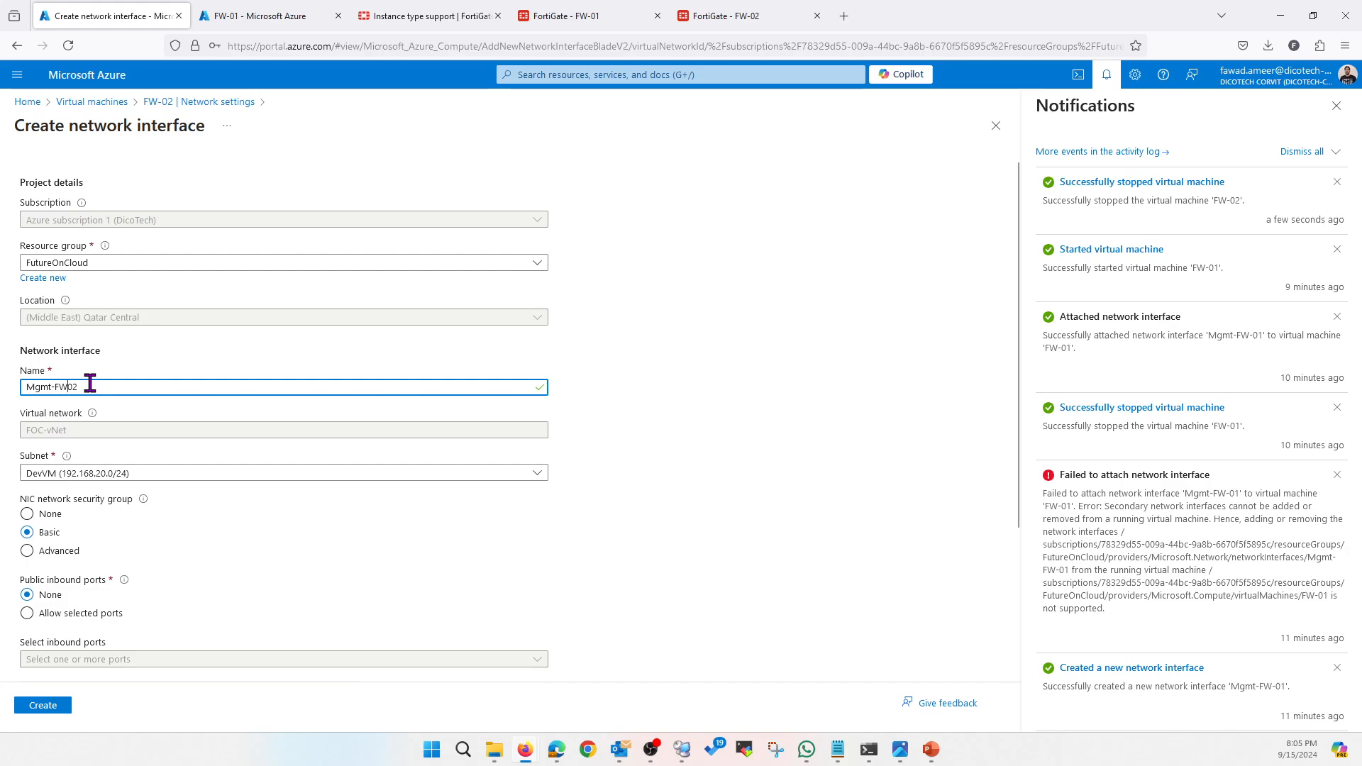
{"action": "left_click", "coordinate": [173, 473]}
{"action": "left_click", "coordinate": [98, 586]}
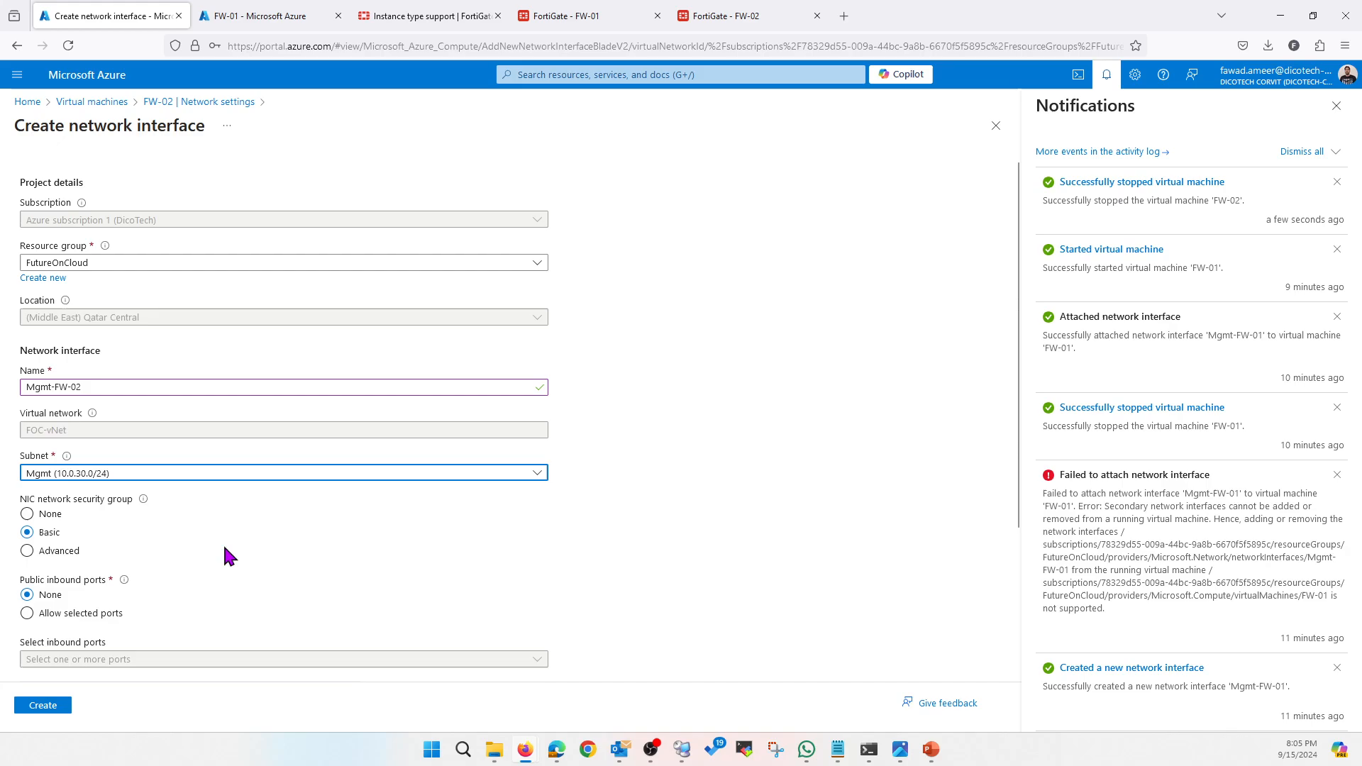
{"action": "left_click", "coordinate": [43, 708]}
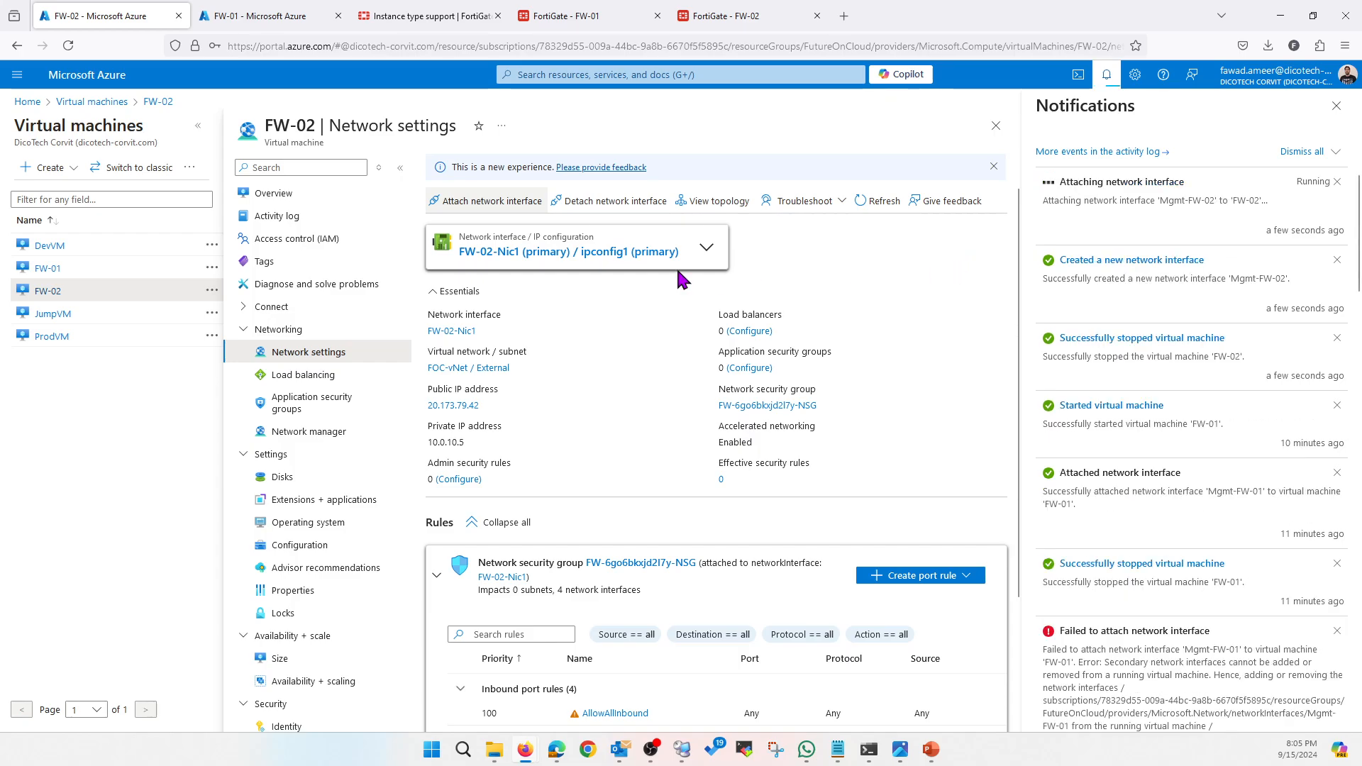
Start the FW-02 virtual machine from its Overview page
{"action": "left_click", "coordinate": [288, 195]}
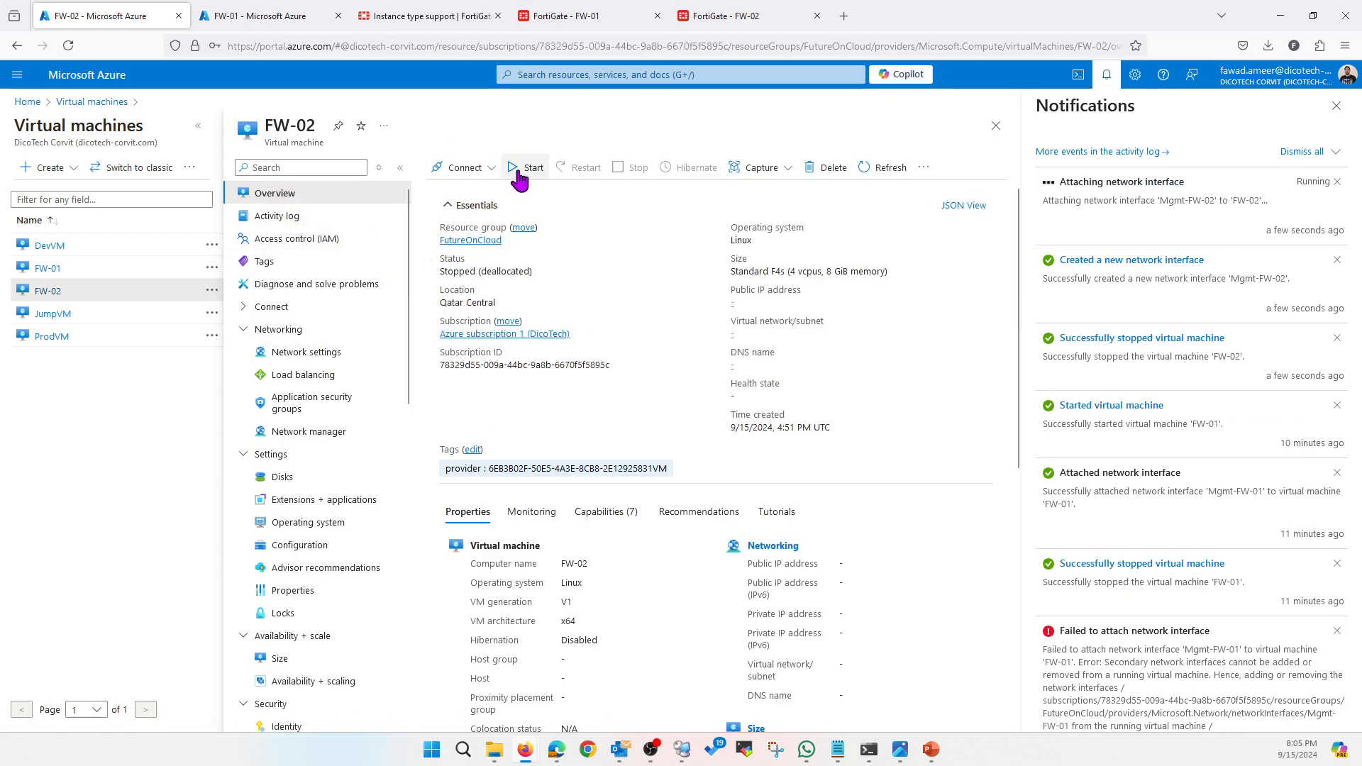
{"action": "left_click", "coordinate": [526, 176]}
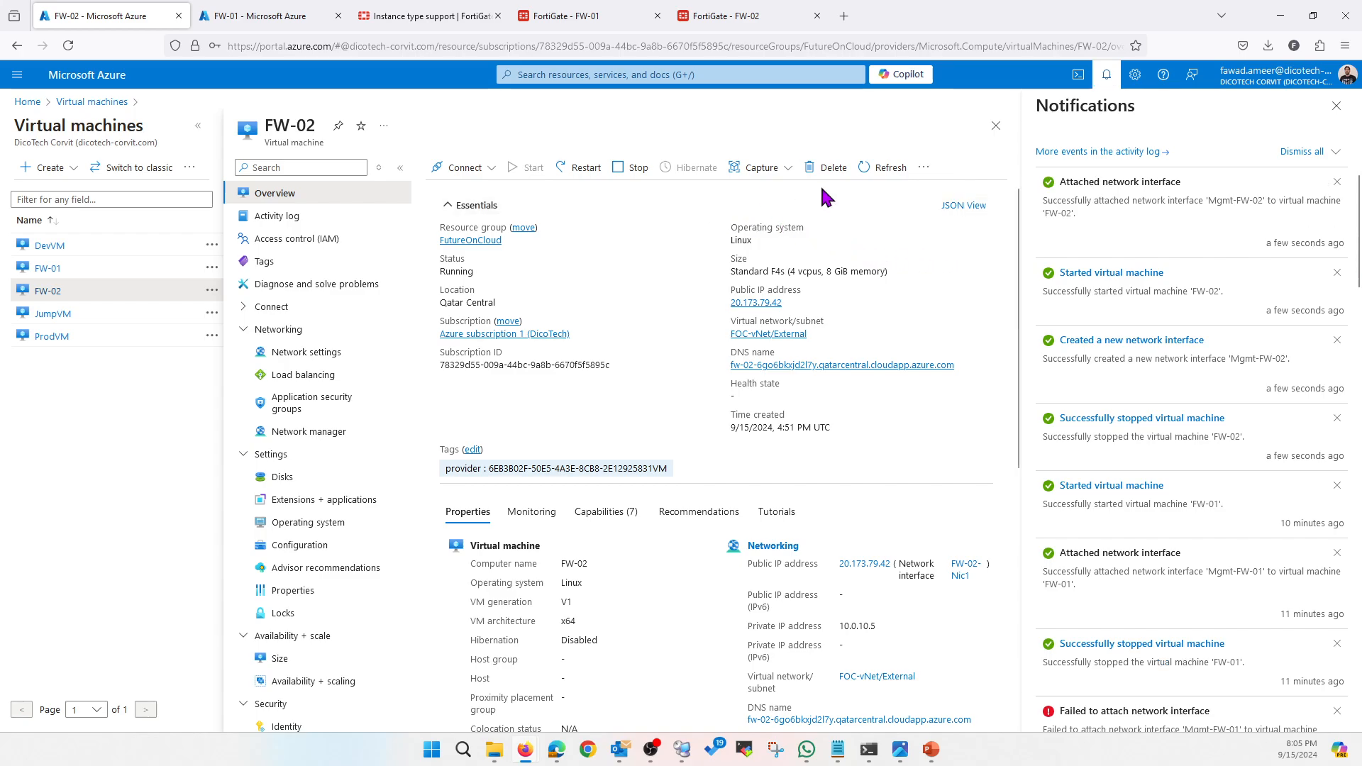
Refresh the FW-02 overview and connect to its Serial console under Help
{"action": "left_click", "coordinate": [1336, 105]}
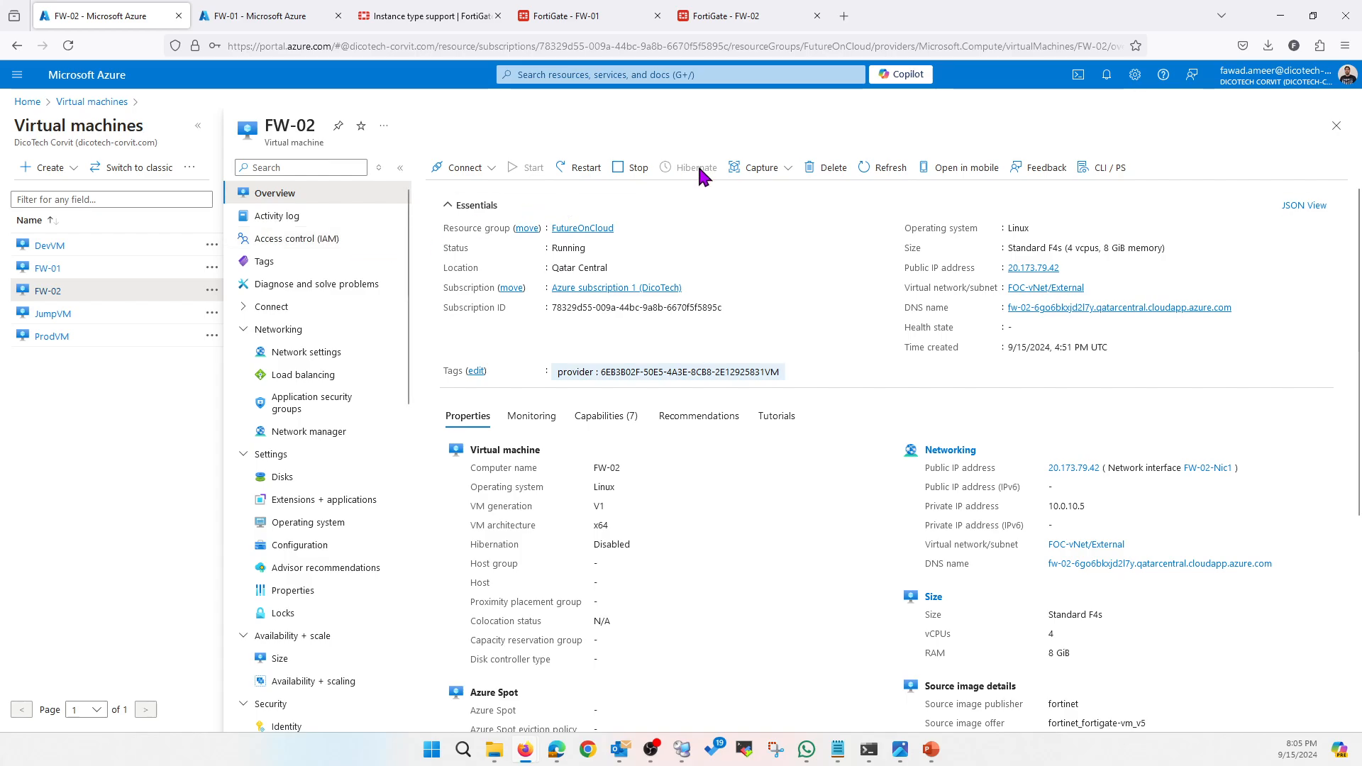
{"action": "left_click", "coordinate": [902, 170]}
{"action": "scroll", "coordinate": [319, 554], "scroll_direction": "down", "scroll_amount": 4}
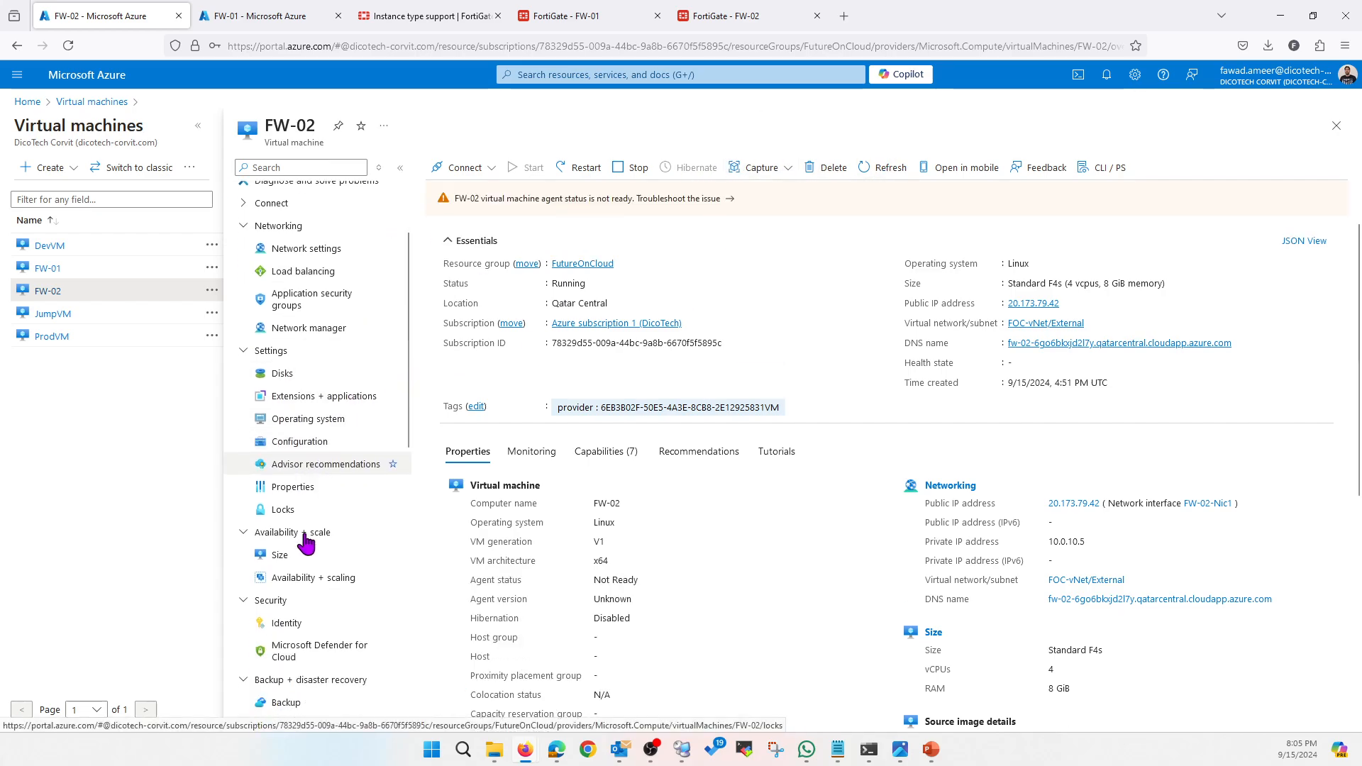
{"action": "scroll", "coordinate": [282, 599], "scroll_direction": "down", "scroll_amount": 5}
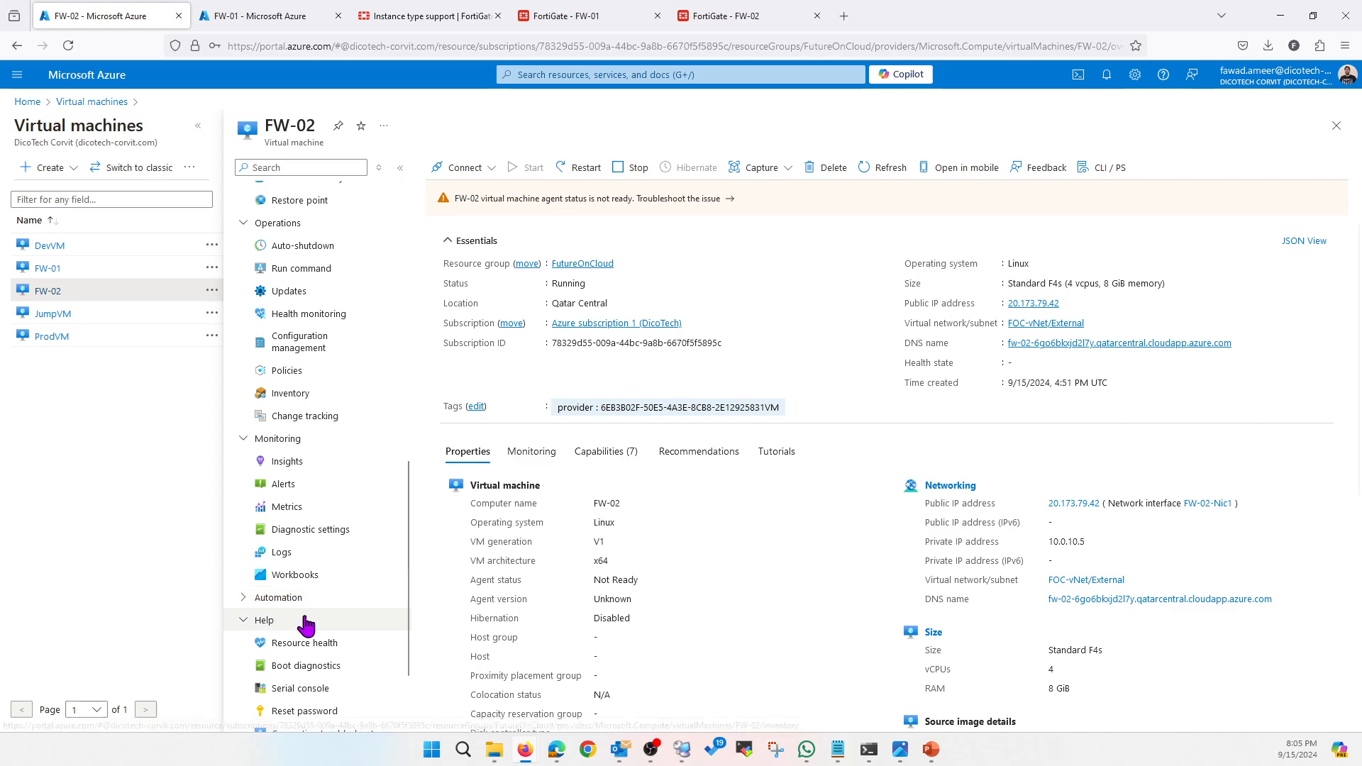
{"action": "scroll", "coordinate": [307, 634], "scroll_direction": "down", "scroll_amount": 2}
{"action": "left_click", "coordinate": [304, 616]}
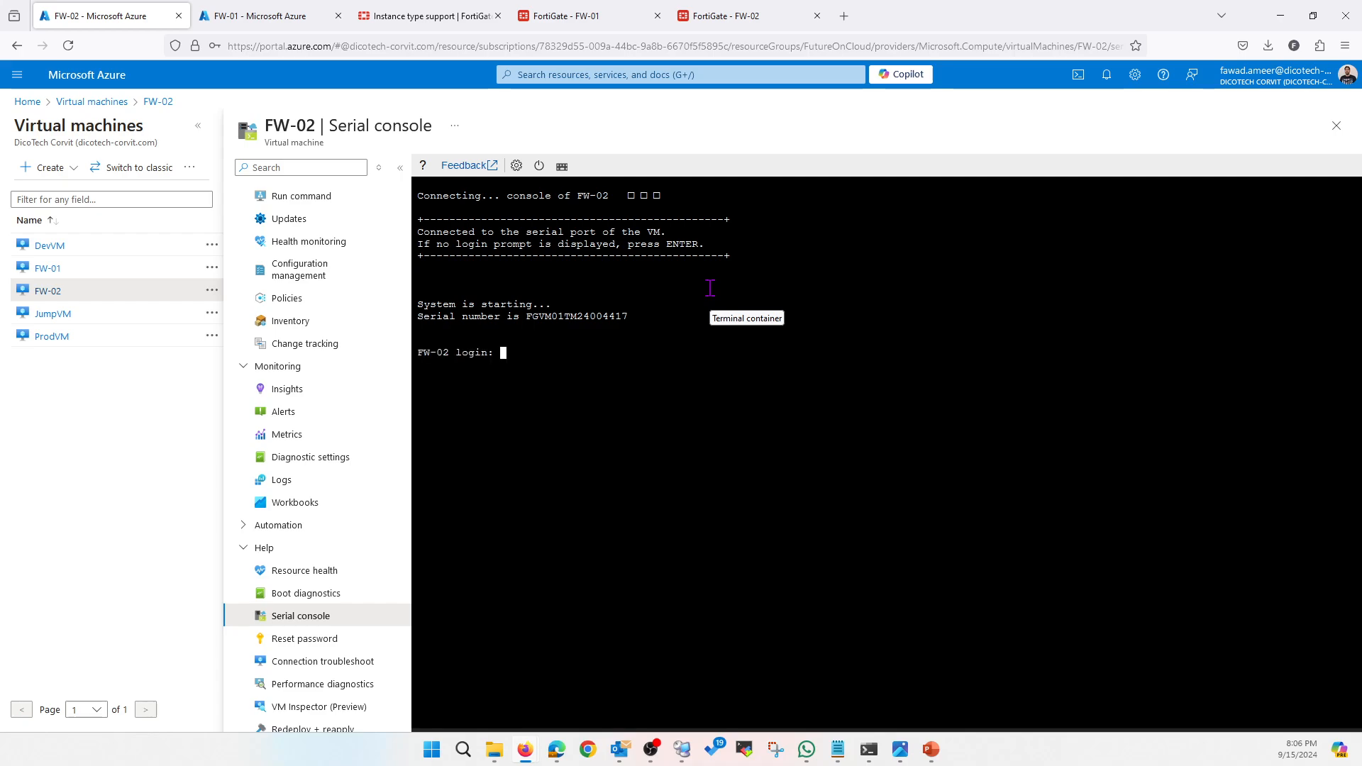
Load the FW-02 management home page instead of the shutdown page and log in
{"action": "left_click", "coordinate": [721, 15]}
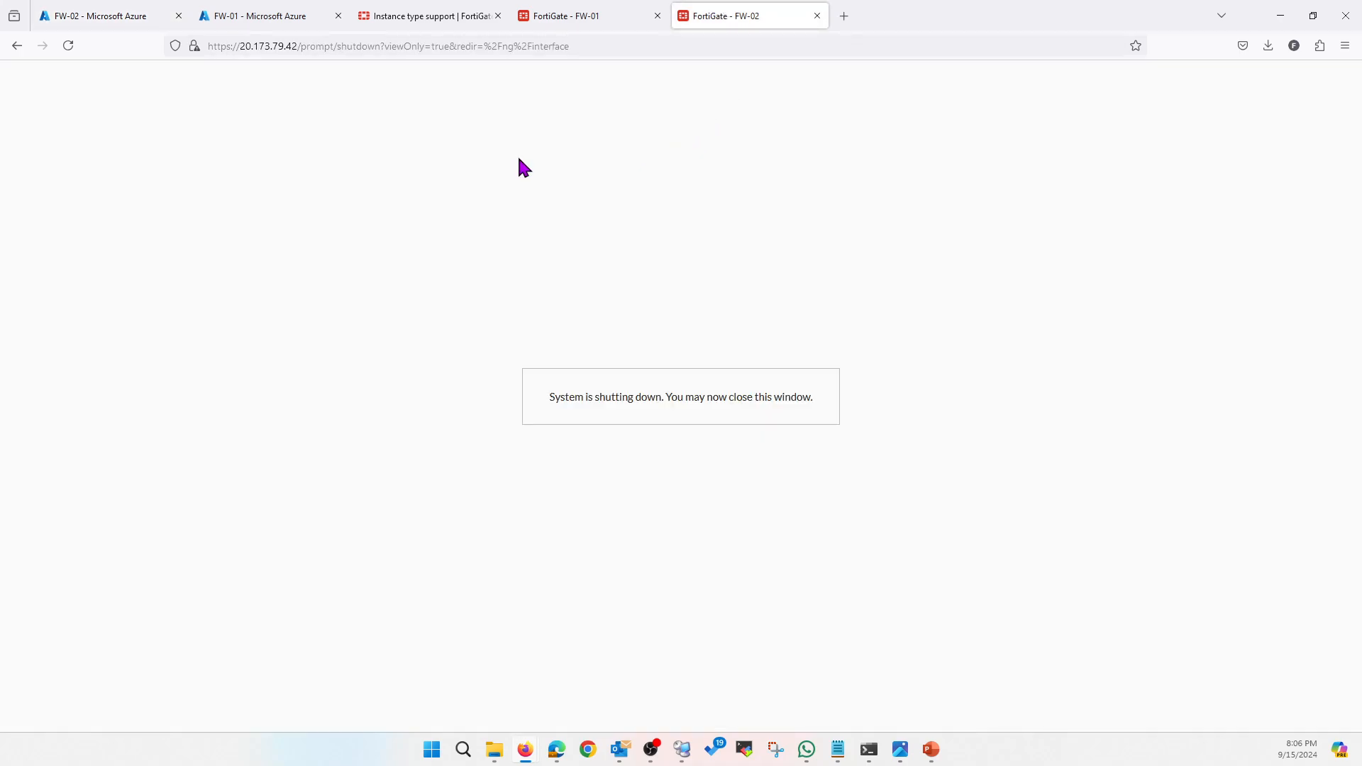
{"action": "left_click", "coordinate": [71, 49]}
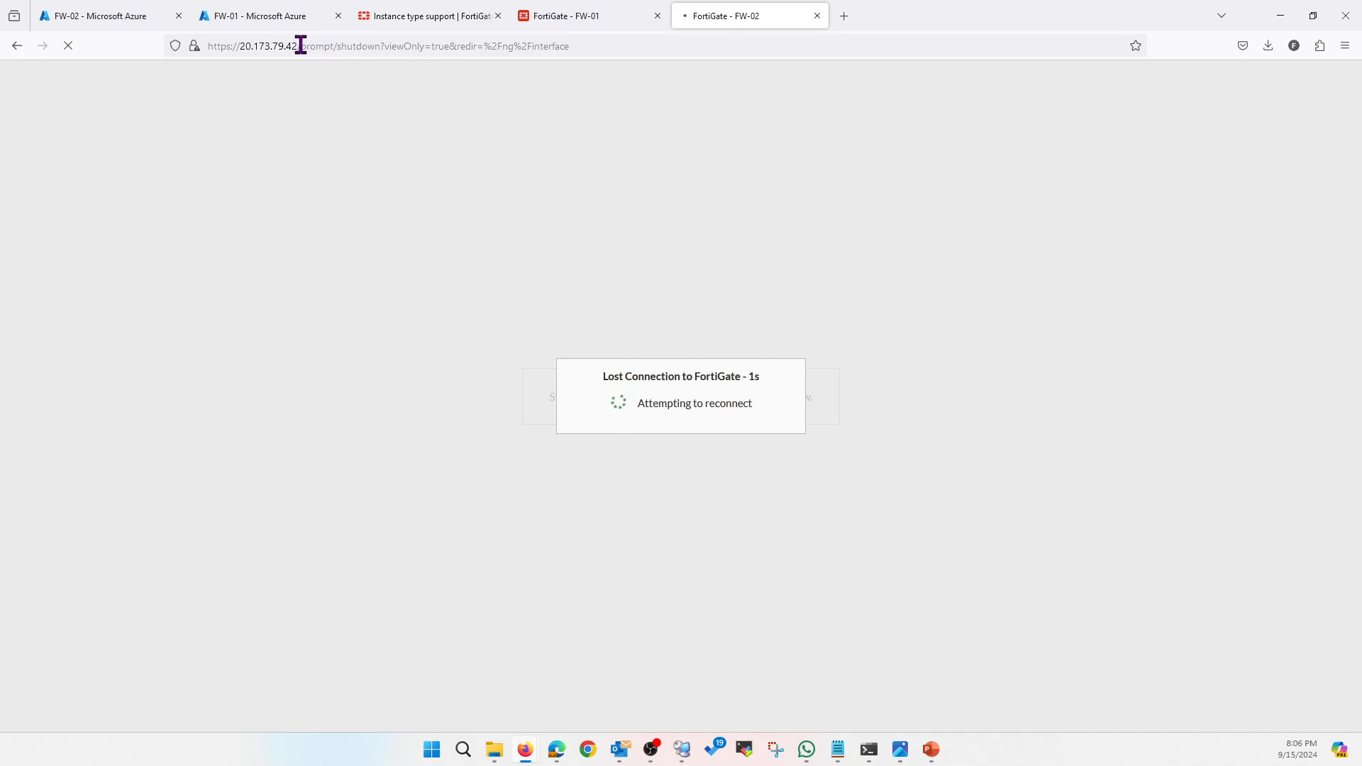
{"action": "left_click_drag", "start_coordinate": [301, 45], "coordinate": [623, 48]}
{"action": "key", "text": "BackSpace"}
{"action": "key", "text": "Return"}
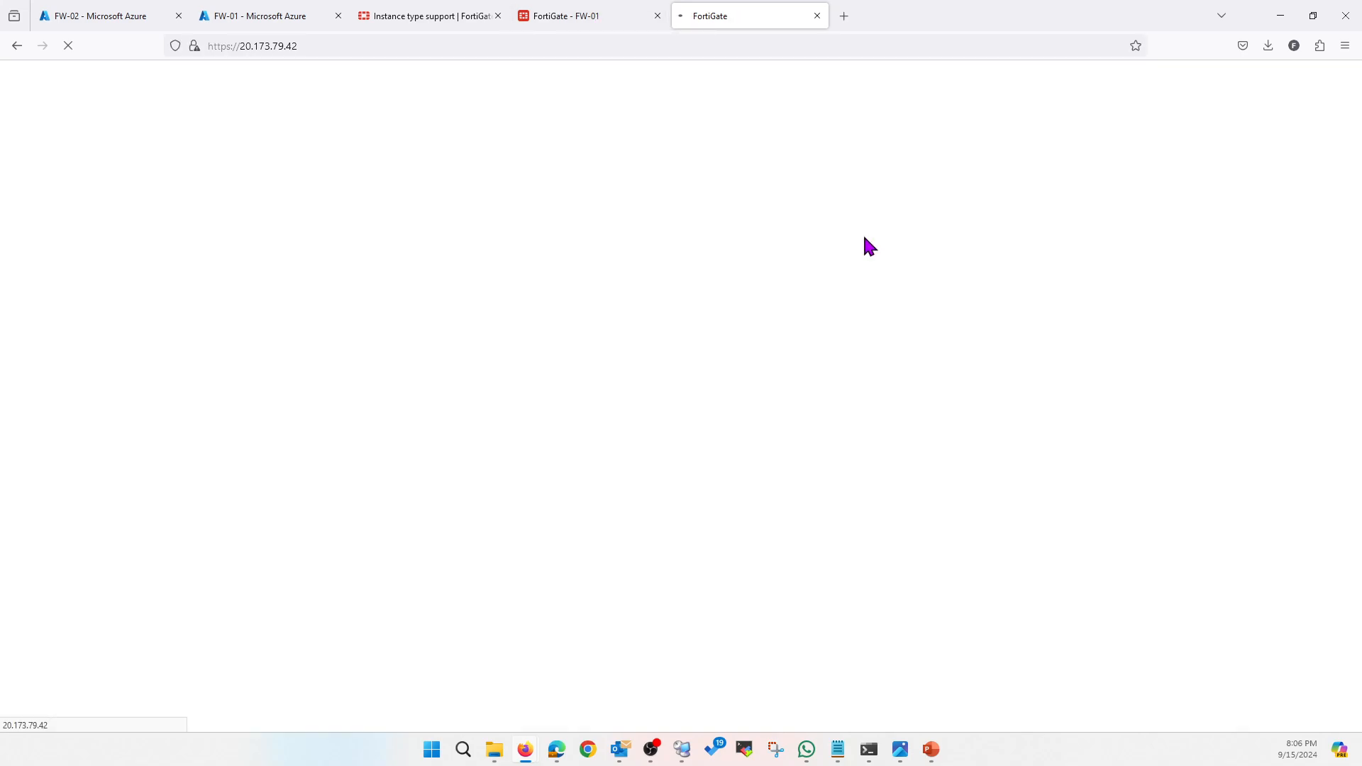
{"action": "left_click", "coordinate": [692, 443]}
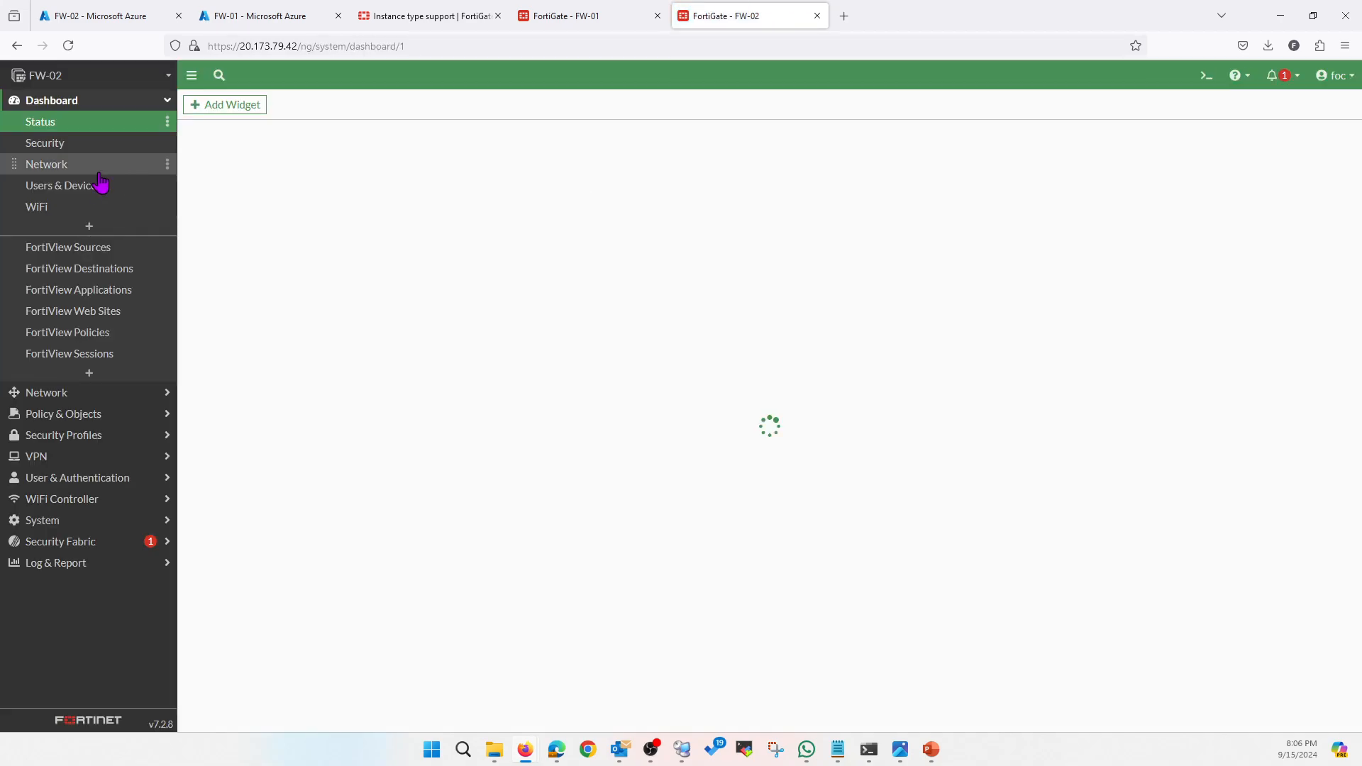
Set FW-02's port3 to DHCP with DNS override and no default gateway, then refresh the interfaces
{"action": "left_click", "coordinate": [71, 393]}
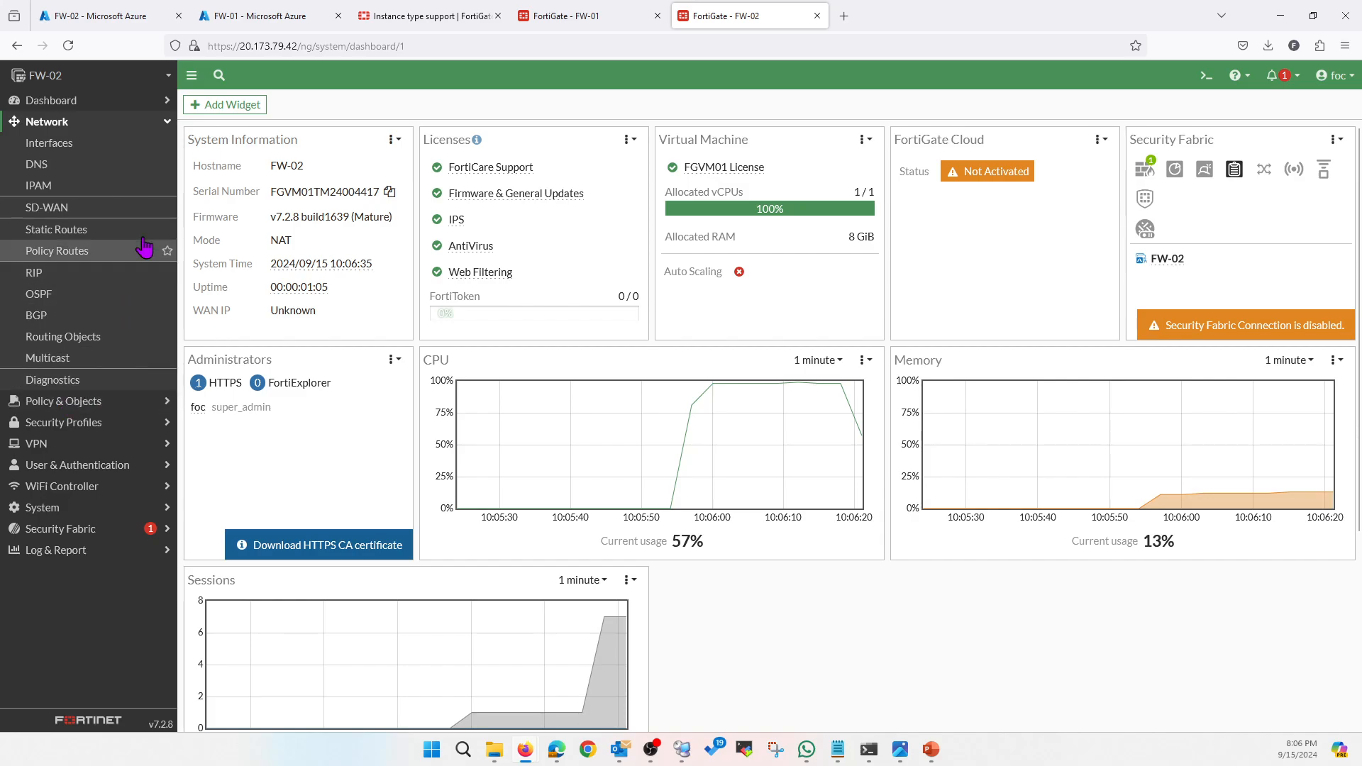
{"action": "left_click", "coordinate": [62, 149]}
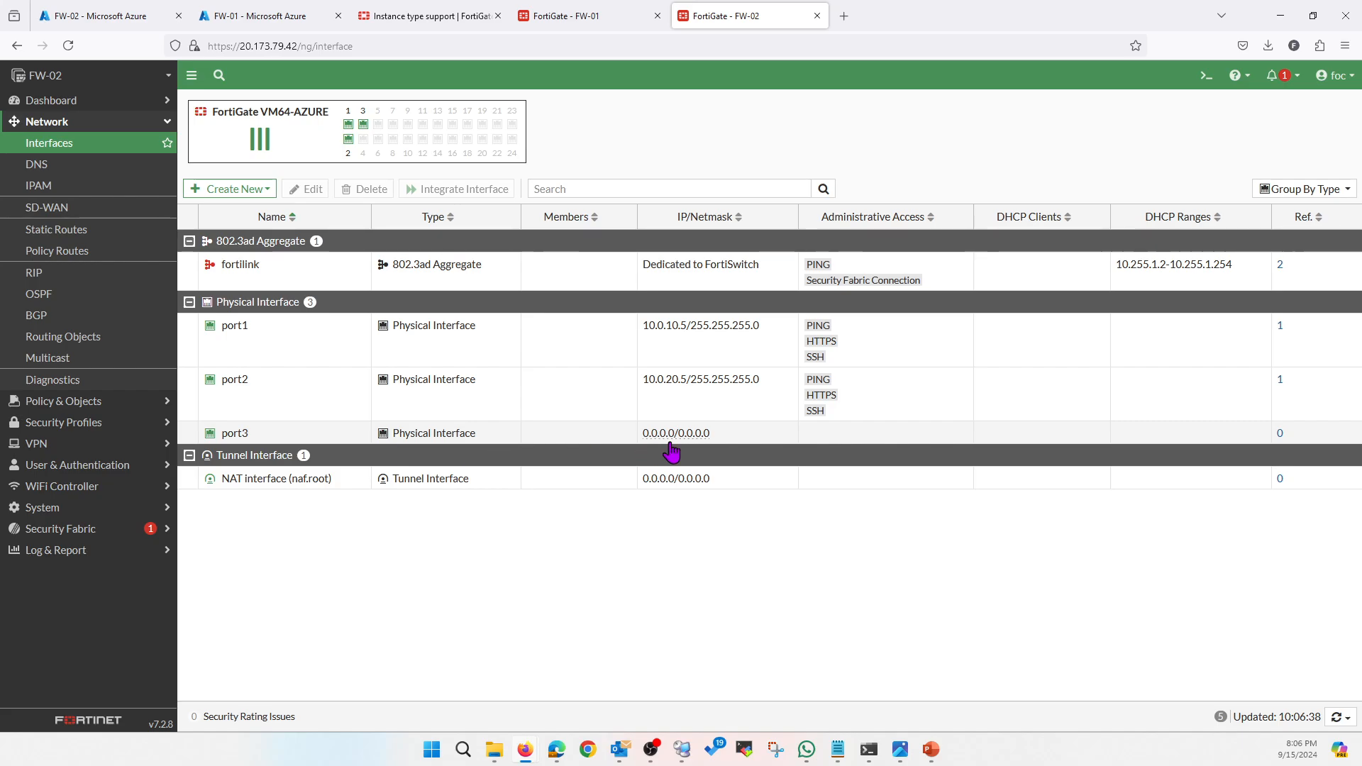
{"action": "double_click", "coordinate": [304, 438]}
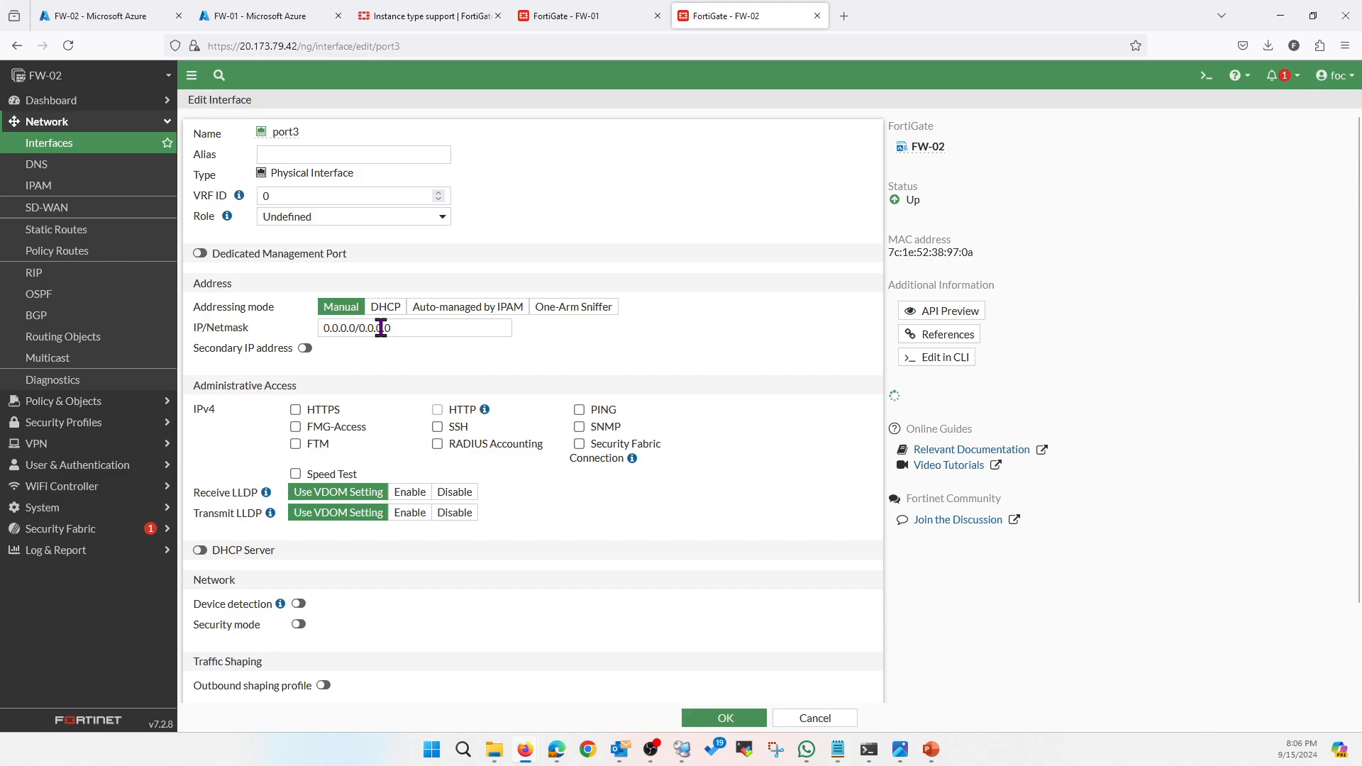
{"action": "left_click", "coordinate": [384, 307]}
{"action": "left_click", "coordinate": [377, 369]}
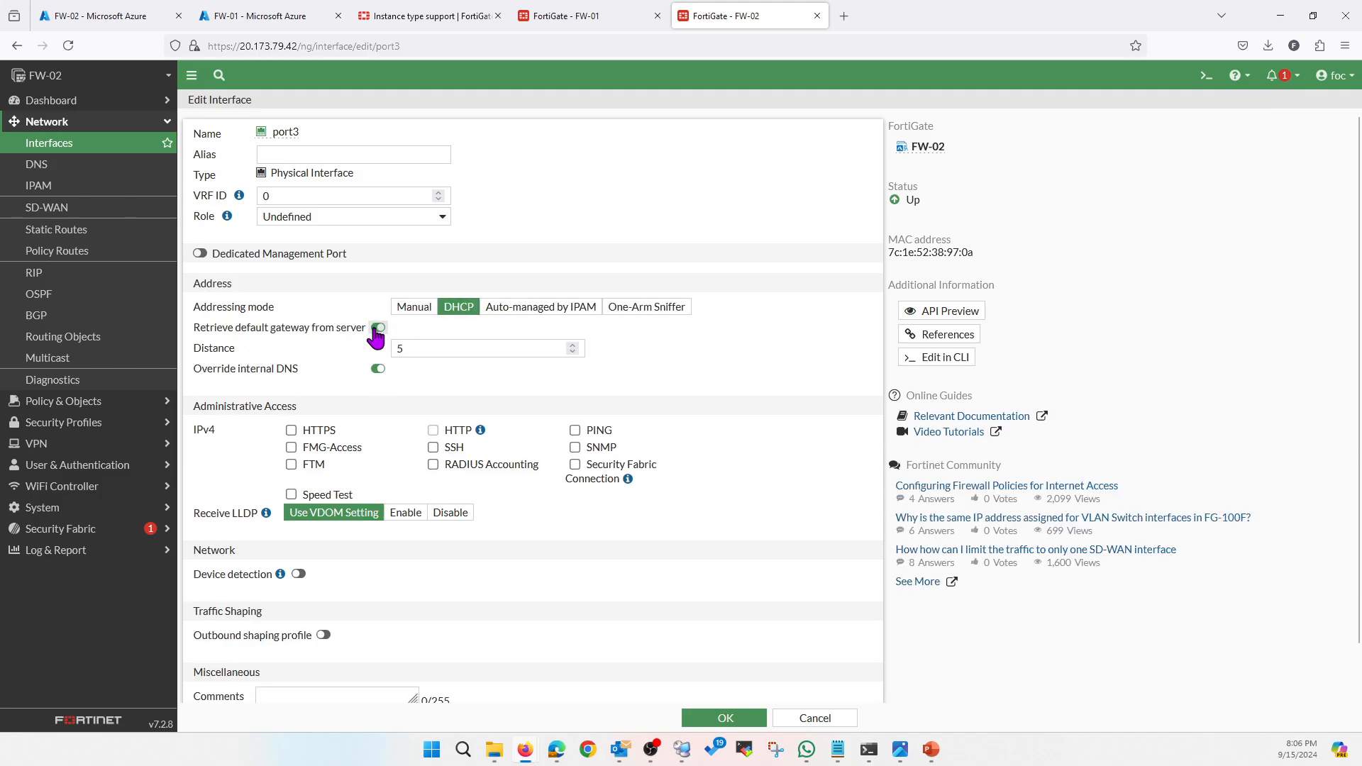
{"action": "left_click", "coordinate": [374, 329]}
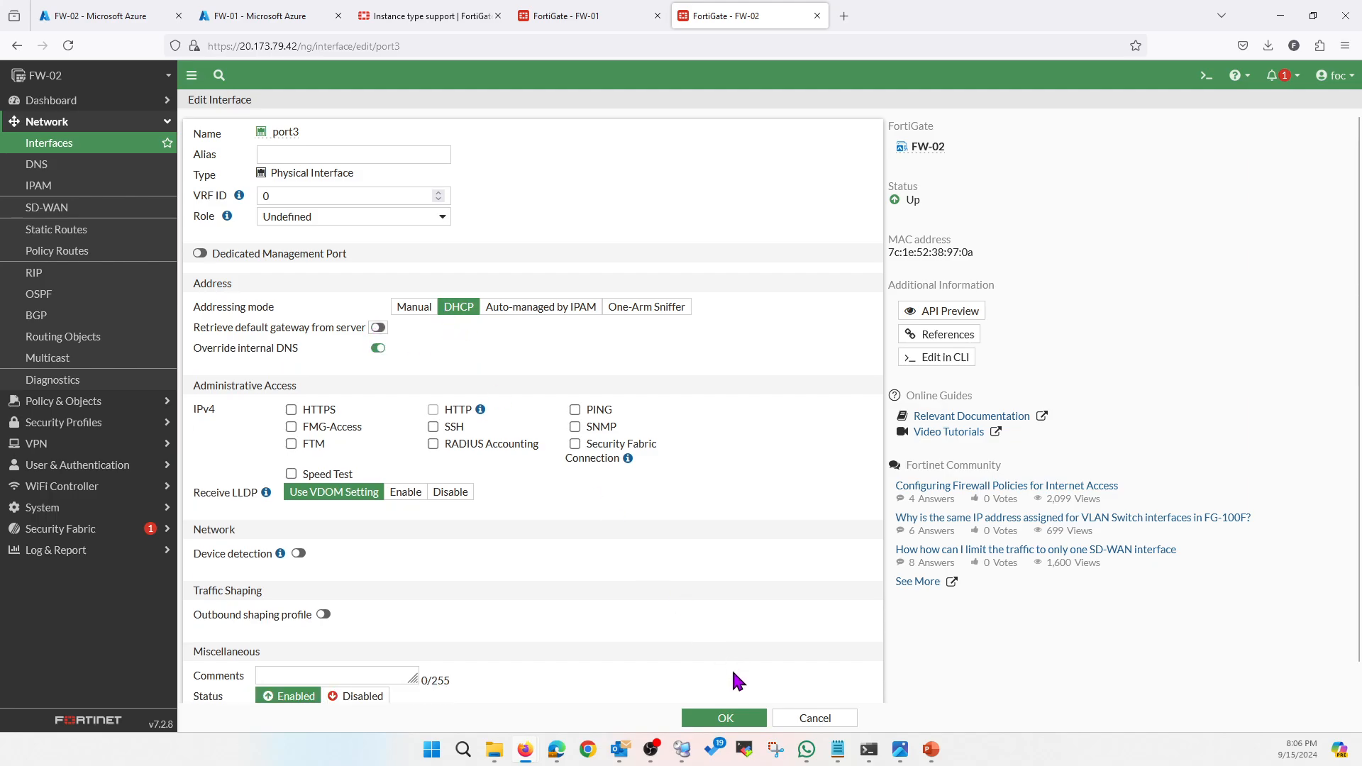
{"action": "left_click", "coordinate": [724, 718]}
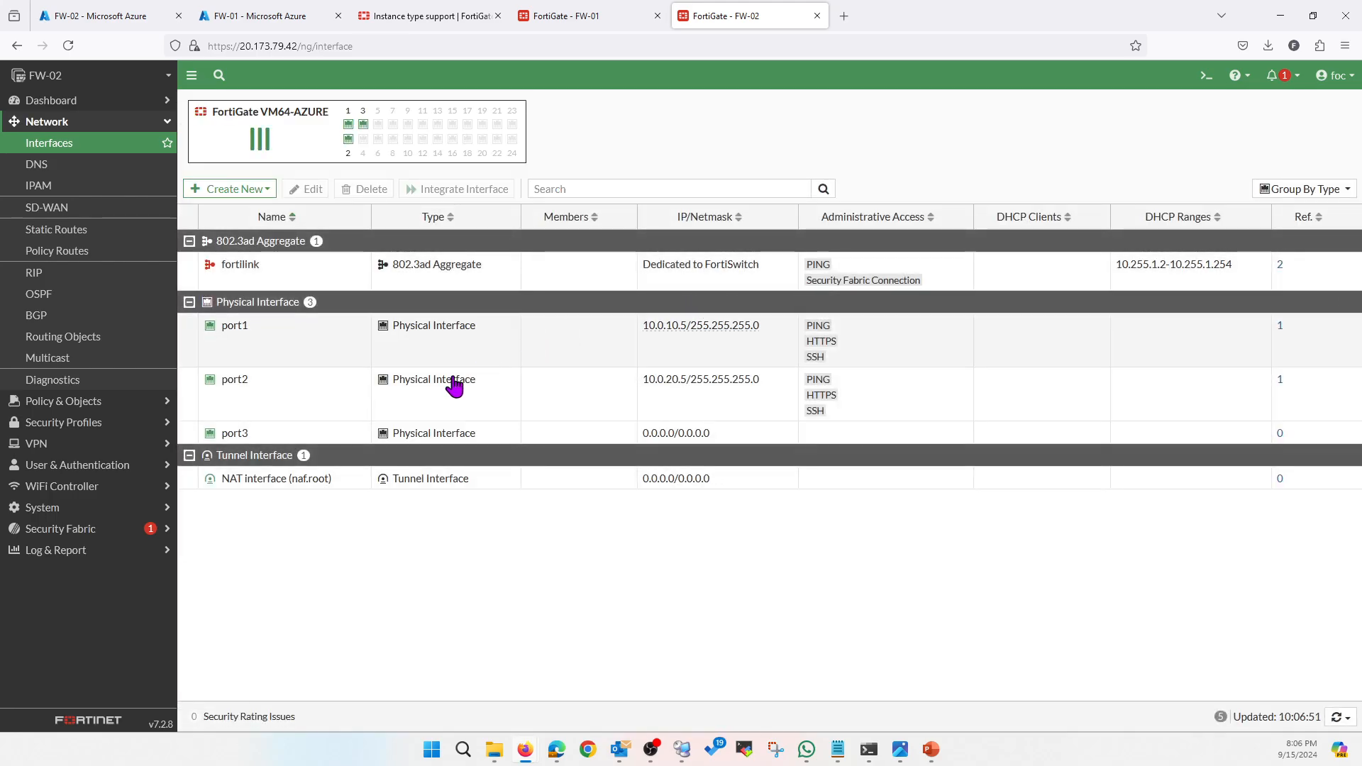
{"action": "left_click", "coordinate": [57, 162]}
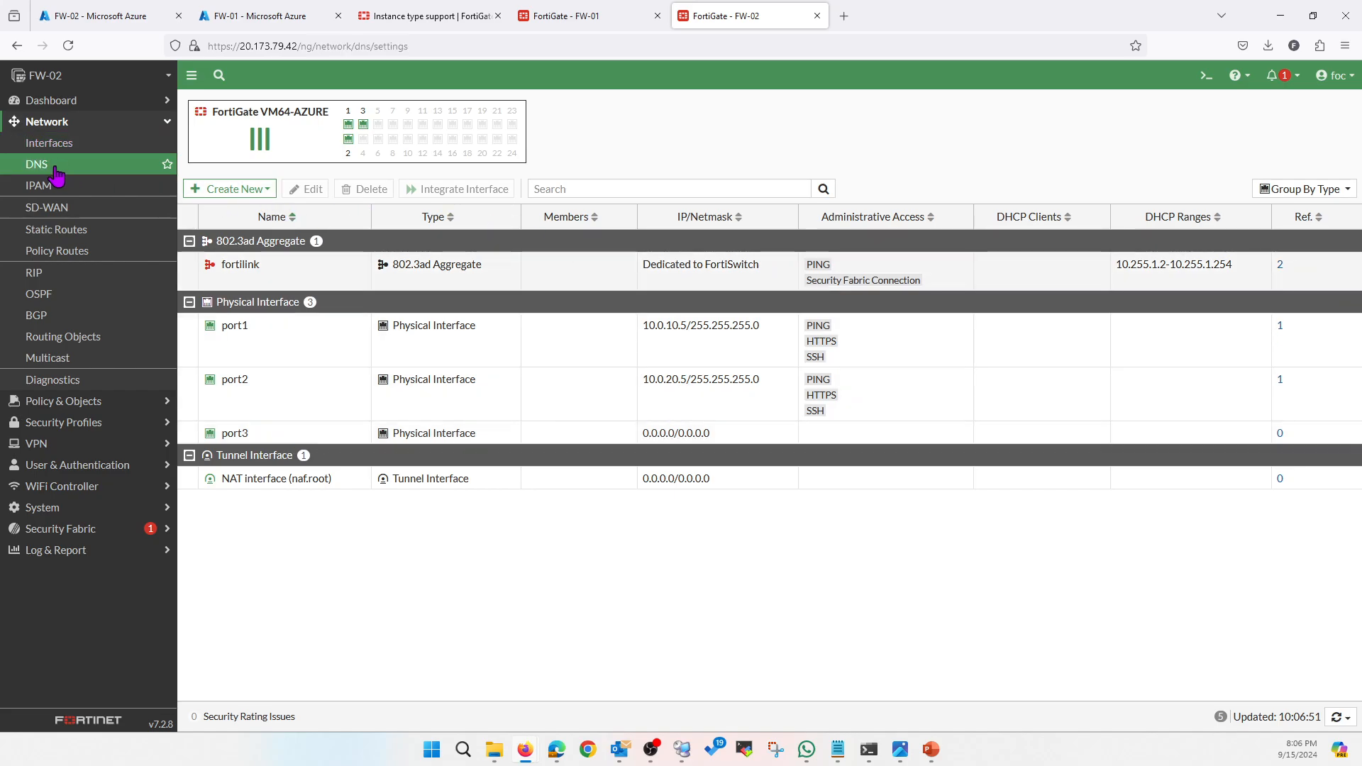
{"action": "left_click", "coordinate": [69, 45]}
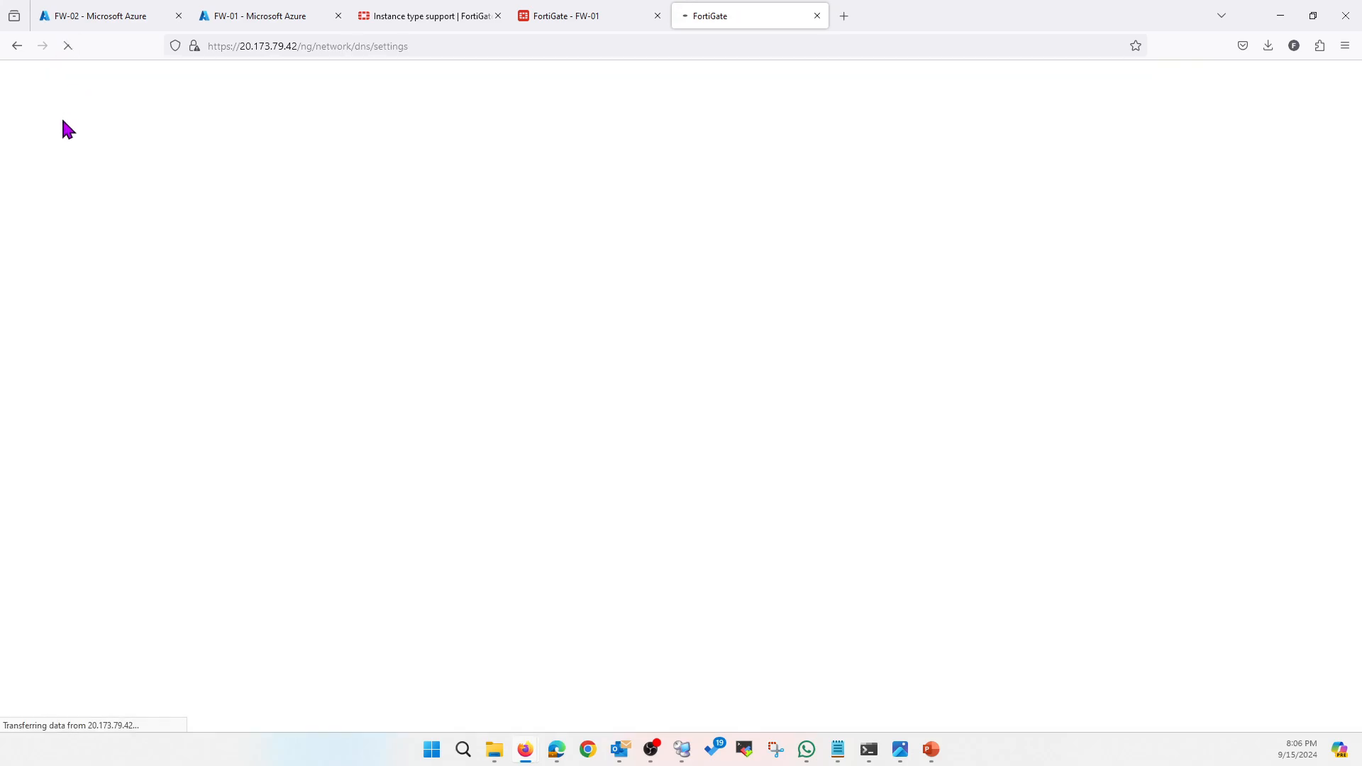
{"action": "left_click", "coordinate": [70, 146]}
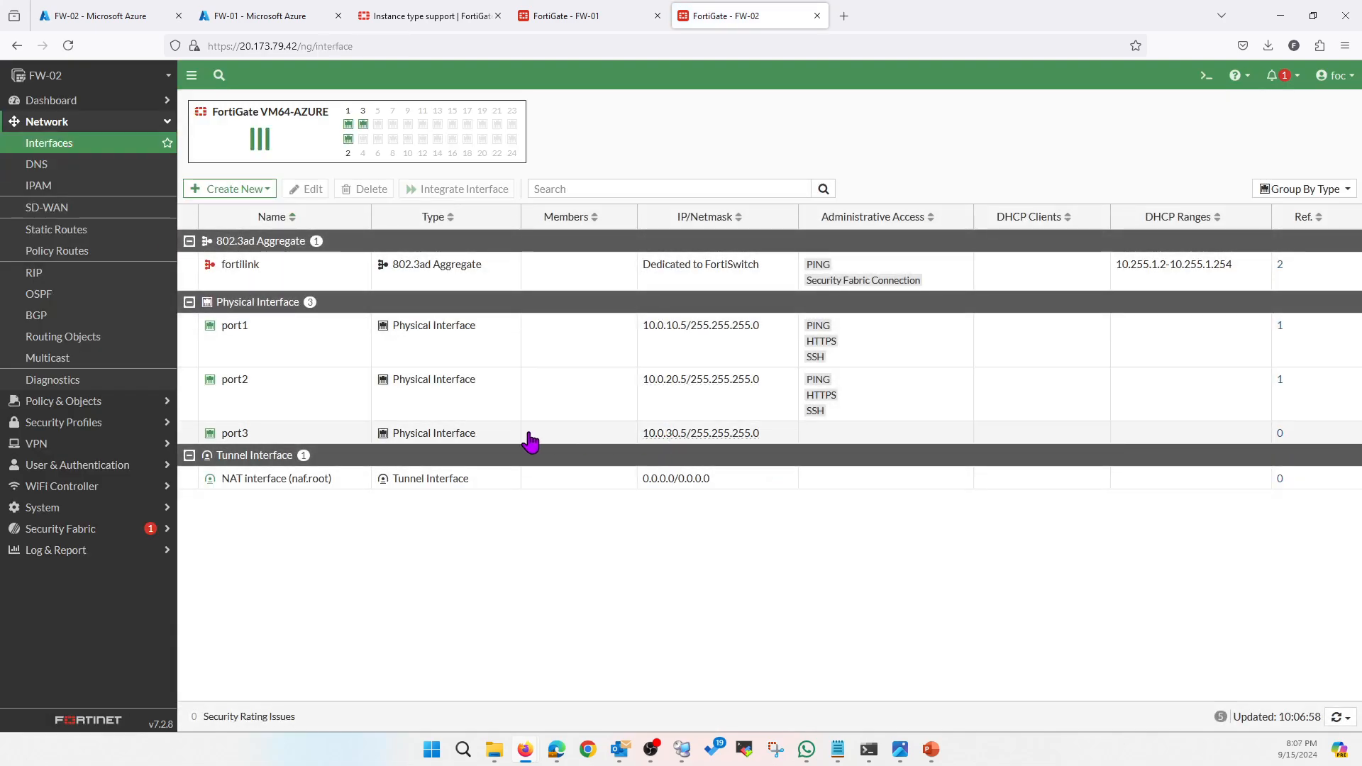
Alias port3 Mgmt, make 10.0.30.5 static, and allow PING, HTTPS, HTTP and SSH
{"action": "double_click", "coordinate": [312, 434]}
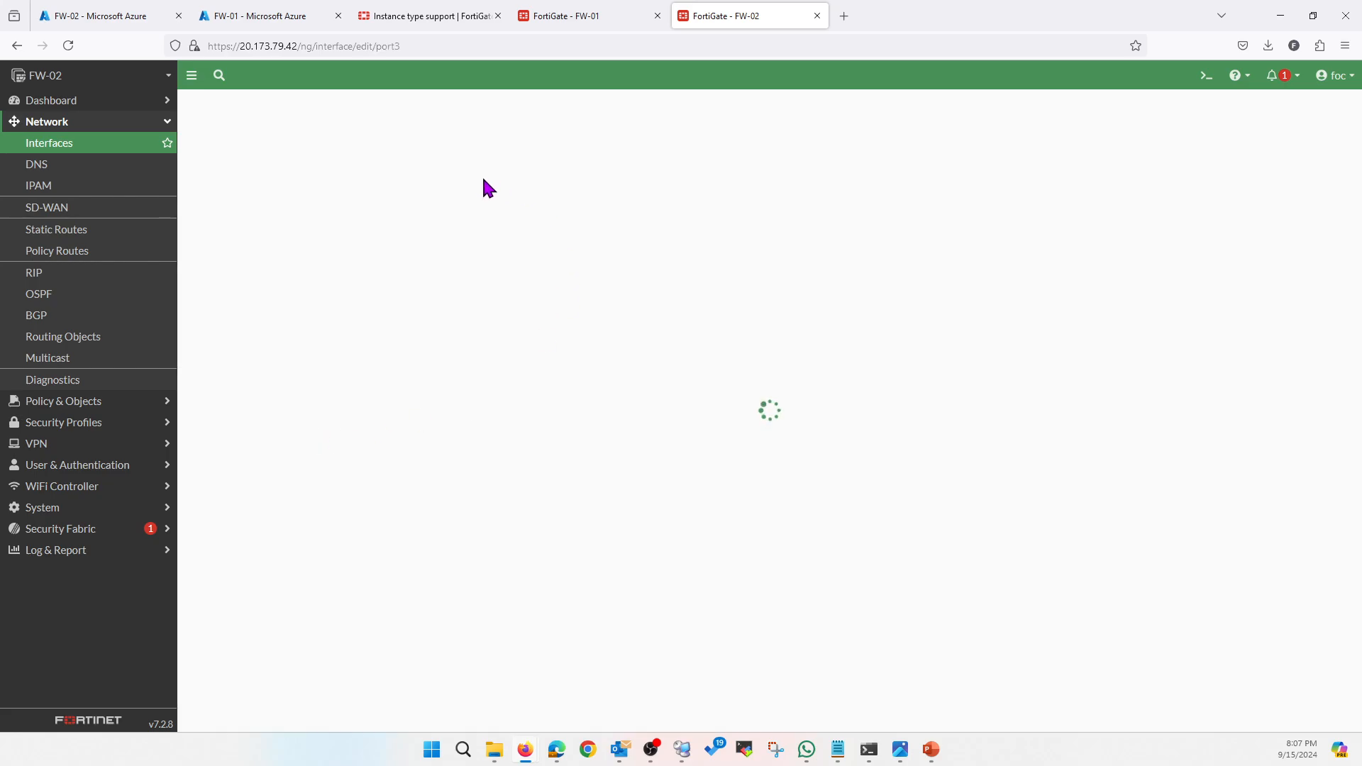
{"action": "left_click", "coordinate": [321, 158]}
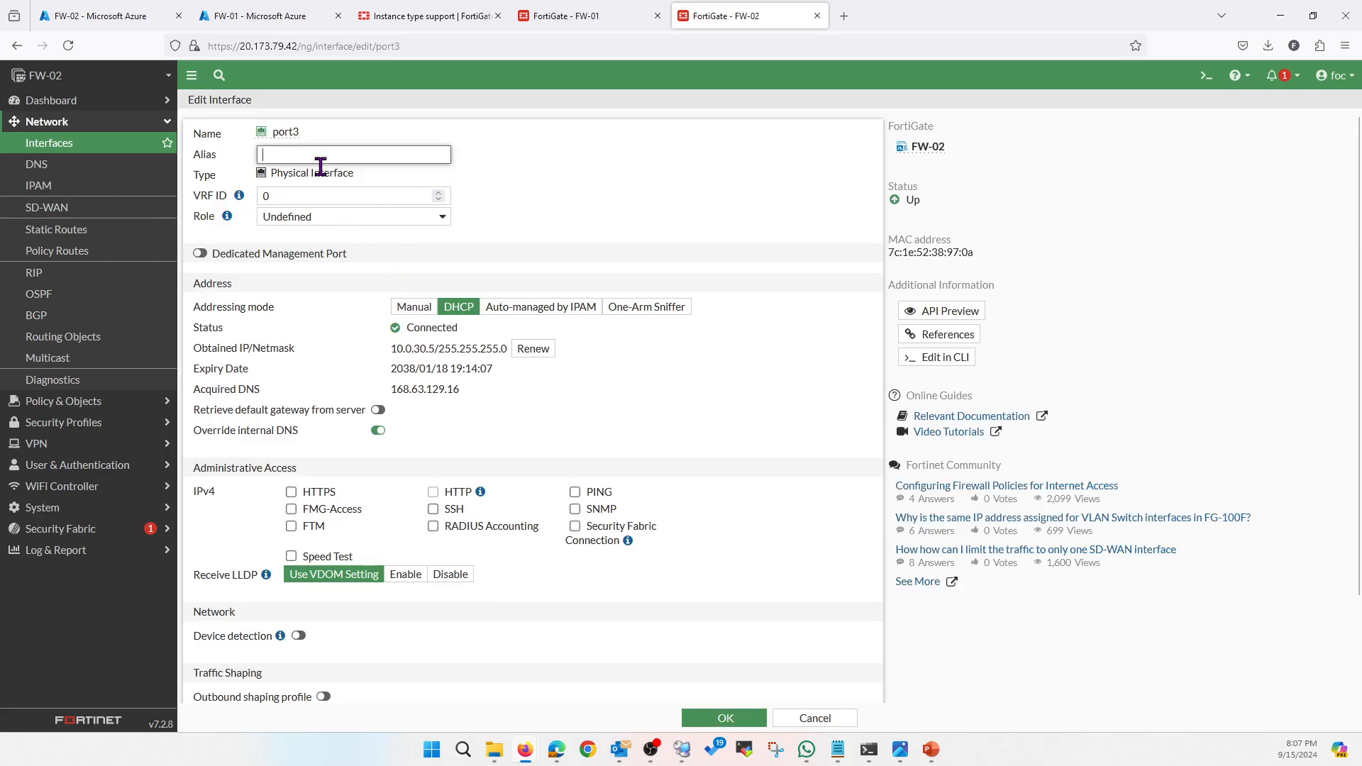
{"action": "type", "text": "Mgmt"}
{"action": "left_click", "coordinate": [416, 307]}
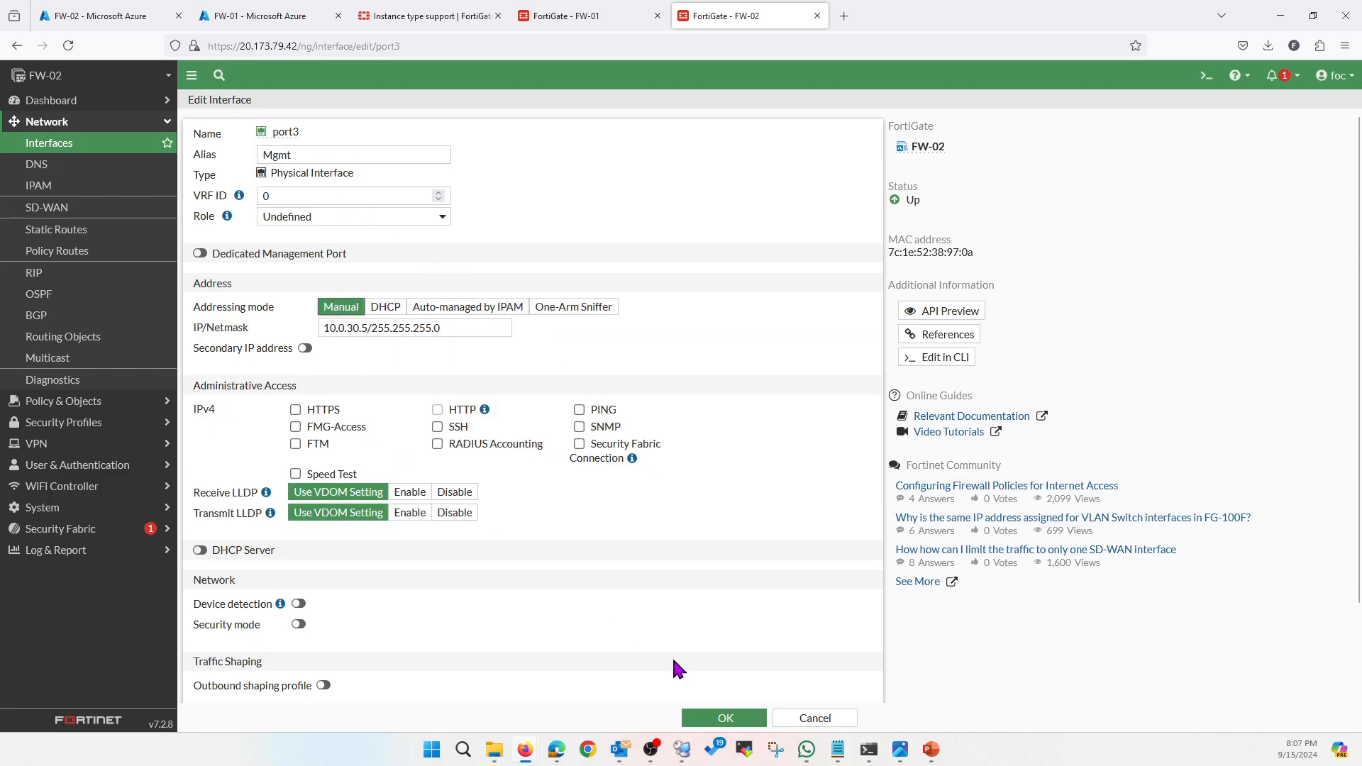
{"action": "left_click", "coordinate": [579, 410]}
{"action": "left_click", "coordinate": [296, 410]}
{"action": "left_click", "coordinate": [437, 410]}
{"action": "left_click", "coordinate": [437, 427]}
{"action": "left_click", "coordinate": [737, 718]}
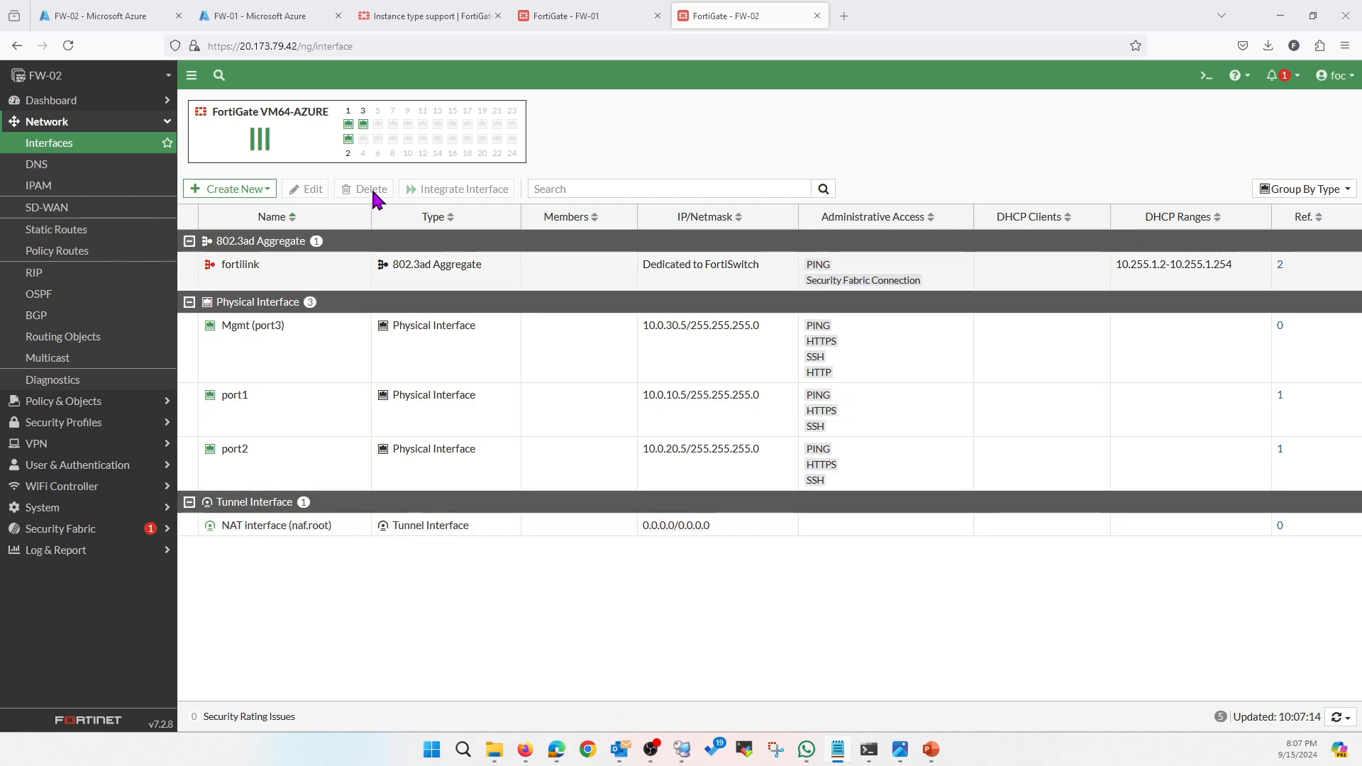
Open Dashboard > Status on FW-01 and FW-02 and compare their Auto Scaling fields
{"action": "left_click", "coordinate": [571, 16]}
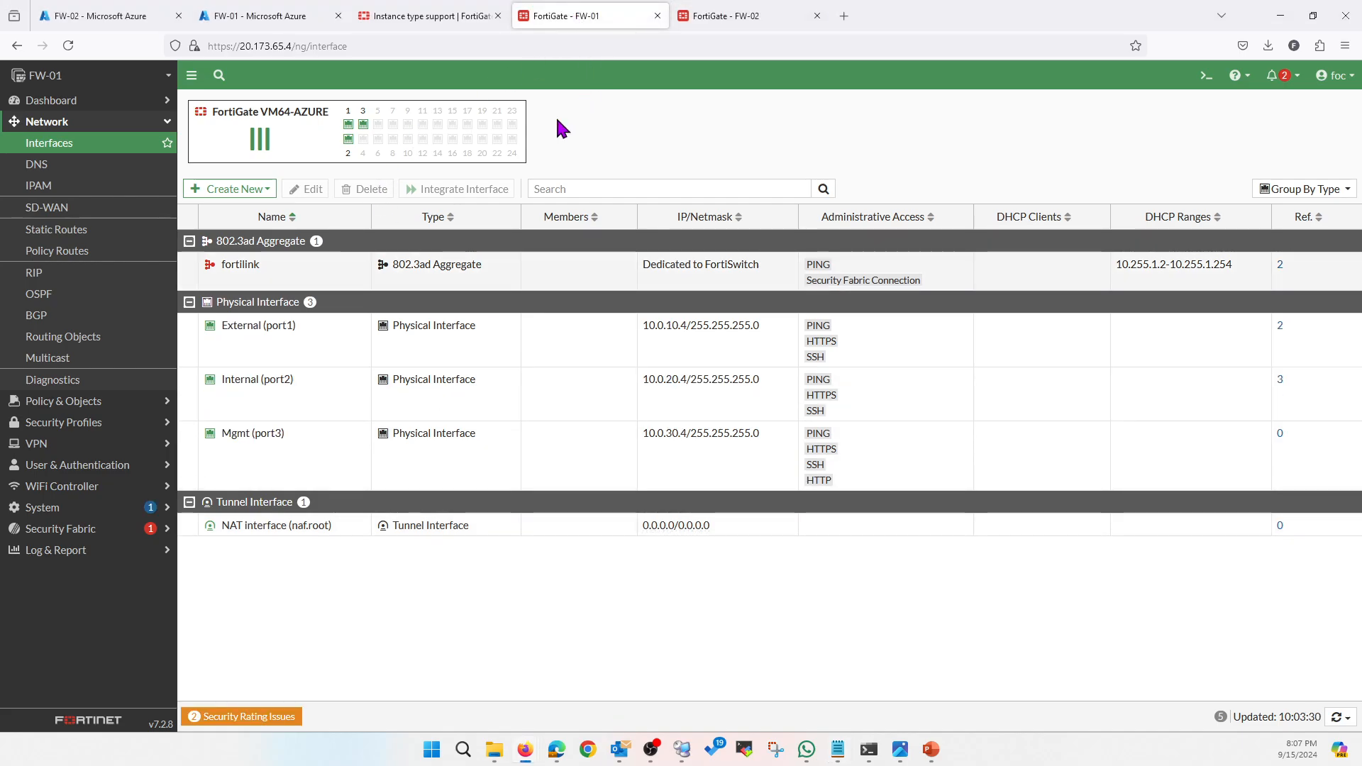
{"action": "left_click", "coordinate": [67, 107]}
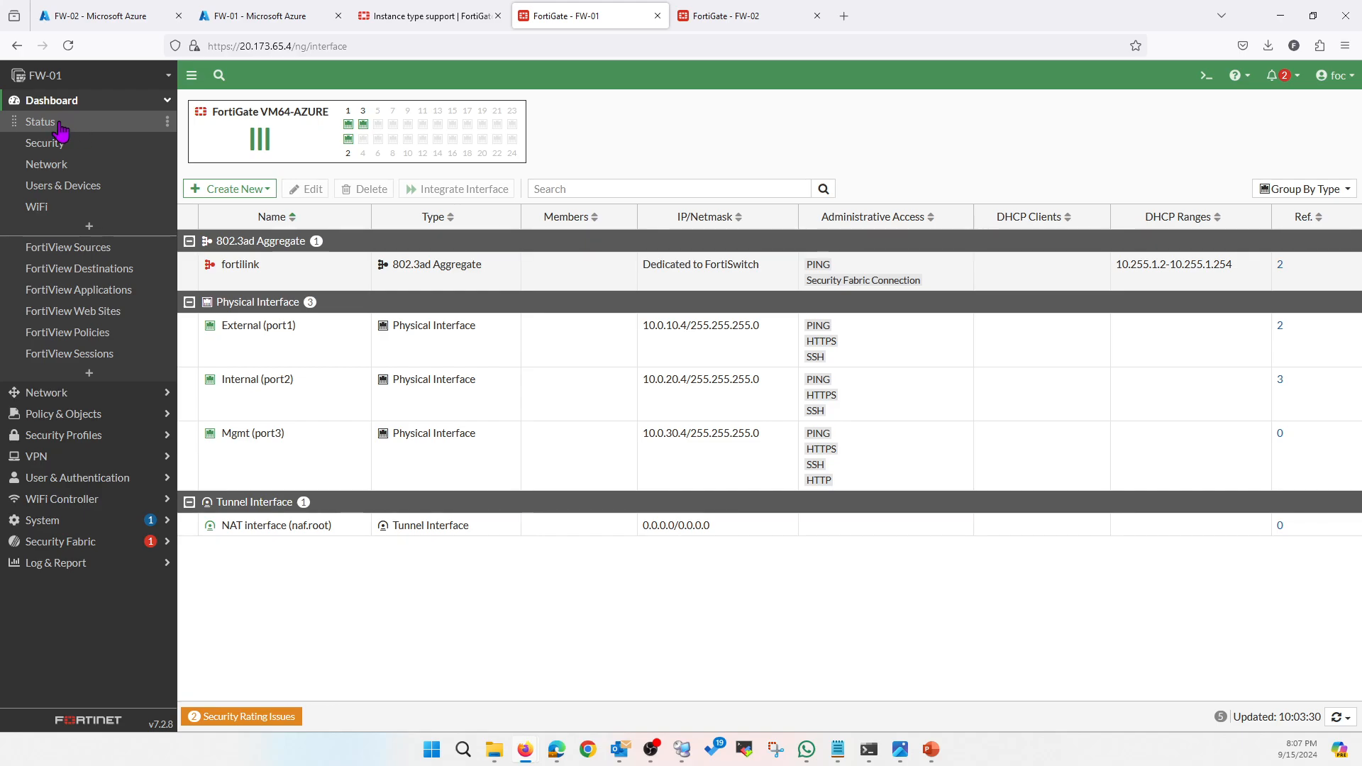
{"action": "left_click", "coordinate": [61, 124]}
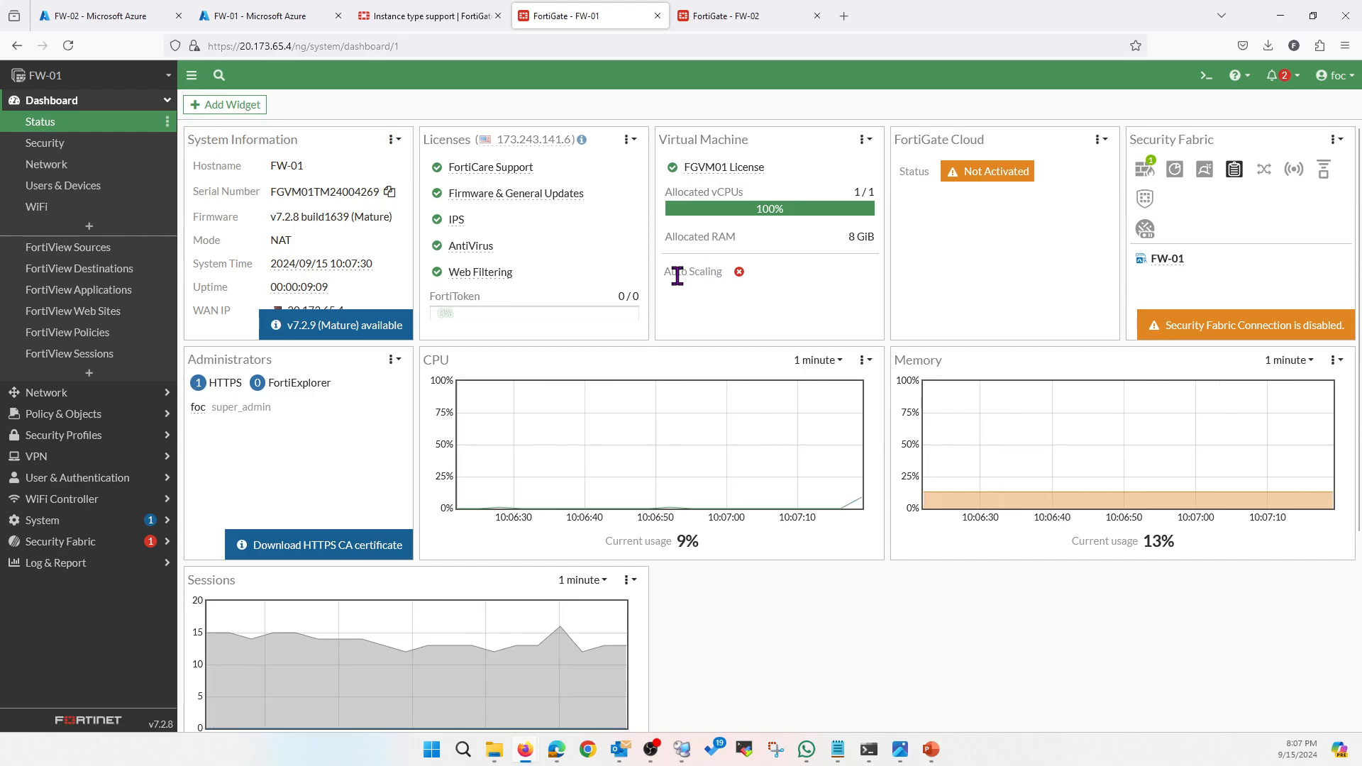
{"action": "left_click", "coordinate": [735, 17]}
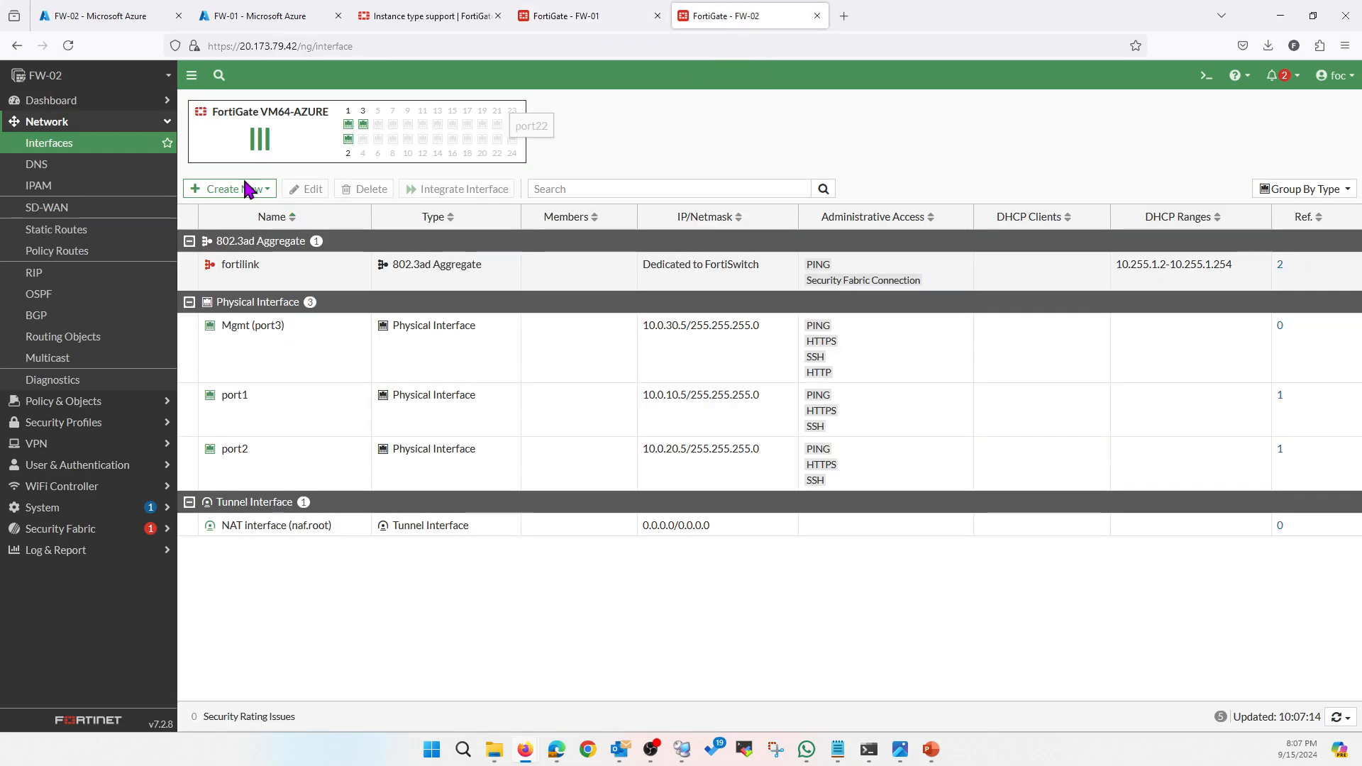
{"action": "left_click", "coordinate": [67, 100]}
{"action": "left_click", "coordinate": [66, 122]}
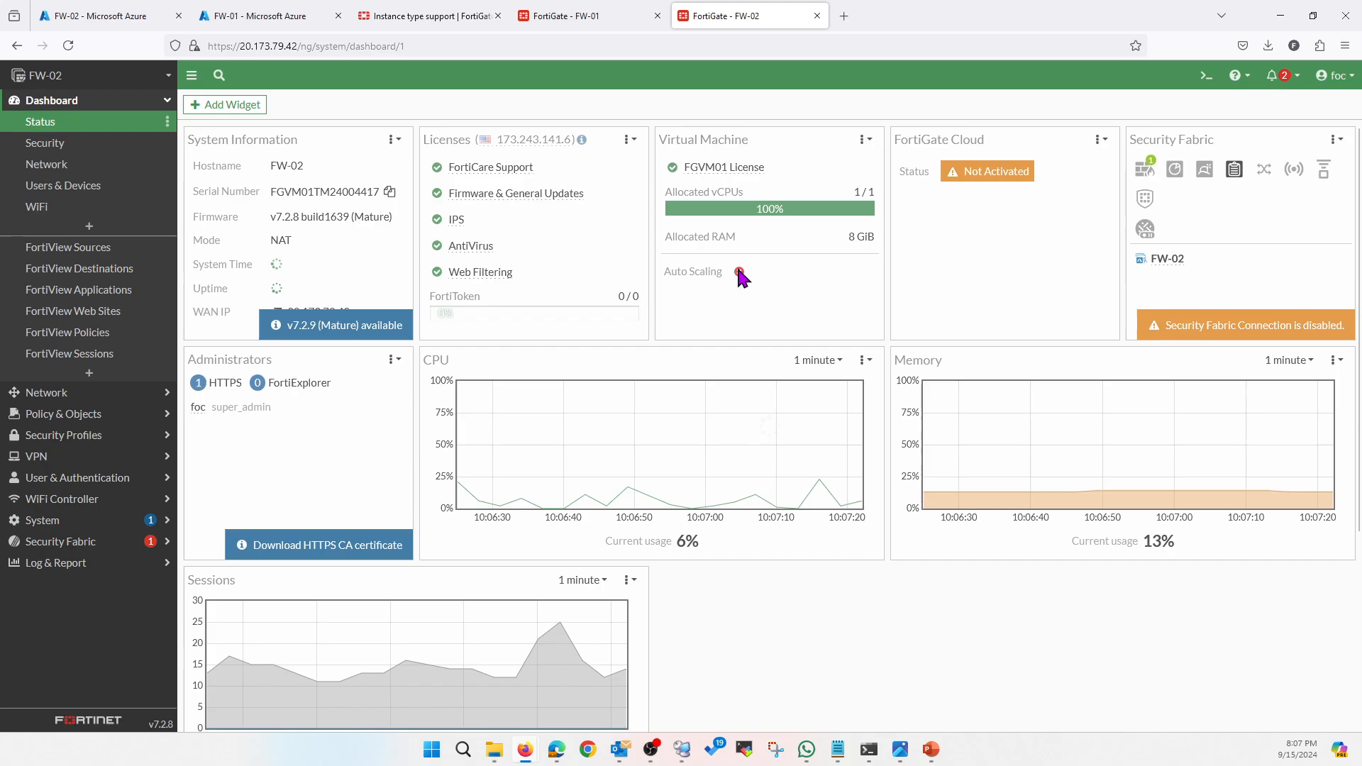
{"action": "left_click_drag", "start_coordinate": [662, 272], "coordinate": [722, 275]}
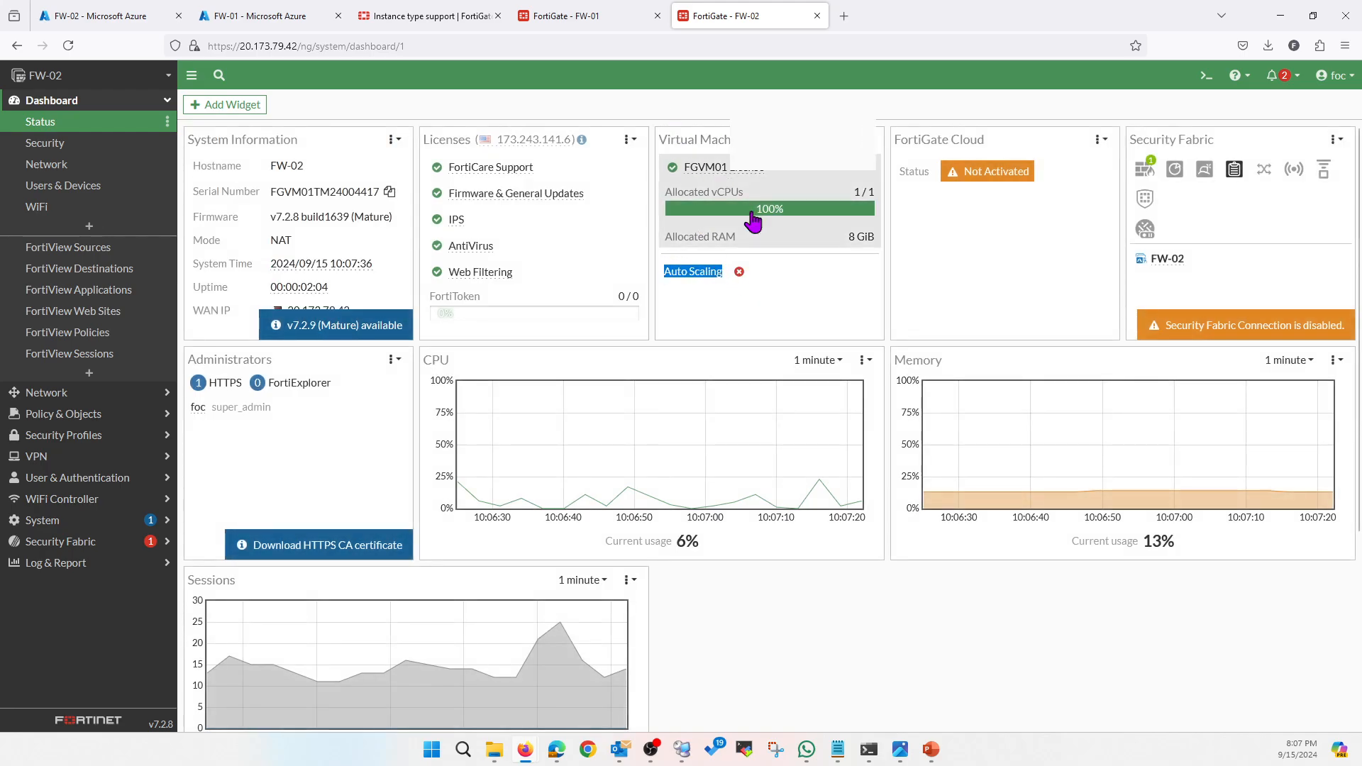
{"action": "left_click", "coordinate": [592, 21]}
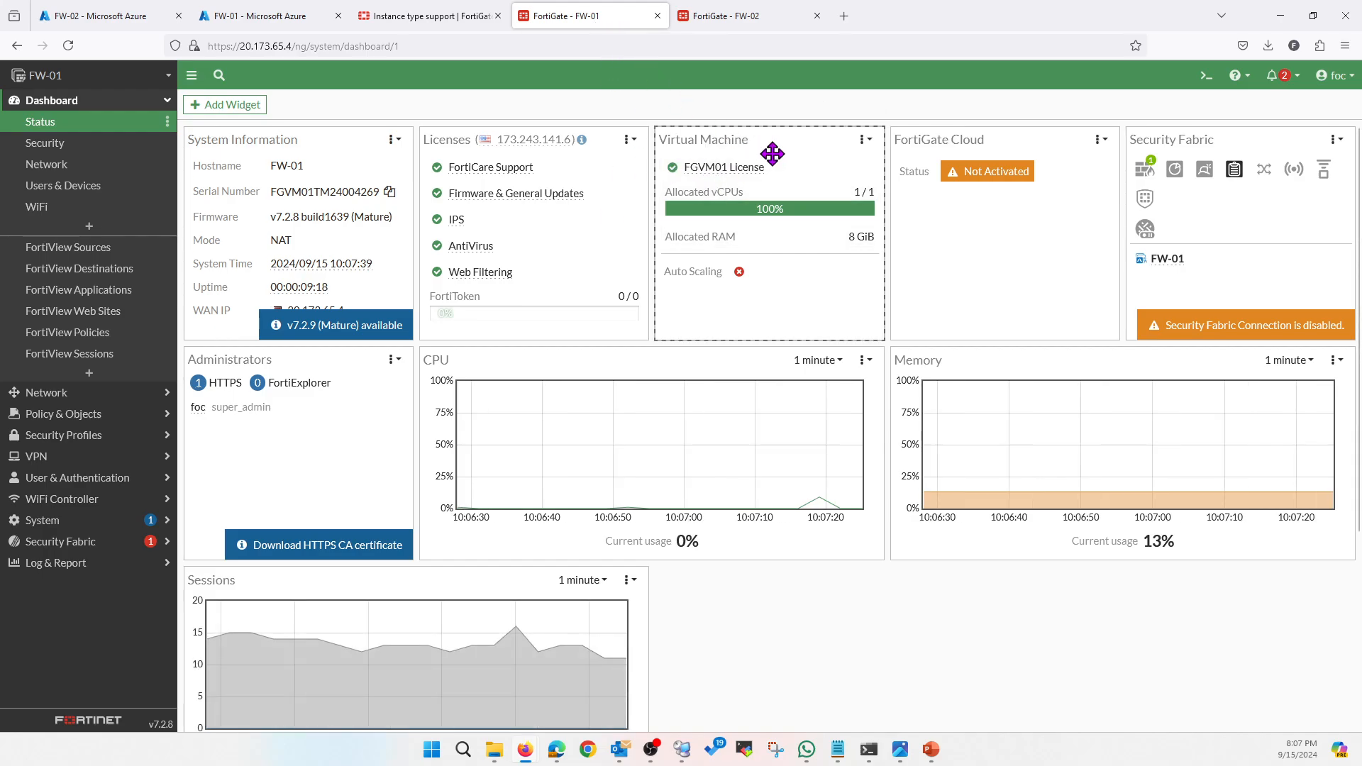
{"action": "left_click", "coordinate": [731, 22]}
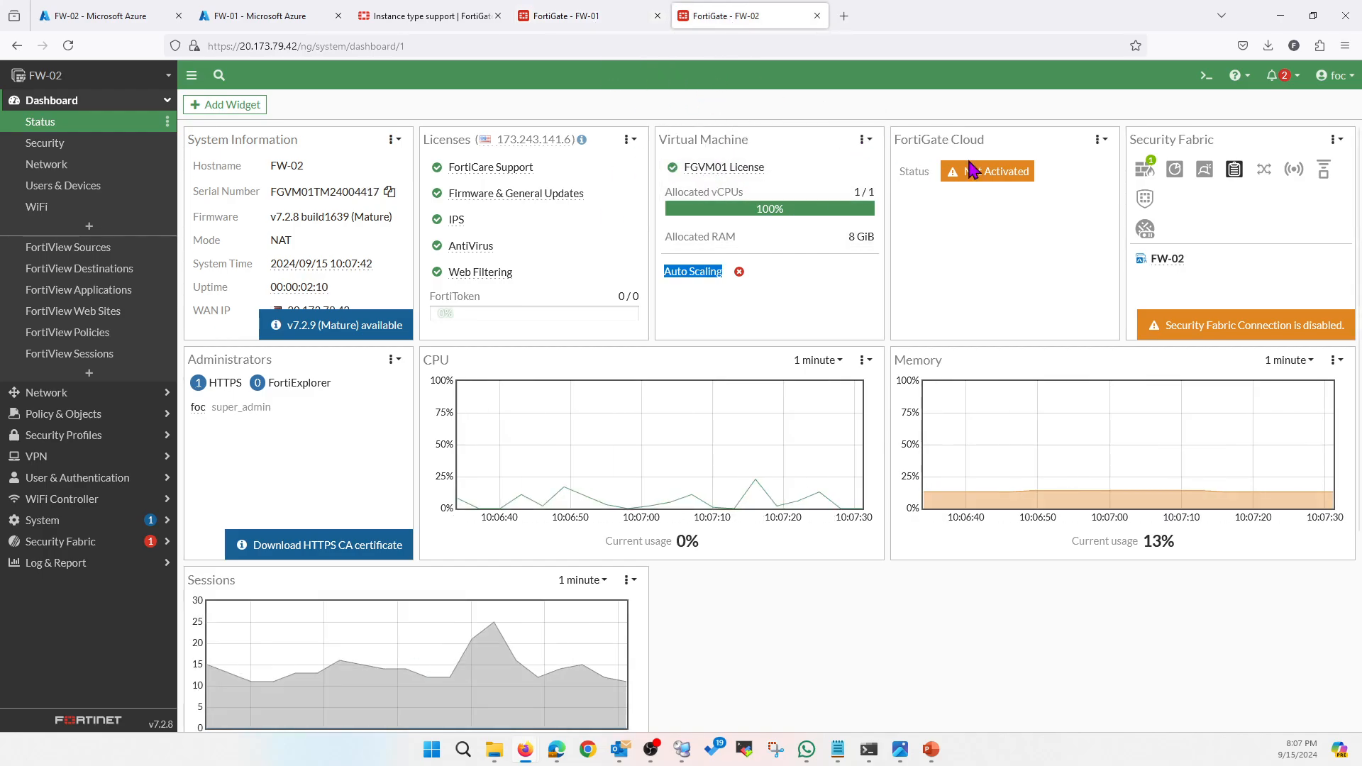
{"action": "left_click", "coordinate": [592, 21]}
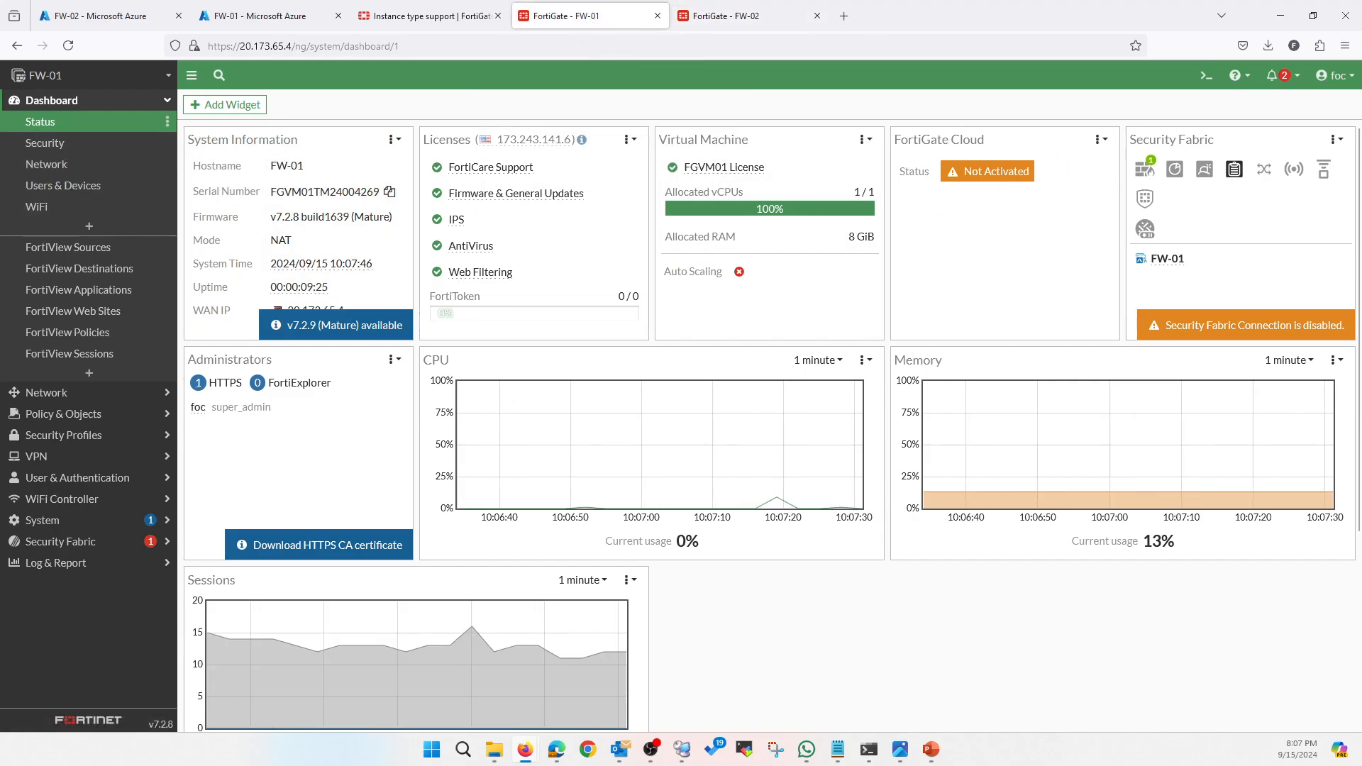
In FW-01's CLI, configure system auto-scale with status enable, role primary and sync-interface port3
{"action": "left_click", "coordinate": [1206, 78]}
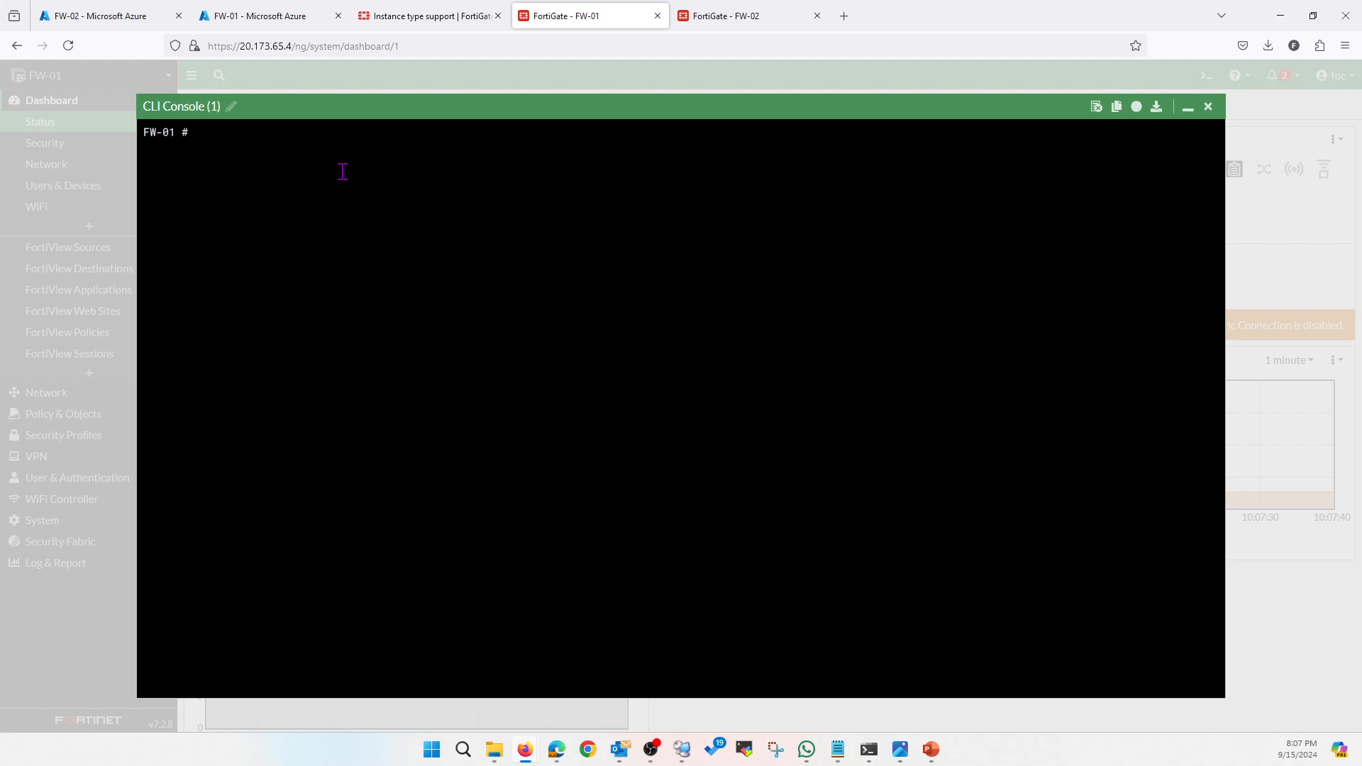
{"action": "type", "text": "config system auto-scale"}
{"action": "key", "text": "Return"}
{"action": "type", "text": "set status enable"}
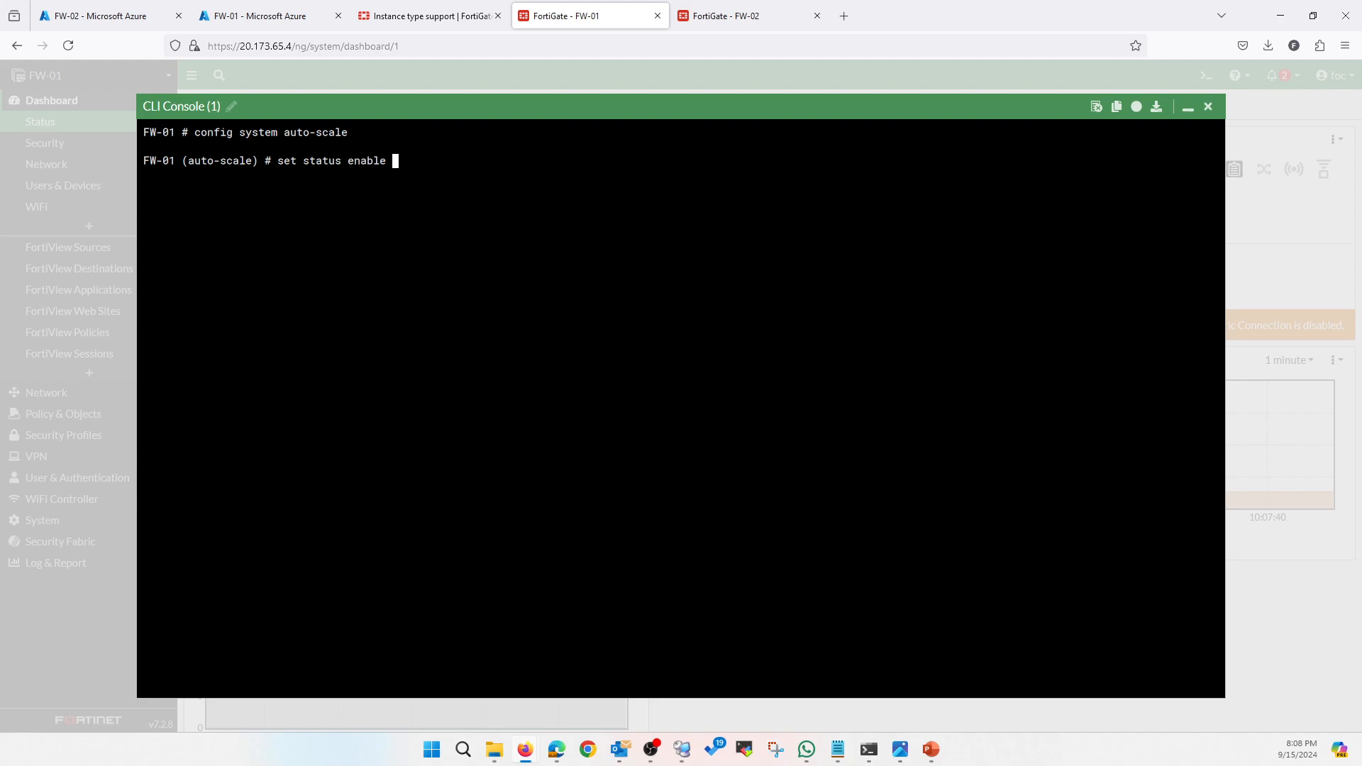
{"action": "key", "text": "Return"}
{"action": "type", "text": "set role primary"}
{"action": "key", "text": "Return"}
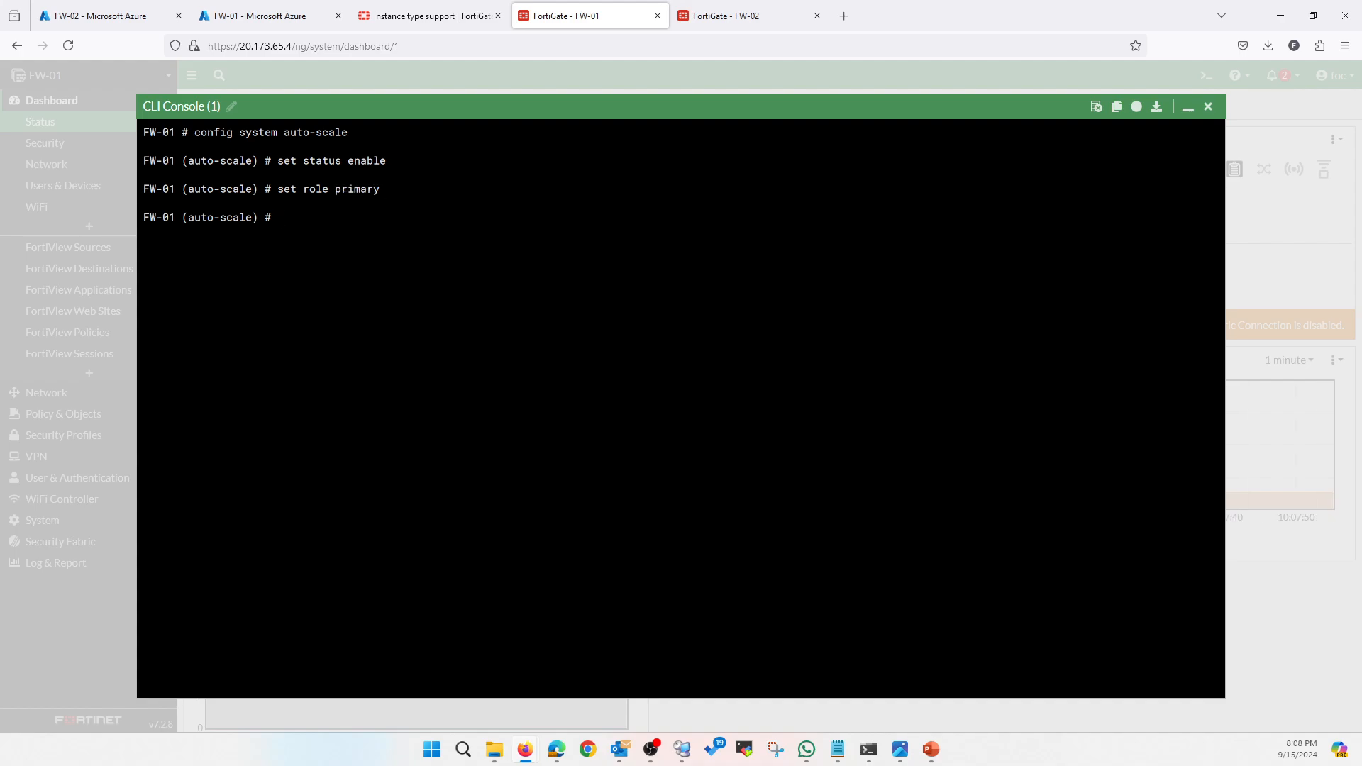
{"action": "type", "text": "set sync-interface port3"}
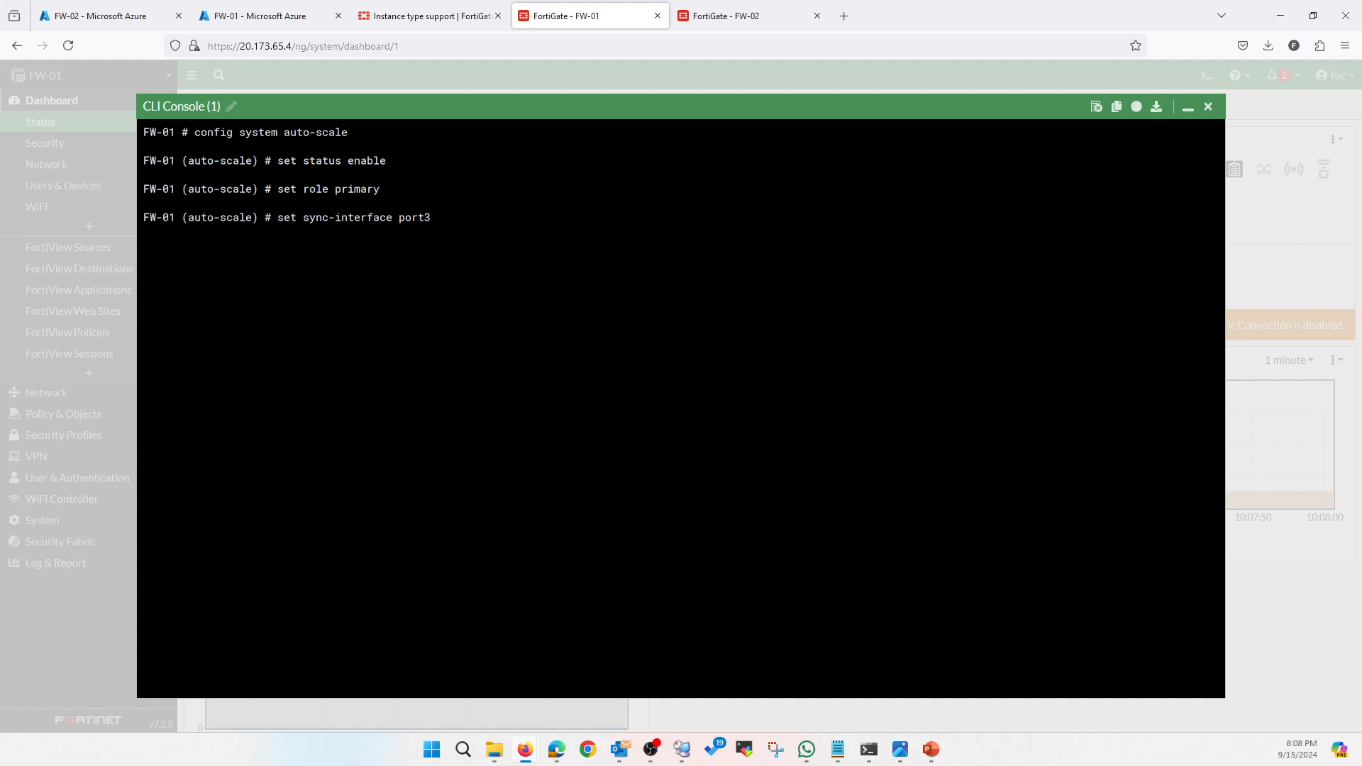
{"action": "key", "text": "Return"}
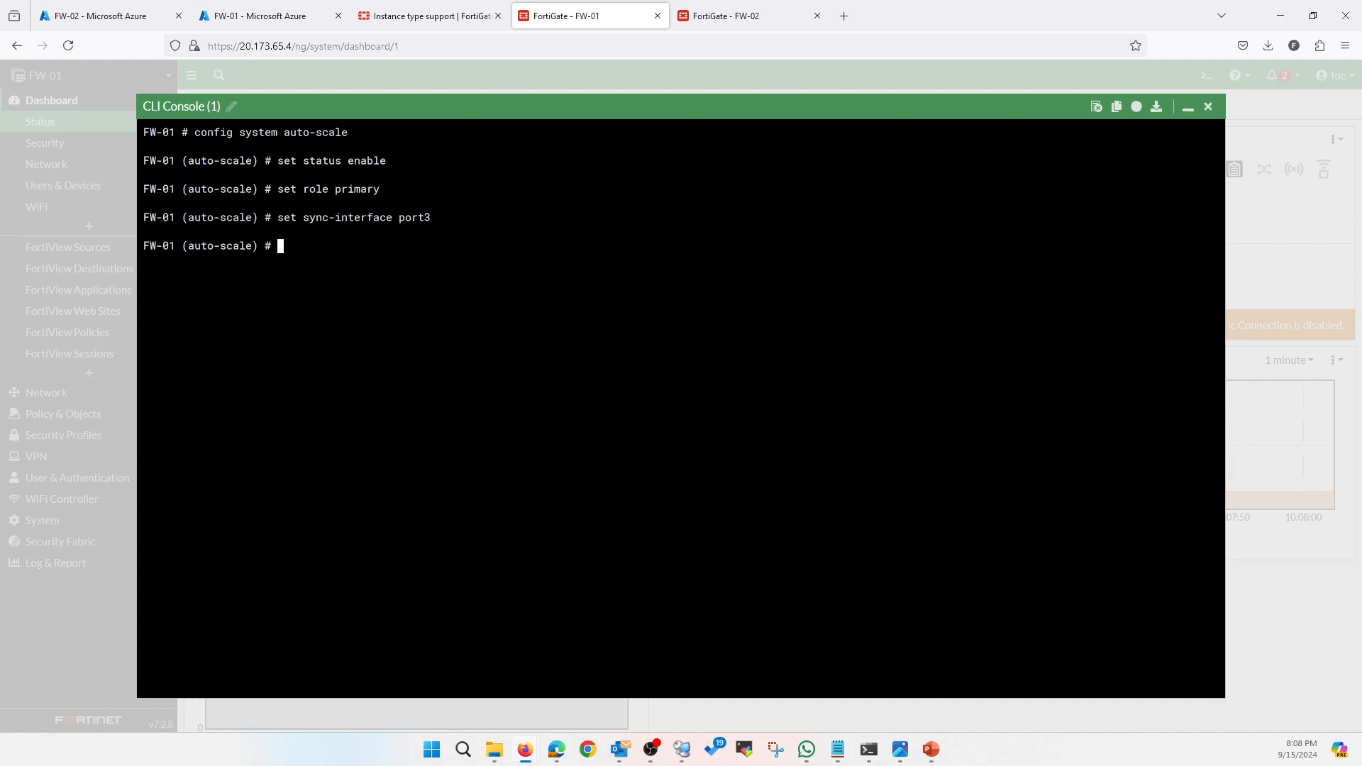
Set the auto-scale pre-shared secret, end the config, and reload the dashboard
{"action": "type", "text": "set psksecret "}
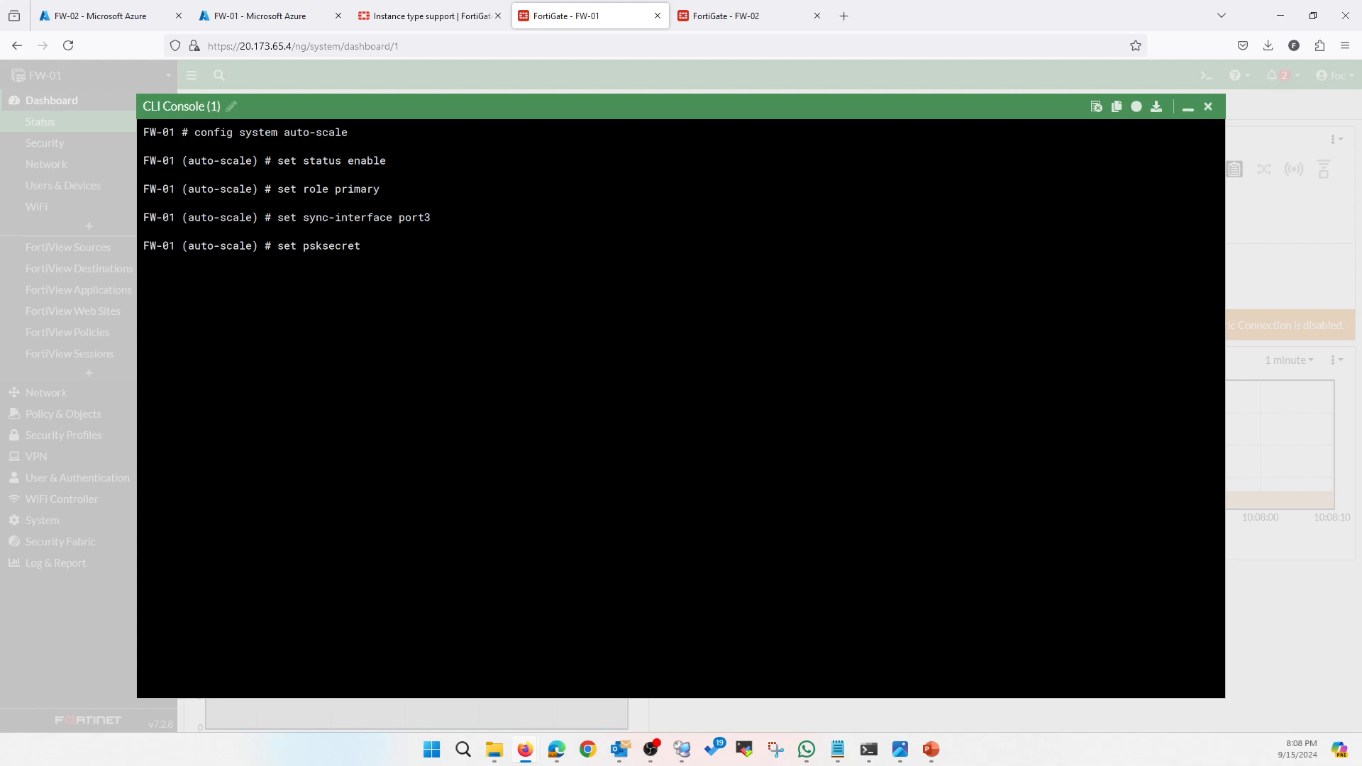
{"action": "type", "text": "Password@123"}
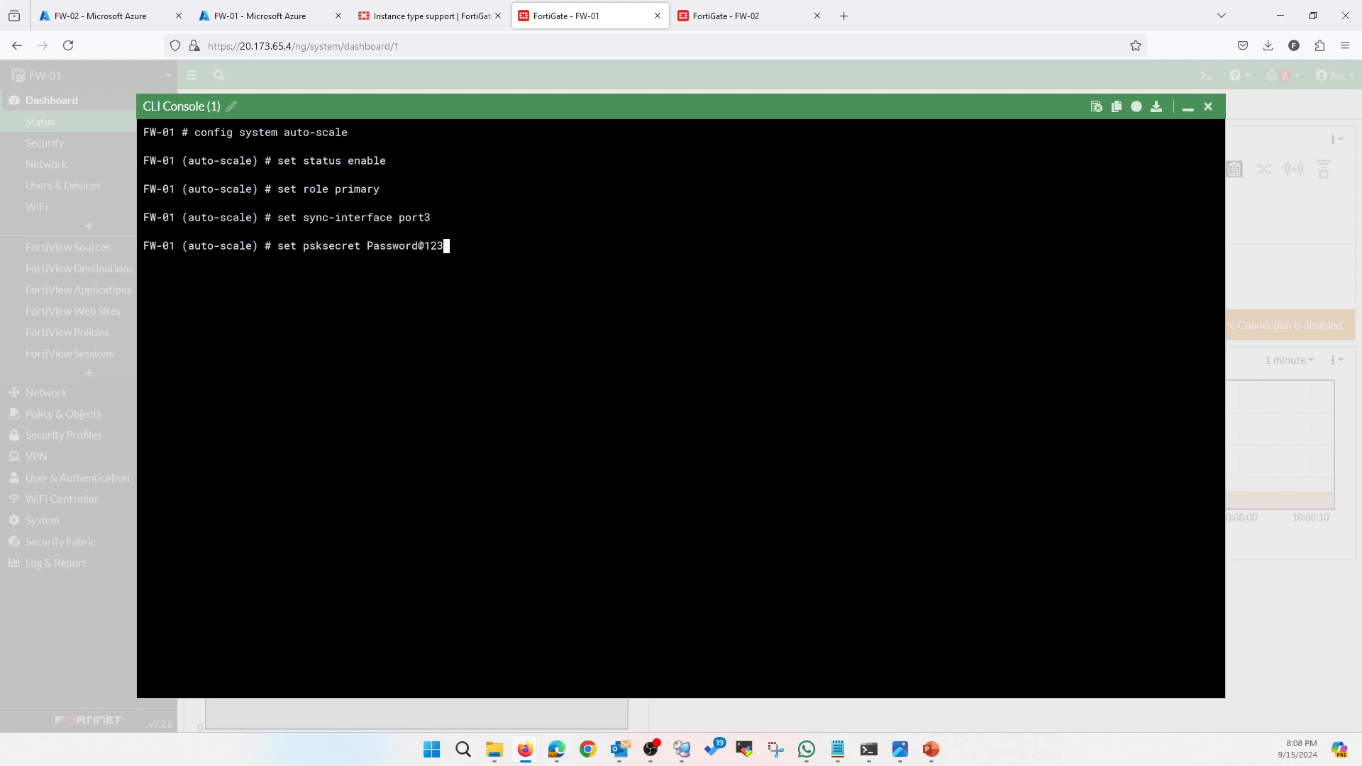
{"action": "key", "text": "Return"}
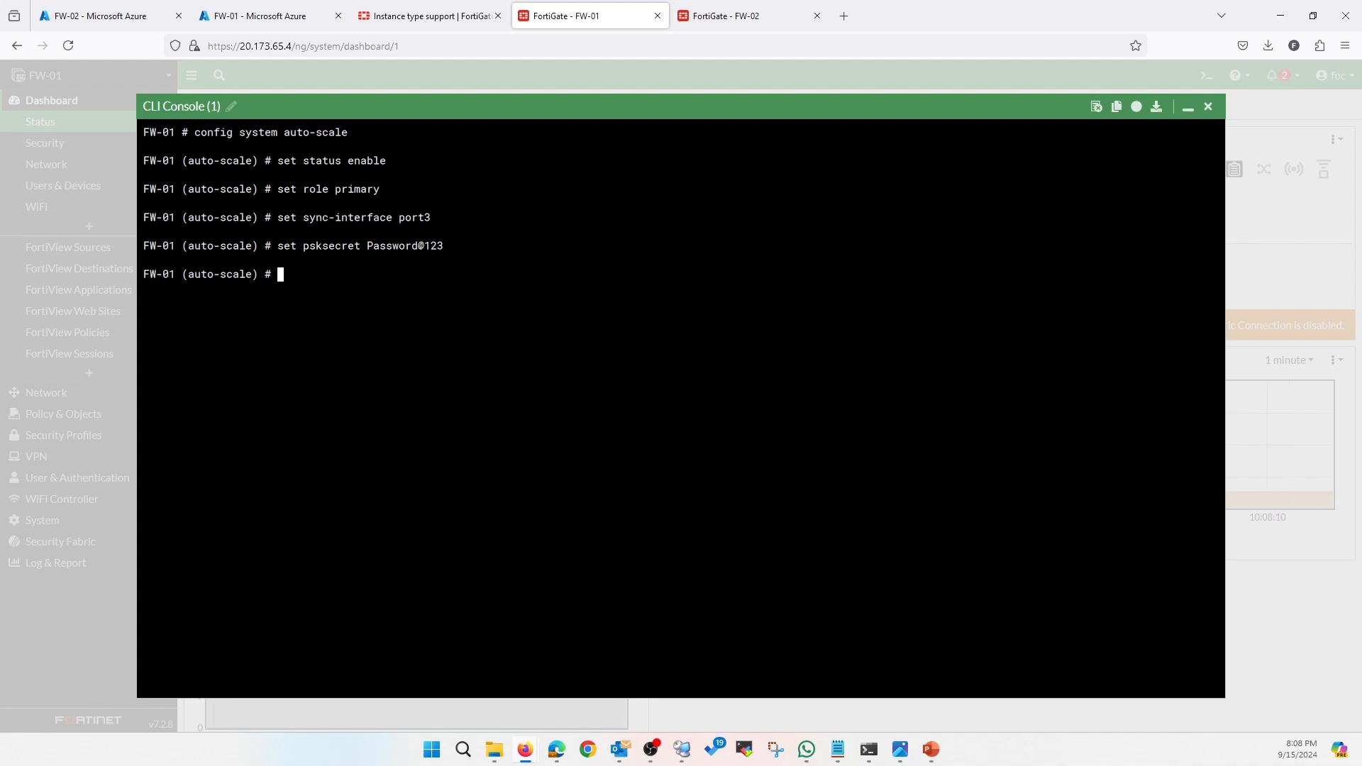
{"action": "type", "text": "end"}
{"action": "key", "text": "Return"}
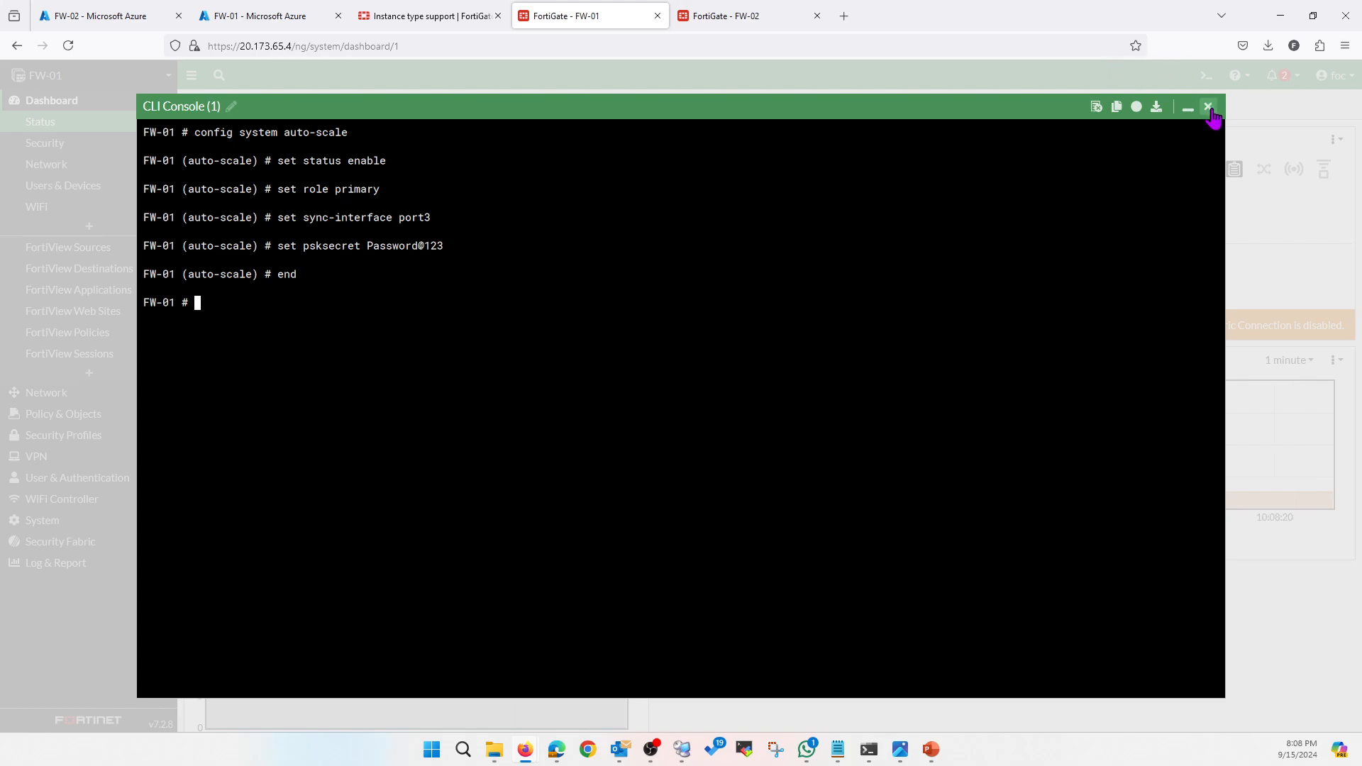
{"action": "left_click", "coordinate": [1208, 107]}
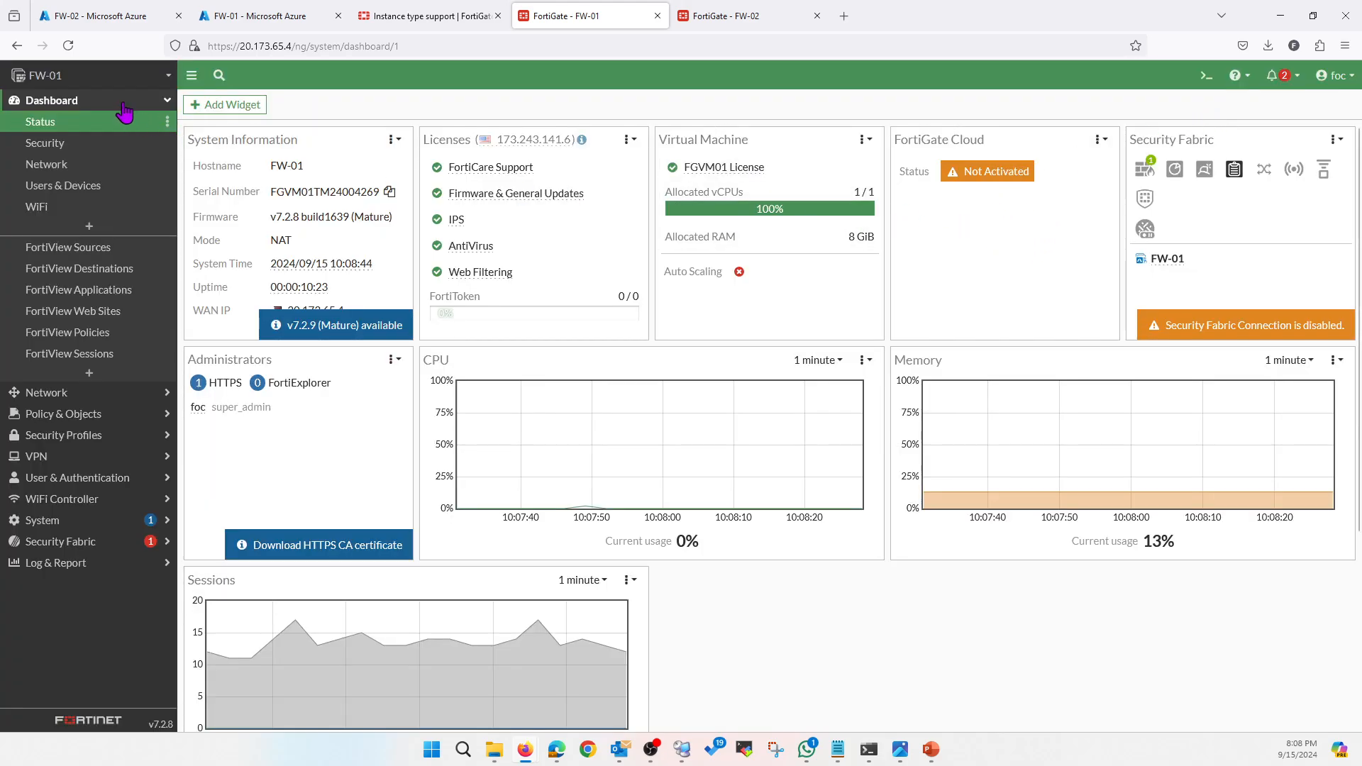
{"action": "left_click", "coordinate": [69, 45]}
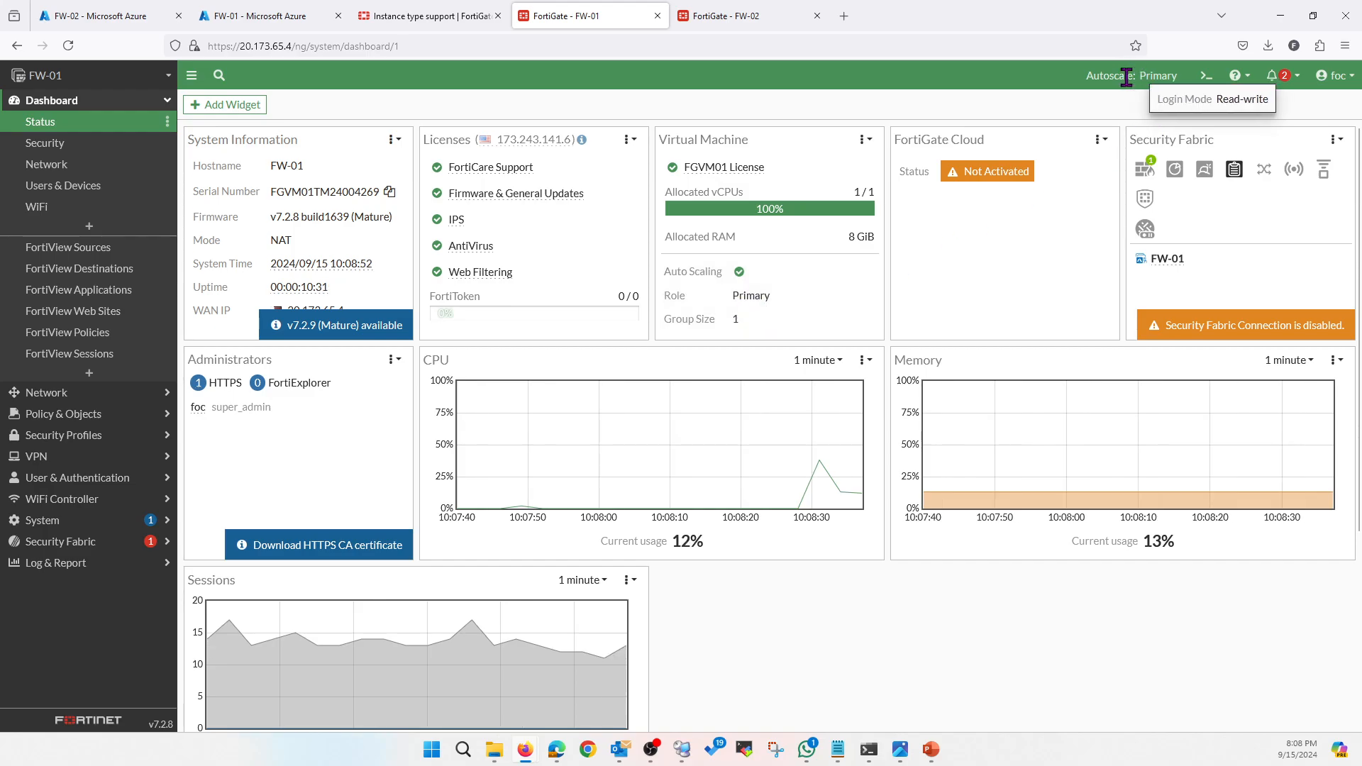
On FW-02, enter config system auto-scale and enable it with role secondary
{"action": "left_click", "coordinate": [754, 15]}
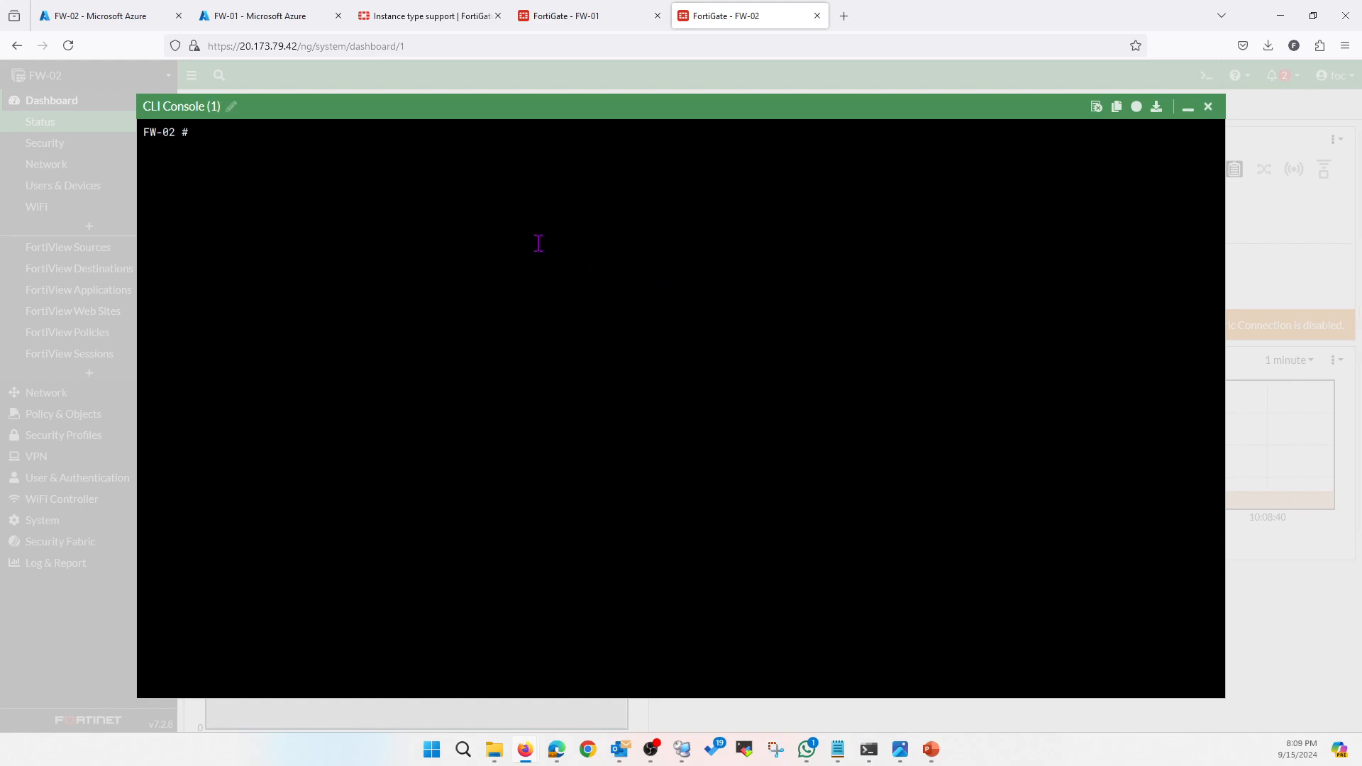
{"action": "type", "text": "config system auto-scale"}
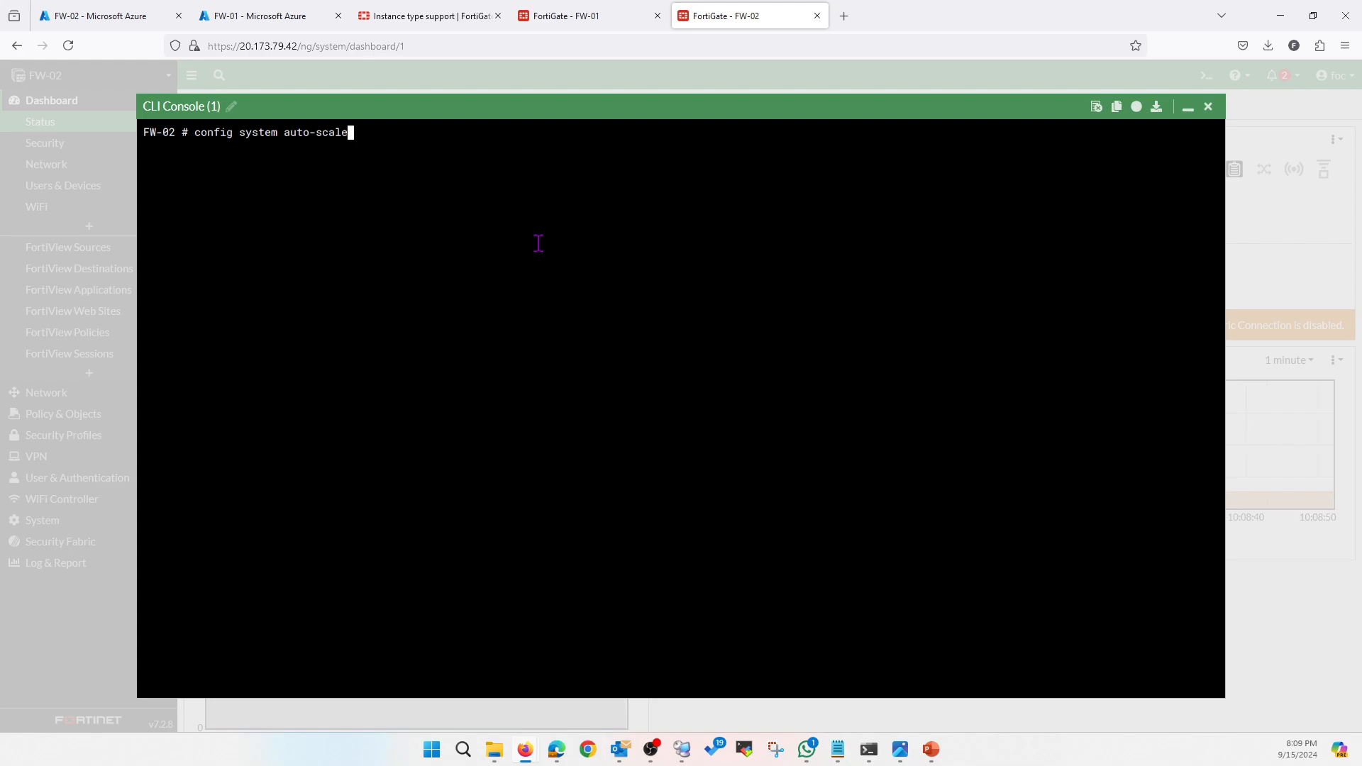
{"action": "key", "text": "Return"}
{"action": "type", "text": "set "}
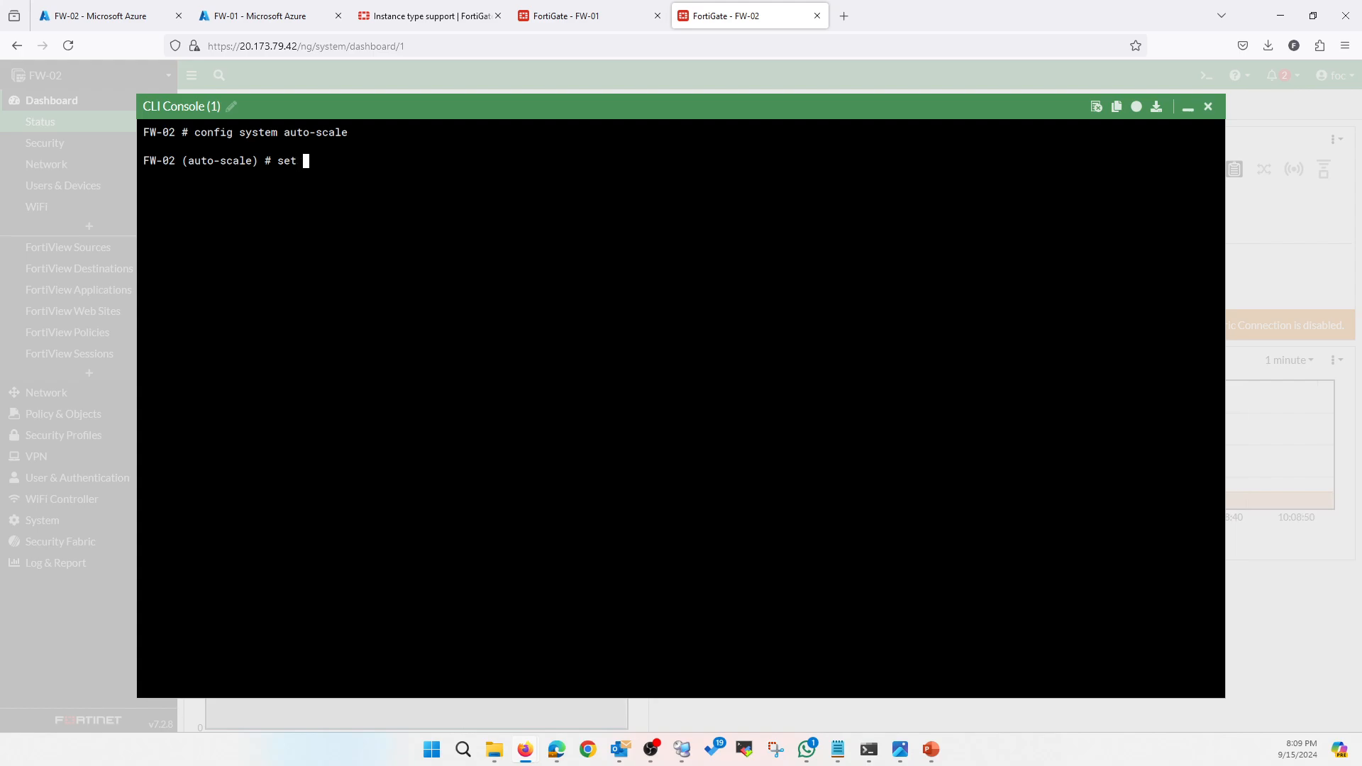
{"action": "type", "text": "status enable"}
{"action": "key", "text": "Return"}
{"action": "type", "text": "set role secondary"}
{"action": "key", "text": "Return"}
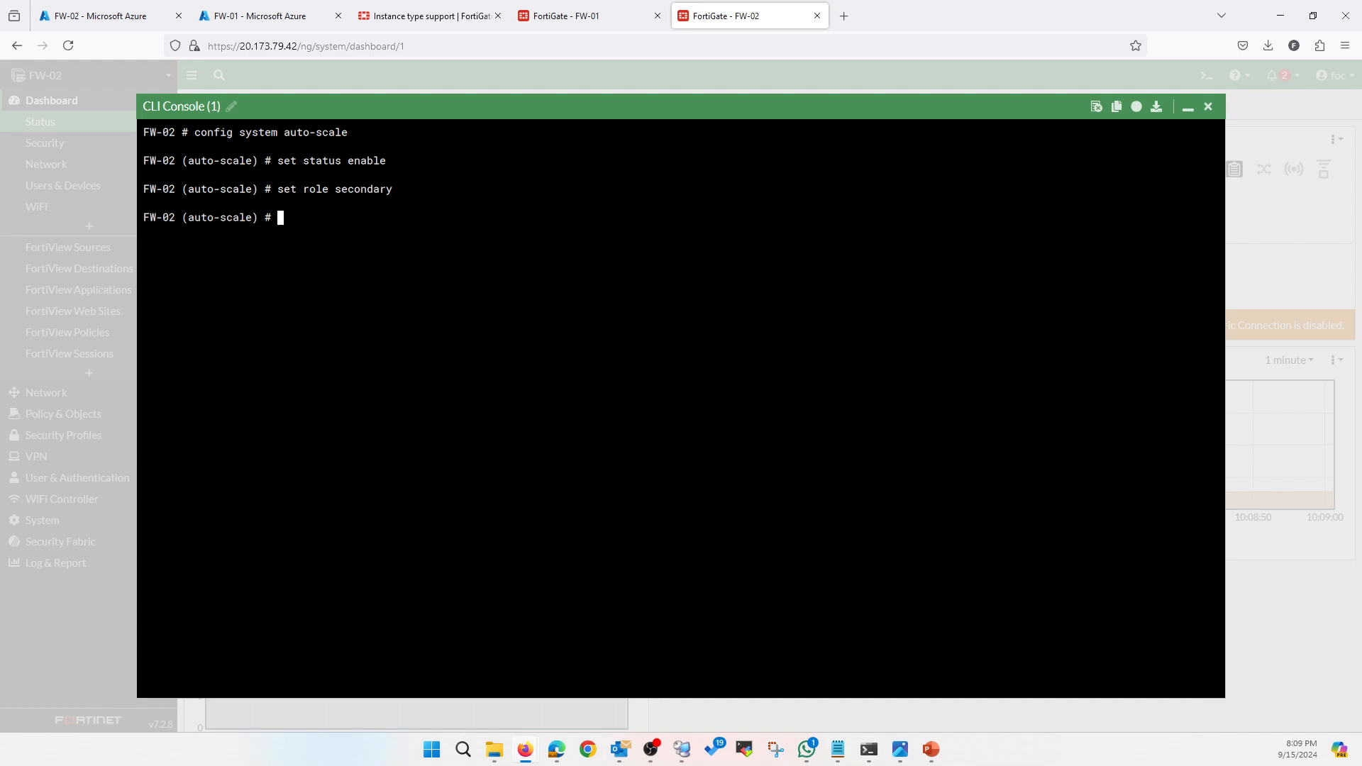
Set FW-02's auto-scale sync-interface to port3
{"action": "type", "text": "set status"}
{"action": "key", "text": "BackSpace"}
{"action": "key", "text": "BackSpace"}
{"action": "key", "text": "BackSpace"}
{"action": "key", "text": "BackSpace"}
{"action": "key", "text": "BackSpace"}
{"action": "key", "text": "BackSpace"}
{"action": "key", "text": "BackSpace"}
{"action": "type", "text": "t sy"}
{"action": "key", "text": "Tab"}
{"action": "type", "text": "port"}
{"action": "key", "text": "Return"}
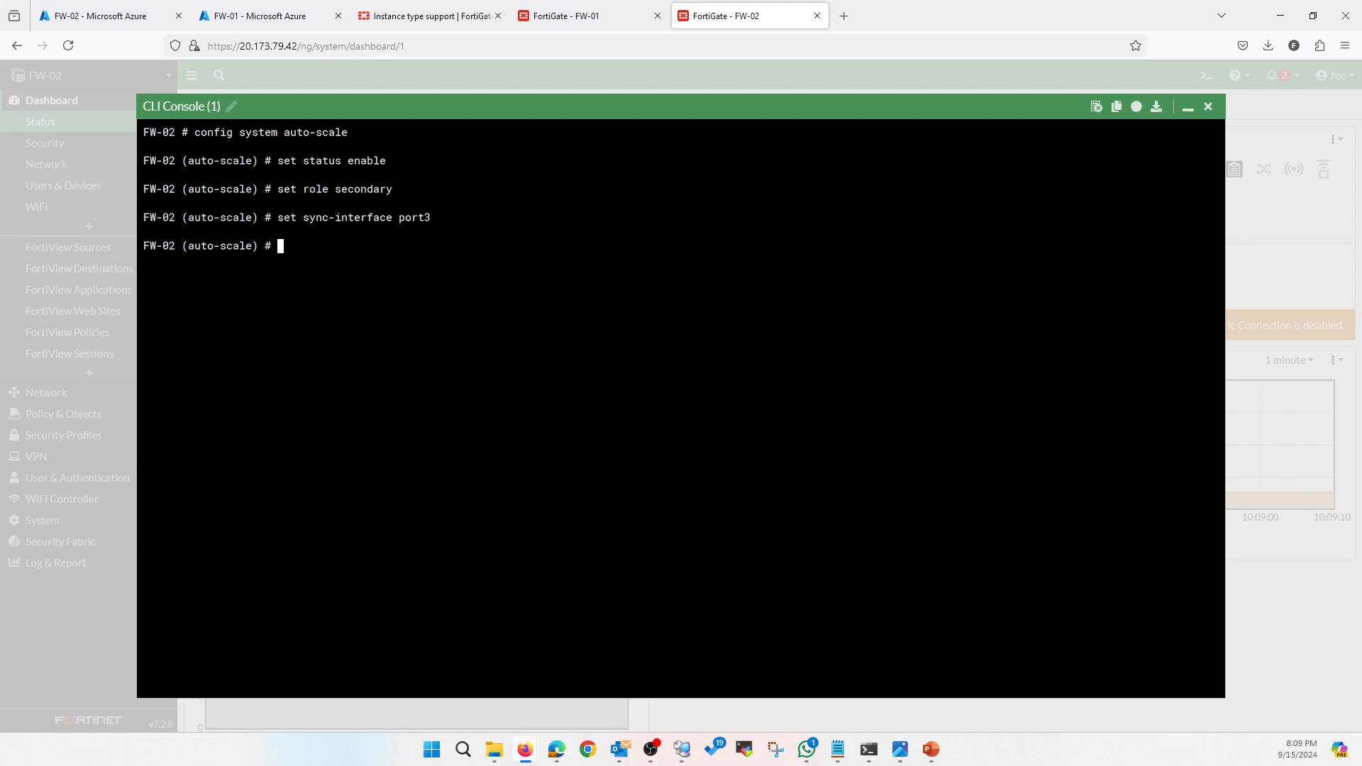
Set primary-ip 10.0.30.4, taken from FW-01's port3 address, and store the pre-shared secret
{"action": "type", "text": "set primary-ip 10.0.30.4"}
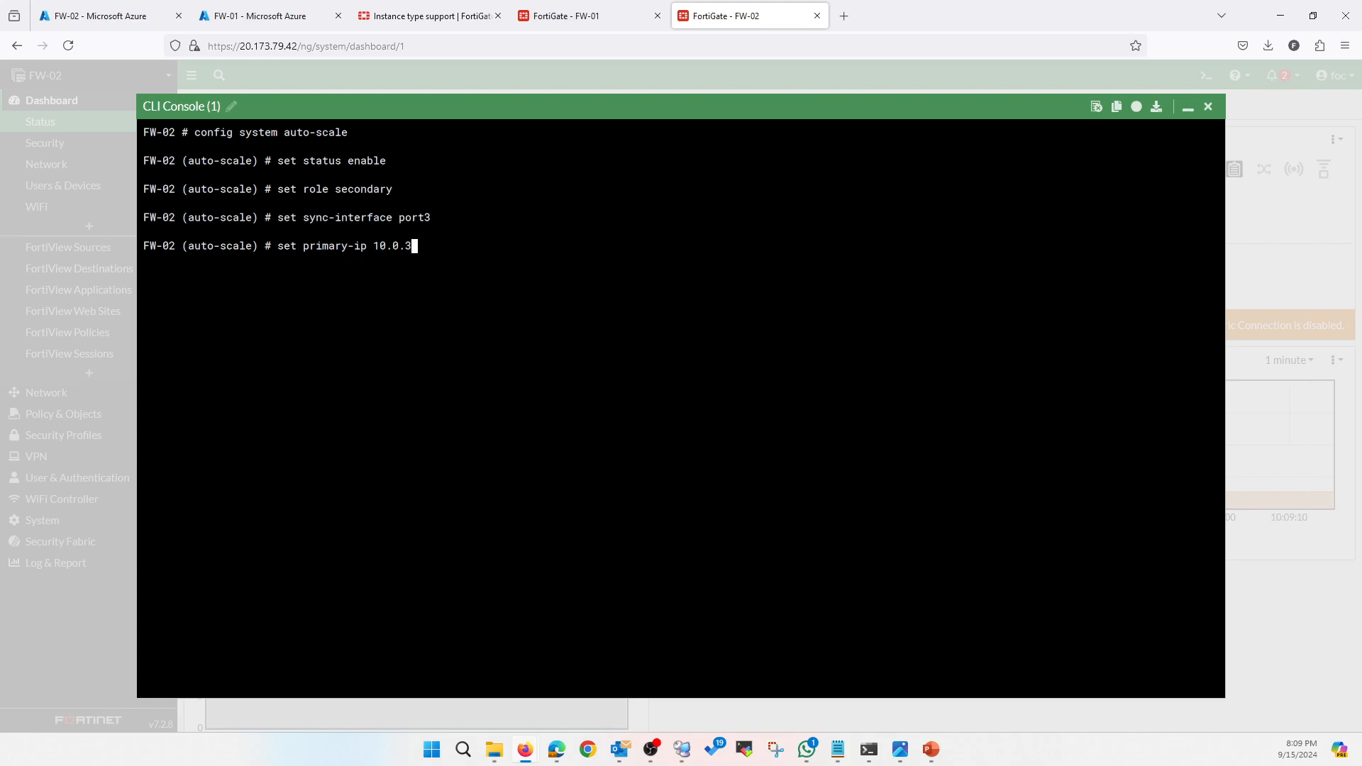
{"action": "left_click", "coordinate": [603, 14]}
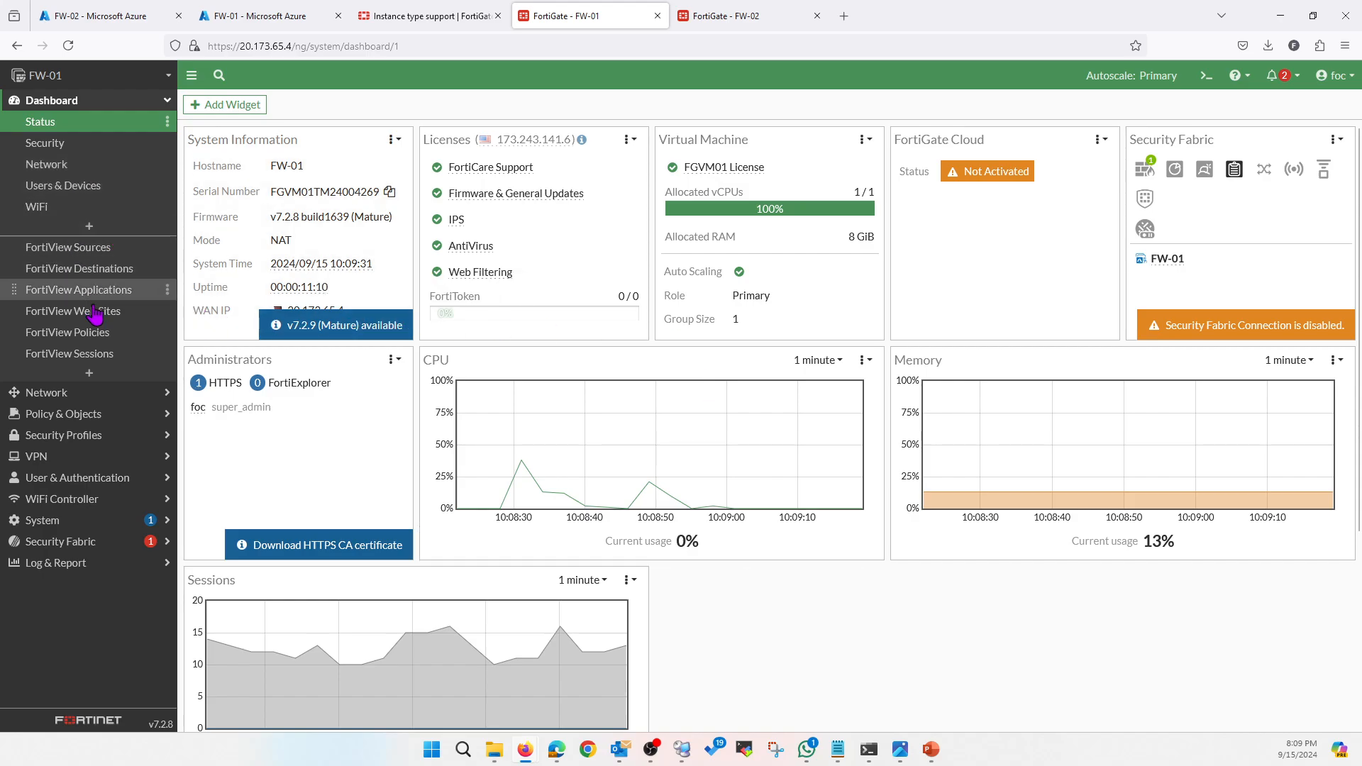
{"action": "left_click", "coordinate": [100, 392]}
{"action": "left_click", "coordinate": [64, 143]}
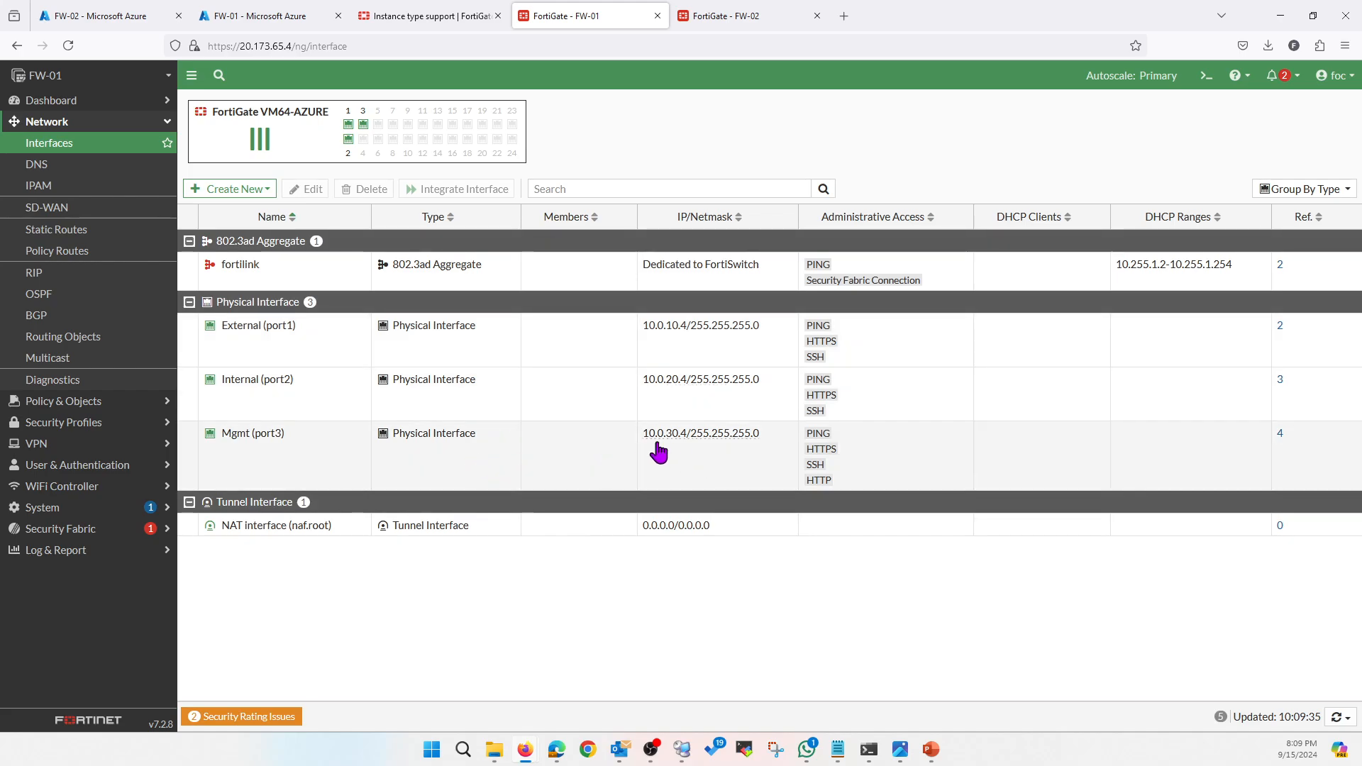
{"action": "left_click", "coordinate": [735, 20]}
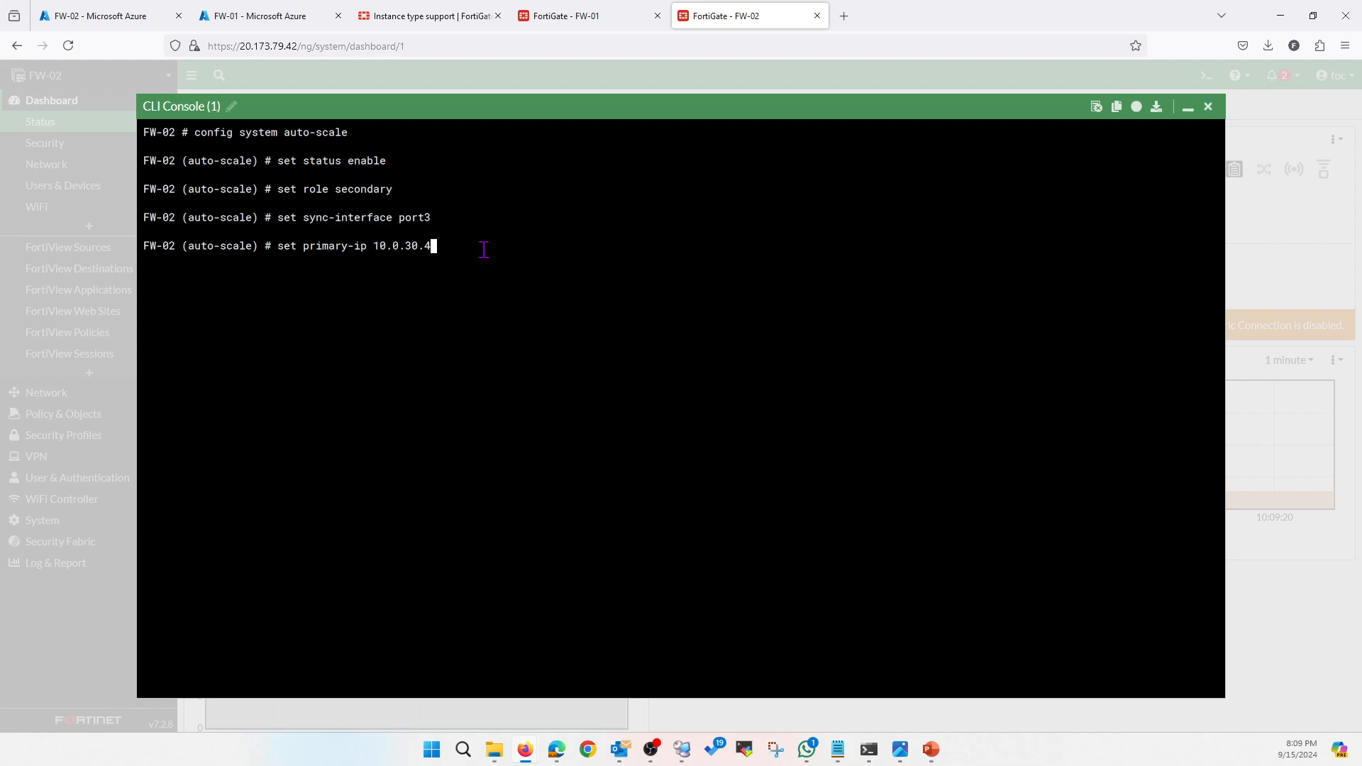
{"action": "key", "text": "Return"}
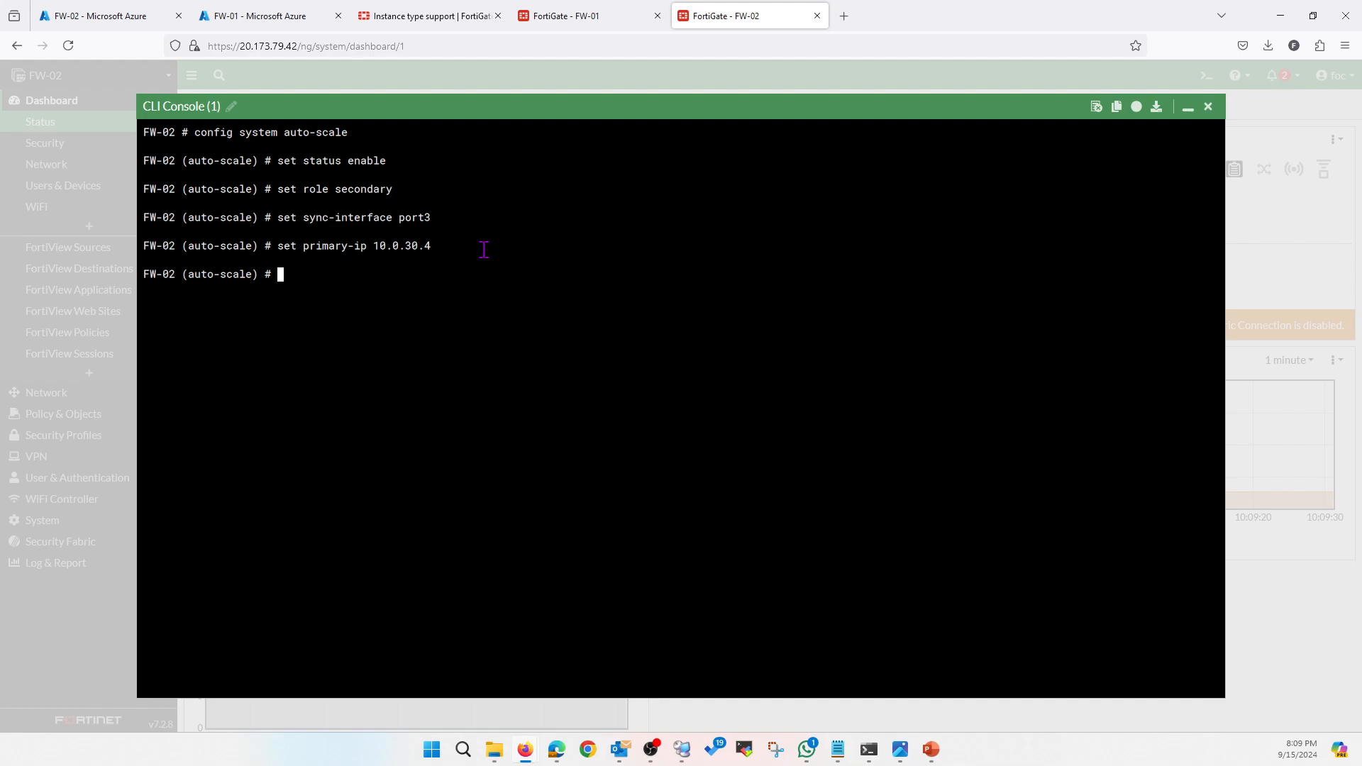
{"action": "type", "text": "set psksecret Passwo"}
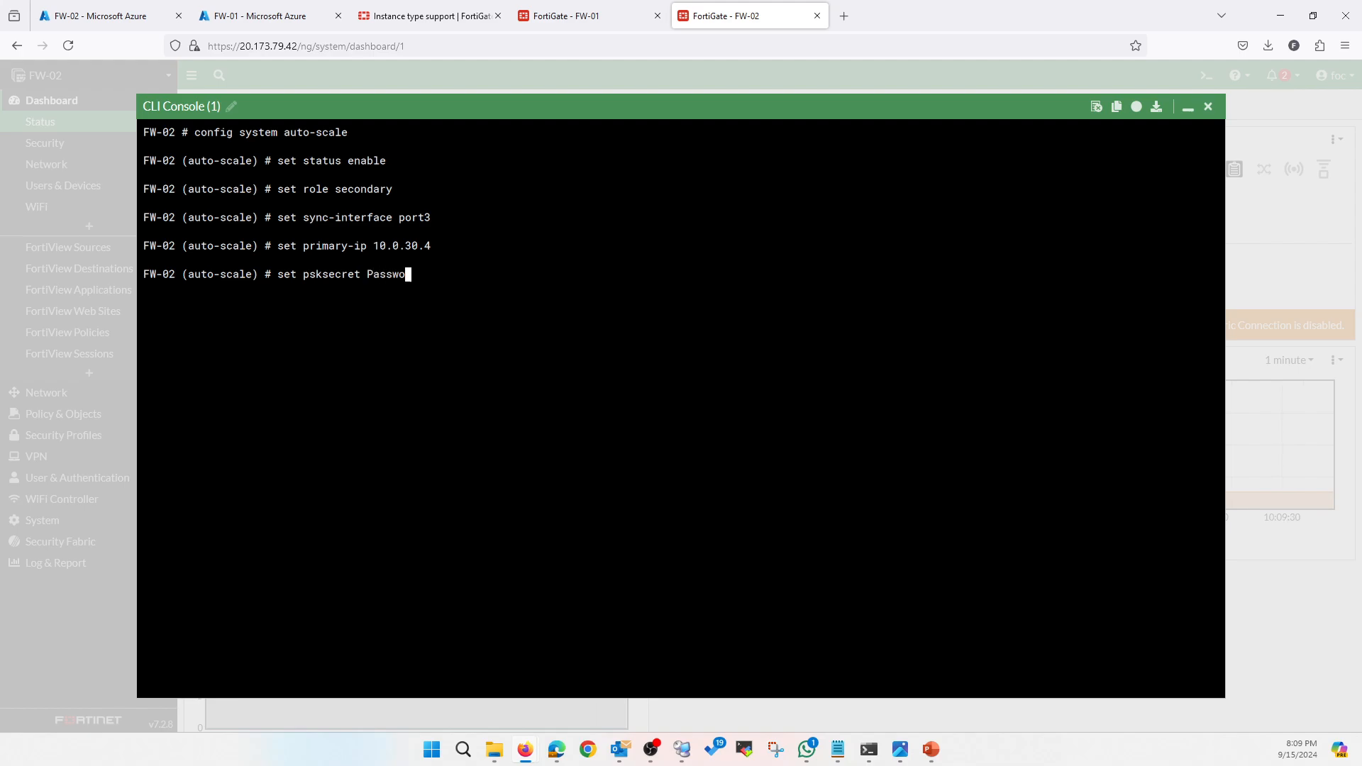
{"action": "type", "text": "rd@123"}
{"action": "key", "text": "Return"}
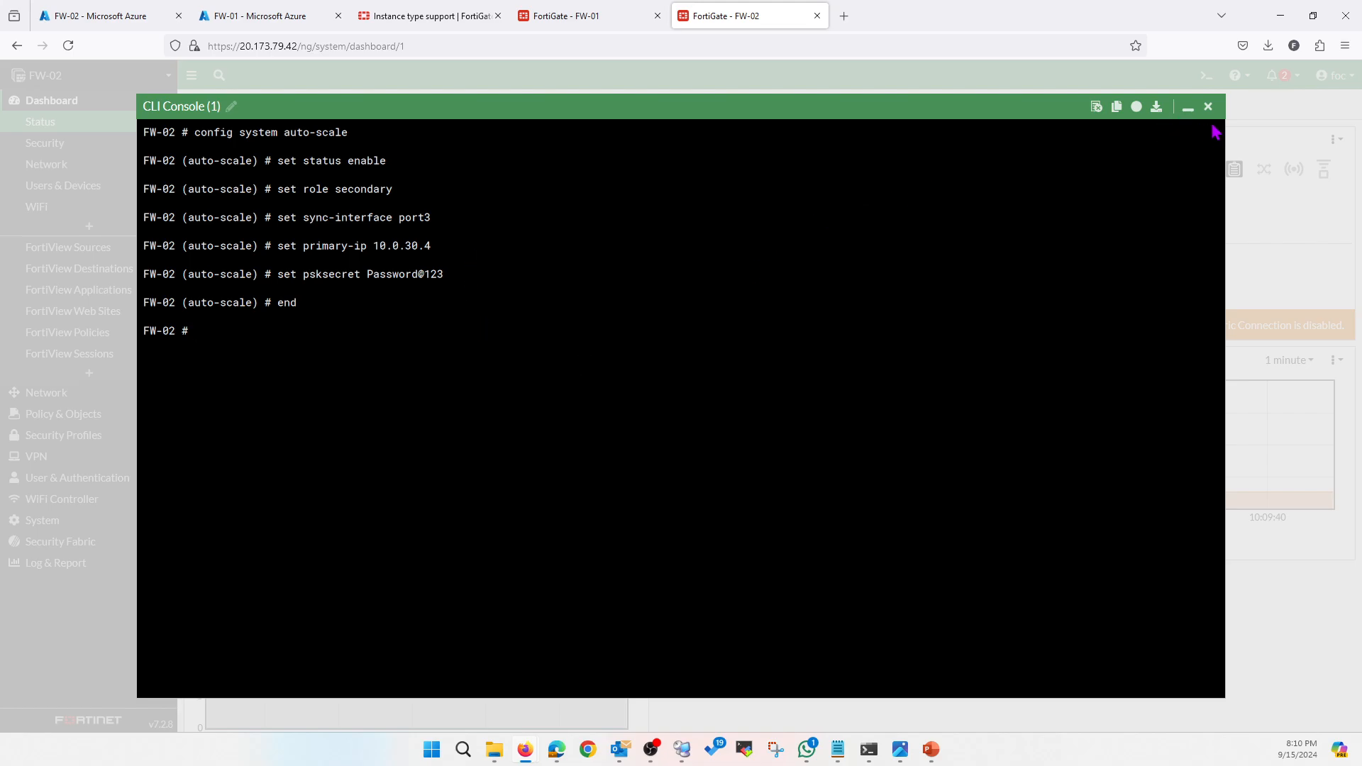
Reload FW-02's dashboard to confirm Autoscale: Secondary, then view FW-01's interface list
{"action": "left_click", "coordinate": [1208, 107]}
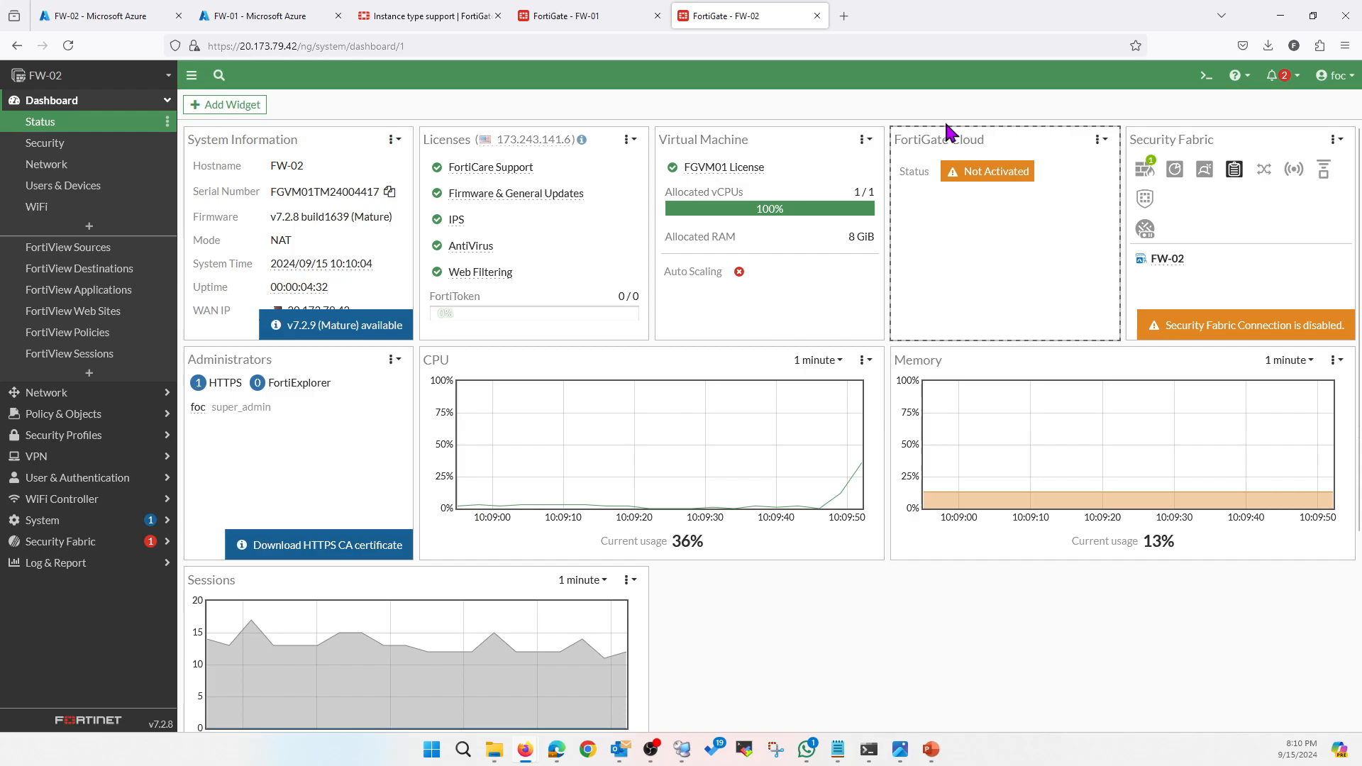
{"action": "left_click", "coordinate": [71, 46]}
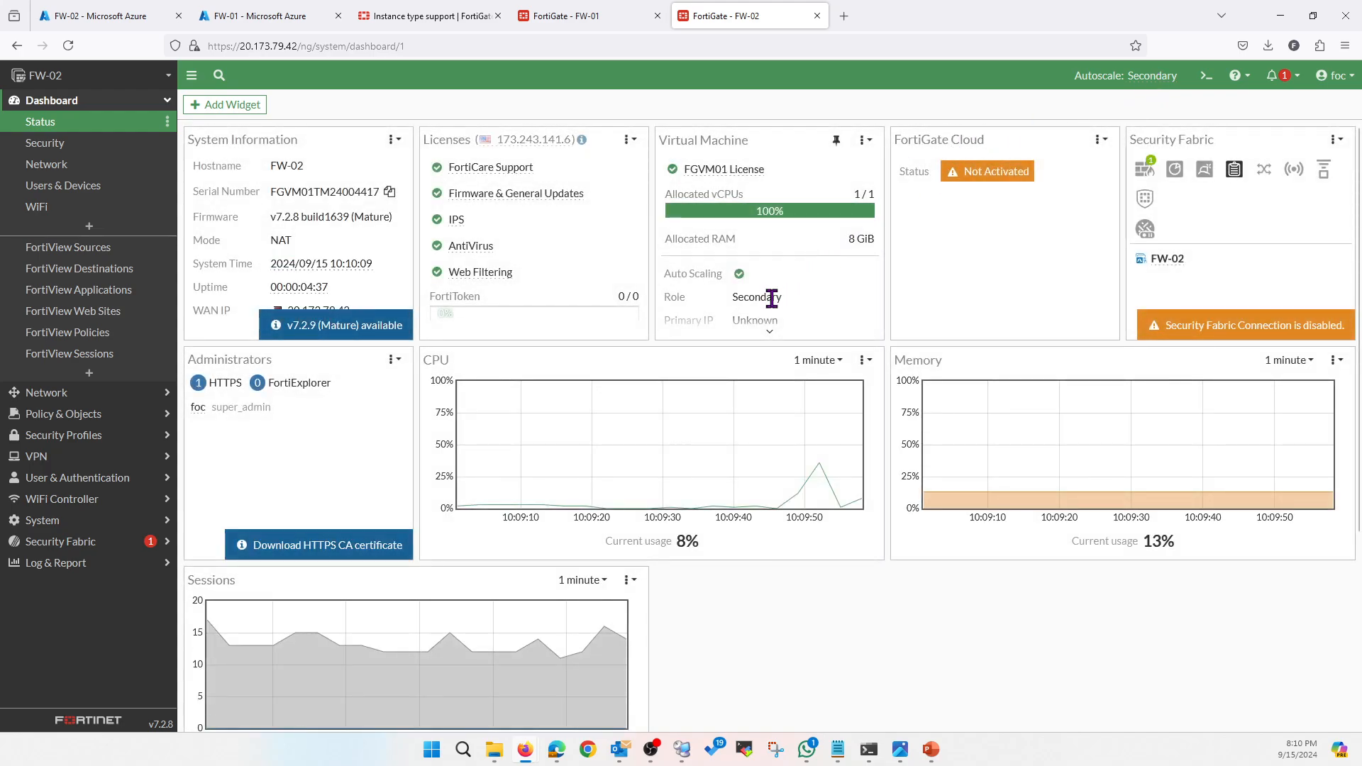
{"action": "mouse_move", "coordinate": [773, 312]}
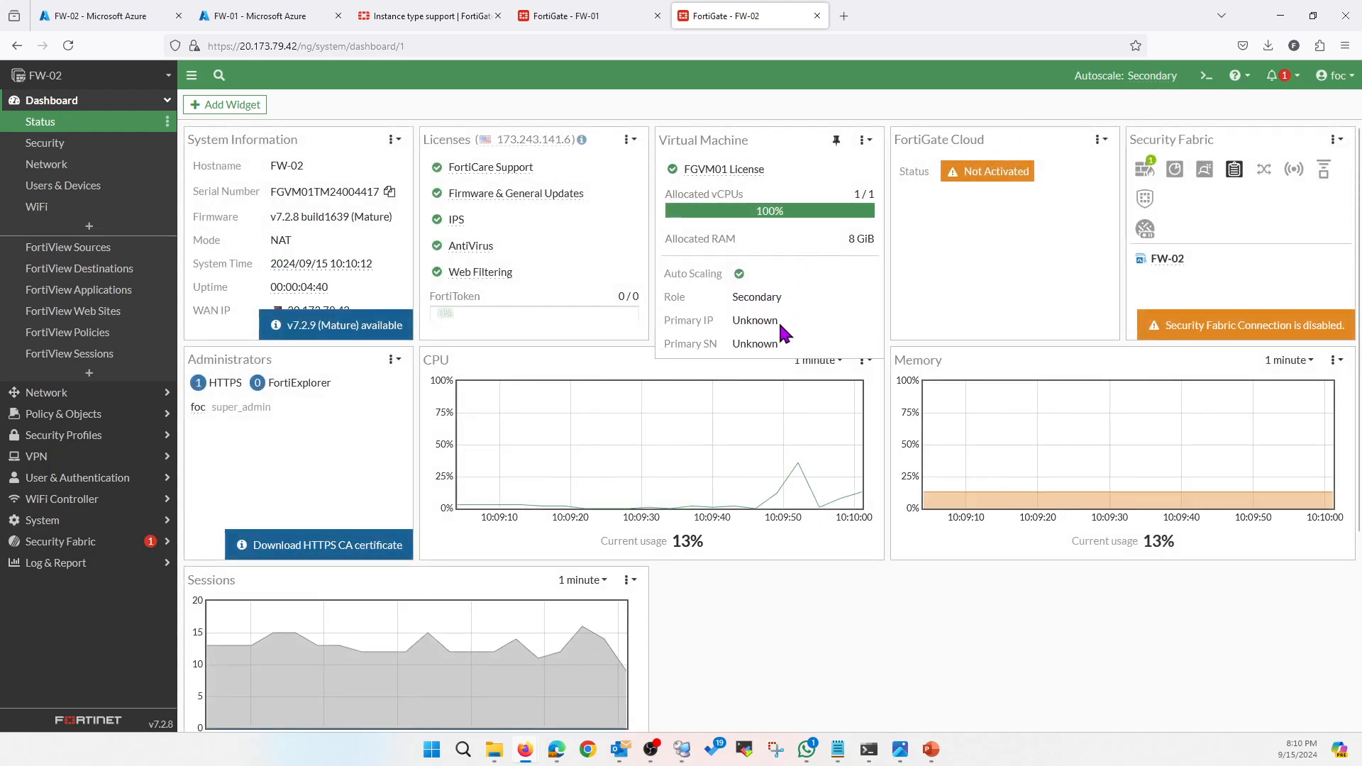
{"action": "left_click", "coordinate": [571, 21]}
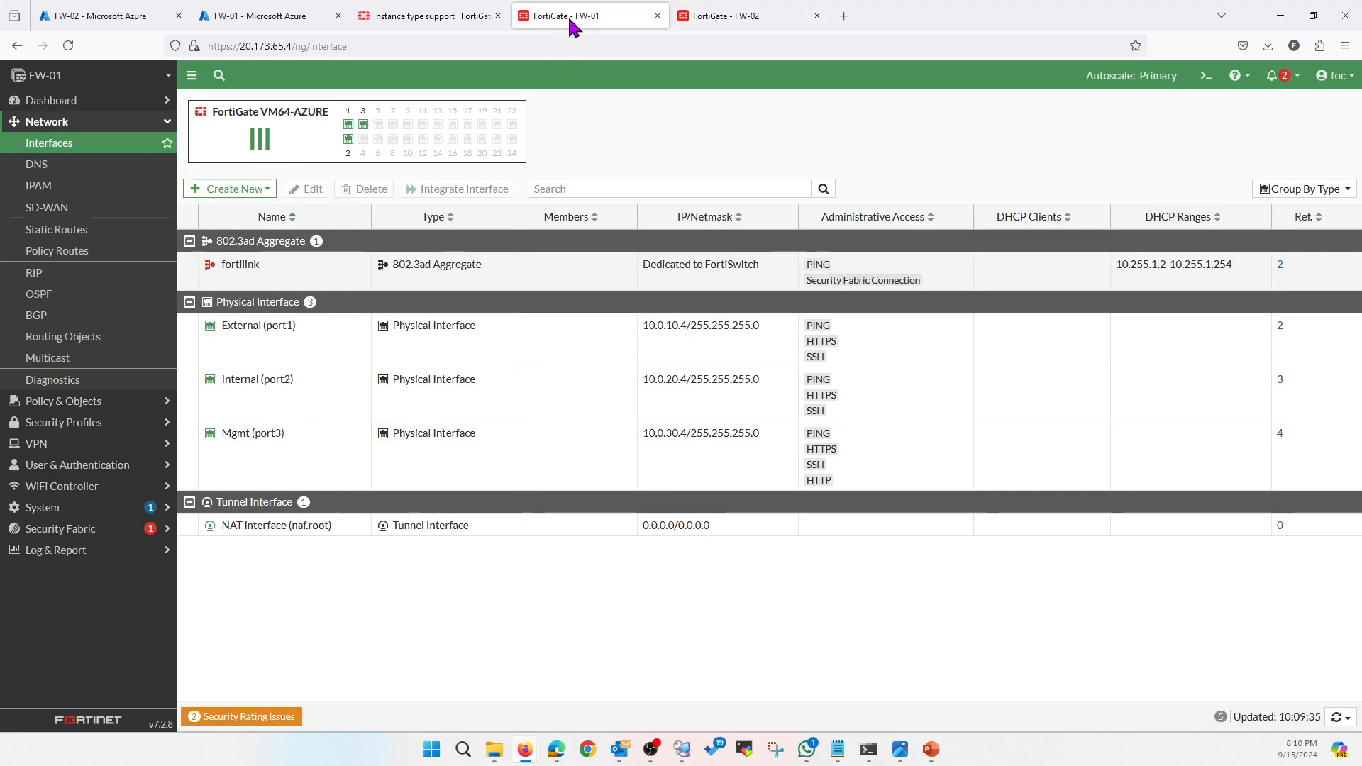
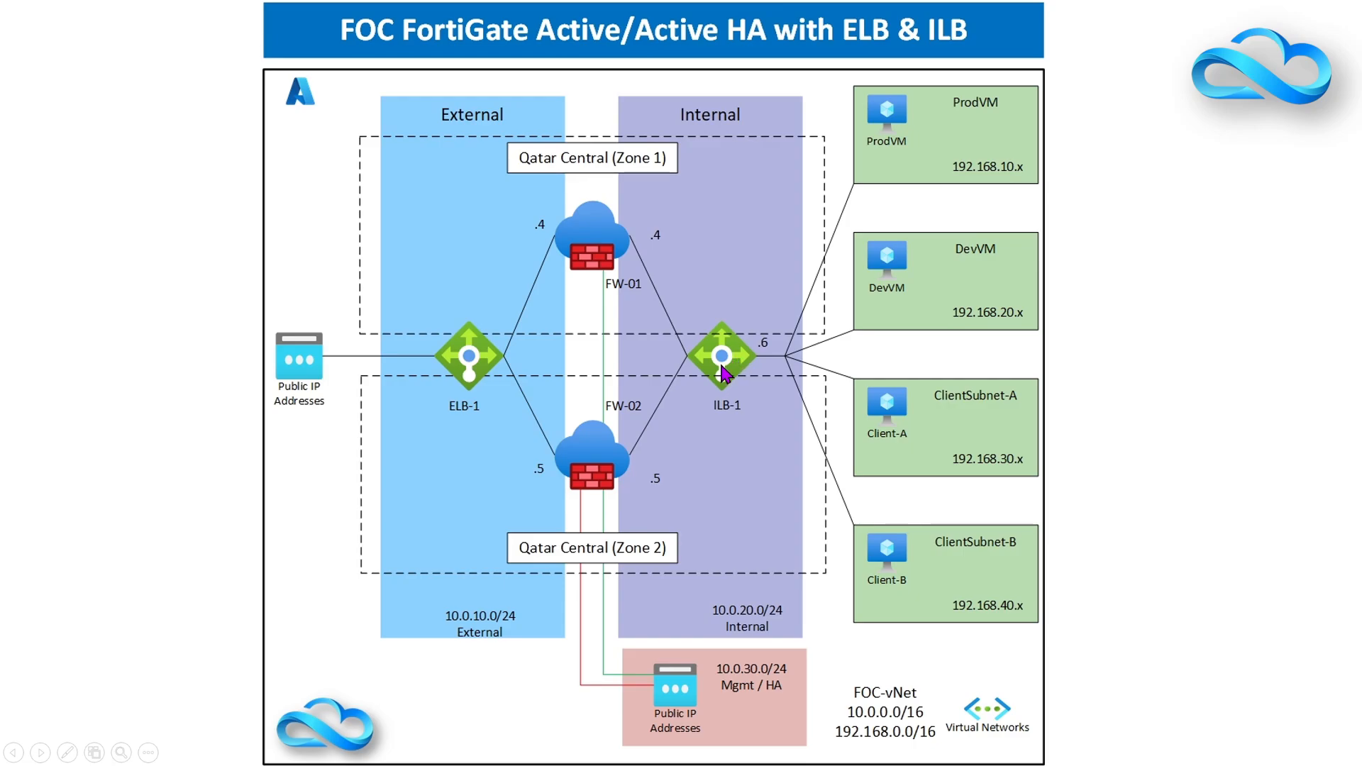
Return to the Azure Home page and open Load balancers to create a new one
{"action": "key", "text": "alt+Tab"}
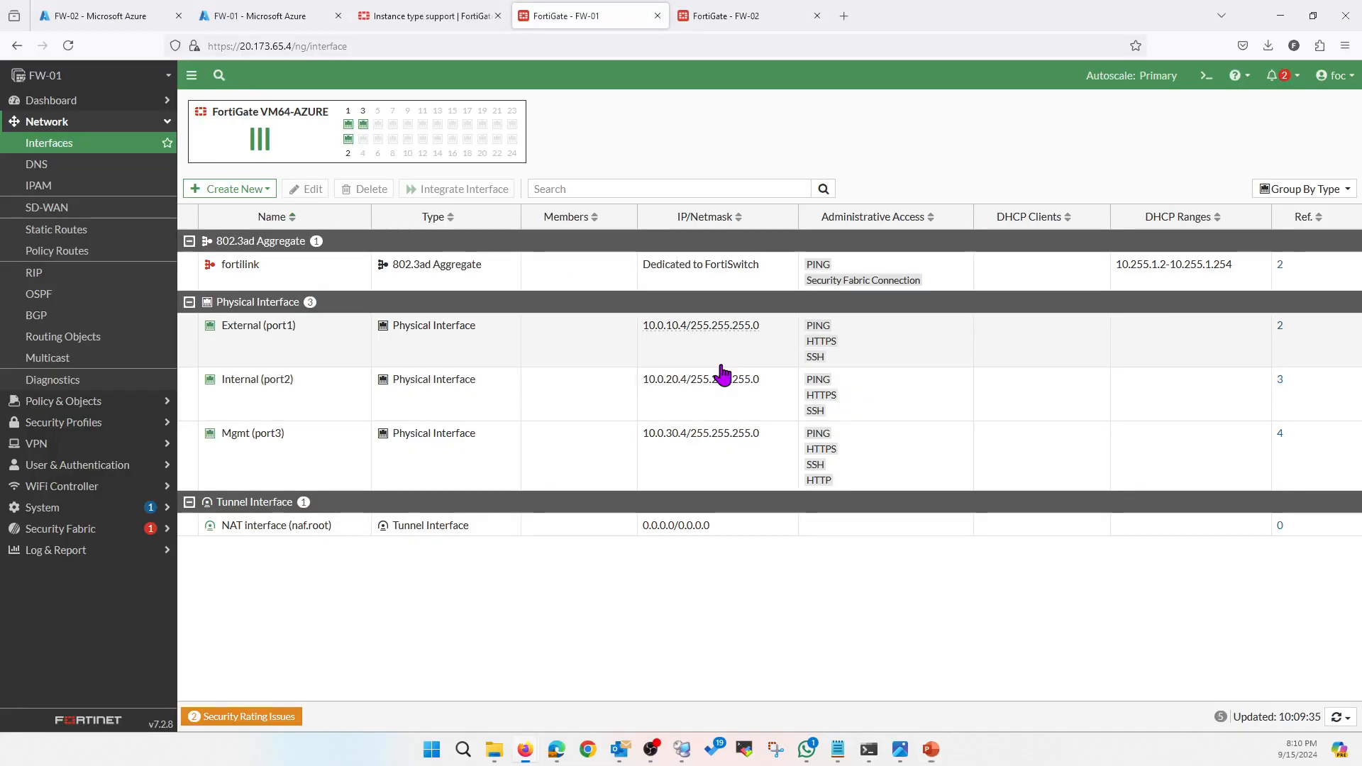
{"action": "left_click", "coordinate": [101, 18]}
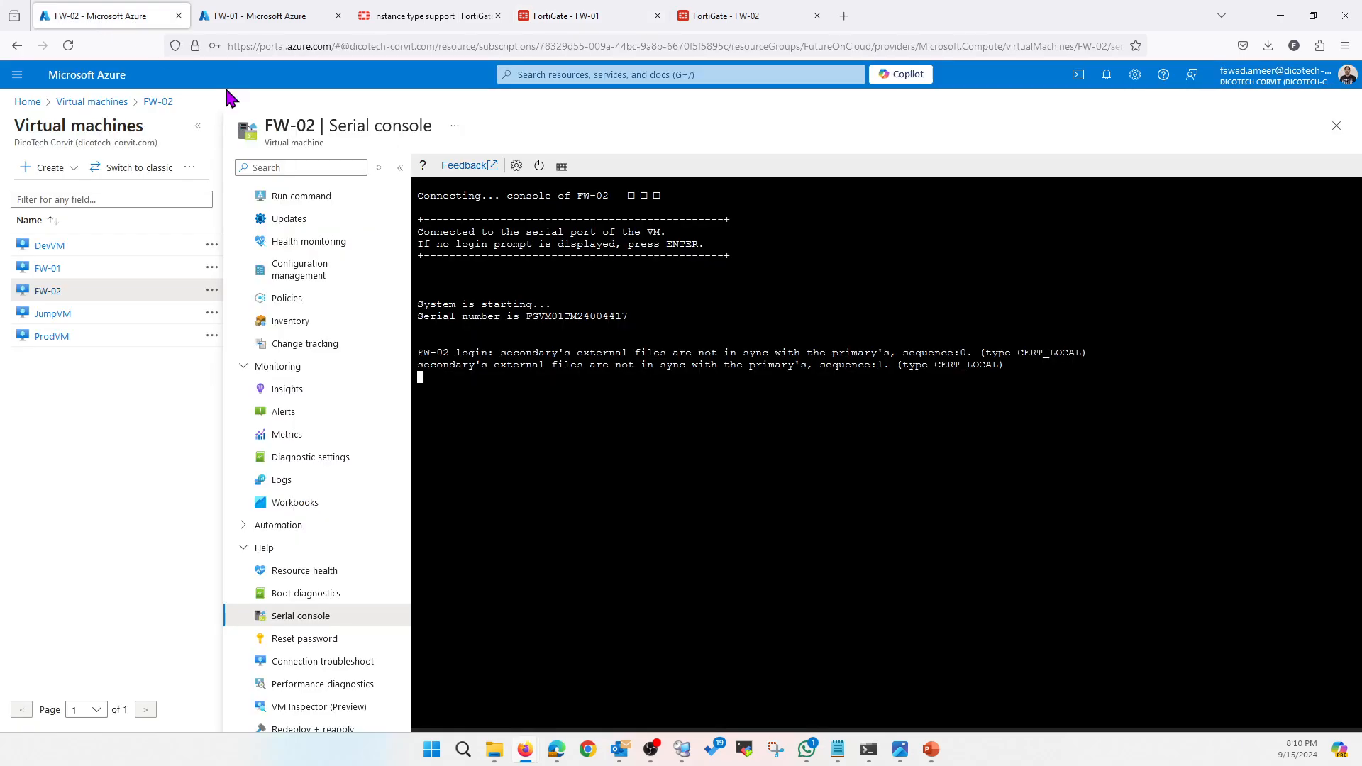
{"action": "left_click", "coordinate": [28, 102]}
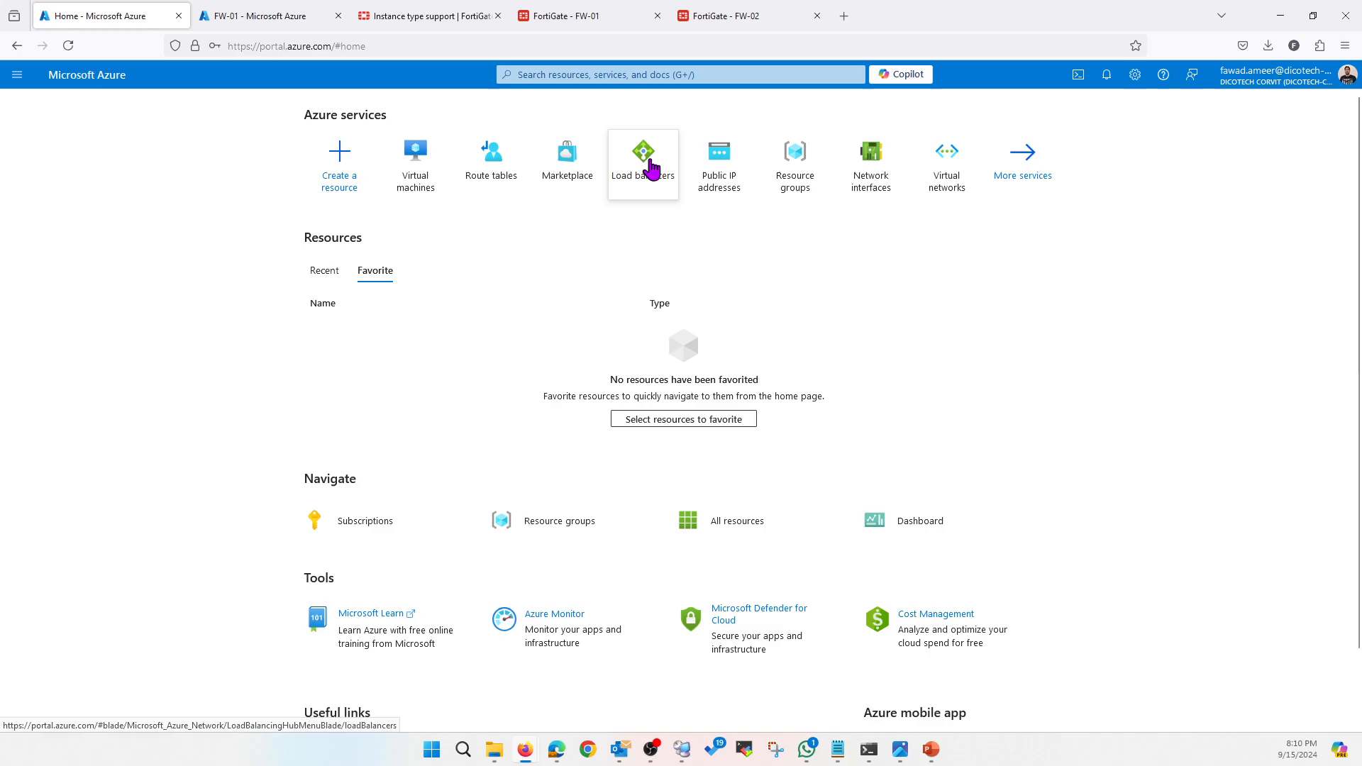
{"action": "left_click", "coordinate": [651, 170]}
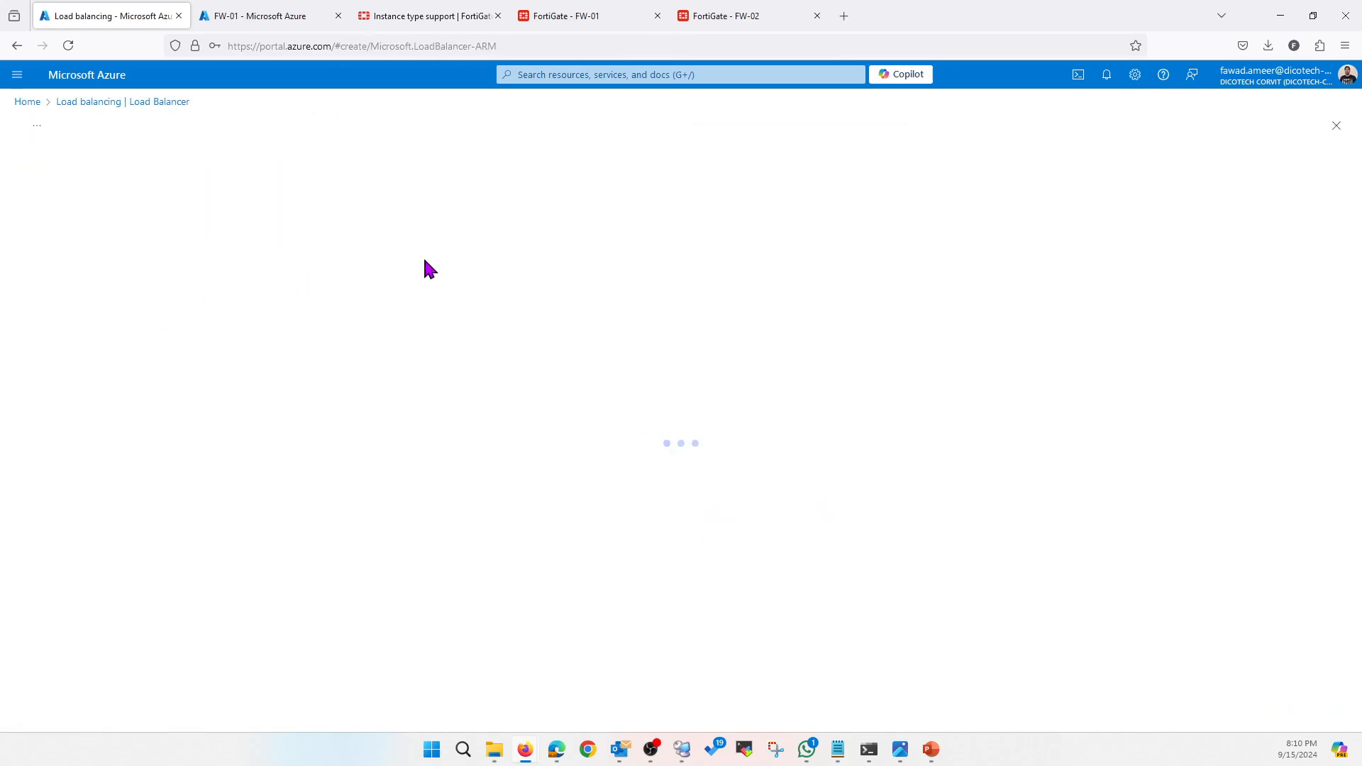
Fill Basics with resource group FutureOnCloud, name ILB, Qatar Central, Standard, Internal
{"action": "left_click", "coordinate": [264, 331]}
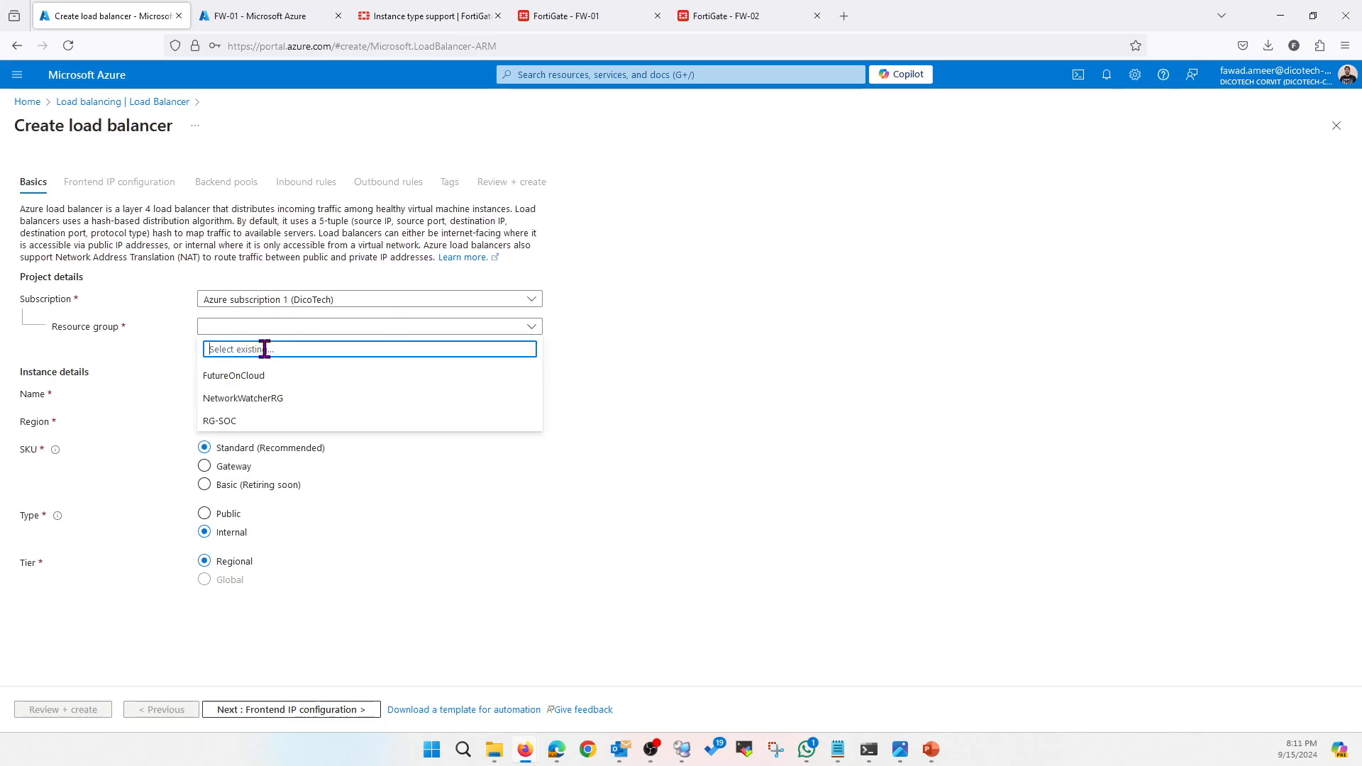
{"action": "left_click", "coordinate": [262, 376]}
{"action": "left_click", "coordinate": [277, 394]}
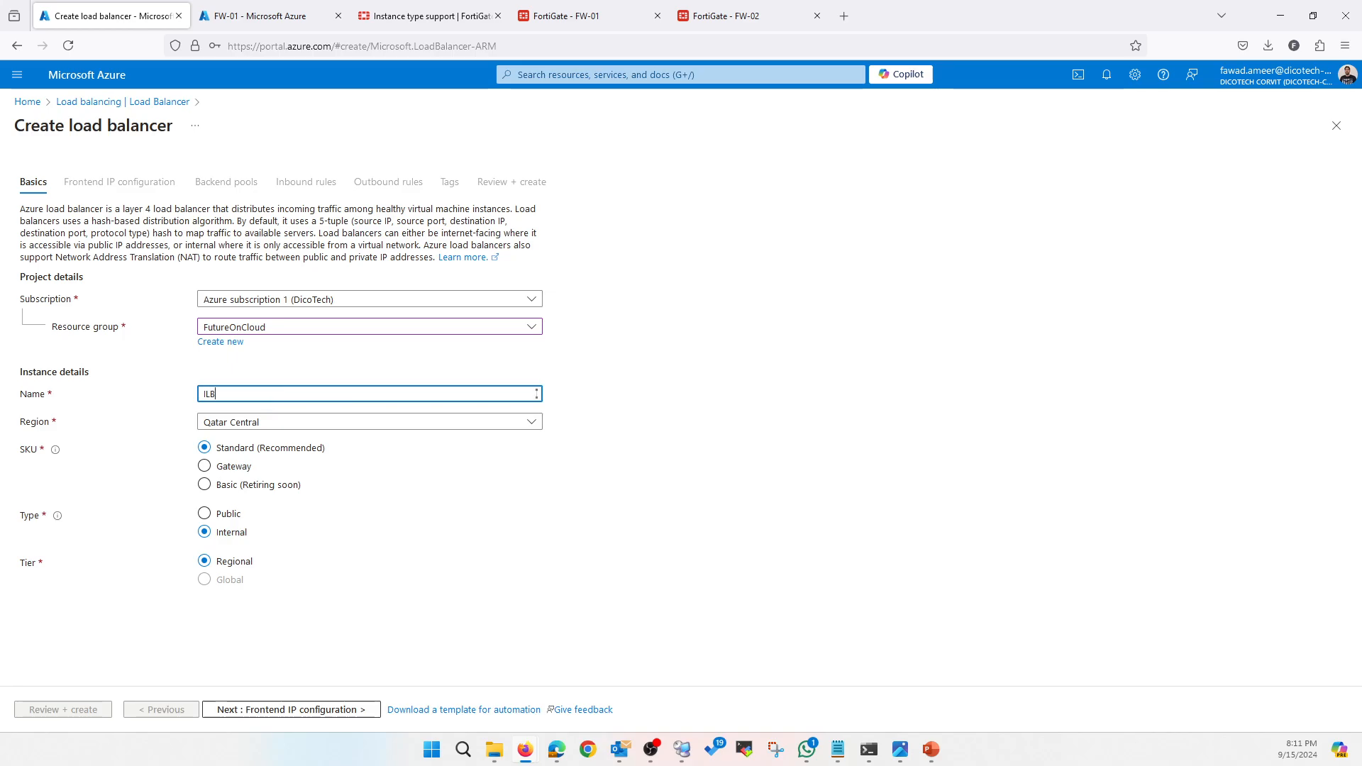
{"action": "left_click", "coordinate": [224, 543]}
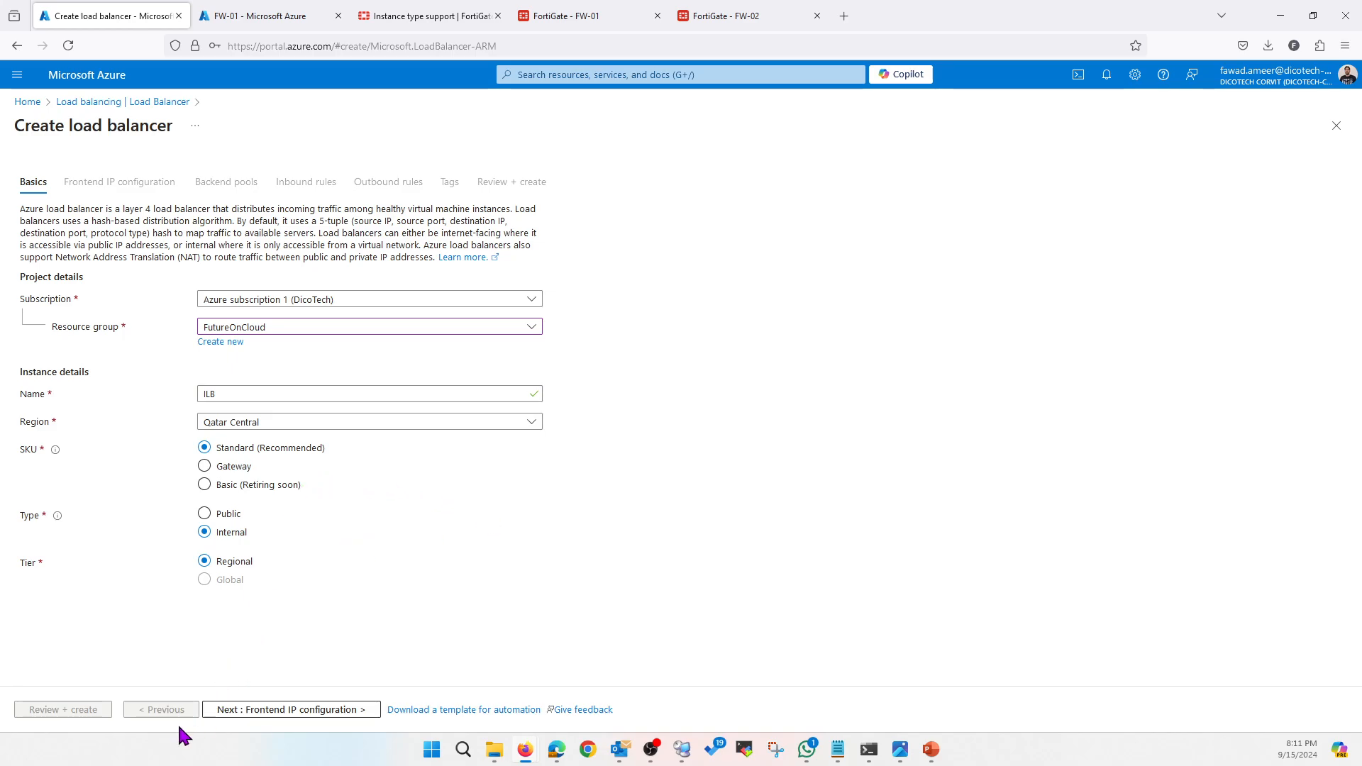
{"action": "left_click", "coordinate": [264, 712]}
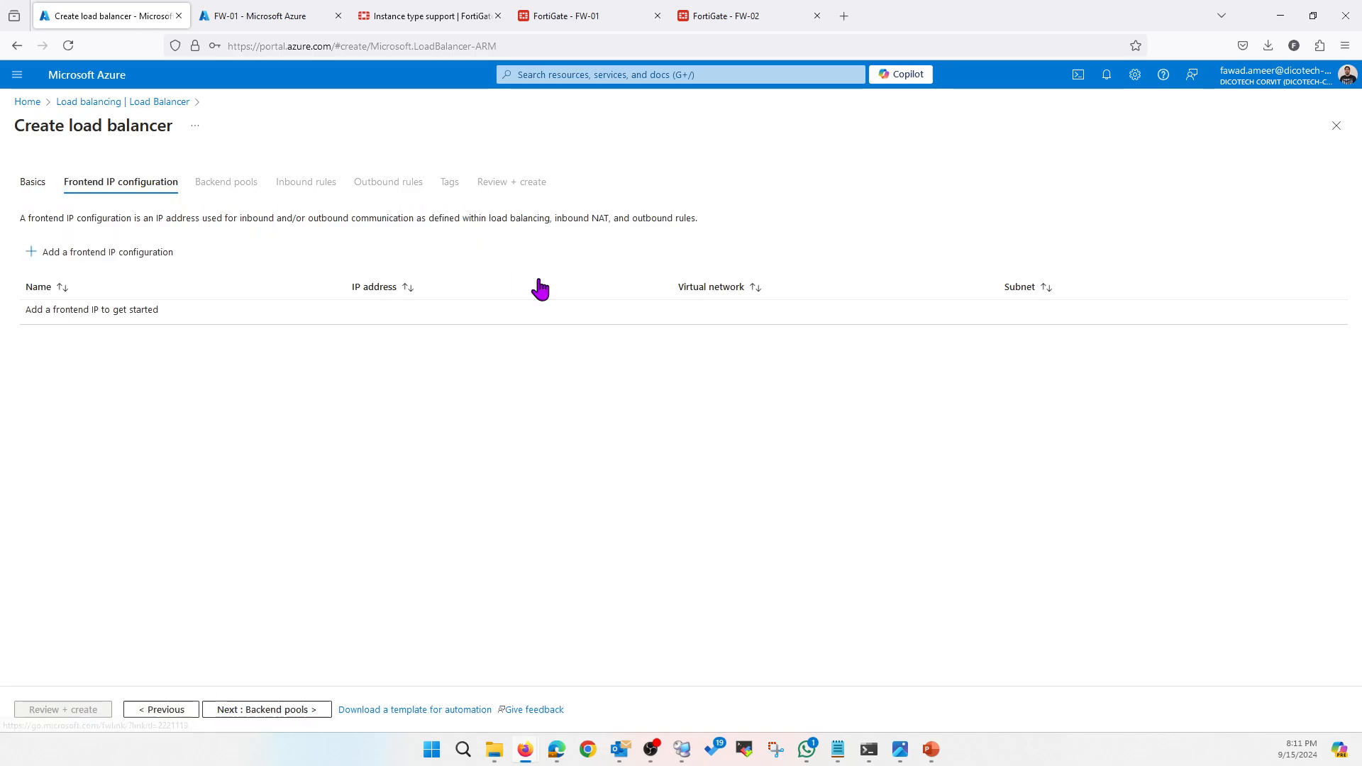
Add frontend IP ILB-Frontend-IP on FOC-vNet's Internal 10.0.20.0/24 subnet
{"action": "left_click", "coordinate": [65, 252]}
{"action": "left_click", "coordinate": [1172, 151]}
{"action": "type", "text": "ILB-F"}
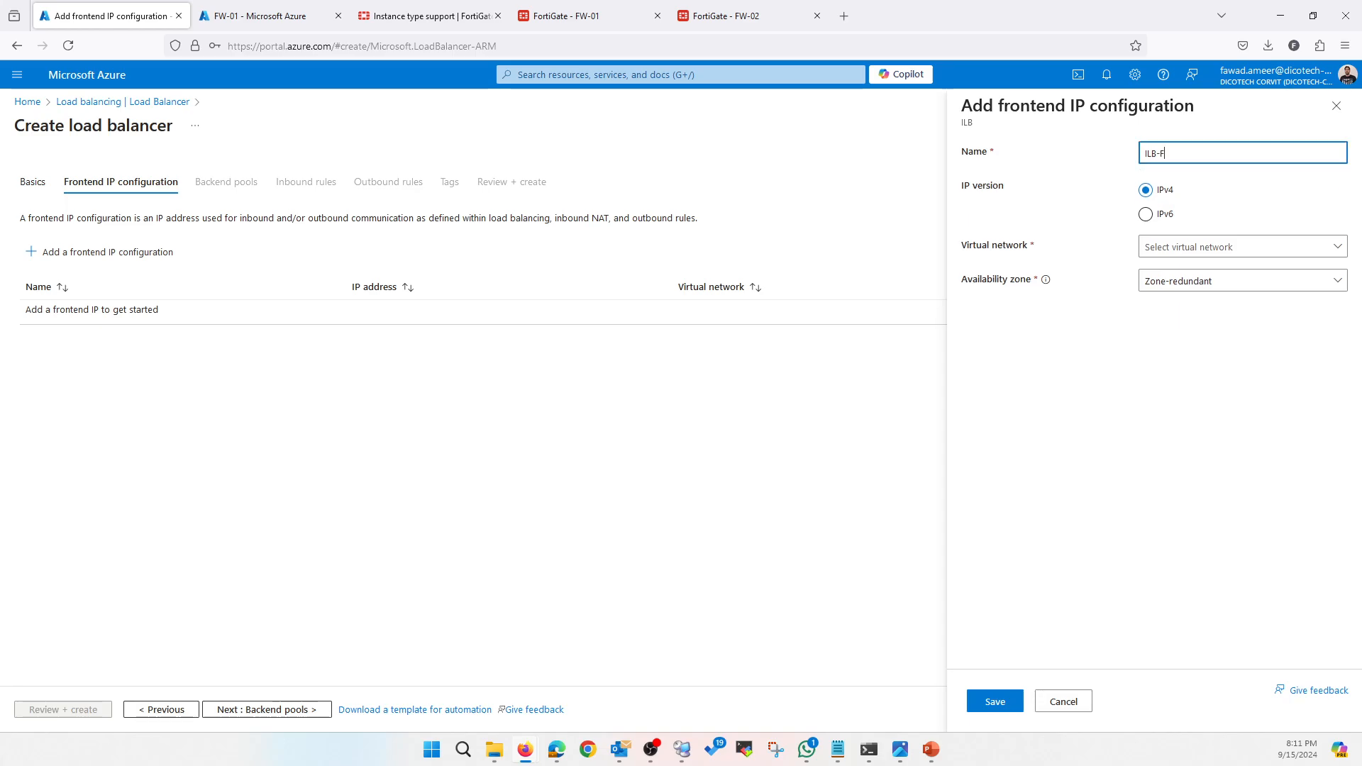
{"action": "type", "text": "rontend-IP"}
{"action": "left_click", "coordinate": [1218, 255]}
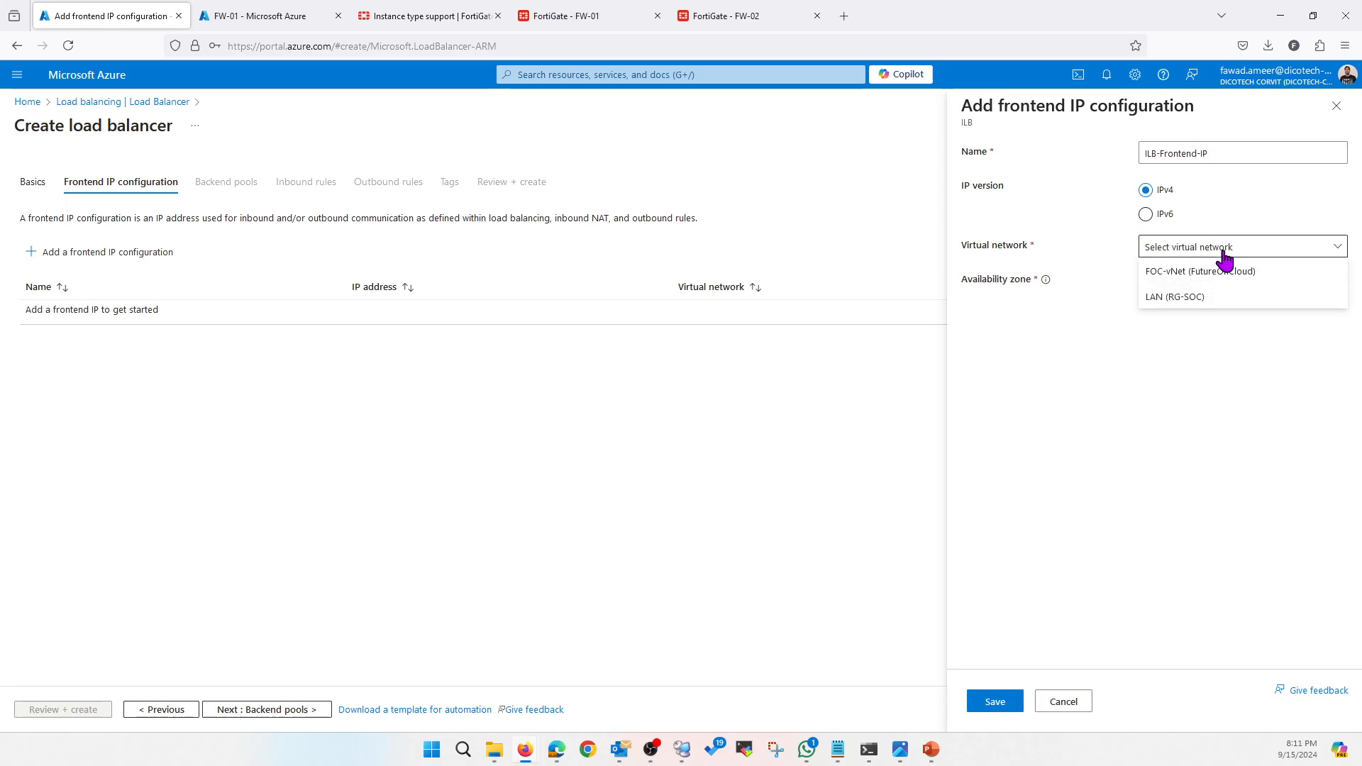
{"action": "left_click", "coordinate": [1177, 276]}
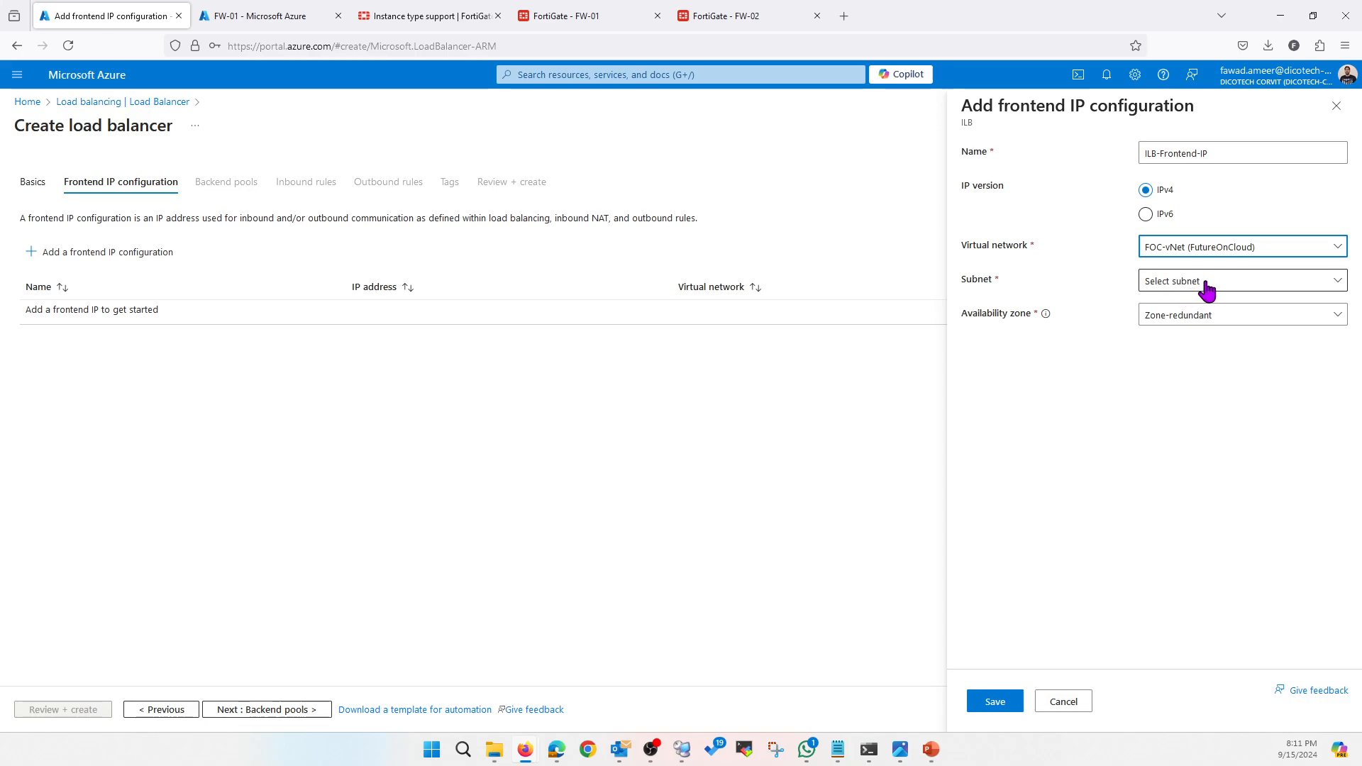
{"action": "left_click", "coordinate": [1206, 281]}
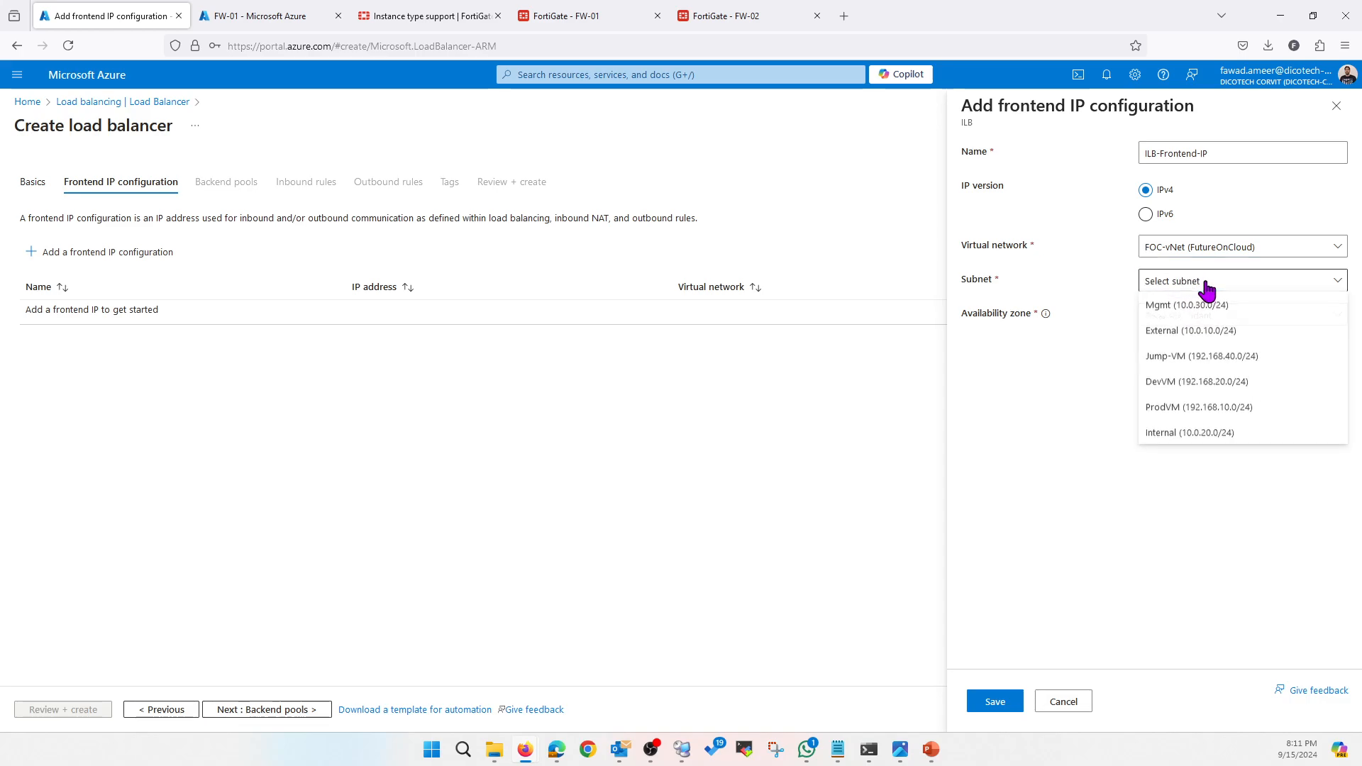
{"action": "left_click", "coordinate": [1194, 434]}
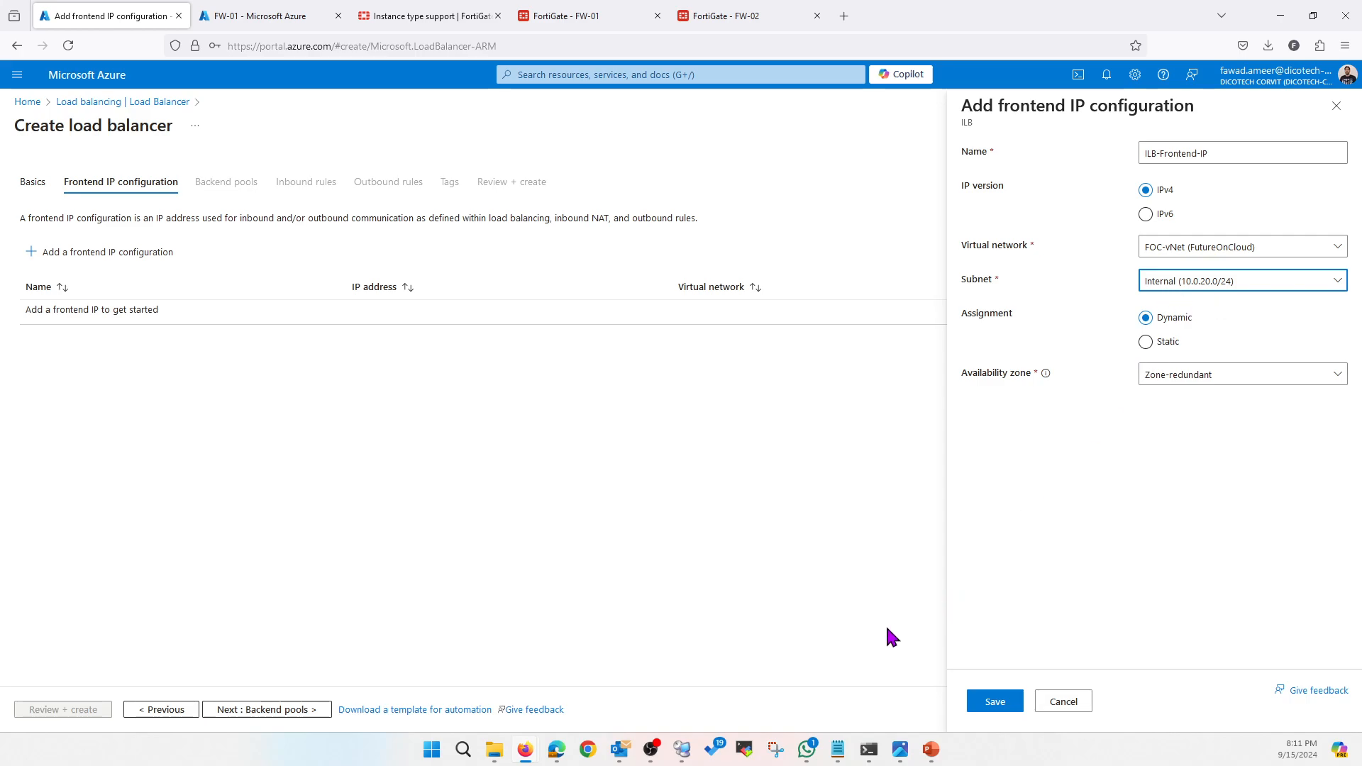
Show the network diagram slideshow, then come back to the Azure wizard
{"action": "mouse_move", "coordinate": [930, 750]}
{"action": "left_click", "coordinate": [949, 692]}
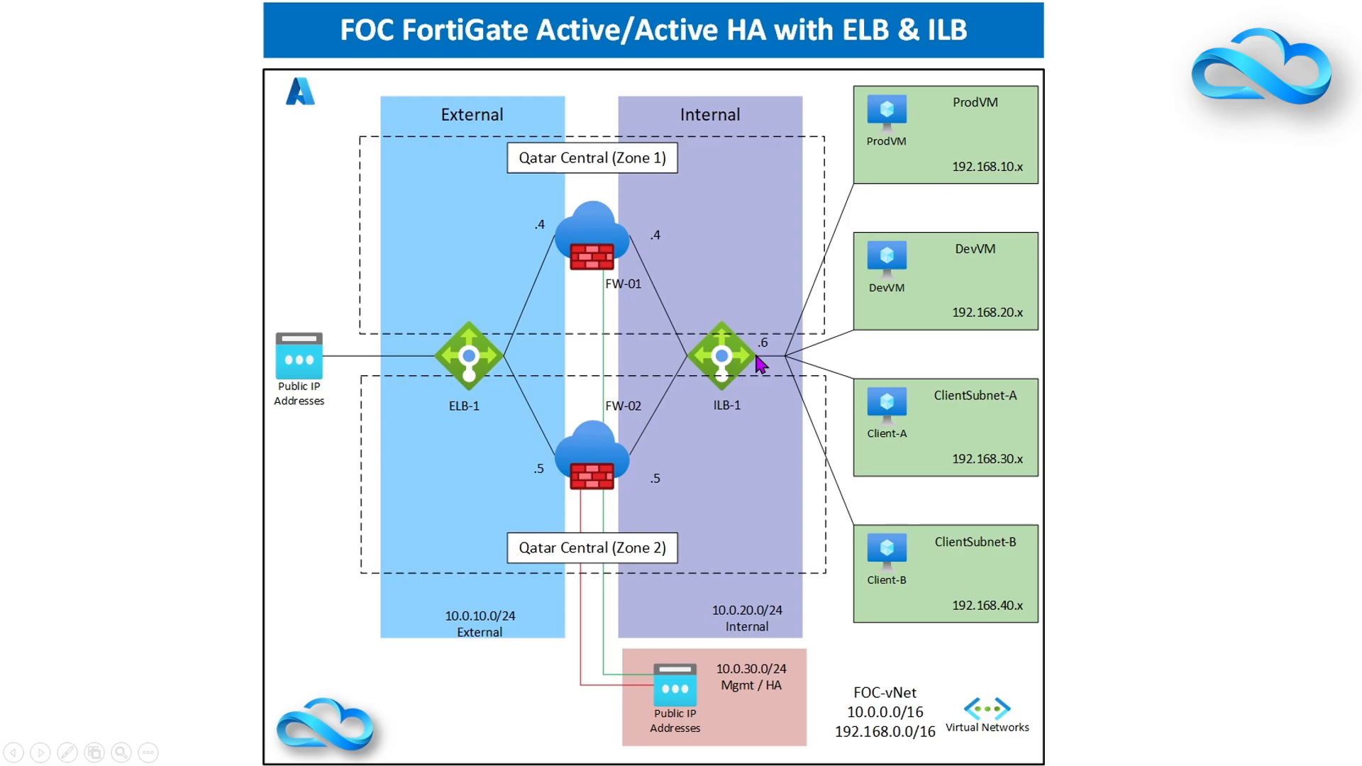
{"action": "key", "text": "alt+Tab"}
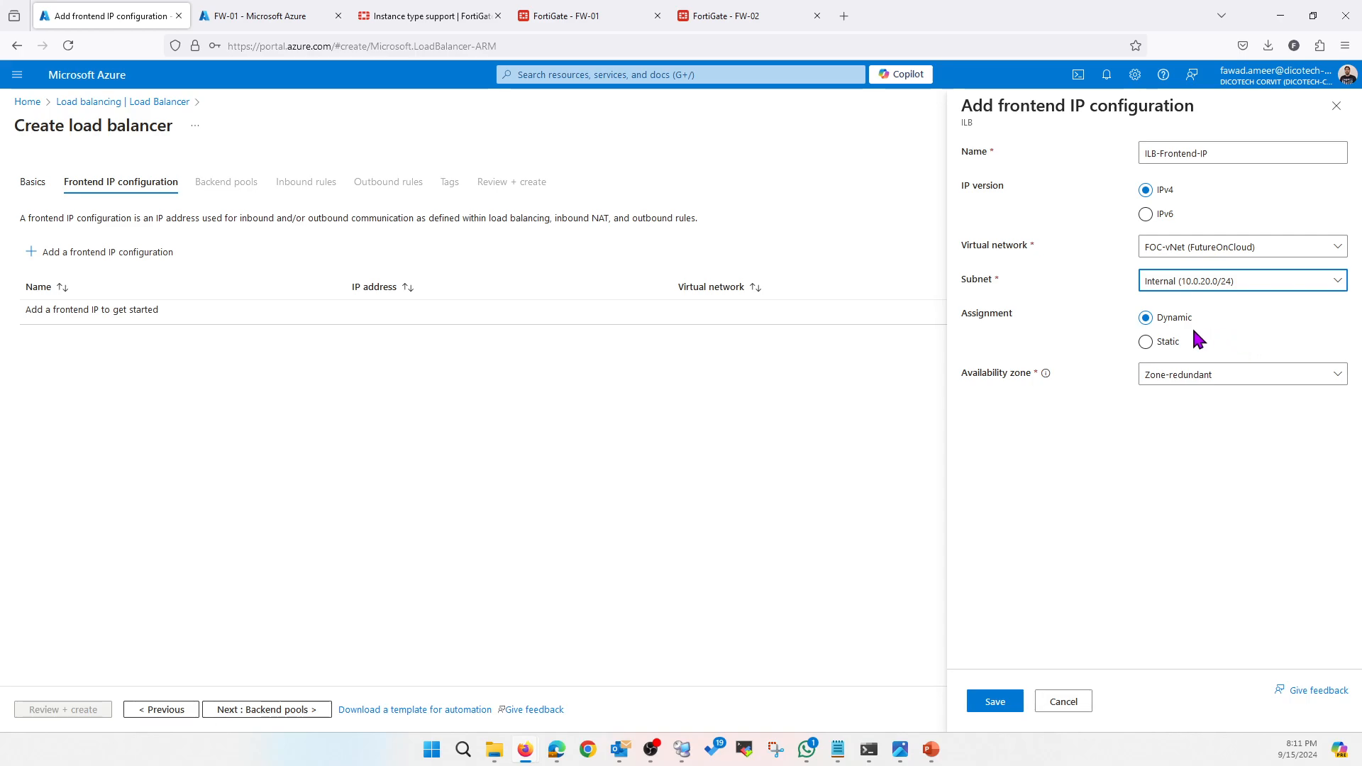
Set the frontend's availability zone to No Zone, save it, and continue to backend pools
{"action": "left_click", "coordinate": [1171, 380]}
{"action": "left_click", "coordinate": [1180, 401]}
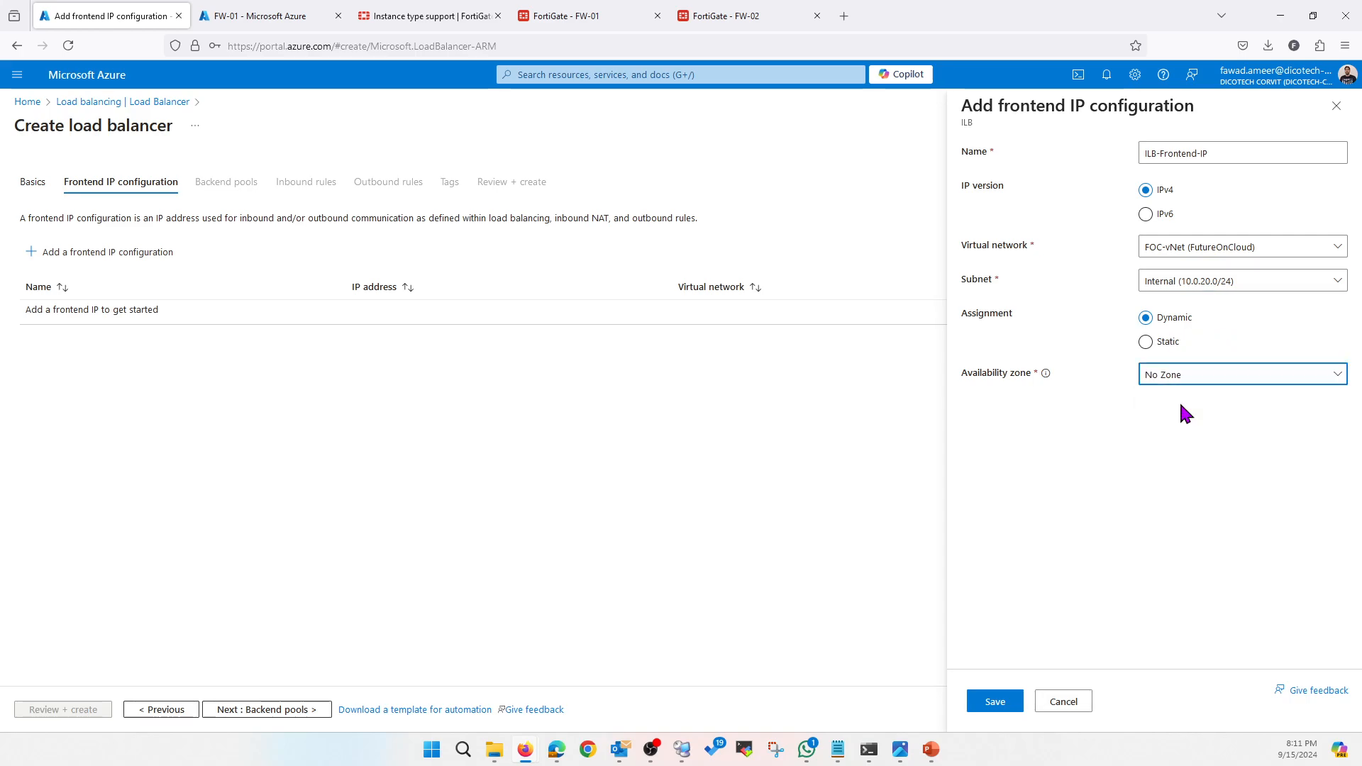
{"action": "left_click", "coordinate": [997, 705]}
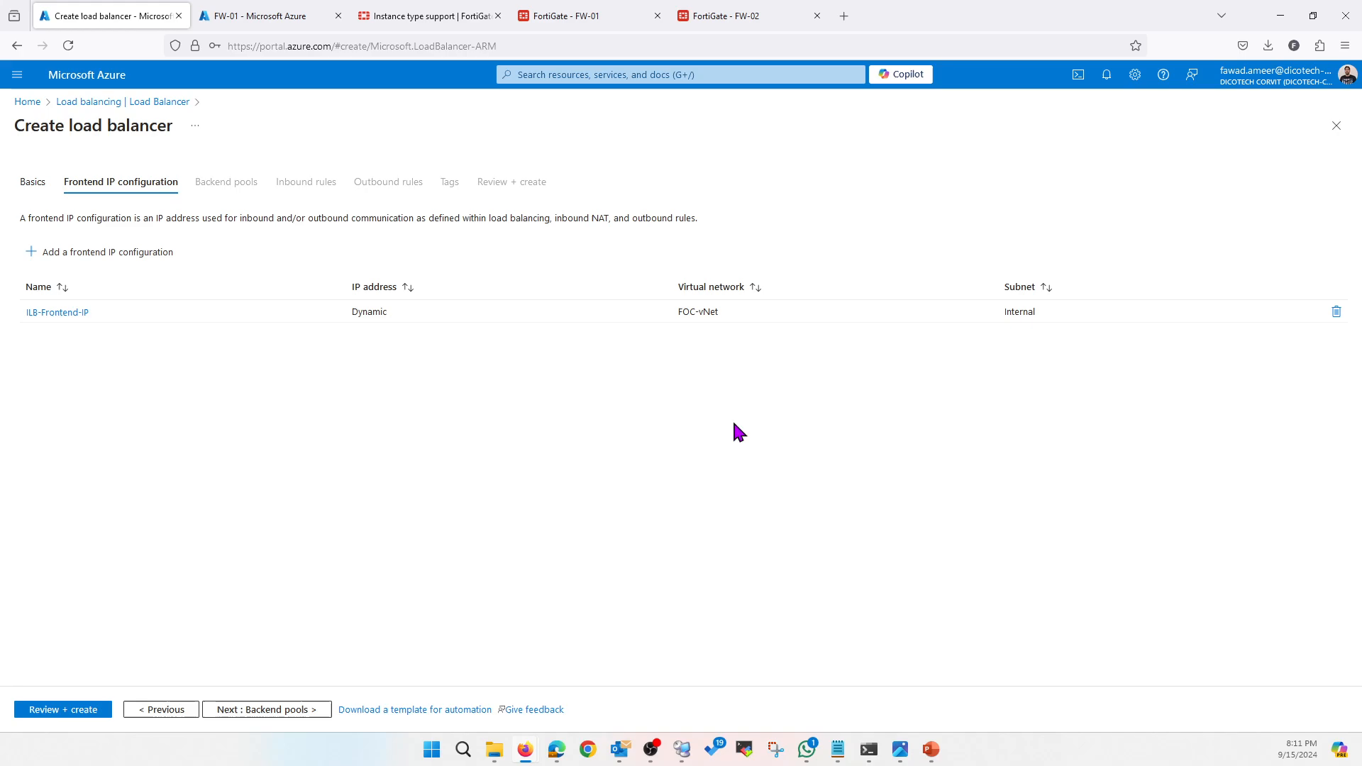
{"action": "left_click", "coordinate": [243, 713]}
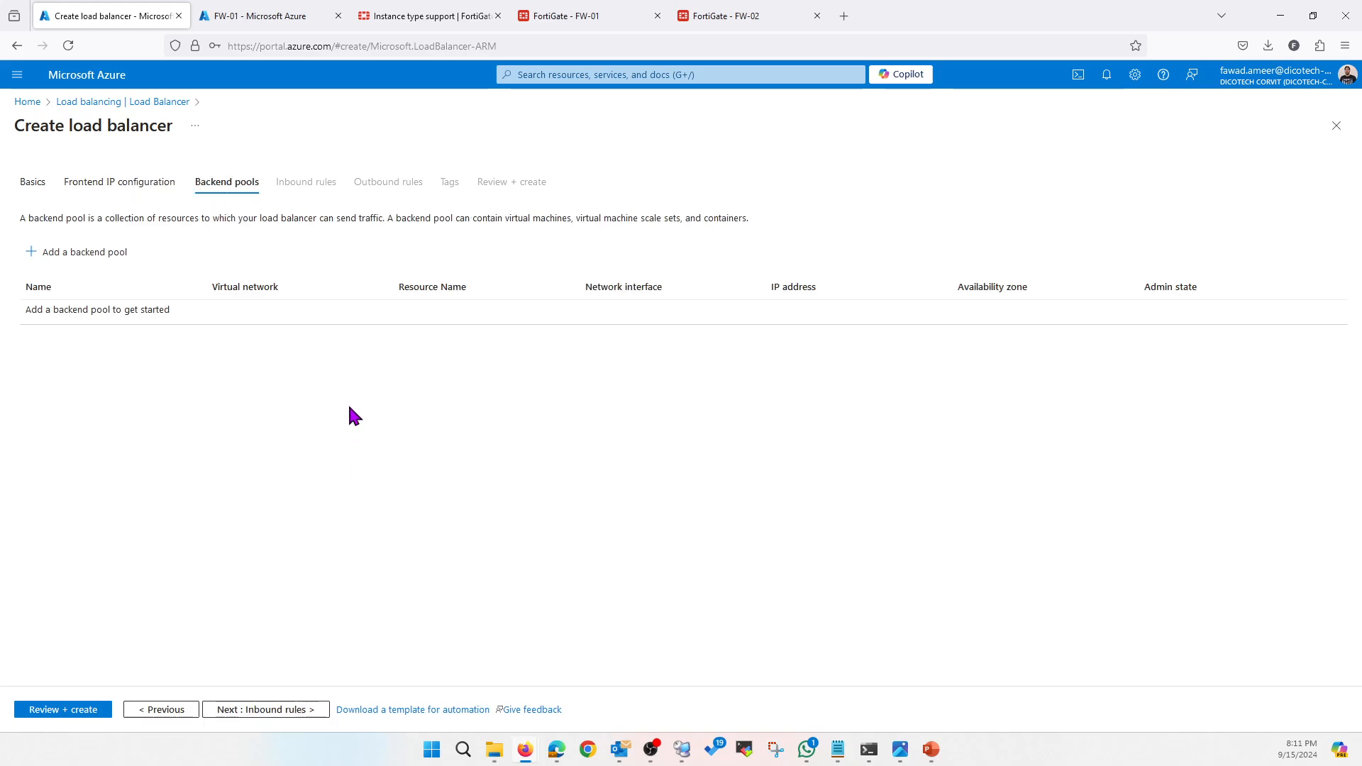
Show the network diagram slideshow, then return to the load balancer wizard
{"action": "mouse_move", "coordinate": [932, 749]}
{"action": "left_click", "coordinate": [935, 674]}
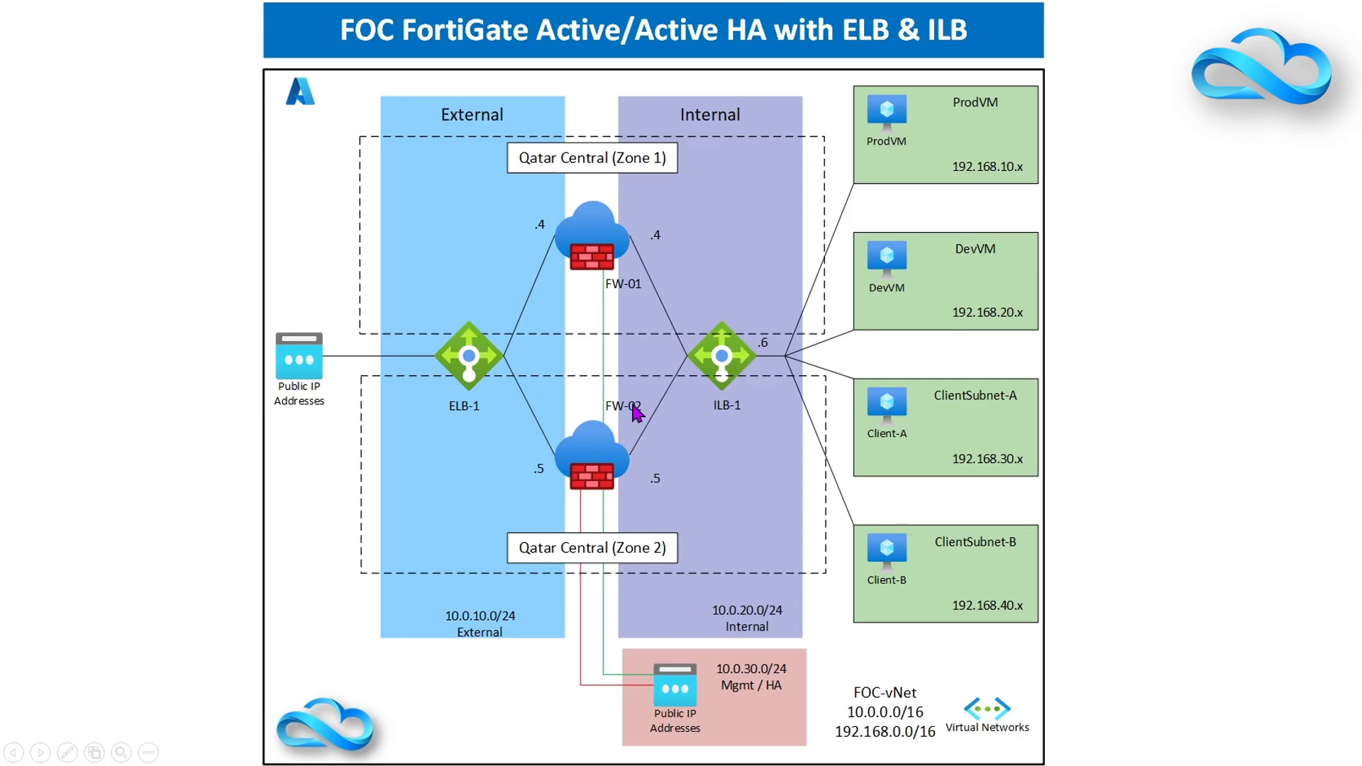
{"action": "key", "text": "alt+Tab"}
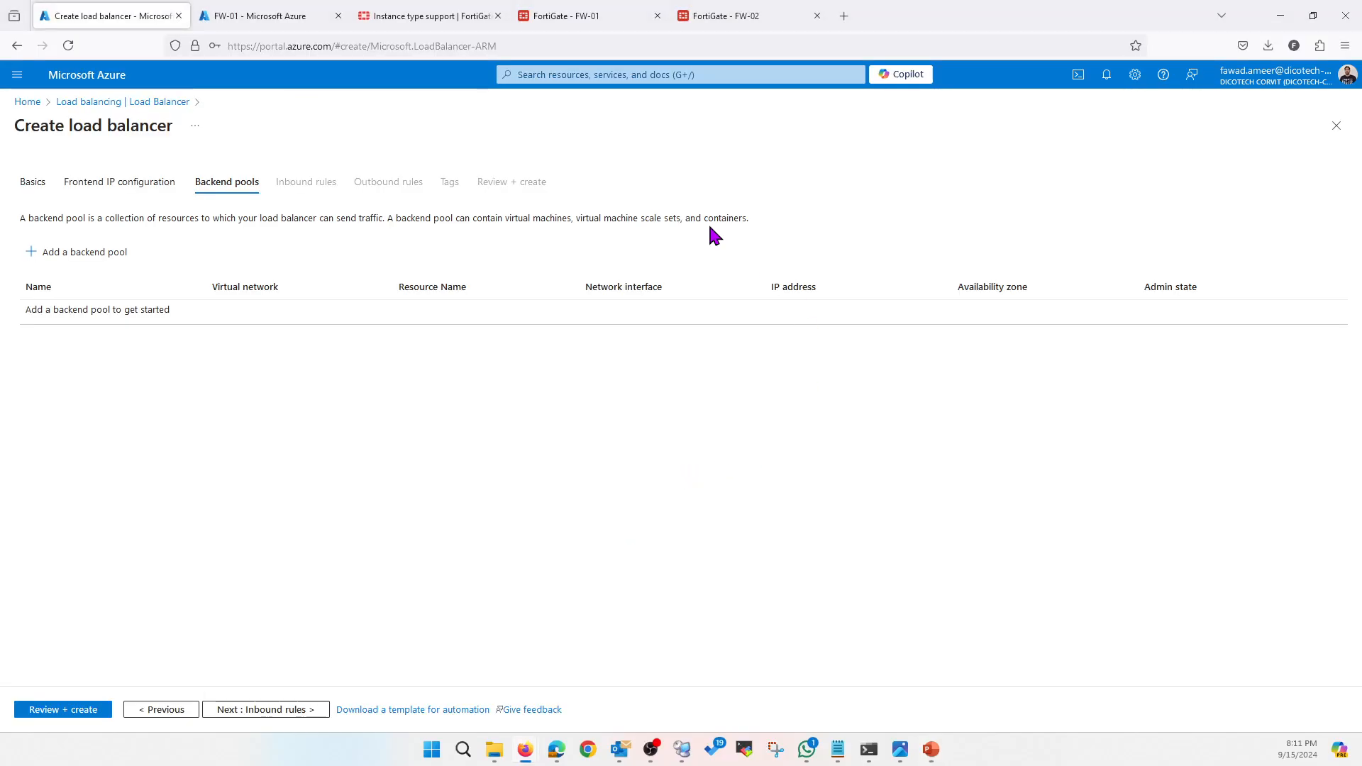
Create backend pool ILB-Backend-Pool with FW-01 (10.0.20.4) and FW-02 (10.0.20.5) interfaces
{"action": "left_click", "coordinate": [85, 259]}
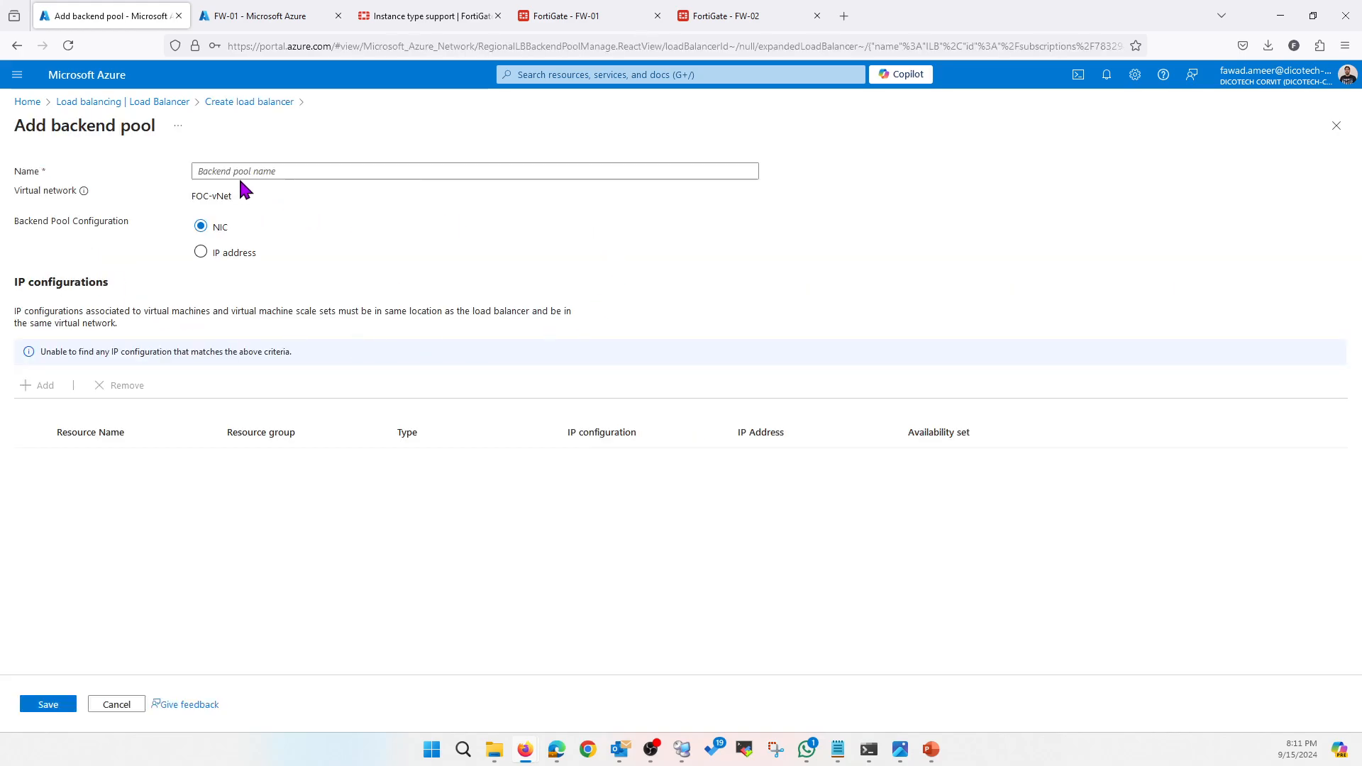
{"action": "type", "text": "ILB-Backend"}
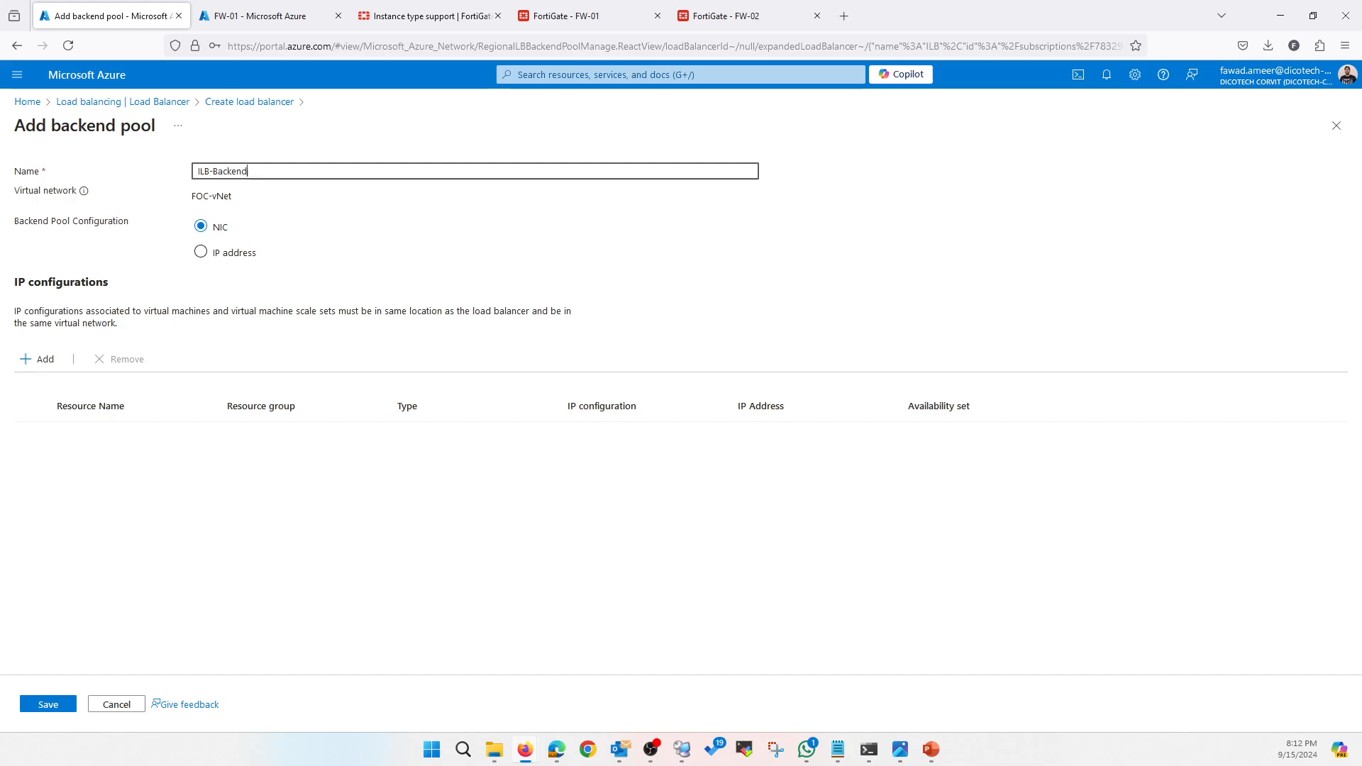
{"action": "type", "text": "-Pool"}
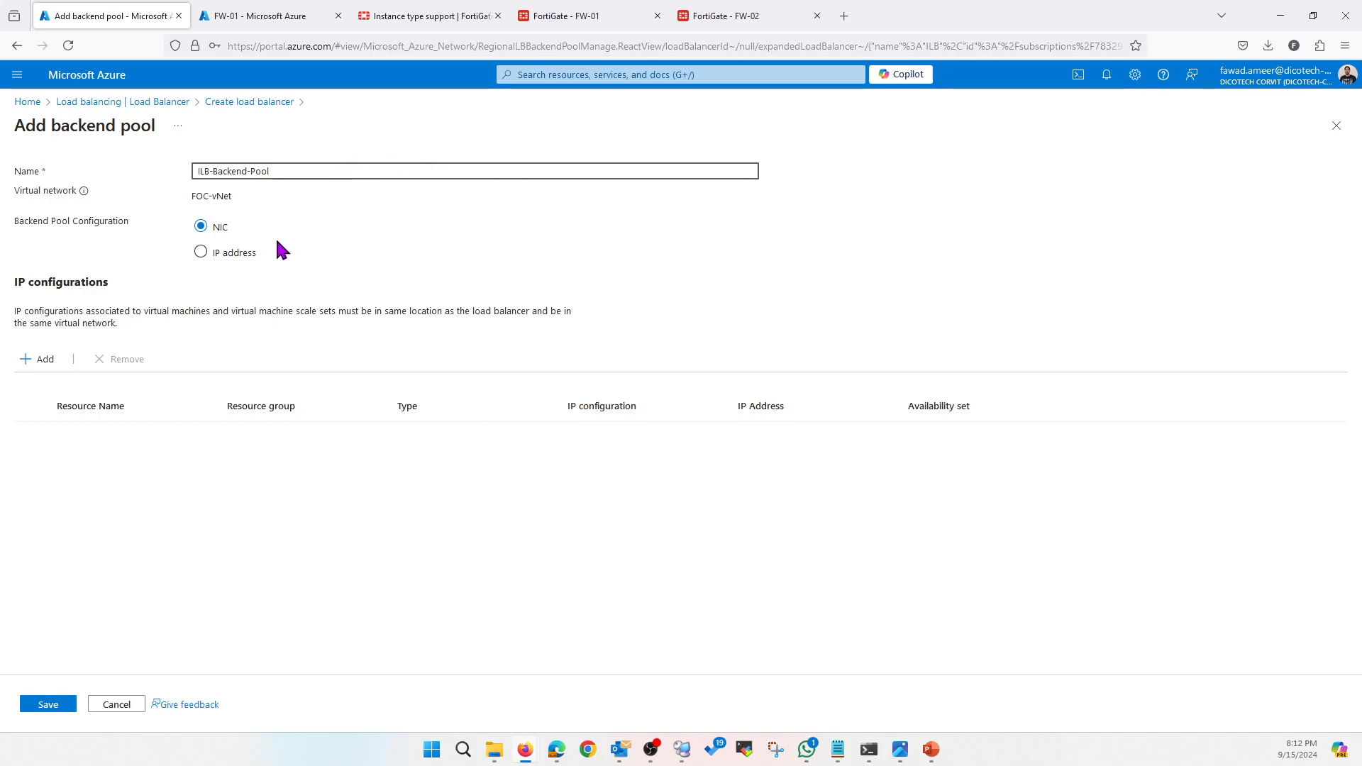
{"action": "left_click", "coordinate": [40, 360]}
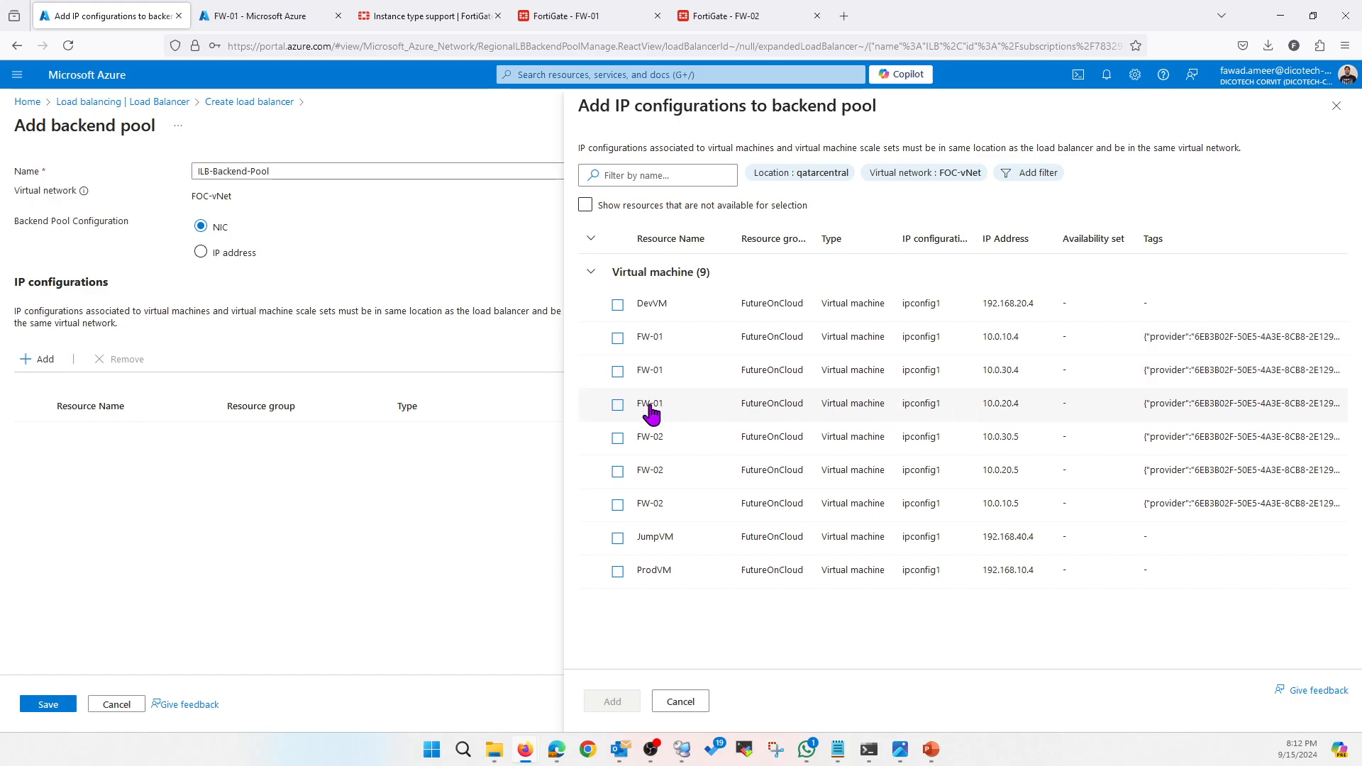
{"action": "left_click", "coordinate": [617, 404]}
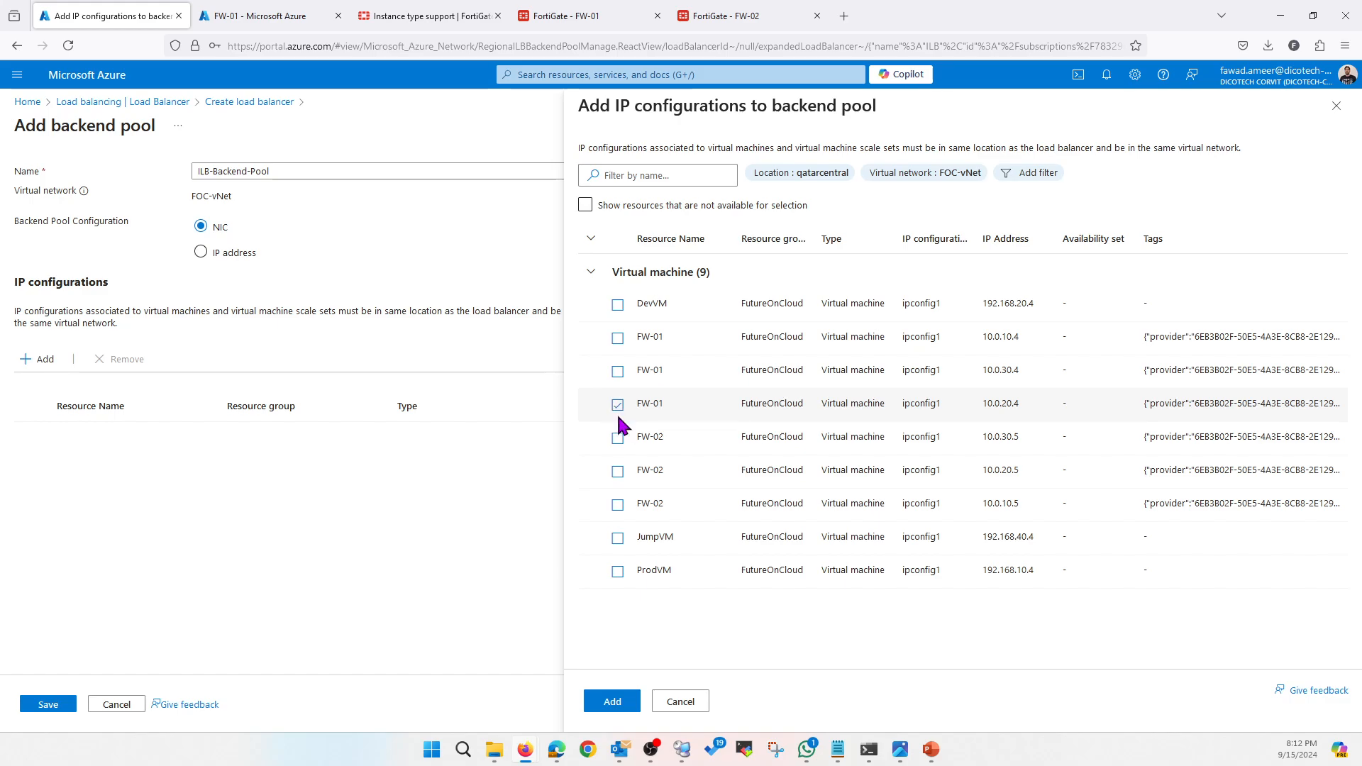
{"action": "left_click", "coordinate": [617, 474]}
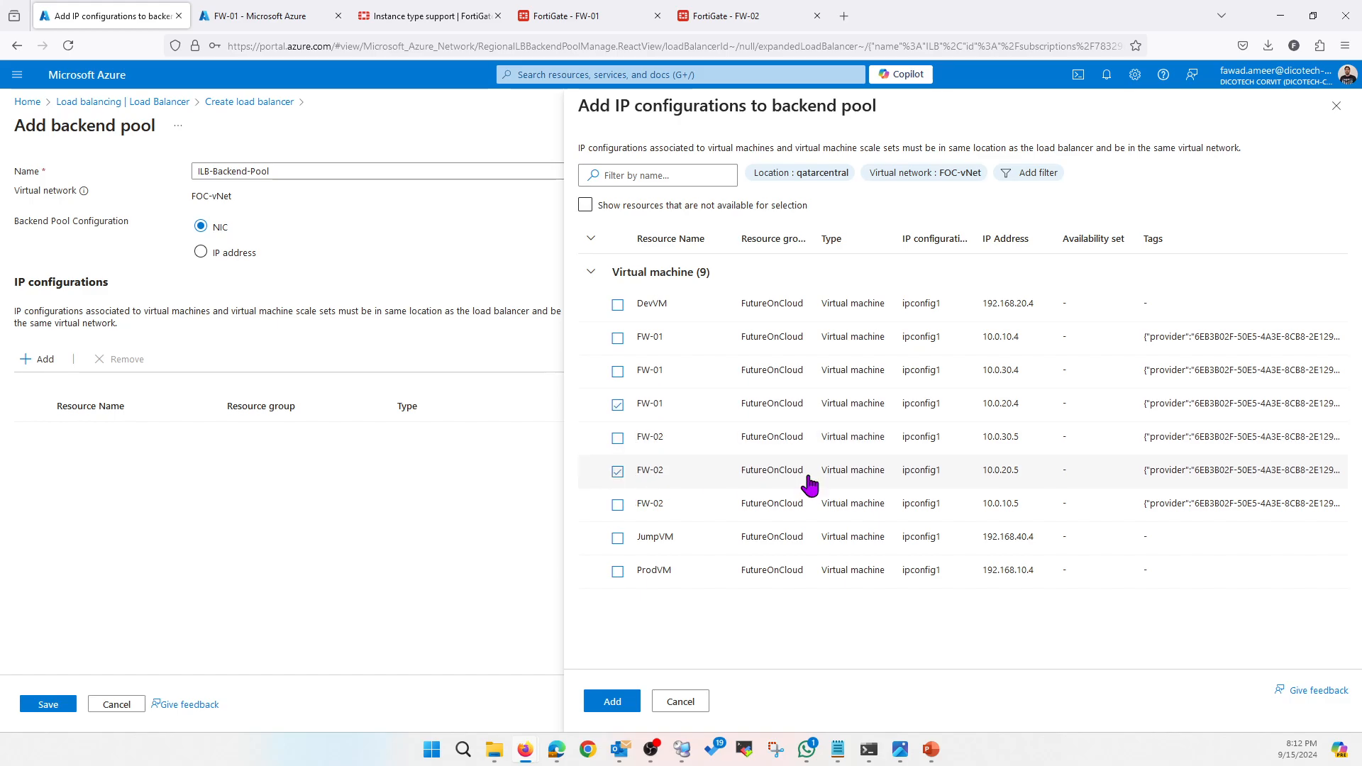
{"action": "left_click", "coordinate": [613, 703]}
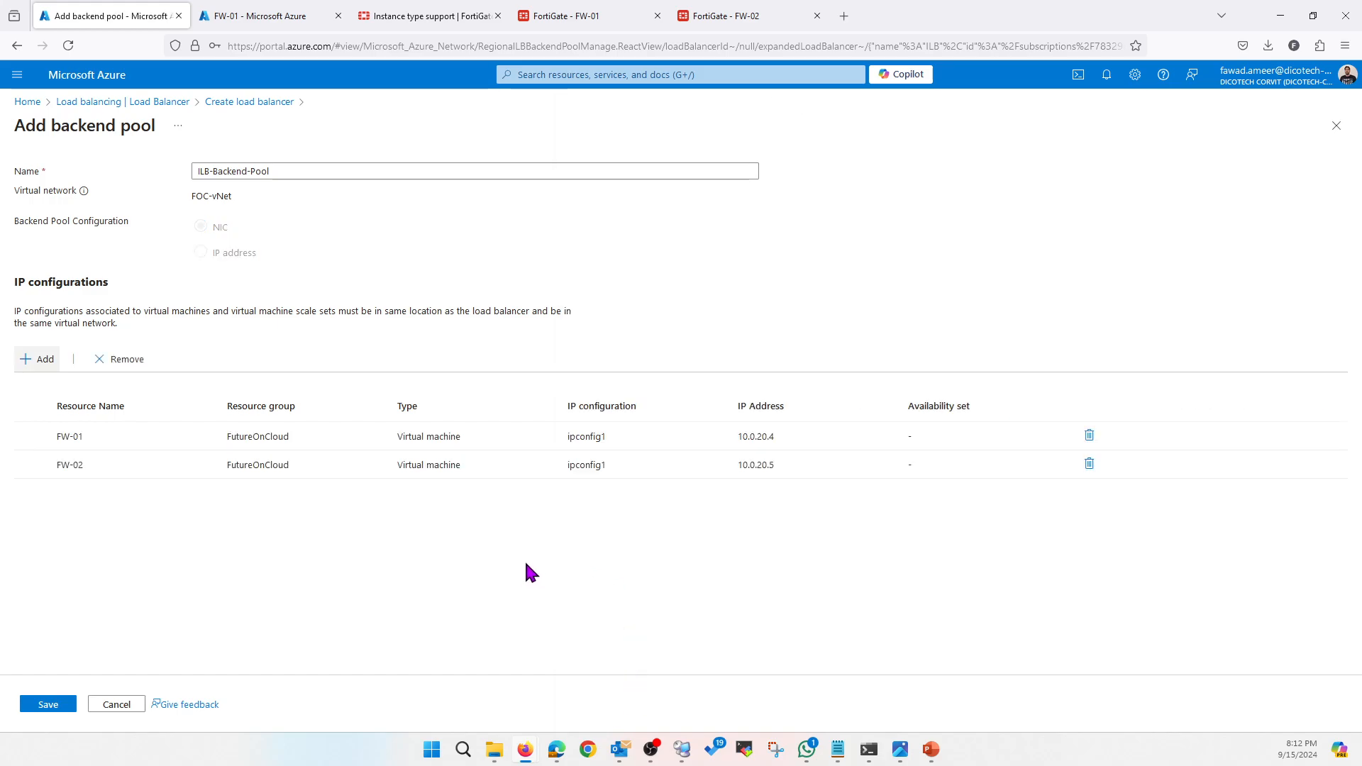
Check the diagram again, then save ILB-Backend-Pool and continue to inbound rules
{"action": "left_click", "coordinate": [932, 751]}
{"action": "left_click", "coordinate": [951, 660]}
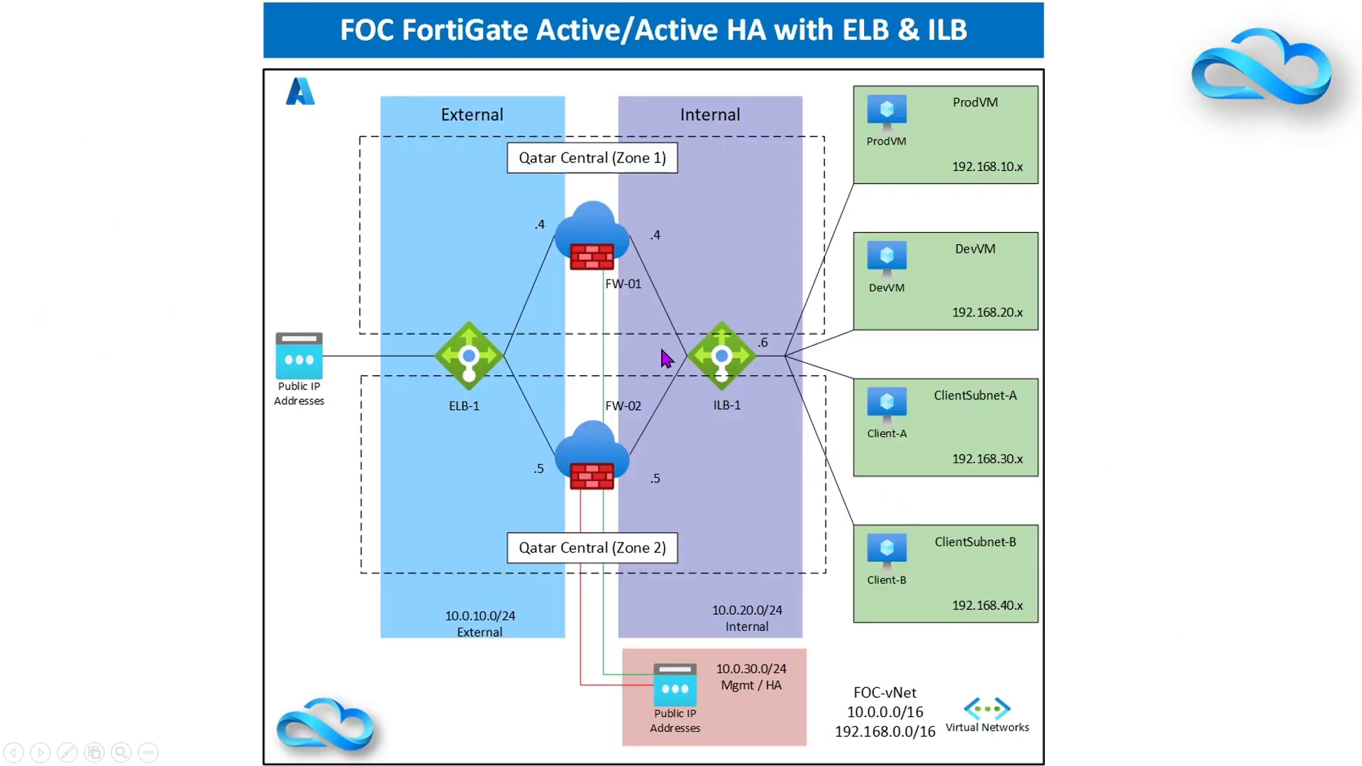
{"action": "key", "text": "alt+Tab"}
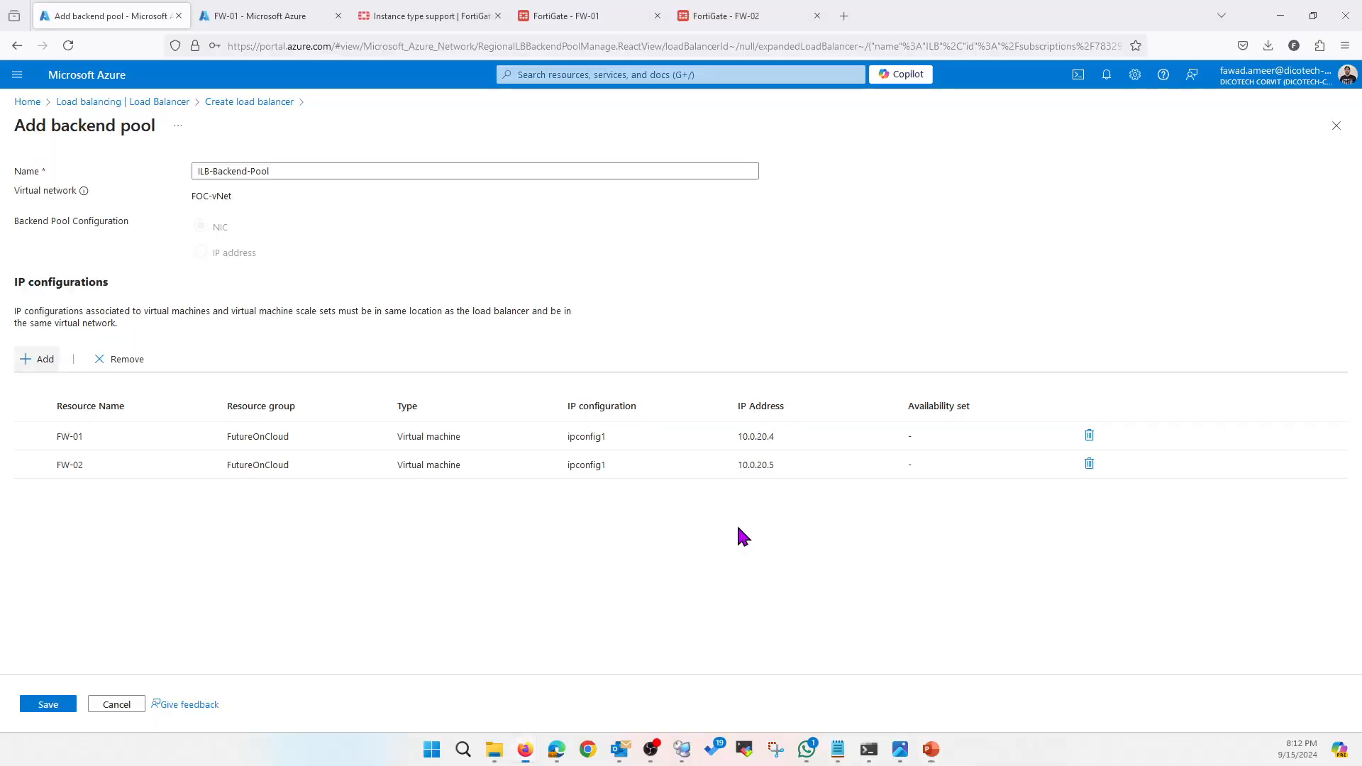
{"action": "left_click", "coordinate": [58, 706]}
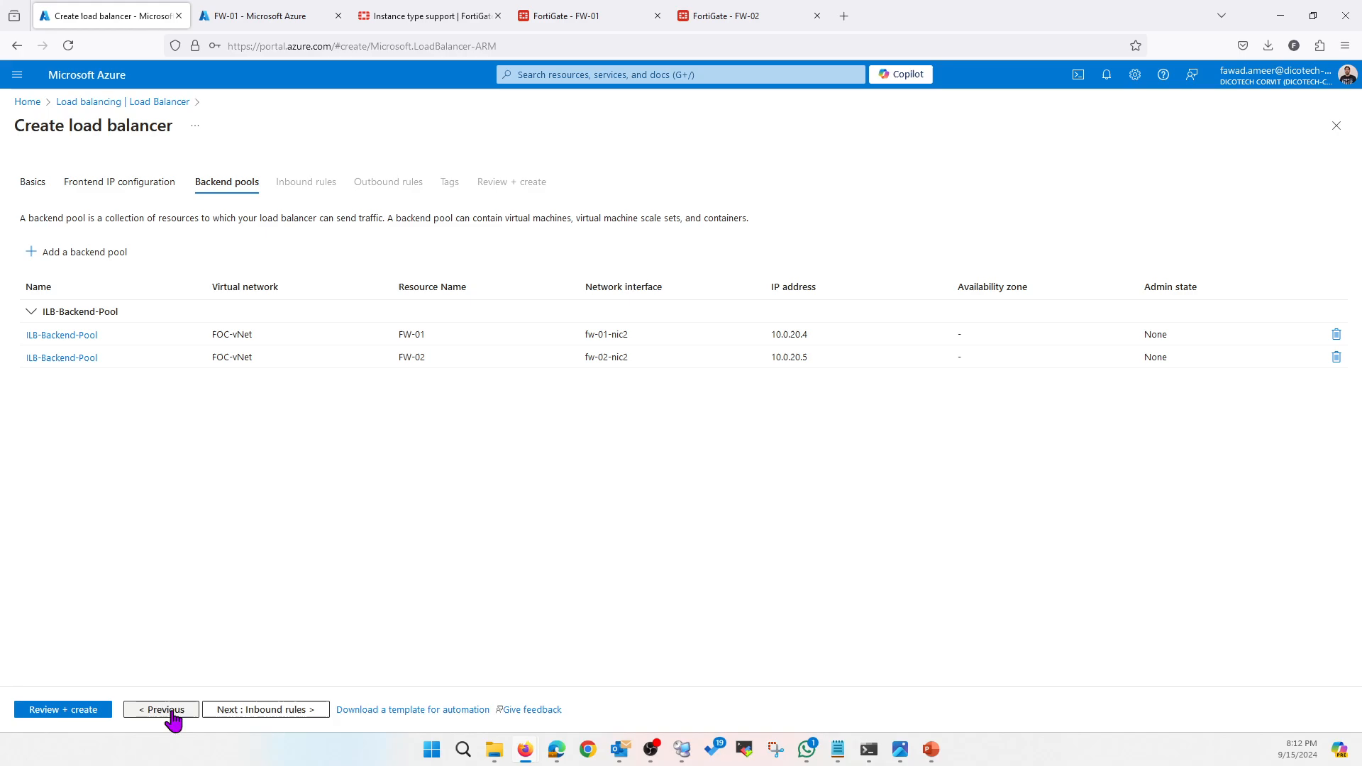
{"action": "left_click", "coordinate": [257, 710]}
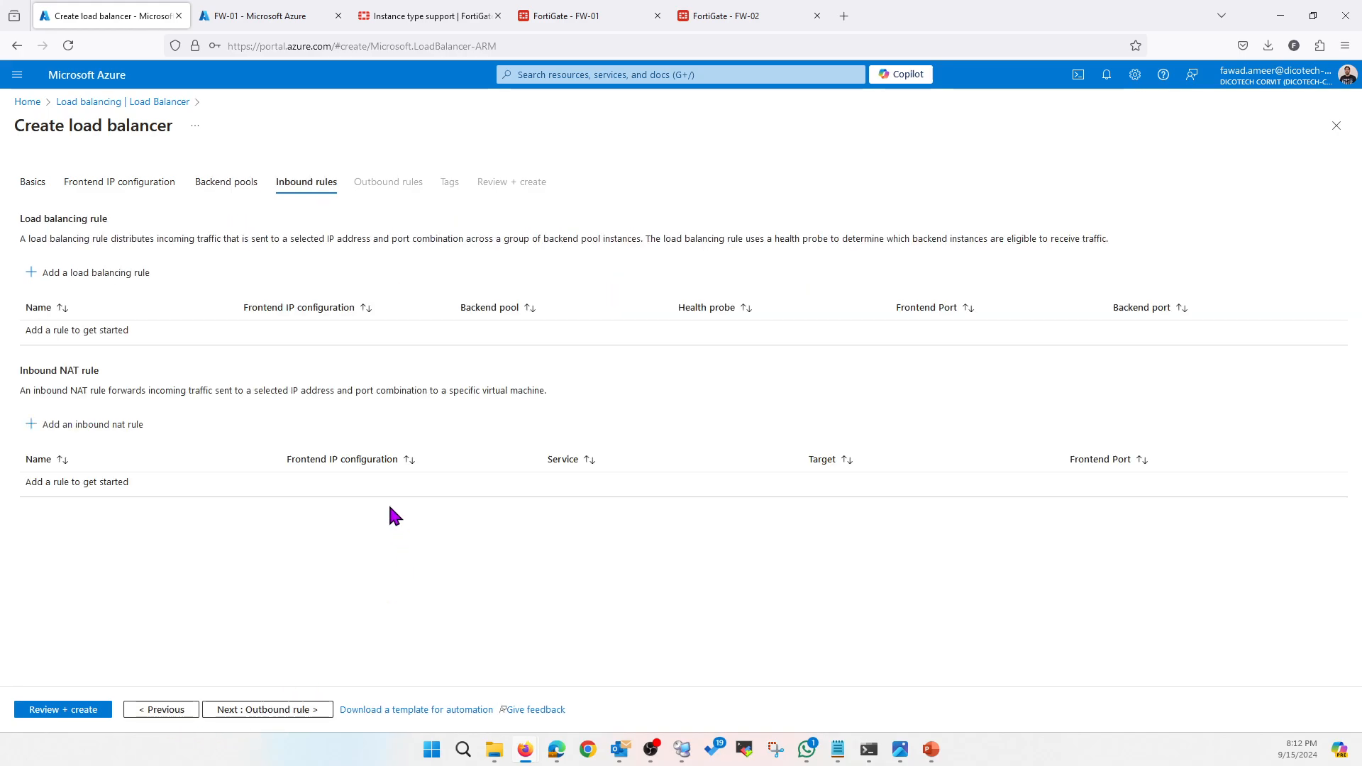
Add rule ILB-Rule using ILB-Frontend-IP, ILB-Backend-Pool and HA ports
{"action": "left_click", "coordinate": [69, 281]}
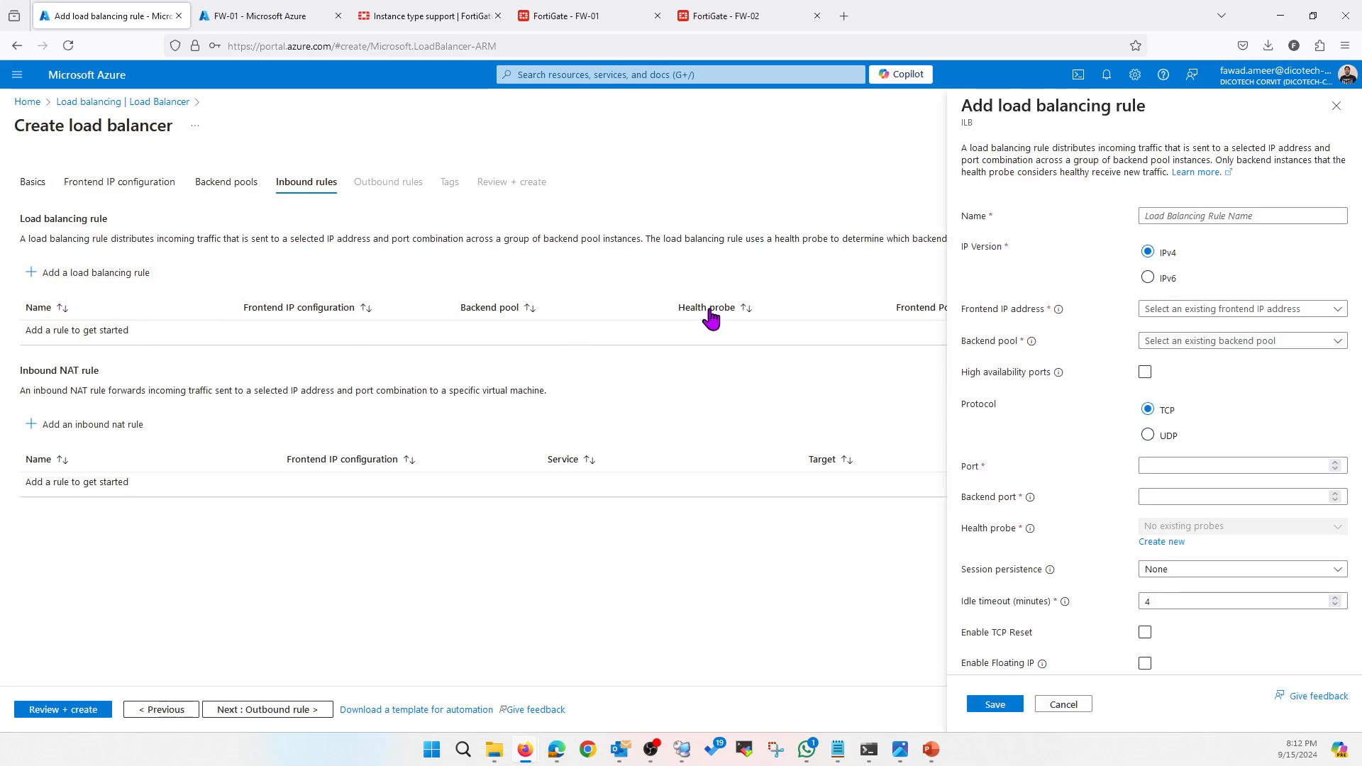
{"action": "left_click", "coordinate": [1174, 217]}
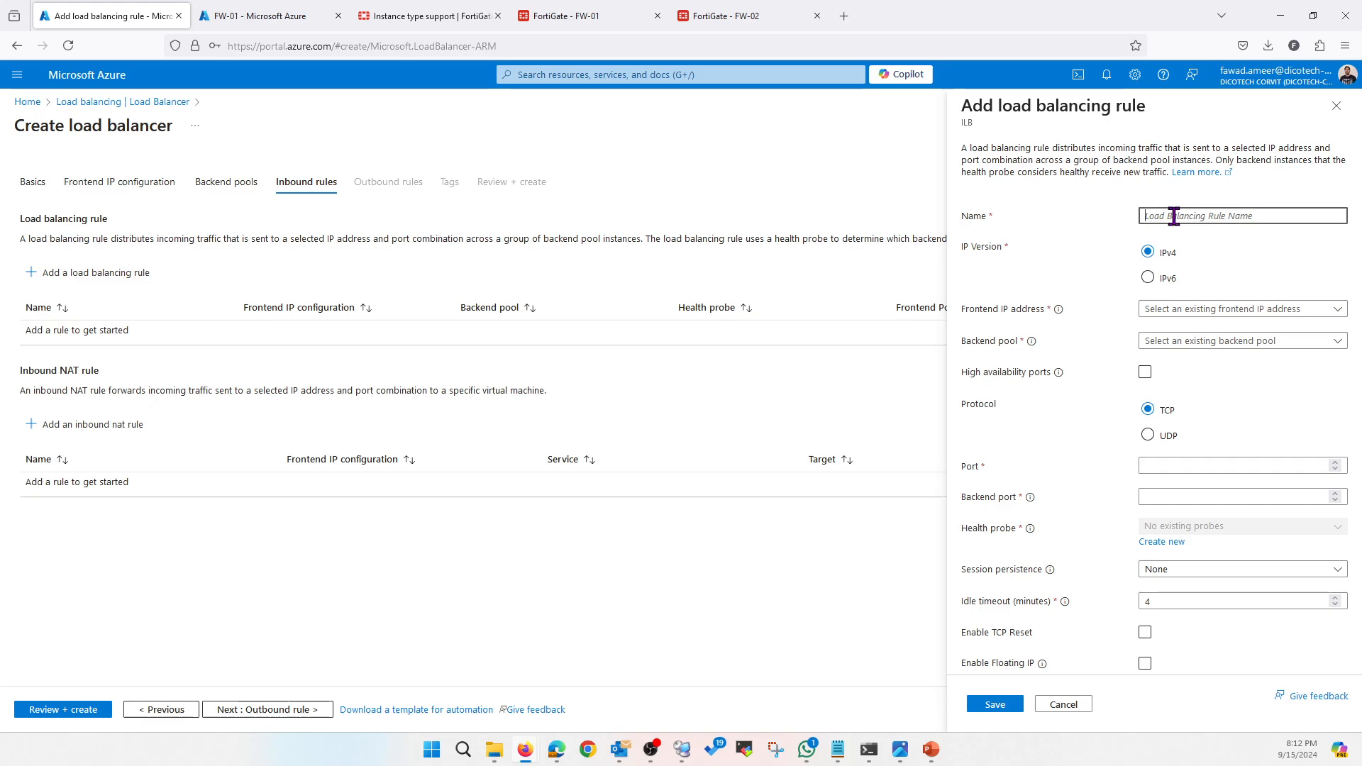
{"action": "type", "text": "l"}
{"action": "type", "text": "LB-Ru"}
{"action": "left_click", "coordinate": [1173, 311]}
{"action": "left_click", "coordinate": [1182, 333]}
{"action": "left_click", "coordinate": [1178, 342]}
{"action": "left_click", "coordinate": [1192, 365]}
{"action": "left_click", "coordinate": [1146, 374]}
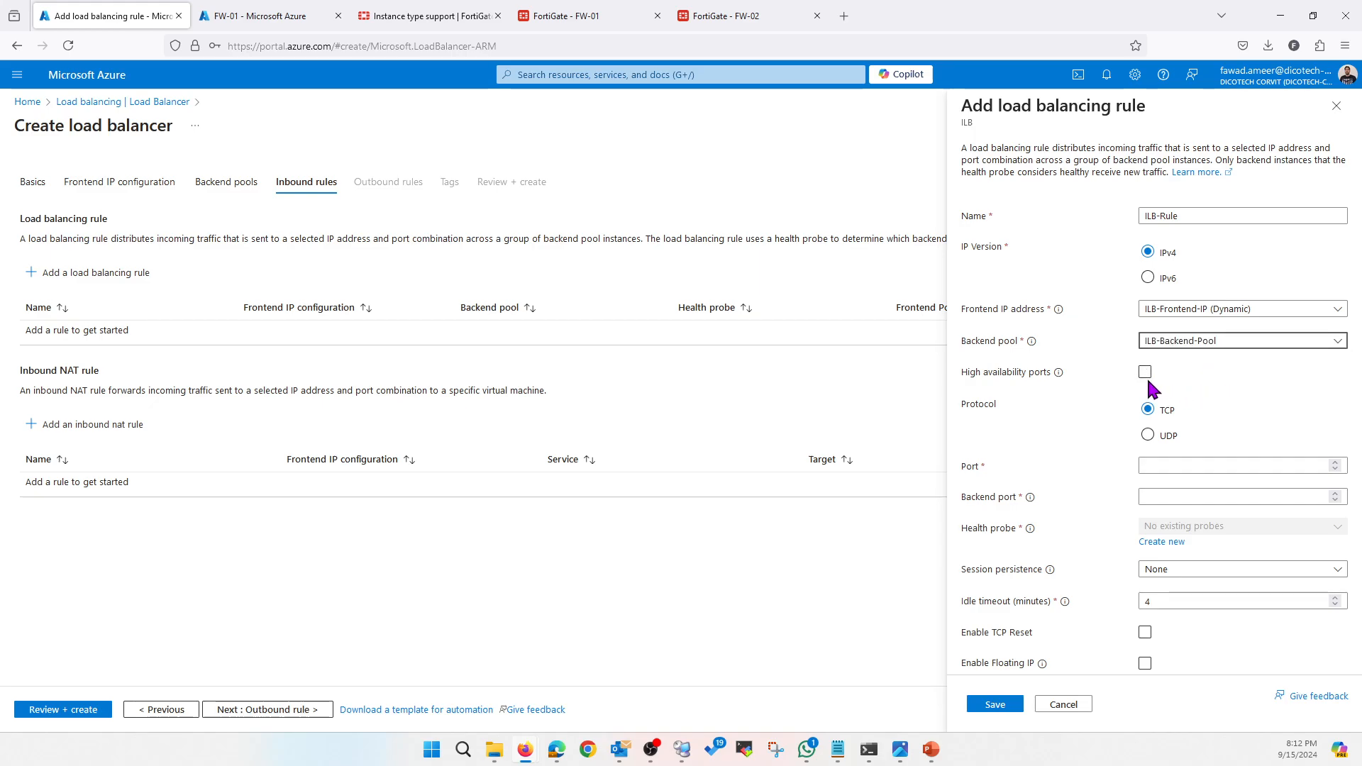
{"action": "left_click", "coordinate": [1145, 374]}
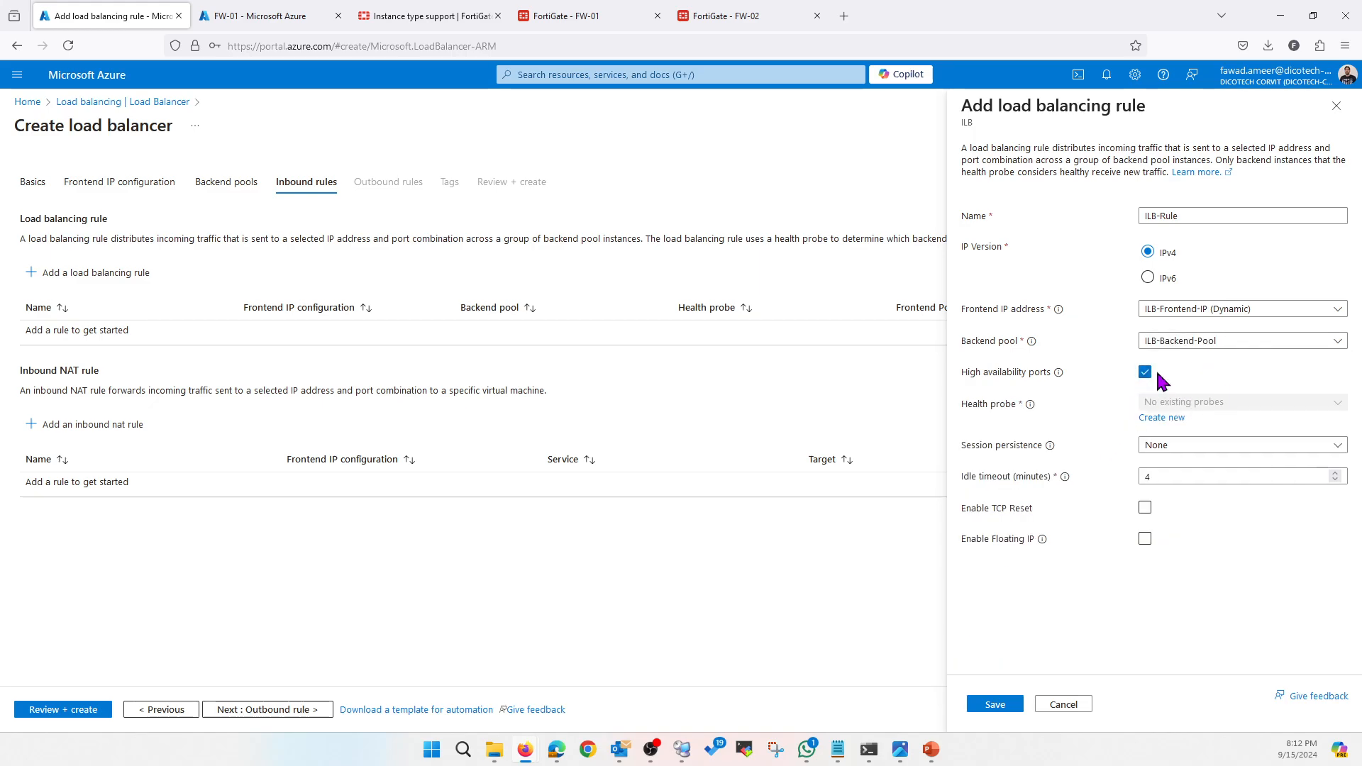
Create health probe ILB-HP on port 8008 and save the ILB-Rule
{"action": "left_click", "coordinate": [1156, 421]}
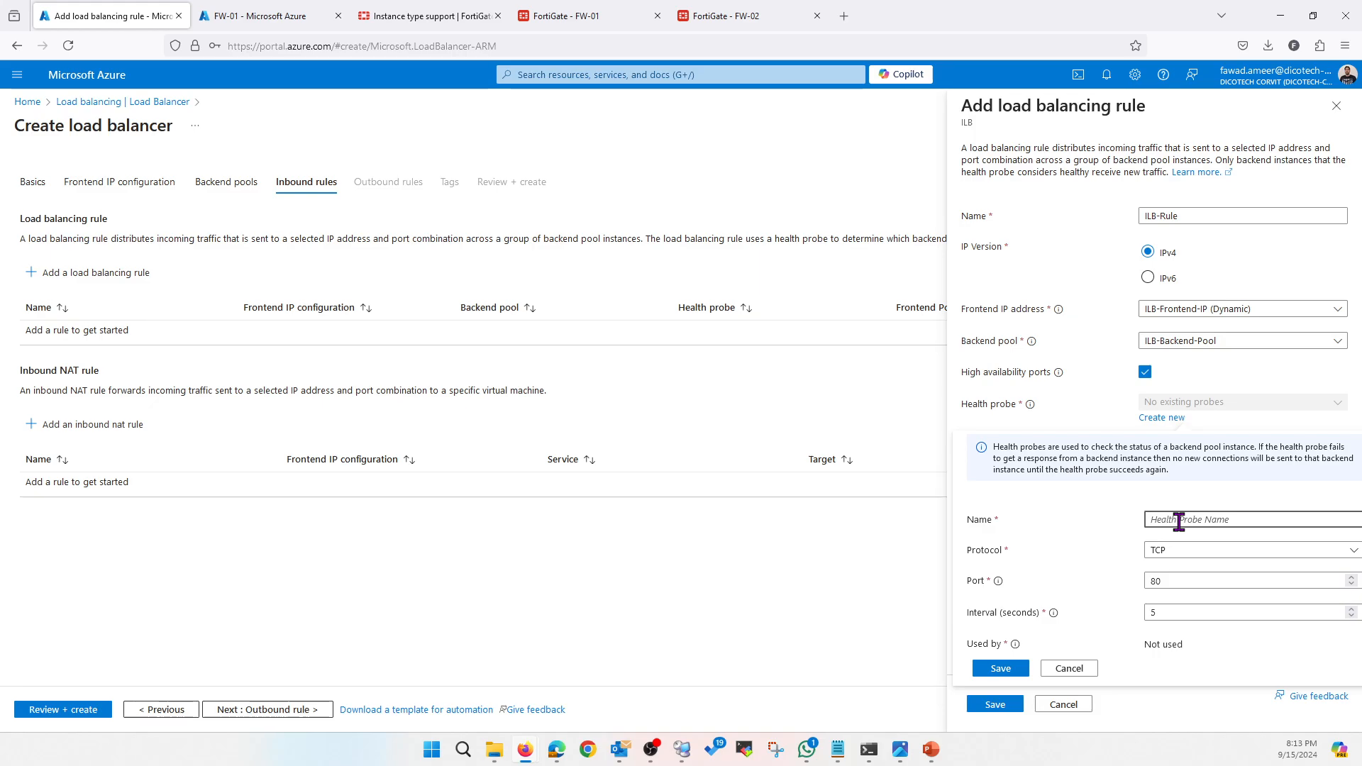
{"action": "type", "text": "ILB-HP"}
{"action": "left_click", "coordinate": [1167, 584]}
{"action": "type", "text": "08"}
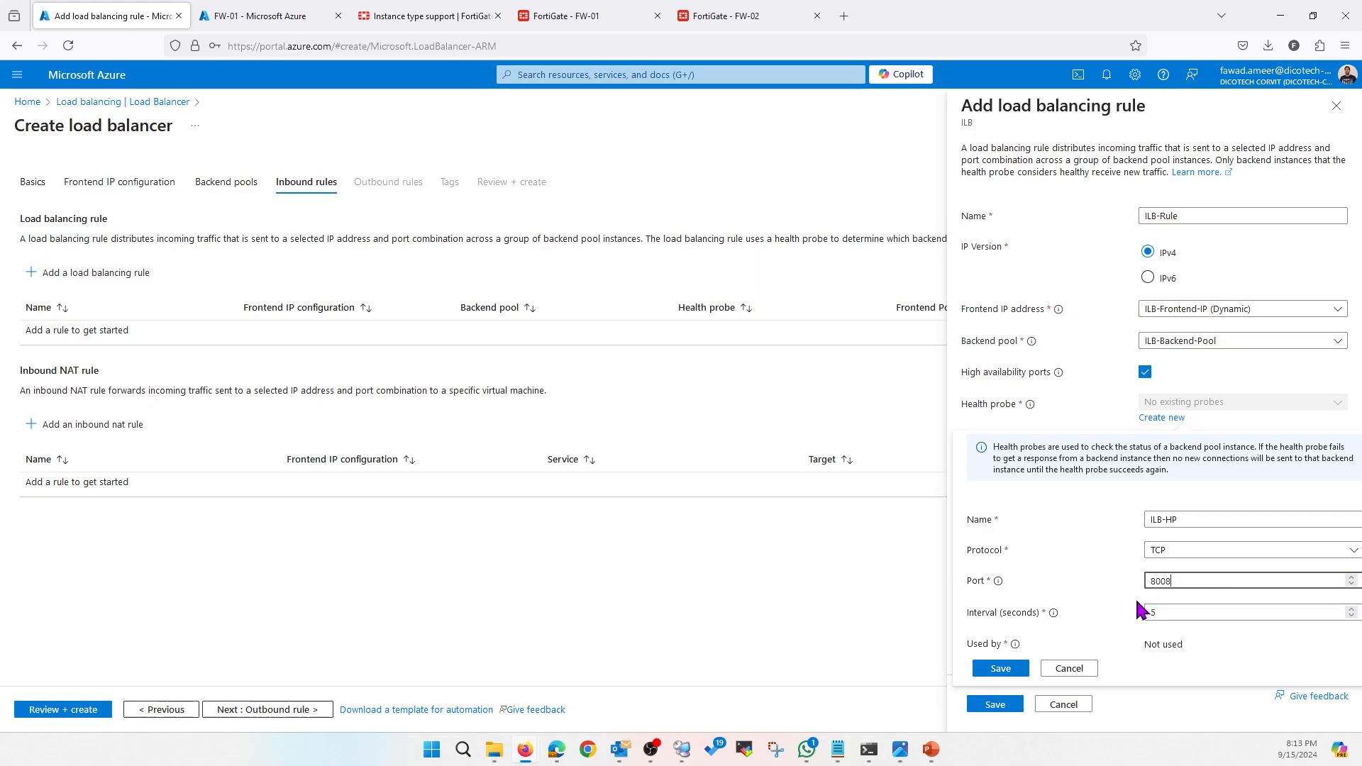
{"action": "left_click", "coordinate": [1019, 674]}
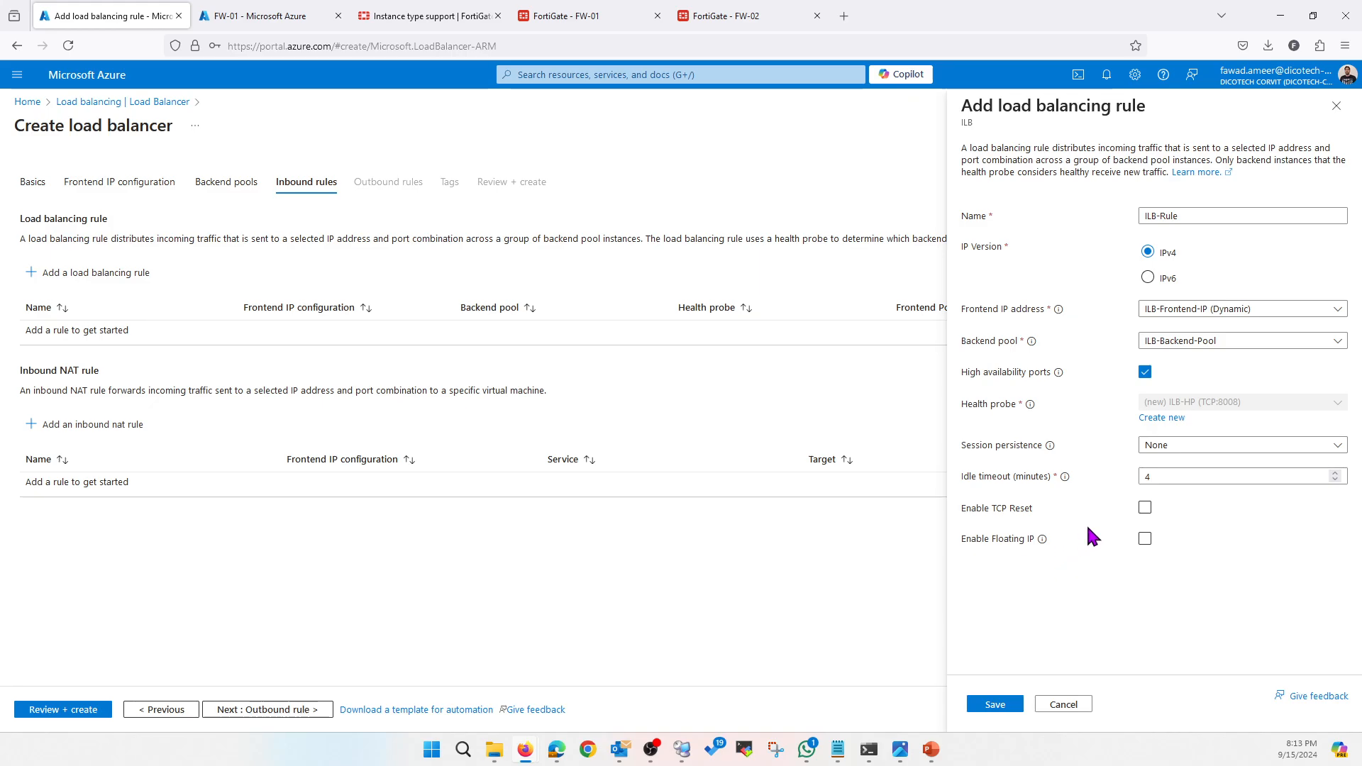
{"action": "left_click", "coordinate": [996, 705]}
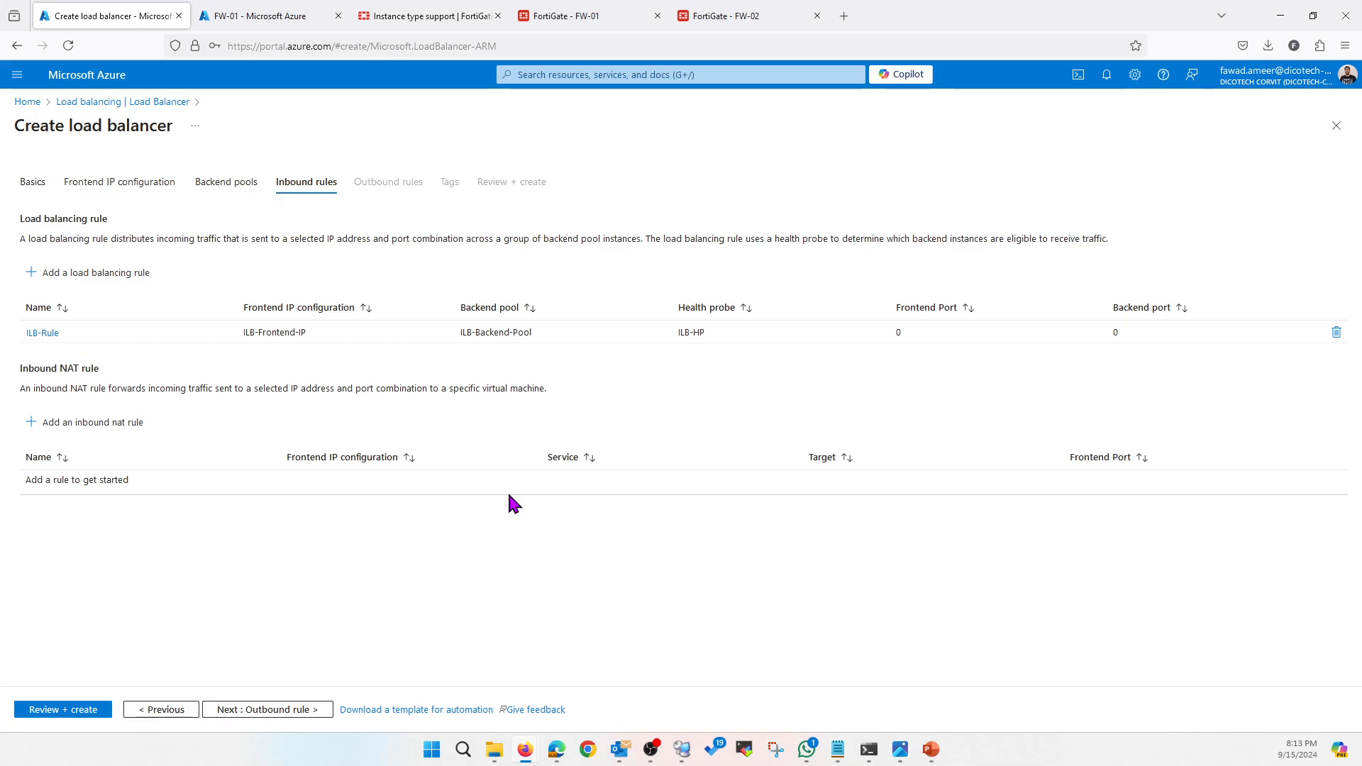
Skip Outbound rules and Tags, pass Review + create validation, and create the ILB
{"action": "left_click", "coordinate": [256, 710]}
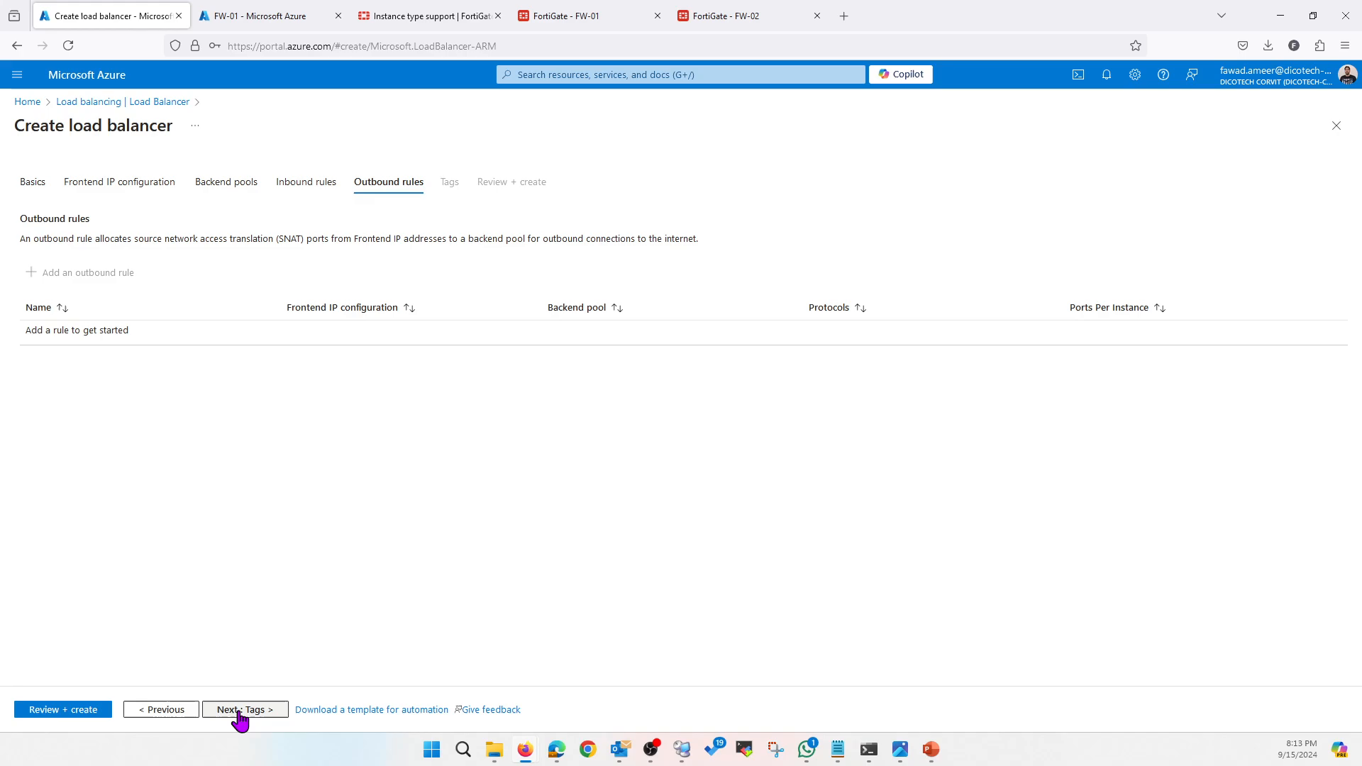
{"action": "left_click", "coordinate": [241, 712]}
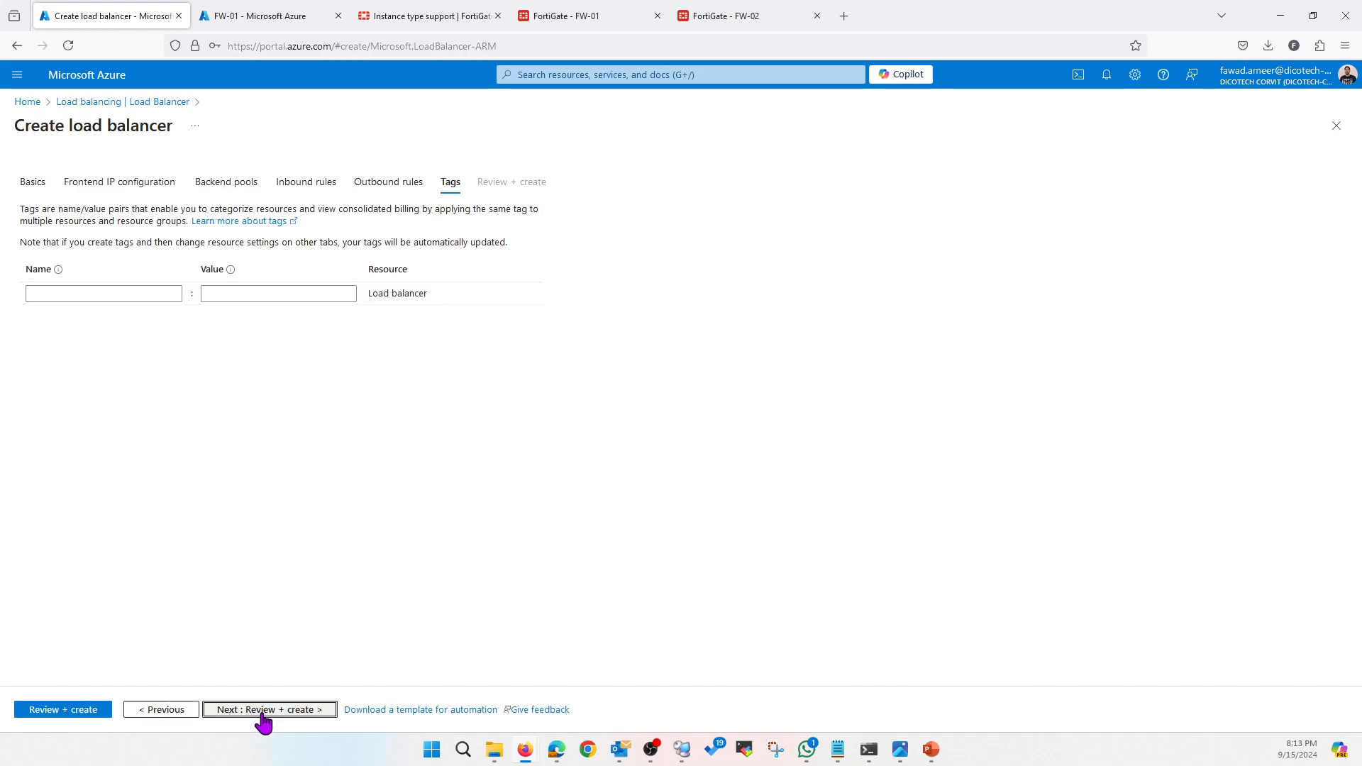
{"action": "left_click", "coordinate": [255, 710]}
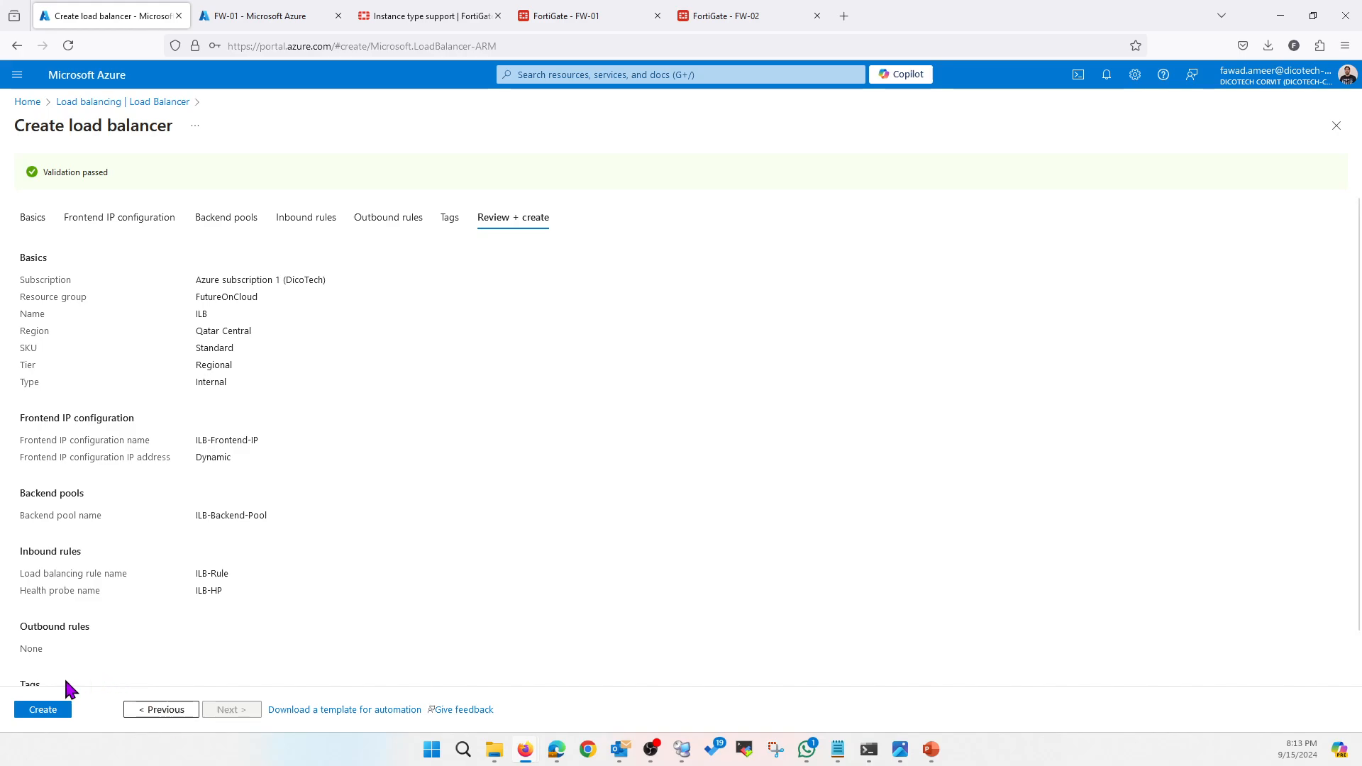
{"action": "left_click", "coordinate": [40, 710]}
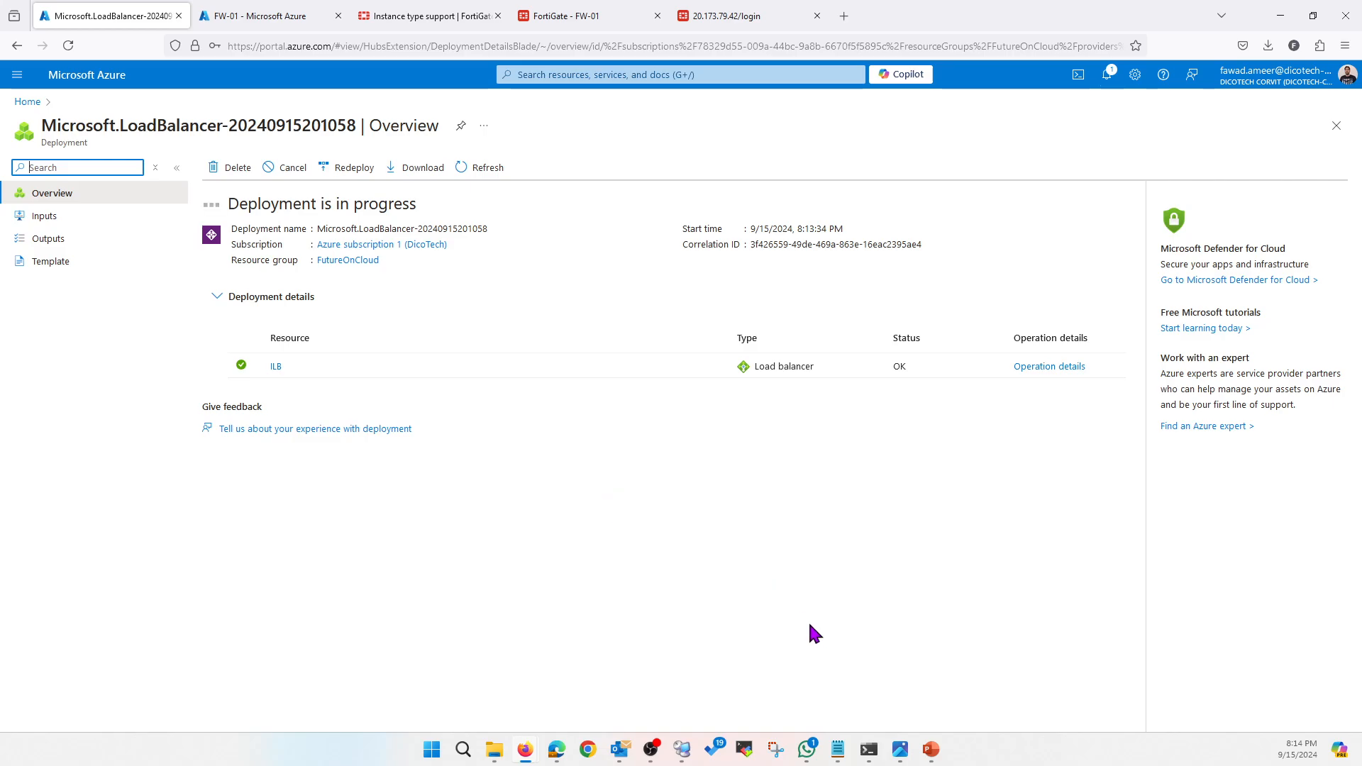
Present the network architecture diagram slide, then return to the completed ILB deployment page
{"action": "mouse_move", "coordinate": [931, 749]}
{"action": "left_click", "coordinate": [937, 674]}
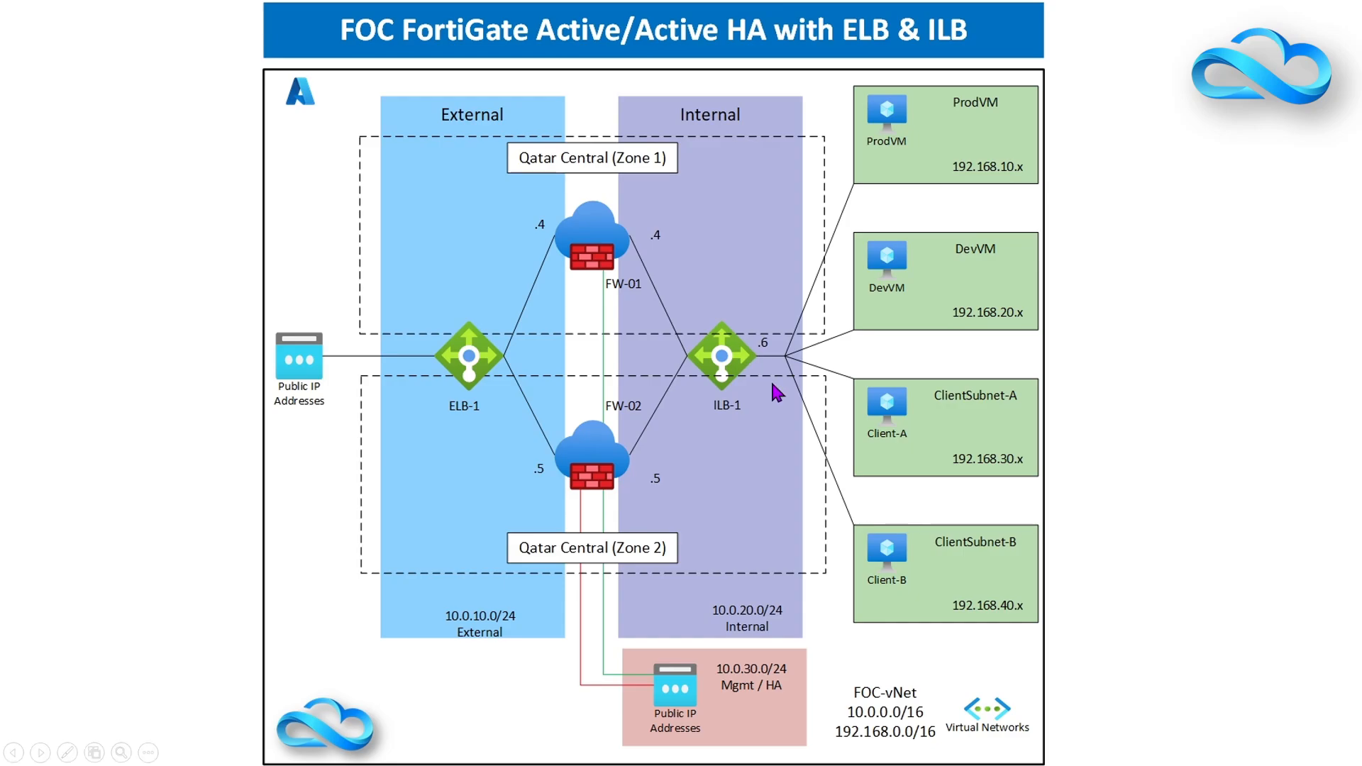
{"action": "key", "text": "alt+Tab"}
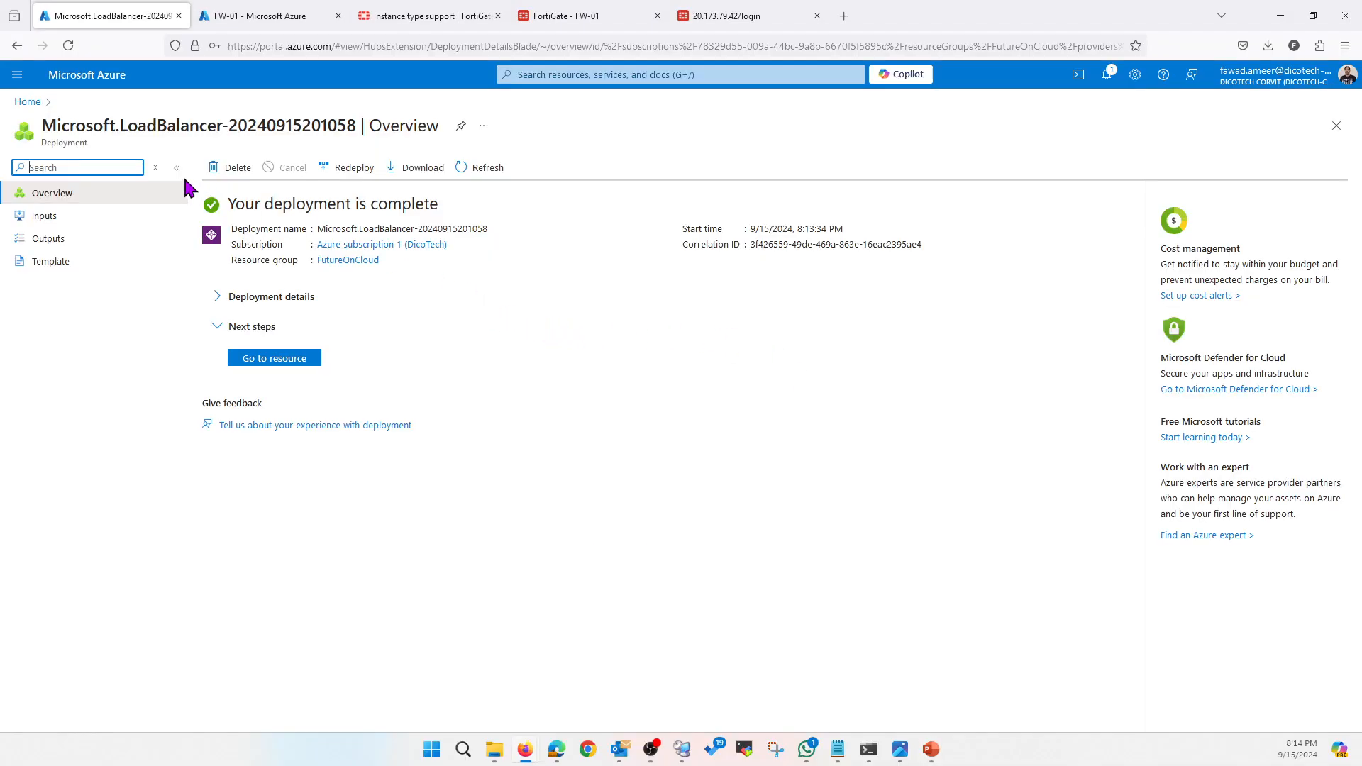
Open ILB's Frontend IP configuration and copy the ILB-Frontend-IP address 10.0.20.6
{"action": "left_click", "coordinate": [28, 101]}
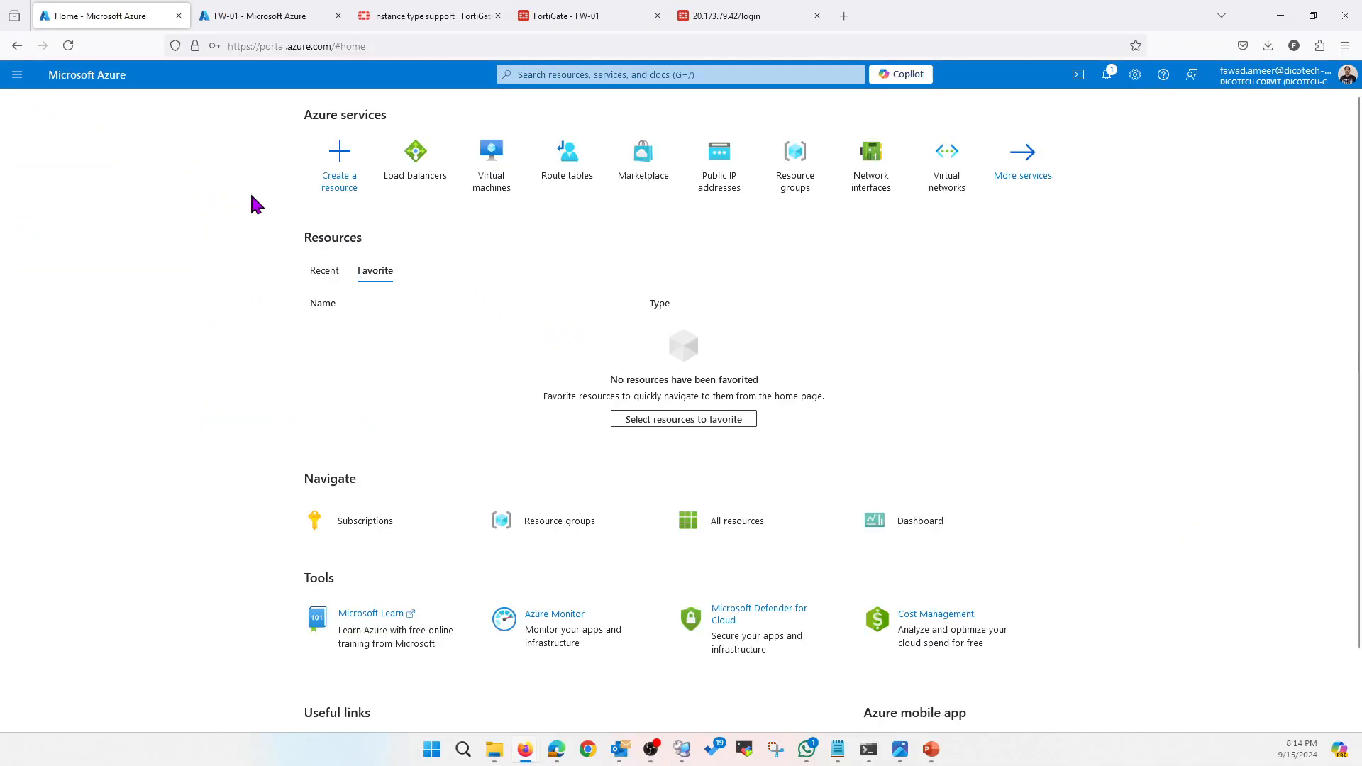
{"action": "left_click", "coordinate": [436, 178]}
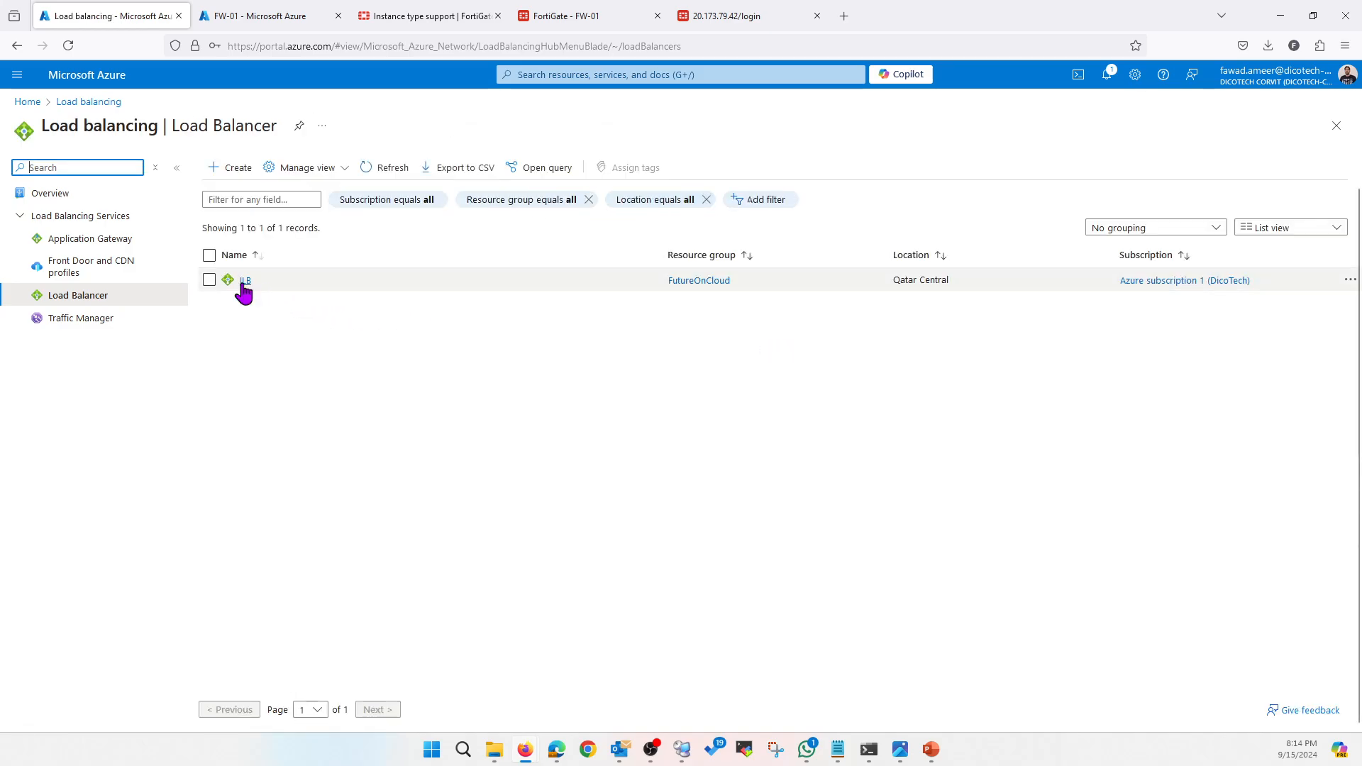
{"action": "left_click", "coordinate": [245, 281]}
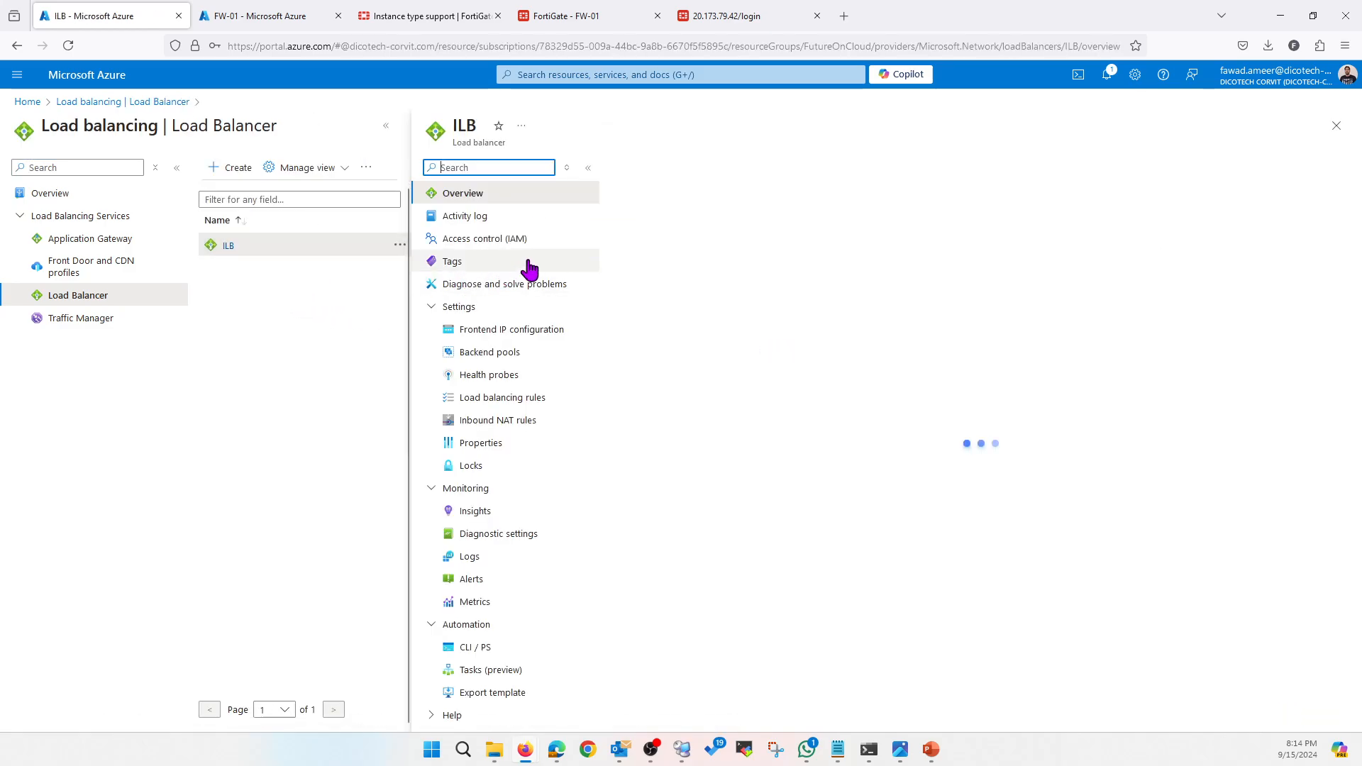
{"action": "left_click", "coordinate": [474, 330]}
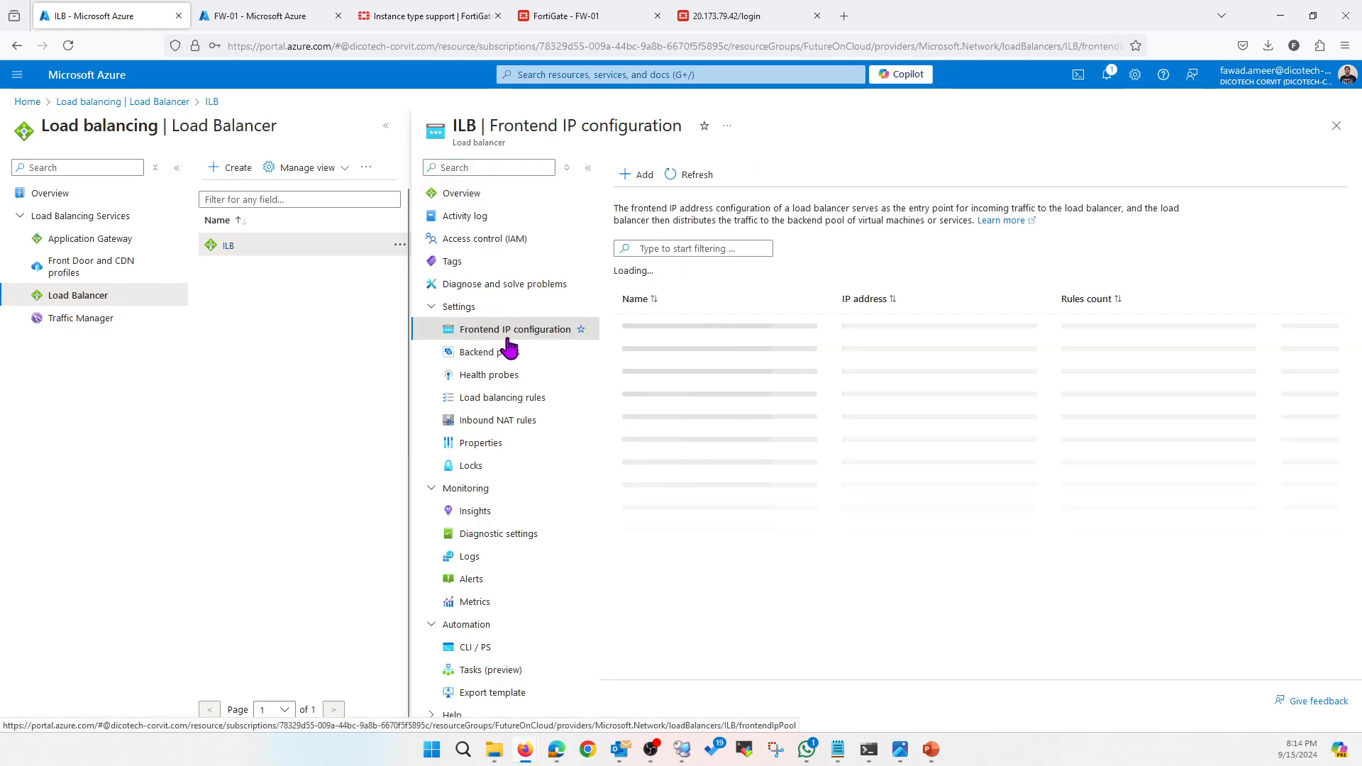
{"action": "left_click_drag", "start_coordinate": [880, 329], "coordinate": [841, 330]}
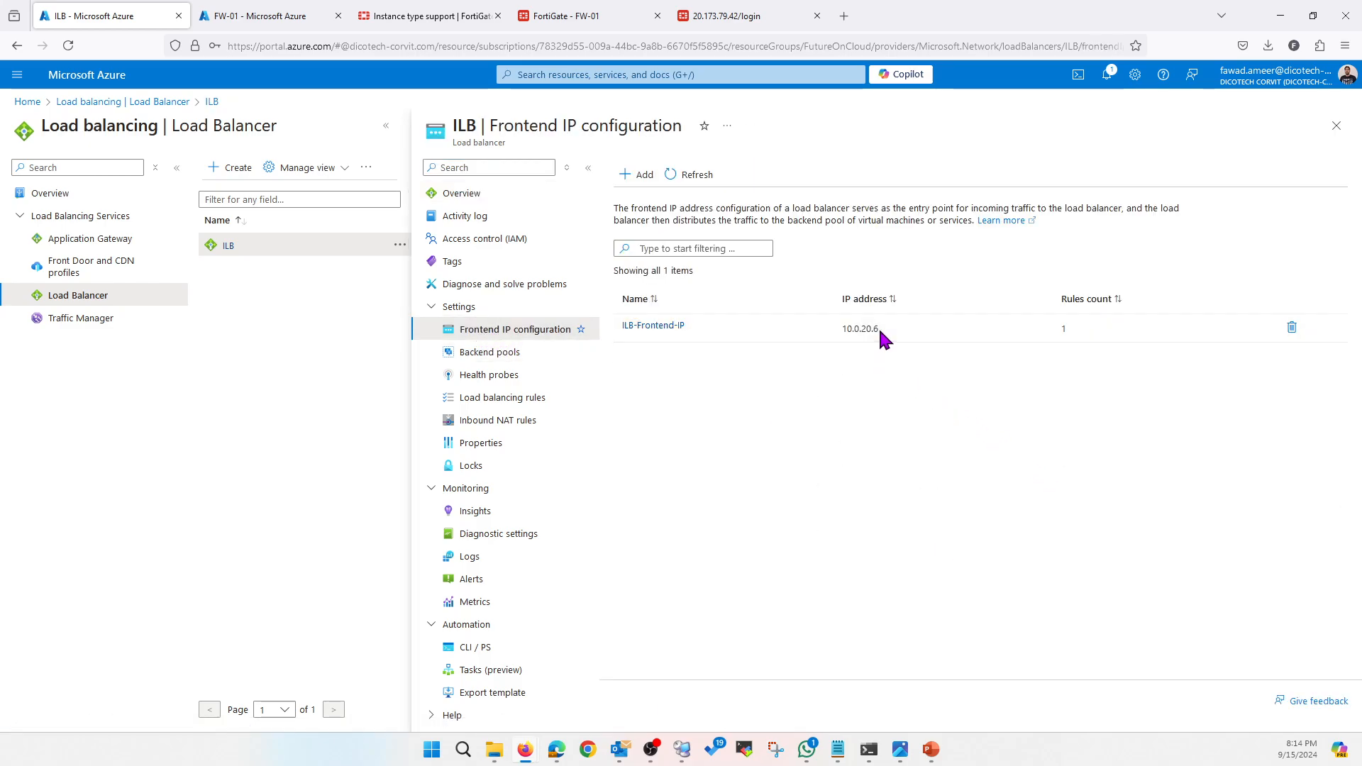
{"action": "right_click", "coordinate": [867, 329]}
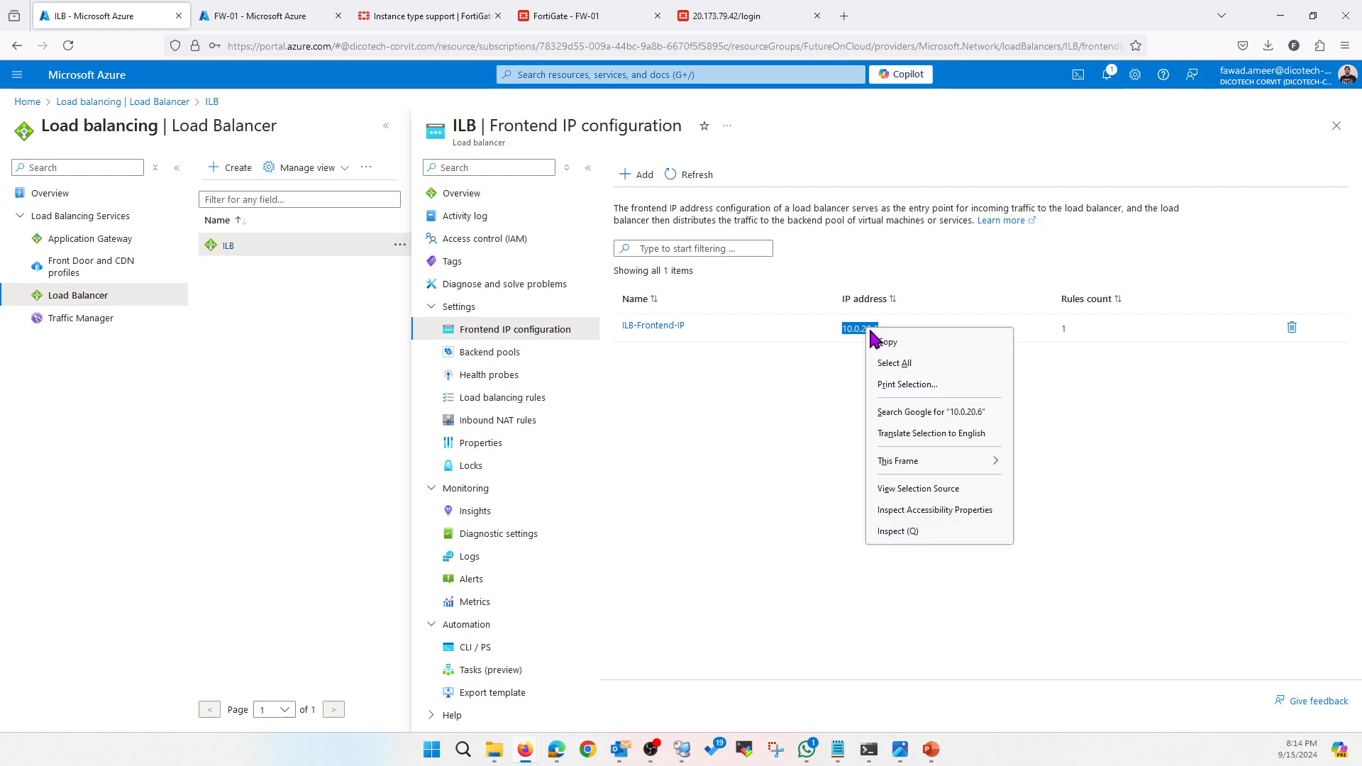
{"action": "left_click", "coordinate": [890, 343]}
{"action": "left_click", "coordinate": [805, 389]}
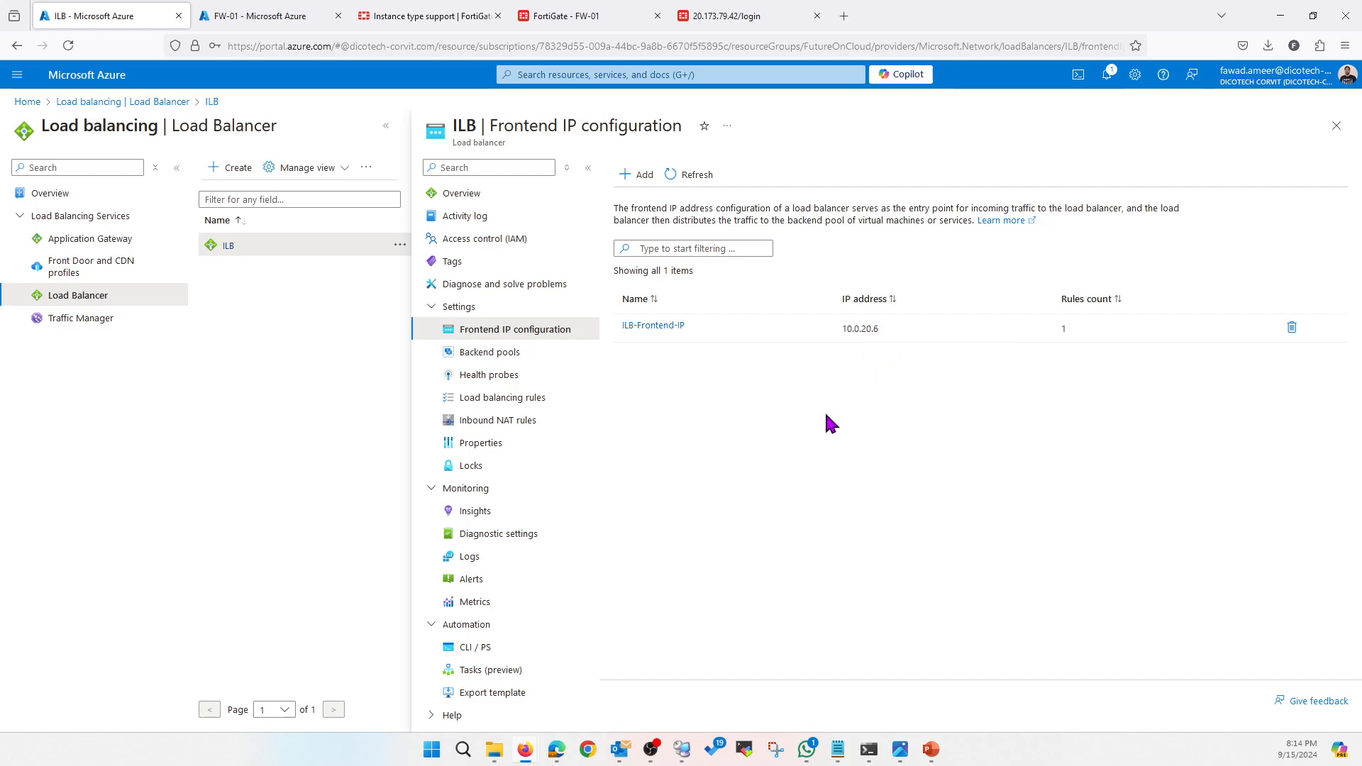
Change Internal-to-FW's DefaultRoute next hop from 10.0.20.4 to 10.0.20.6 and save
{"action": "left_click", "coordinate": [259, 17]}
{"action": "left_click", "coordinate": [27, 102]}
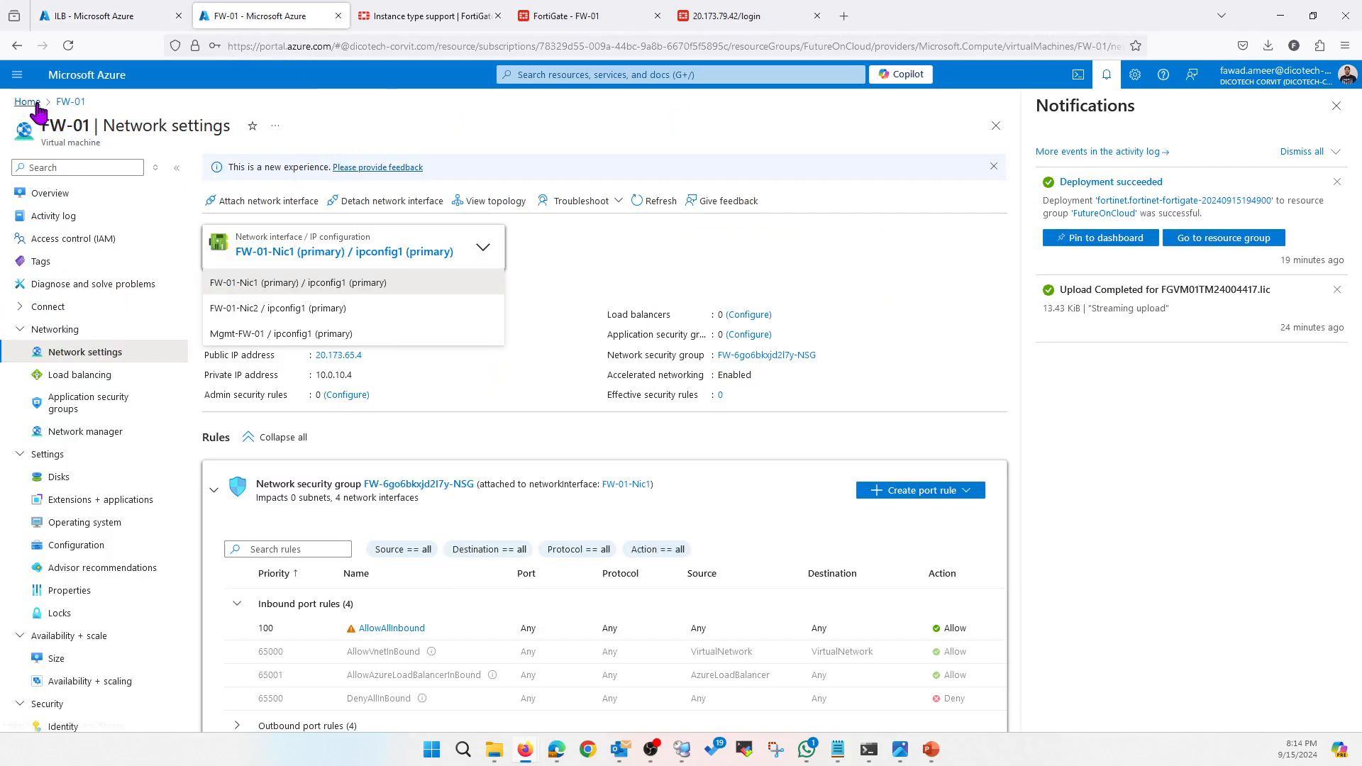
{"action": "left_click", "coordinate": [472, 162]}
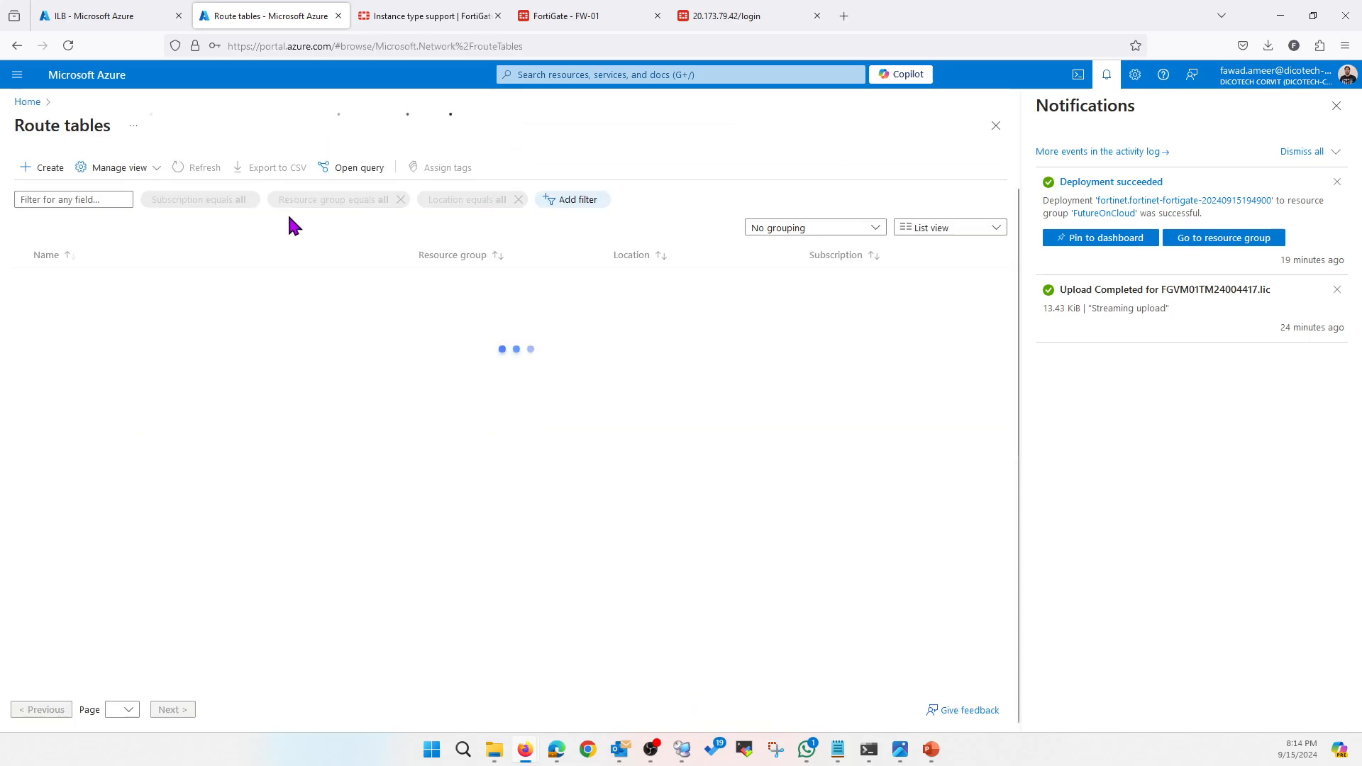
{"action": "left_click", "coordinate": [83, 281]}
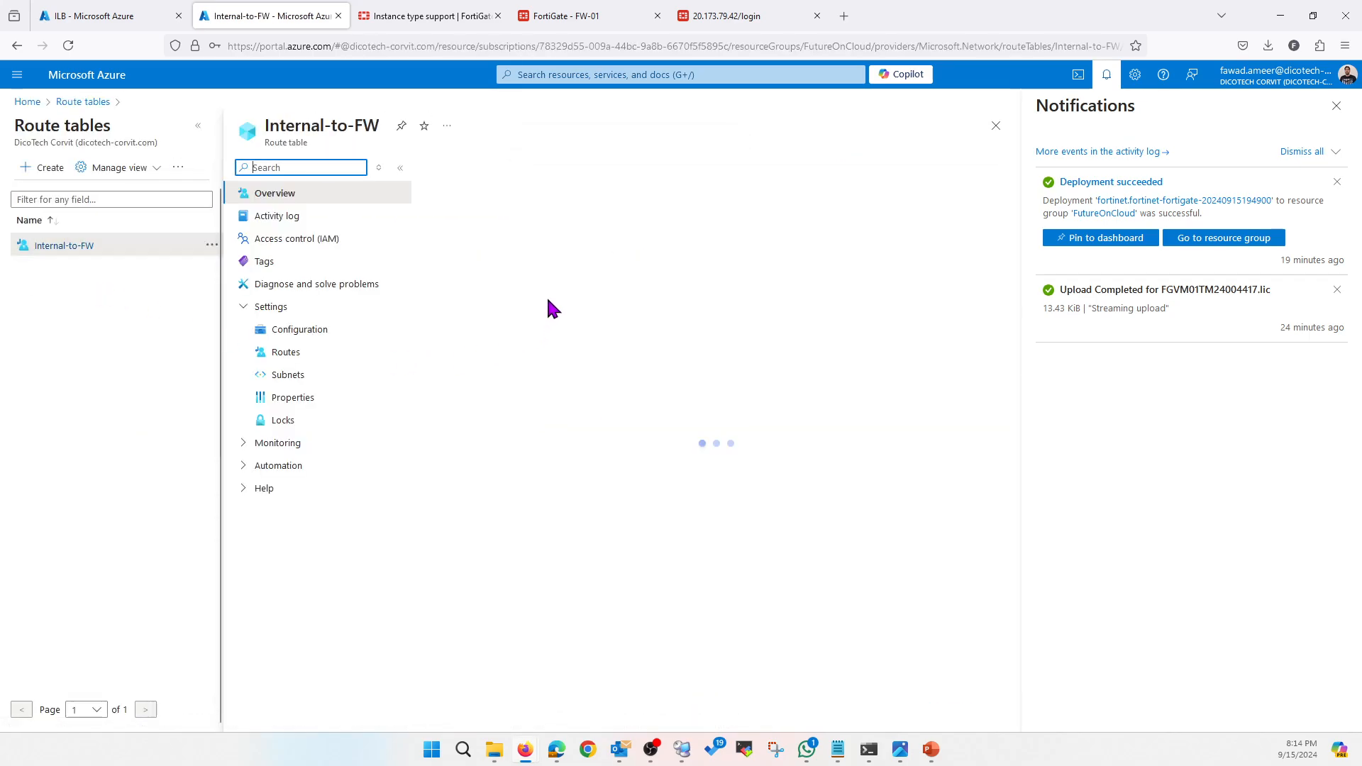
{"action": "left_click", "coordinate": [289, 354]}
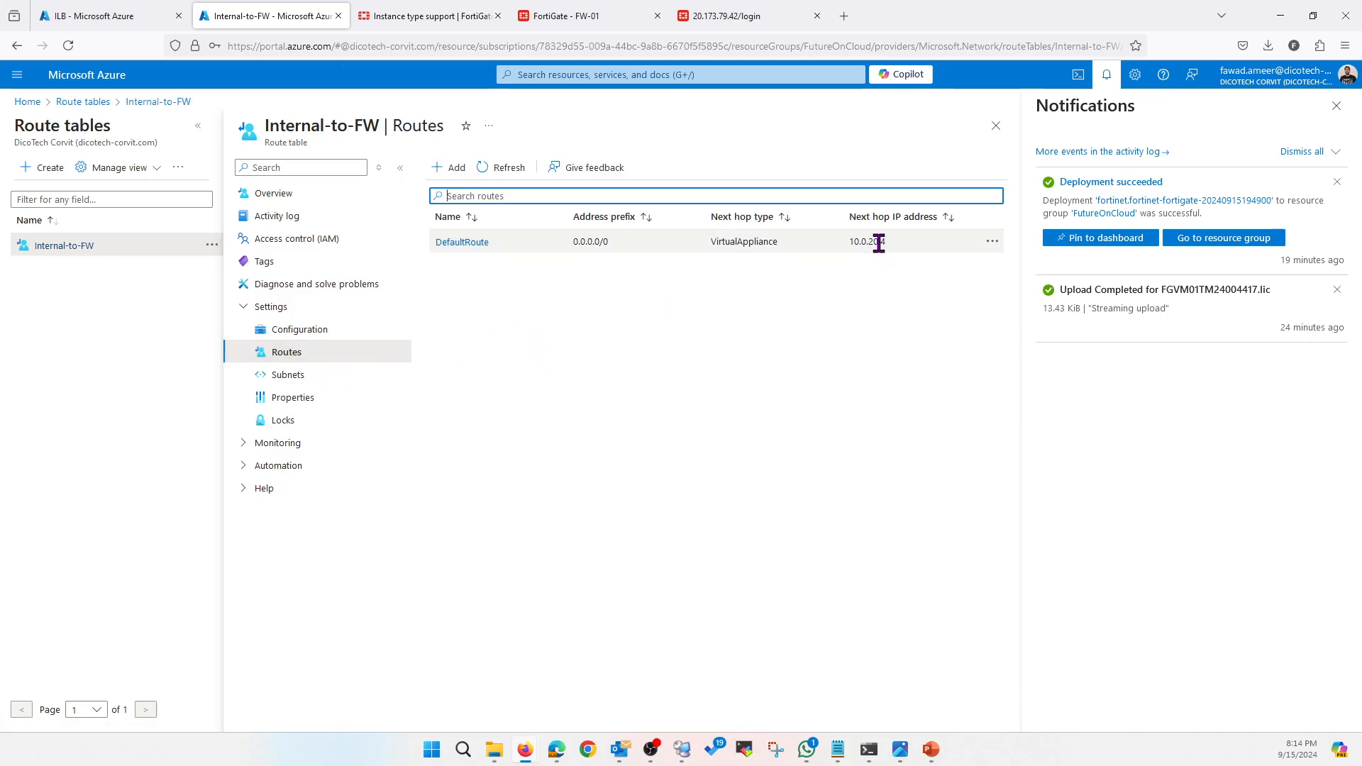
{"action": "left_click", "coordinate": [474, 244]}
{"action": "left_click_drag", "start_coordinate": [100, 369], "coordinate": [3, 371]}
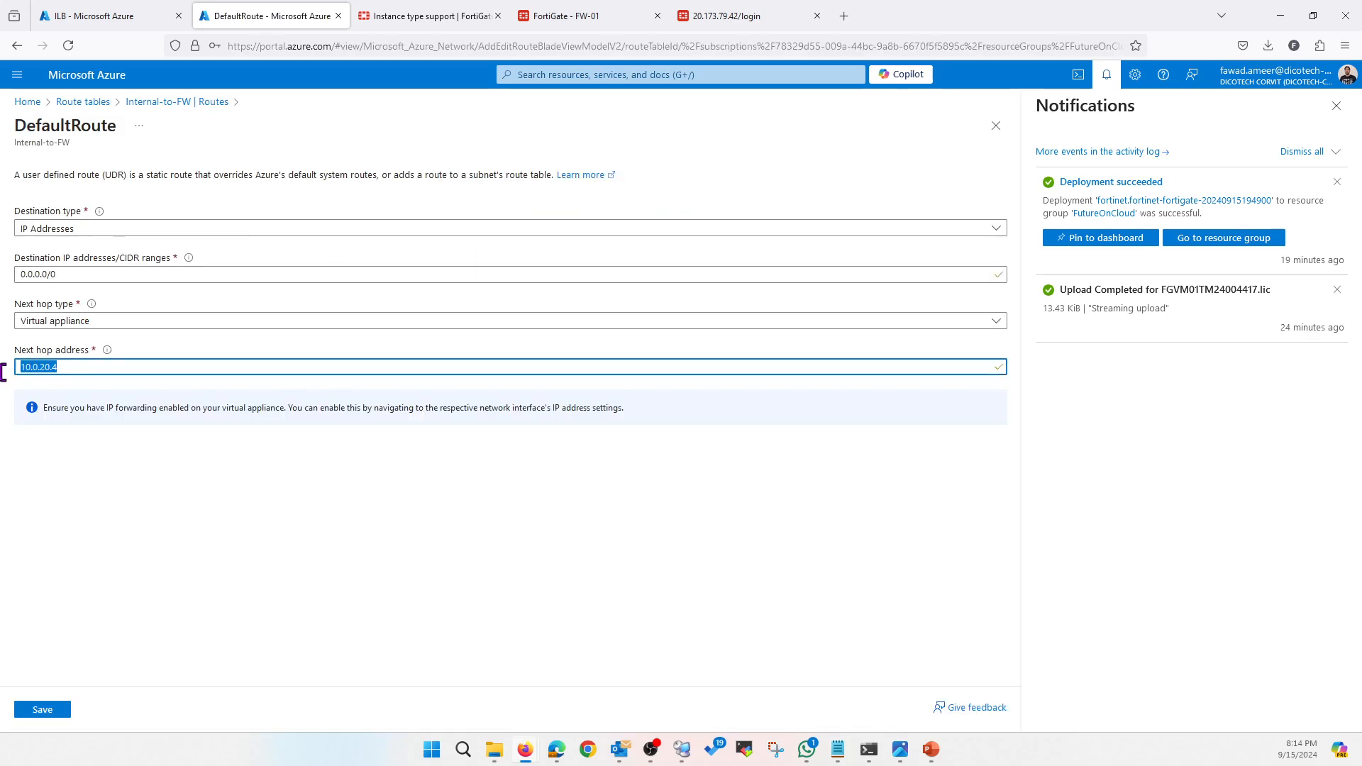
{"action": "type", "text": "10.0.20.6"}
{"action": "left_click", "coordinate": [43, 709]}
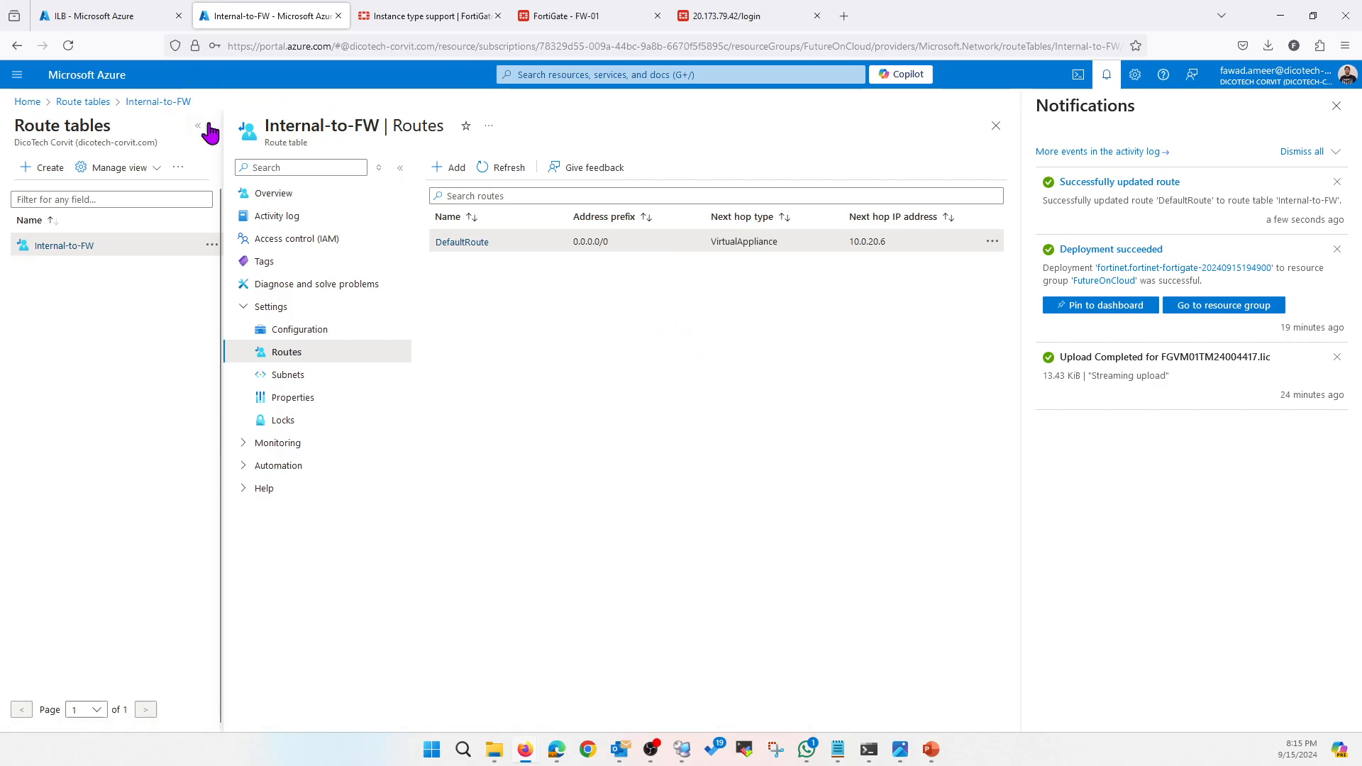
{"action": "left_click", "coordinate": [96, 22]}
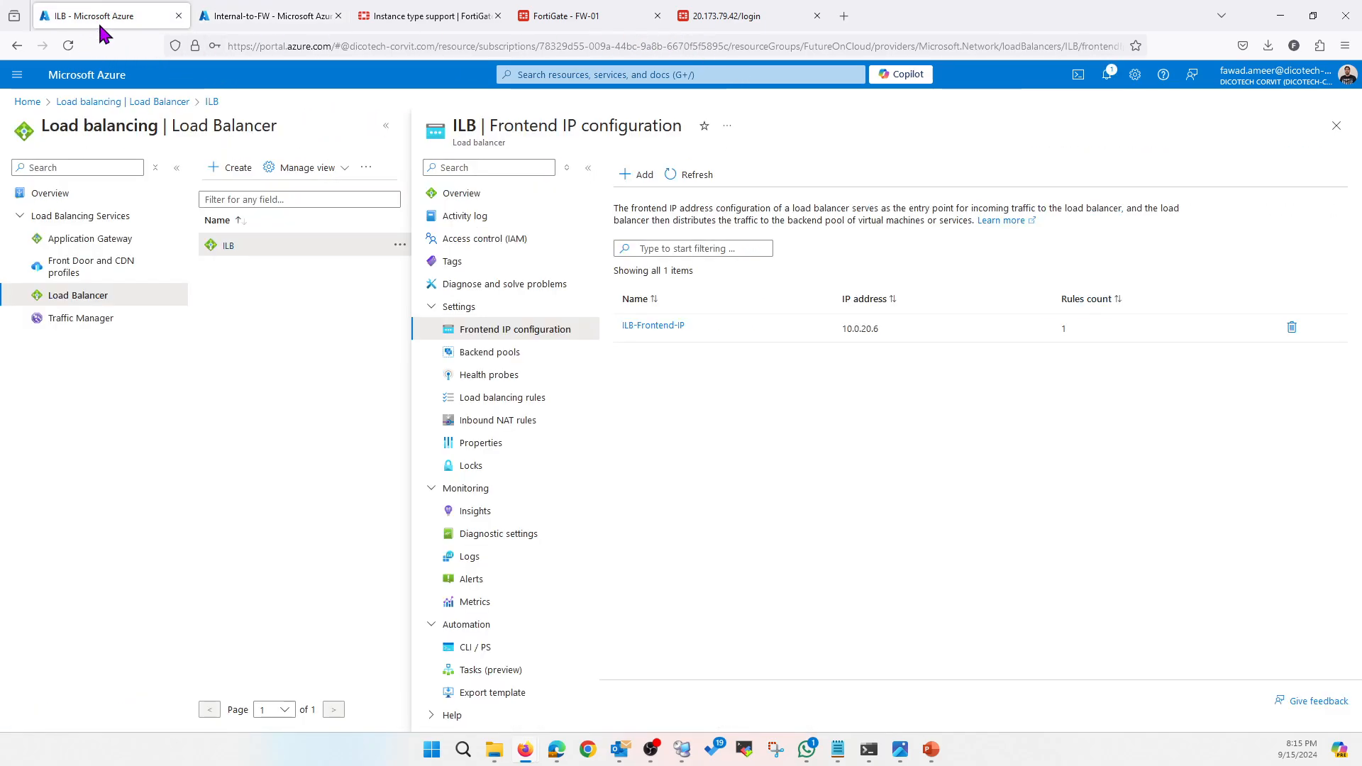
{"action": "left_click", "coordinate": [508, 355]}
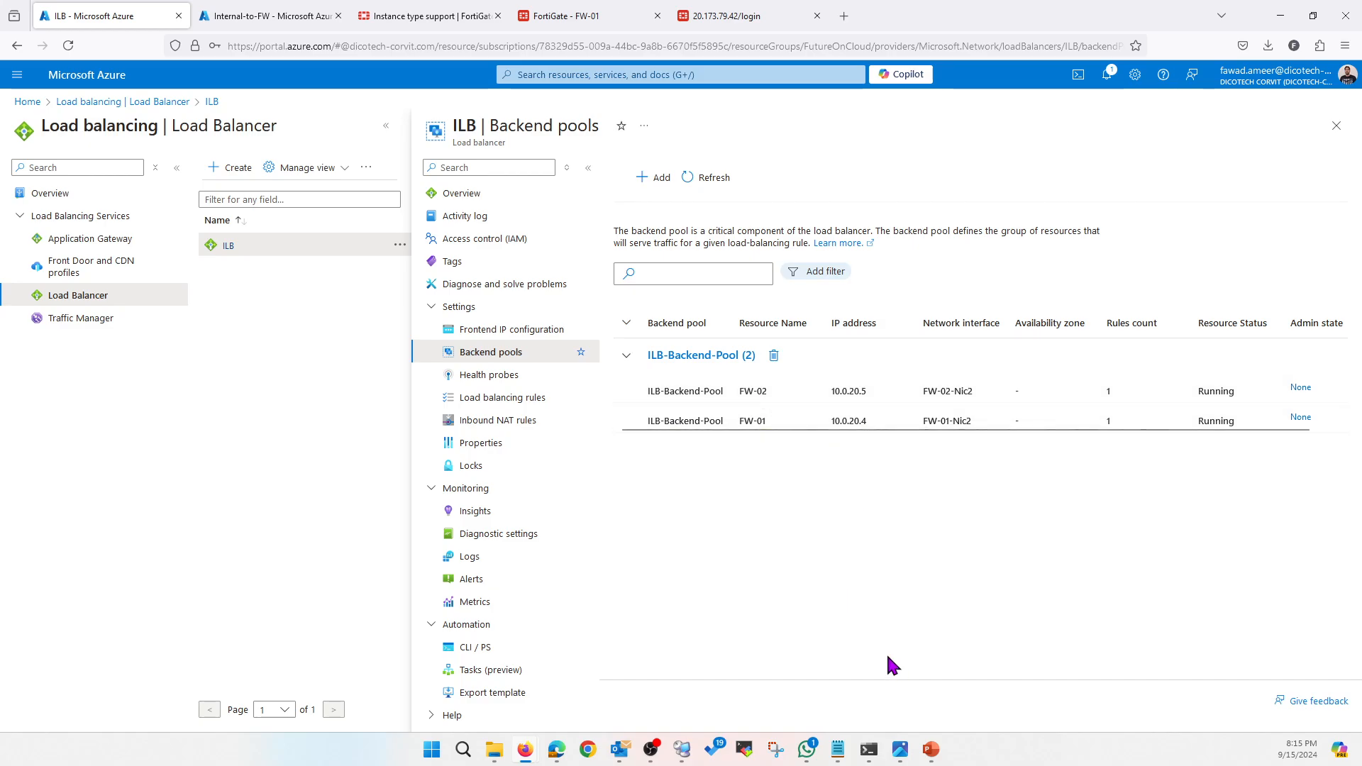
{"action": "mouse_move", "coordinate": [931, 748]}
{"action": "left_click", "coordinate": [948, 698]}
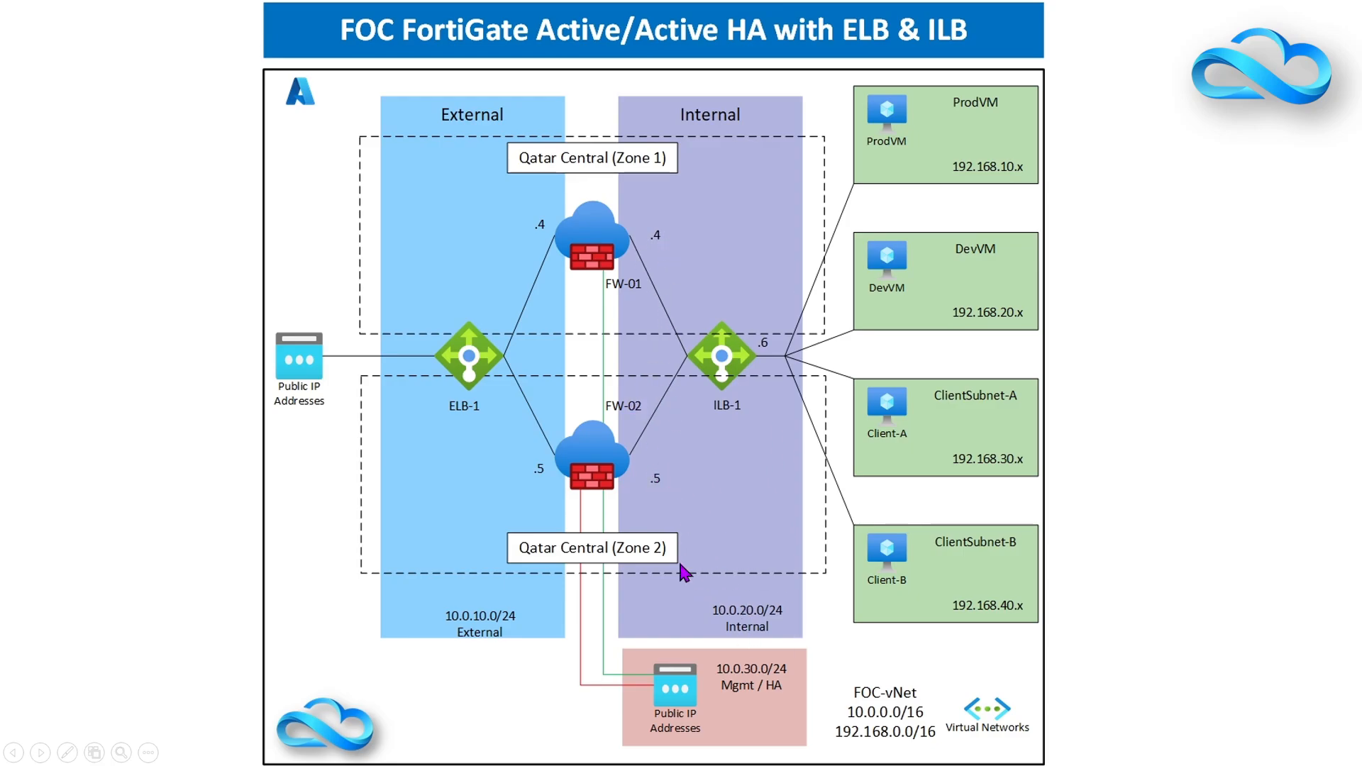
{"action": "key", "text": "alt+Tab"}
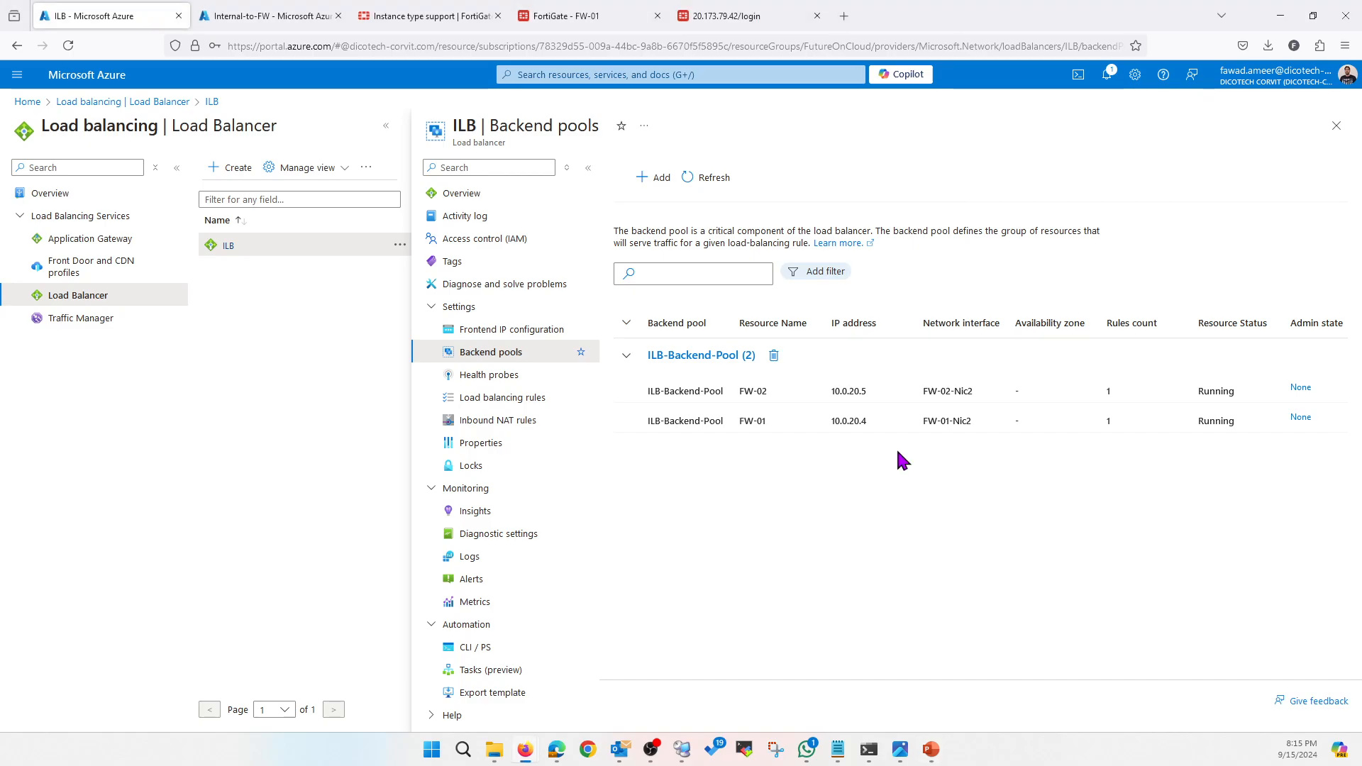
{"action": "left_click", "coordinate": [492, 383]}
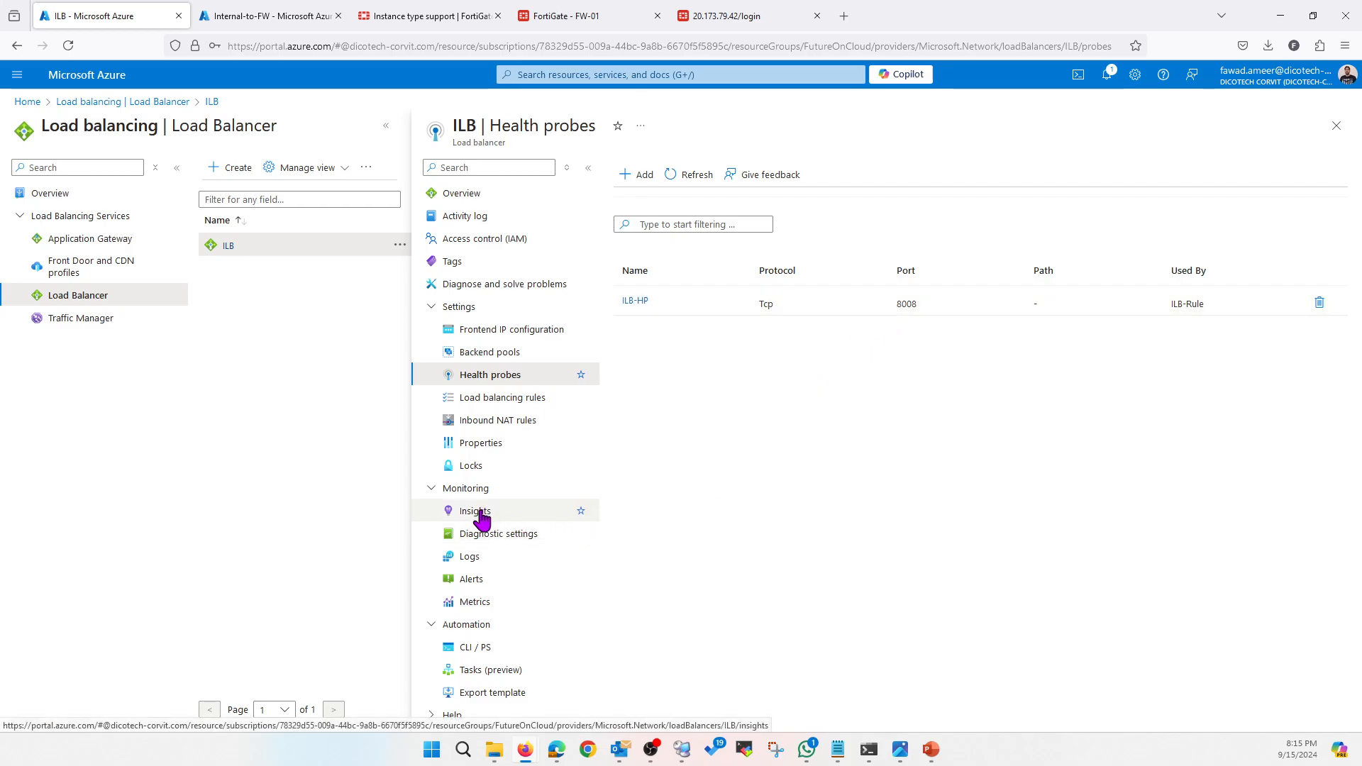
{"action": "left_click", "coordinate": [480, 516]}
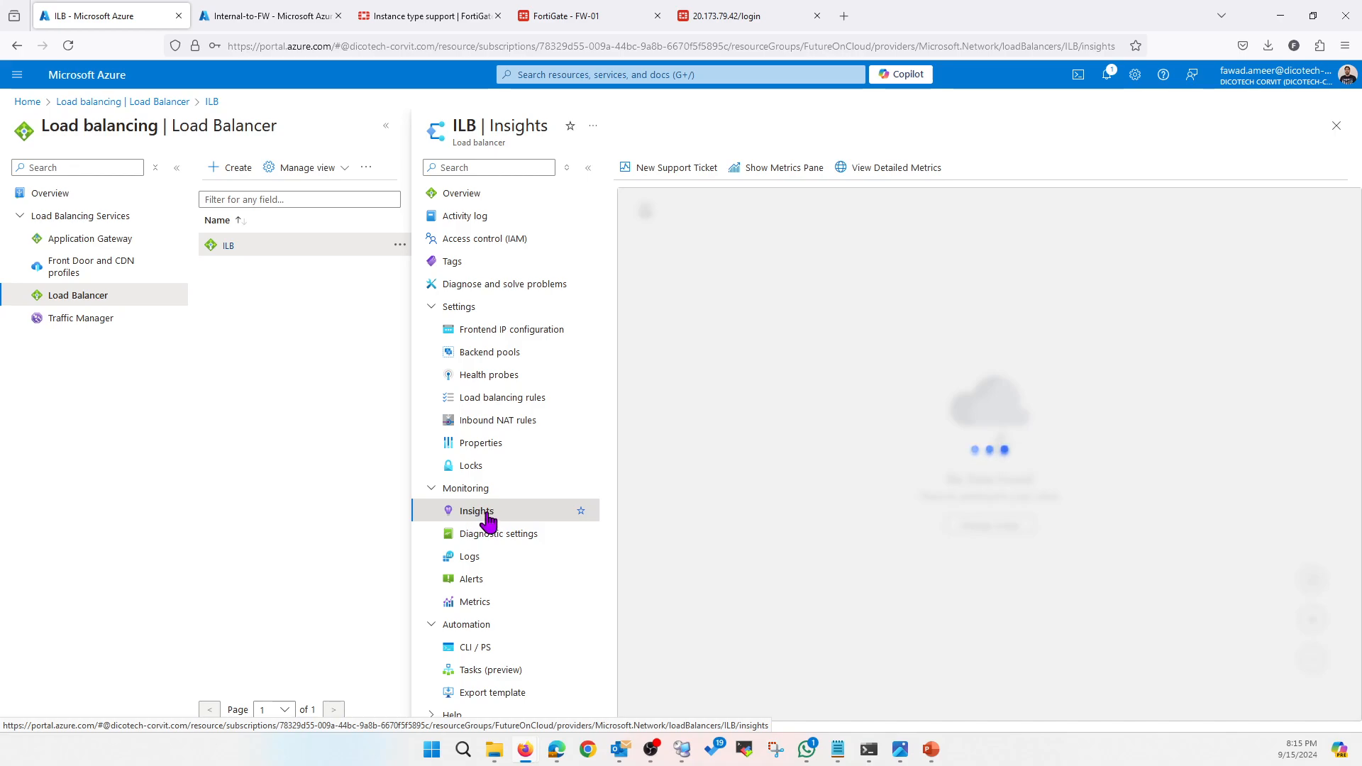
{"action": "mouse_move", "coordinate": [1163, 511]}
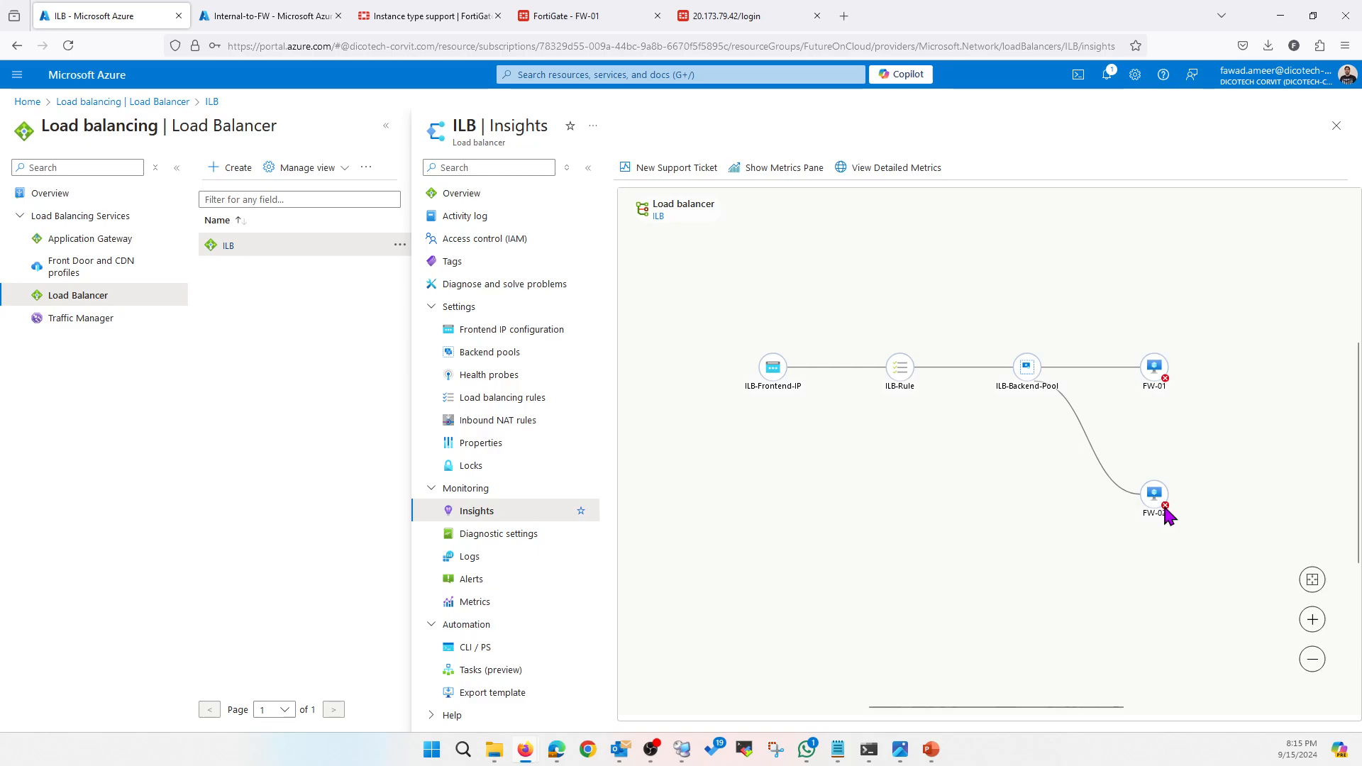
{"action": "left_click_drag", "start_coordinate": [960, 707], "coordinate": [1015, 707]}
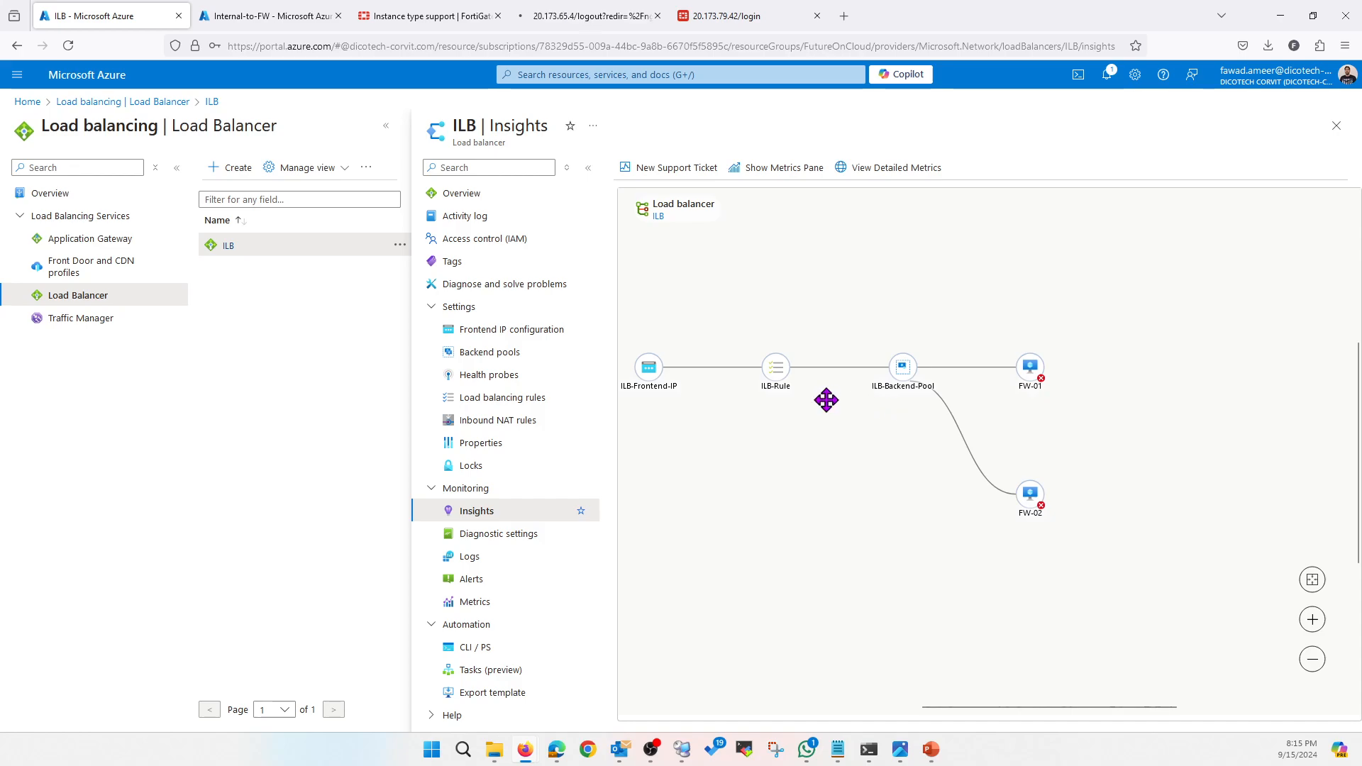
{"action": "left_click", "coordinate": [510, 359]}
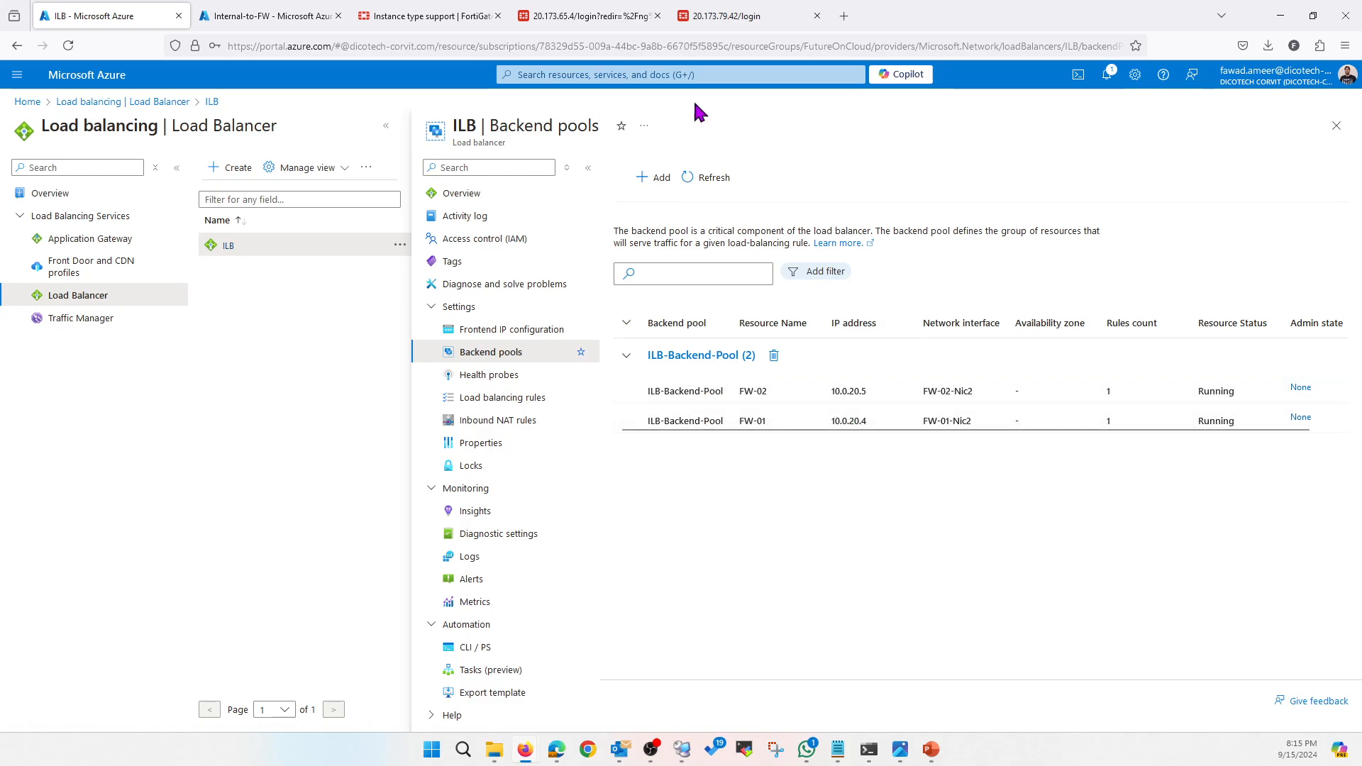
Log in to FW-01 and, in the CLI, set probe-response port to 8008
{"action": "left_click", "coordinate": [588, 16]}
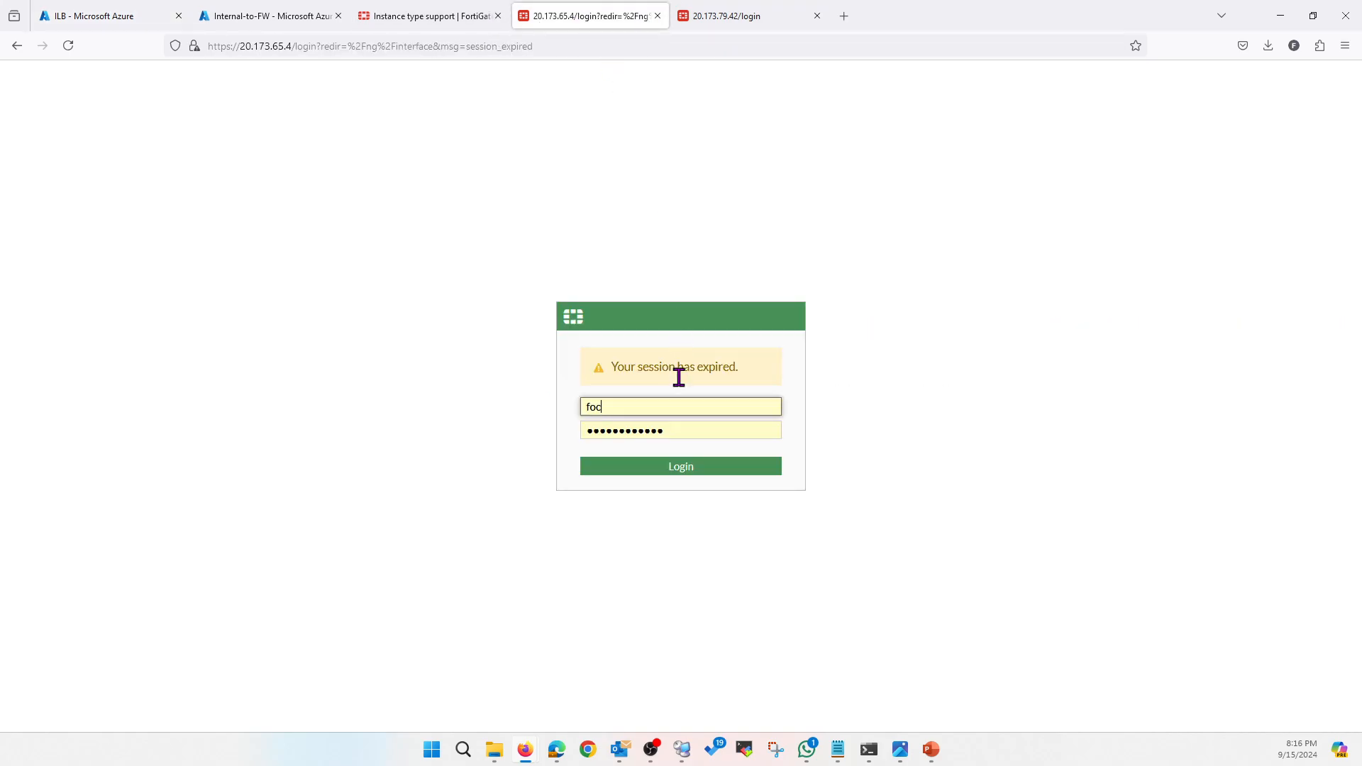
{"action": "left_click", "coordinate": [668, 466]}
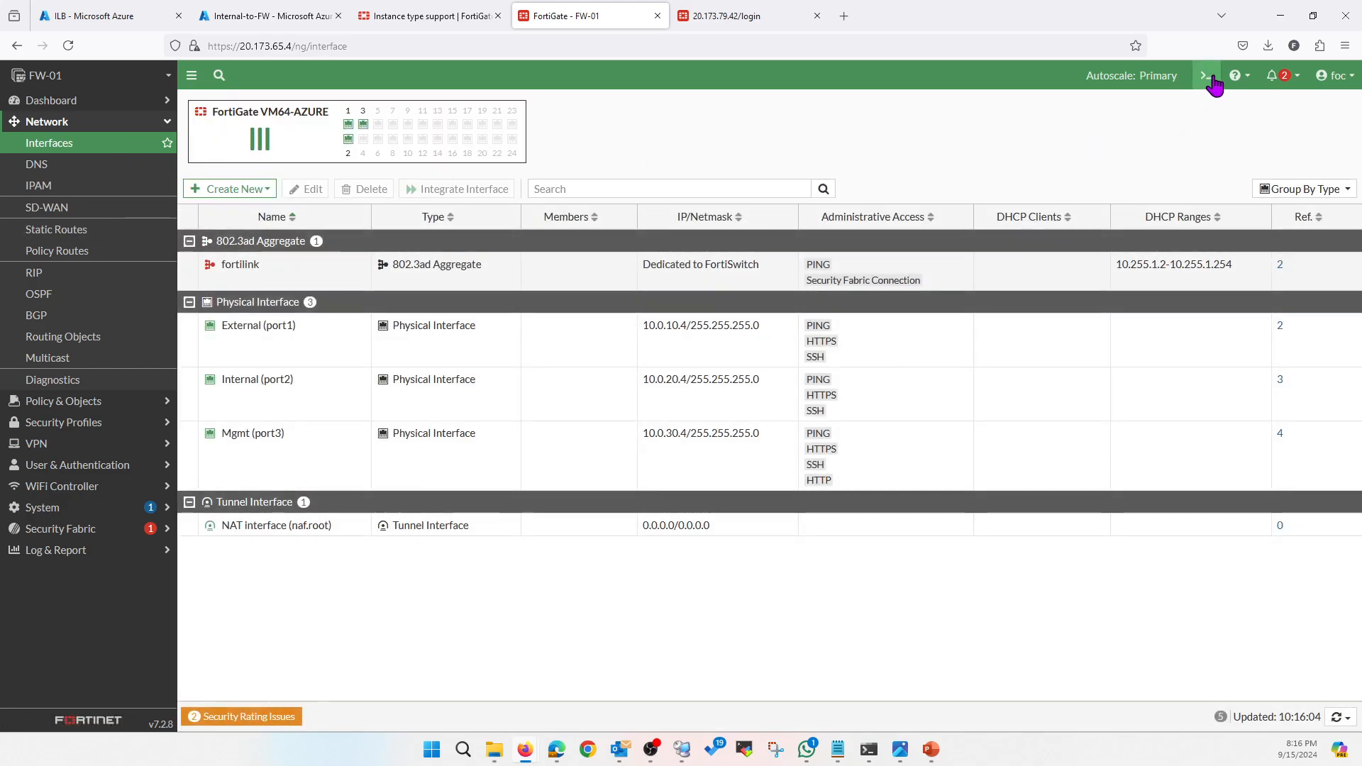
{"action": "left_click", "coordinate": [1206, 76]}
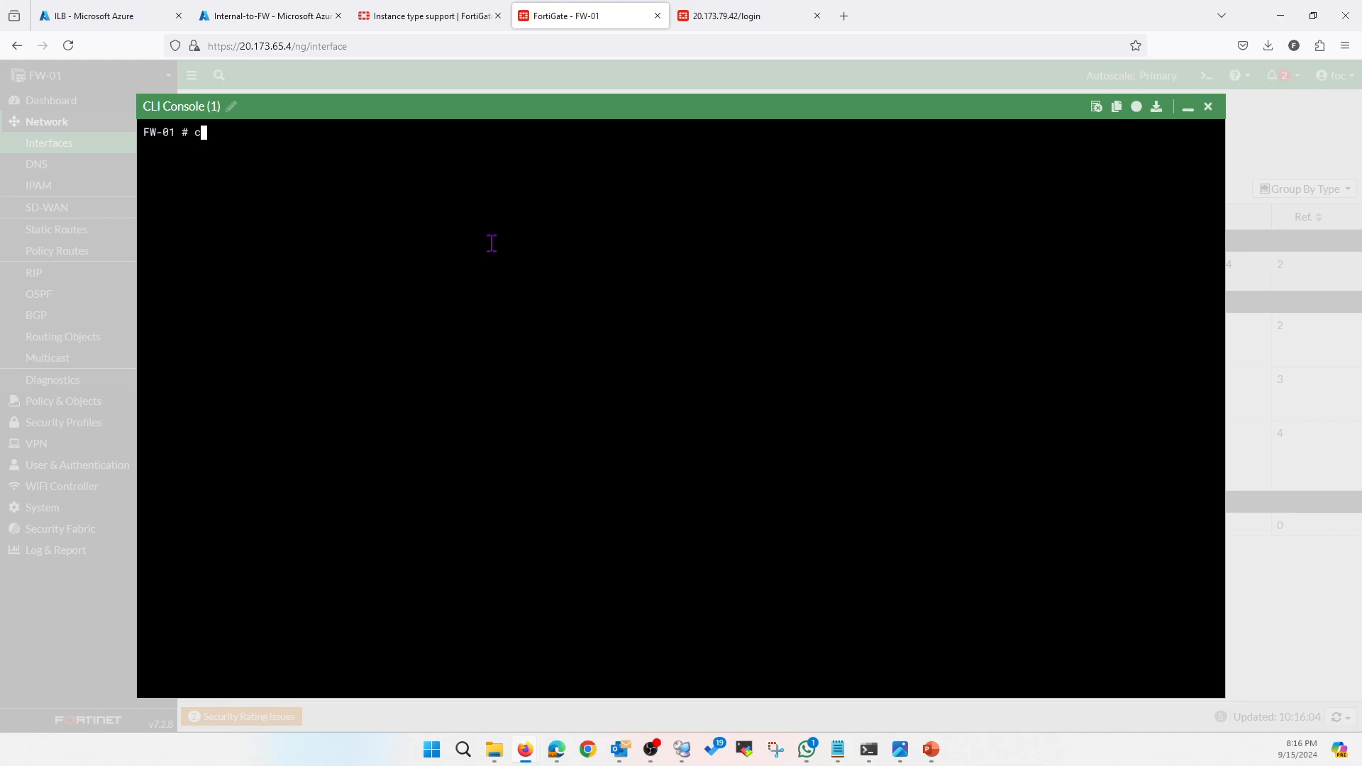
{"action": "type", "text": "config system pro"}
{"action": "key", "text": "Tab"}
{"action": "key", "text": "Return"}
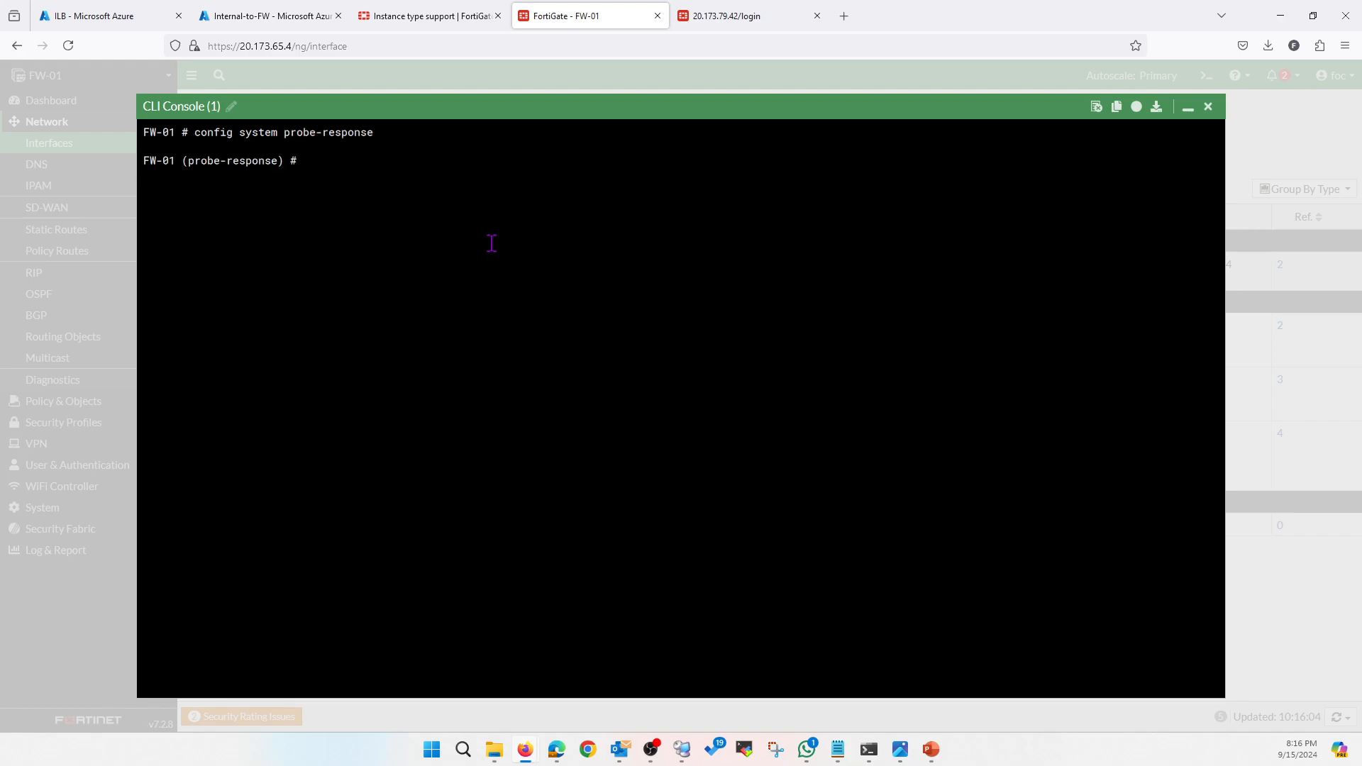
{"action": "type", "text": "set port 8008"}
{"action": "key", "text": "Return"}
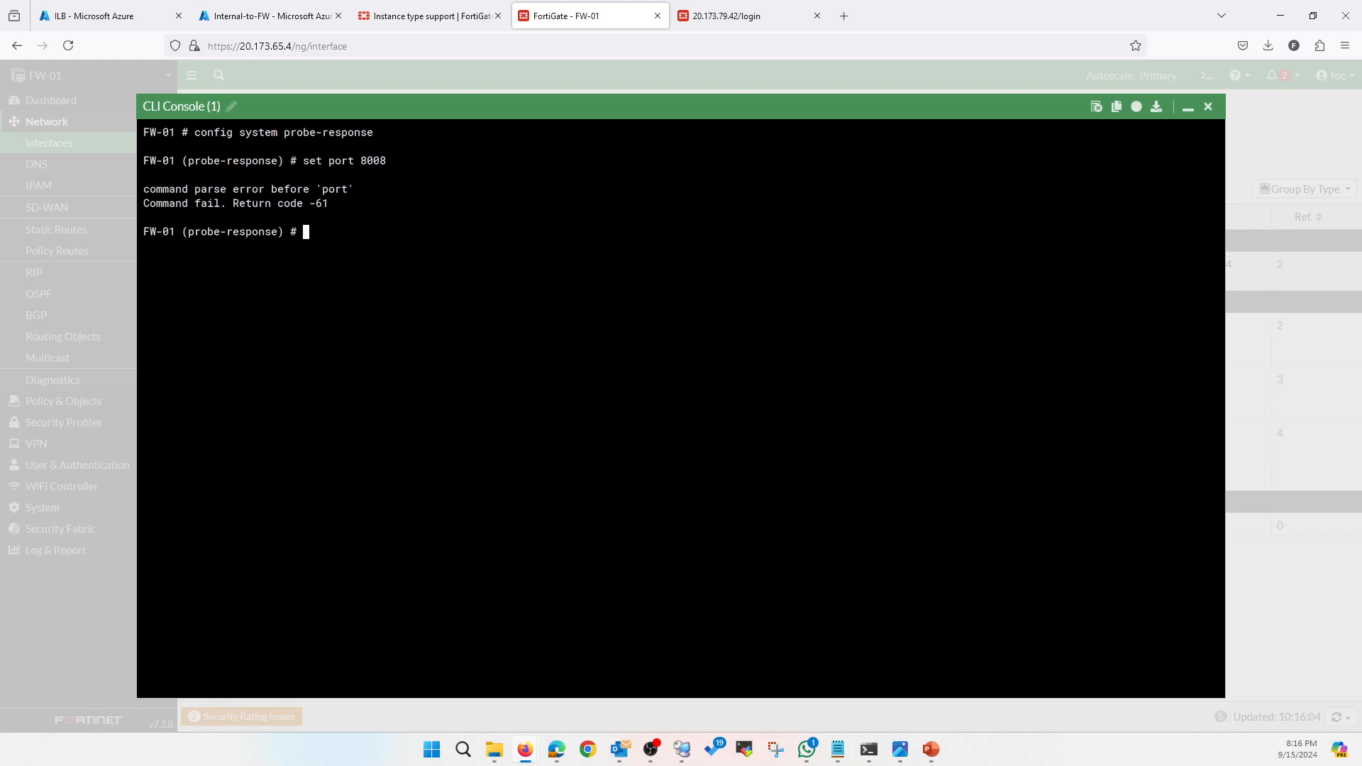
Set probe-response mode http-probe with http-probe-value OK, then commit and confirm the restart
{"action": "type", "text": "set mode htt"}
{"action": "key", "text": "Tab"}
{"action": "key", "text": "Return"}
{"action": "key", "text": "Up"}
{"action": "key", "text": "Up"}
{"action": "key", "text": "Return"}
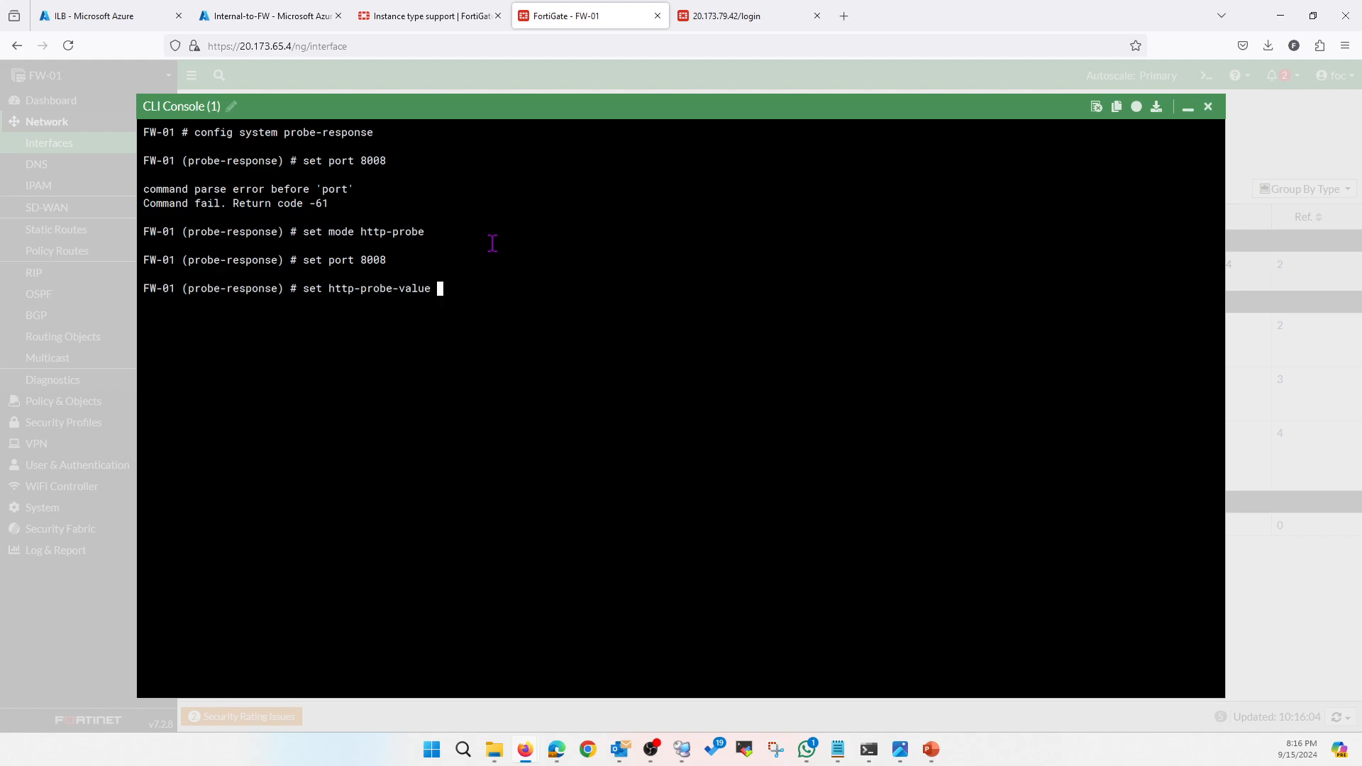
{"action": "type", "text": "OK"}
{"action": "key", "text": "Return"}
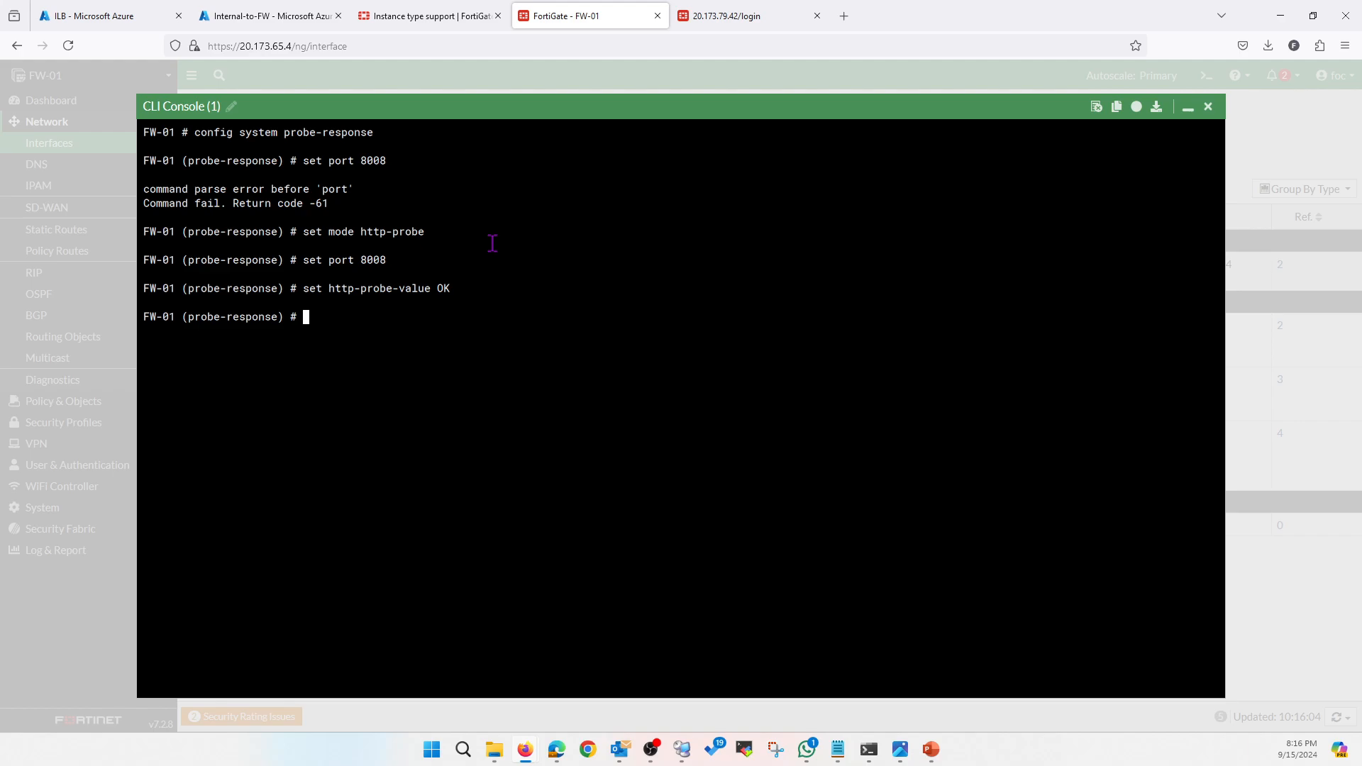
{"action": "type", "text": "end"}
{"action": "key", "text": "Return"}
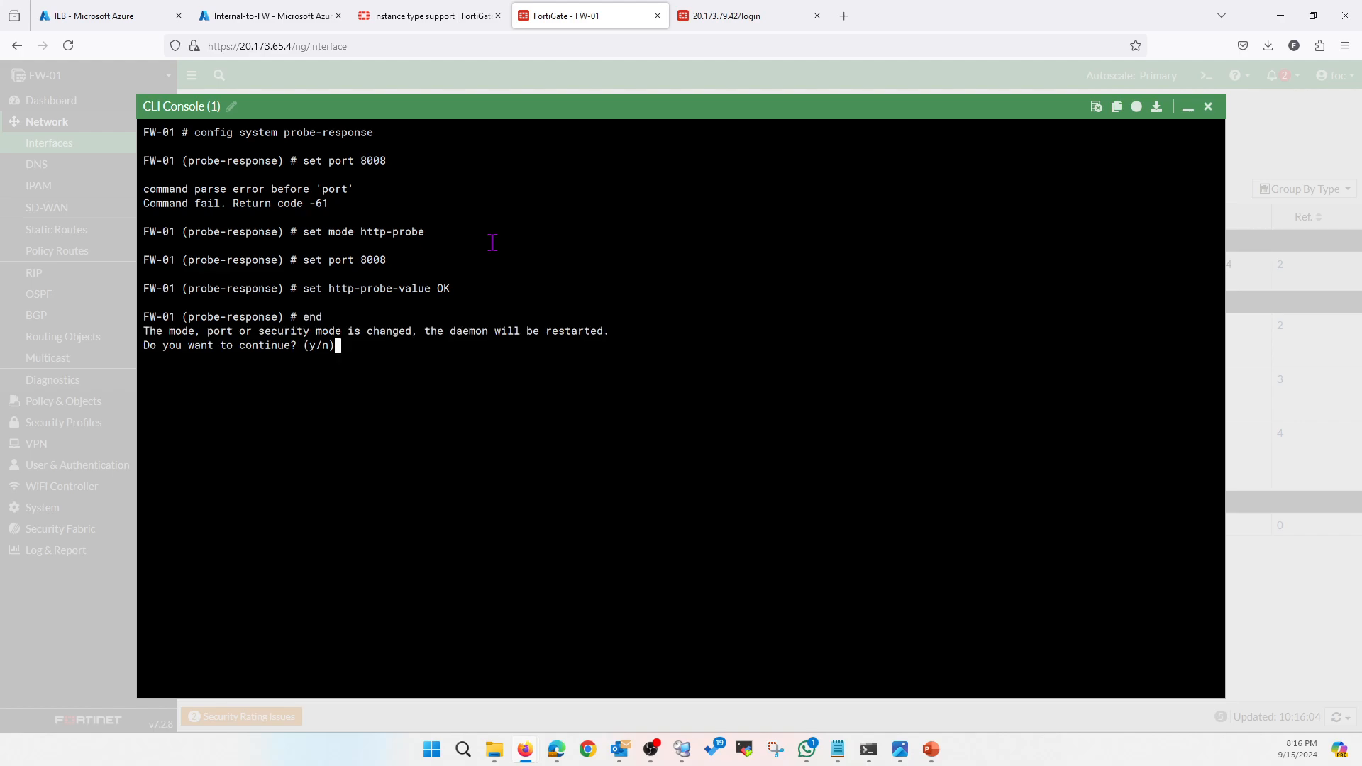
{"action": "type", "text": "y"}
{"action": "left_click", "coordinate": [1188, 107]}
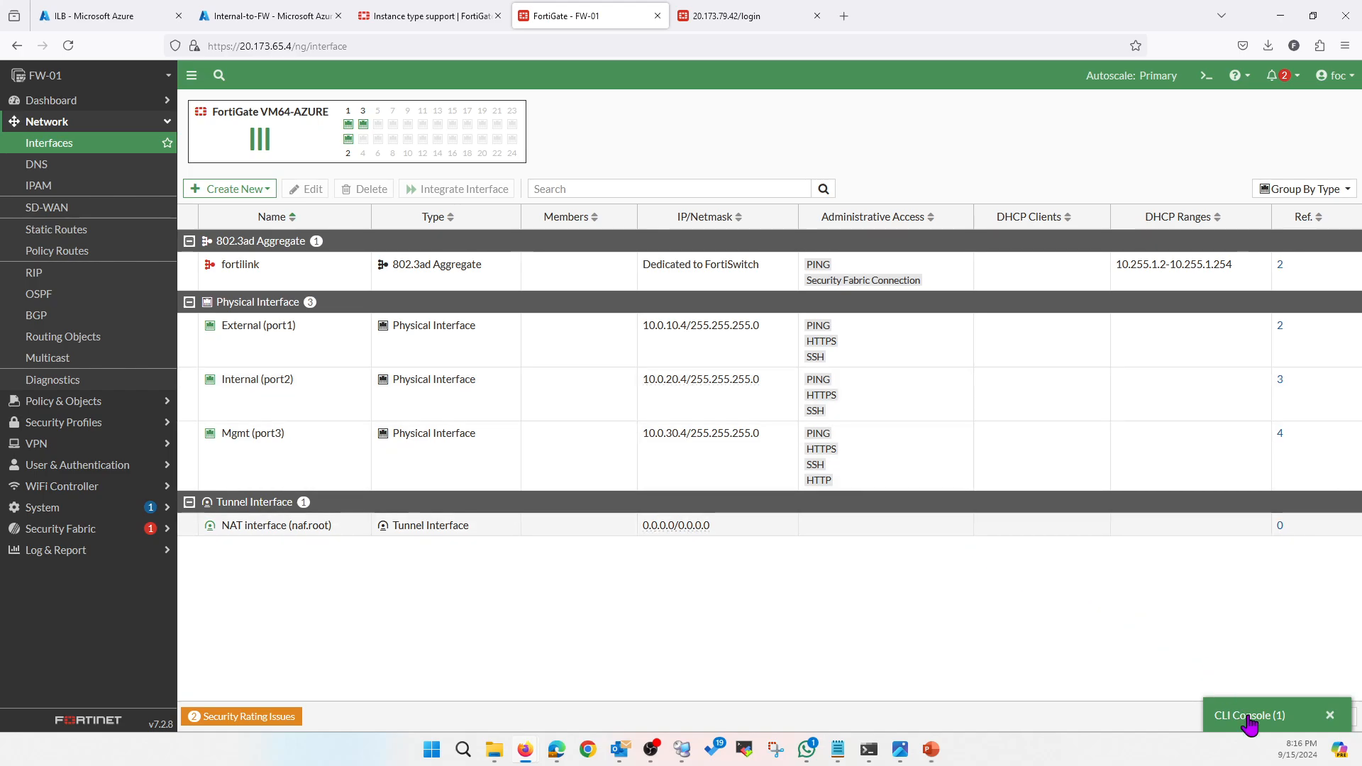
In the FW-01 CLI, enter config system interface and edit port2
{"action": "left_click", "coordinate": [1245, 718]}
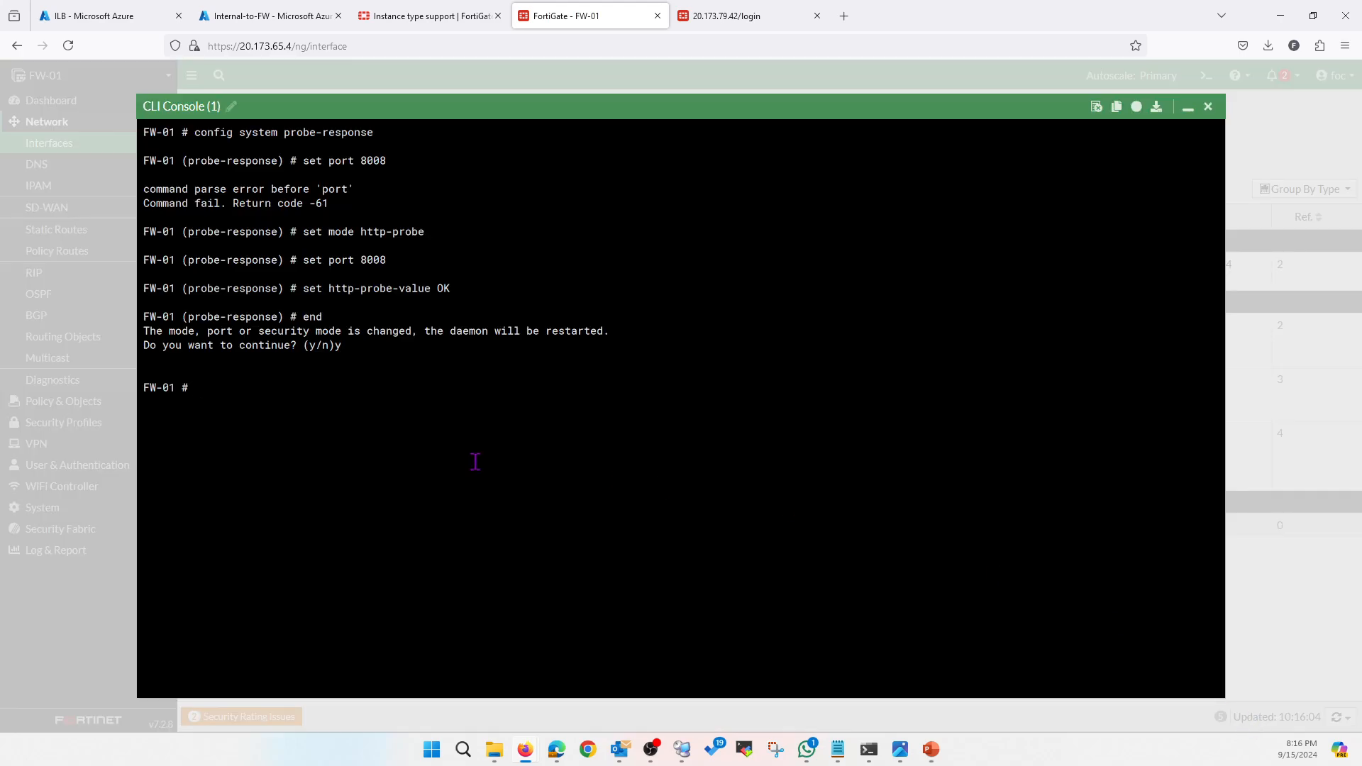
{"action": "type", "text": "config system interface"}
{"action": "key", "text": "Return"}
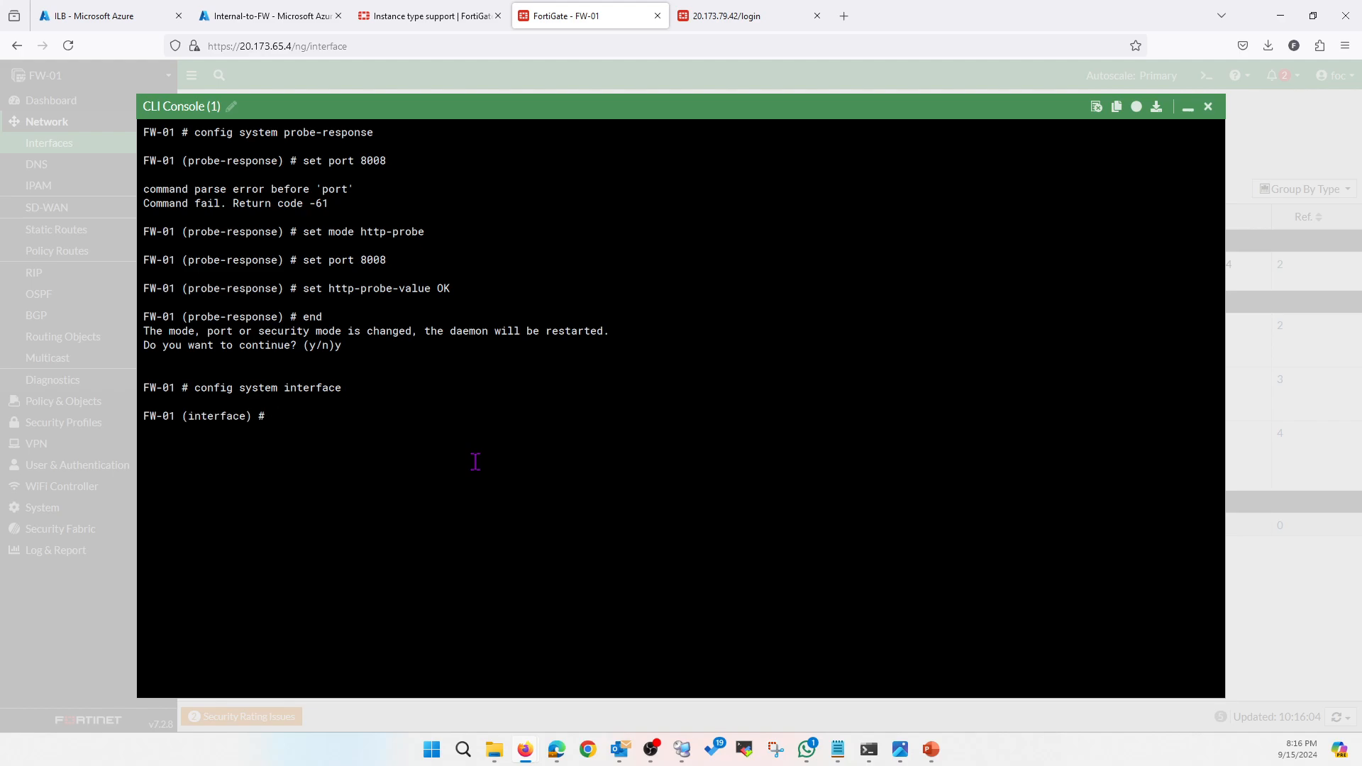
{"action": "type", "text": "edit port1"}
{"action": "key", "text": "BackSpace"}
{"action": "type", "text": "2"}
{"action": "key", "text": "Return"}
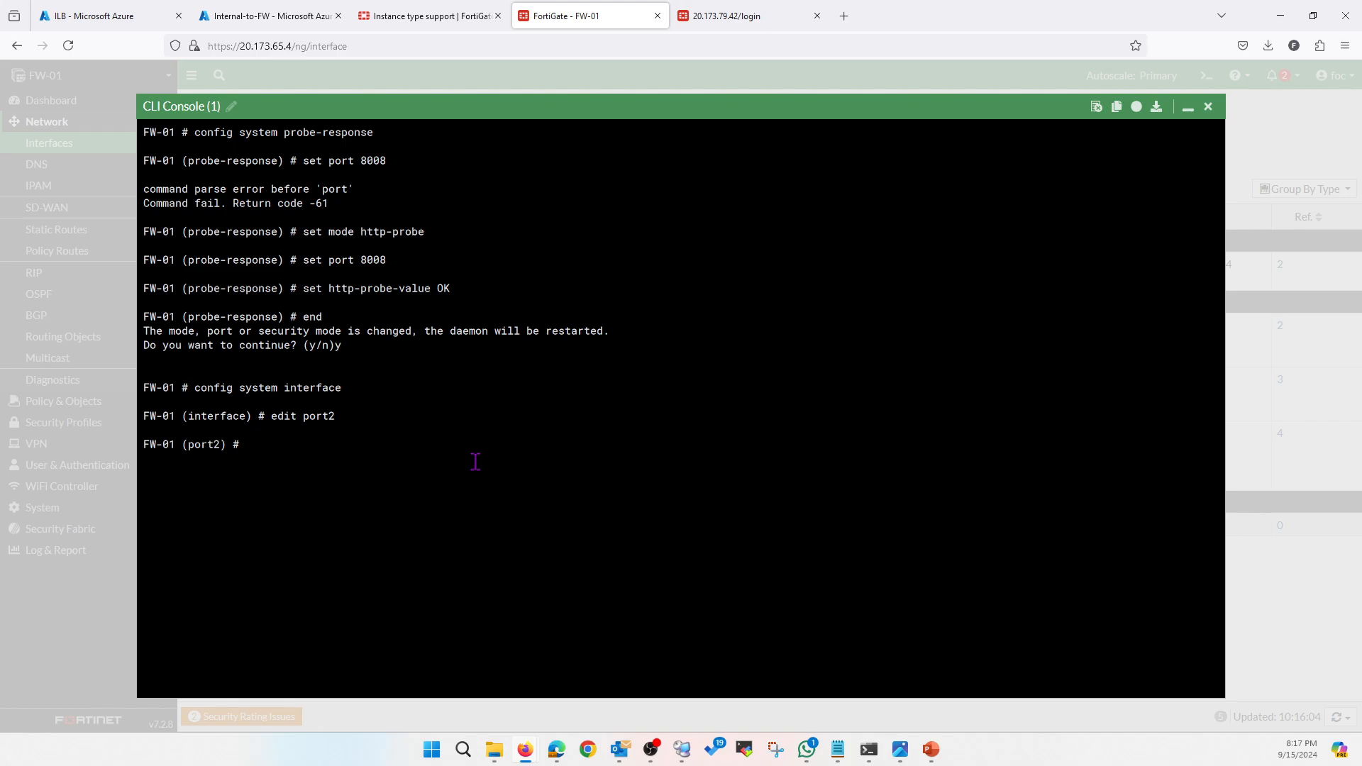
Display port2's configuration to review its current allowed access protocols
{"action": "type", "text": "append"}
{"action": "key", "text": "BackSpace"}
{"action": "key", "text": "BackSpace"}
{"action": "key", "text": "BackSpace"}
{"action": "key", "text": "BackSpace"}
{"action": "key", "text": "BackSpace"}
{"action": "key", "text": "BackSpace"}
{"action": "type", "text": "show"}
{"action": "key", "text": "Return"}
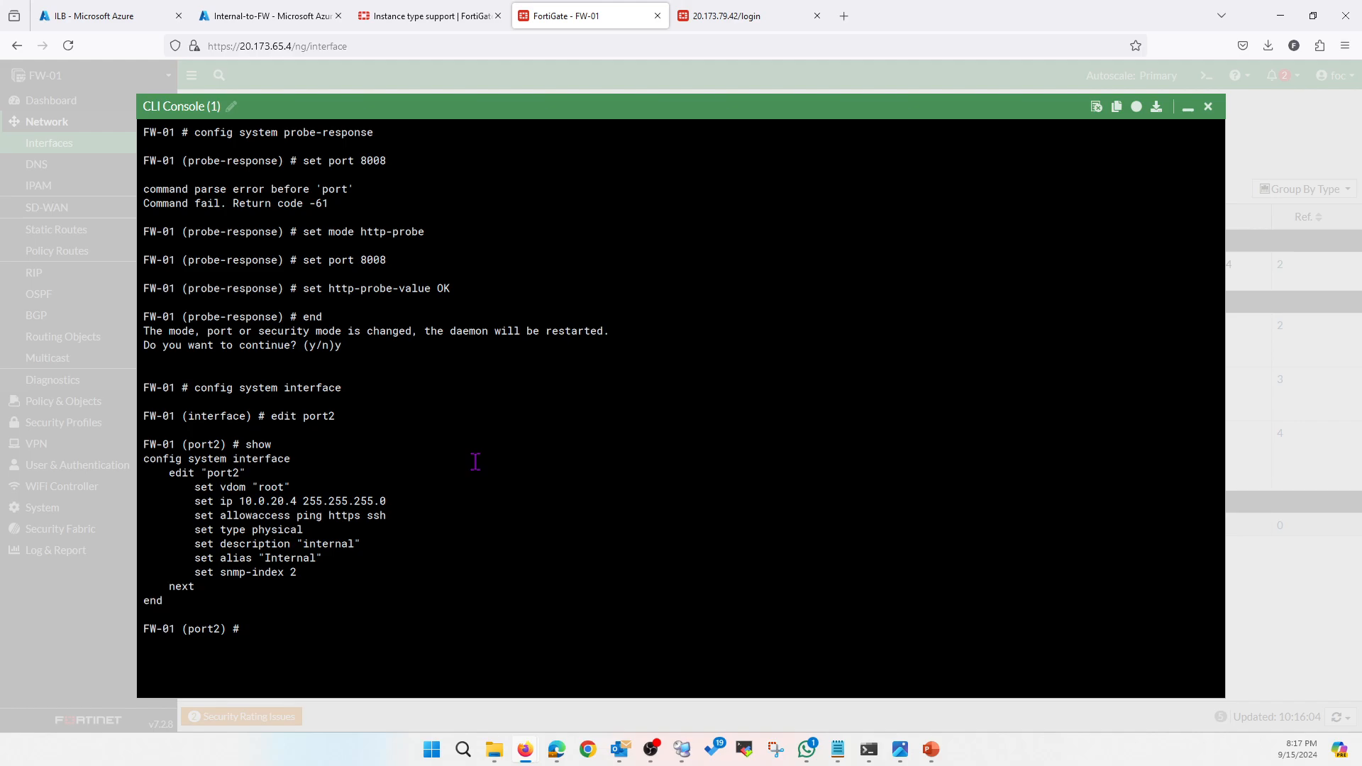
{"action": "left_click_drag", "start_coordinate": [297, 517], "coordinate": [383, 518]}
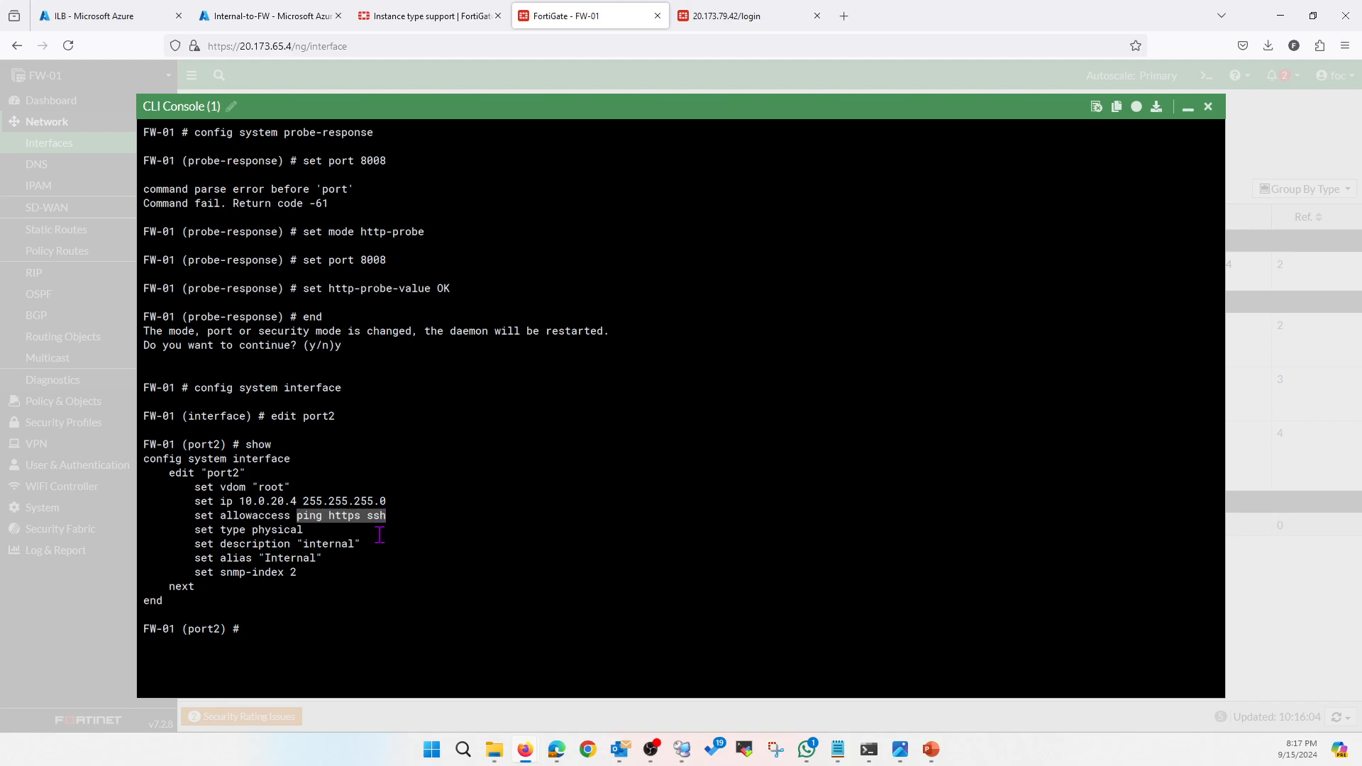
{"action": "left_click", "coordinate": [380, 535]}
Append probe-response to port2's allowaccess, verify with show, and commit with end
{"action": "type", "text": "append "}
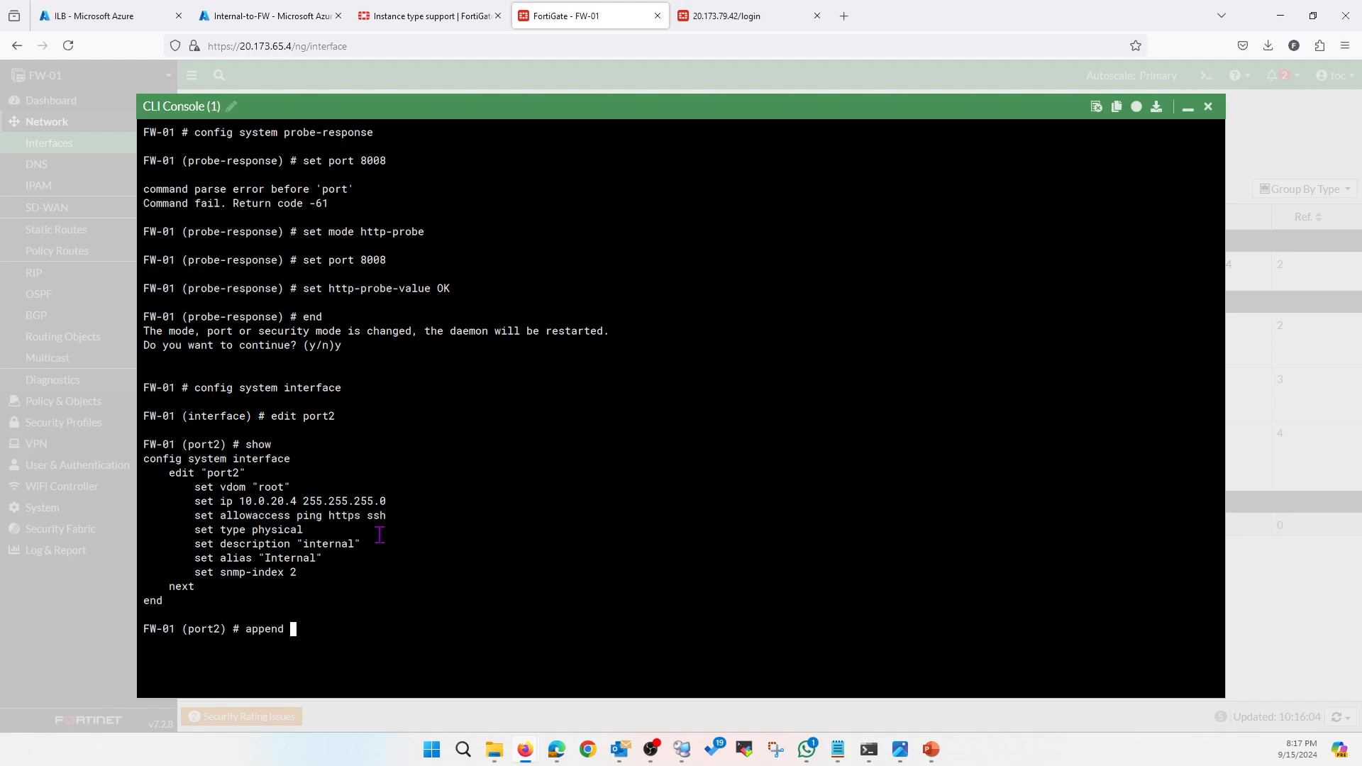
{"action": "type", "text": "allowaccess probe-response"}
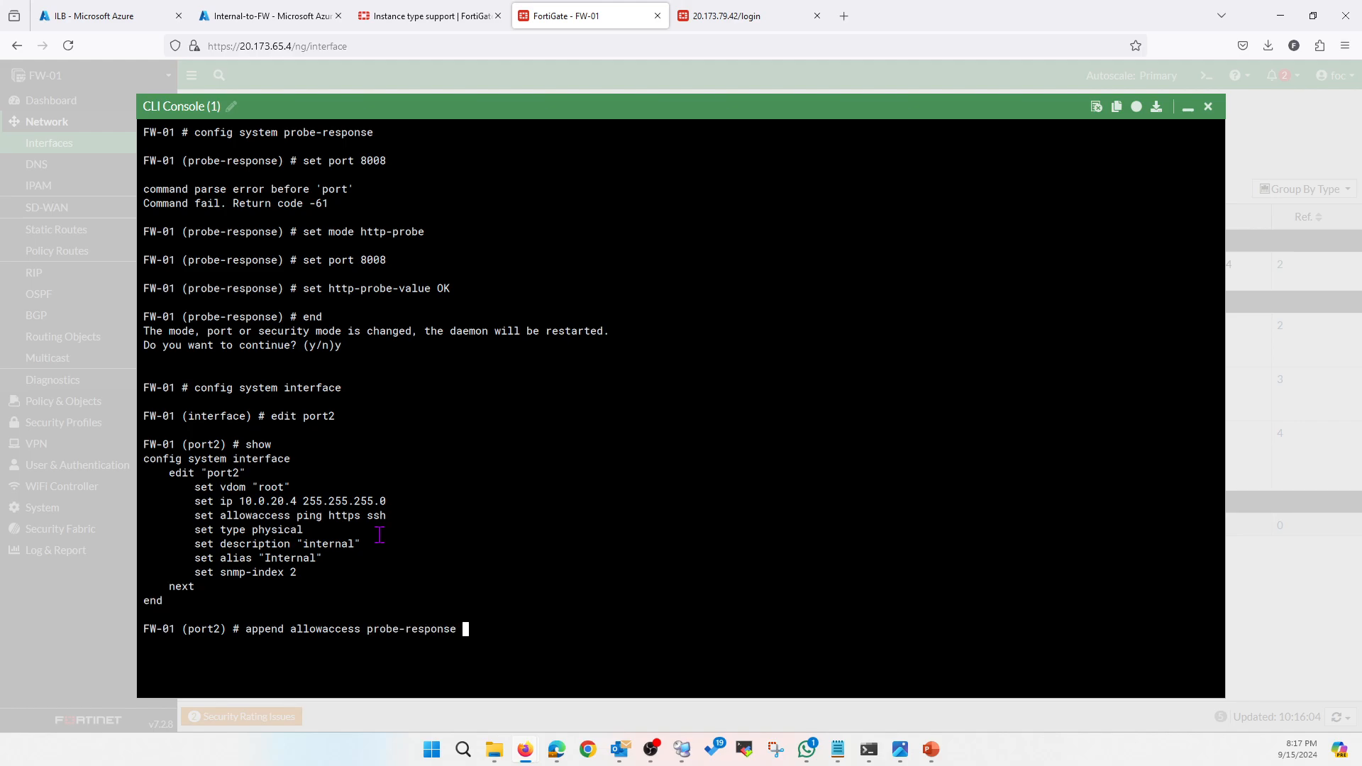
{"action": "key", "text": "Return"}
{"action": "type", "text": "show"}
{"action": "key", "text": "Return"}
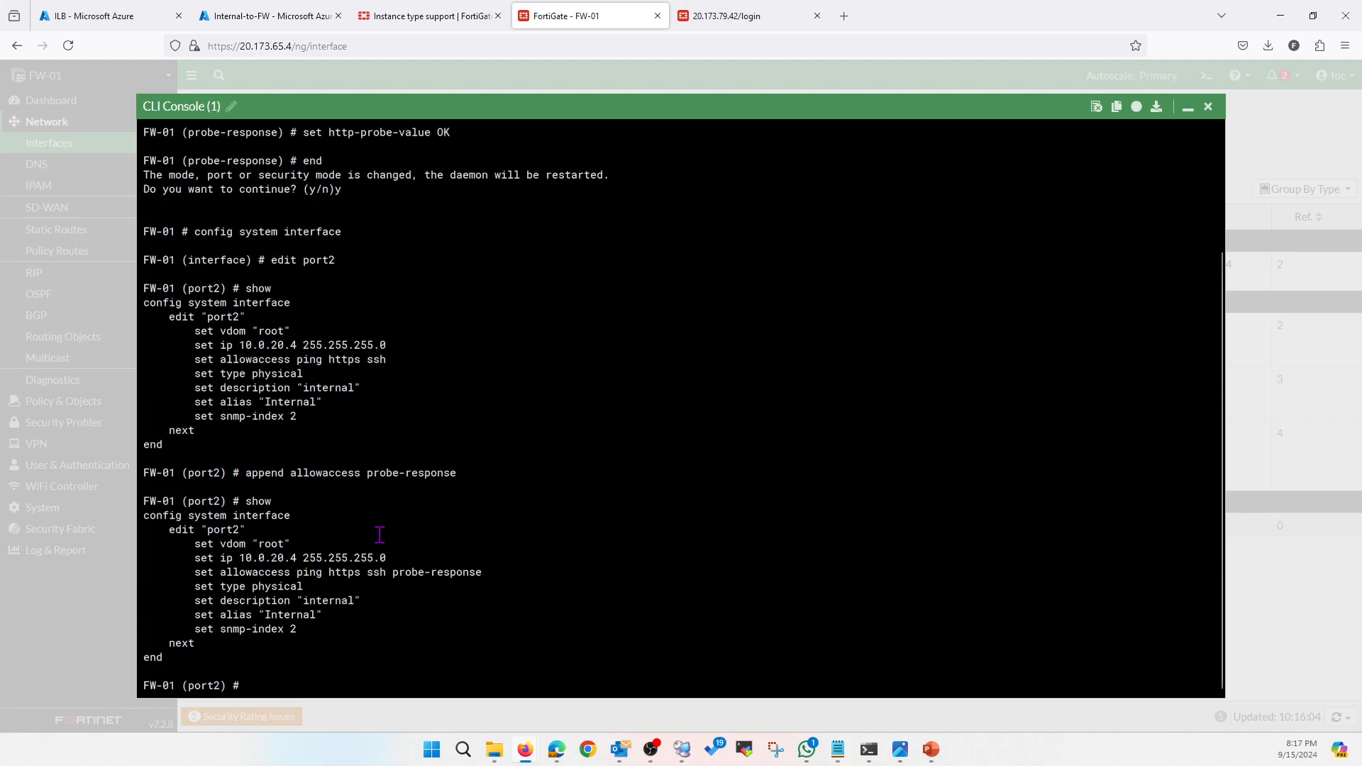
{"action": "type", "text": "end"}
{"action": "key", "text": "Return"}
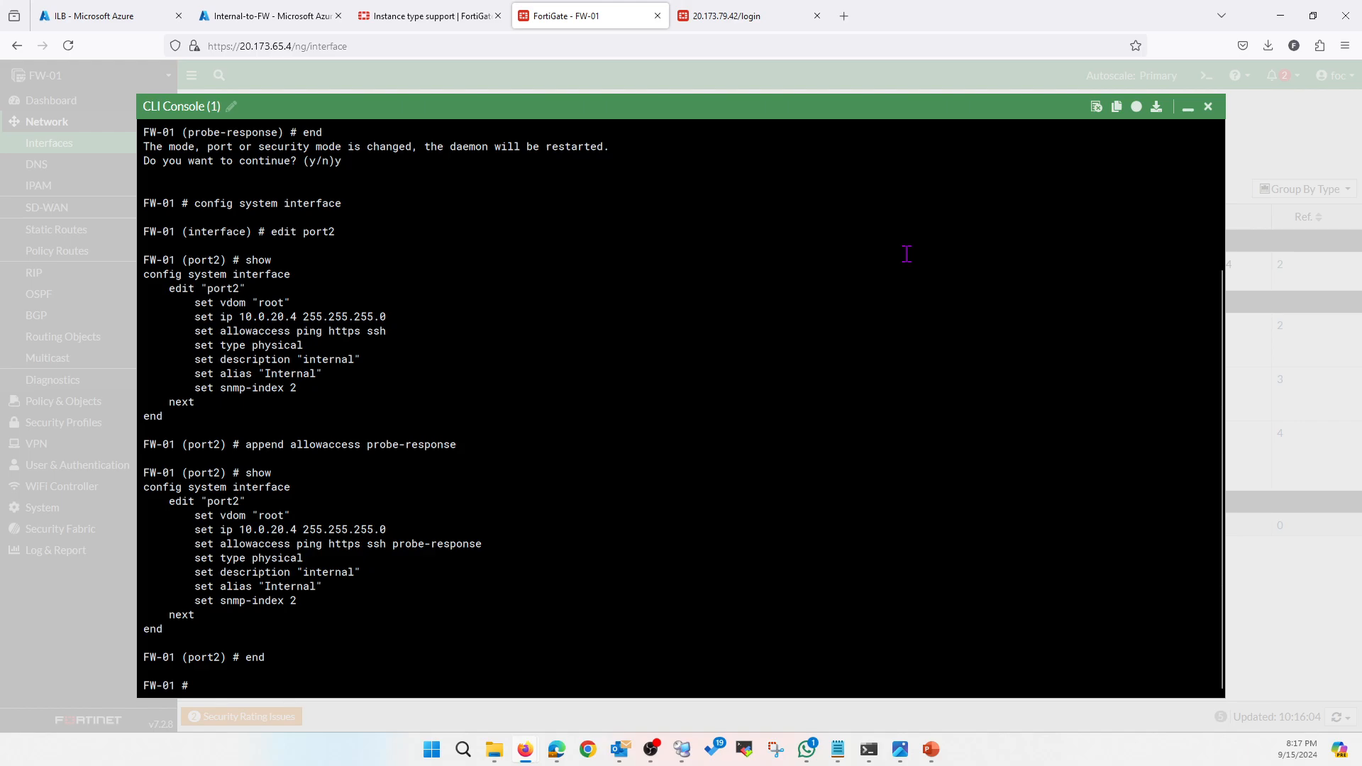
{"action": "left_click", "coordinate": [1209, 108]}
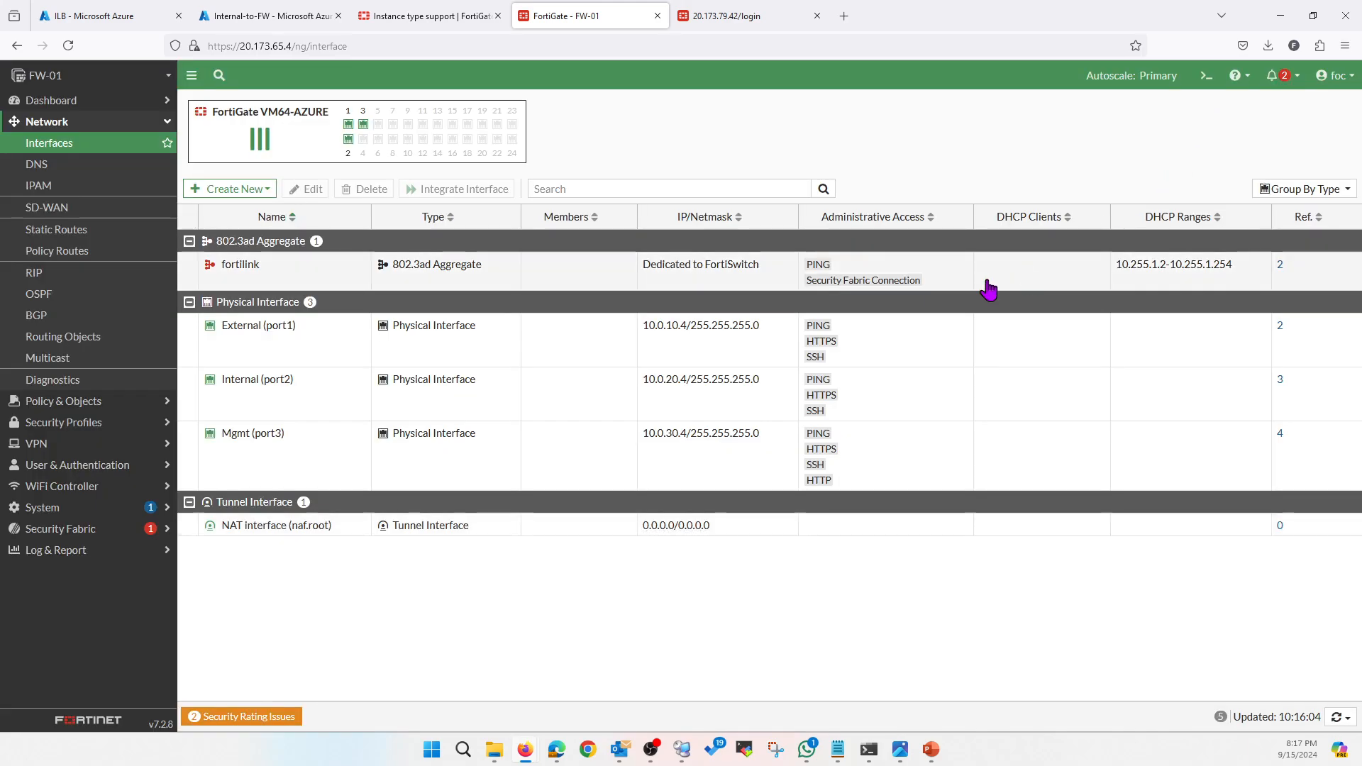
Reload FW-01's interface list, then log in to FW-02 with read-only access
{"action": "left_click", "coordinate": [36, 167]}
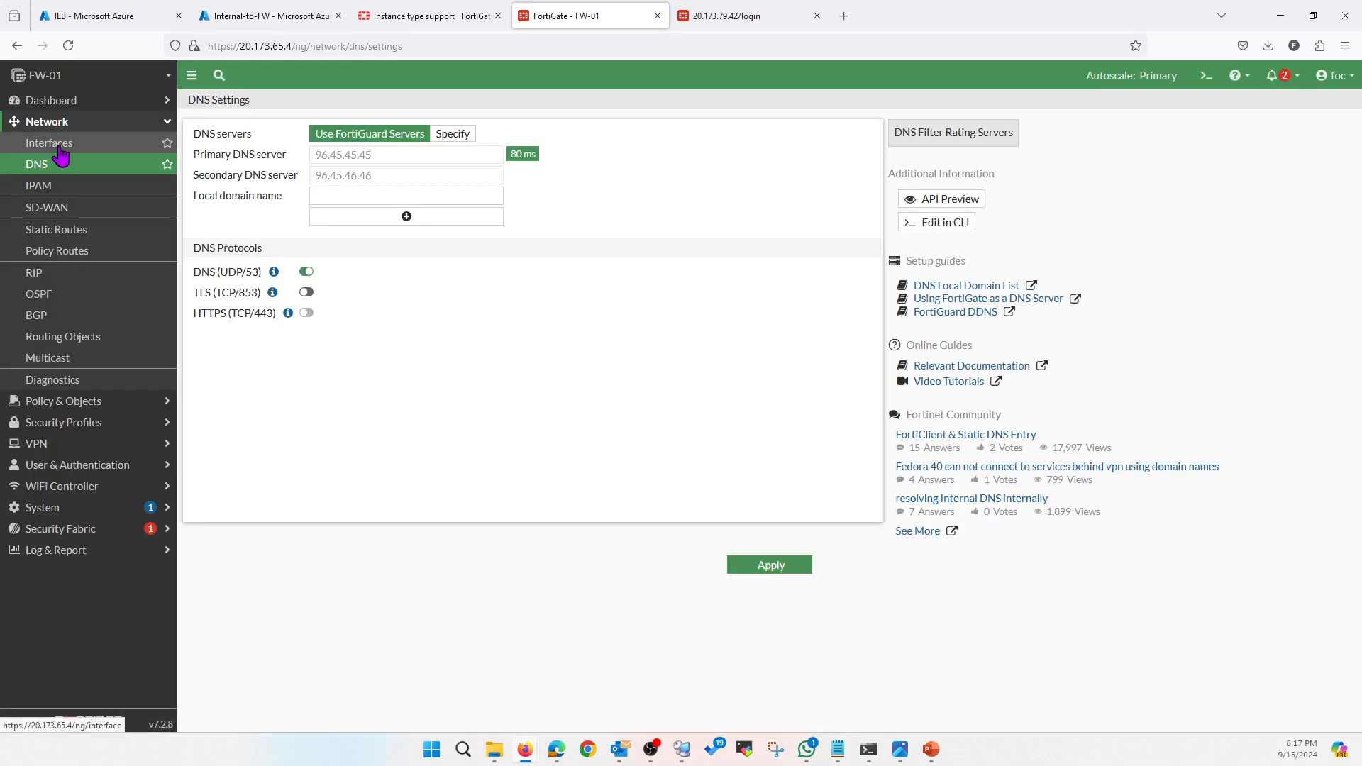
{"action": "left_click", "coordinate": [61, 144]}
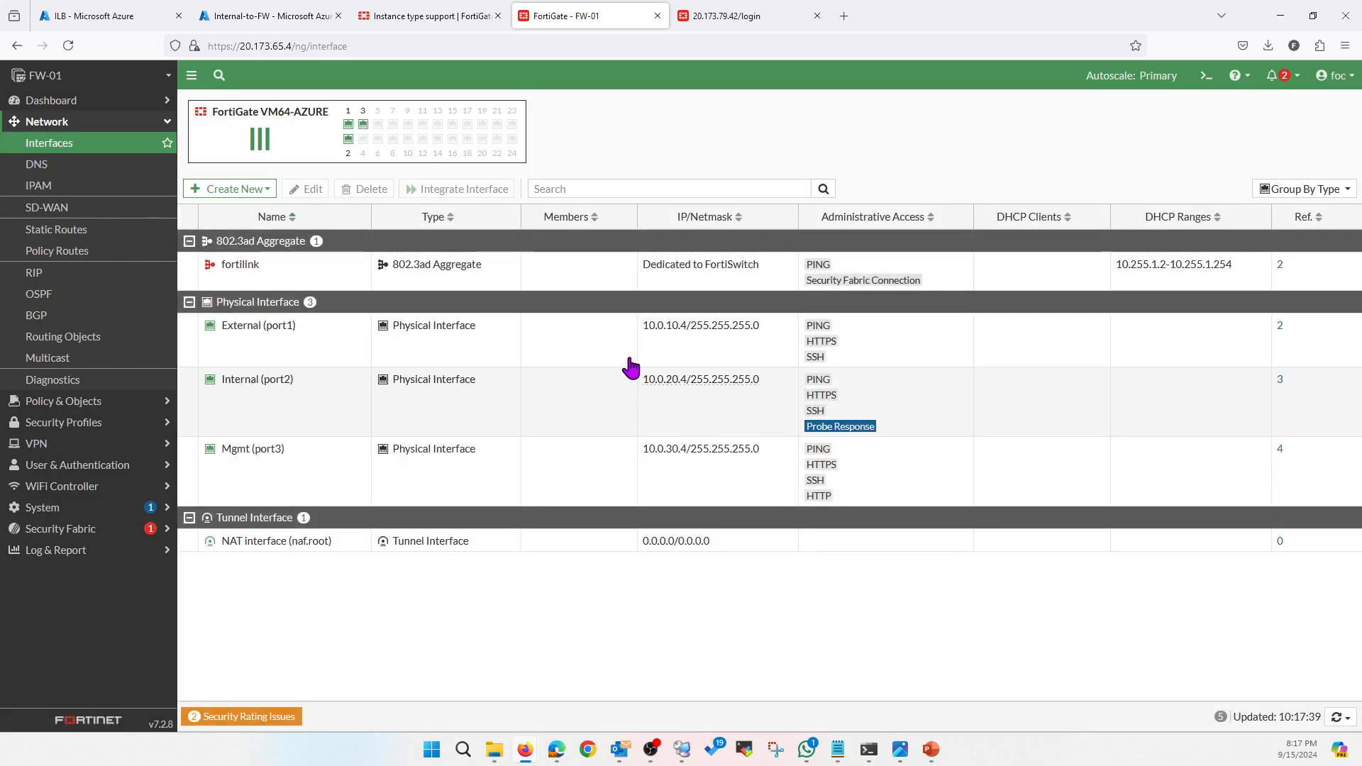
{"action": "left_click", "coordinate": [742, 23]}
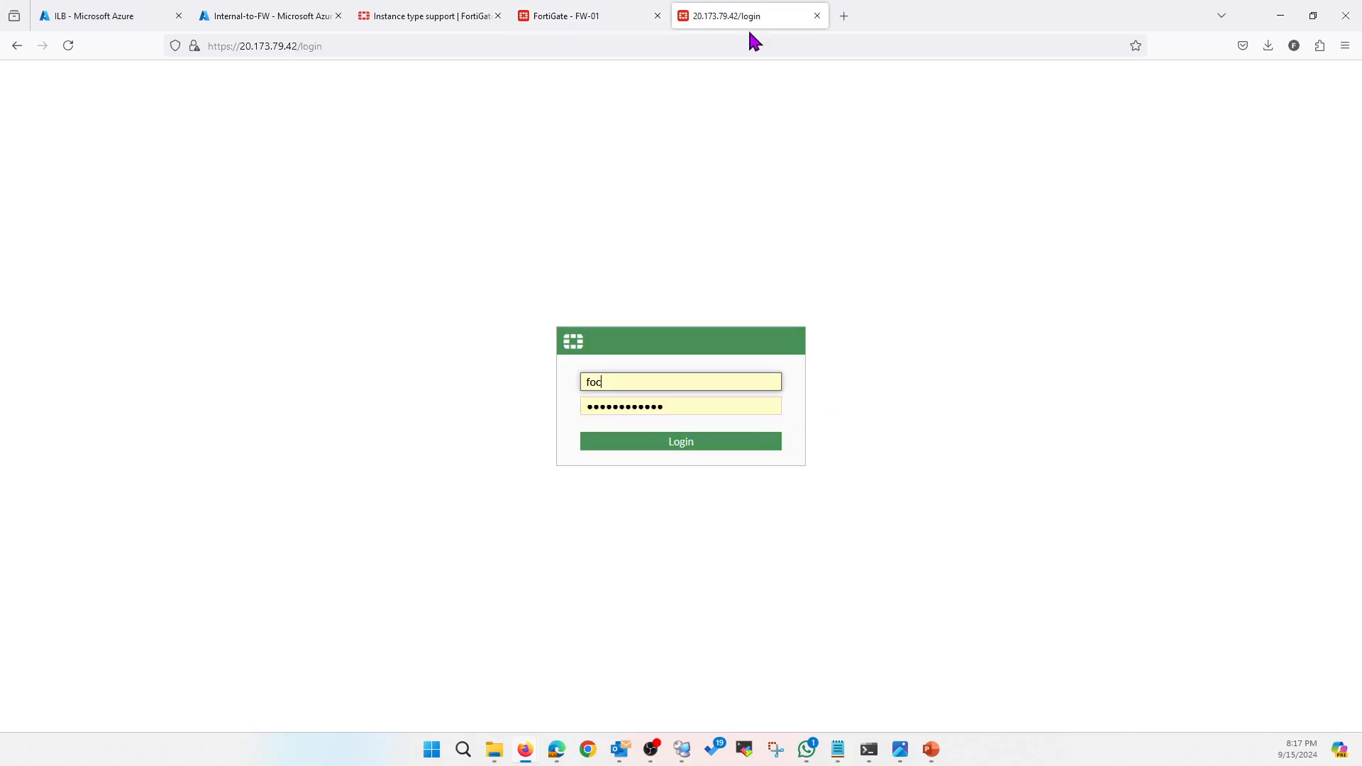
{"action": "left_click", "coordinate": [664, 447]}
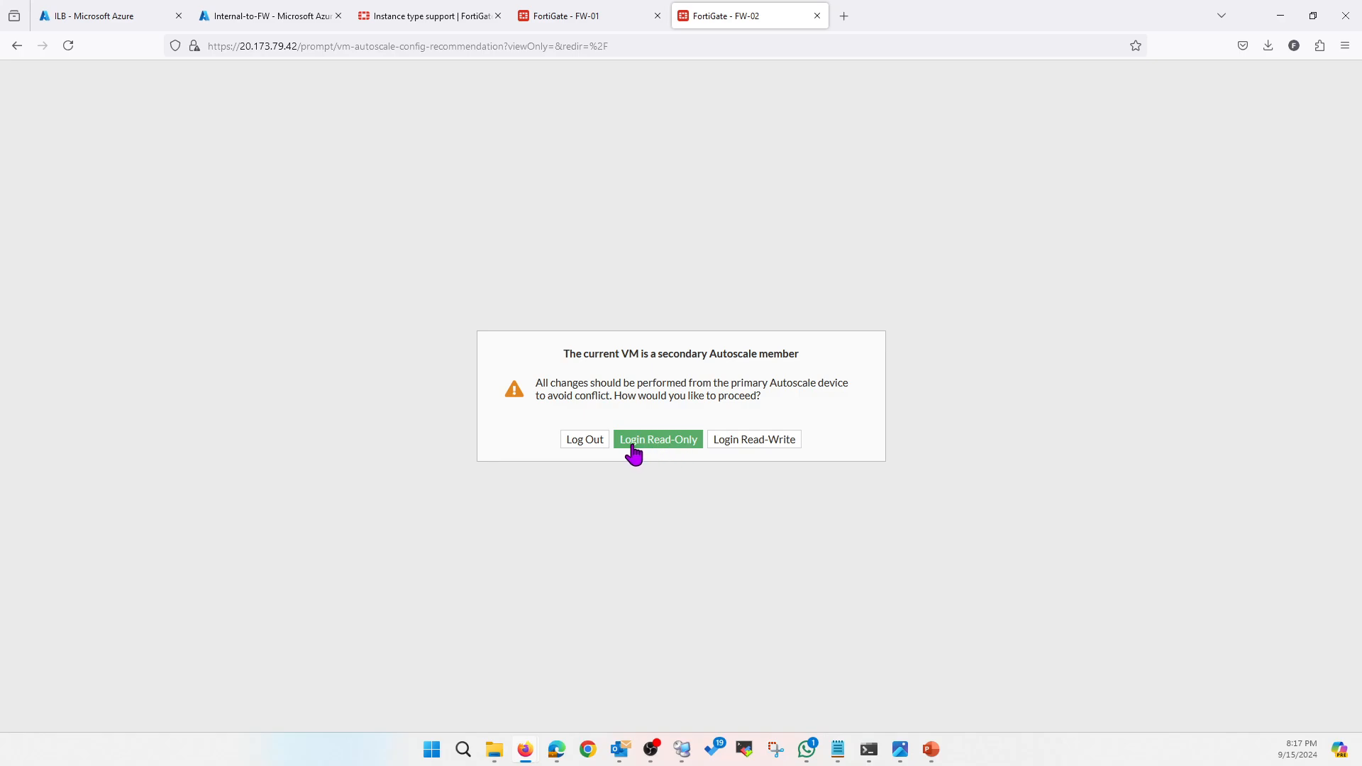
{"action": "left_click", "coordinate": [660, 447]}
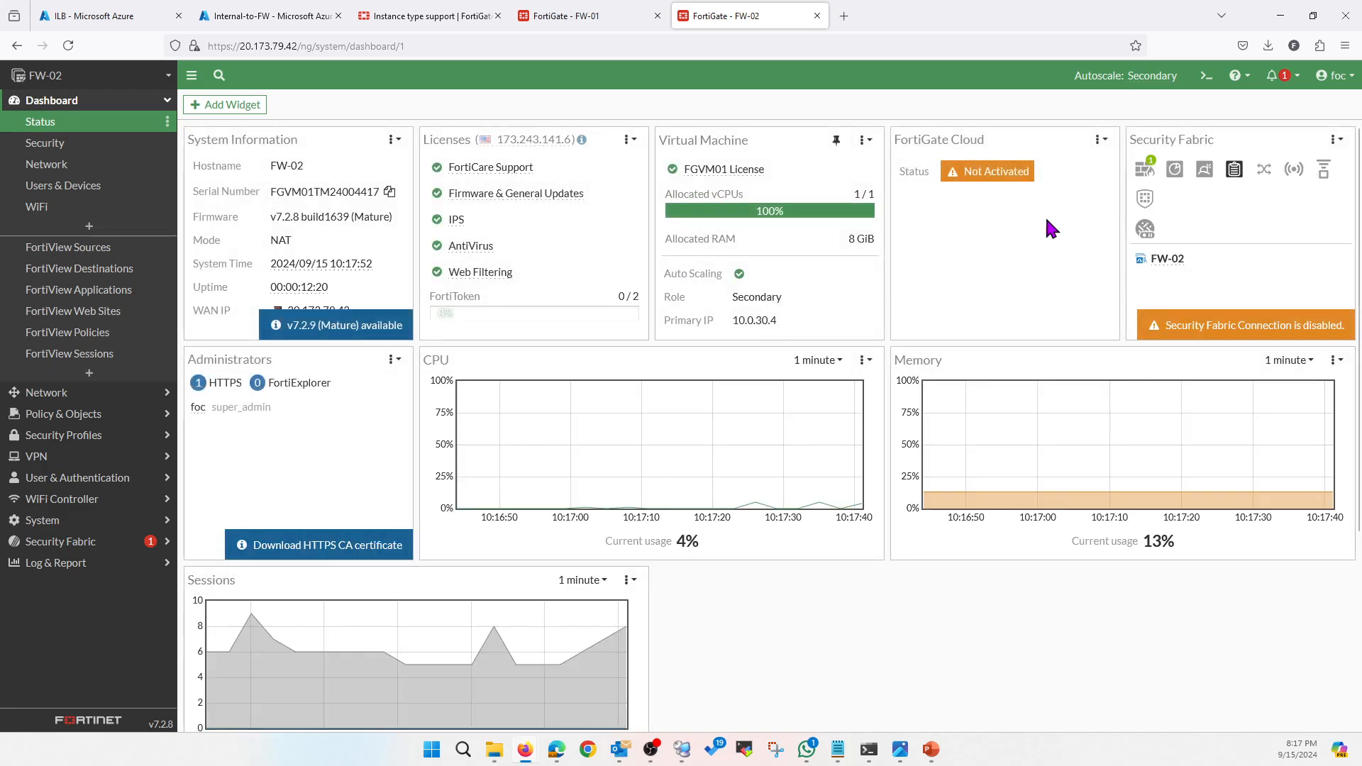
Check that FW-02's Internal port2 allows Probe Response, then return to the ILB backend pools
{"action": "left_click", "coordinate": [95, 392]}
{"action": "left_click", "coordinate": [91, 156]}
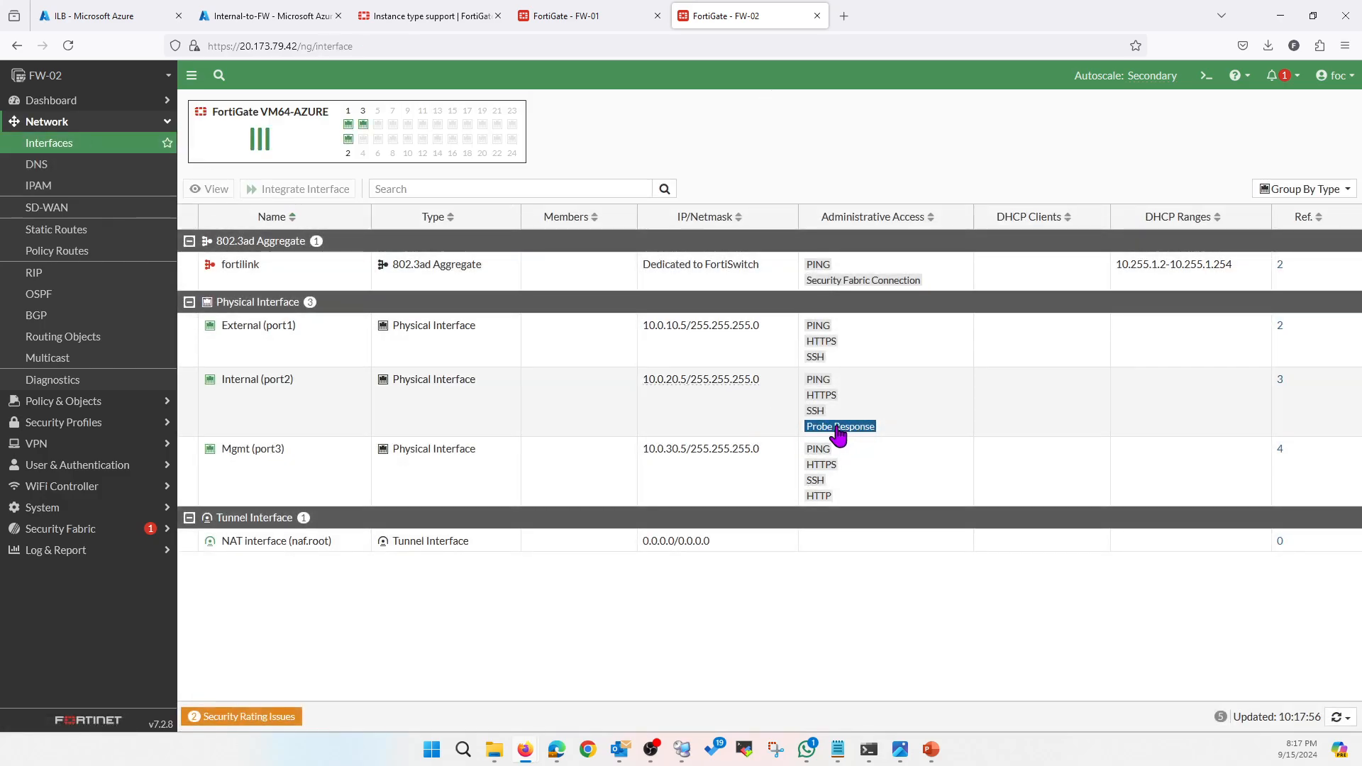
{"action": "left_click", "coordinate": [549, 16]}
{"action": "left_click", "coordinate": [106, 17]}
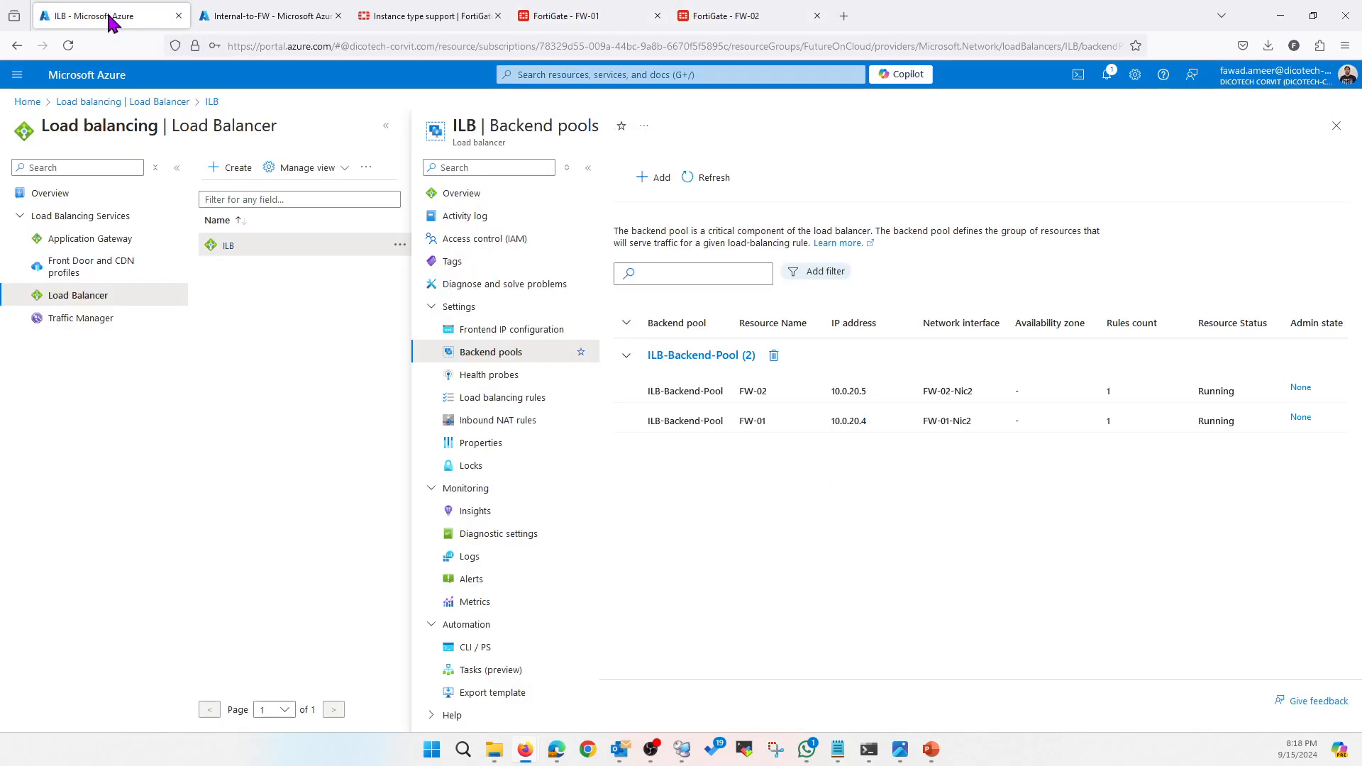
View FW-02's health in ILB Insights, then show FW-01's three static routes
{"action": "left_click", "coordinate": [476, 513]}
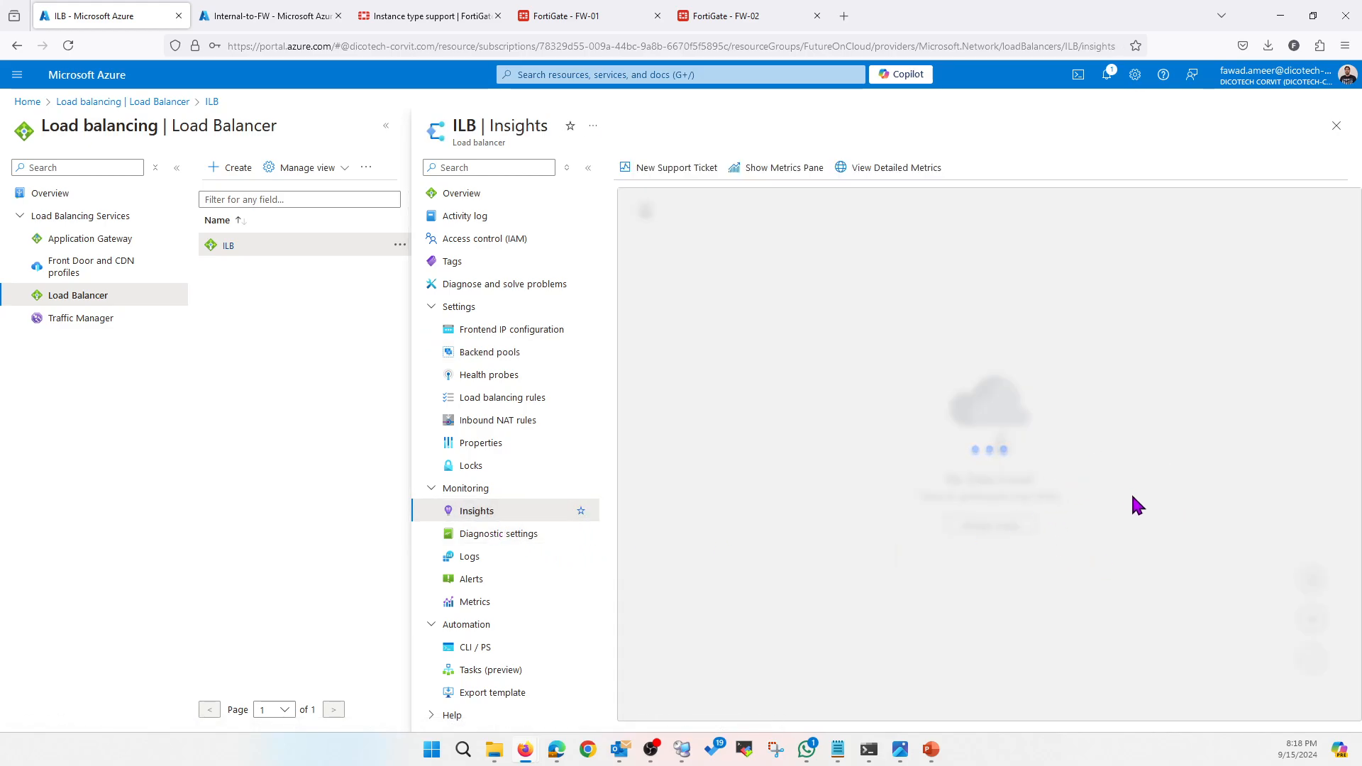
{"action": "mouse_move", "coordinate": [1150, 502]}
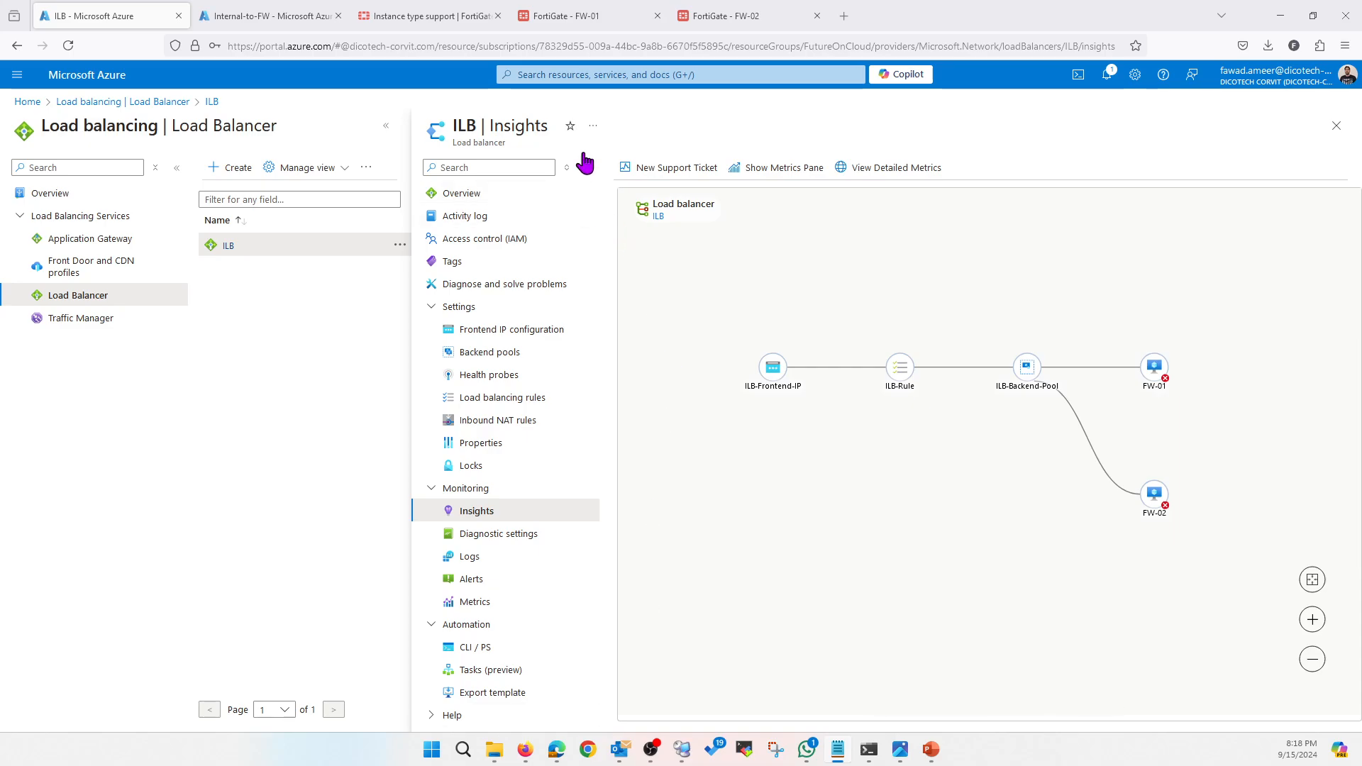
{"action": "left_click", "coordinate": [591, 18]}
{"action": "left_click", "coordinate": [89, 231]}
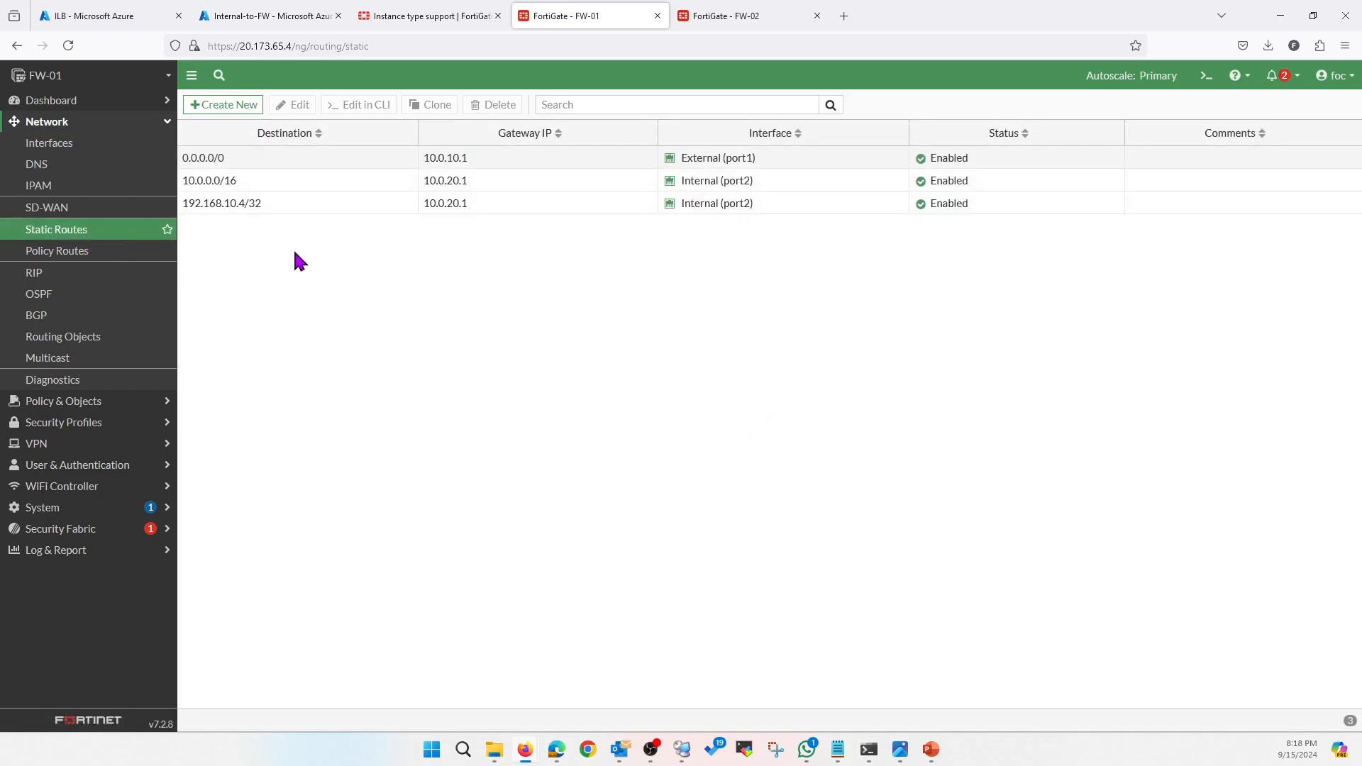
Add an FW-01 static route to 168.63.129.16/32 via gateway 10.0.20.1 on Internal (port2)
{"action": "left_click", "coordinate": [234, 105]}
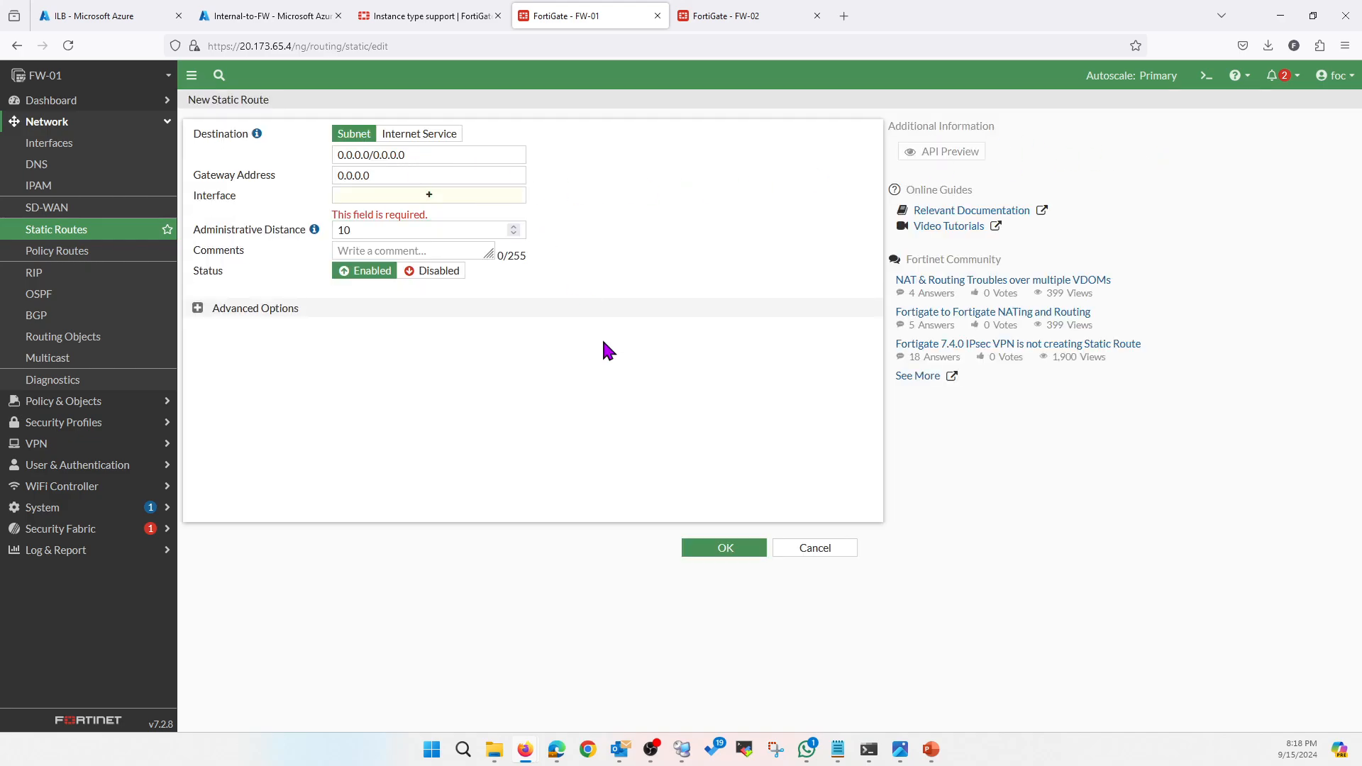
{"action": "left_click_drag", "start_coordinate": [421, 154], "coordinate": [314, 155]}
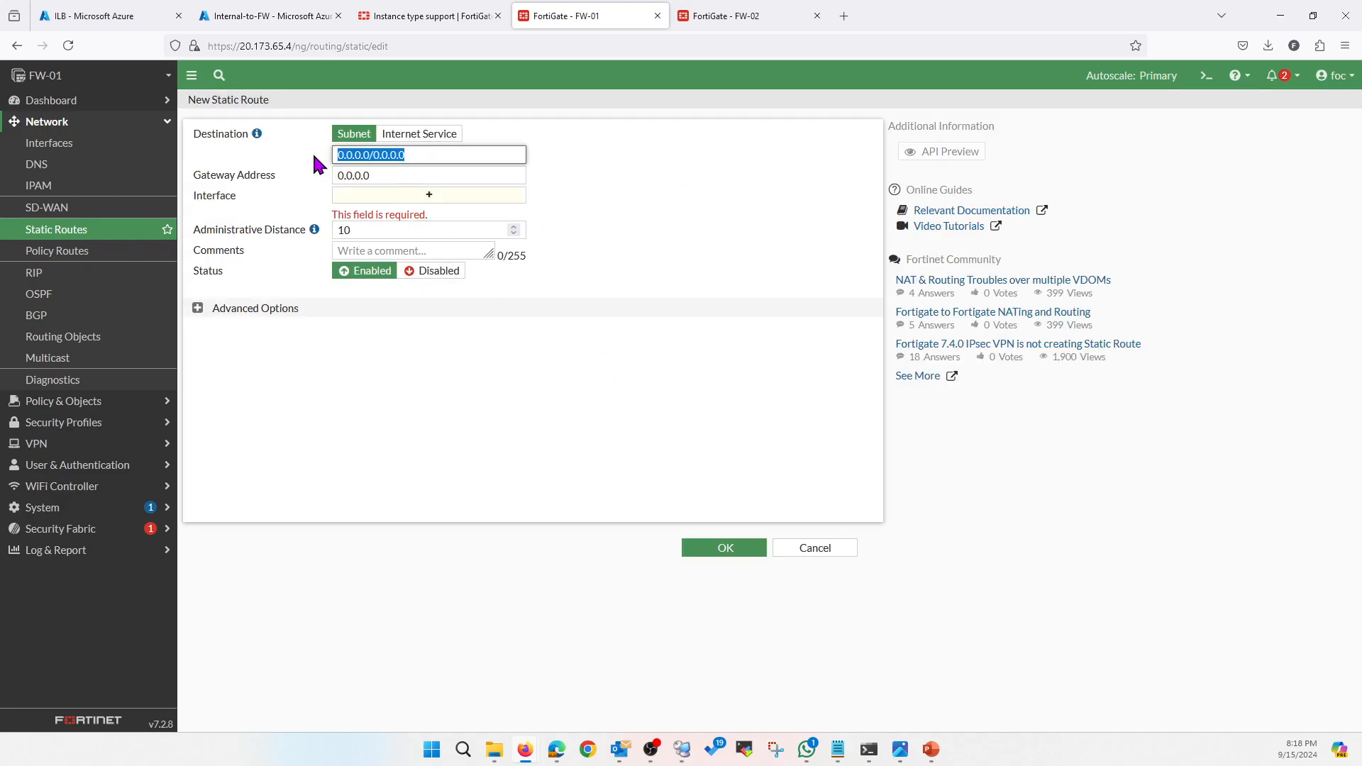
{"action": "type", "text": "168.63.129.16/32"}
{"action": "left_click", "coordinate": [388, 175]}
{"action": "left_click_drag", "start_coordinate": [388, 174], "coordinate": [317, 173]}
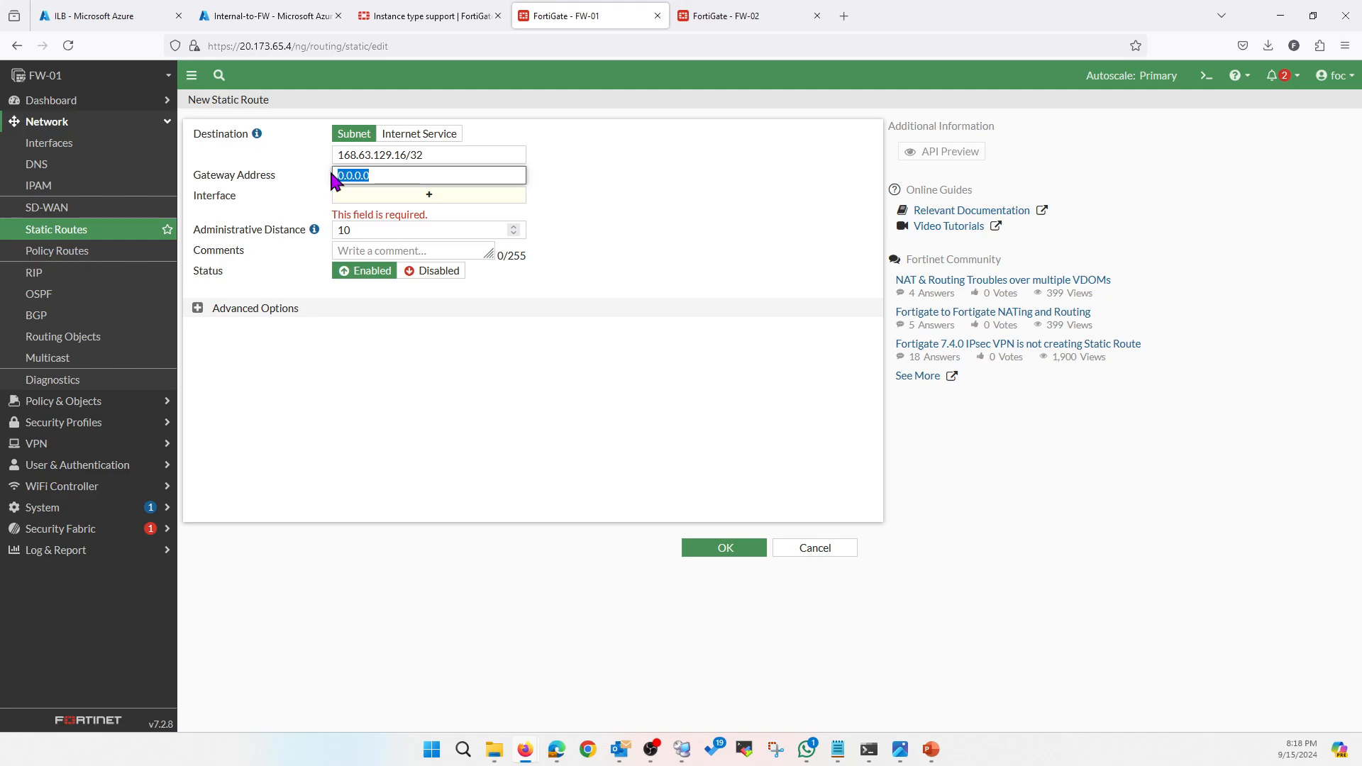
{"action": "type", "text": "10.0.10"}
{"action": "left_click", "coordinate": [395, 205]}
{"action": "left_click", "coordinate": [405, 352]}
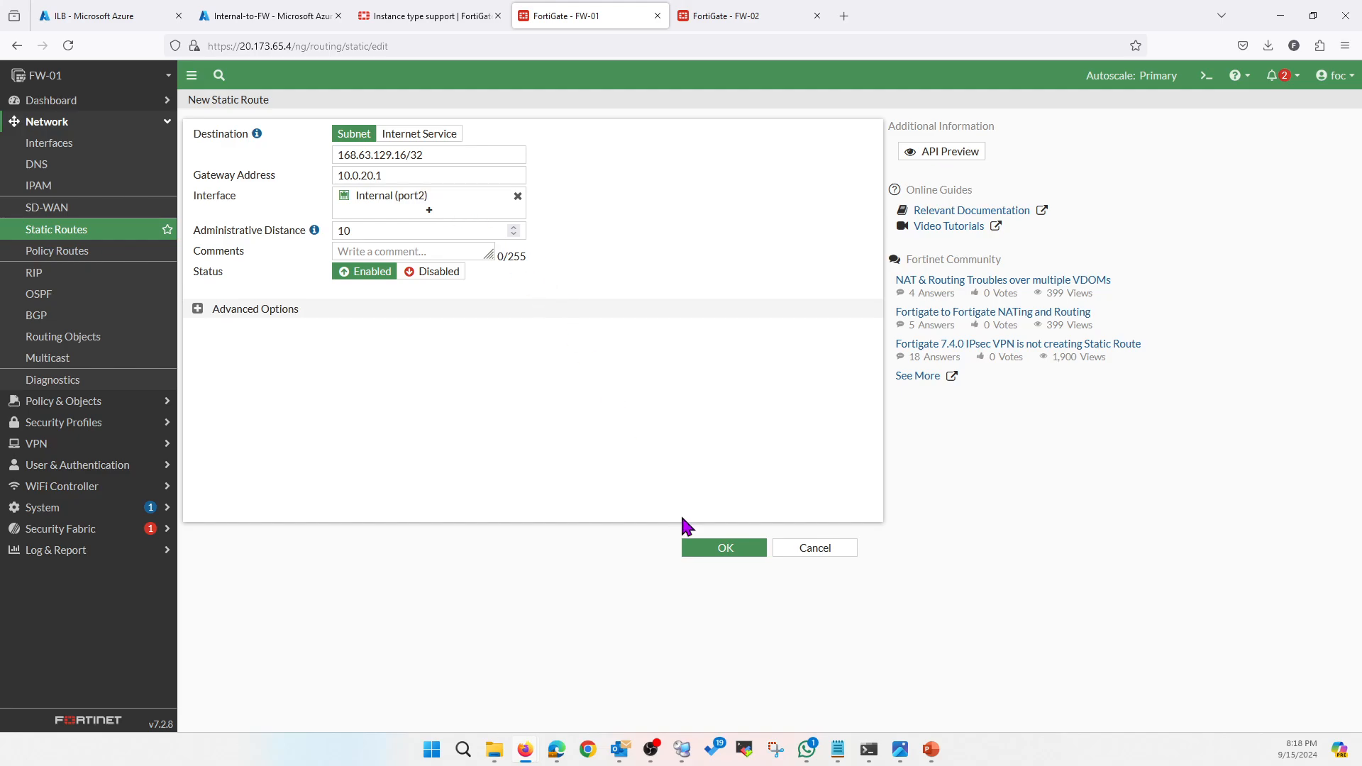
{"action": "left_click", "coordinate": [721, 550]}
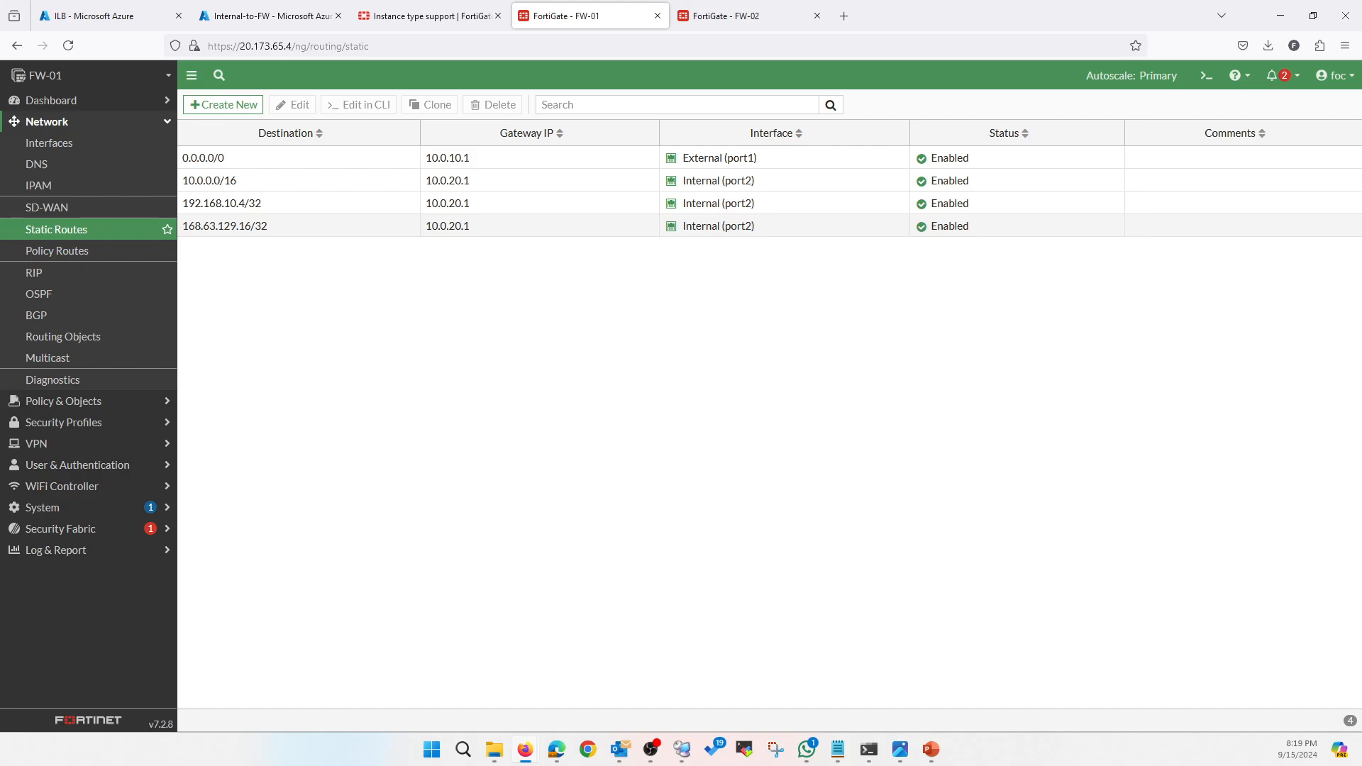
{"action": "key", "text": "alt+Tab"}
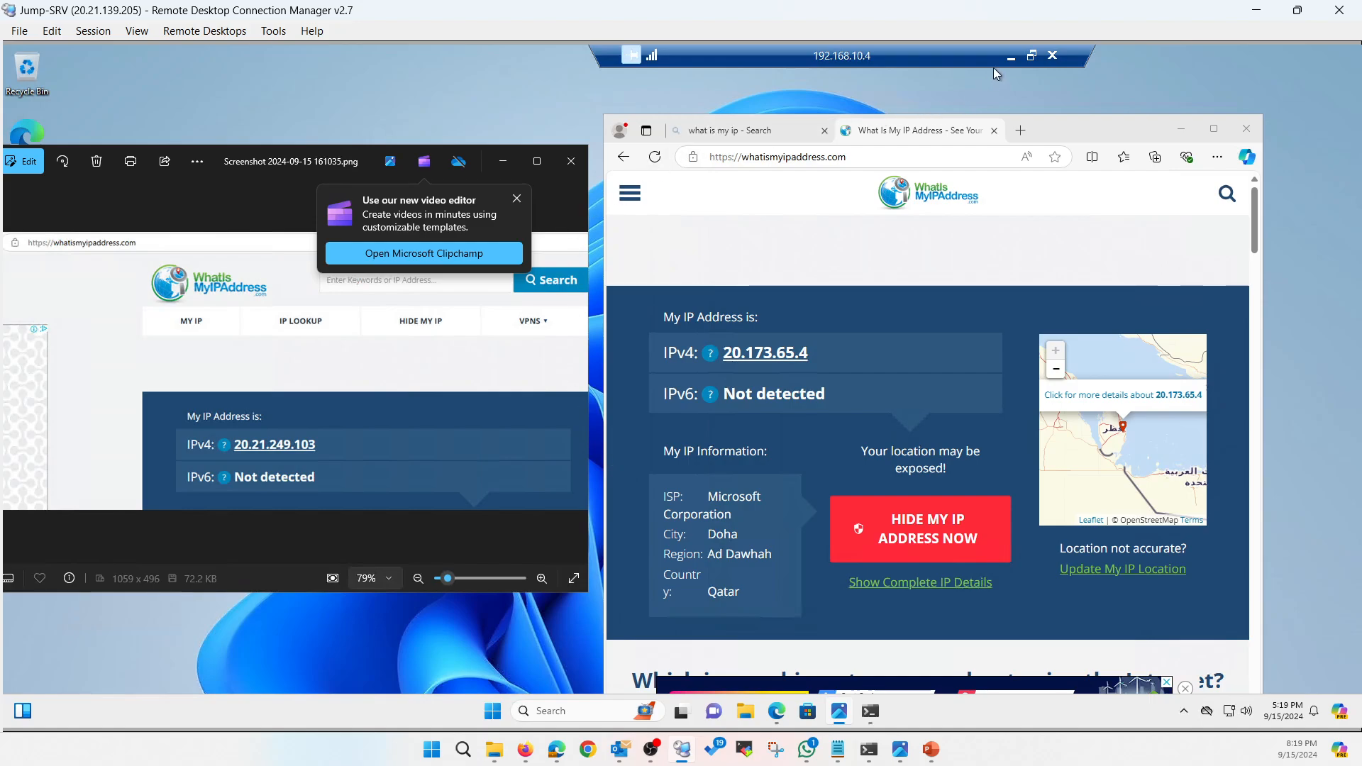
{"action": "left_click", "coordinate": [1254, 12]}
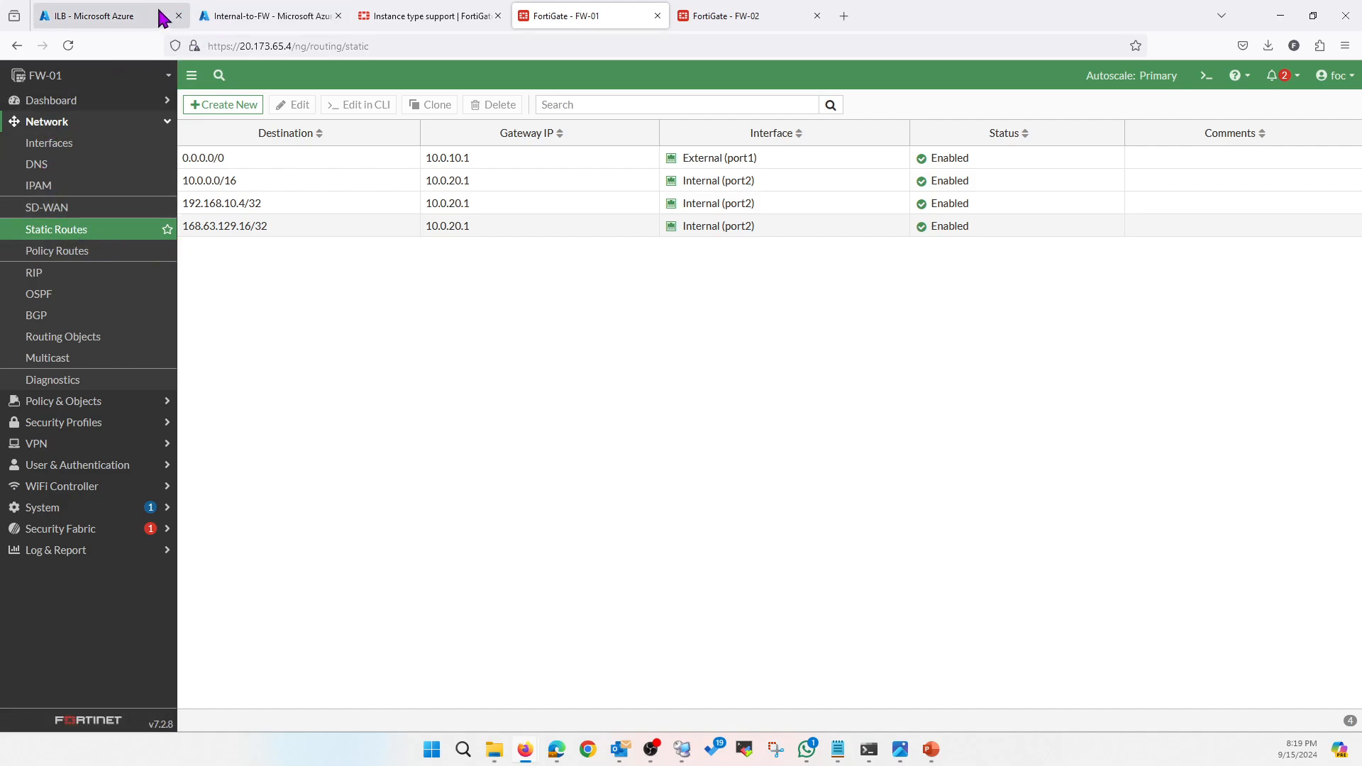
{"action": "left_click", "coordinate": [103, 16]}
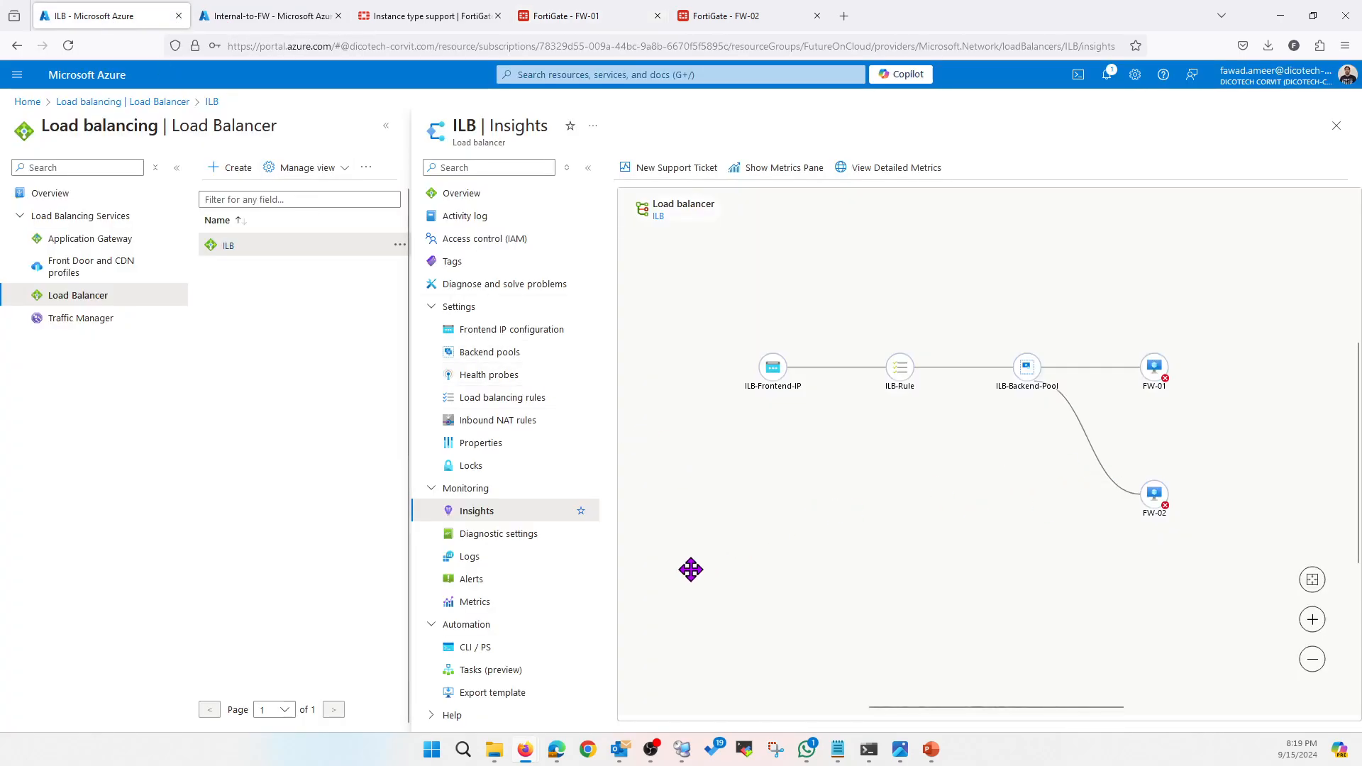
{"action": "left_click", "coordinate": [475, 466]}
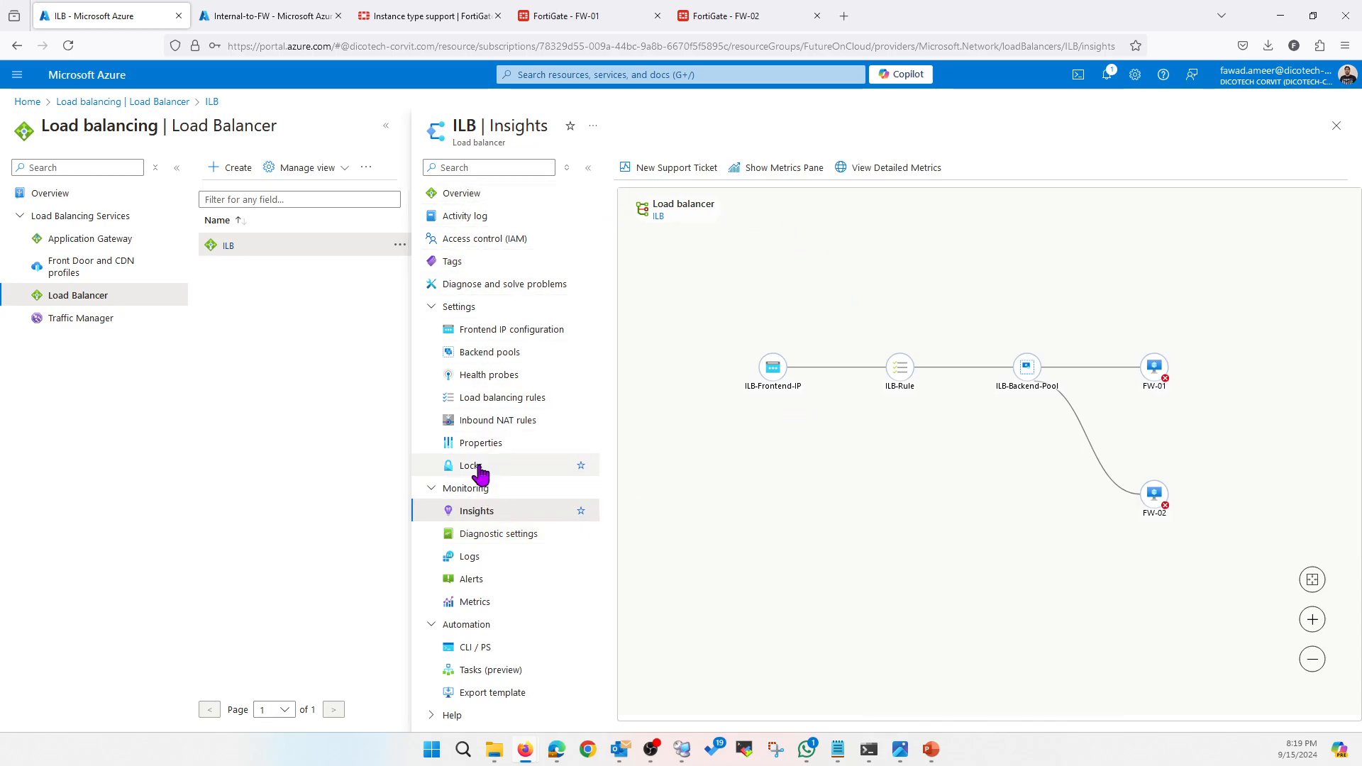
{"action": "left_click", "coordinate": [497, 520]}
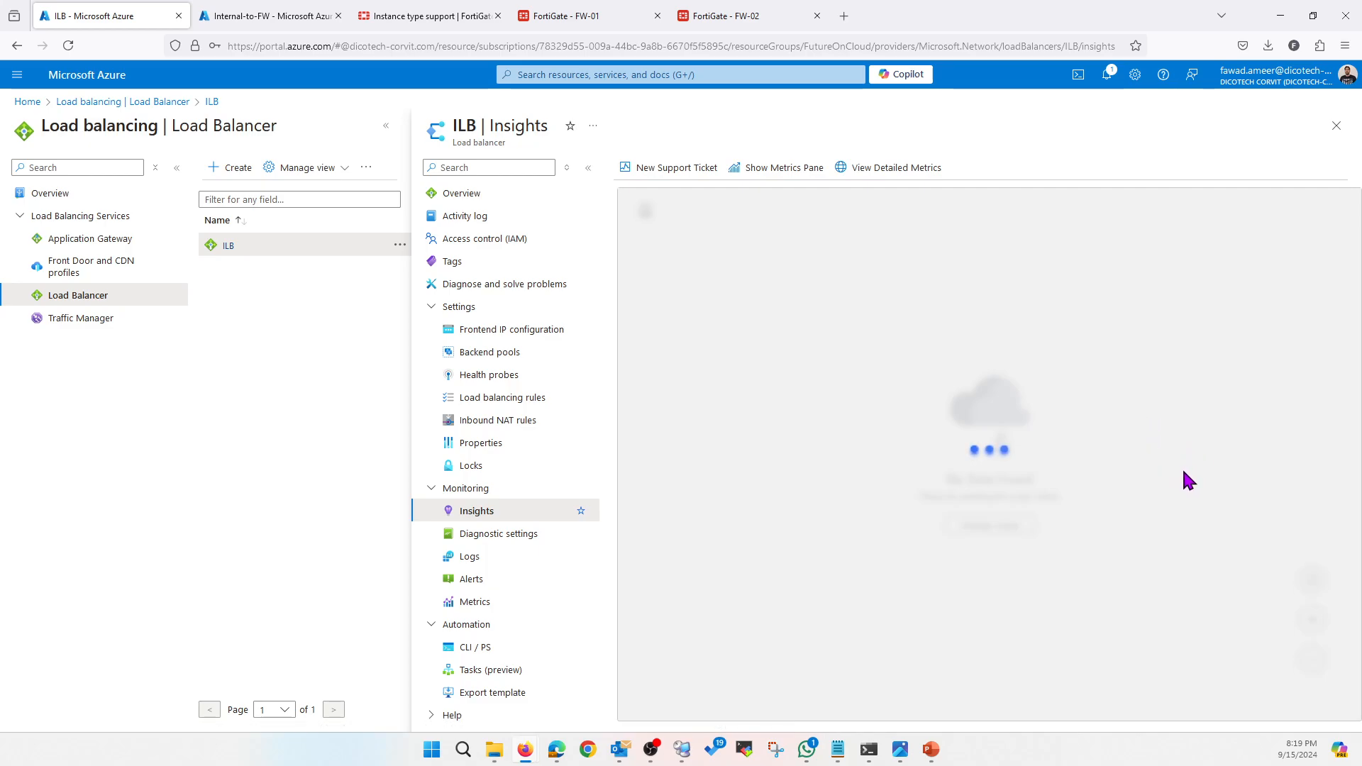
{"action": "mouse_move", "coordinate": [1184, 512]}
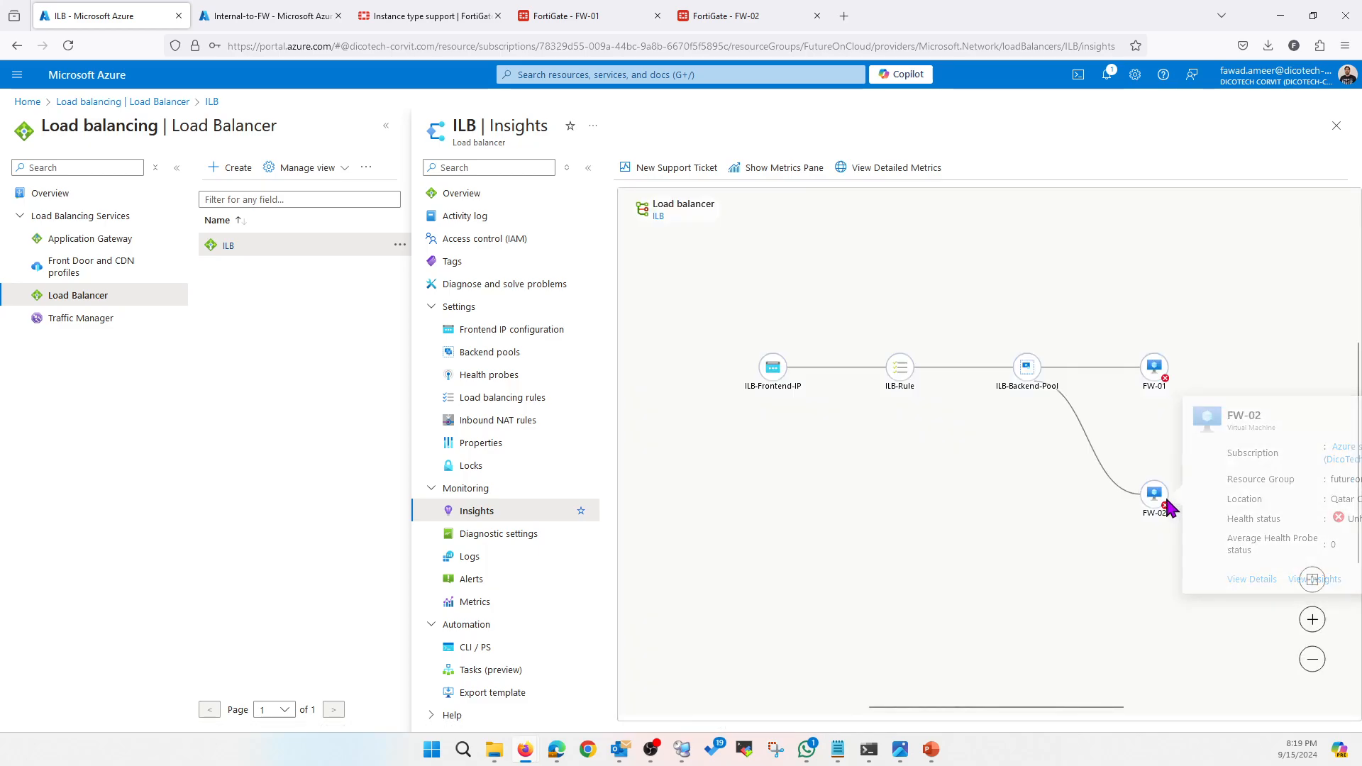
{"action": "left_click", "coordinate": [682, 749]}
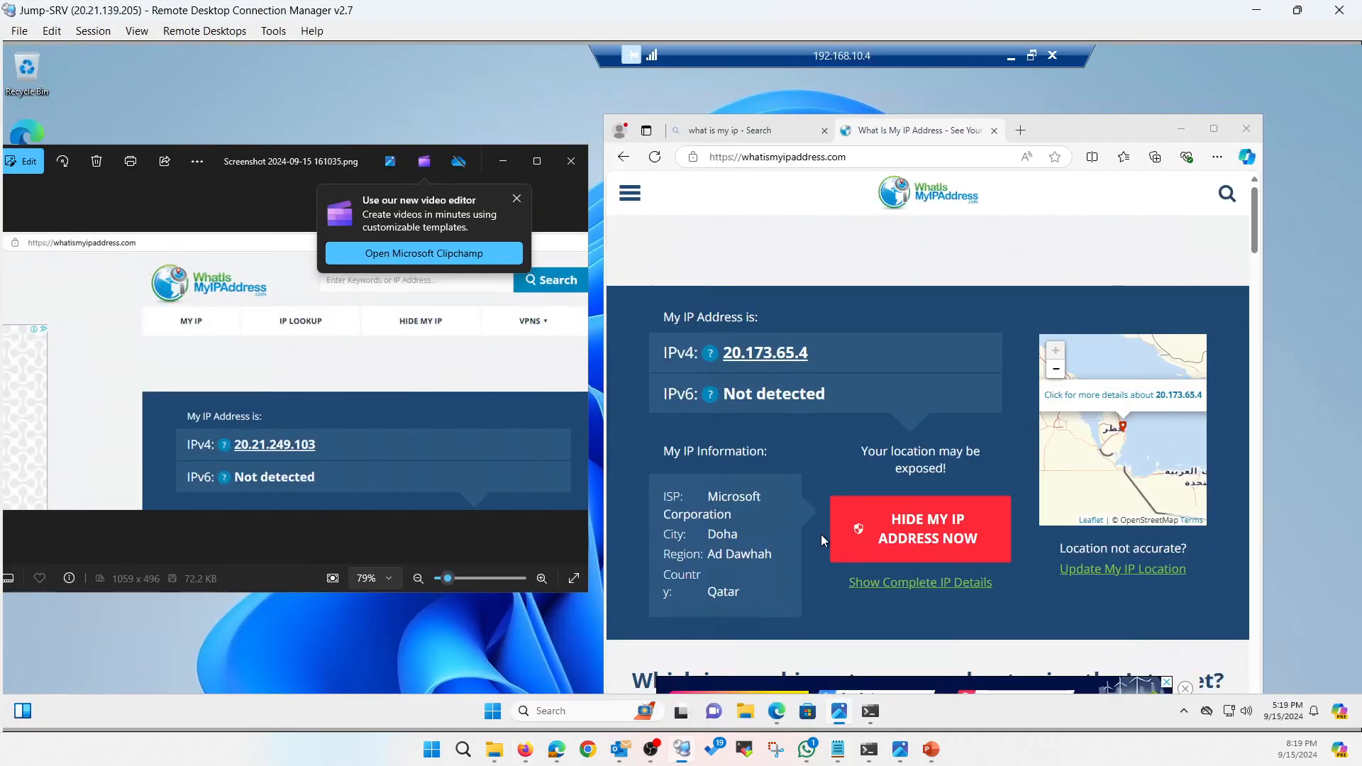
Rerun tracert -d -w 1000 8.8.8.8 and confirm the first hop is 10.0.20.5
{"action": "left_click", "coordinate": [863, 711]}
{"action": "key", "text": "Up"}
{"action": "key", "text": "Return"}
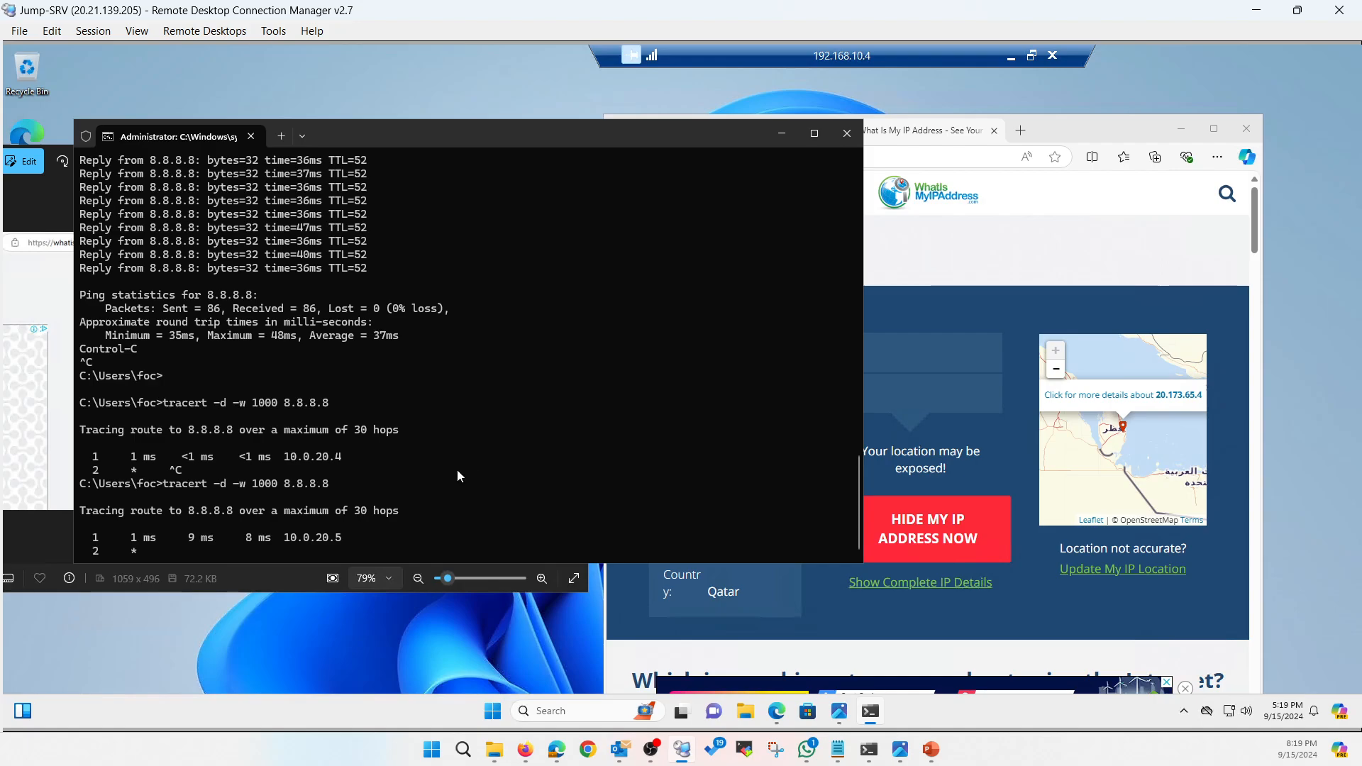
{"action": "mouse_move", "coordinate": [345, 537]}
{"action": "left_mouse_down"}
{"action": "mouse_move", "coordinate": [307, 539]}
{"action": "mouse_move", "coordinate": [343, 525]}
{"action": "mouse_move", "coordinate": [272, 518]}
{"action": "left_mouse_up"}
{"action": "key", "text": "ctrl+c"}
{"action": "key", "text": "ctrl+c"}
Run a continuous ping to 8.8.8.8, repeat the traceroute, then minimize RDCMan
{"action": "type", "text": "ping 8.8.8.8 -t"}
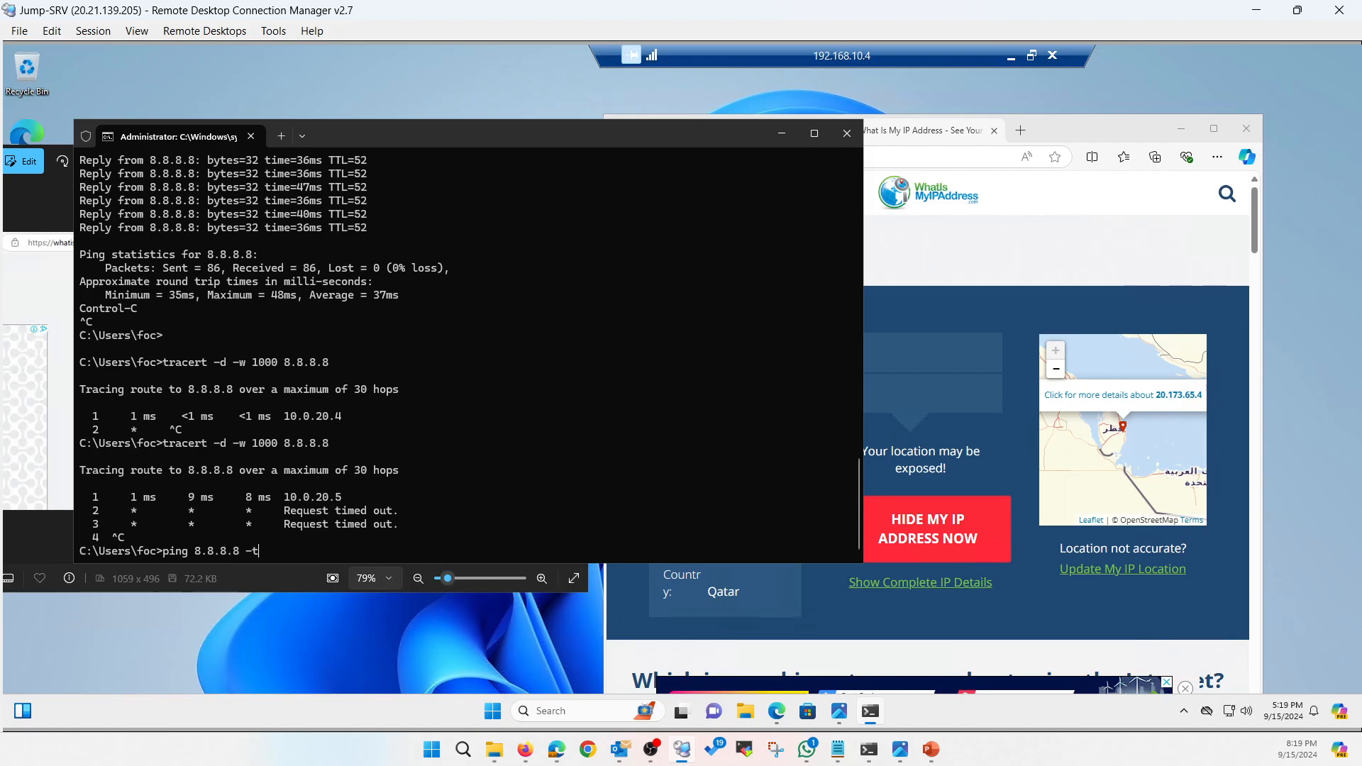
{"action": "key", "text": "Return"}
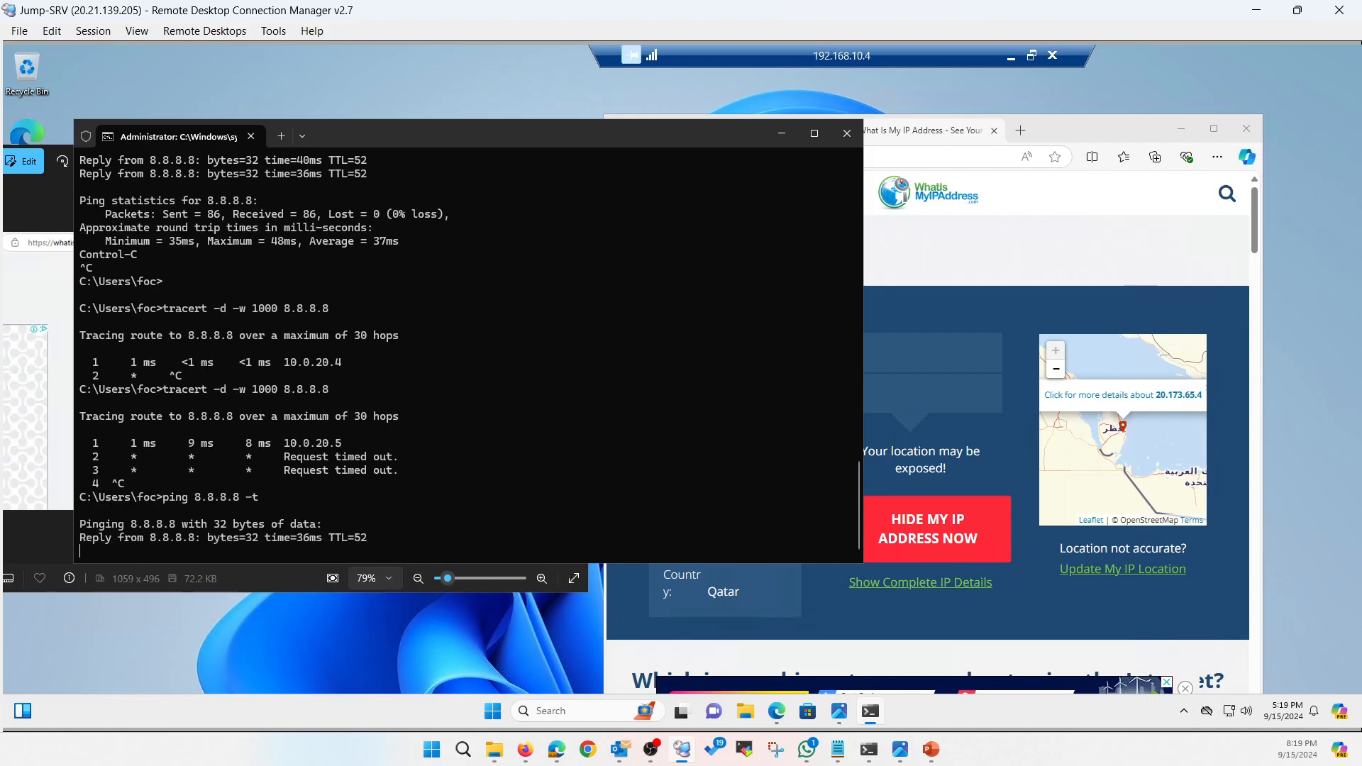
{"action": "key", "text": "ctrl+c"}
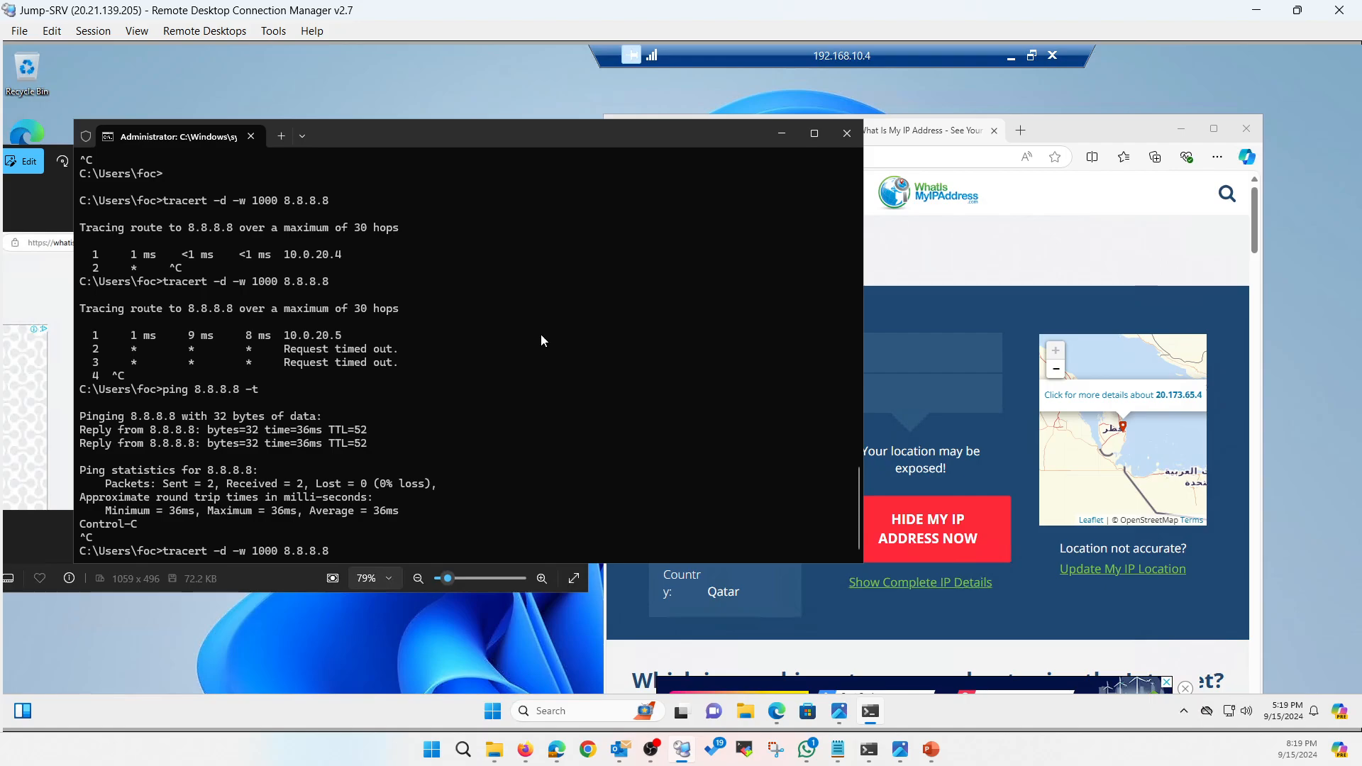
{"action": "key", "text": "Return"}
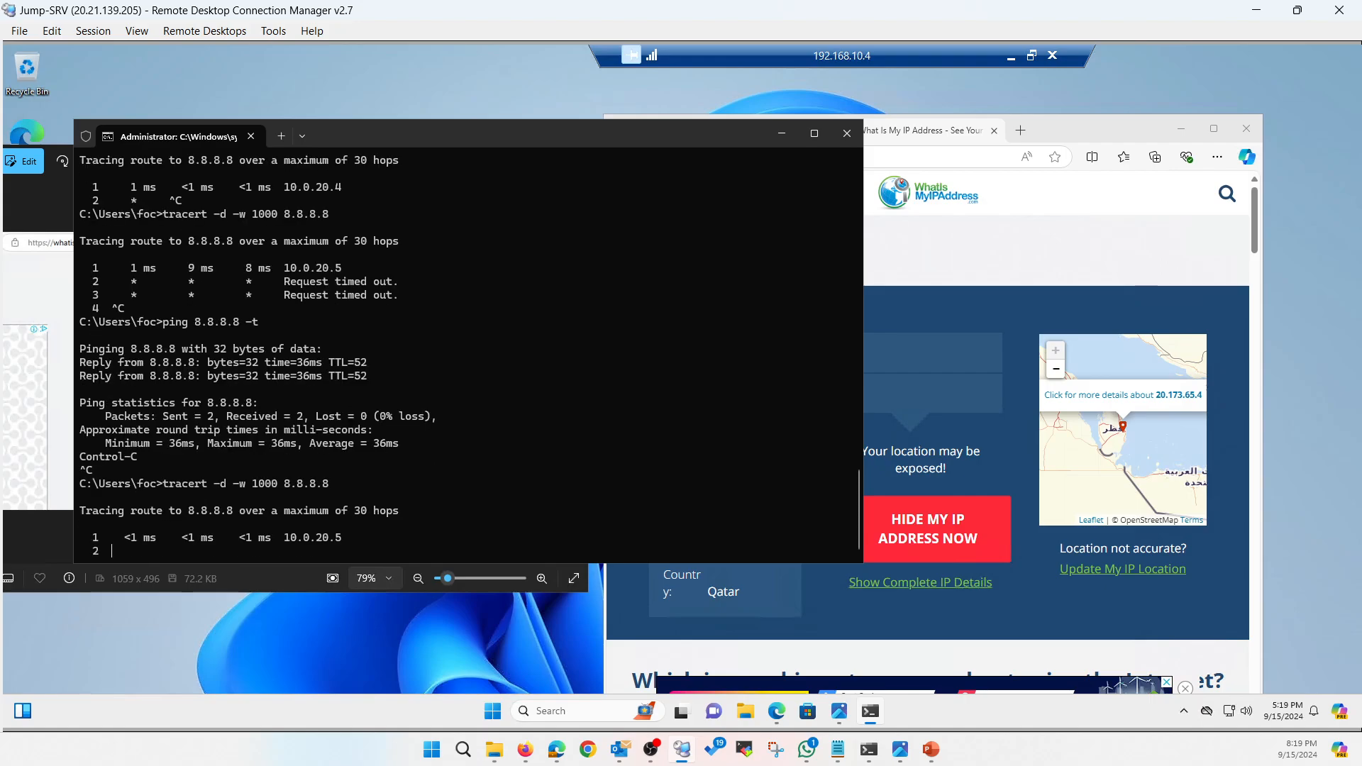
{"action": "key", "text": "ctrl+c"}
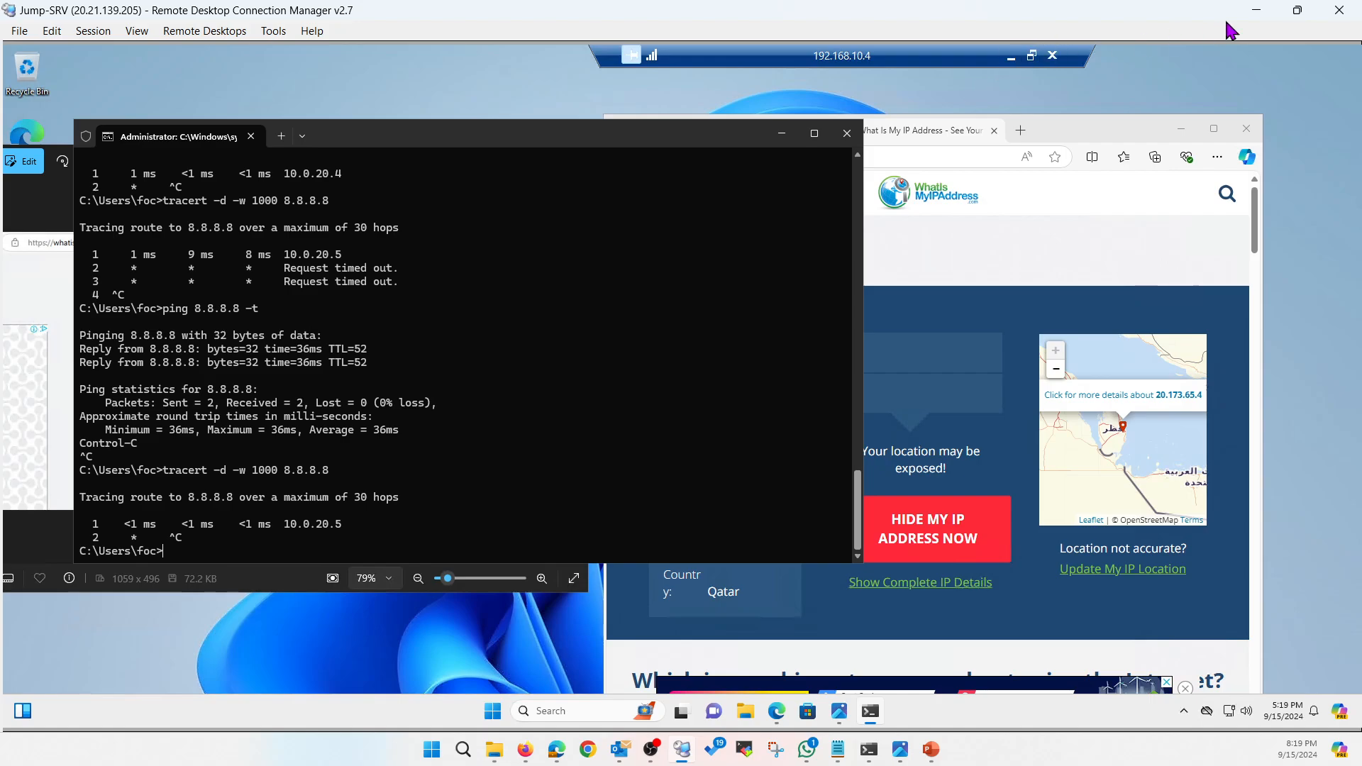
{"action": "left_click", "coordinate": [1256, 10]}
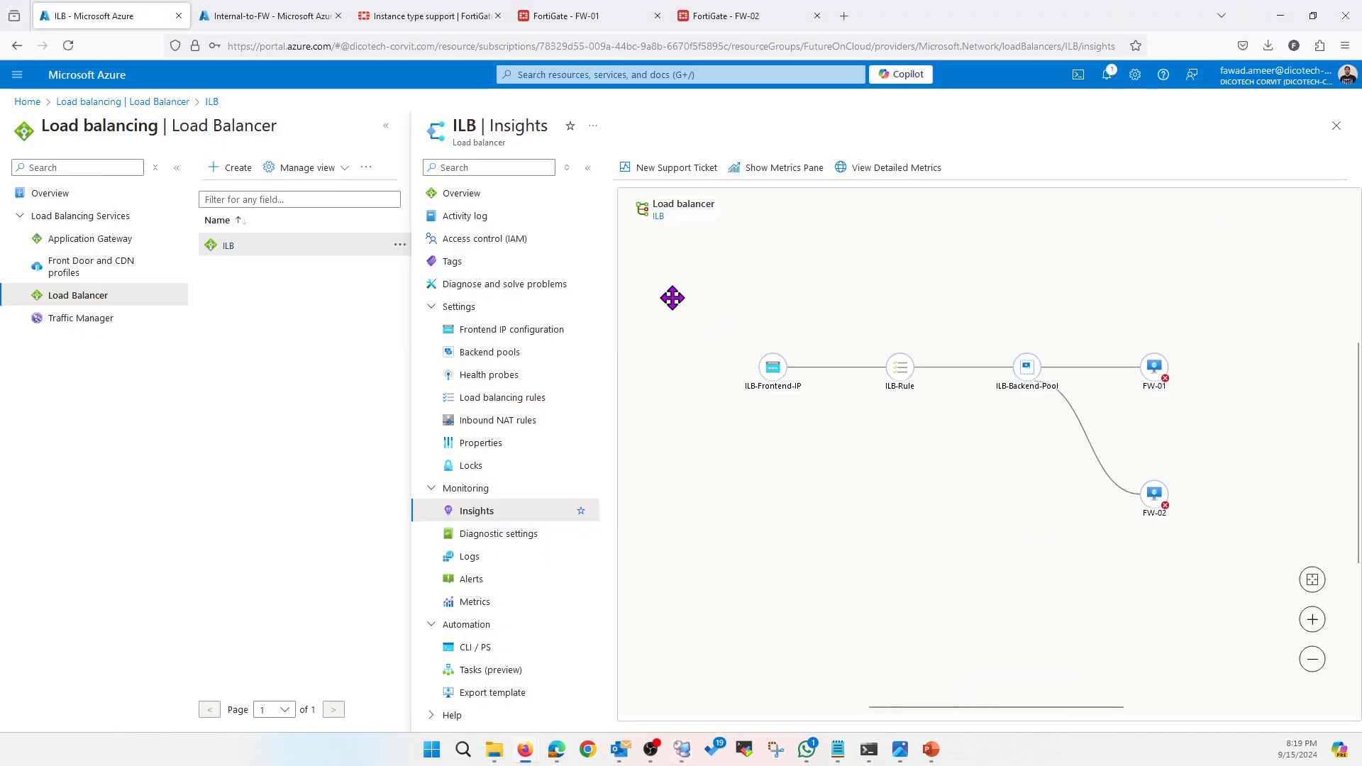
Check the FW-02 interfaces and FW-01 static routes tabs, then return to ILB Insights
{"action": "left_click", "coordinate": [723, 17]}
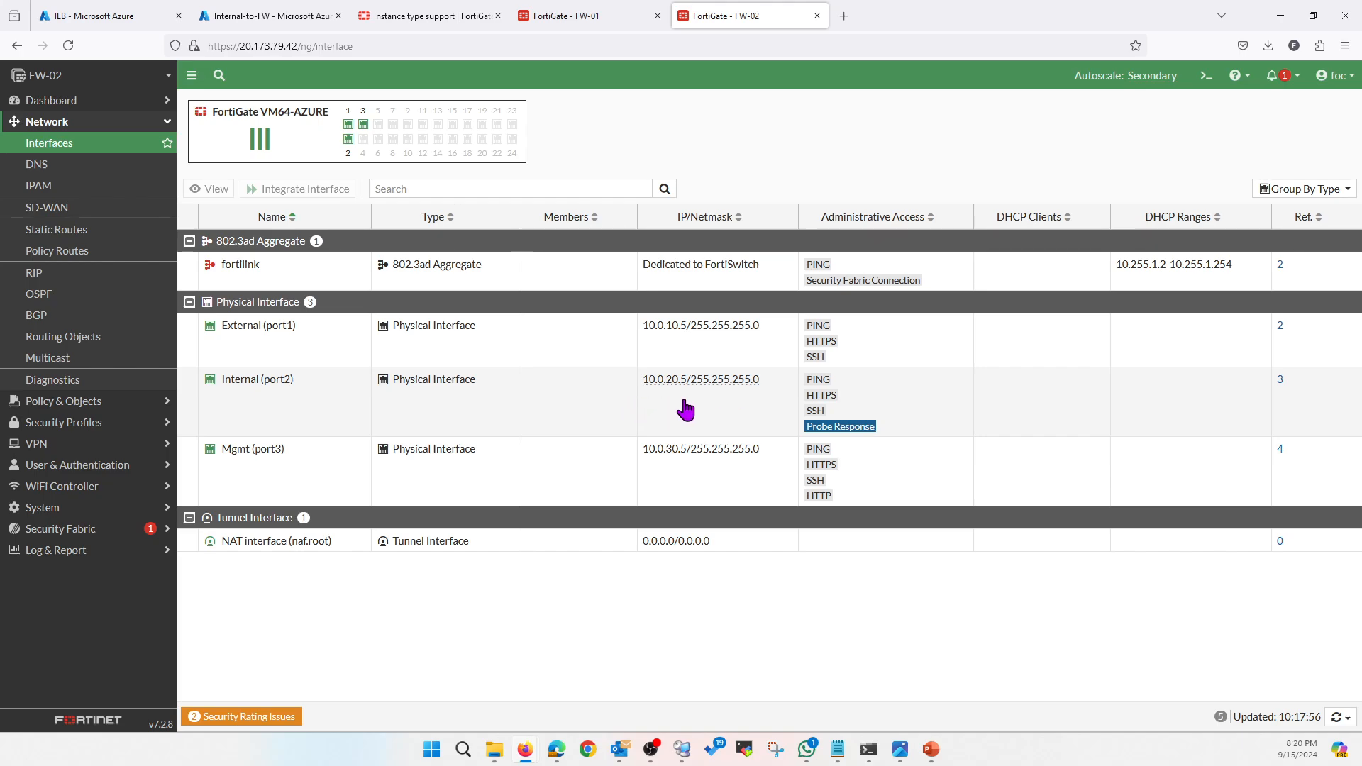
{"action": "left_click", "coordinate": [592, 22]}
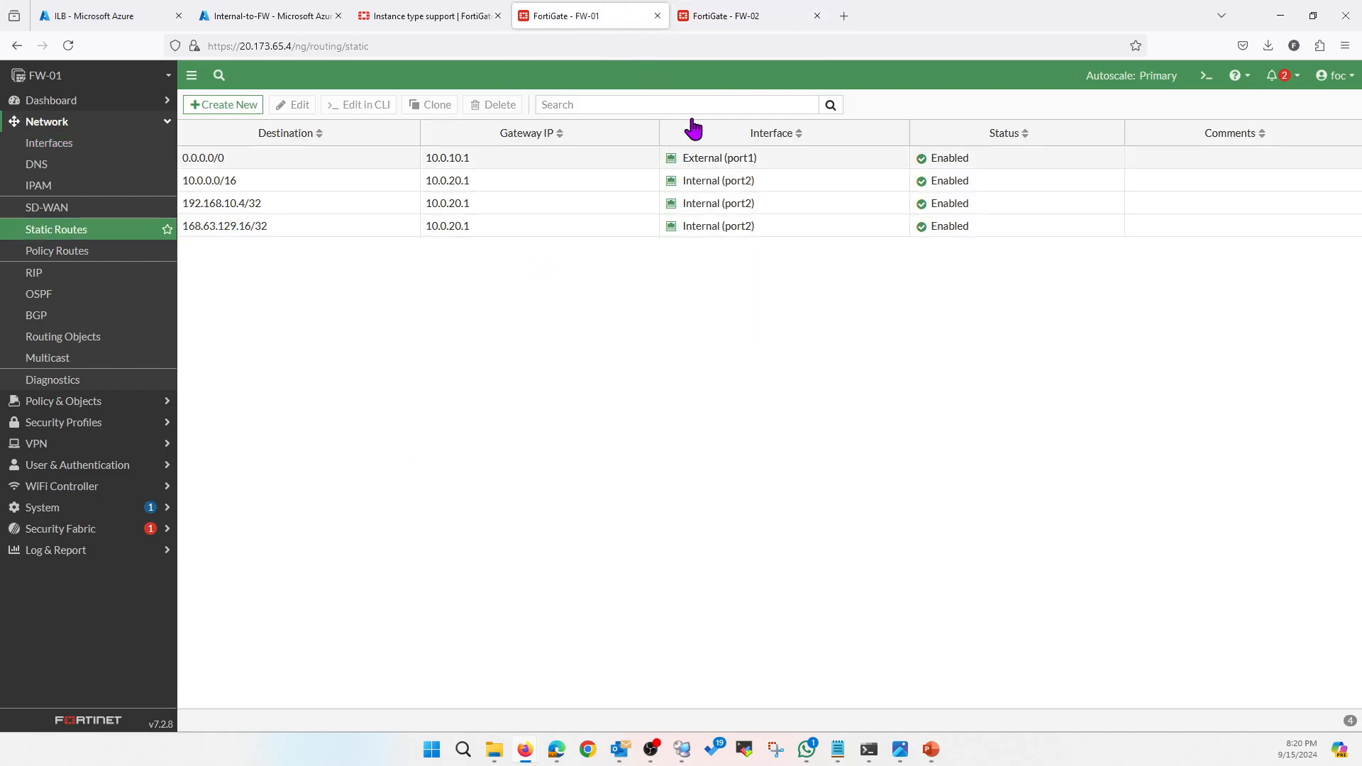
{"action": "left_click", "coordinate": [733, 21]}
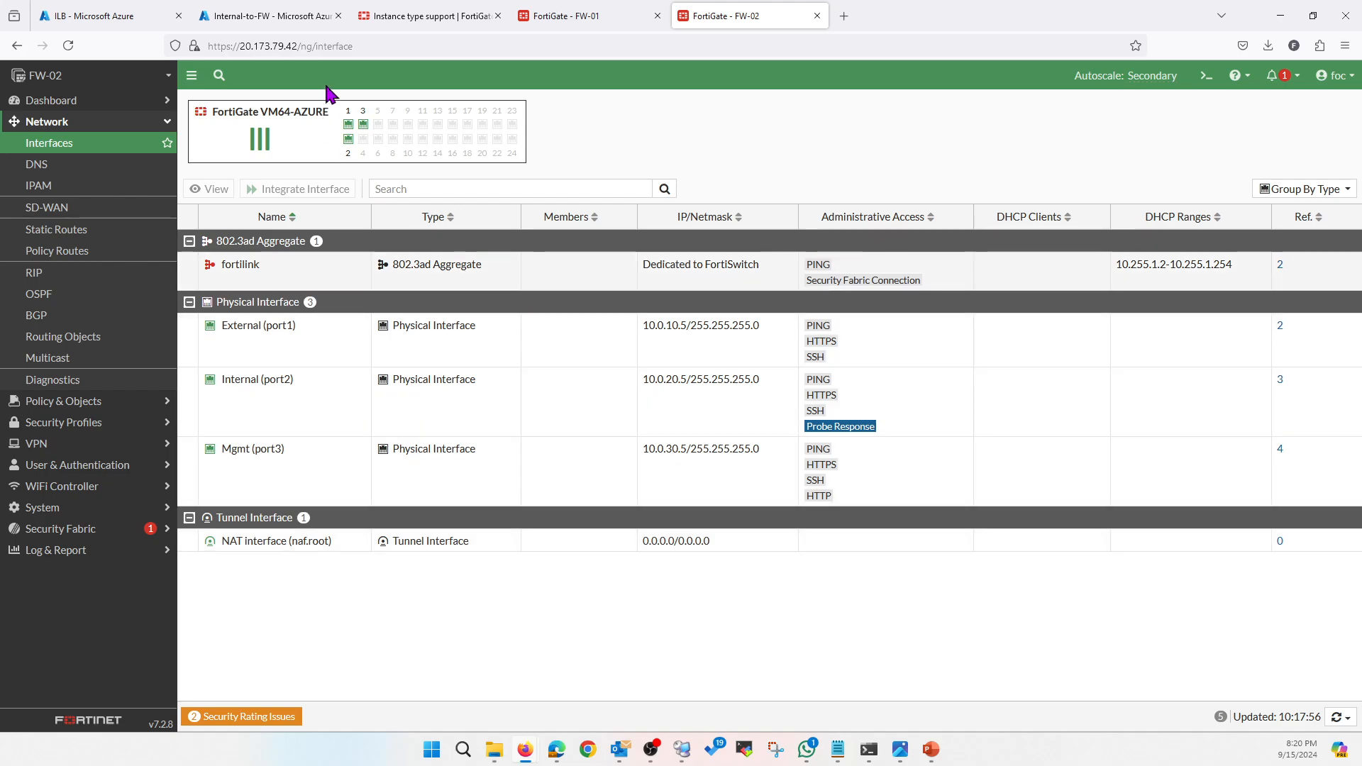
{"action": "left_click", "coordinate": [150, 17]}
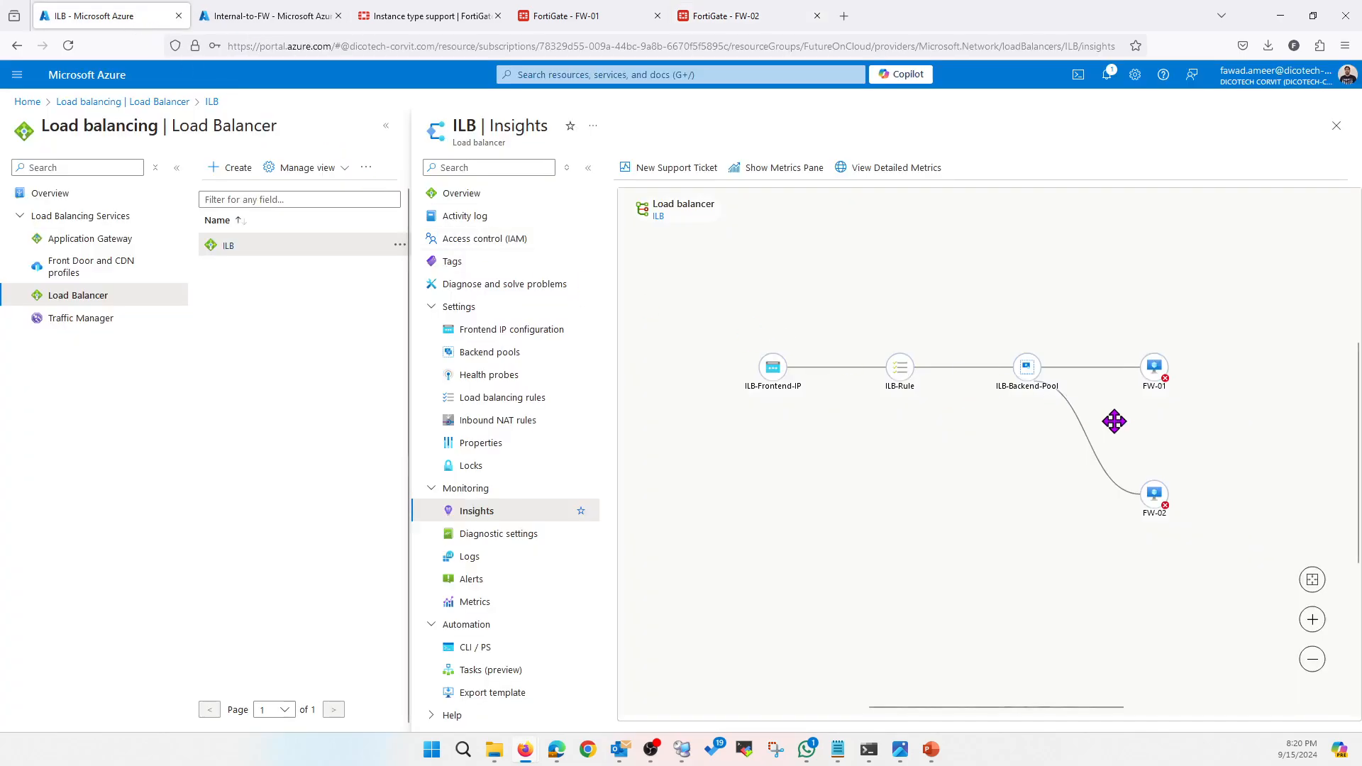
Reload ILB Insights and check FW-02's health status, reported as Unhealthy
{"action": "left_click", "coordinate": [1161, 508]}
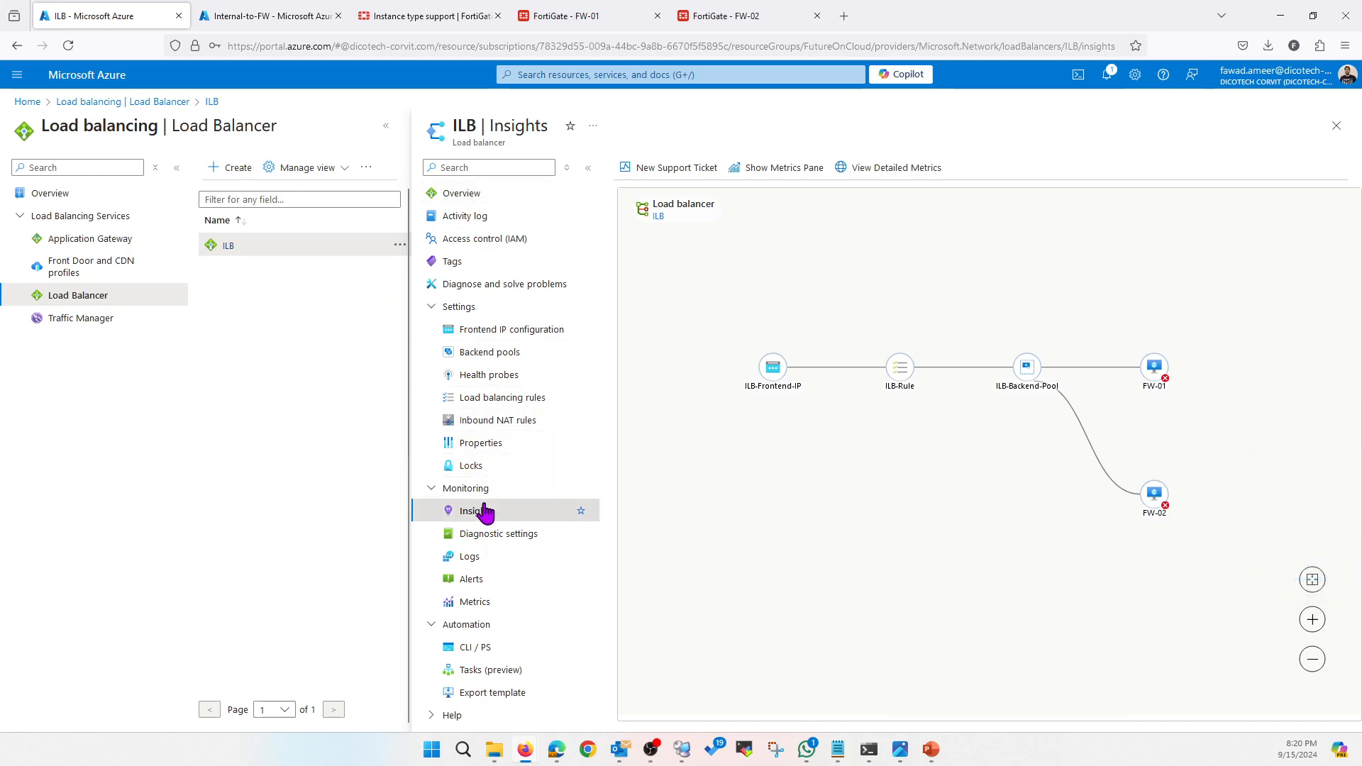
{"action": "left_click", "coordinate": [477, 467]}
{"action": "left_click", "coordinate": [490, 520]}
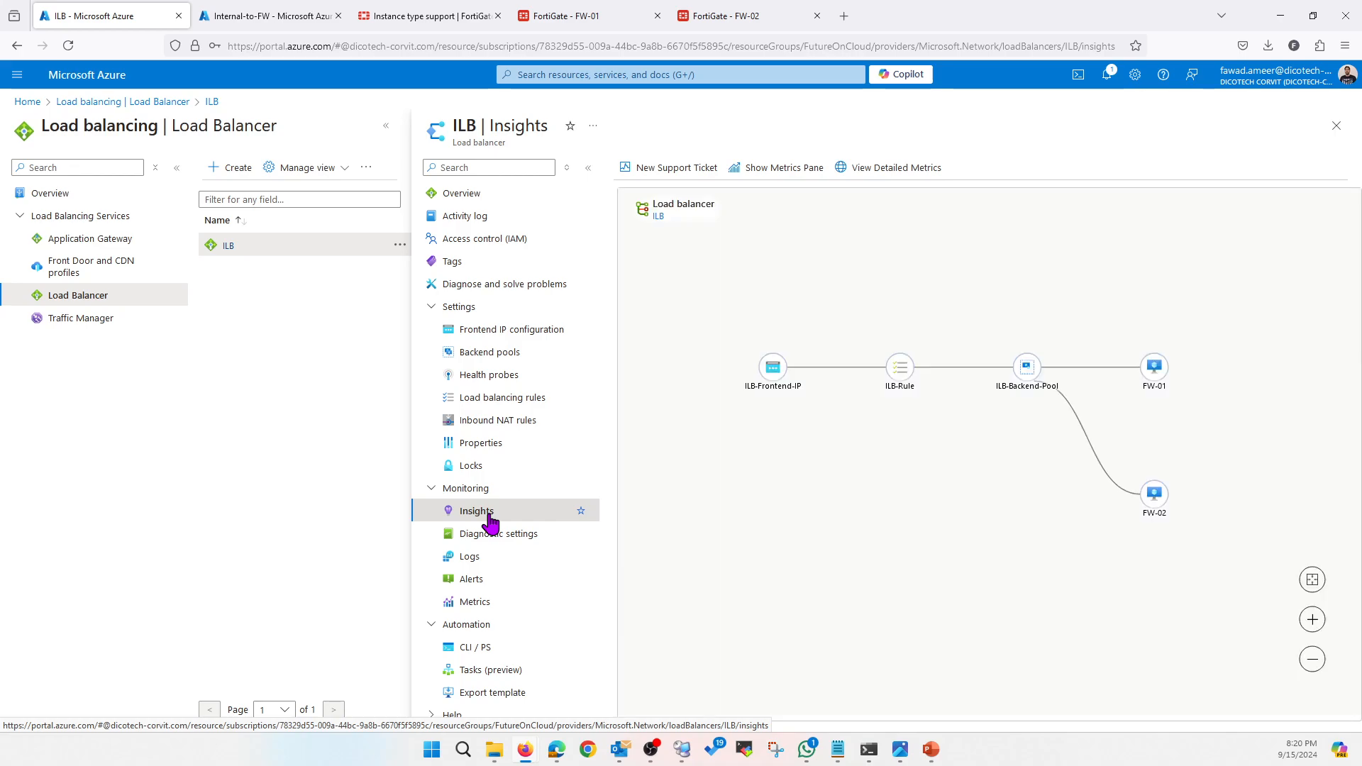
{"action": "left_click", "coordinate": [1154, 495]}
{"action": "left_click", "coordinate": [68, 45]}
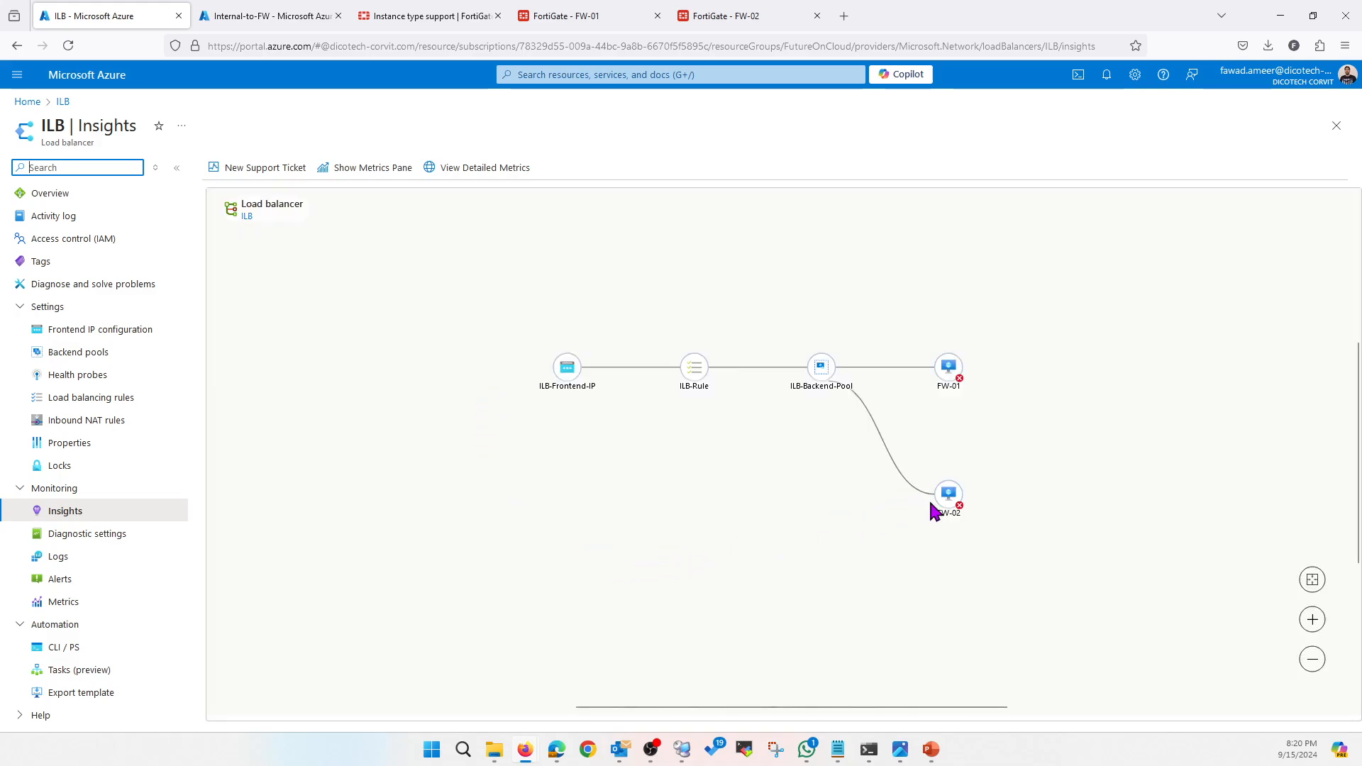
{"action": "mouse_move", "coordinate": [951, 505]}
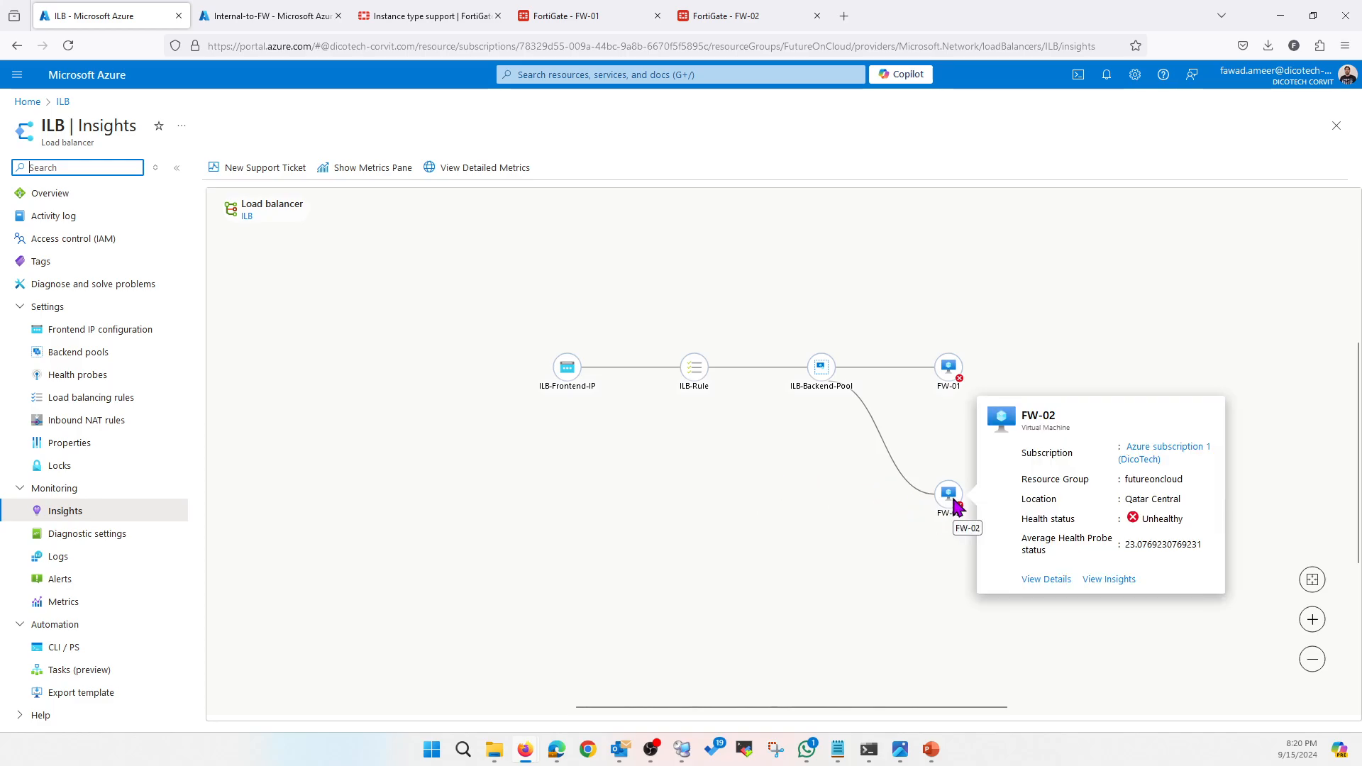
{"action": "left_click", "coordinate": [566, 19]}
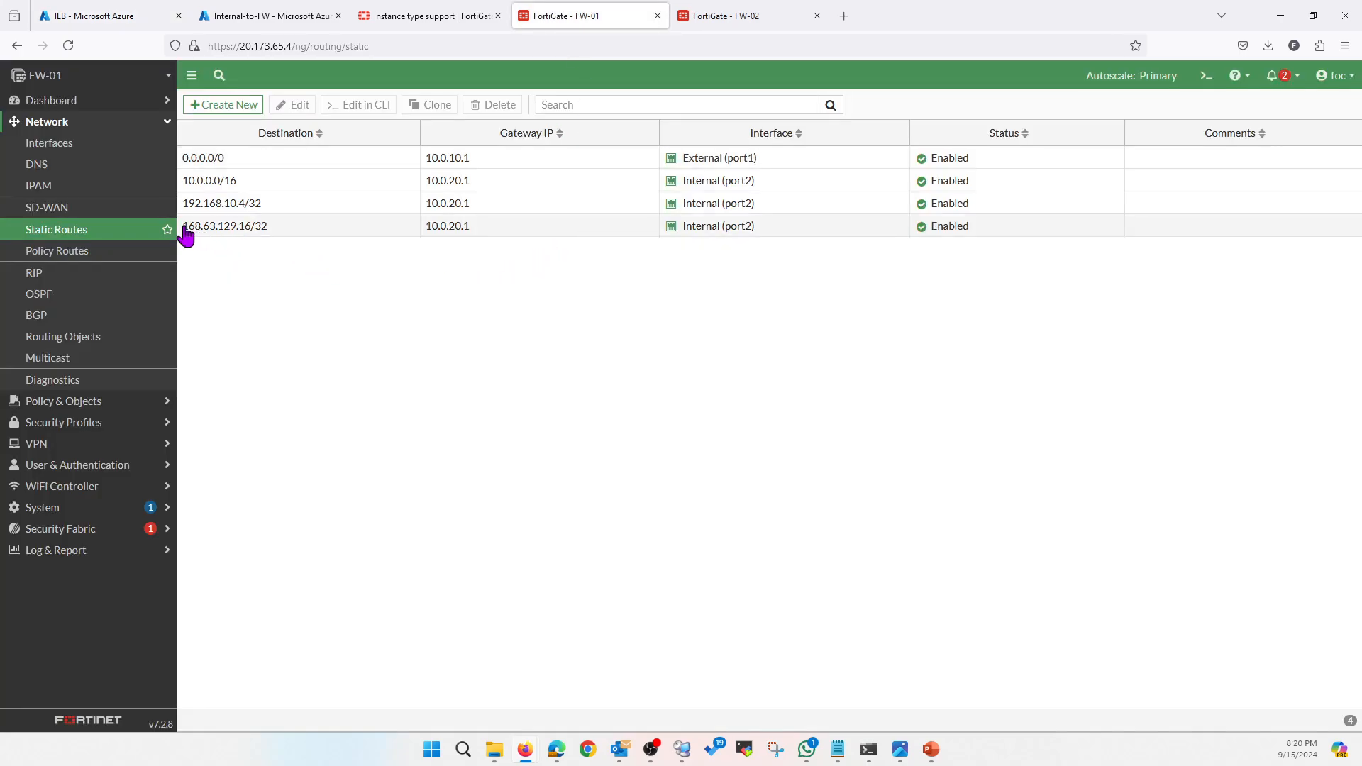
Confirm FW-01's 168.63.129.16/32 route and that Internal (port2) allows Probe Response
{"action": "left_click_drag", "start_coordinate": [183, 227], "coordinate": [278, 248]}
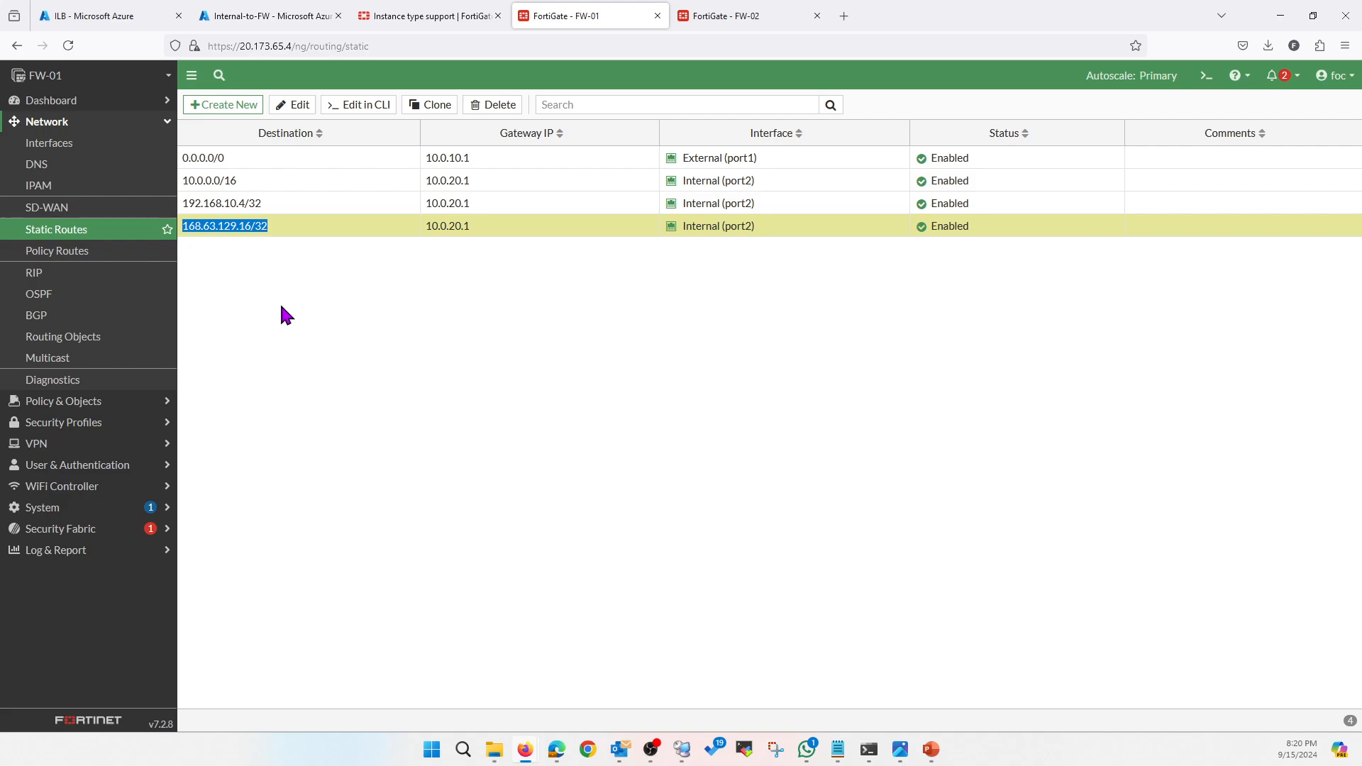
{"action": "left_click", "coordinate": [70, 144]}
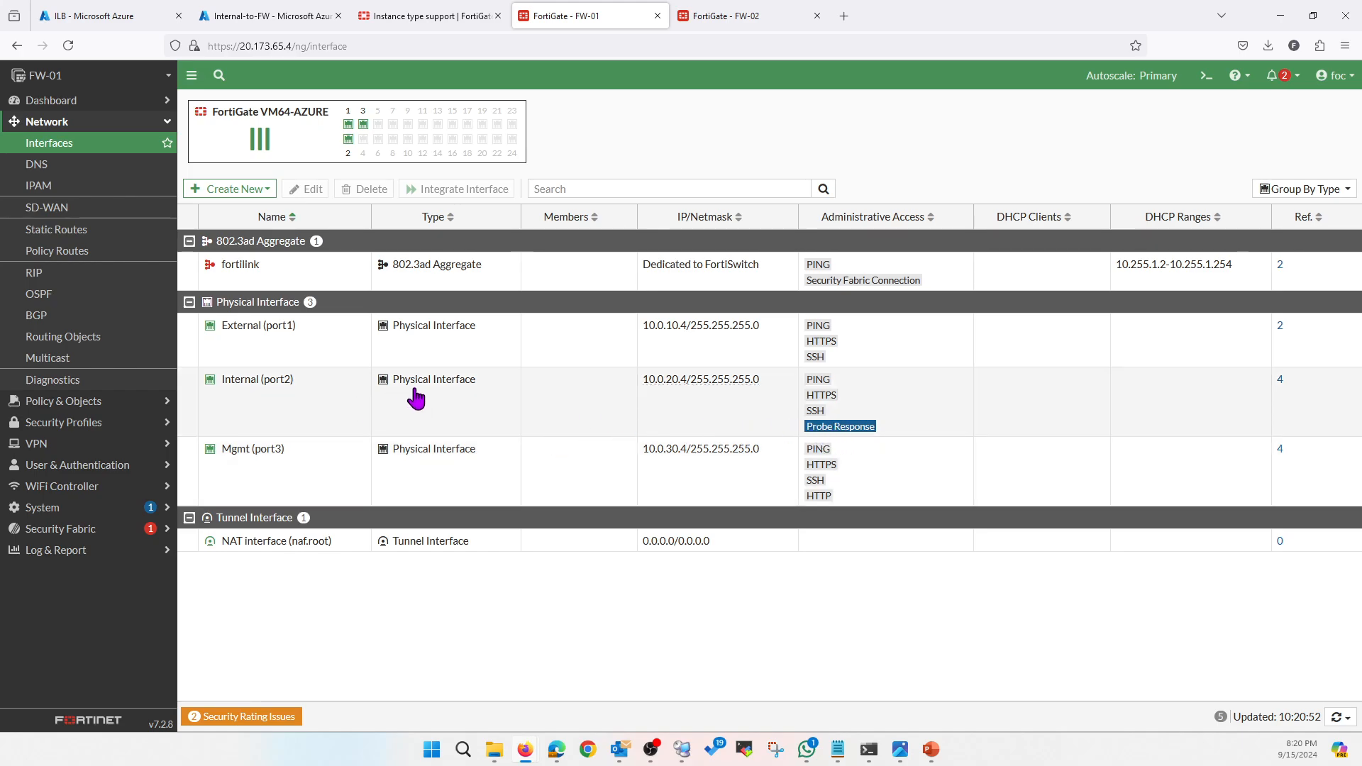
{"action": "left_click", "coordinate": [104, 16]}
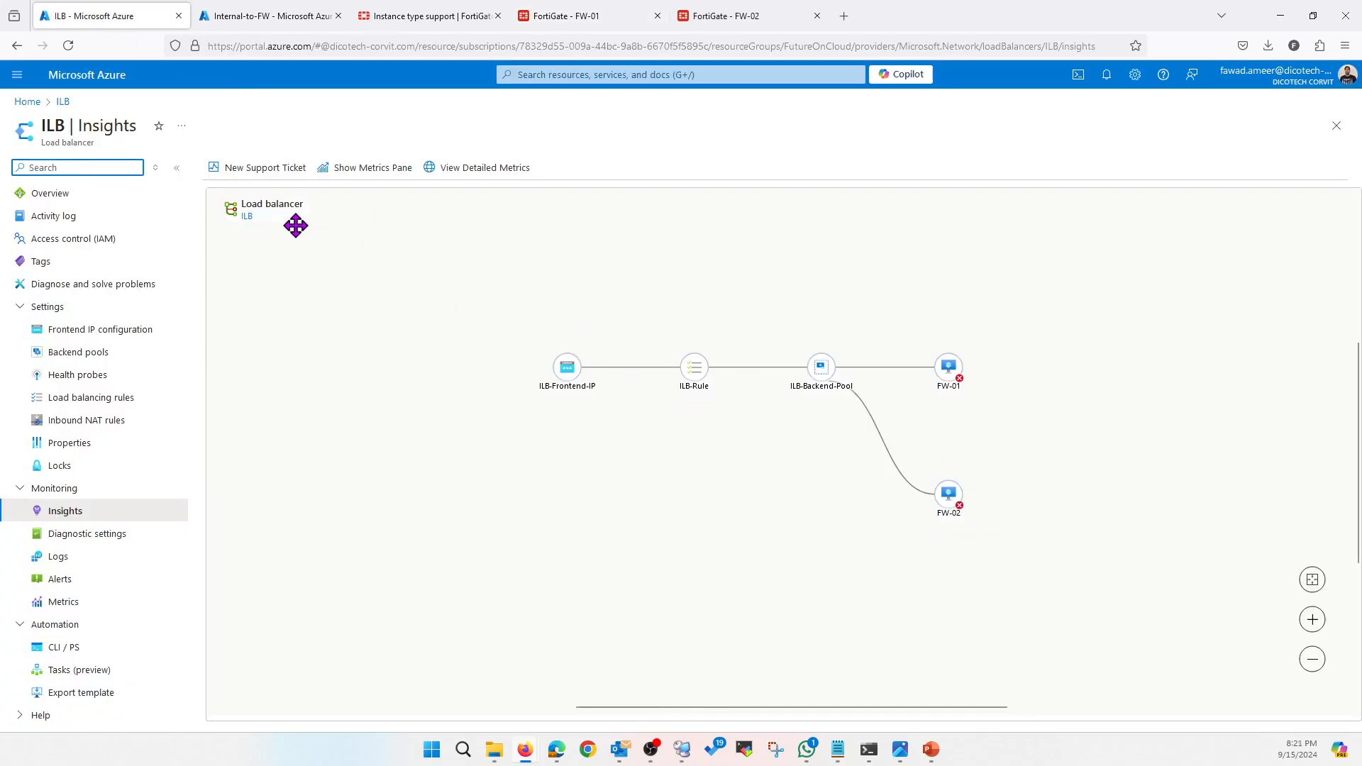
{"action": "left_click", "coordinate": [69, 46]}
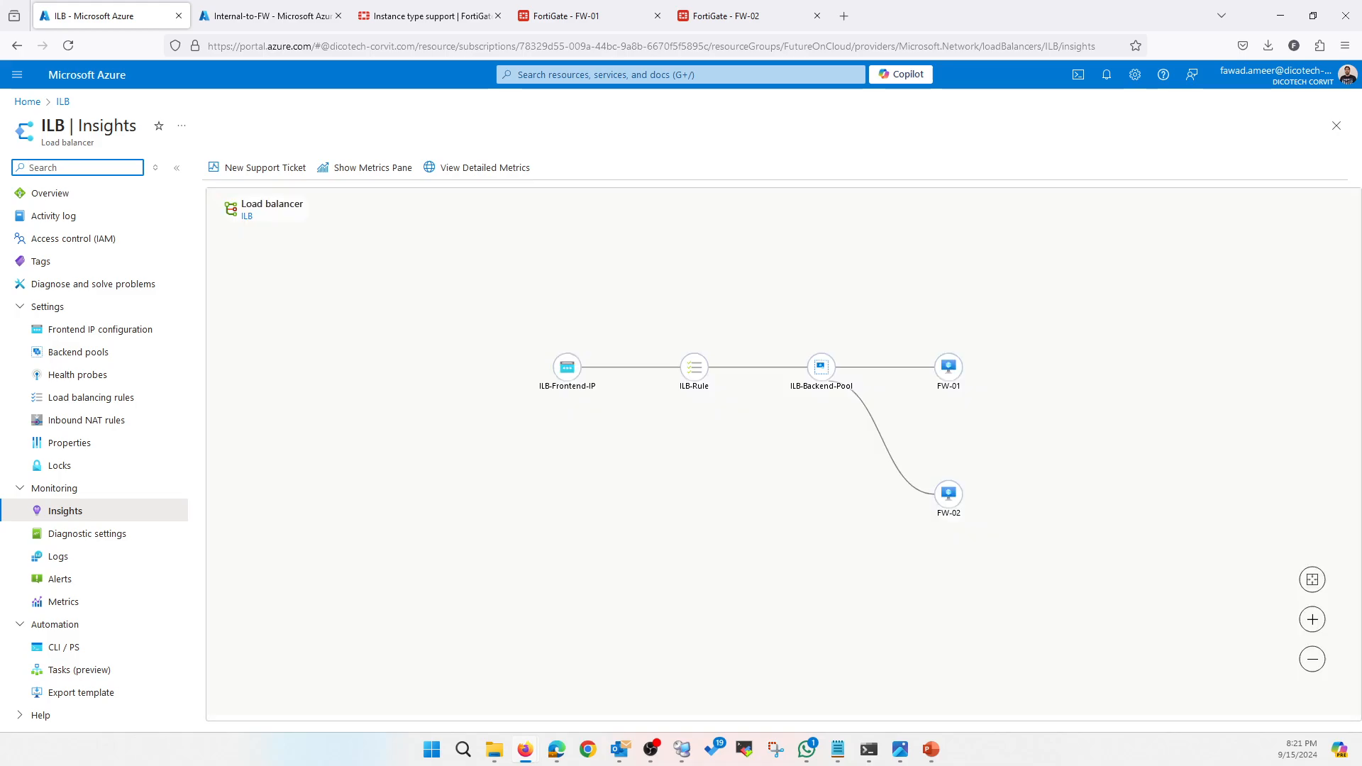
{"action": "mouse_move", "coordinate": [935, 749]}
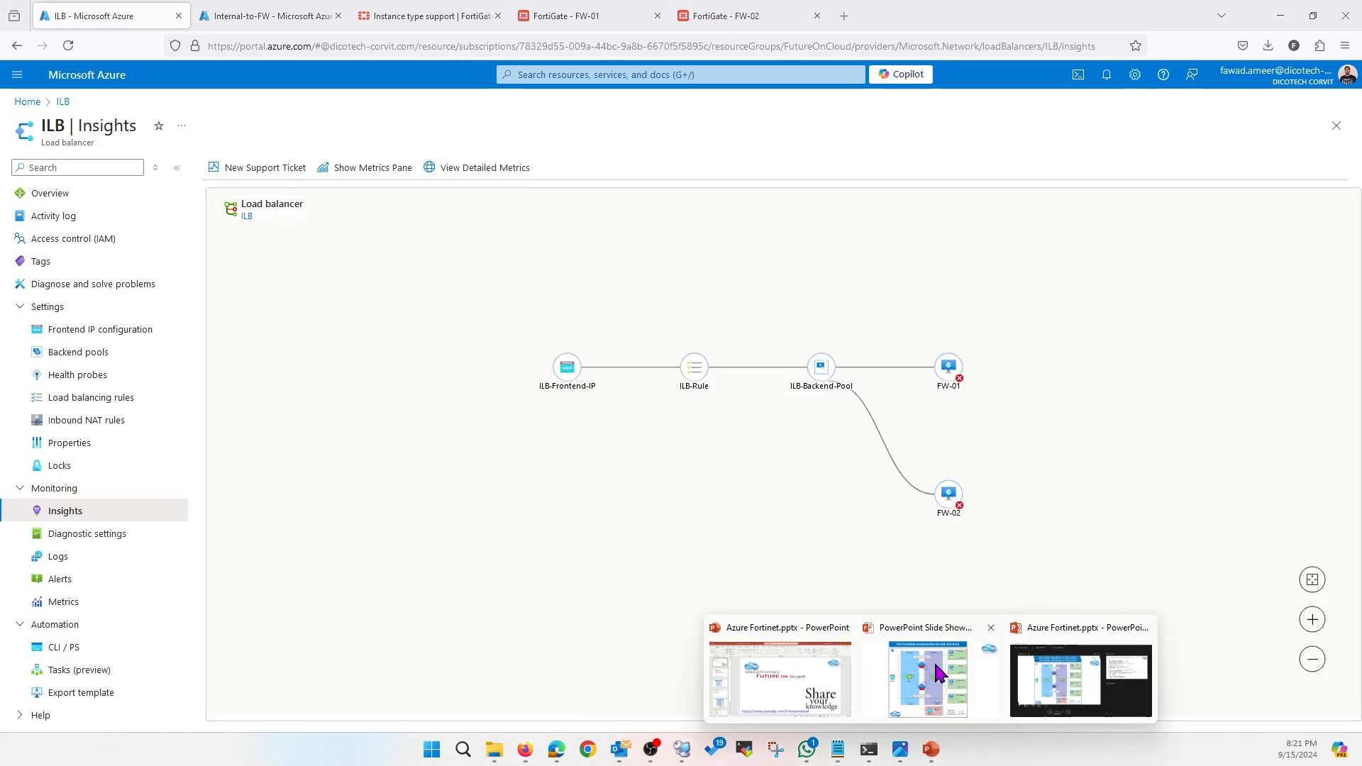
{"action": "left_click", "coordinate": [942, 683]}
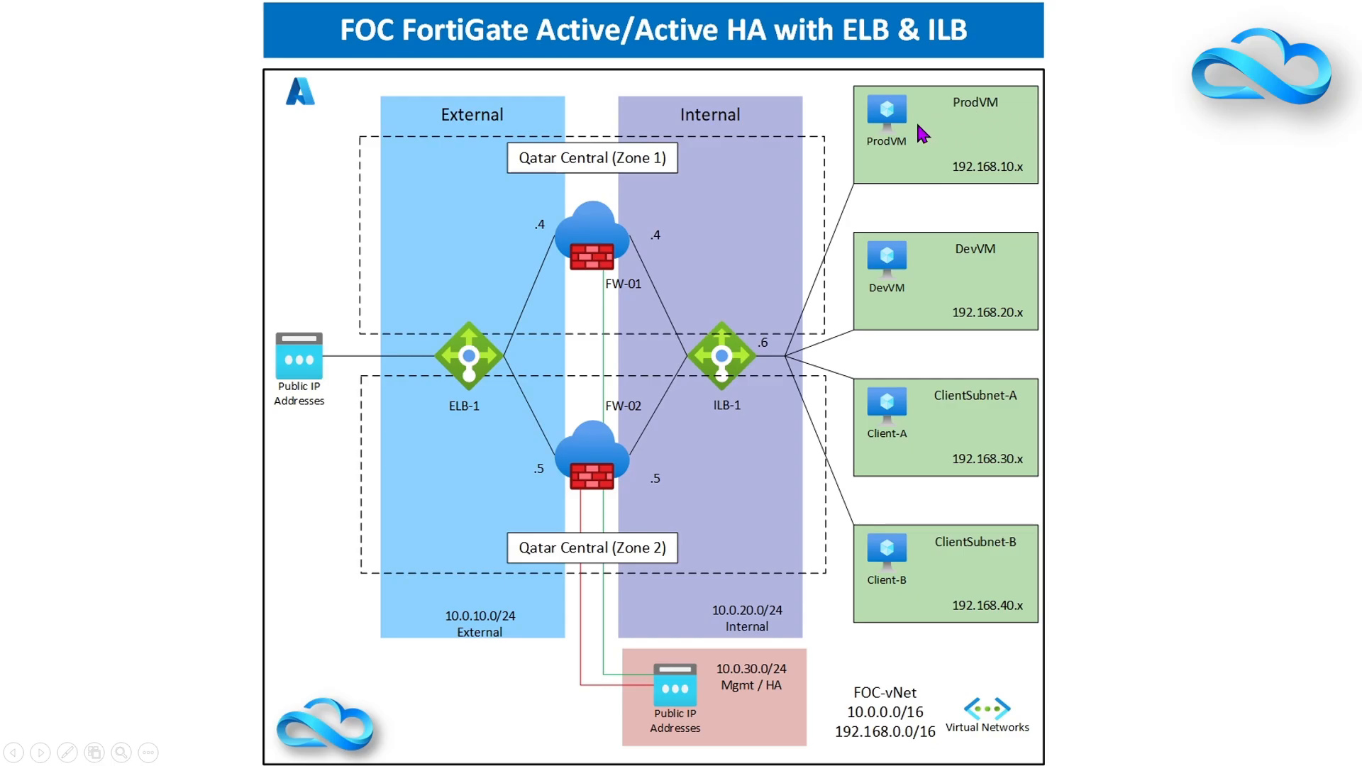
{"action": "key", "text": "alt+Tab"}
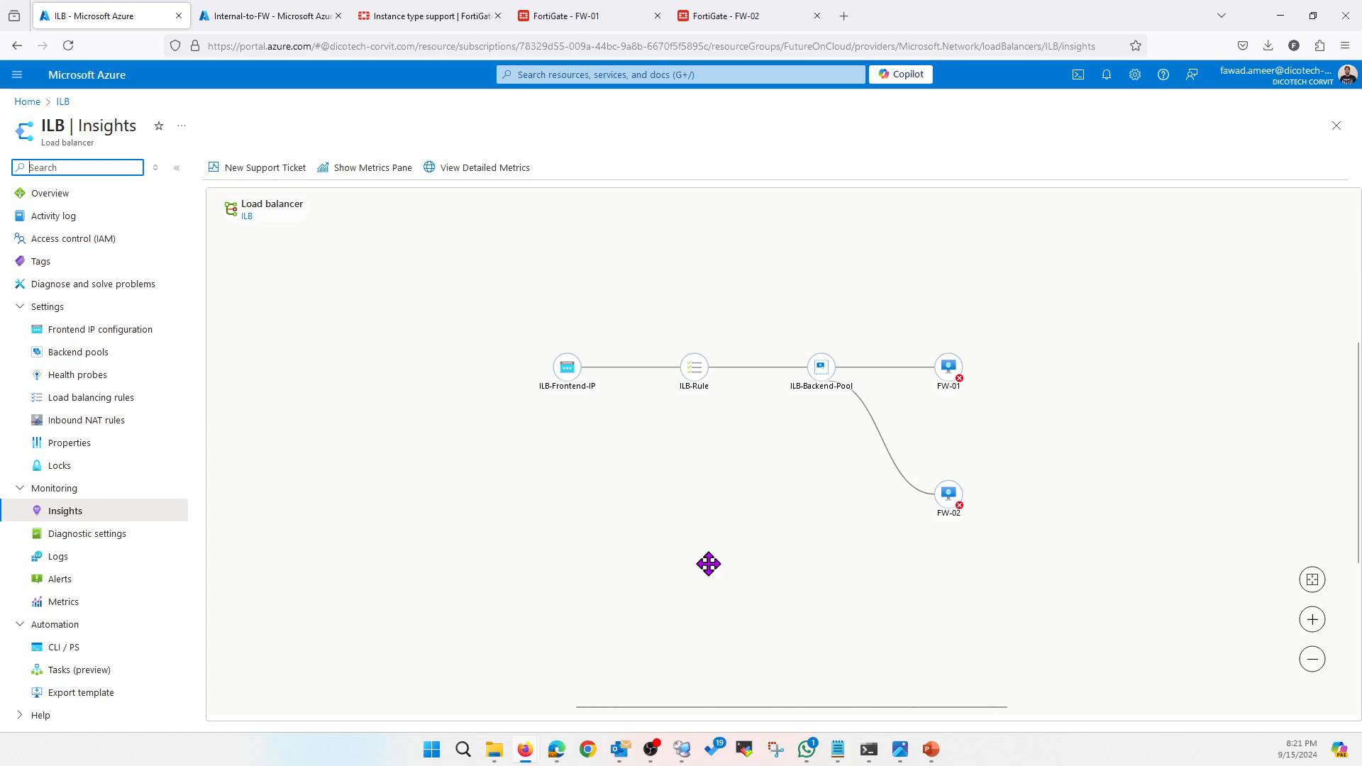
Refresh the IP lookup page in Edge on the jump host
{"action": "left_click", "coordinate": [682, 749]}
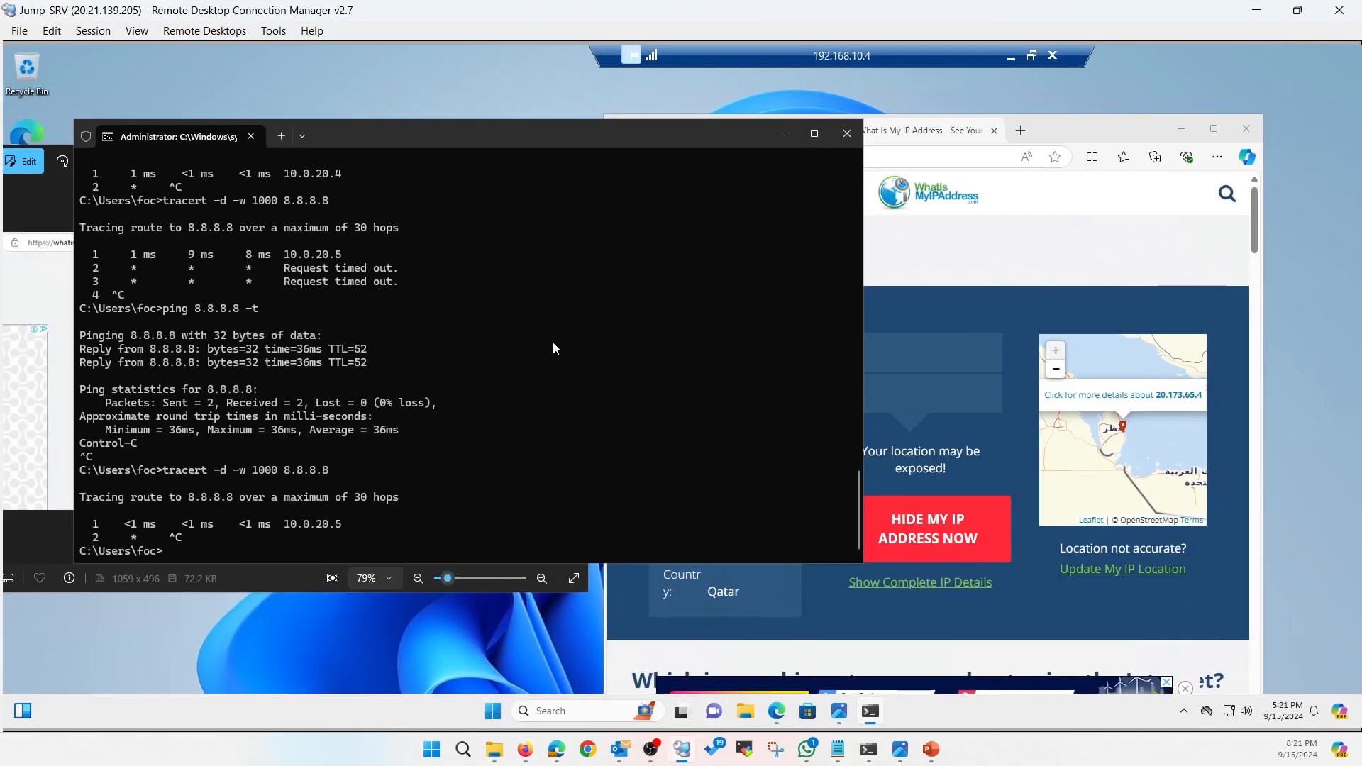
{"action": "left_click", "coordinate": [1094, 127]}
{"action": "left_click", "coordinate": [656, 158]}
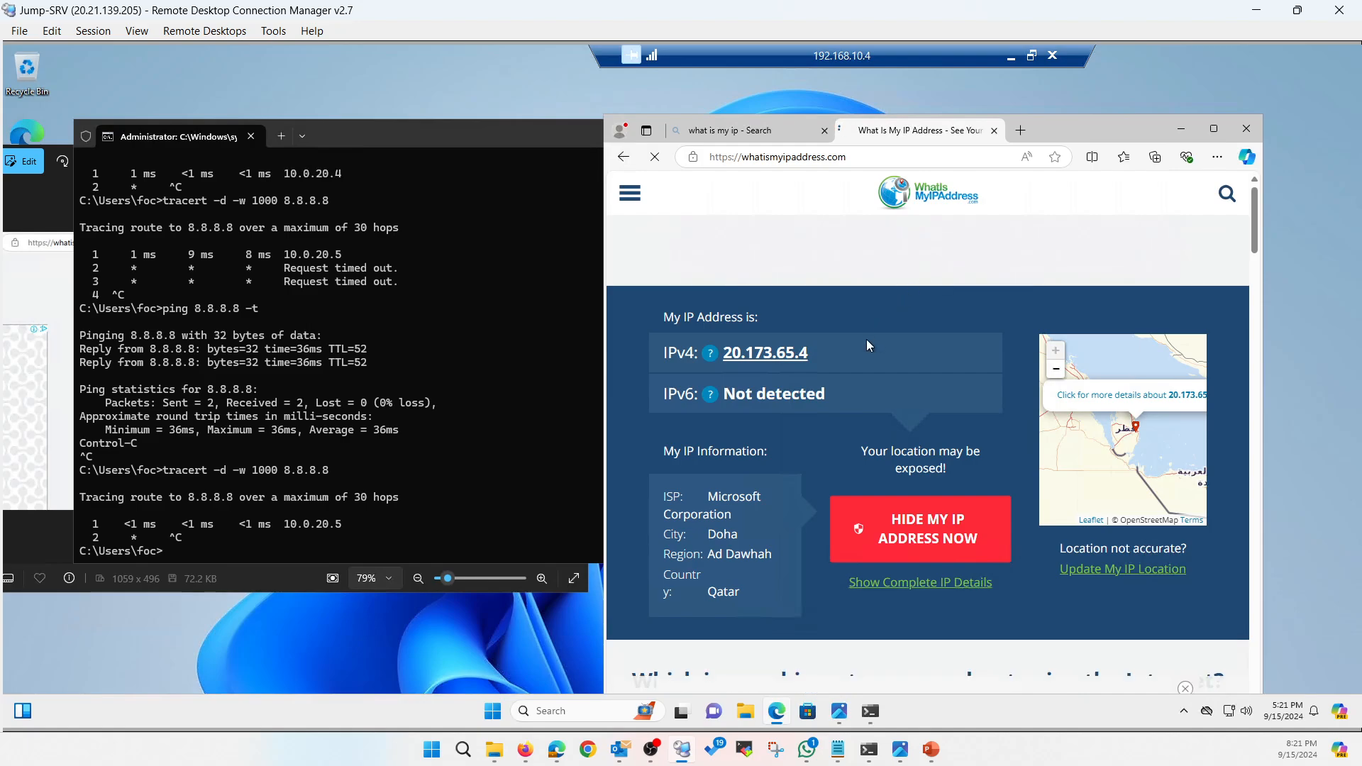
Run tracert -d -w 1000 8.8.8.8 via 10.0.20.5 and ping 8.8.8.8 -t, then minimize RDCMan
{"action": "left_click", "coordinate": [416, 457]}
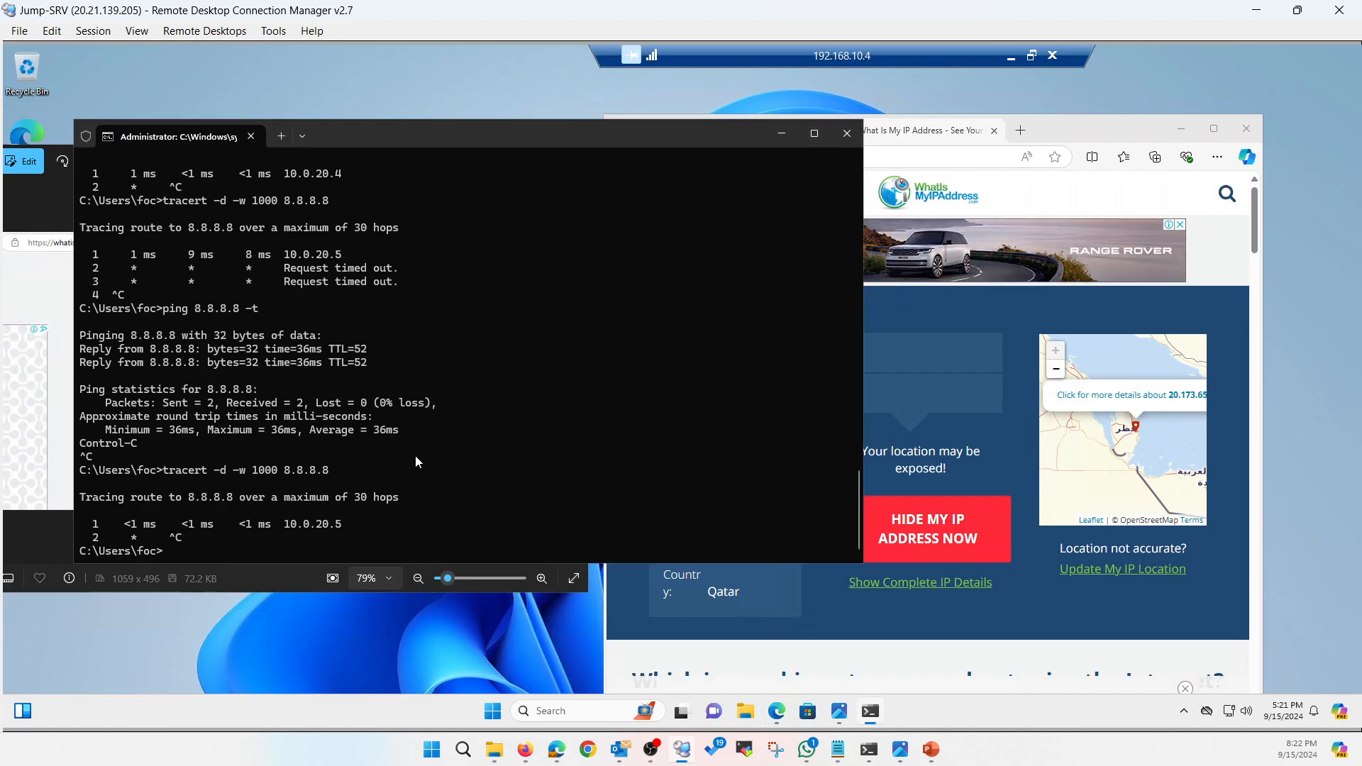
{"action": "key", "text": "Up"}
{"action": "key", "text": "Return"}
{"action": "key", "text": "ctrl+c"}
{"action": "key", "text": "Up"}
{"action": "key", "text": "Up"}
{"action": "key", "text": "Return"}
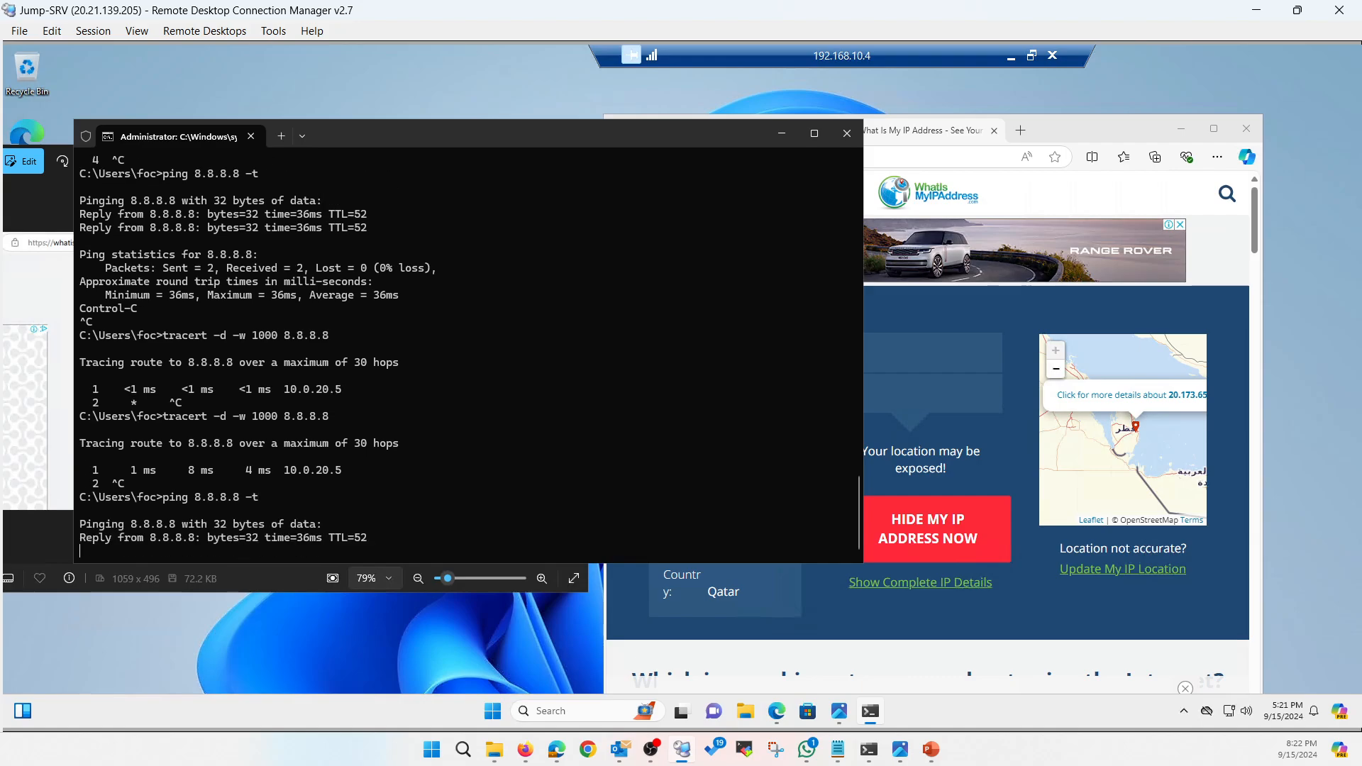
{"action": "key", "text": "ctrl+c"}
{"action": "left_click", "coordinate": [1070, 129]}
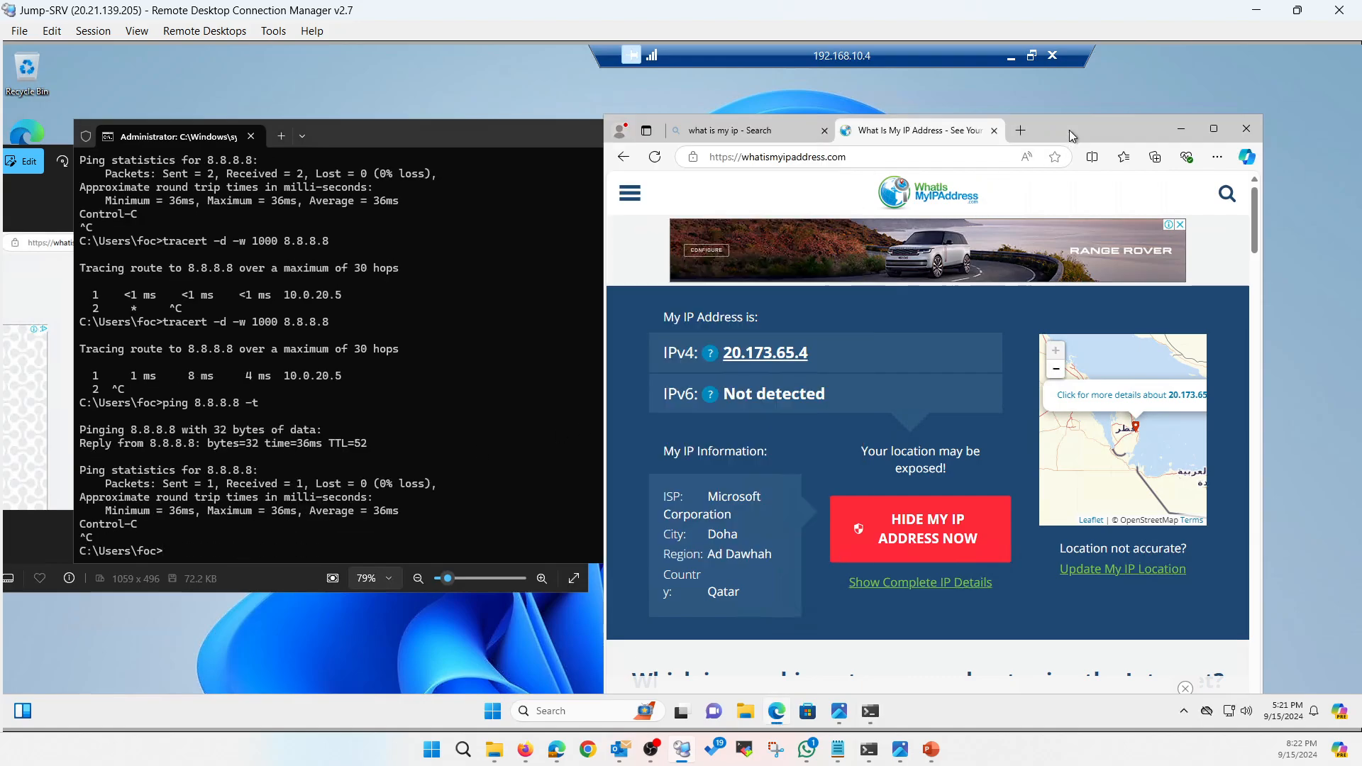
{"action": "left_click", "coordinate": [1256, 18]}
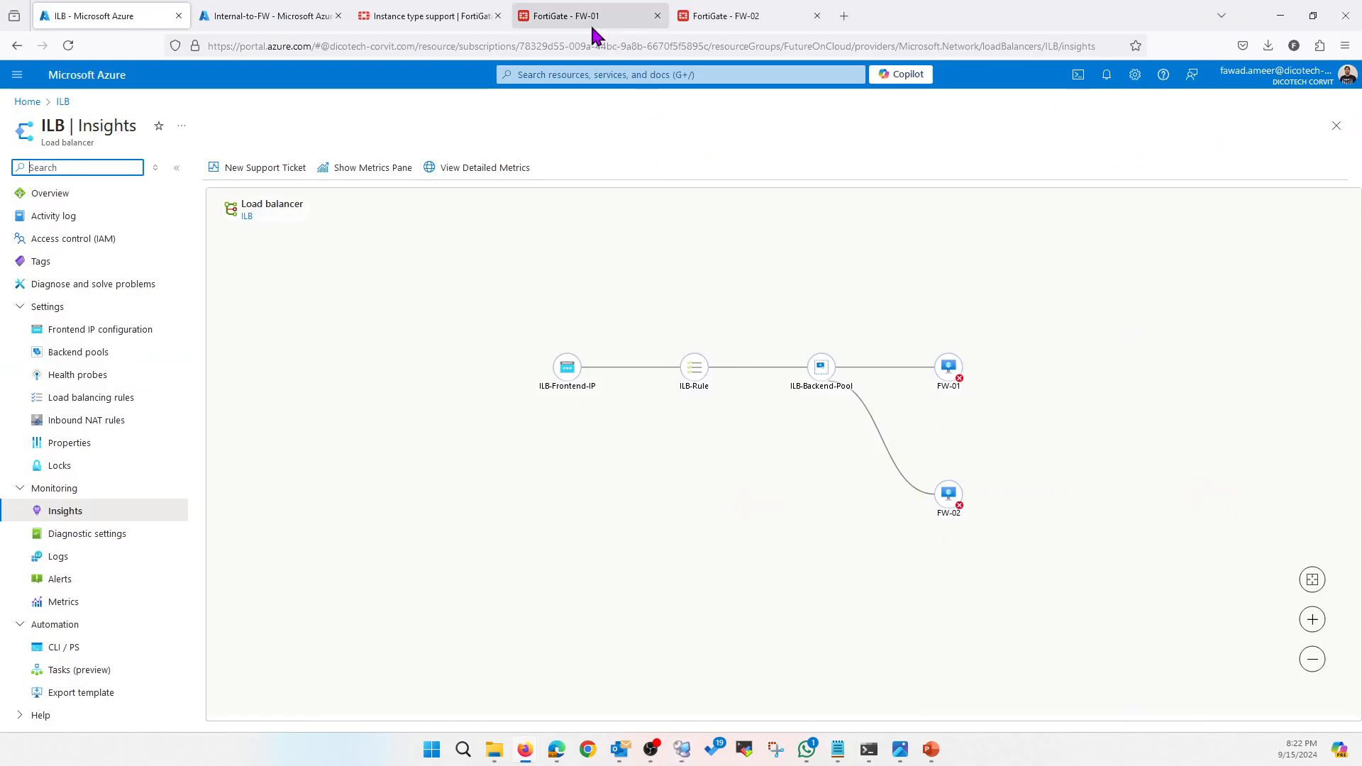
Open FW-02's virtual machine overview showing public IP 20.173.79.42 and private IP 10.0.10.5
{"action": "left_click", "coordinate": [262, 16]}
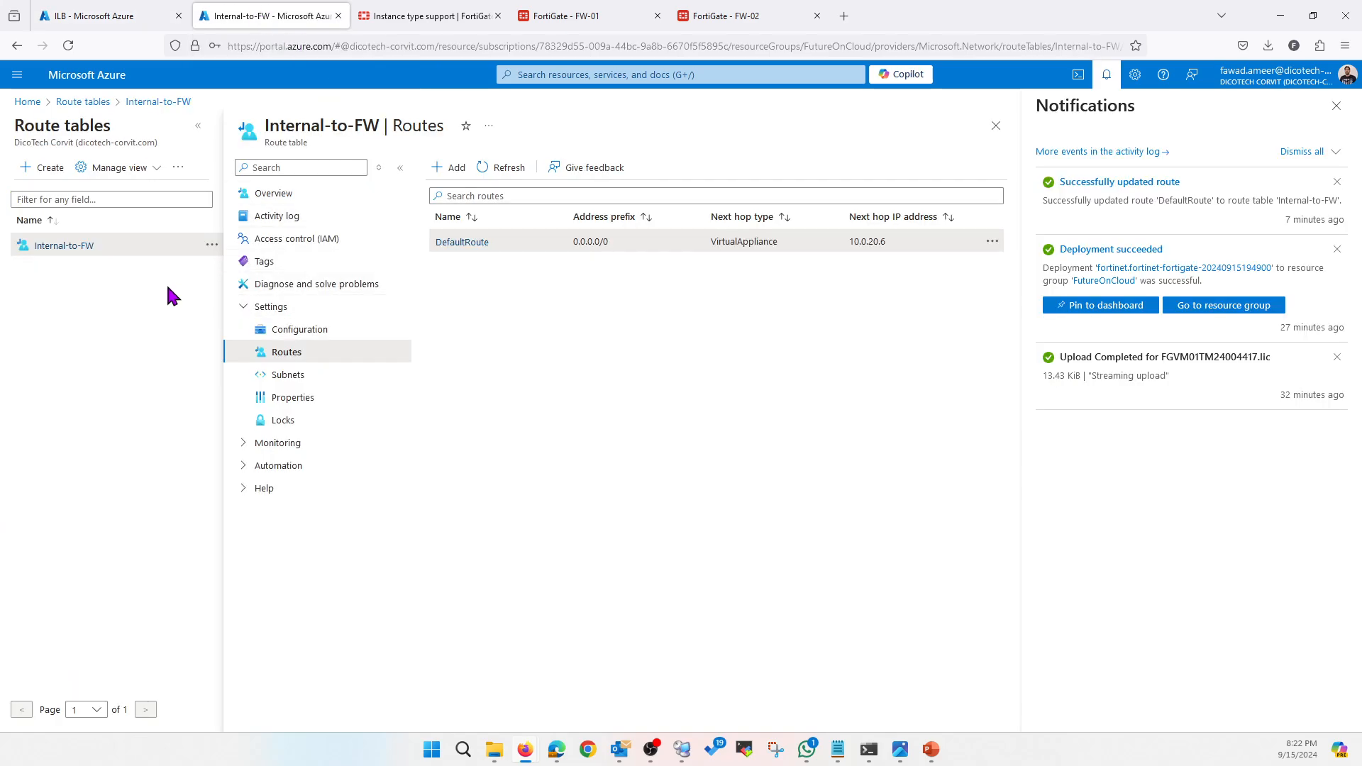
{"action": "left_click", "coordinate": [28, 102]}
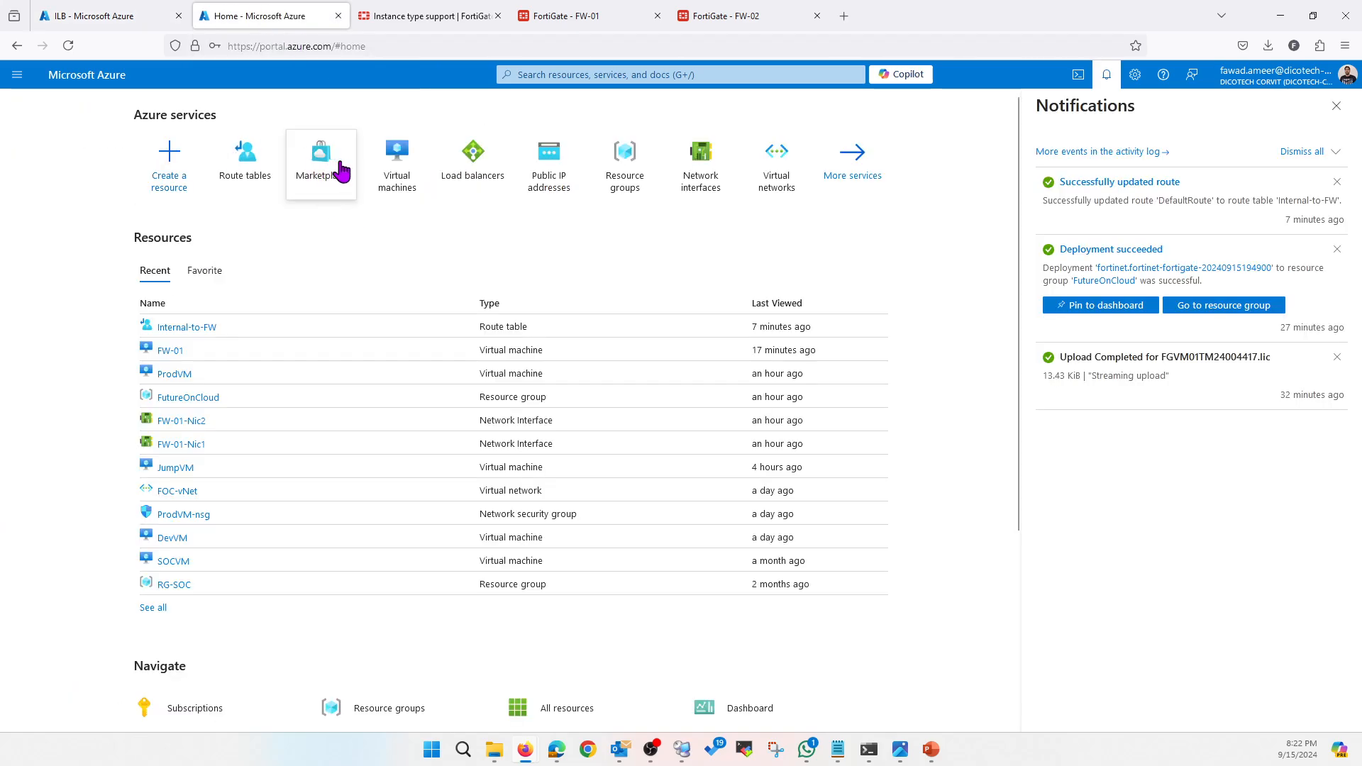
{"action": "left_click", "coordinate": [378, 173]}
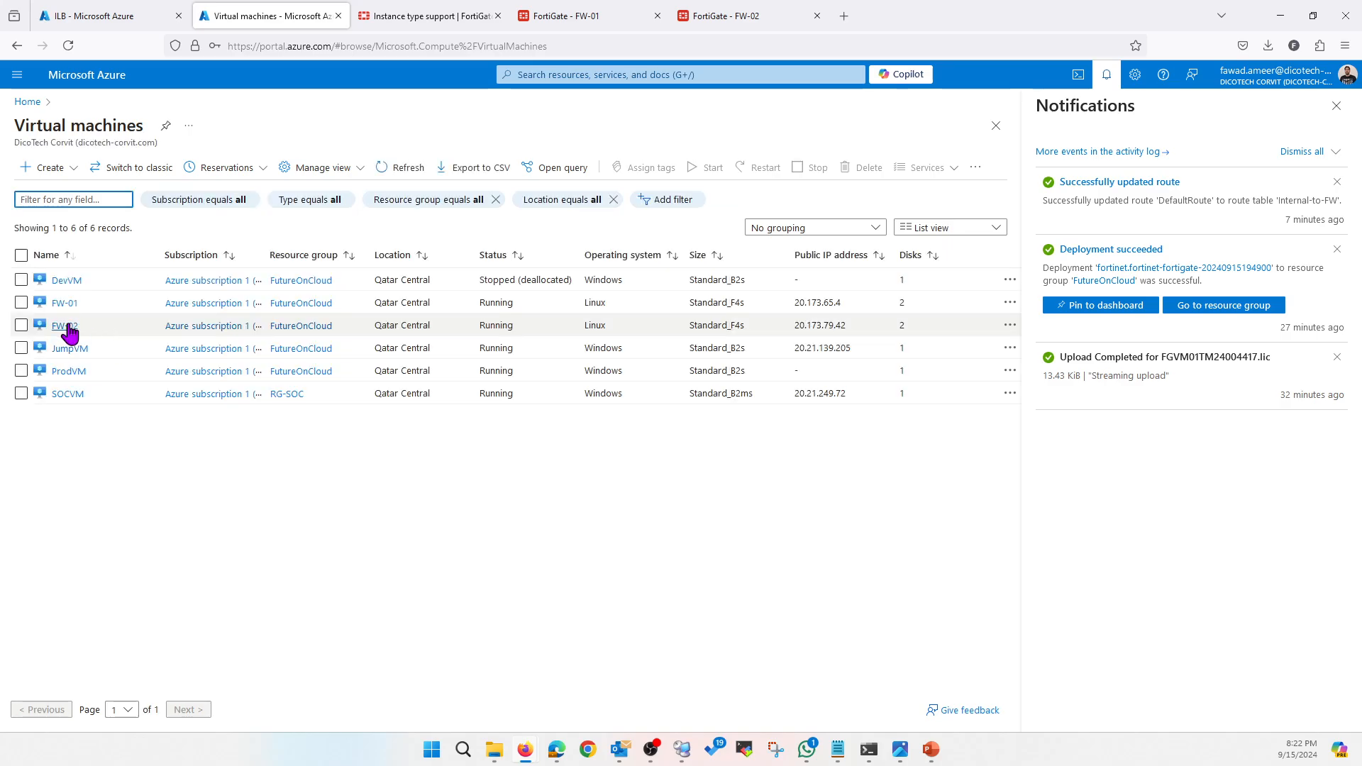
{"action": "left_click", "coordinate": [64, 325]}
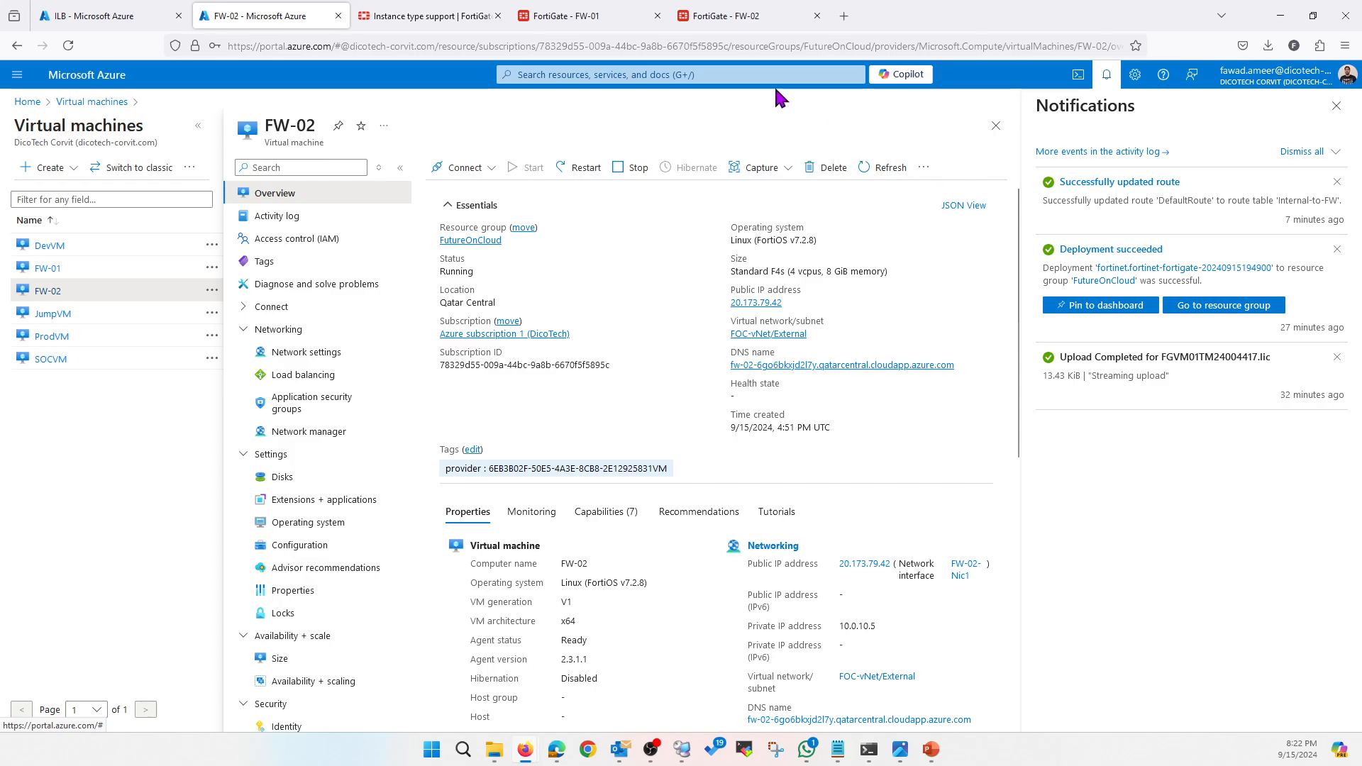
{"action": "left_click", "coordinate": [681, 749]}
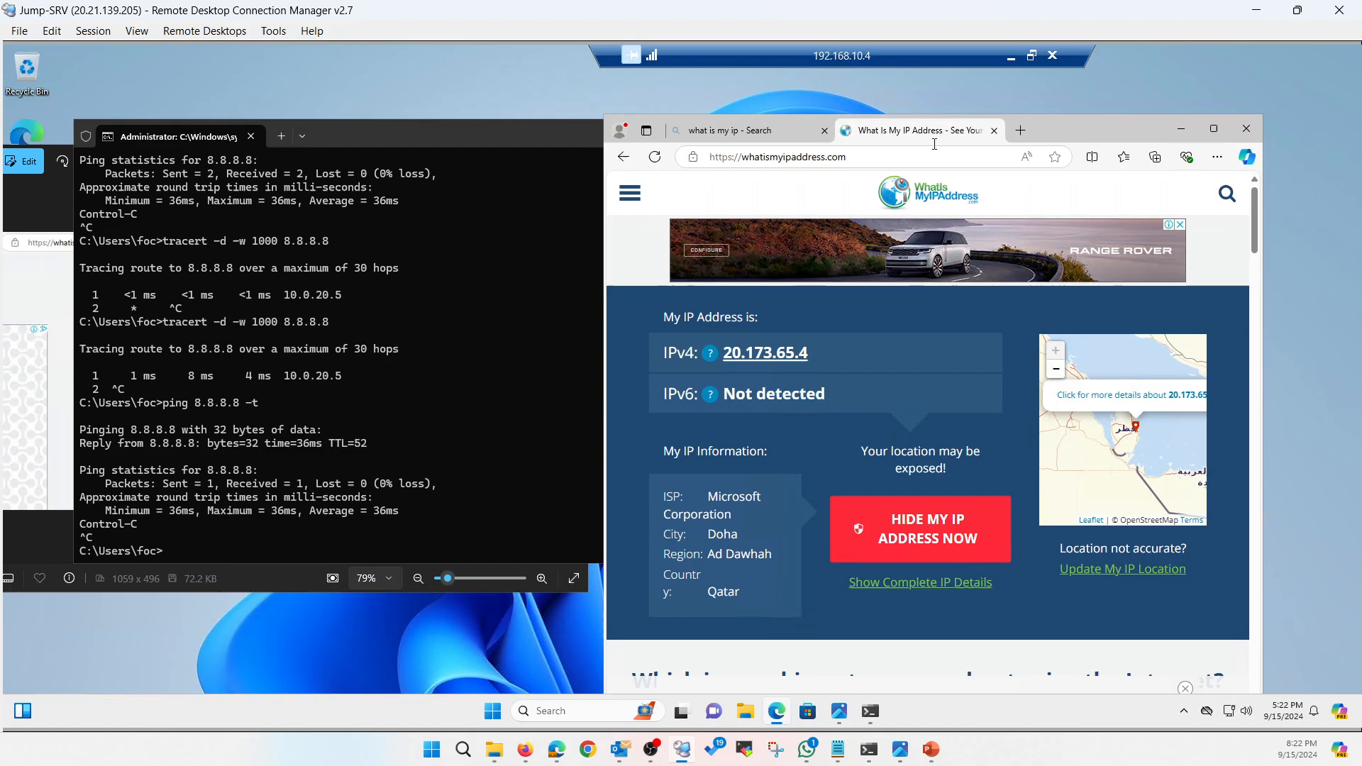
Search 'what is my ip' and confirm whatismyipaddress.com reports FW-02's 20.173.79.42
{"action": "left_click", "coordinate": [1247, 128]}
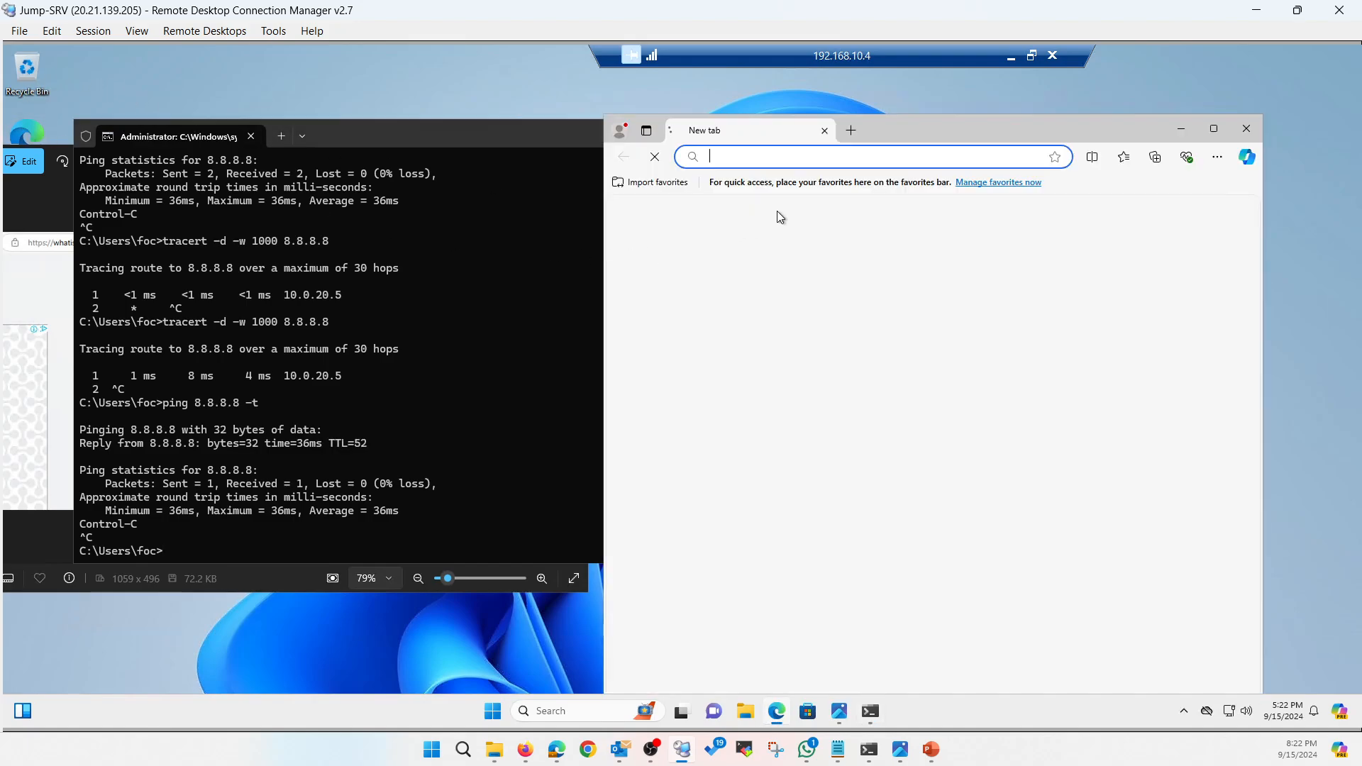
{"action": "left_click", "coordinate": [764, 155]}
{"action": "type", "text": "what is my ip"}
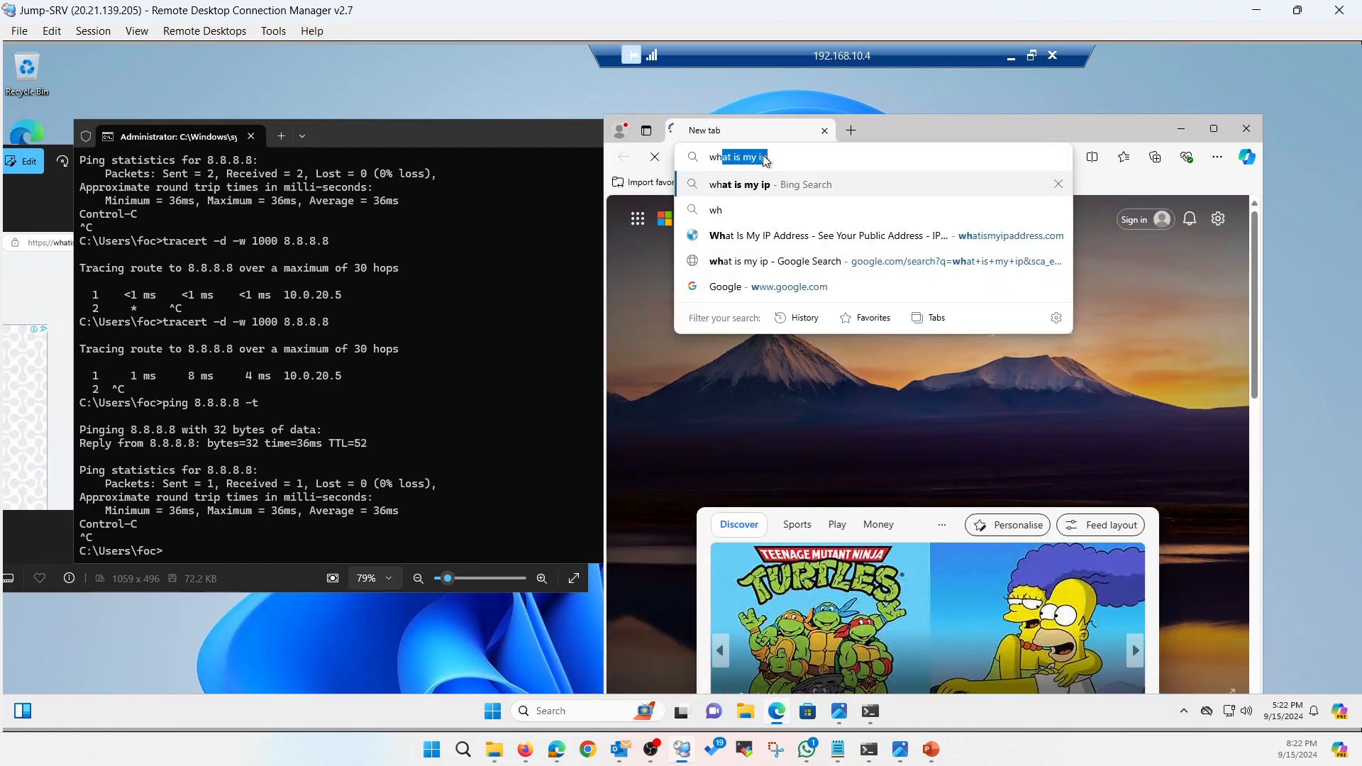
{"action": "key", "text": "Return"}
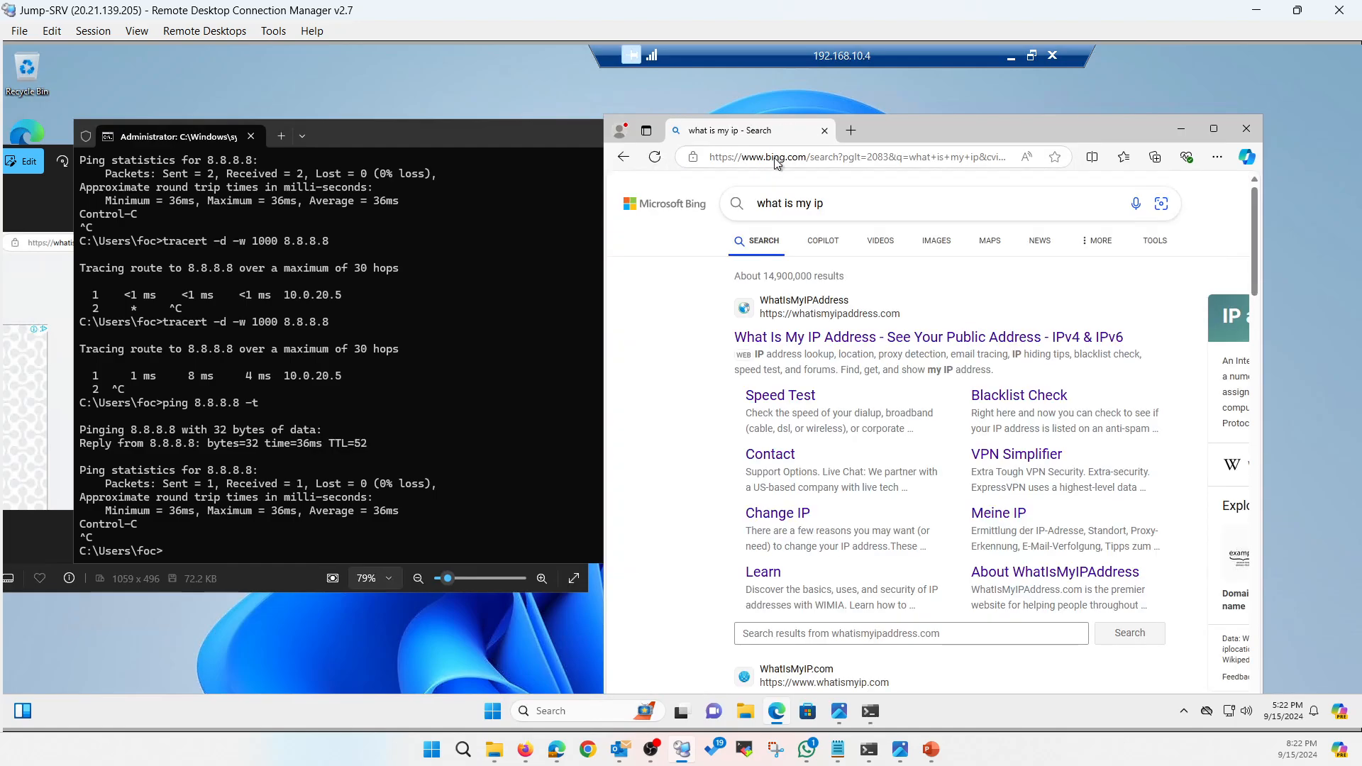
{"action": "left_click", "coordinate": [851, 335]}
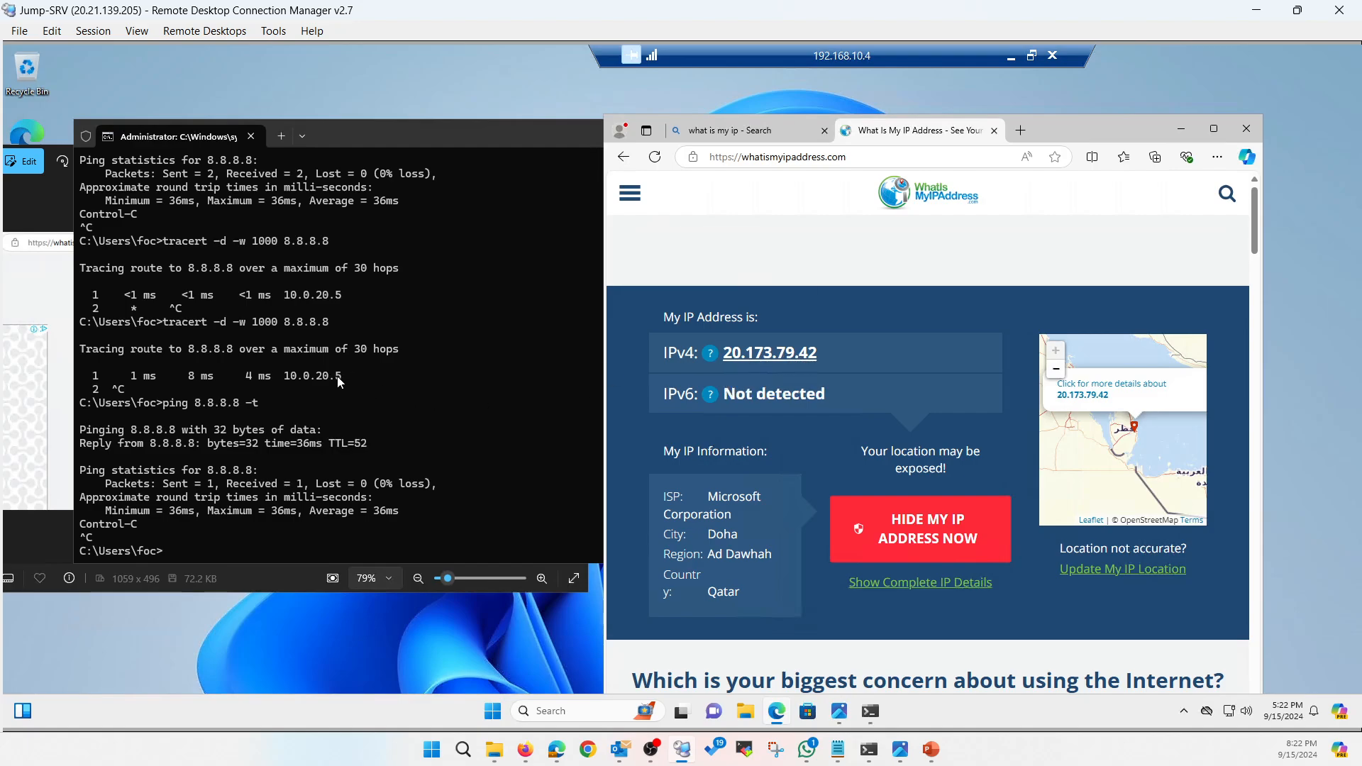
{"action": "left_click_drag", "start_coordinate": [340, 376], "coordinate": [287, 377]}
{"action": "left_click", "coordinate": [373, 395]}
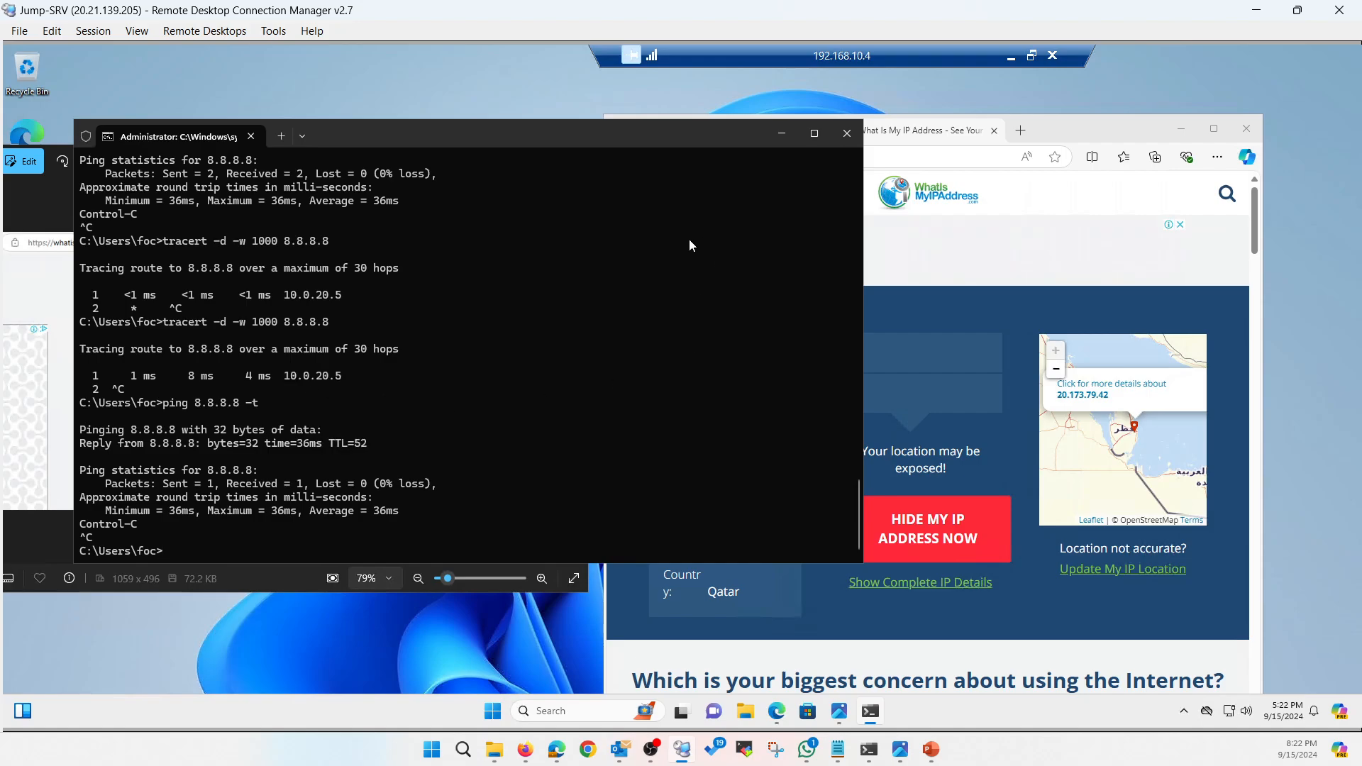
{"action": "left_click", "coordinate": [1254, 15]}
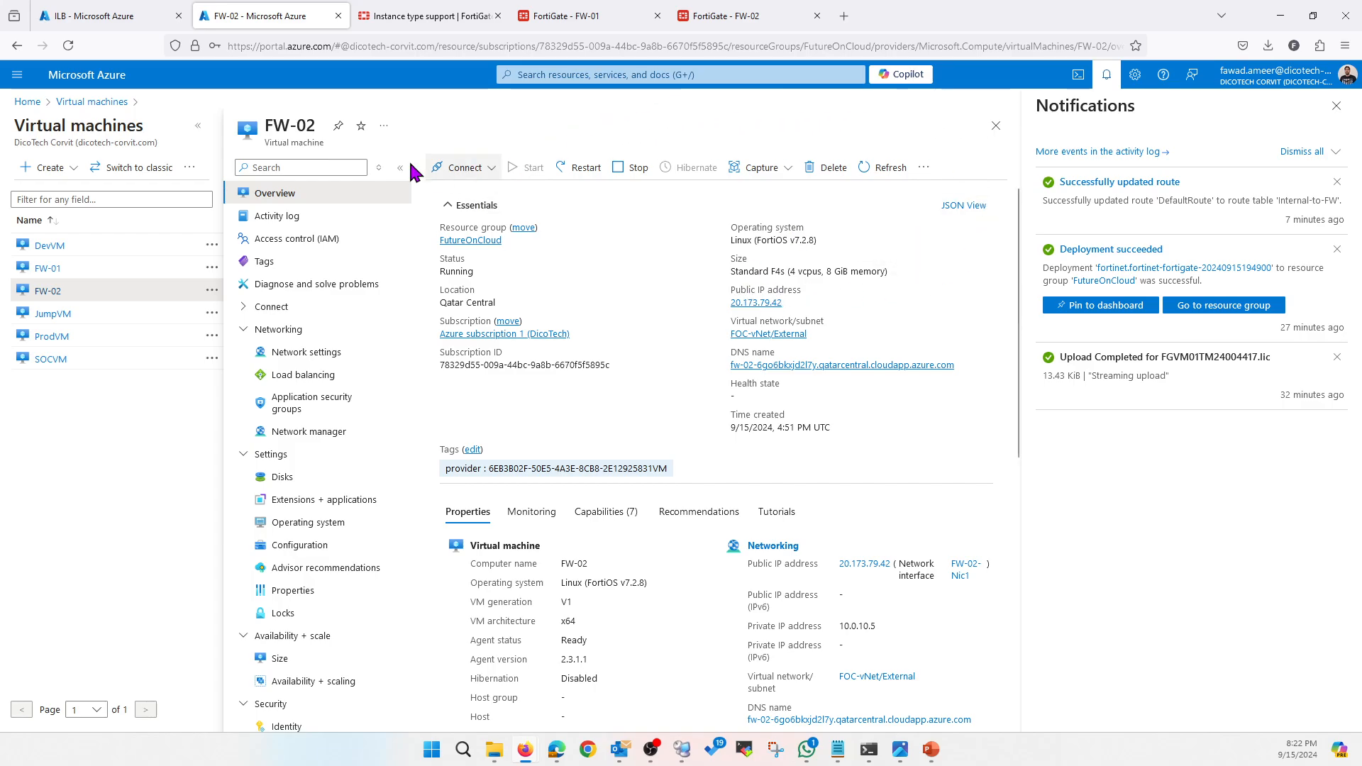
Open FW-01's virtual machine overview, then go to FW-02's management page
{"action": "left_click", "coordinate": [44, 270]}
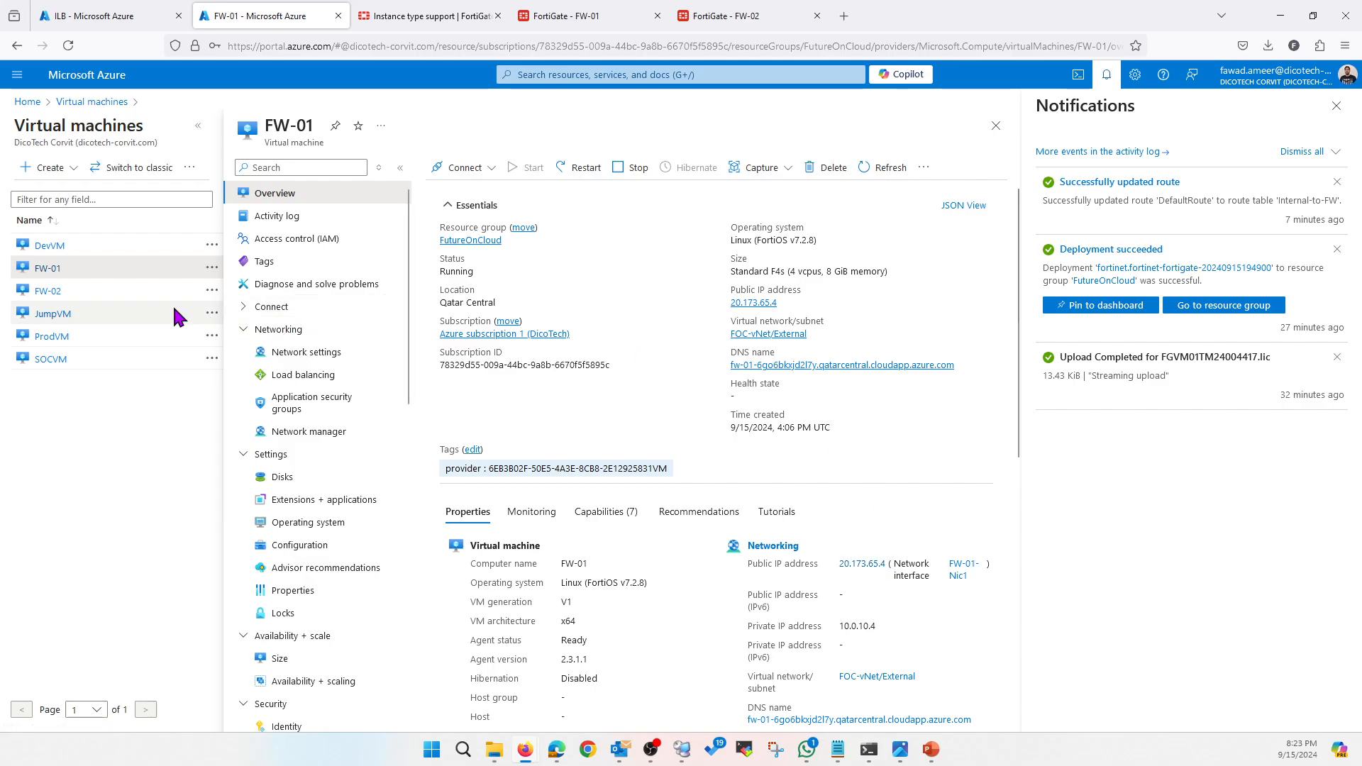
{"action": "left_click", "coordinate": [740, 20]}
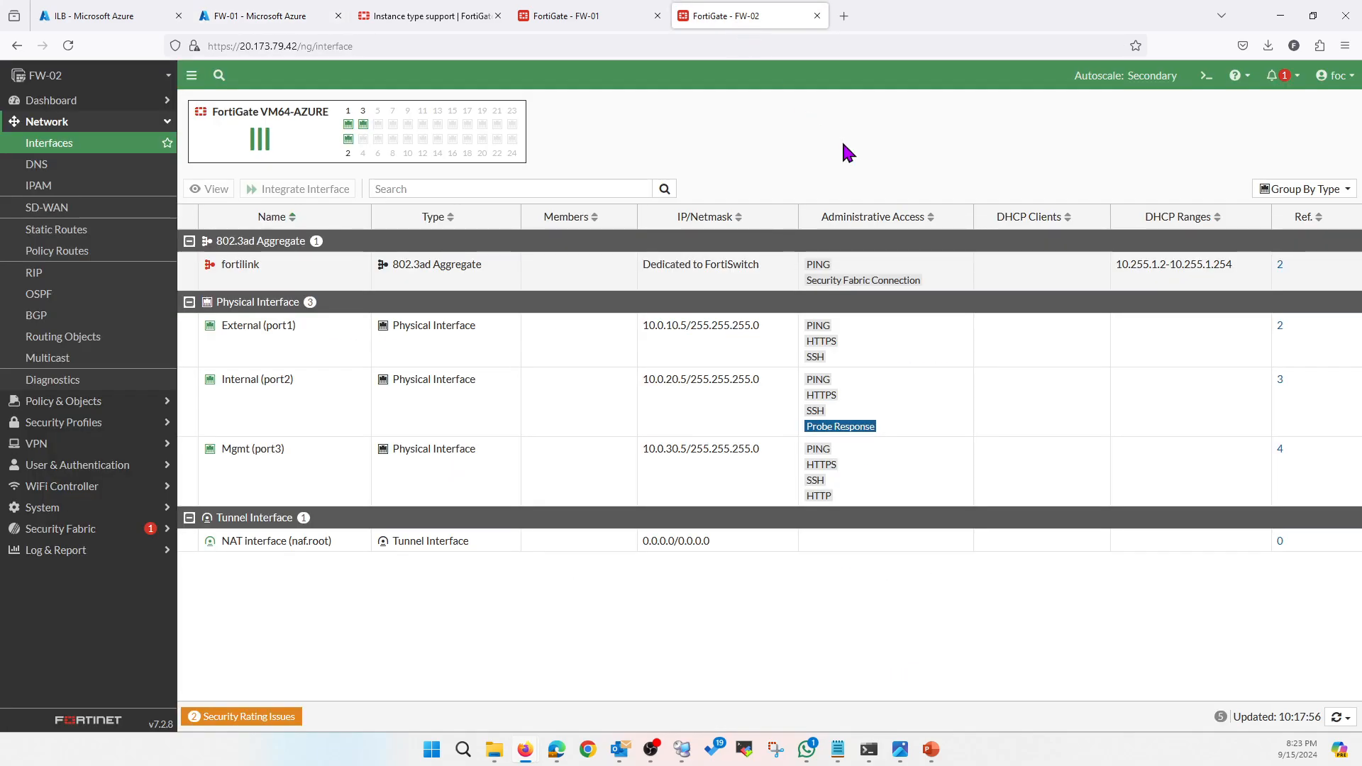
{"action": "left_click", "coordinate": [1335, 80]}
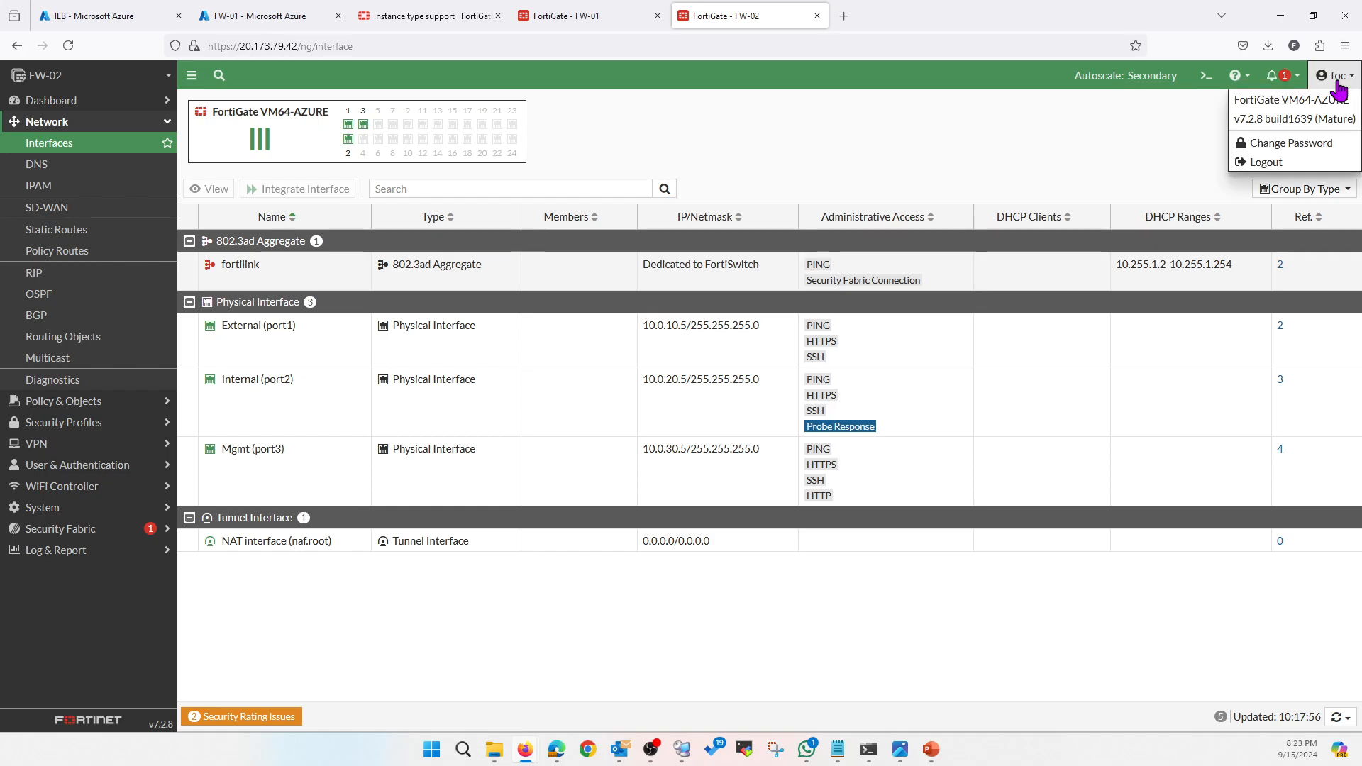
{"action": "left_click", "coordinate": [870, 131]}
Start ping 8.8.8.8 -t on the jump server, then log out of FW-02
{"action": "left_click", "coordinate": [684, 749]}
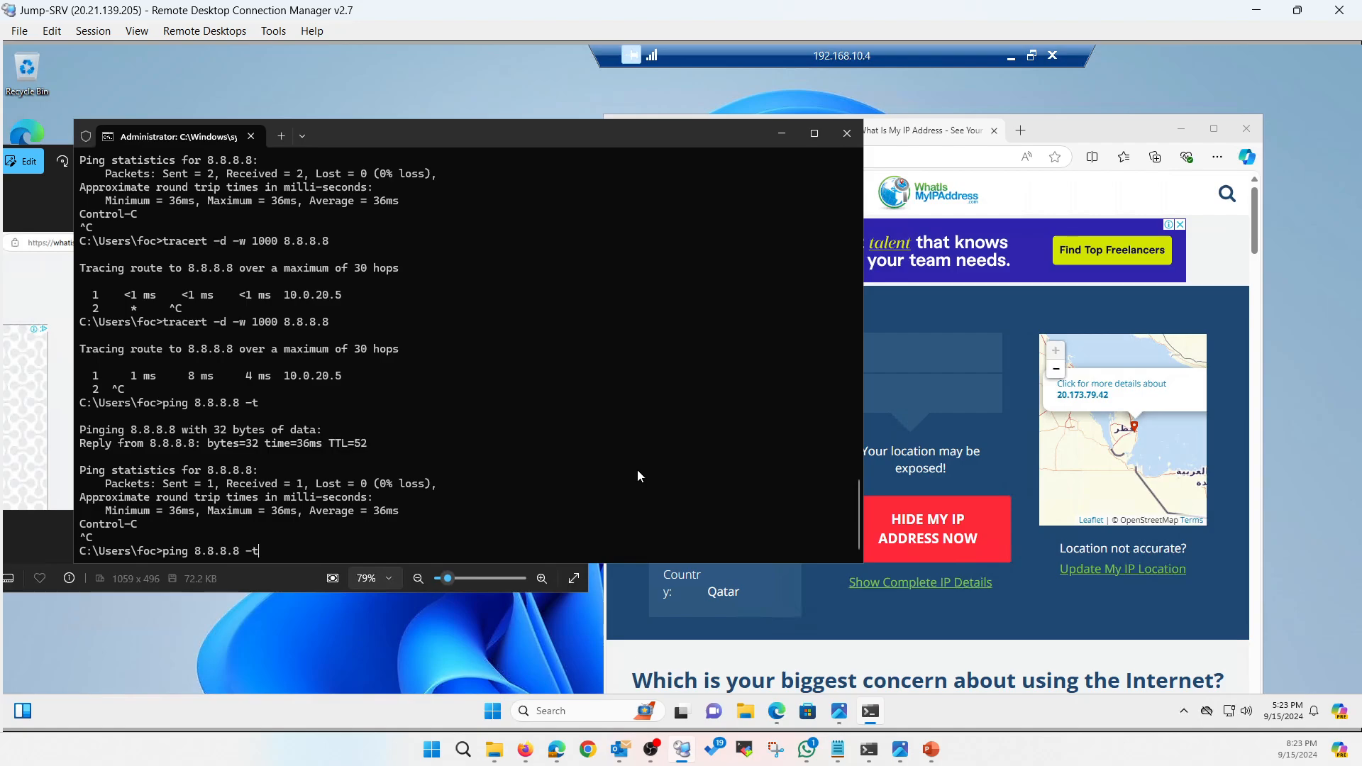
{"action": "key", "text": "Return"}
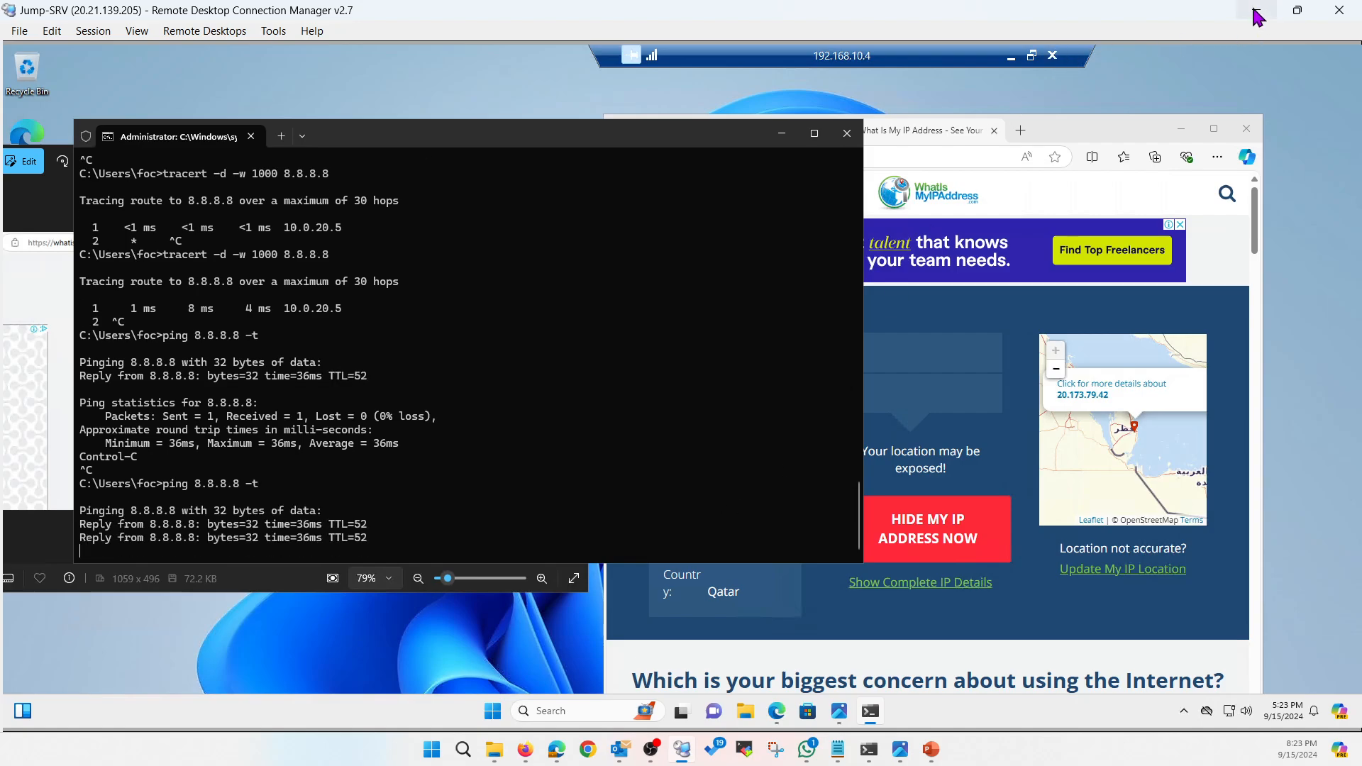
{"action": "left_click", "coordinate": [1256, 10]}
{"action": "left_click", "coordinate": [1335, 76]}
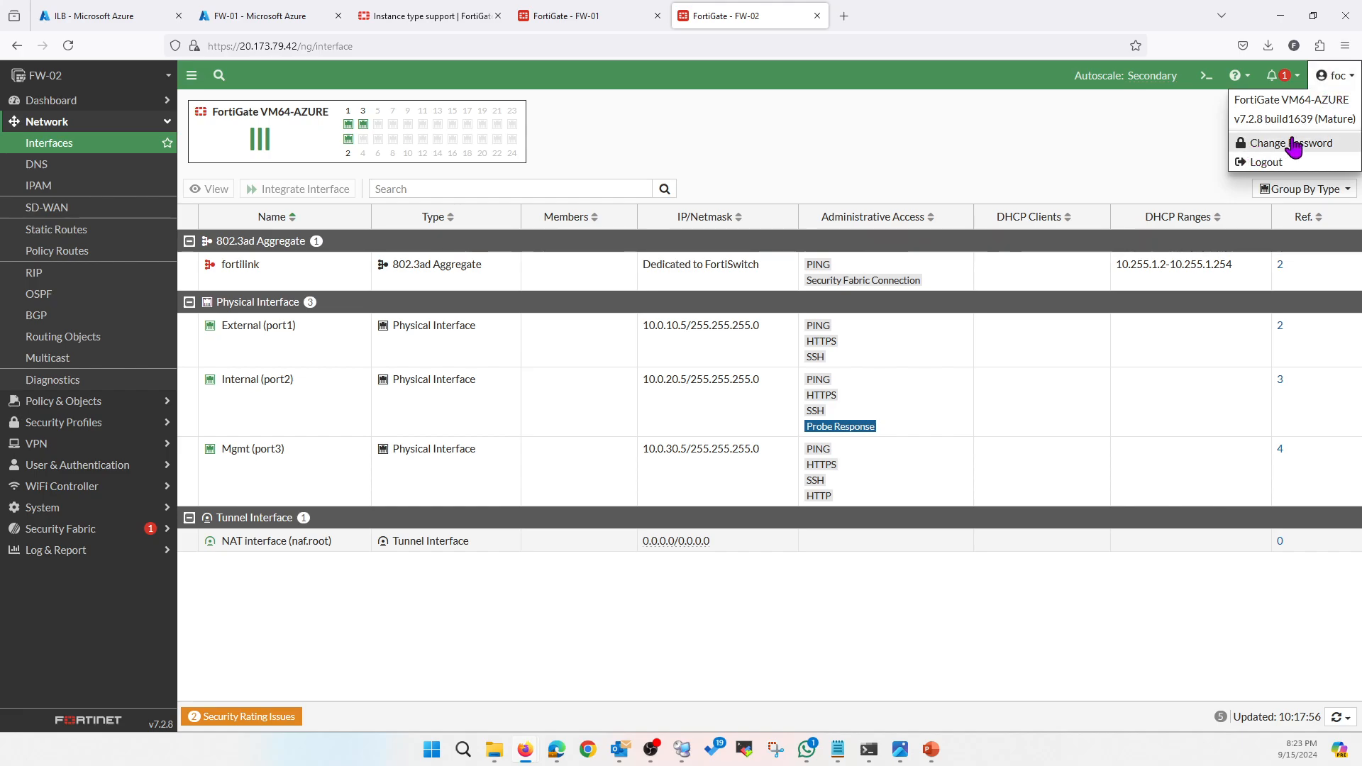
{"action": "left_click", "coordinate": [1347, 78]}
{"action": "left_click", "coordinate": [1346, 78]}
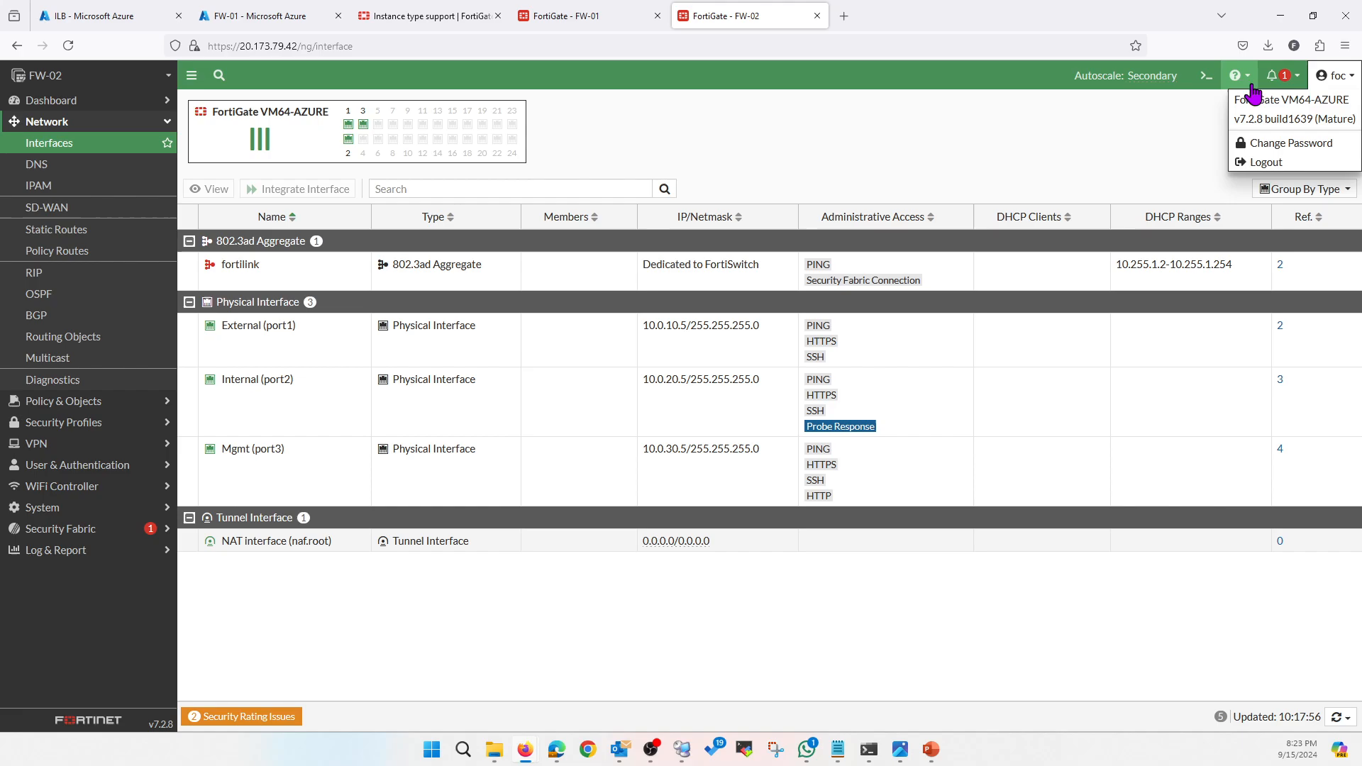
{"action": "left_click", "coordinate": [1252, 163]}
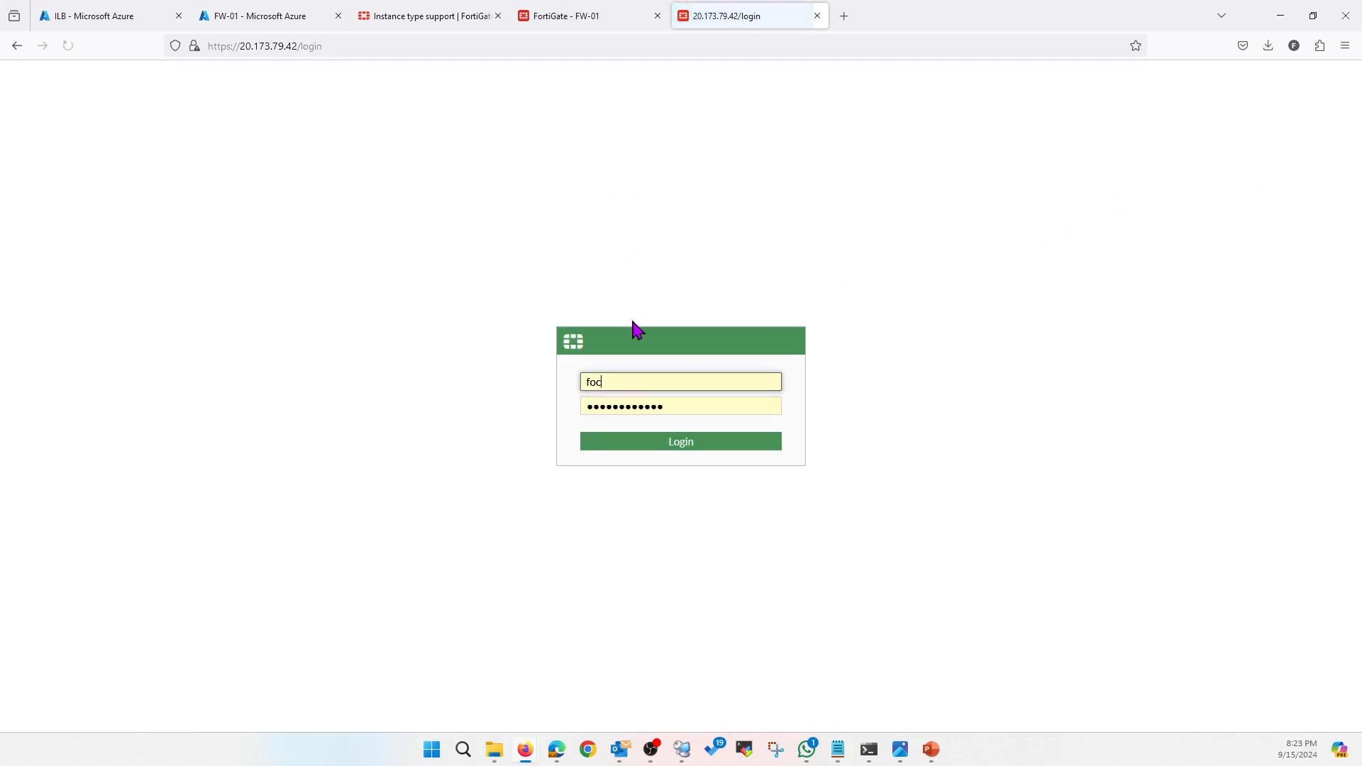
Log back in to FW-02 with Read-Write access, accepting the out-of-sync warning
{"action": "left_click", "coordinate": [665, 445]}
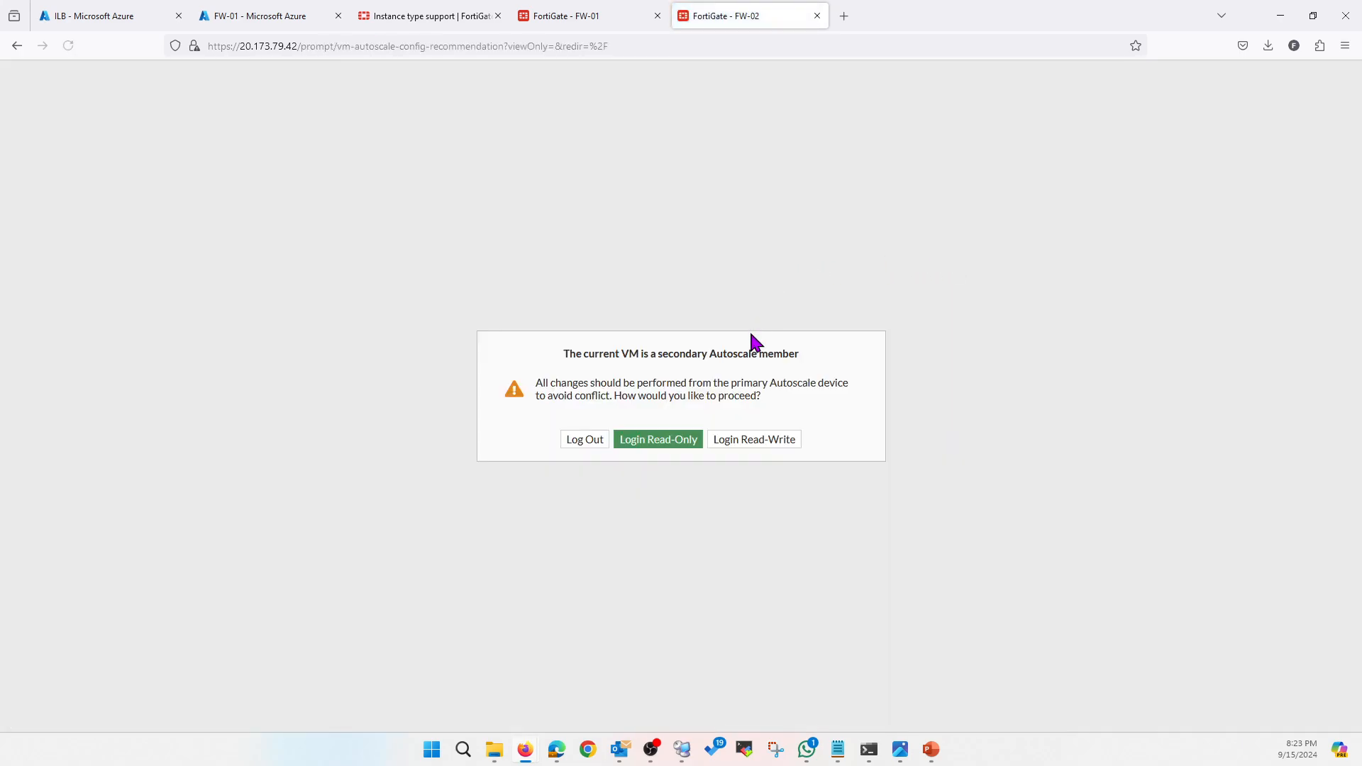
{"action": "left_click", "coordinate": [750, 443]}
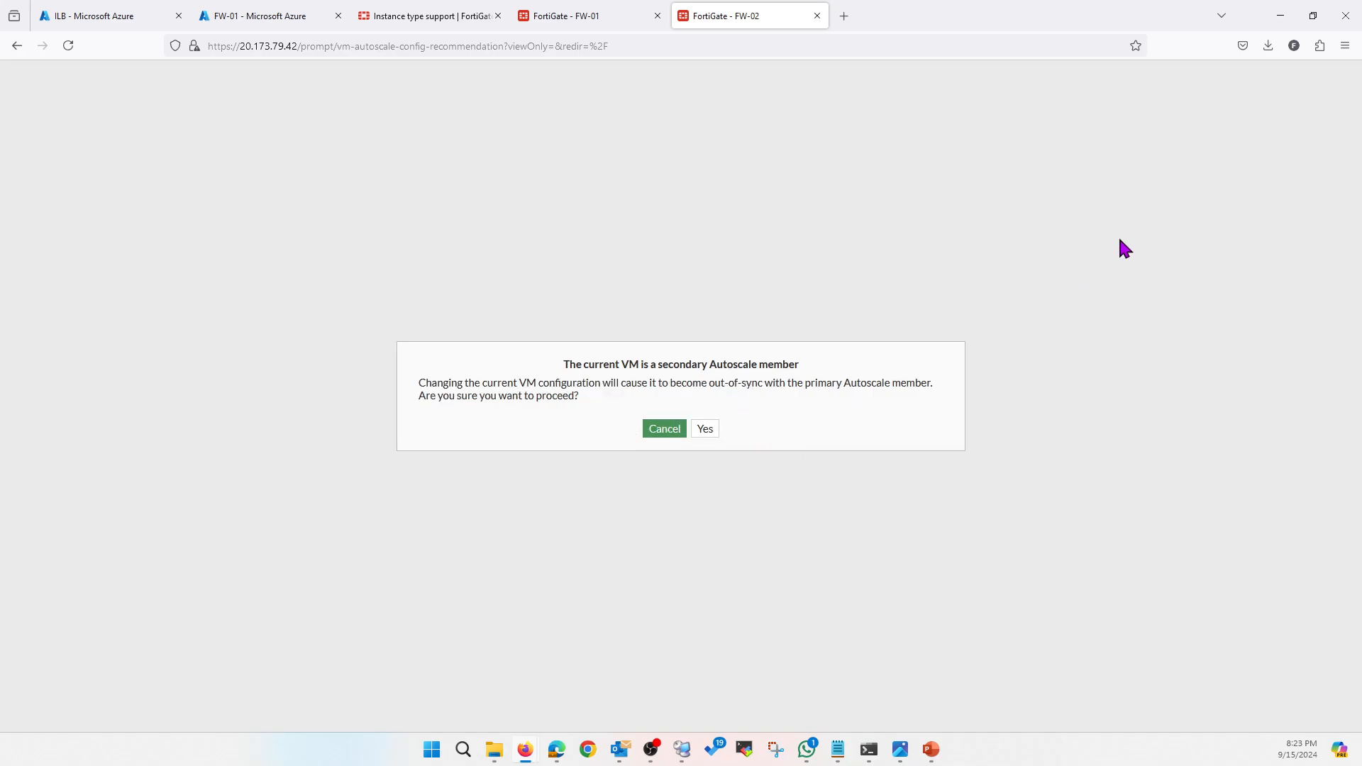
{"action": "left_click", "coordinate": [701, 427]}
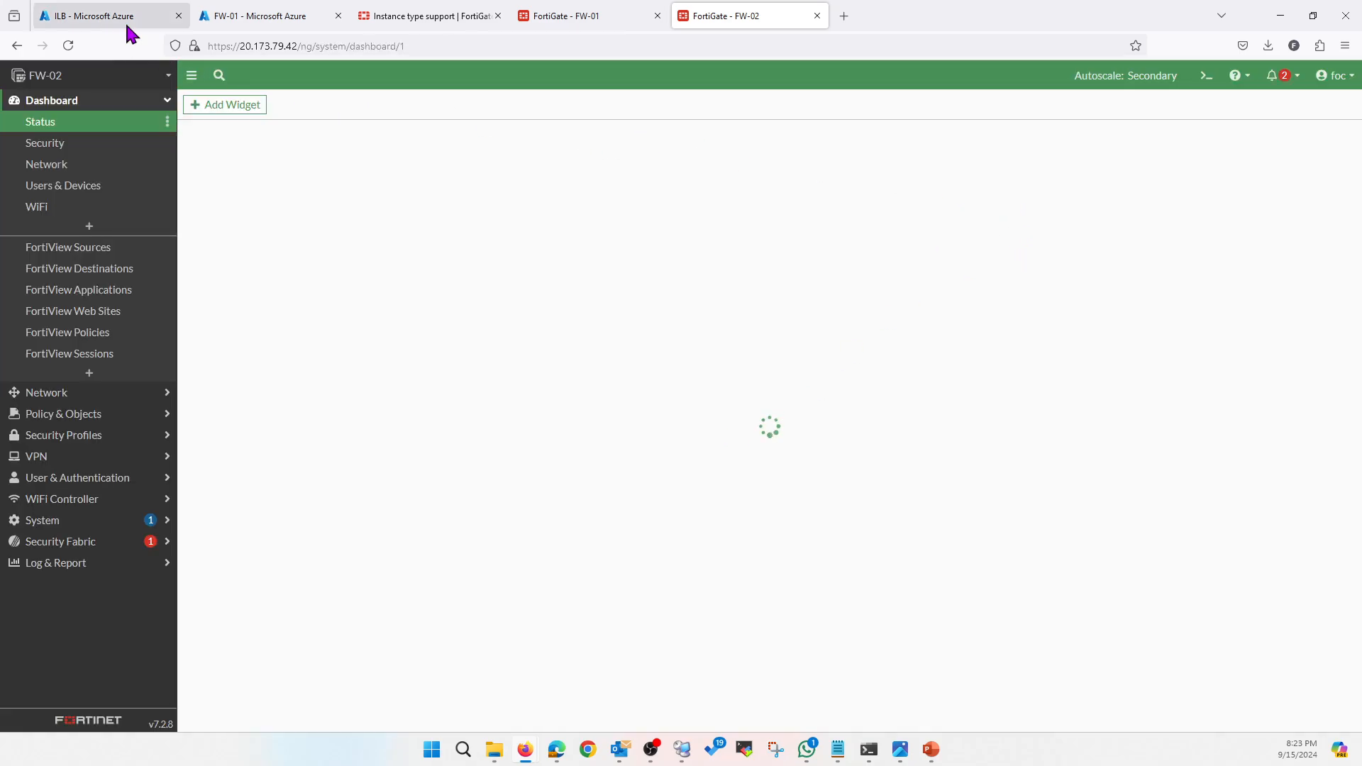
Reboot FW-02 from the System menu and return to the jump server's ping
{"action": "left_click", "coordinate": [1333, 75]}
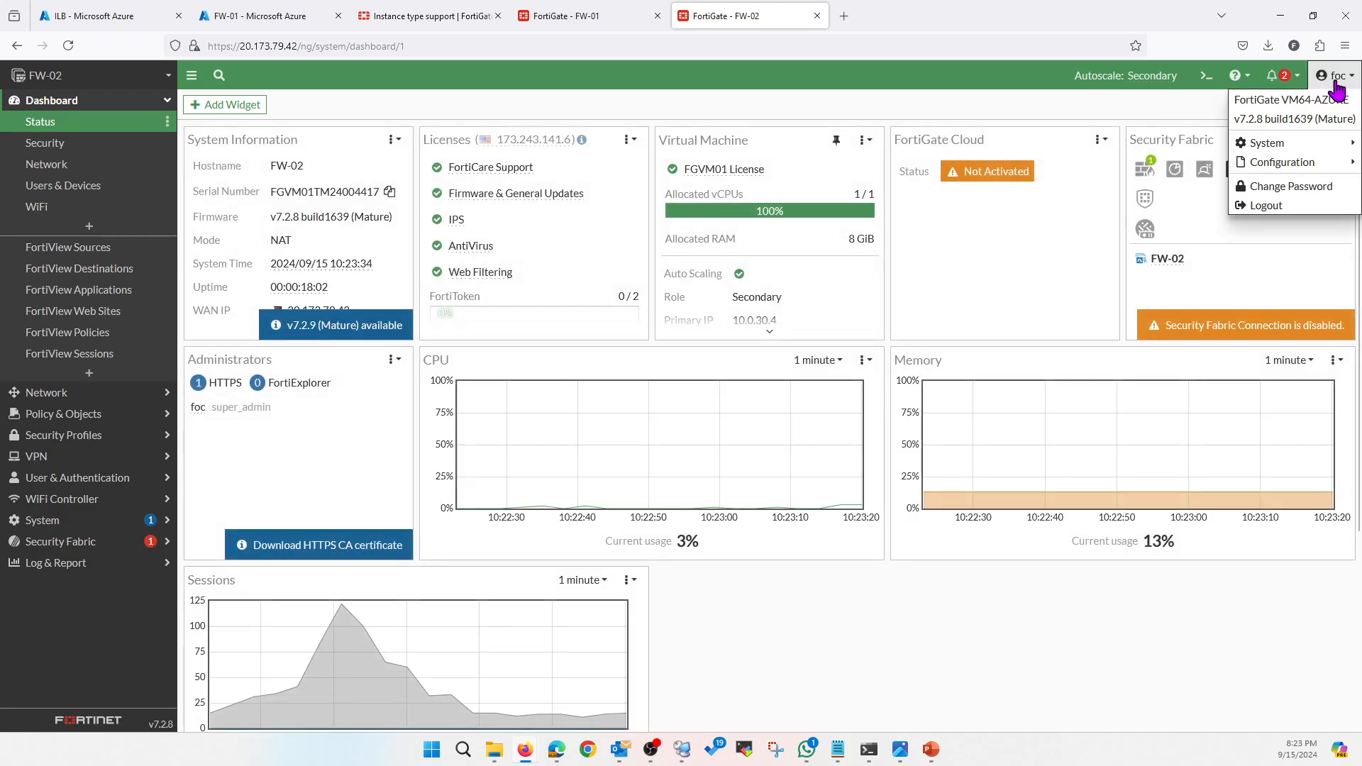
{"action": "mouse_move", "coordinate": [1275, 146]}
{"action": "left_click", "coordinate": [1133, 144]}
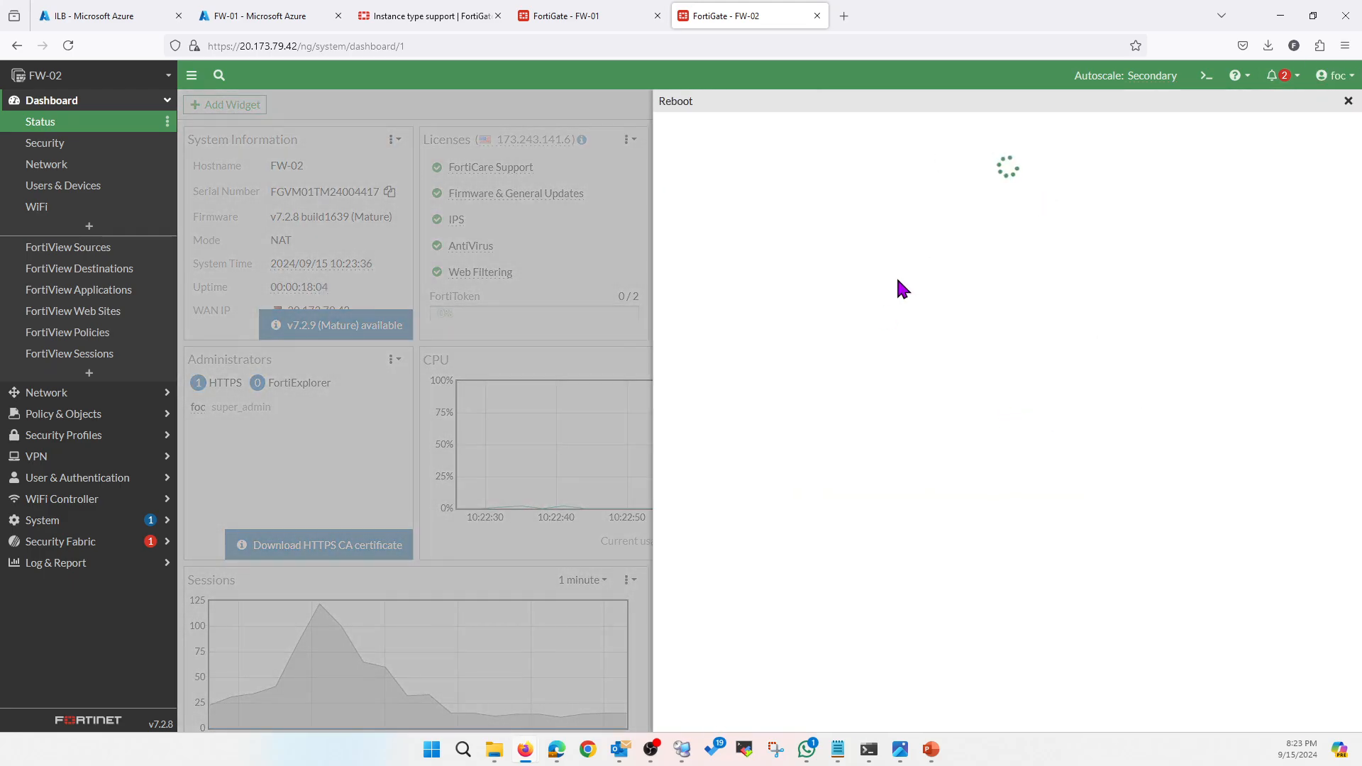
{"action": "left_click", "coordinate": [970, 212]}
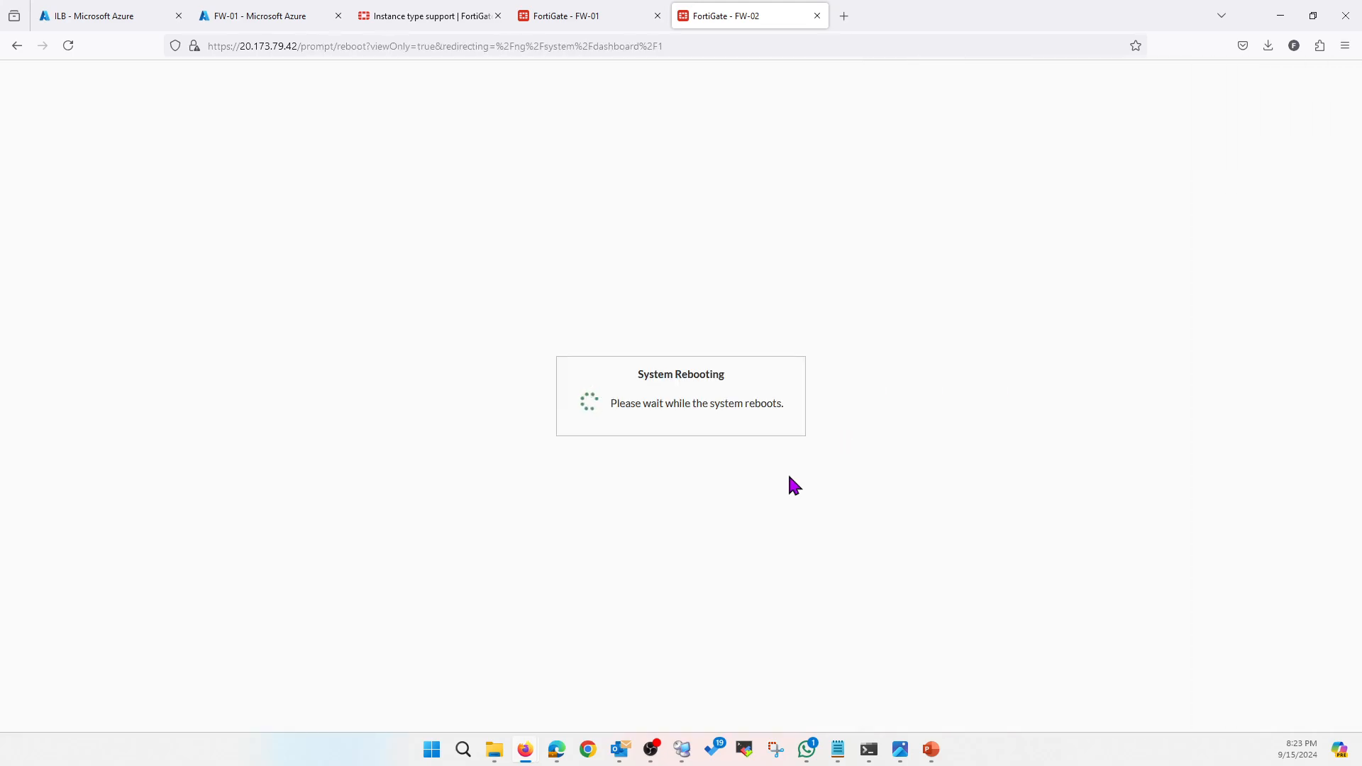
{"action": "left_click", "coordinate": [683, 751]}
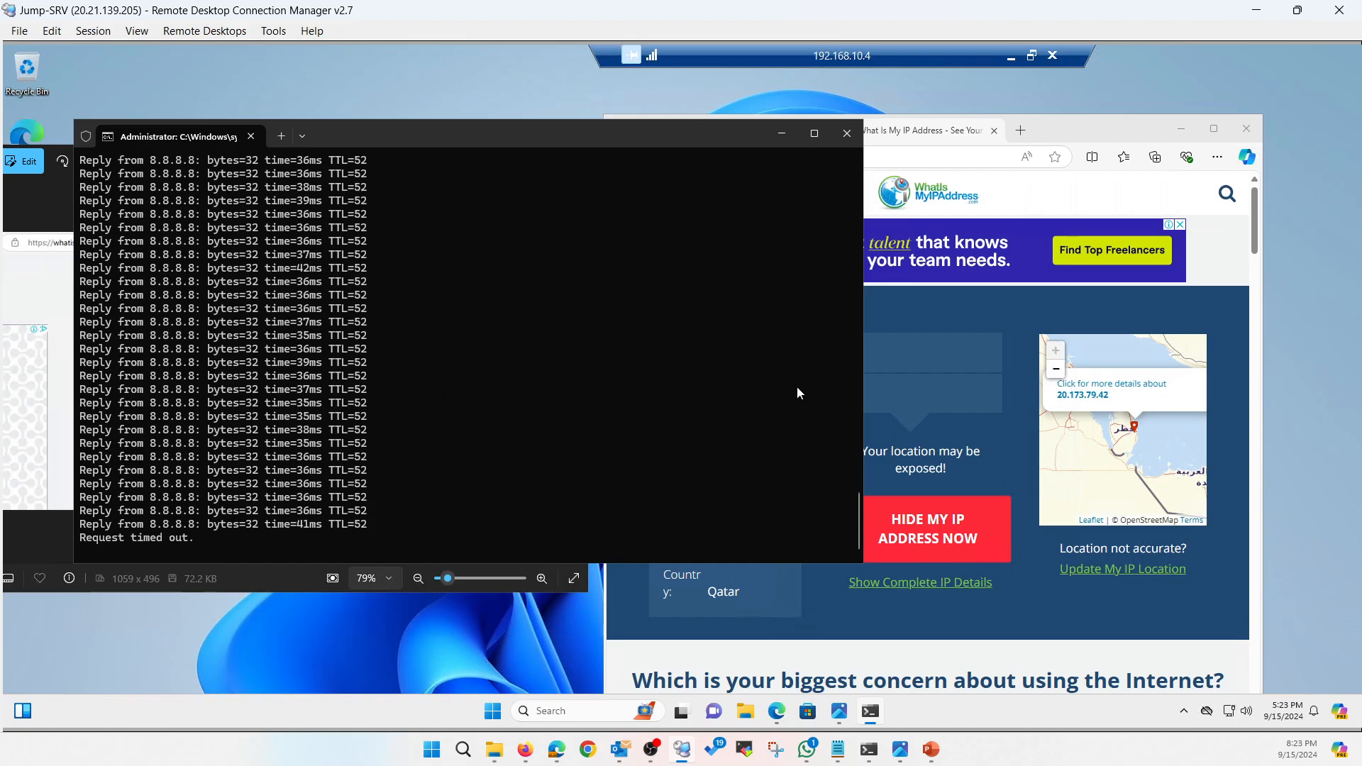
Narrow the cmd window and stop the continuous ping, which lost 2 of 35 packets
{"action": "left_click_drag", "start_coordinate": [861, 365], "coordinate": [594, 382]}
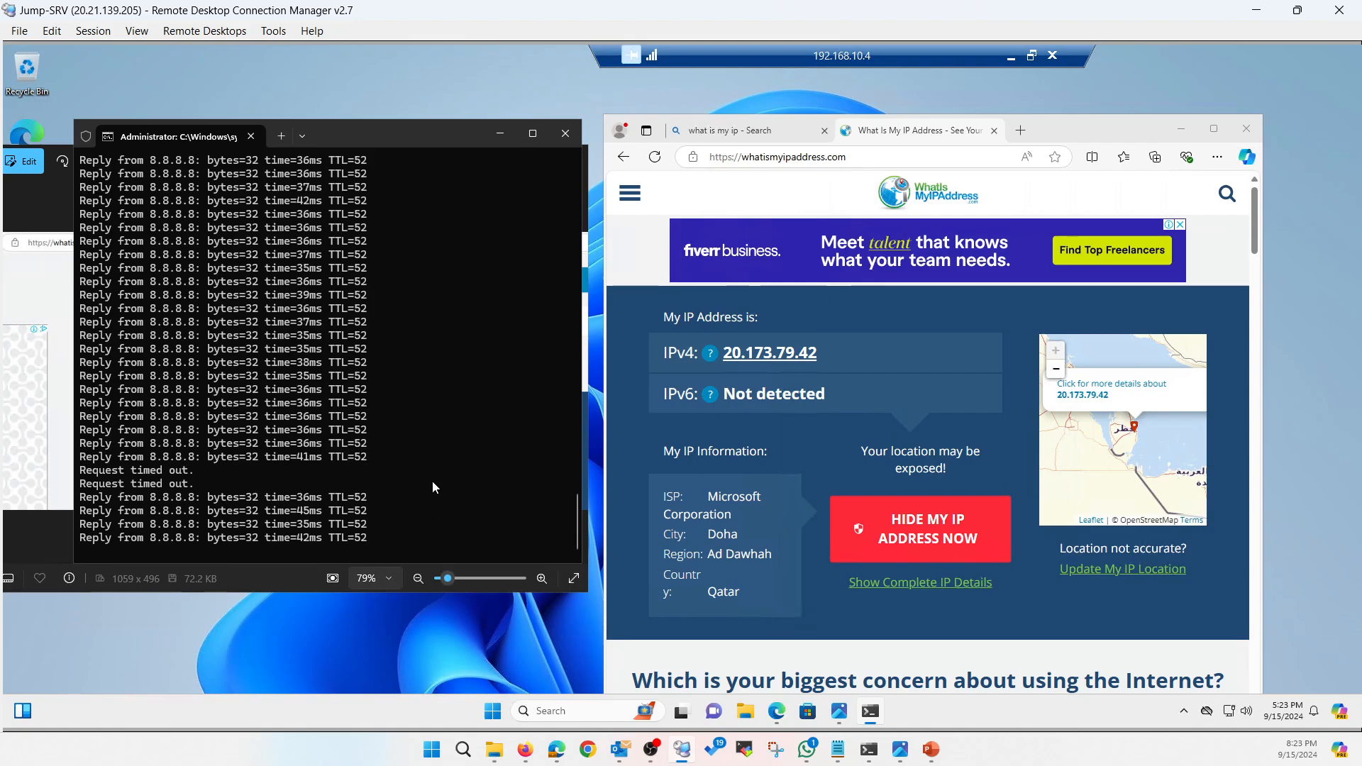
{"action": "key", "text": "ctrl+c"}
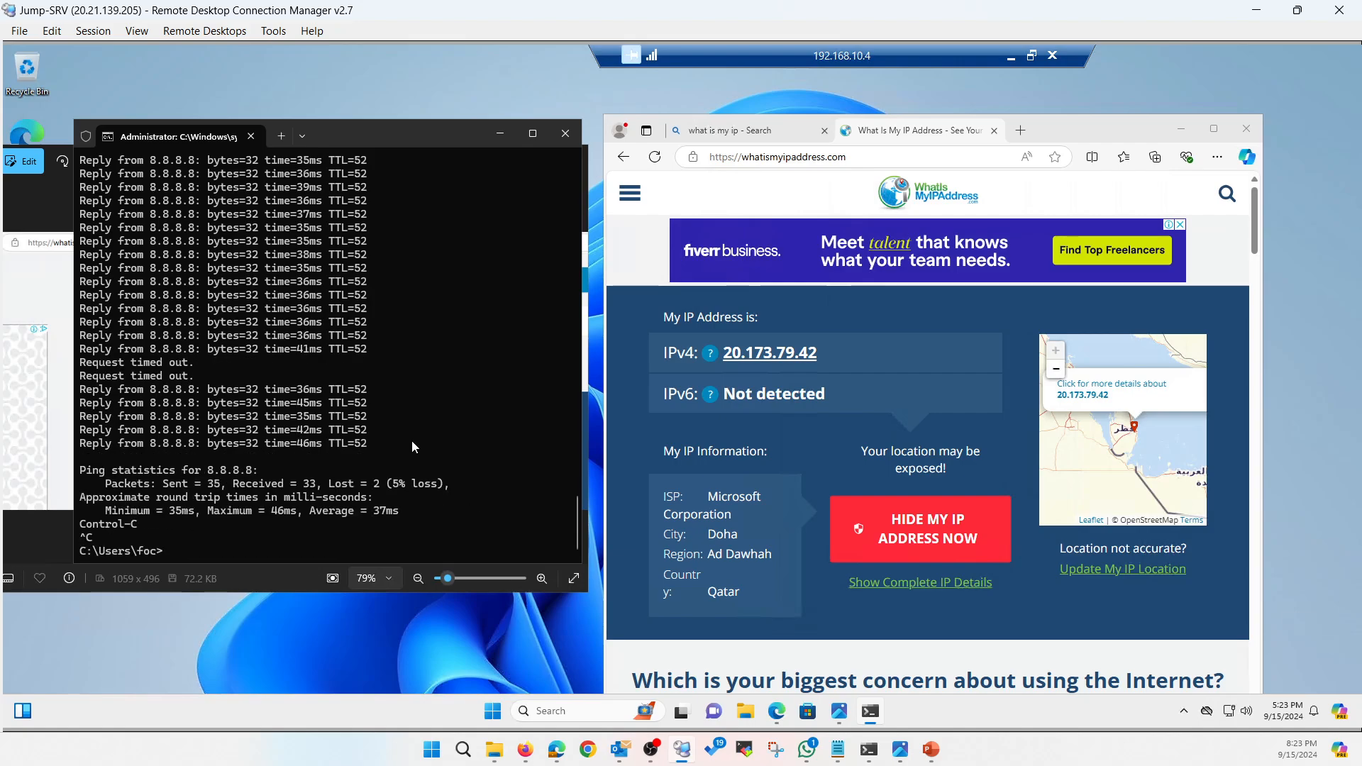
{"action": "scroll", "coordinate": [411, 441], "scroll_direction": "up", "scroll_amount": 8}
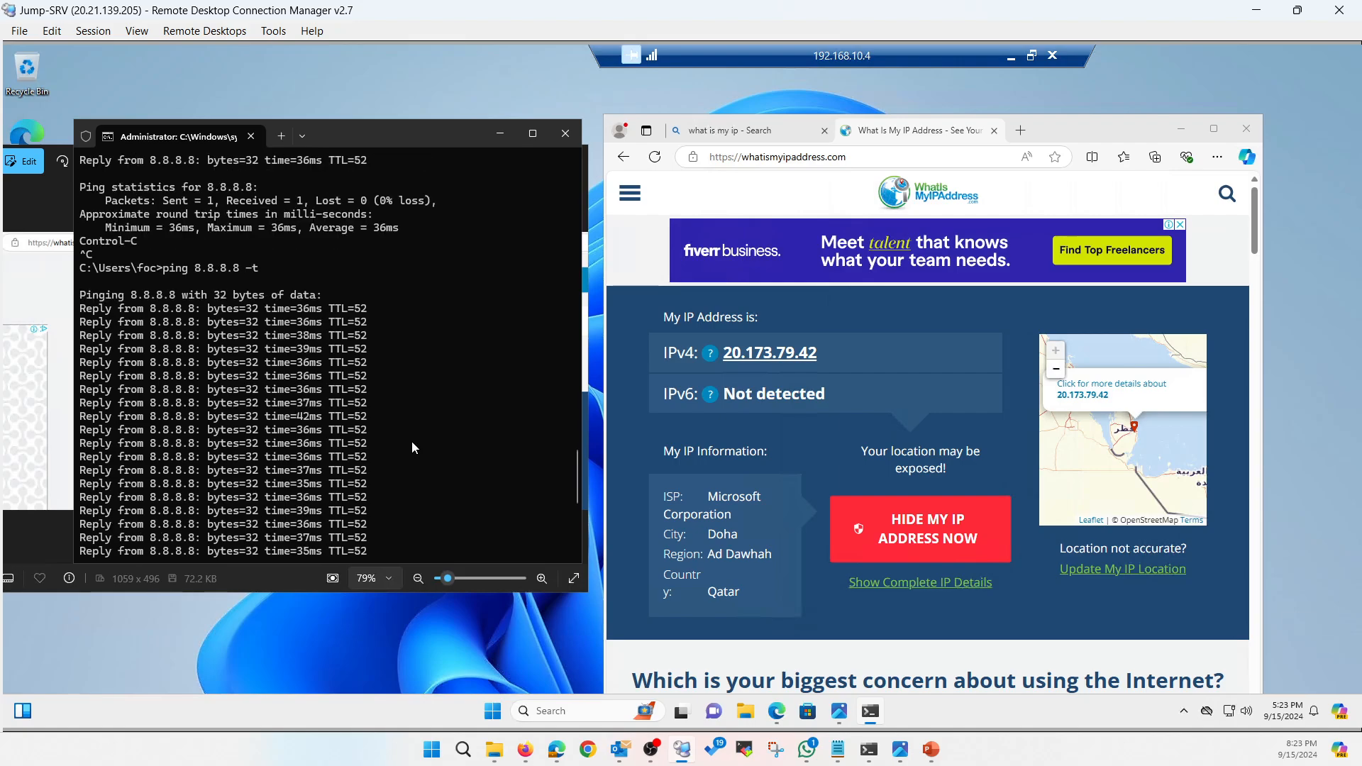
{"action": "scroll", "coordinate": [325, 269], "scroll_direction": "up", "scroll_amount": 4}
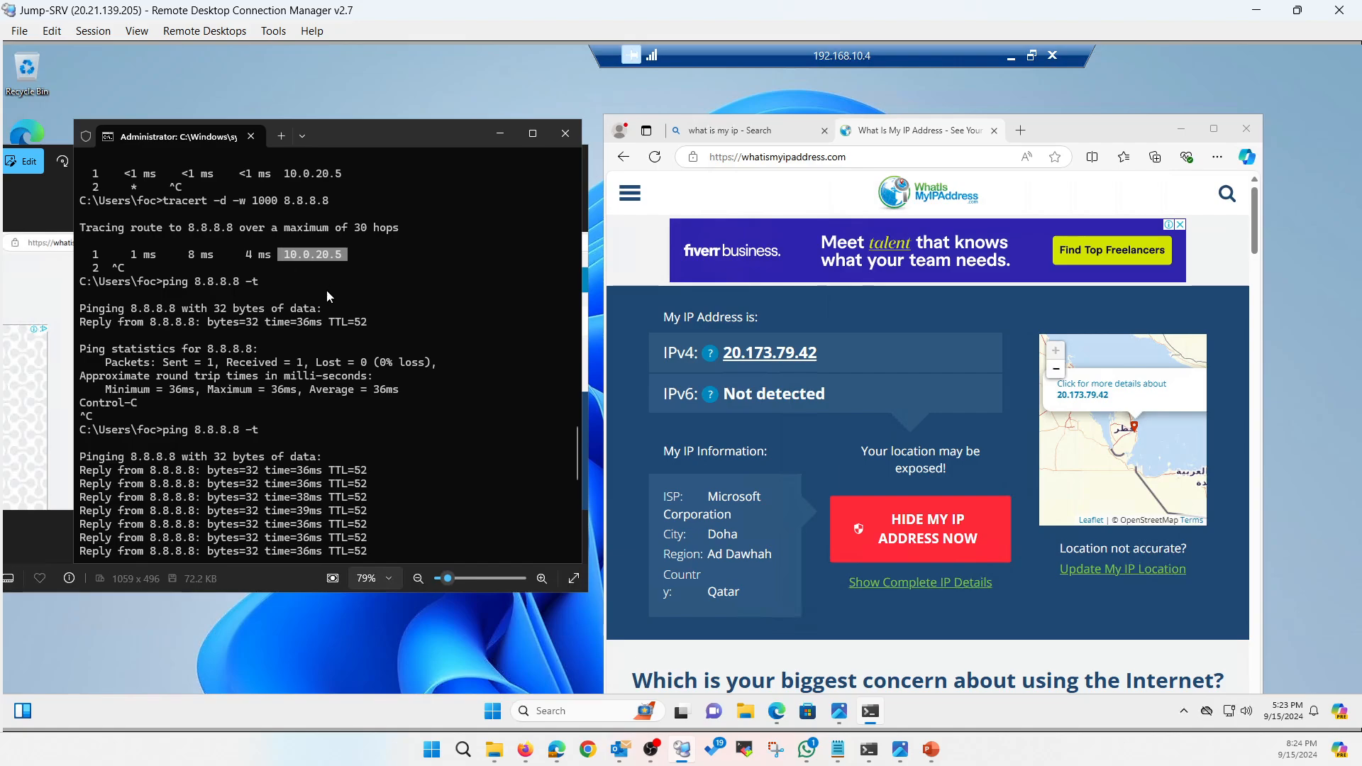
{"action": "scroll", "coordinate": [393, 355], "scroll_direction": "down", "scroll_amount": 12}
Rerun tracert -d -w 1000 8.8.8.8, showing first hop 10.0.20.4, then stop it
{"action": "key", "text": "Up"}
{"action": "key", "text": "Up"}
{"action": "key", "text": "Return"}
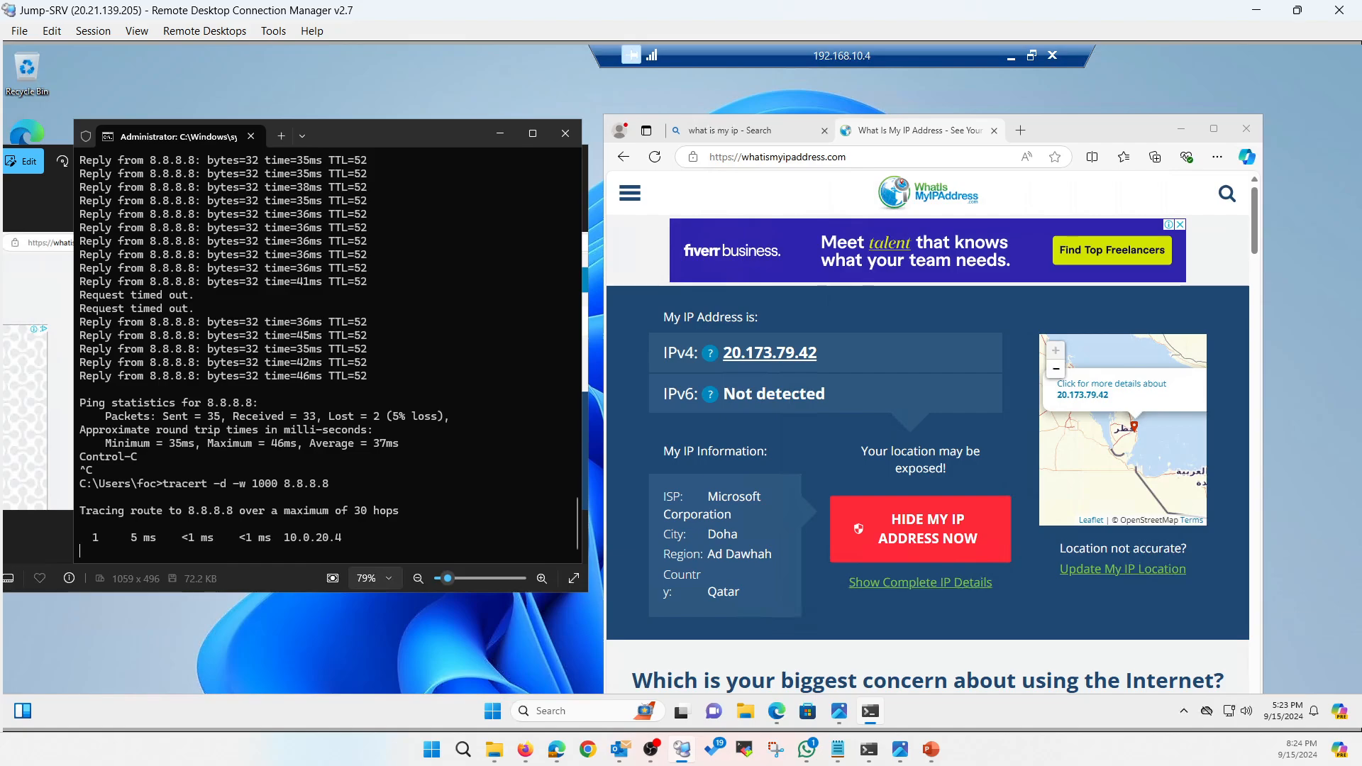
{"action": "key", "text": "ctrl+c"}
{"action": "key", "text": "ctrl+c"}
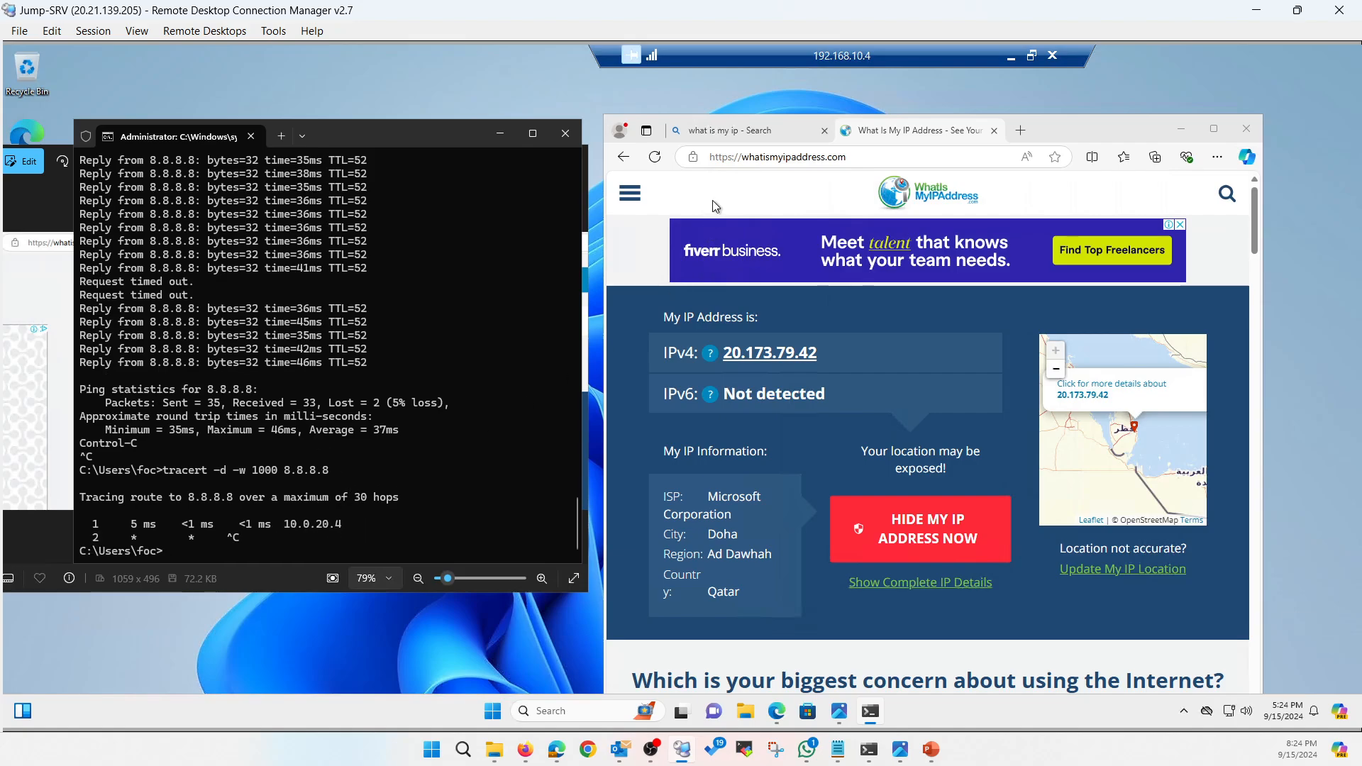
Reload the public IP page, now reading 20.173.65.4, and show the FortiGate HA diagram slide
{"action": "left_click", "coordinate": [661, 160]}
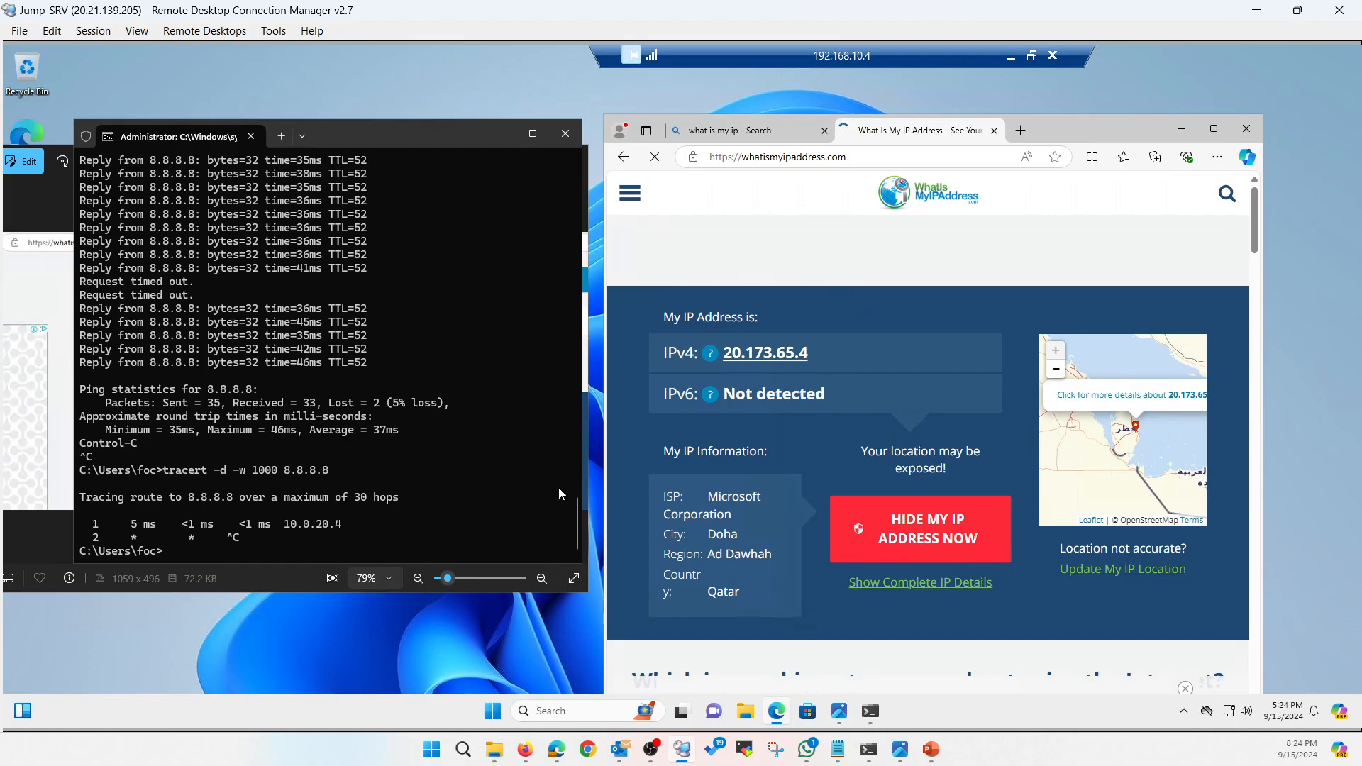
{"action": "mouse_move", "coordinate": [932, 749]}
{"action": "left_click", "coordinate": [951, 690]}
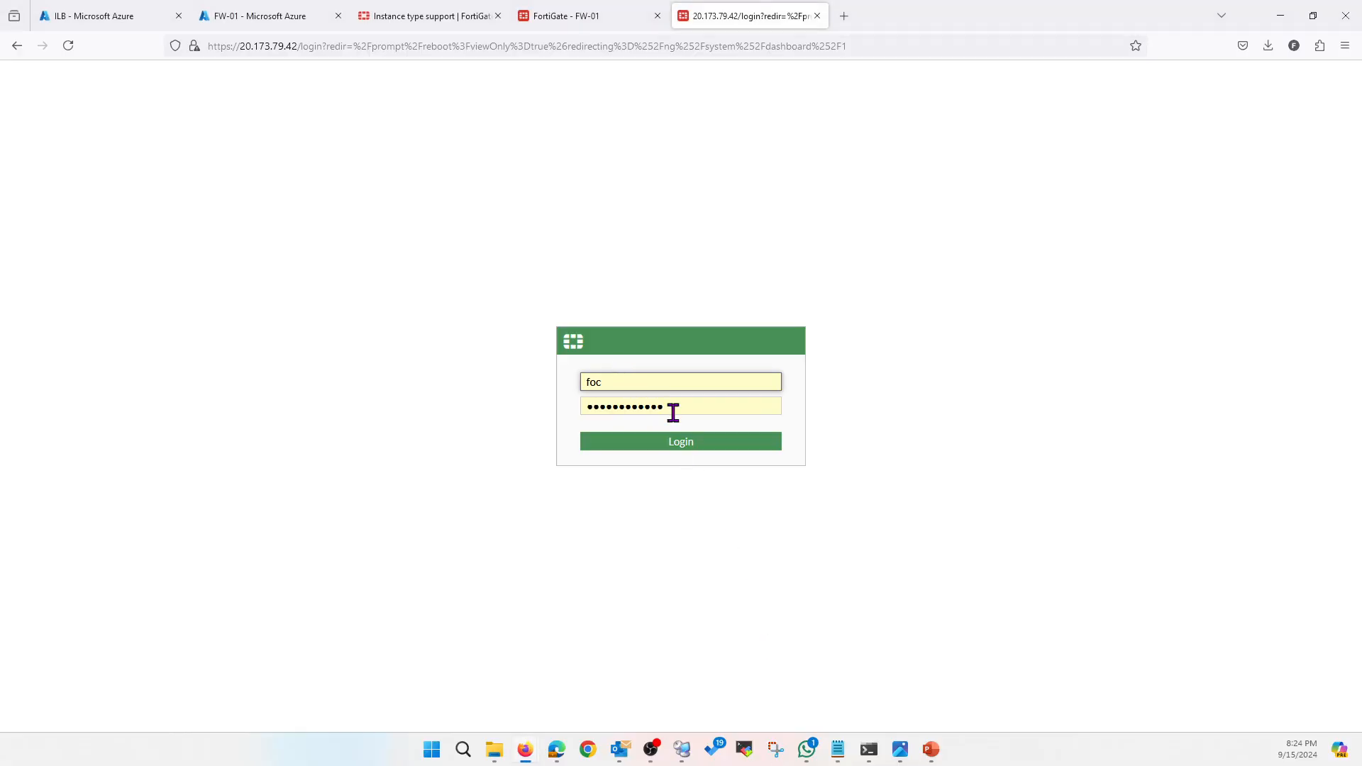
Refresh ILB Insights to check FW-01 Healthy and FW-02 Warning, then go back to Azure Home
{"action": "left_click", "coordinate": [127, 16]}
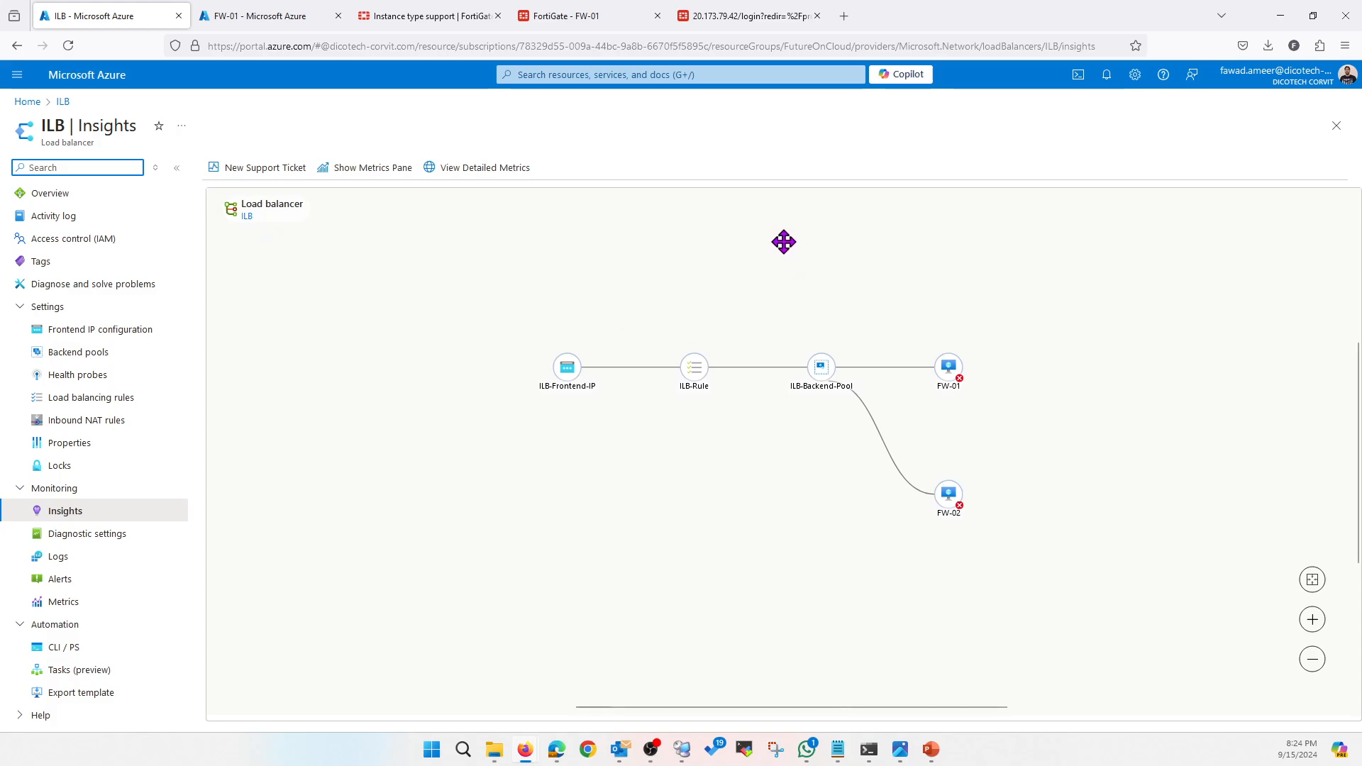
{"action": "left_click", "coordinate": [68, 45]}
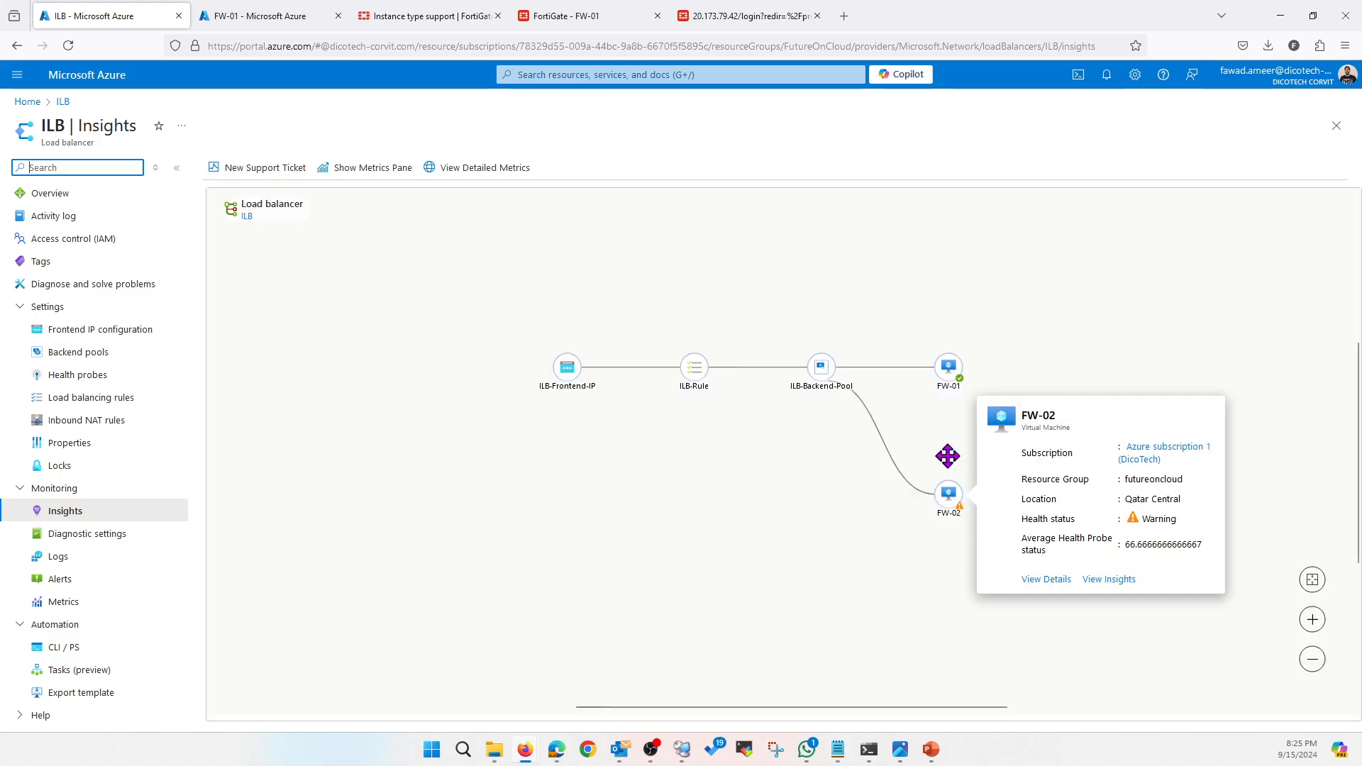
{"action": "mouse_move", "coordinate": [952, 375]}
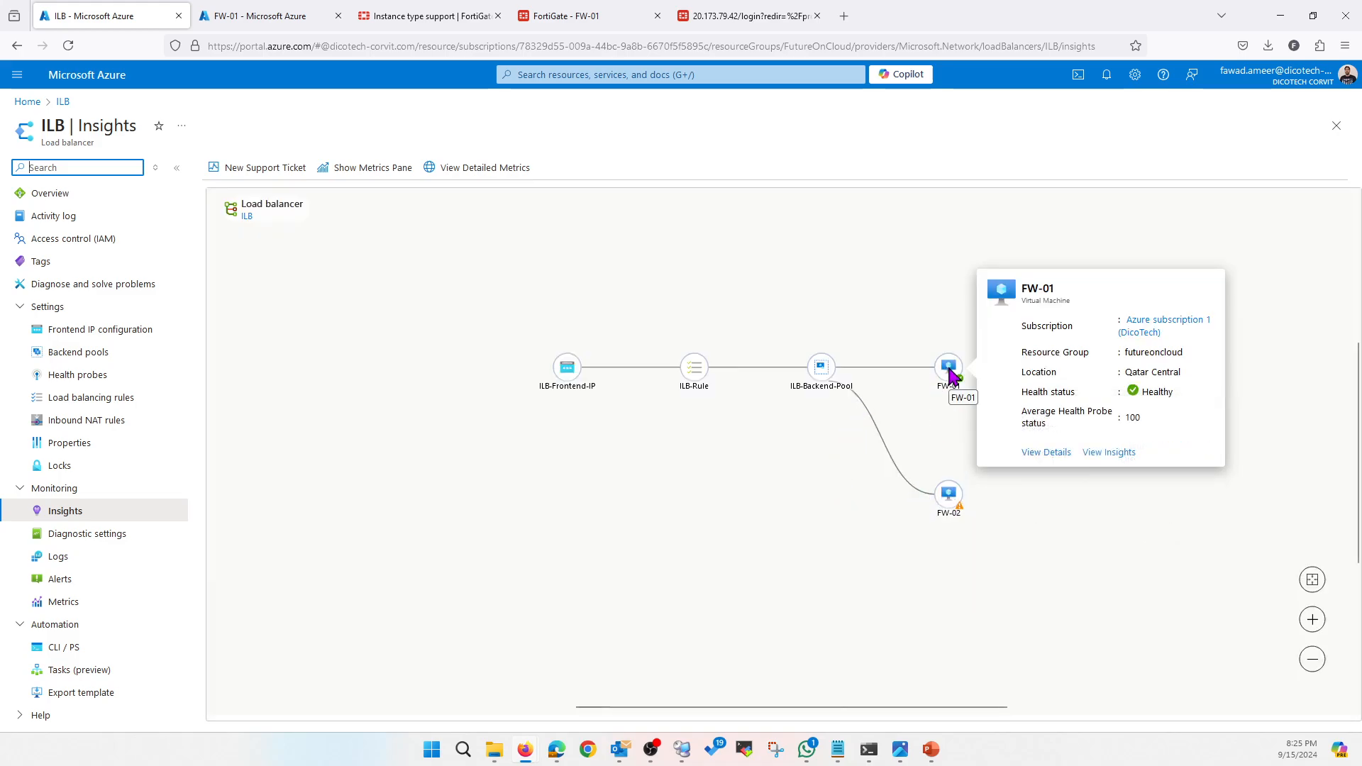
{"action": "mouse_move", "coordinate": [951, 497]}
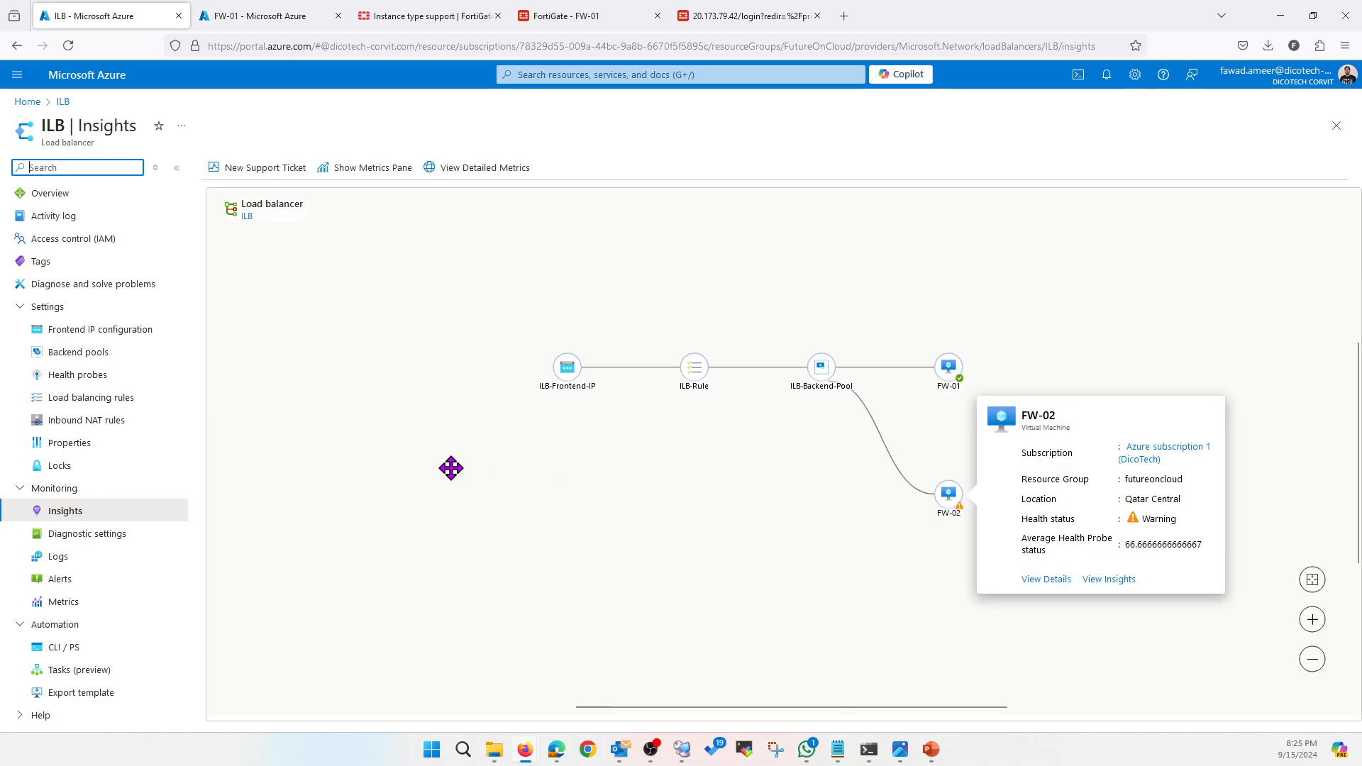
{"action": "left_click", "coordinate": [32, 103]}
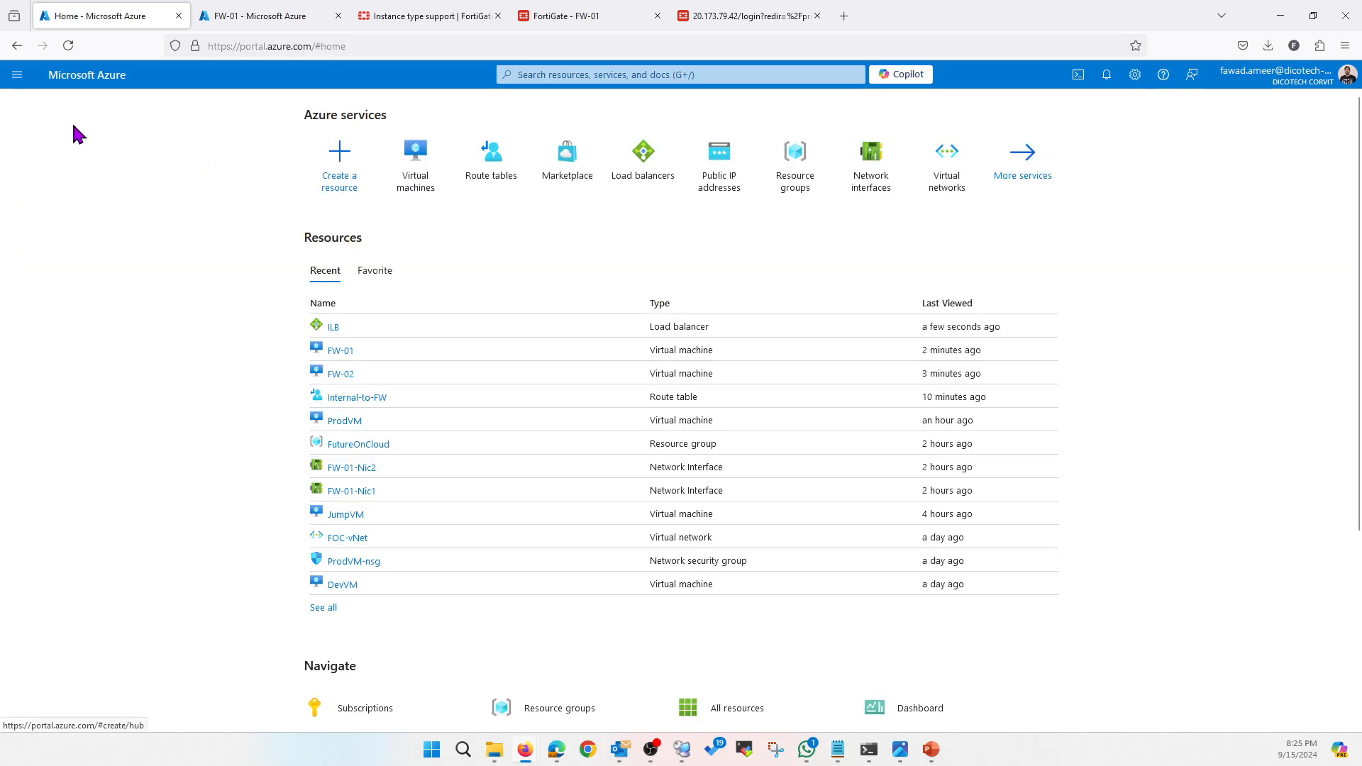